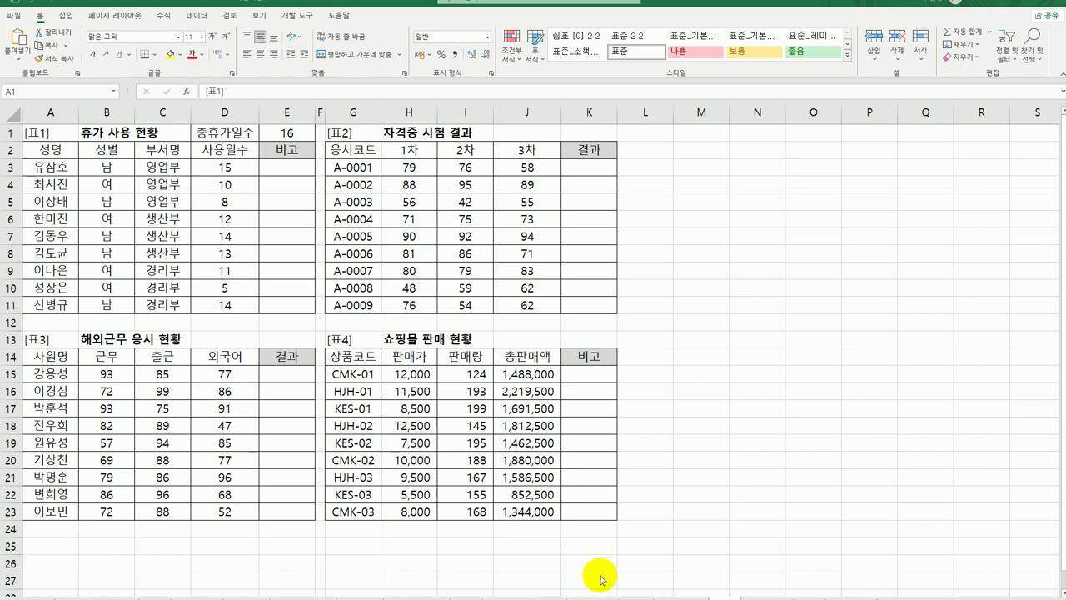
Step: Calculate the remaining leave days in E3 with =$E$1-D3 and fill the formula down to E11
left_click(296, 169)
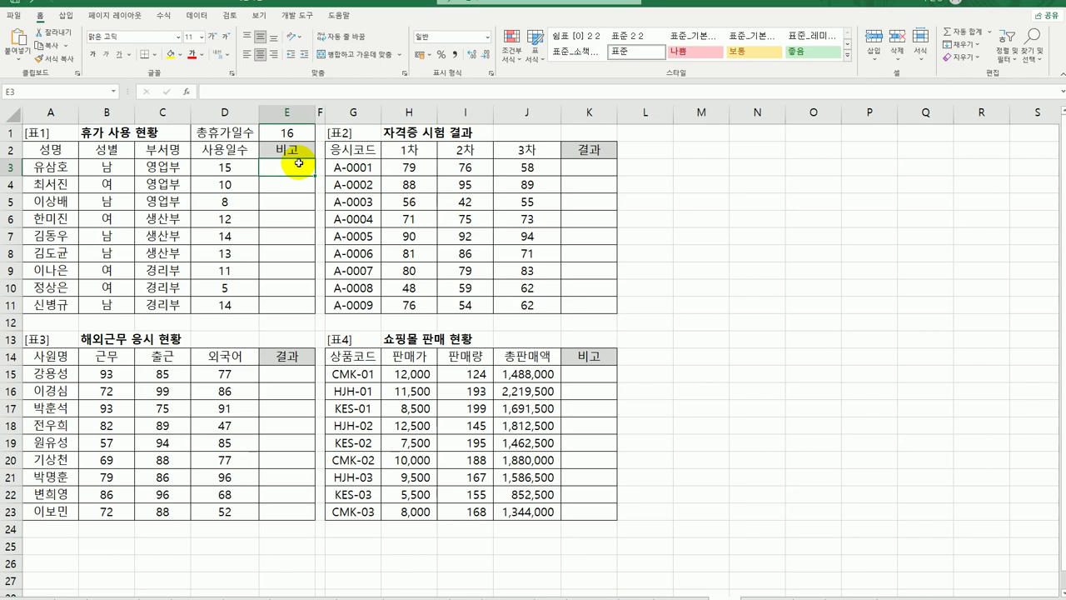
left_click(229, 166)
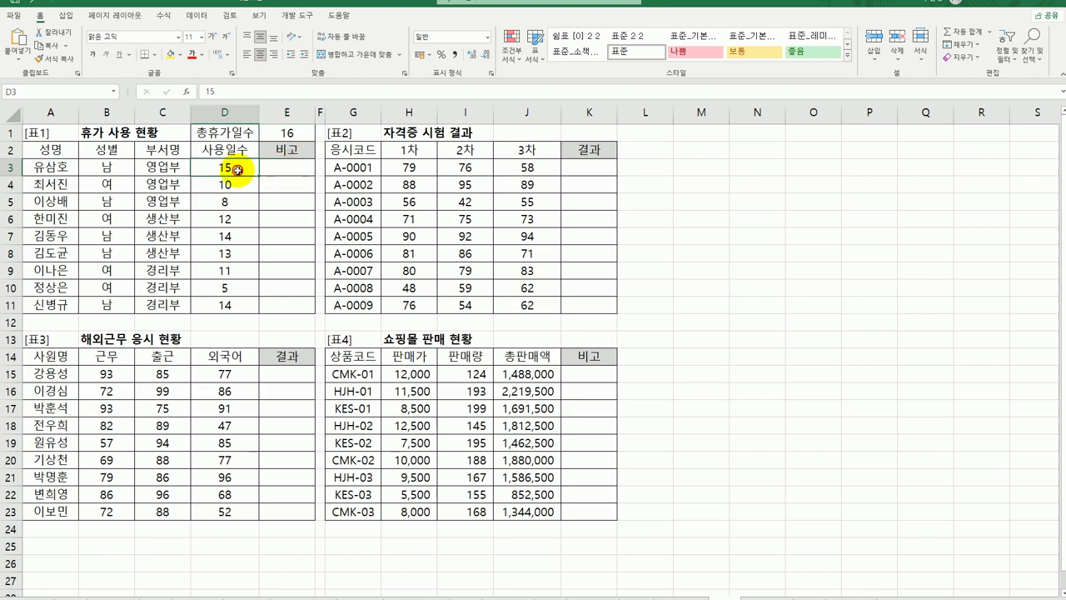
left_click(287, 167)
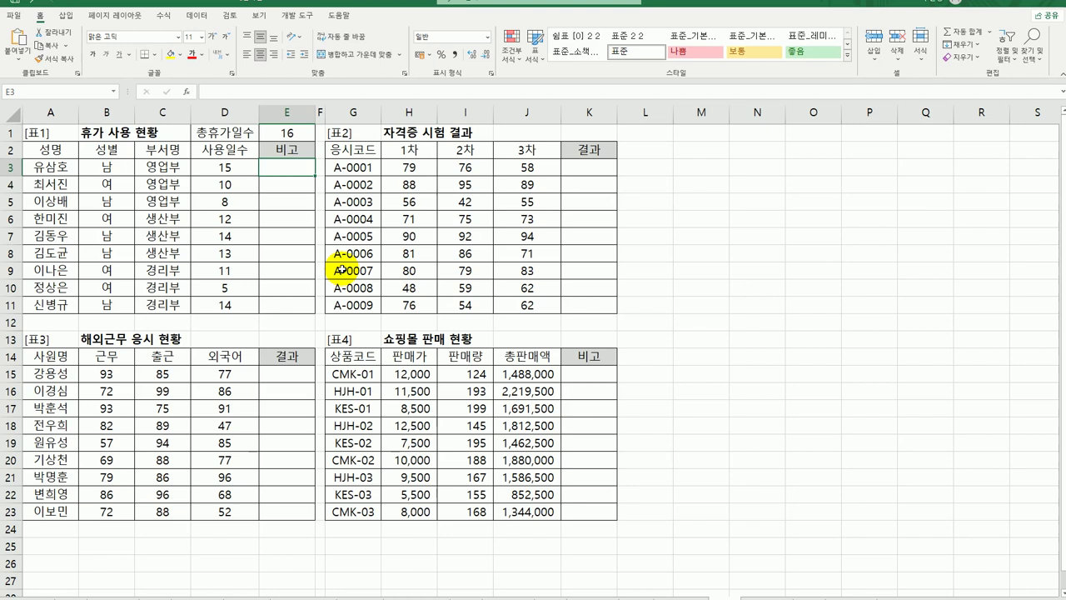
type("=")
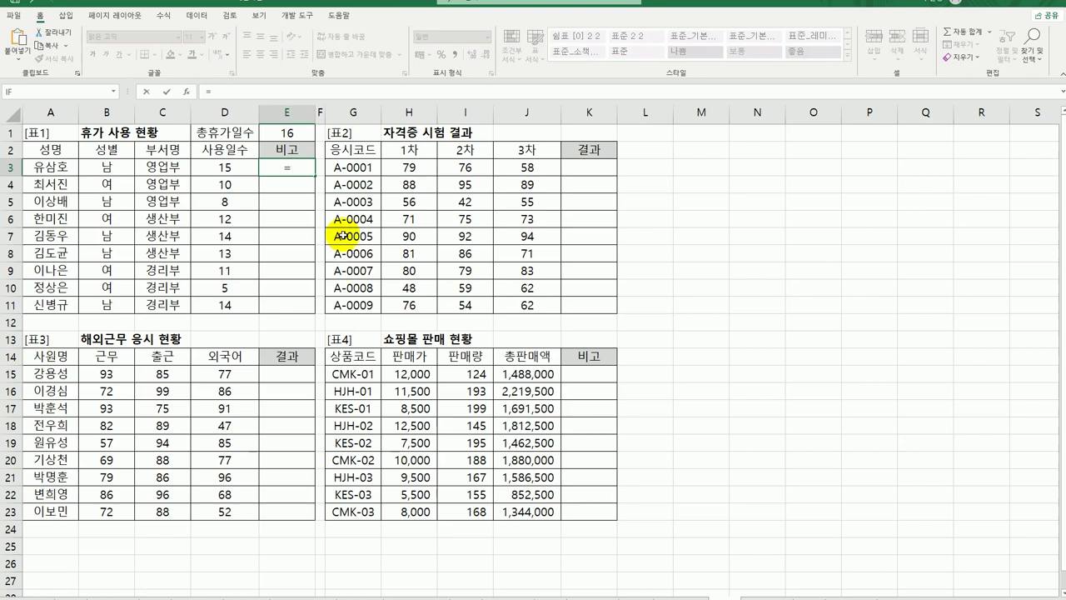
left_click(292, 132)
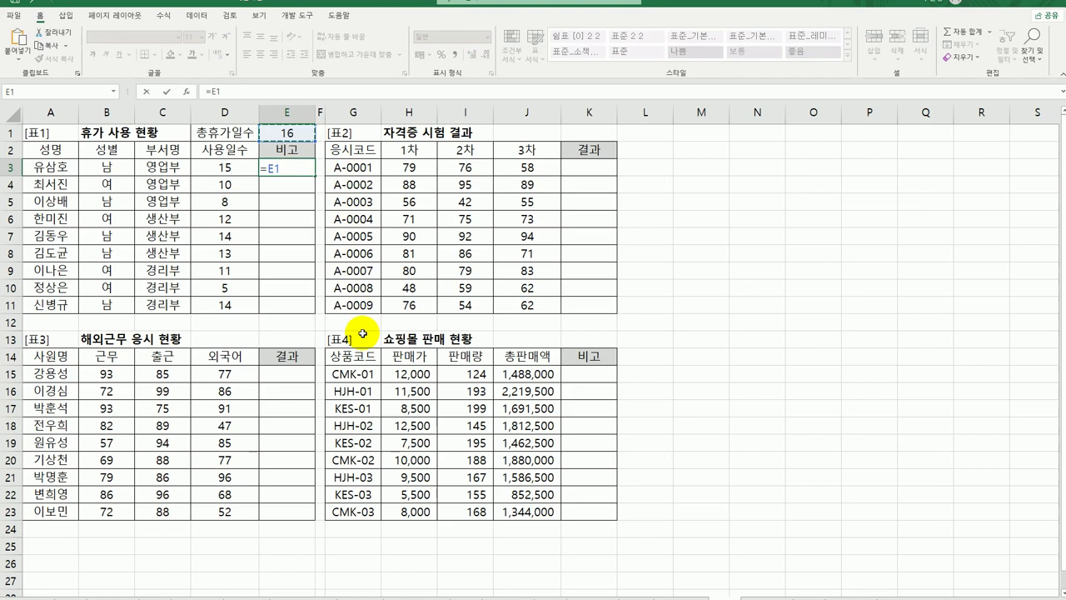
key("F4")
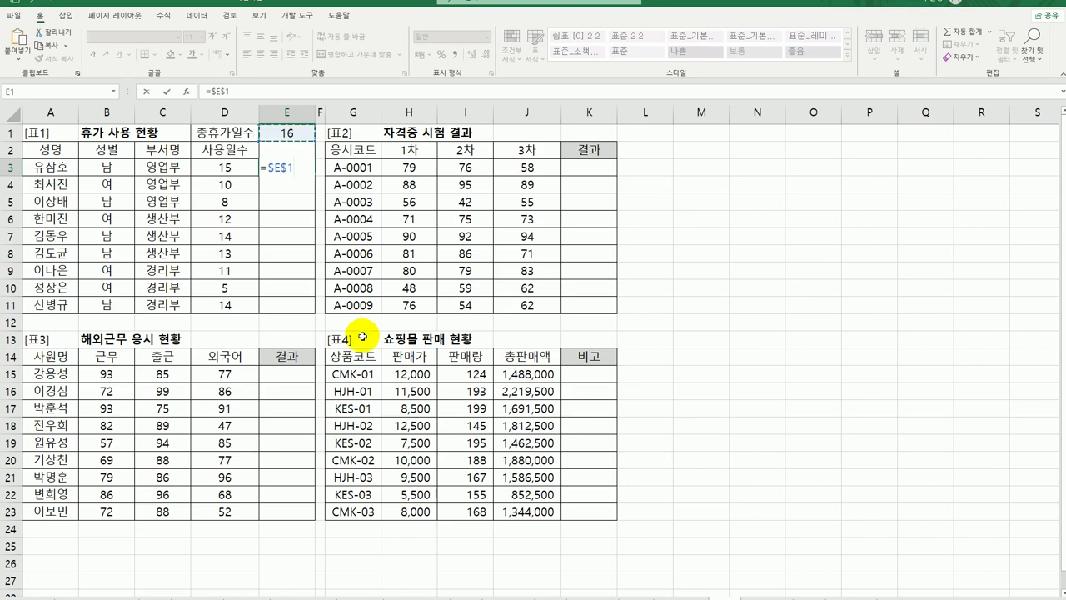
type("-")
left_click(245, 171)
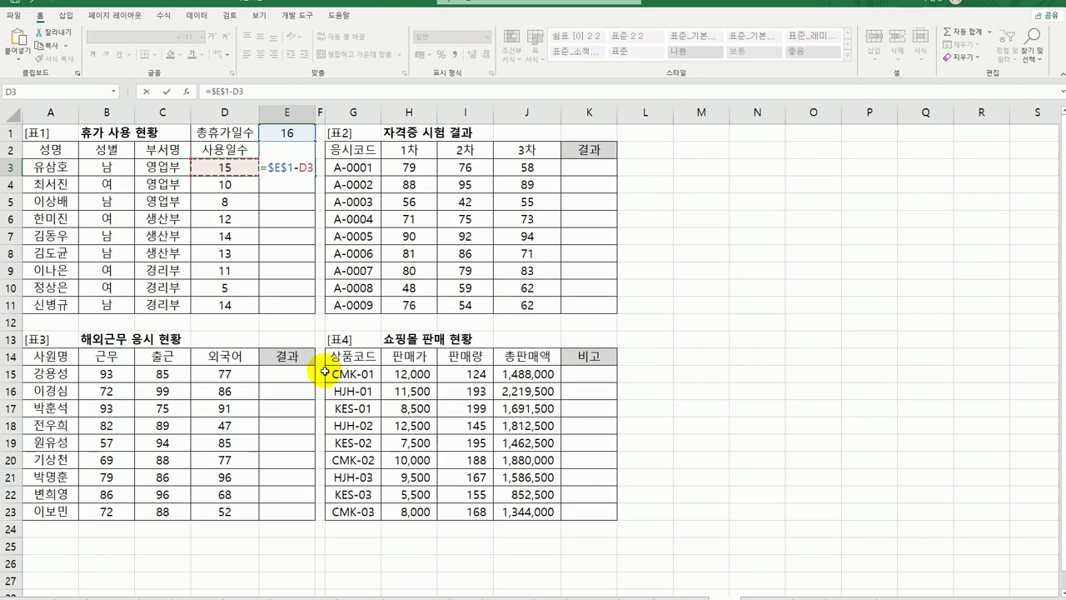
key("Return")
left_click(298, 171)
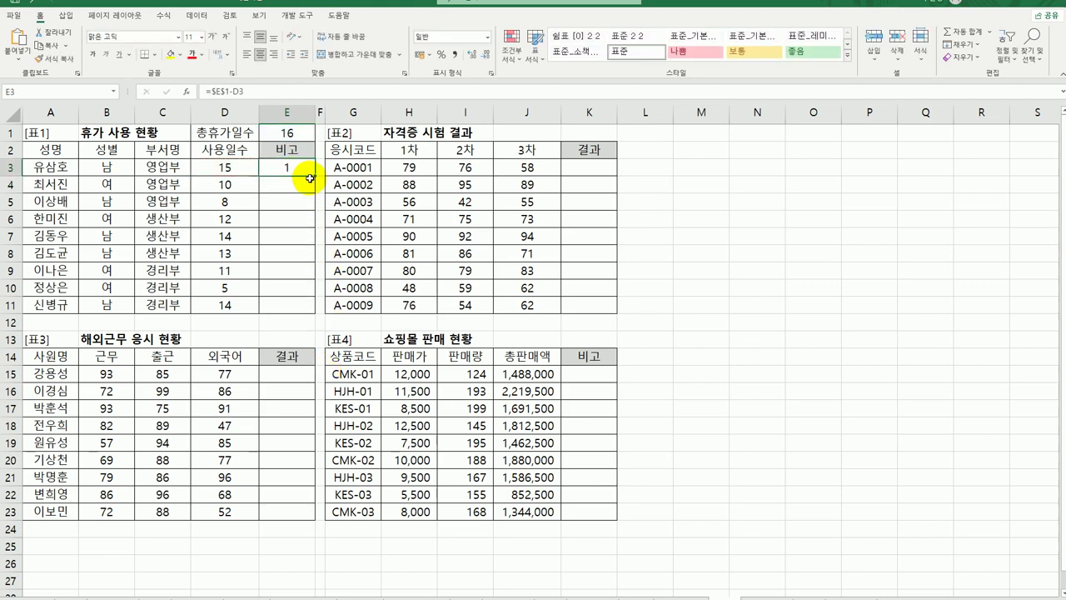
left_click_drag(313, 175, 310, 317)
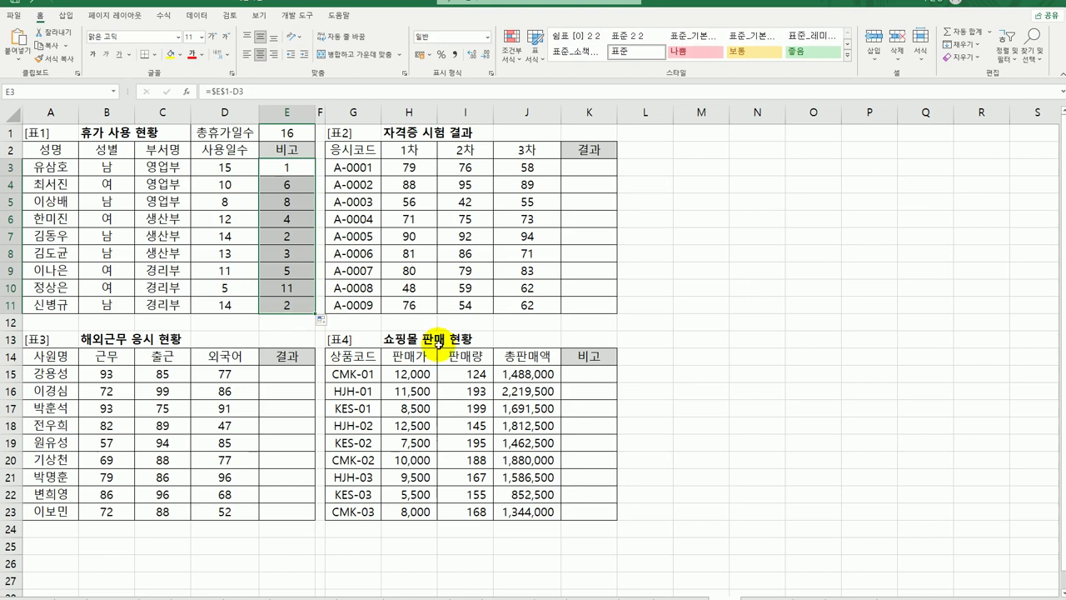
Step: Wrap the E3 formula in an IF function with the test $E$1-D3>=8 and the true value "휴가독촉"
left_click(301, 166)
double_click(286, 170)
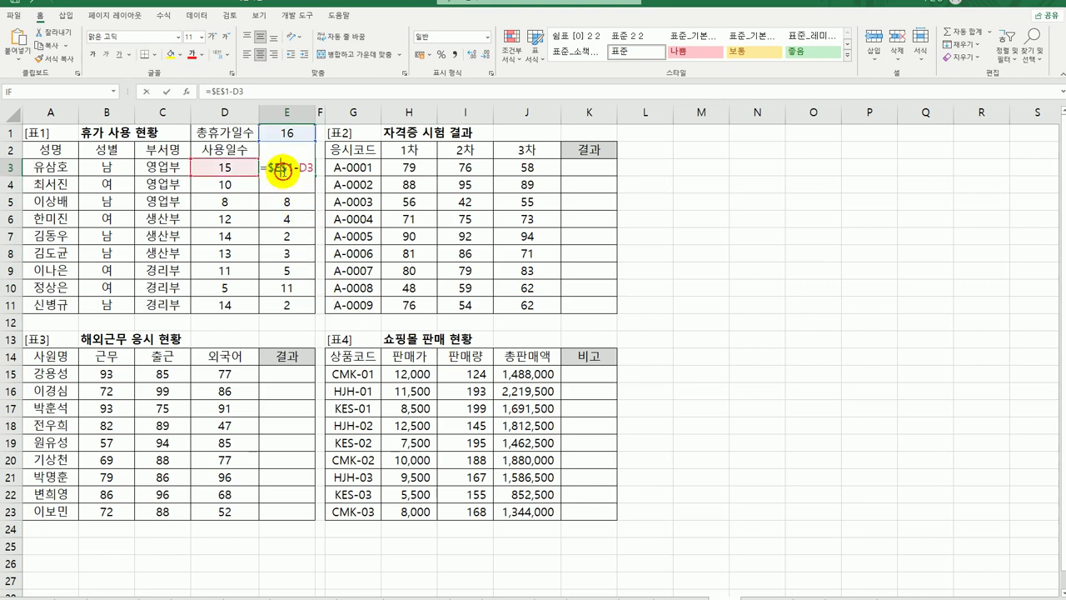
left_click(267, 168)
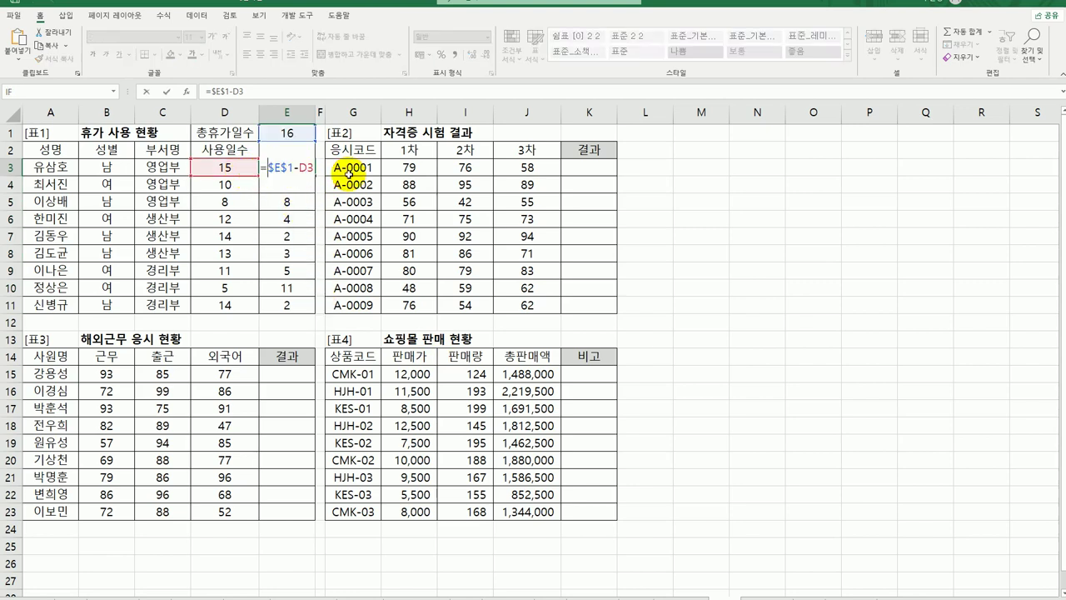
type("IF(")
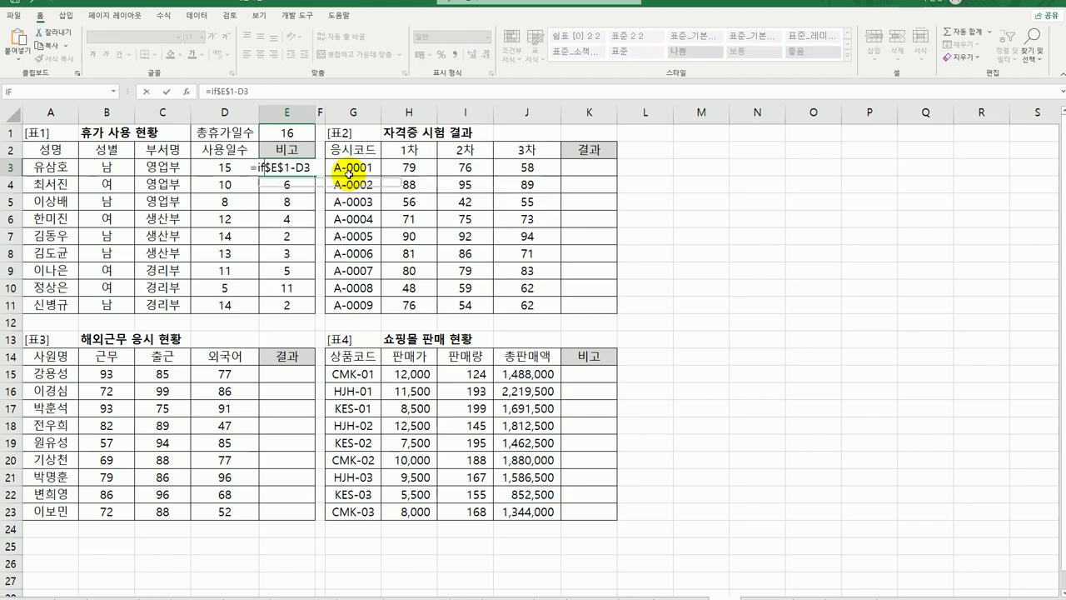
left_click(187, 91)
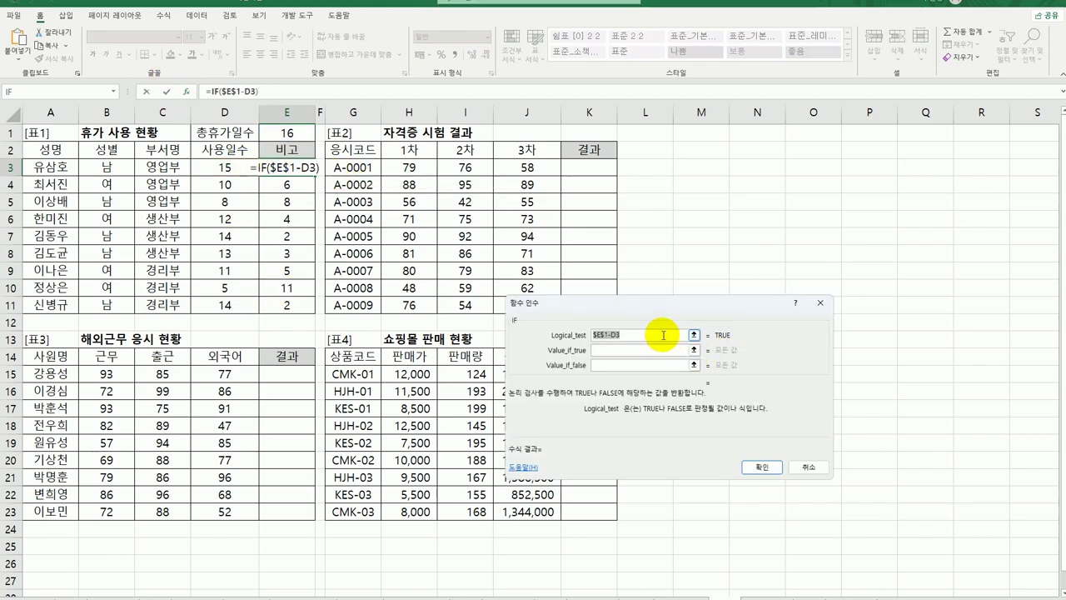
type(">")
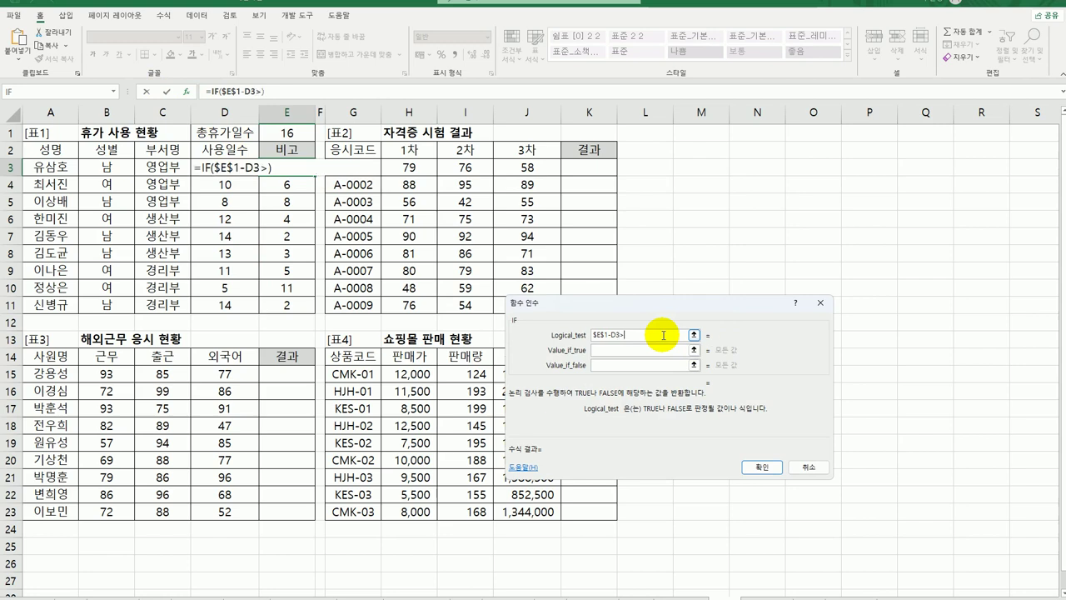
type("=8")
key("Tab")
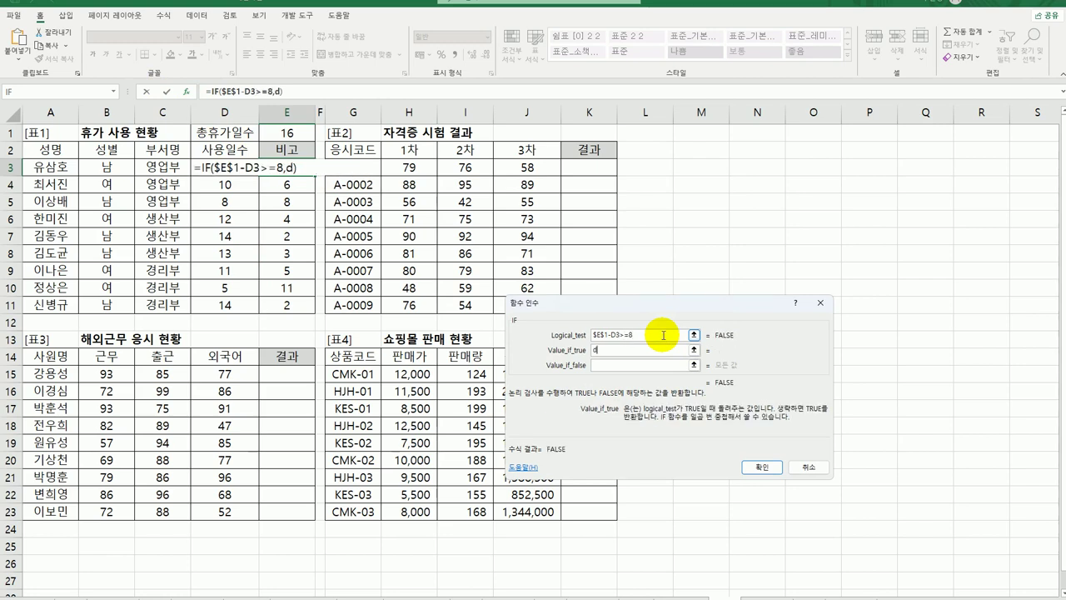
type("휴가독촉")
key("Tab")
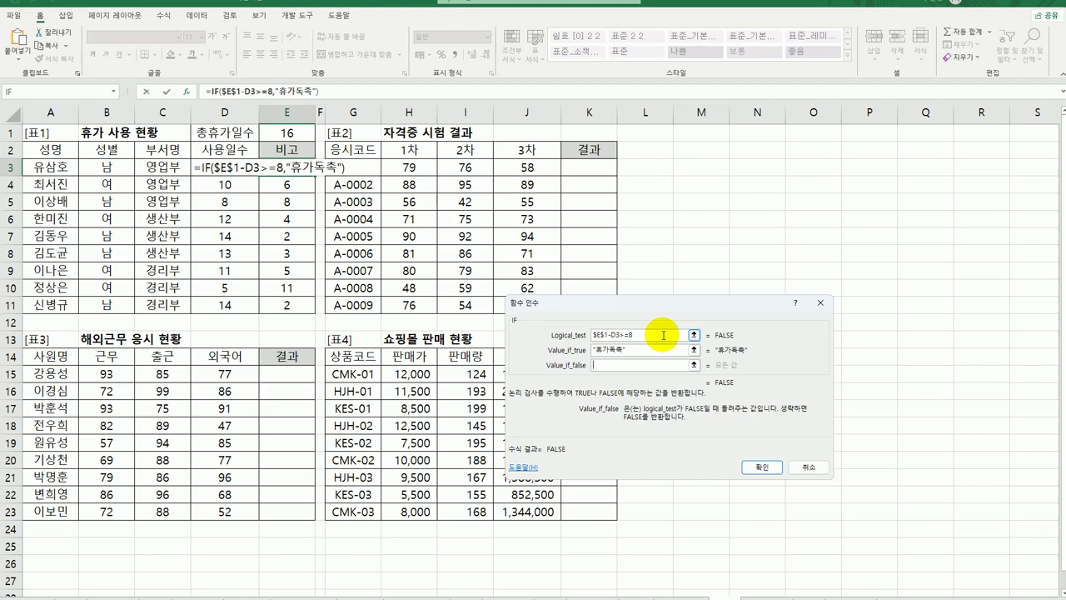
Step: Nest a second IF as the false value, reusing the copied test with its threshold set to 4 ($E$1-D3>=4)
left_click_drag(654, 334, 579, 336)
key("ctrl+c")
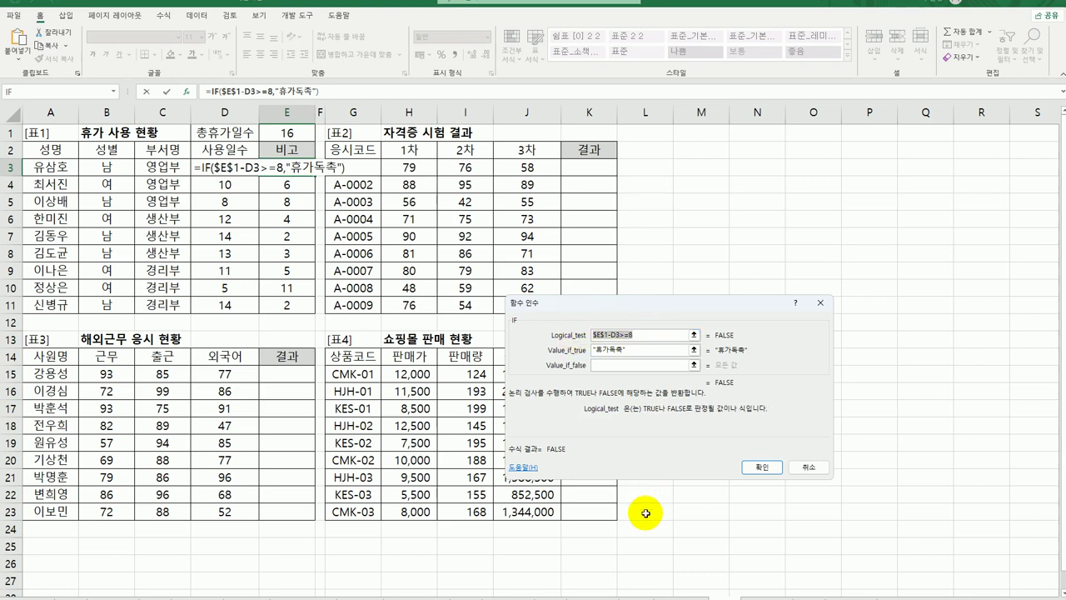
left_click(607, 366)
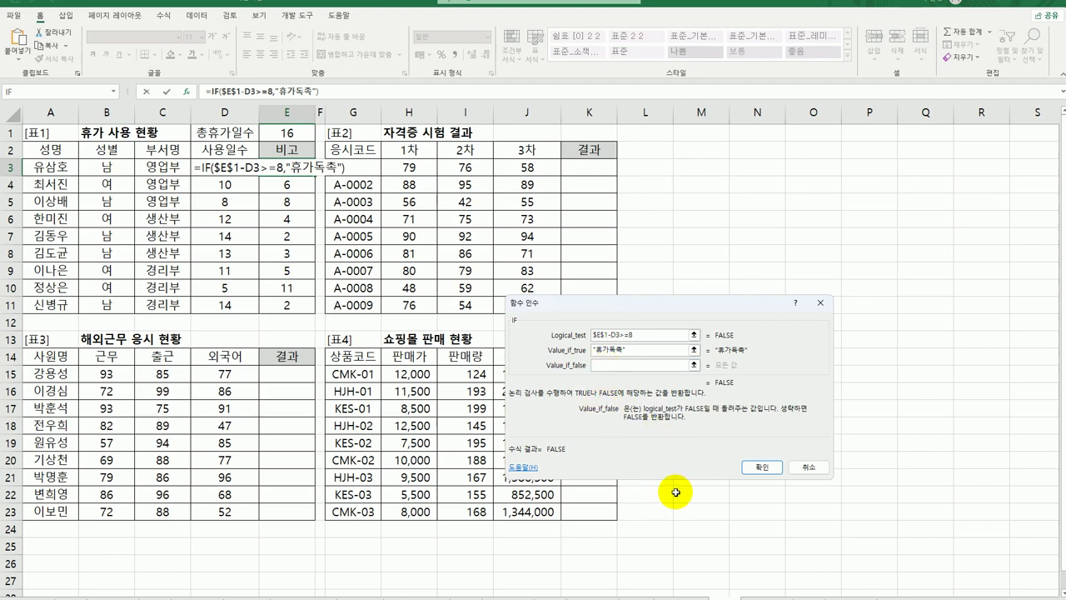
left_click(56, 94)
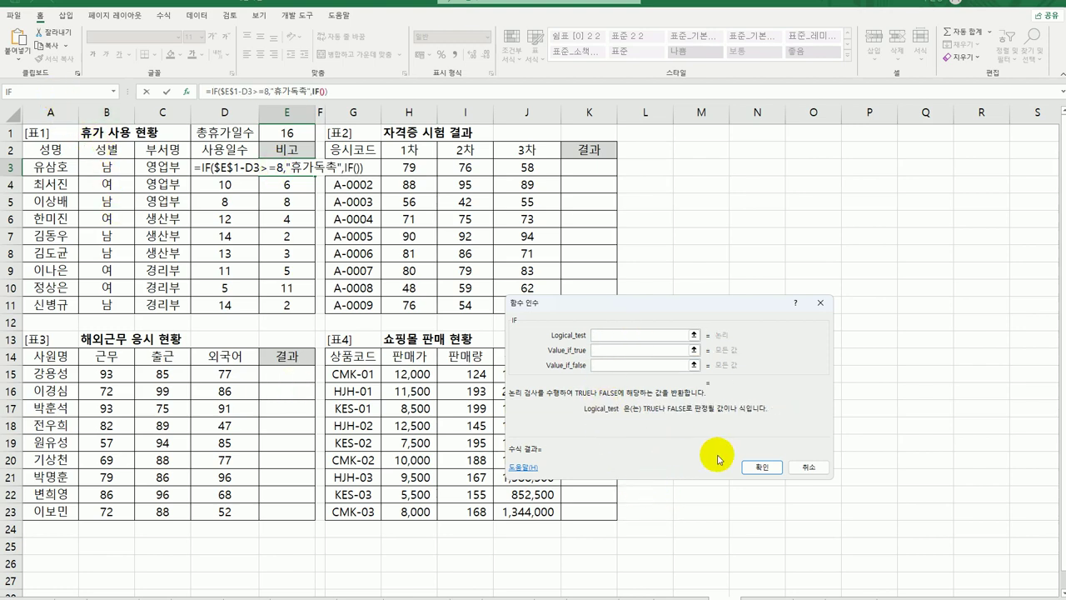
key("ctrl+v")
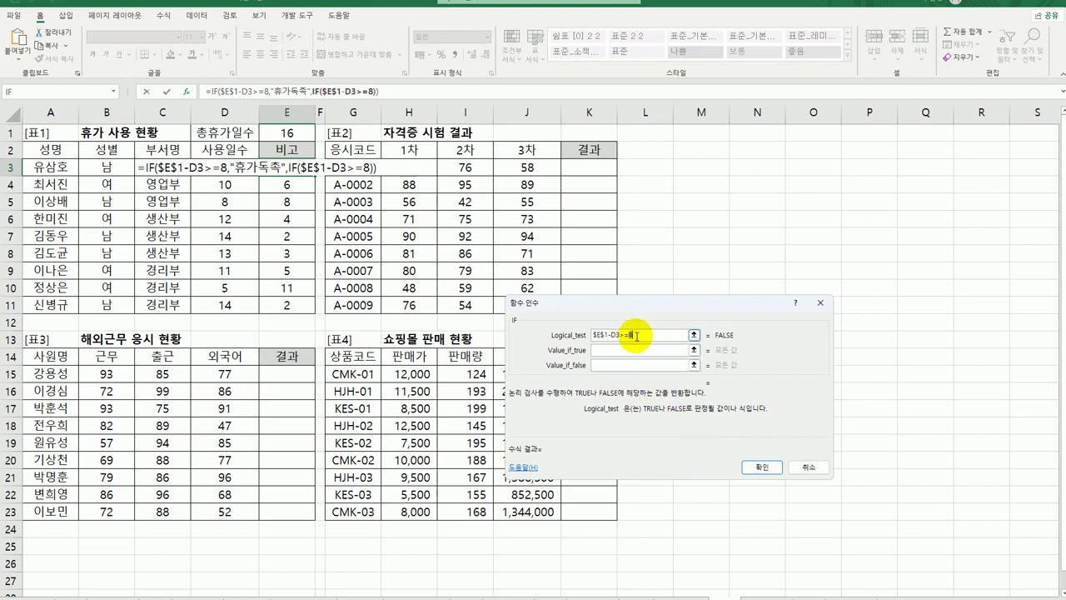
type("4")
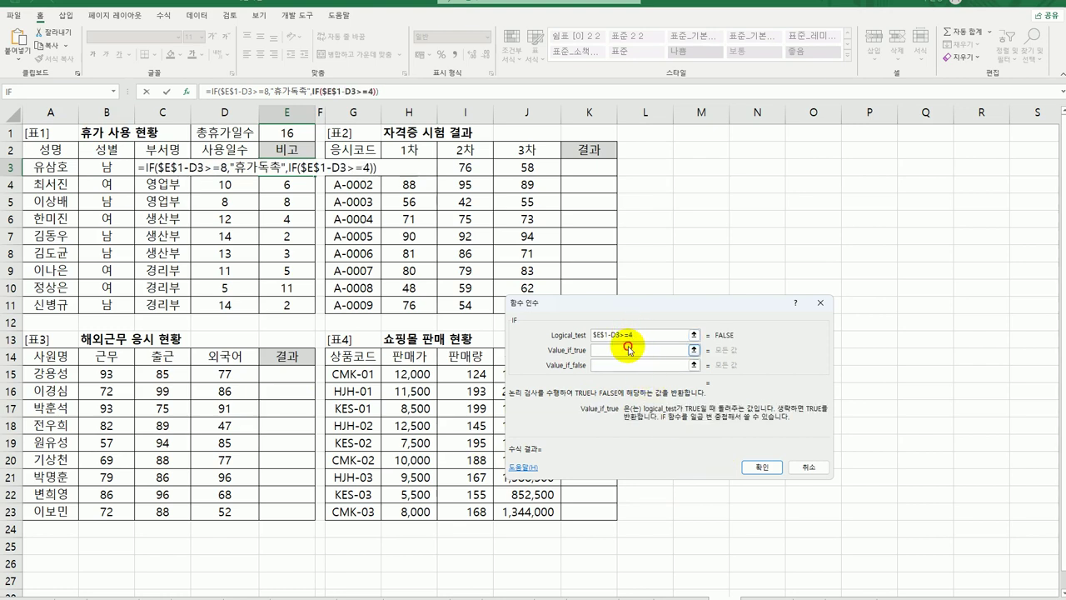
Step: Give the nested IF the true value "휴가권장" and false value "", and fill the E3 formula down to E11
left_click(646, 350)
type("휴가권장")
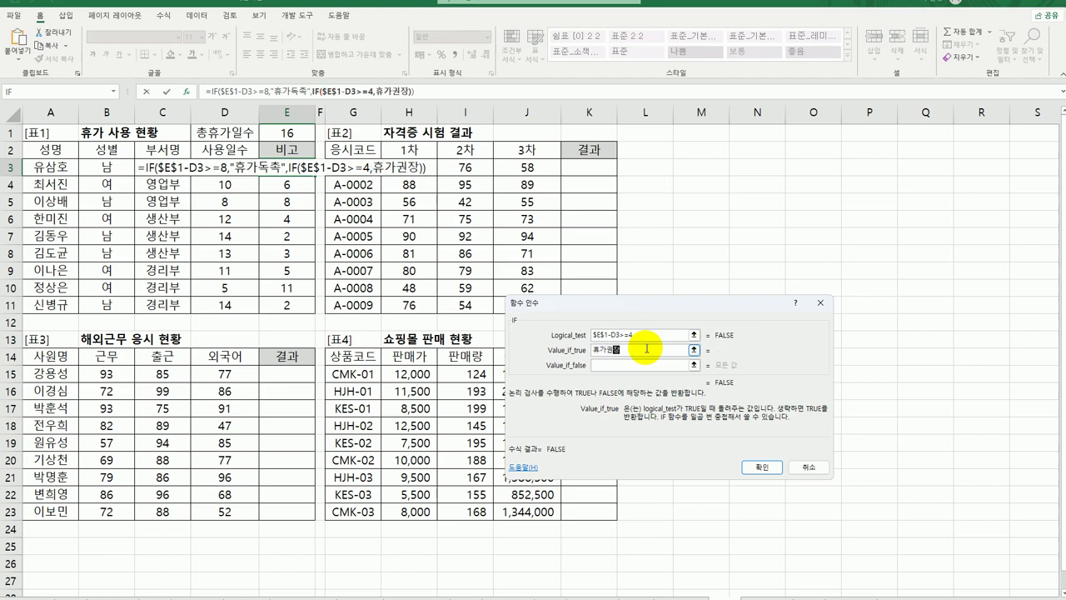
key("Tab")
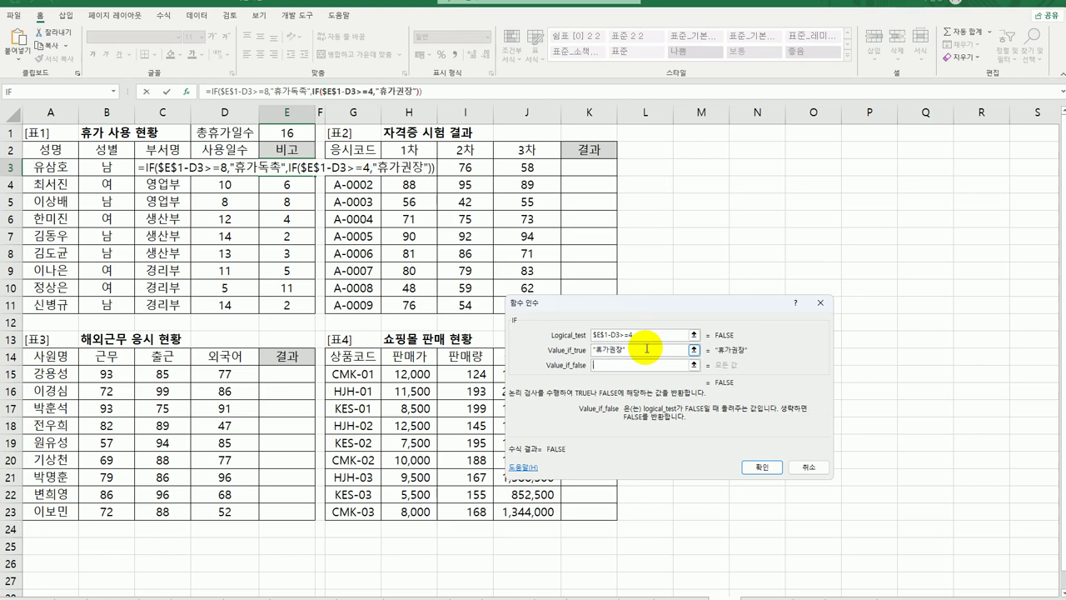
type("\"\"")
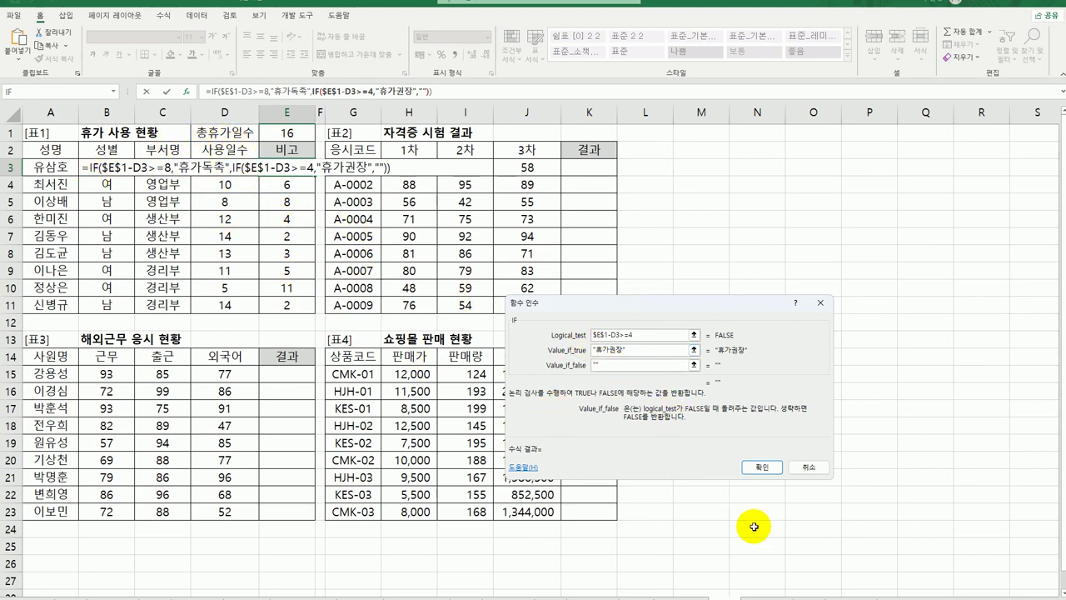
left_click(760, 468)
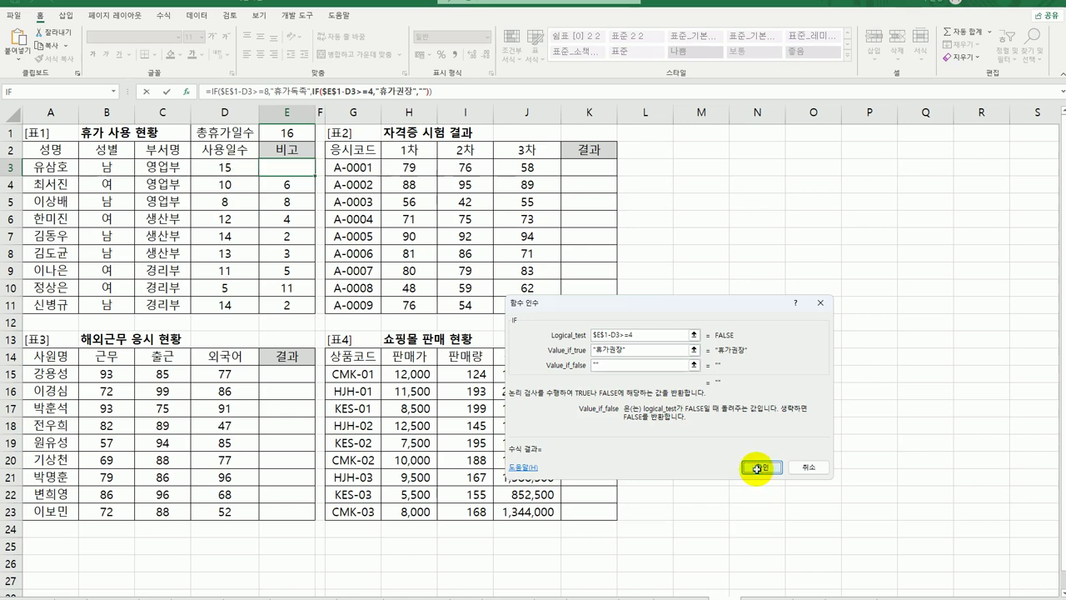
left_click_drag(317, 176, 317, 313)
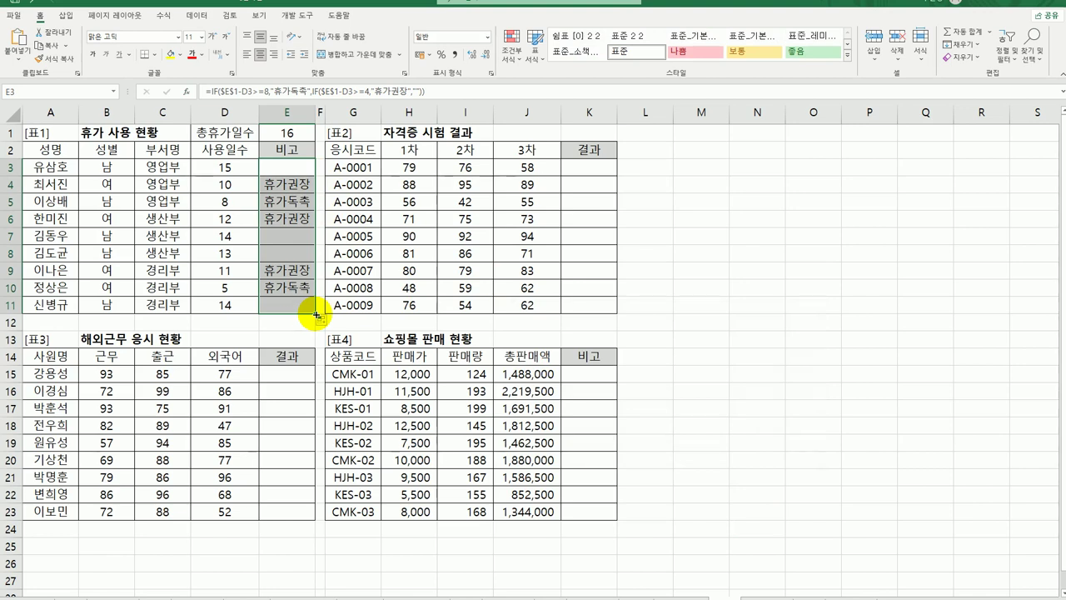
Step: Start an OR formula in K3 of the certification exam table with the first condition H3>=80
left_click(593, 167)
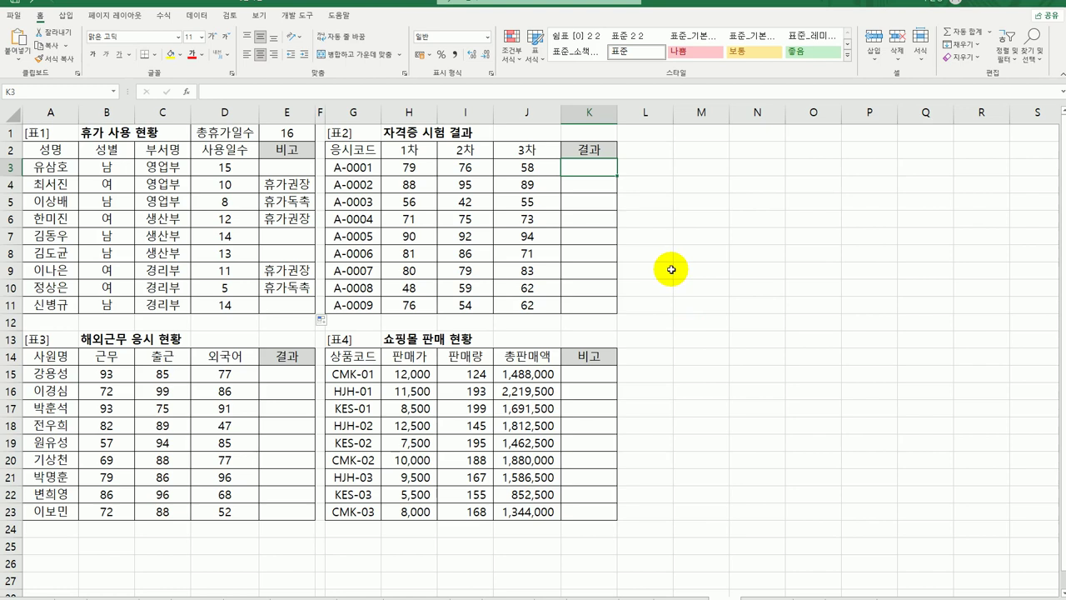
type("=")
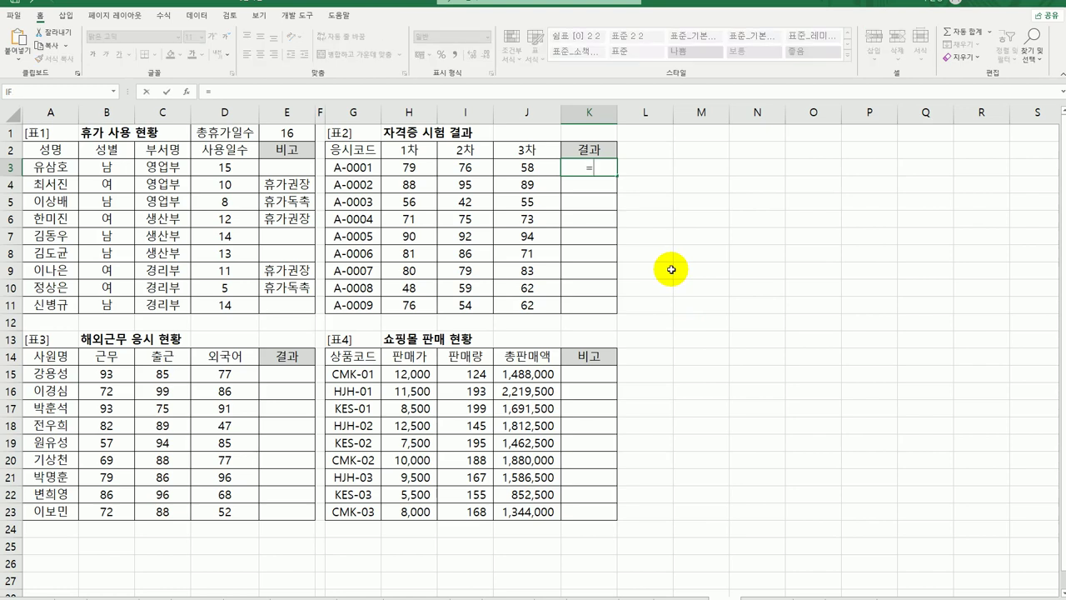
type("or")
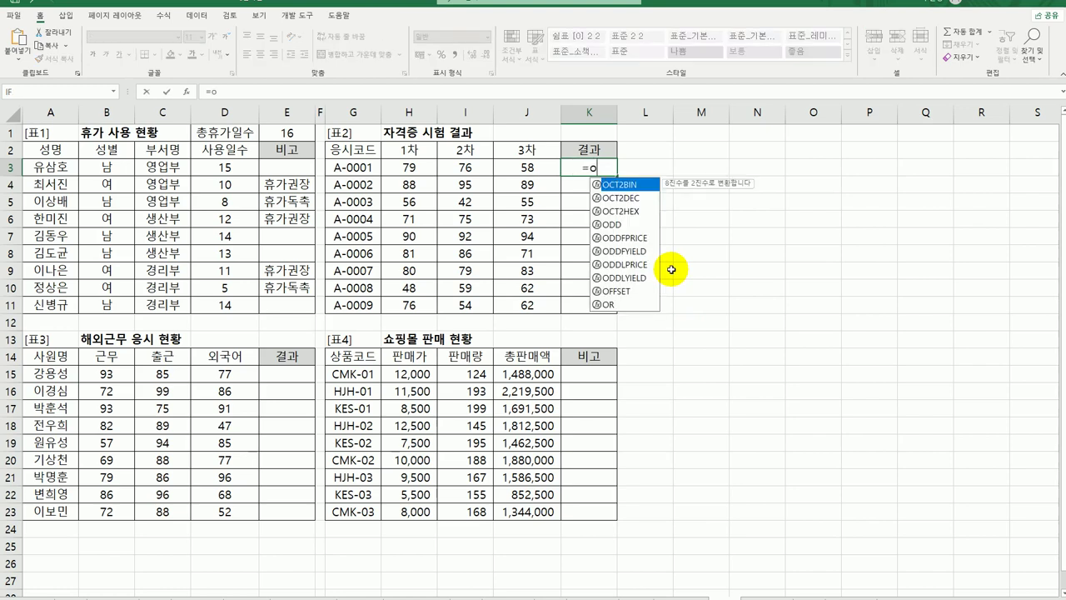
double_click(607, 184)
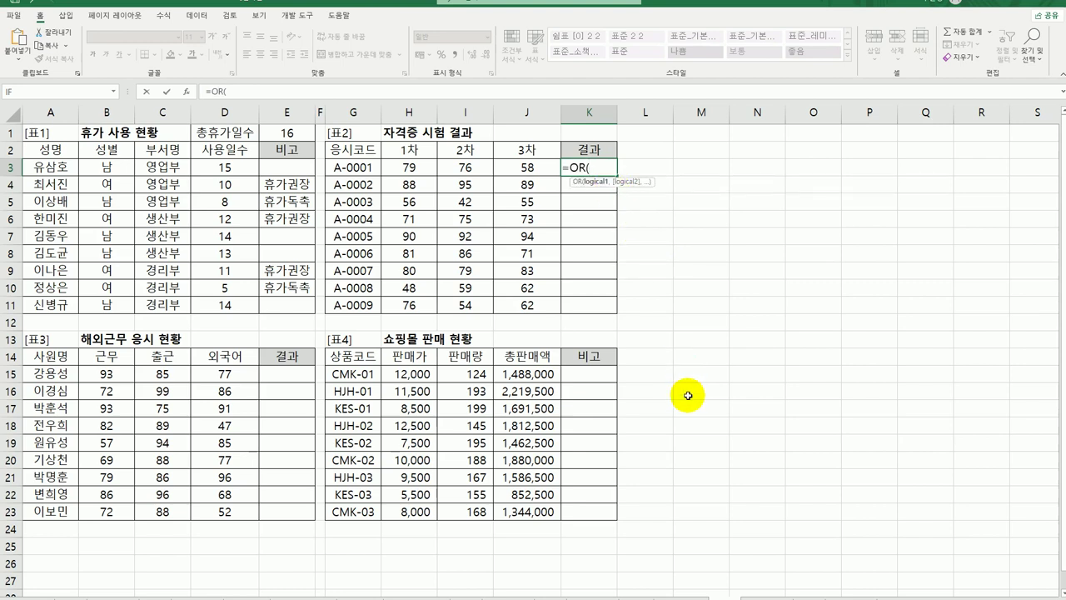
left_click(417, 167)
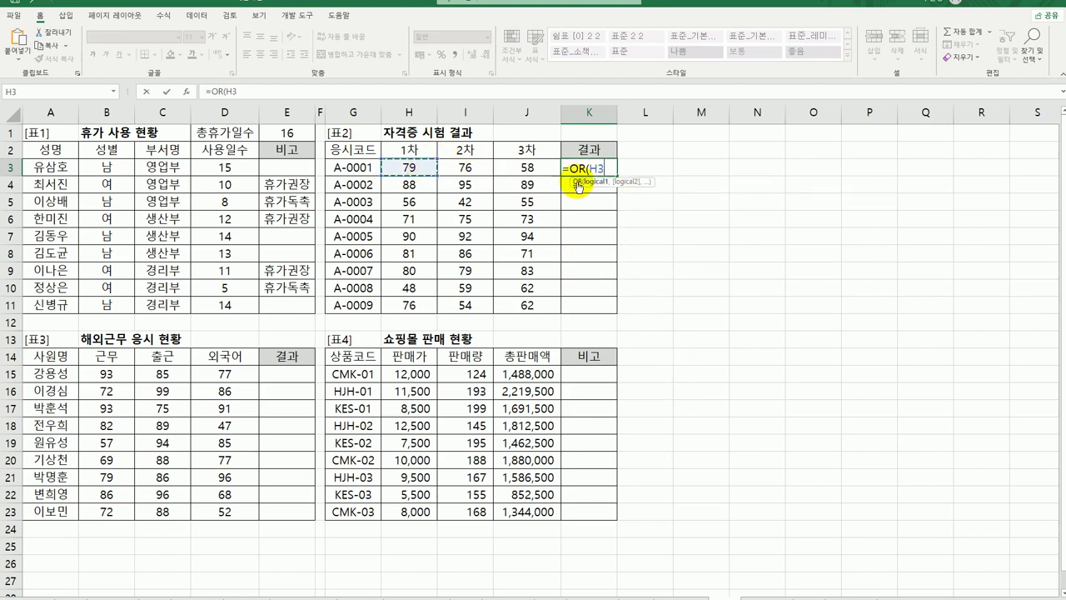
type(">=")
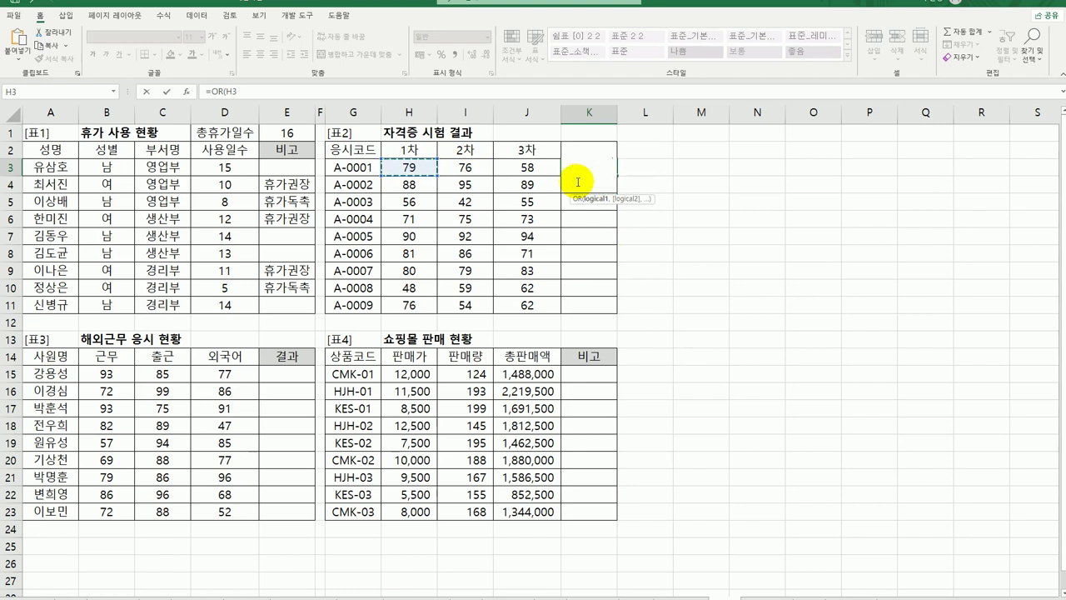
type("80")
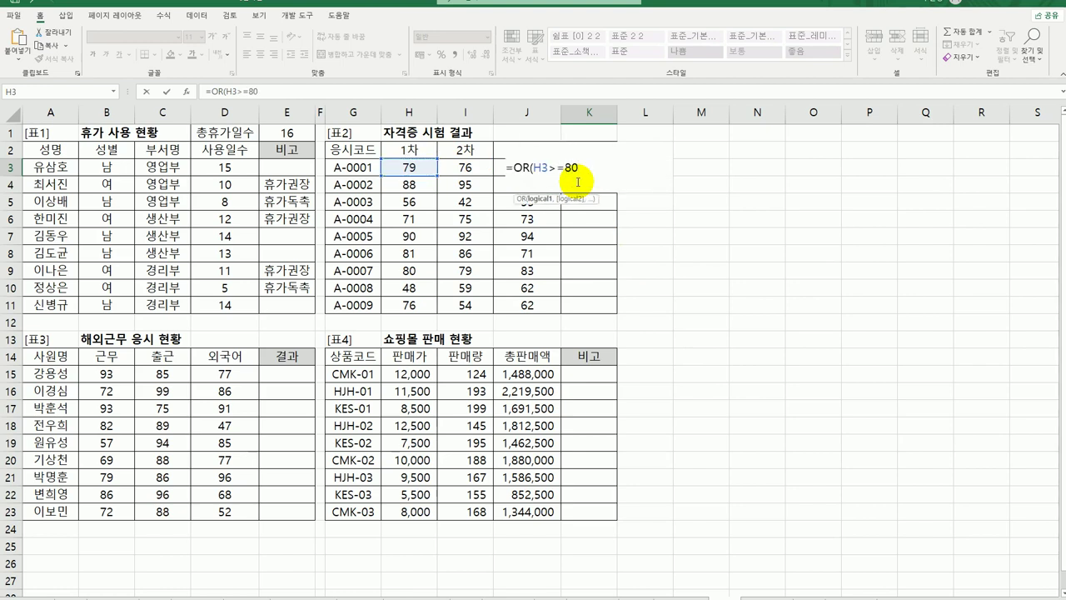
Step: Complete the K3 OR formula with the conditions I3>=80 and J3>=80
type(",")
key("Left")
key("Left")
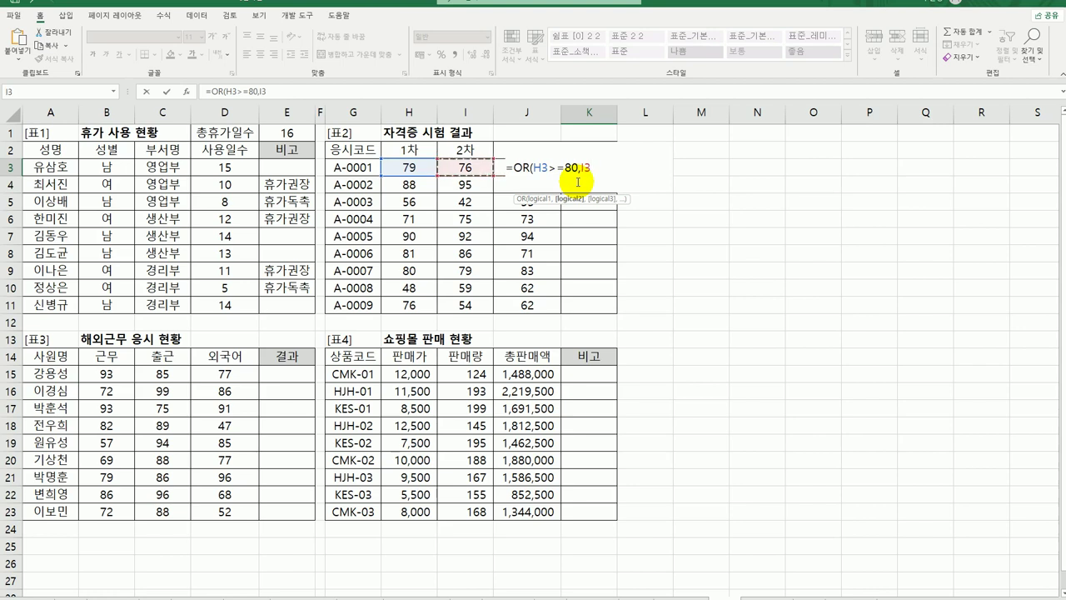
type(",")
key("BackSpace")
type(">=80,")
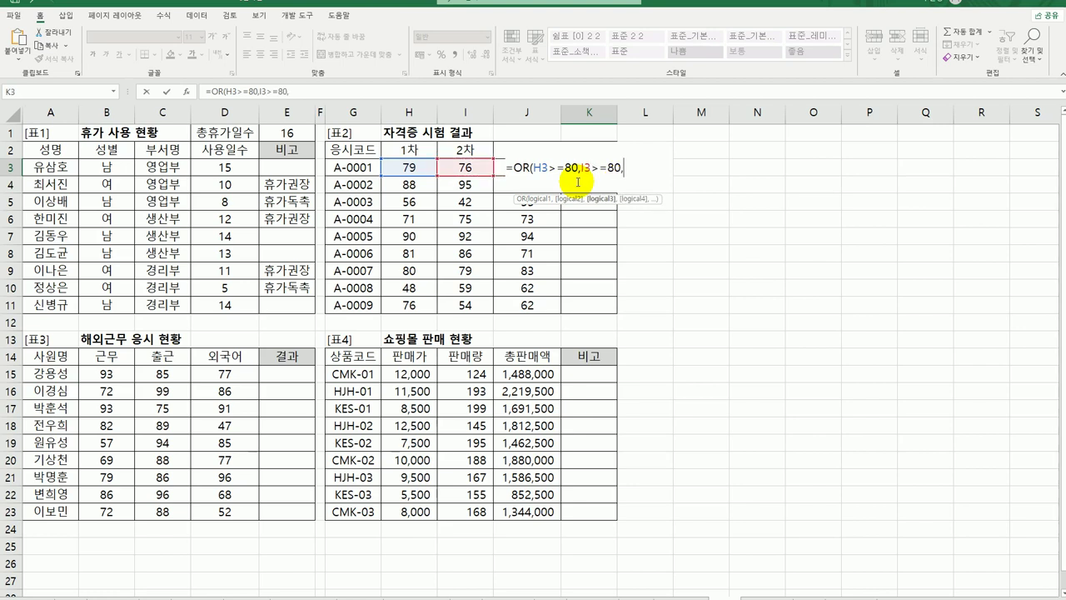
key("Left")
type(">=80)")
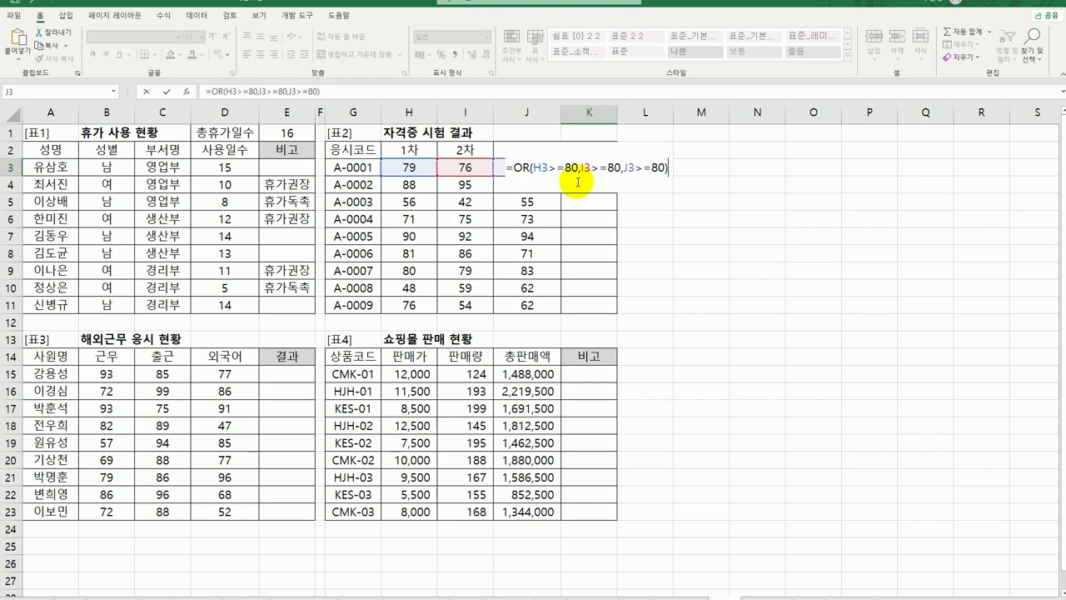
key("Return")
Step: Fill the K3 OR formula down to K11
left_click(578, 166)
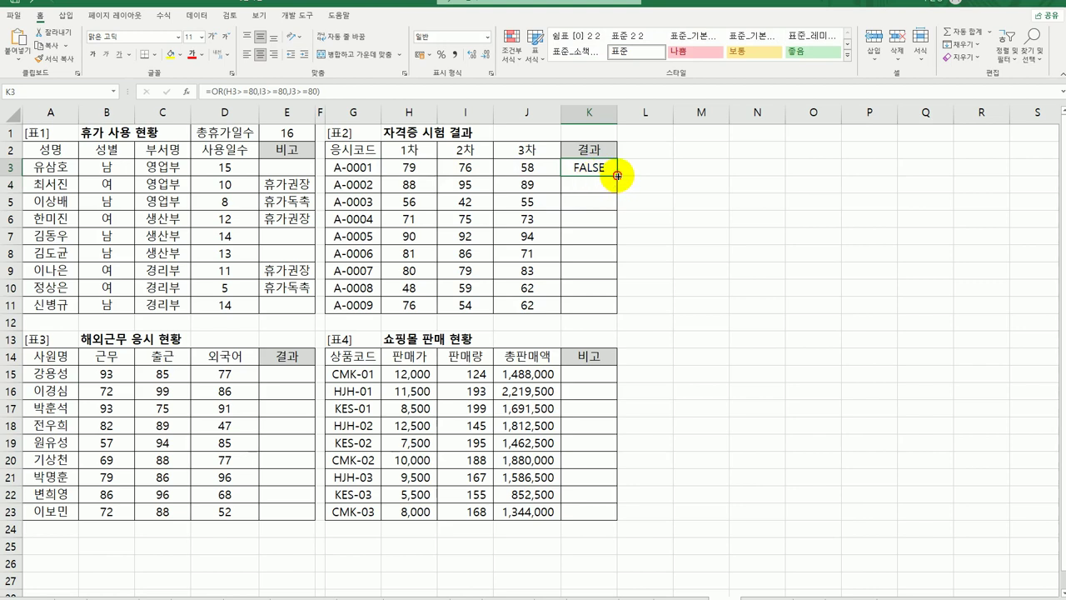
left_click_drag(617, 175, 685, 317)
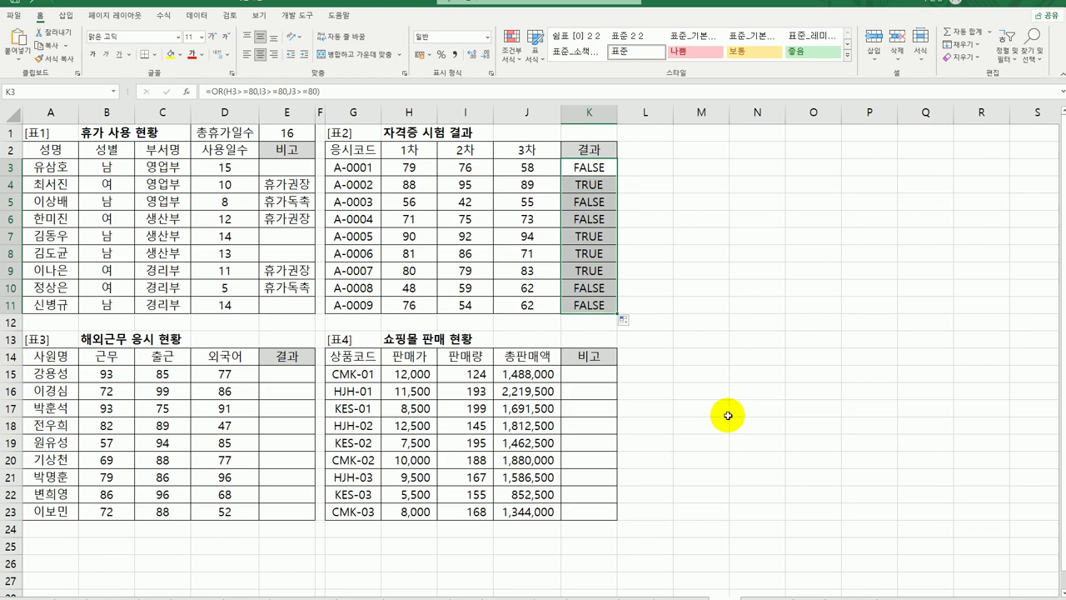
left_click_drag(601, 167, 601, 202)
Step: Wrap the K3 OR formula in an IF function as its logical test and open the IF's function arguments
left_click(601, 166)
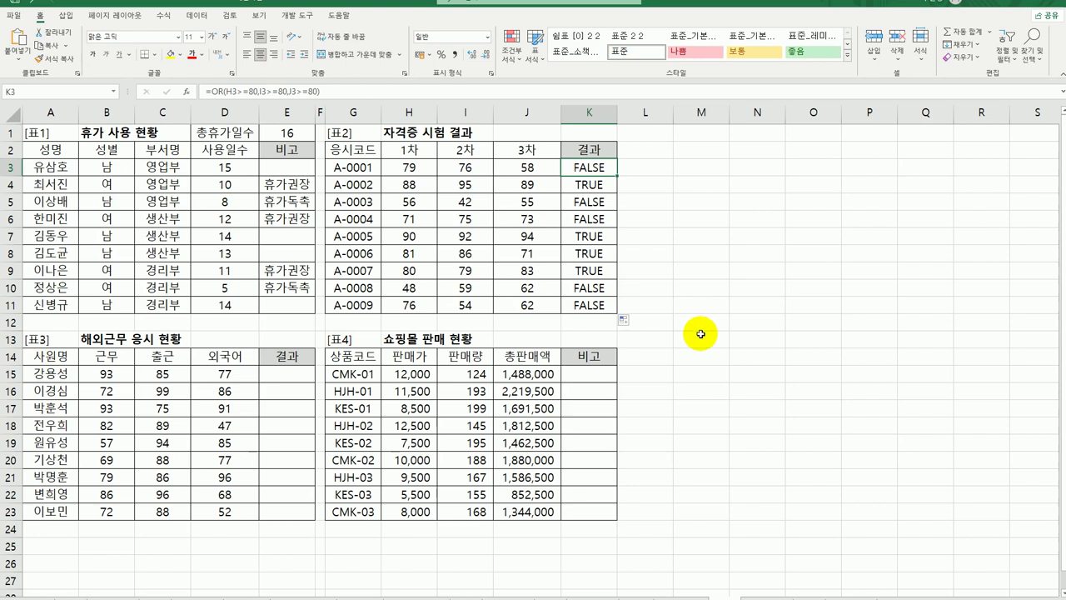
double_click(586, 171)
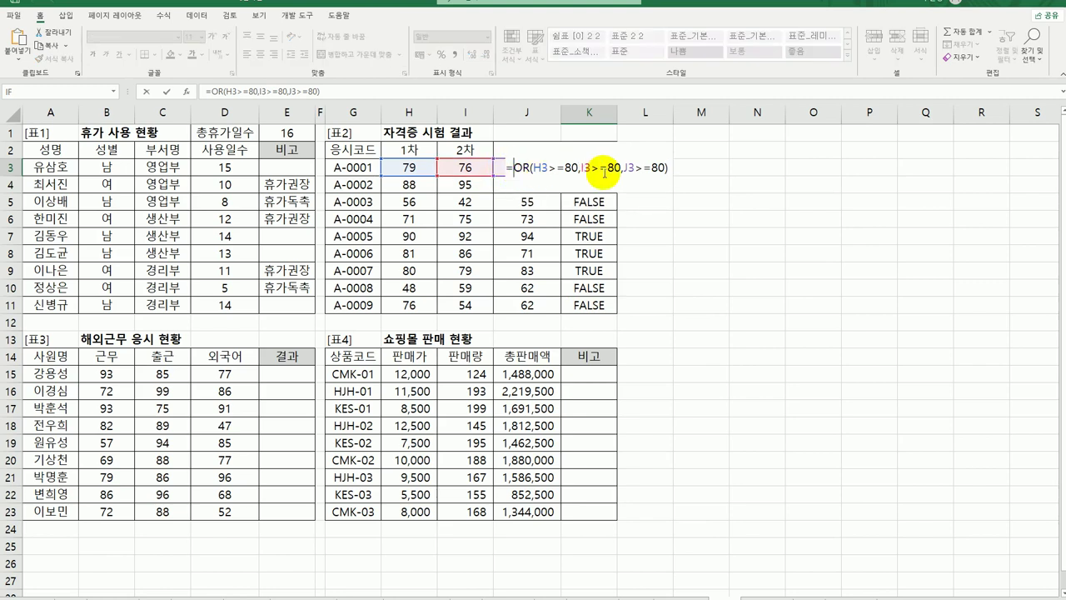
type("i")
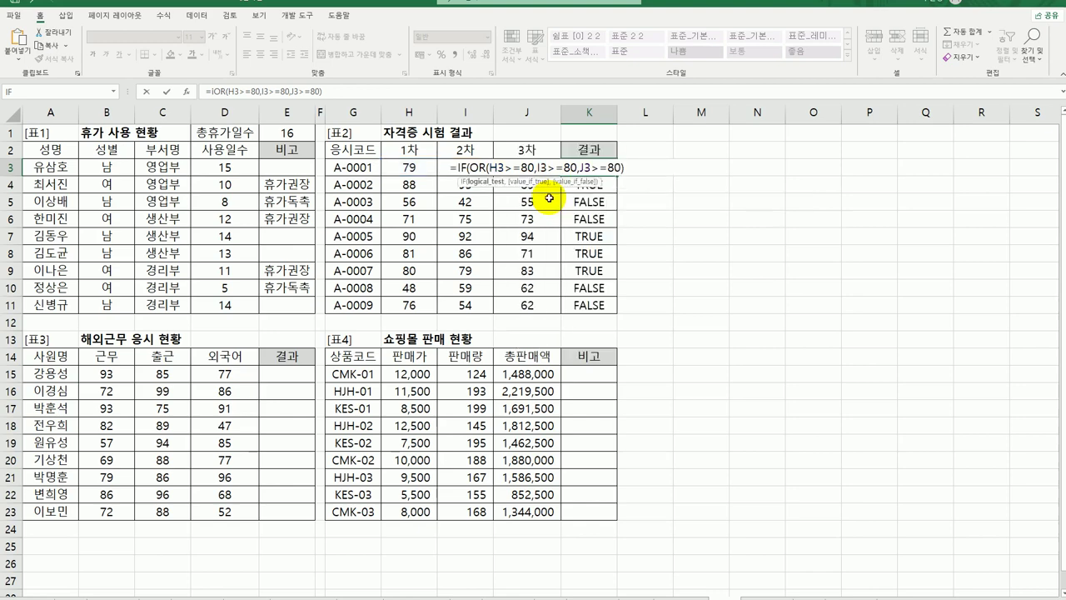
key("Tab")
left_click(459, 168)
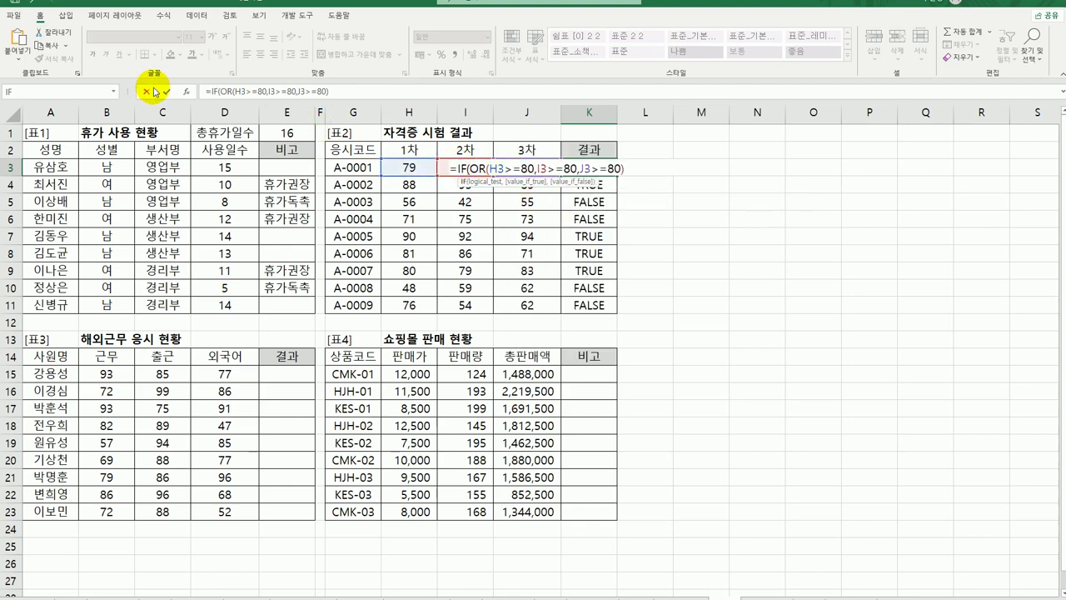
left_click(187, 93)
Step: Give the K3 IF the true value "합격" and false value "불합격", and fill the formula down to K11
left_click(606, 350)
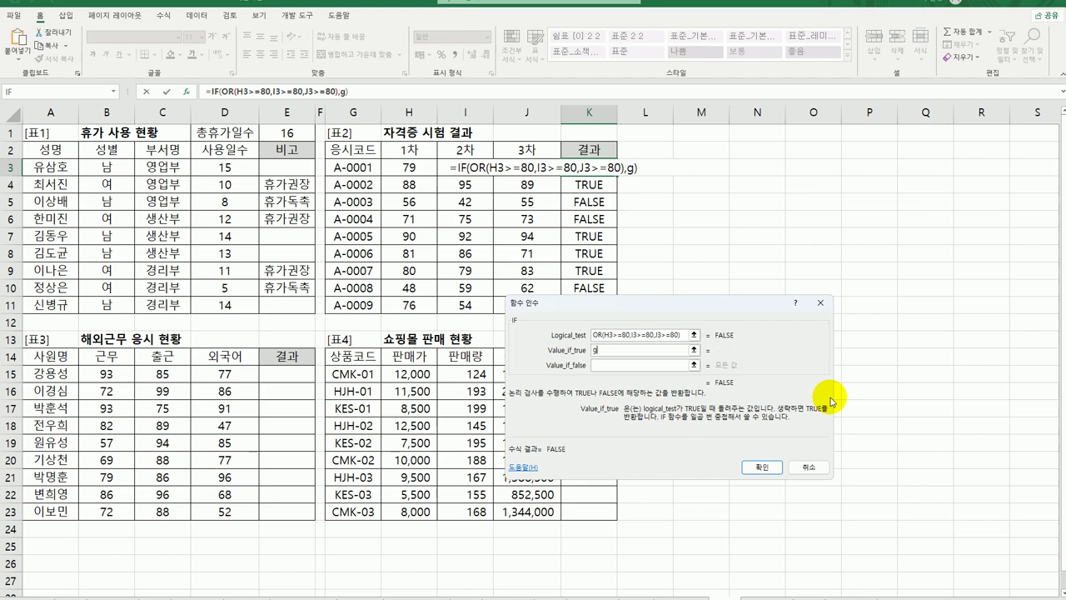
type("합ㄱ")
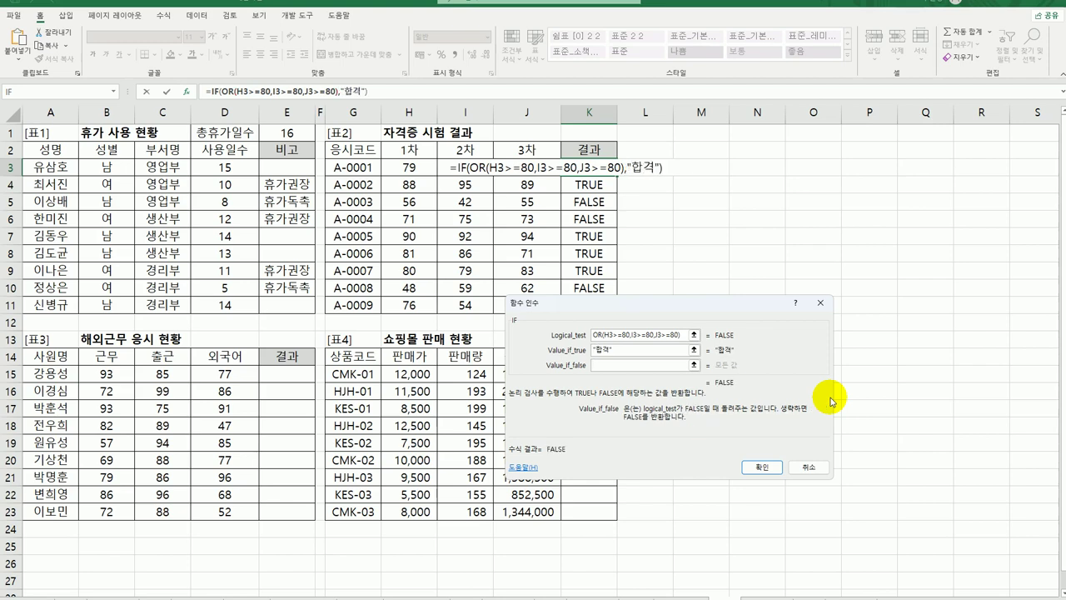
type("불합겨")
key("Tab")
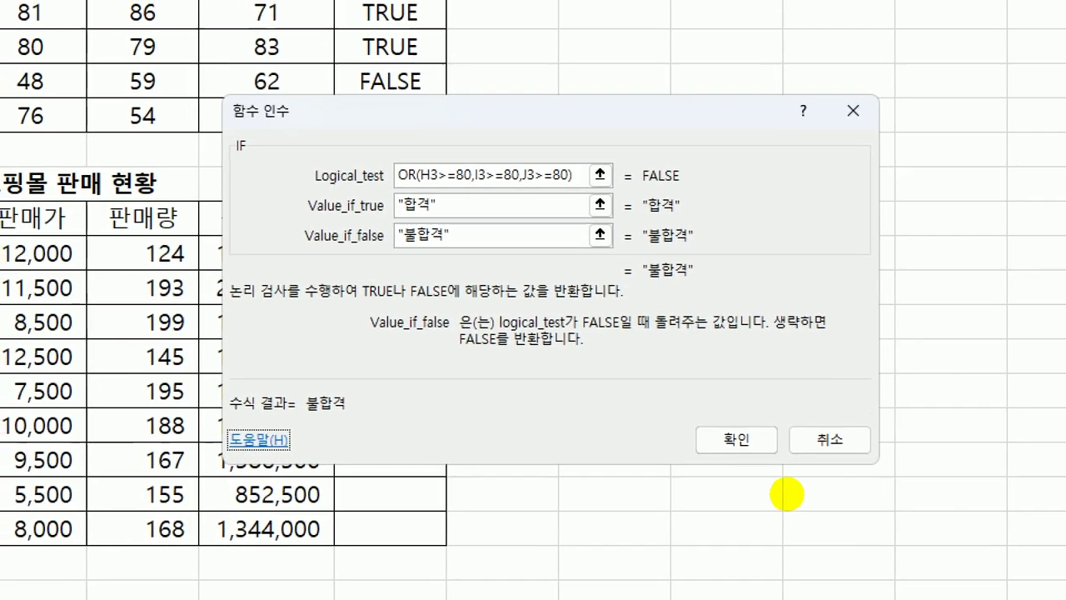
left_click_drag(388, 208, 391, 236)
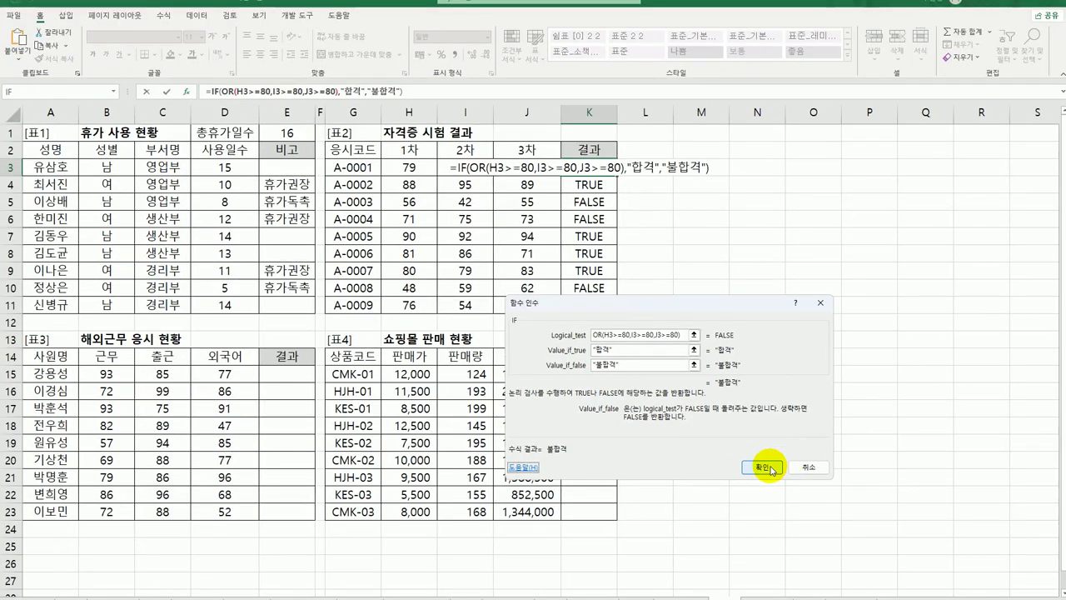
left_click(736, 439)
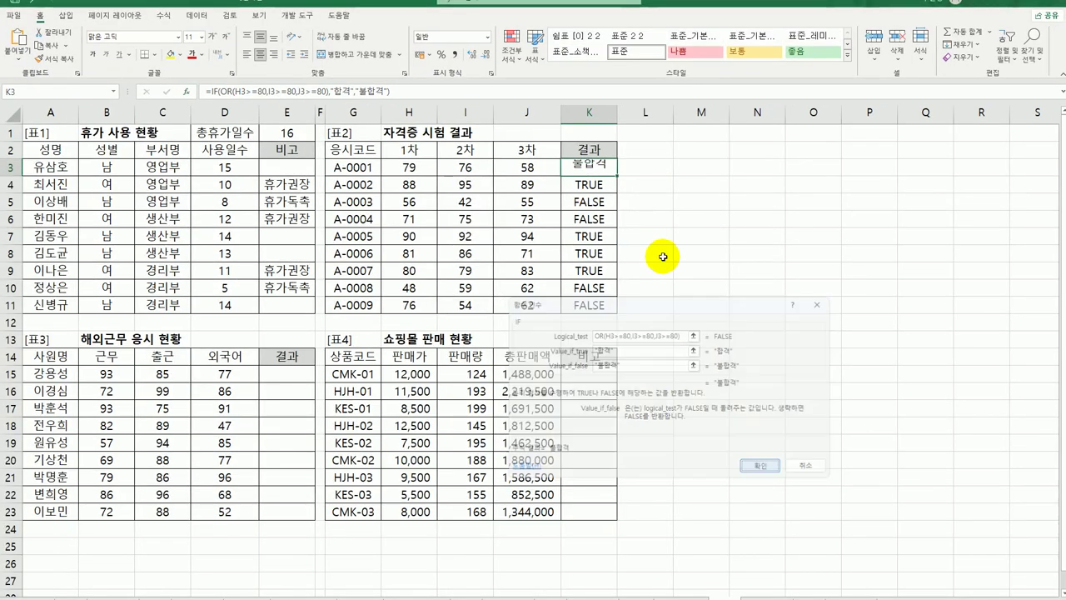
left_click_drag(617, 174, 612, 315)
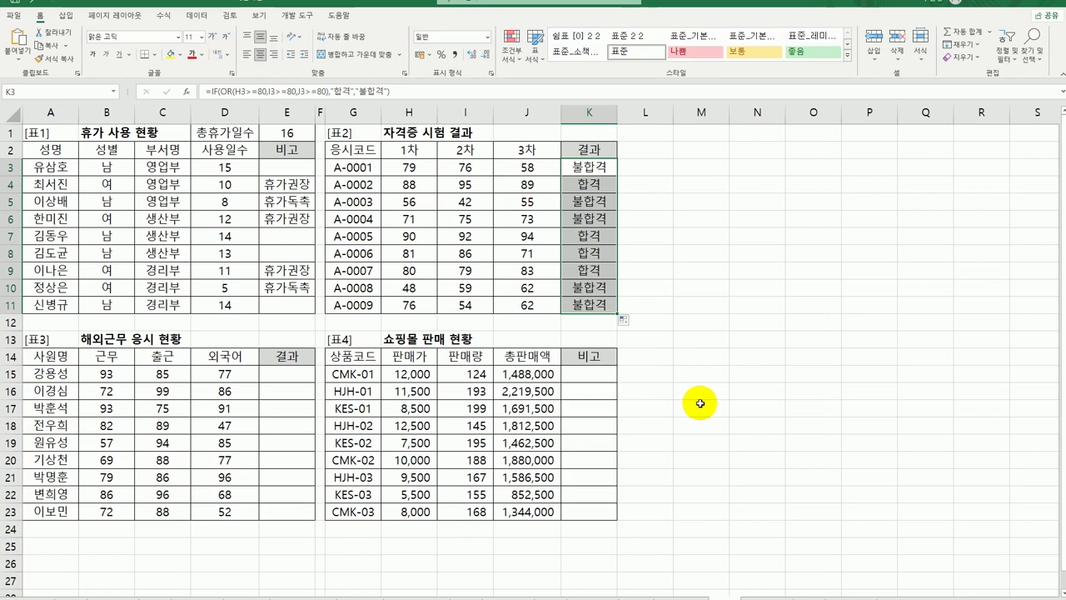
Step: Start an OR formula in E15 of the overseas work table with the first condition B15>=80
left_click(302, 374)
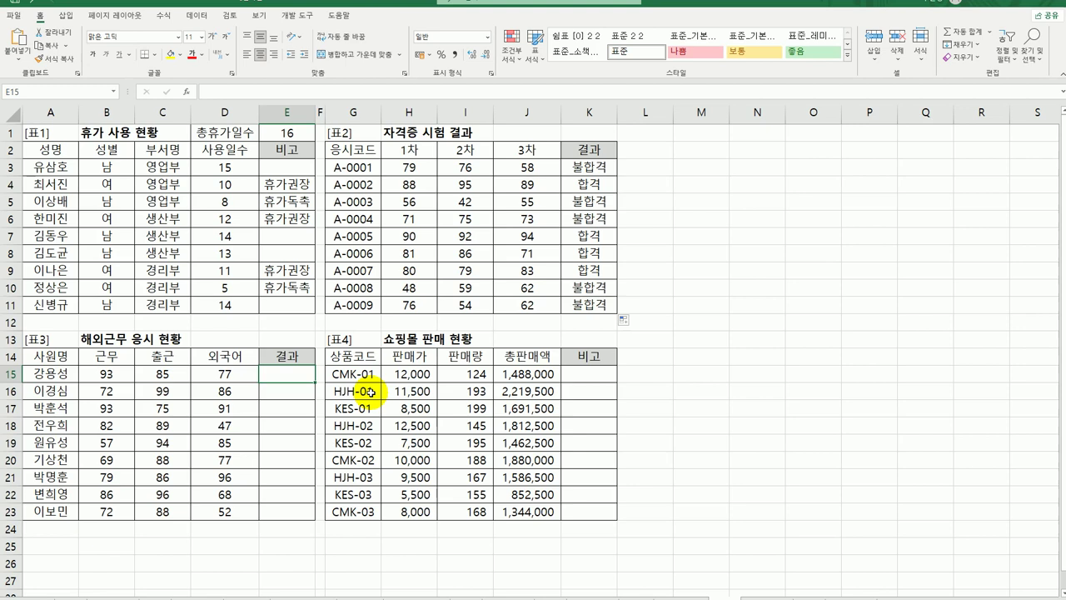
type("=")
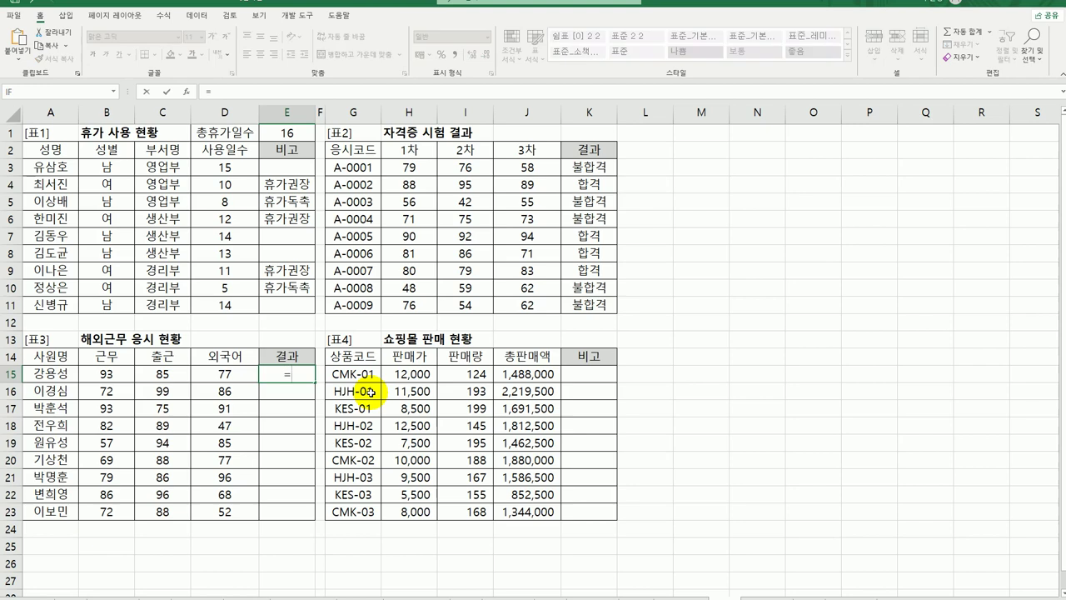
type("or(")
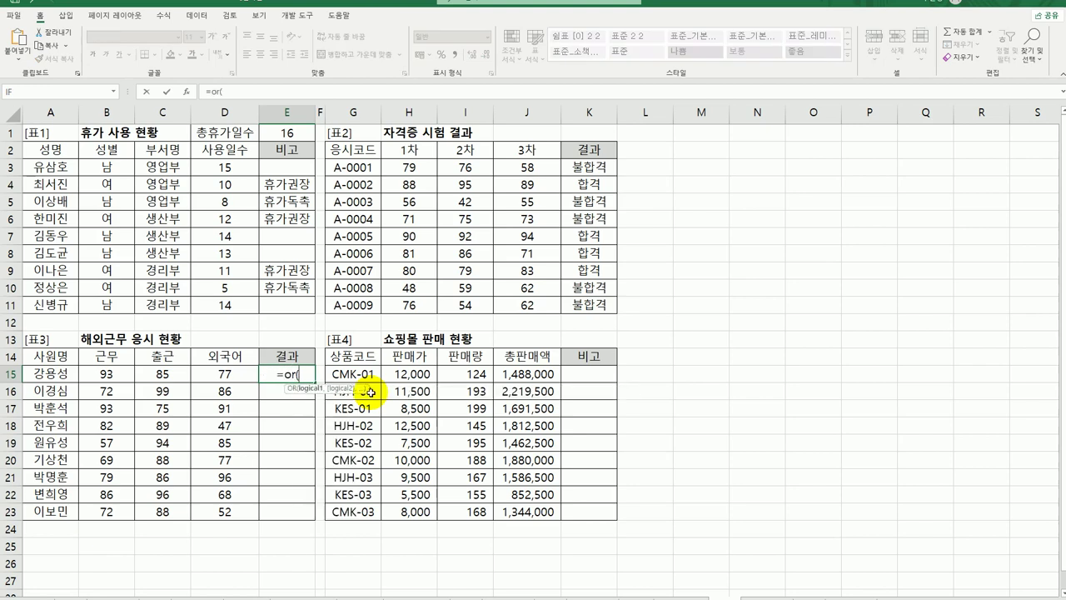
left_click(129, 372)
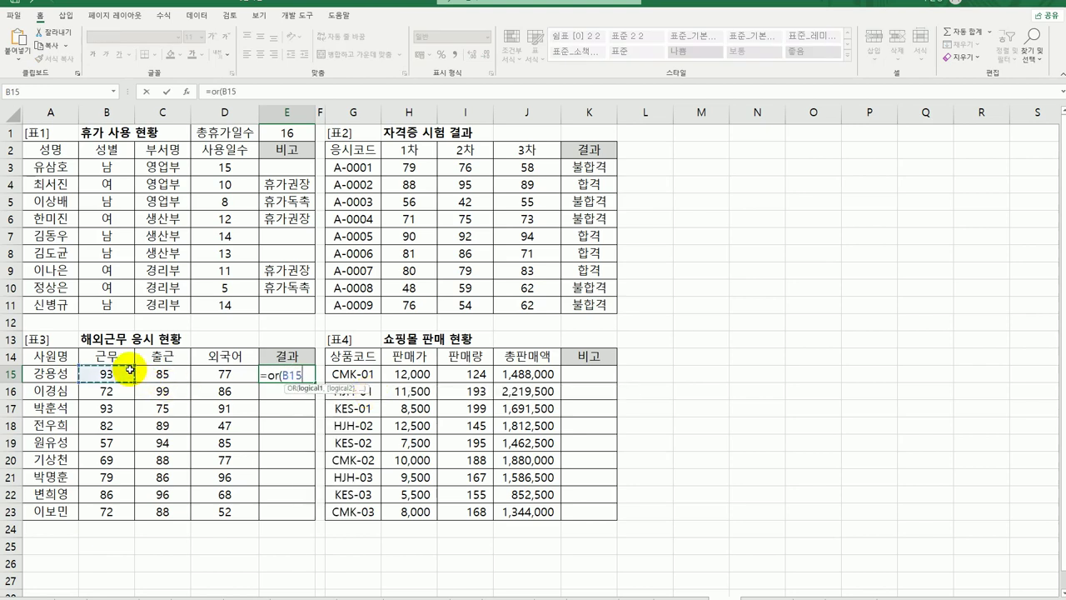
type(">=")
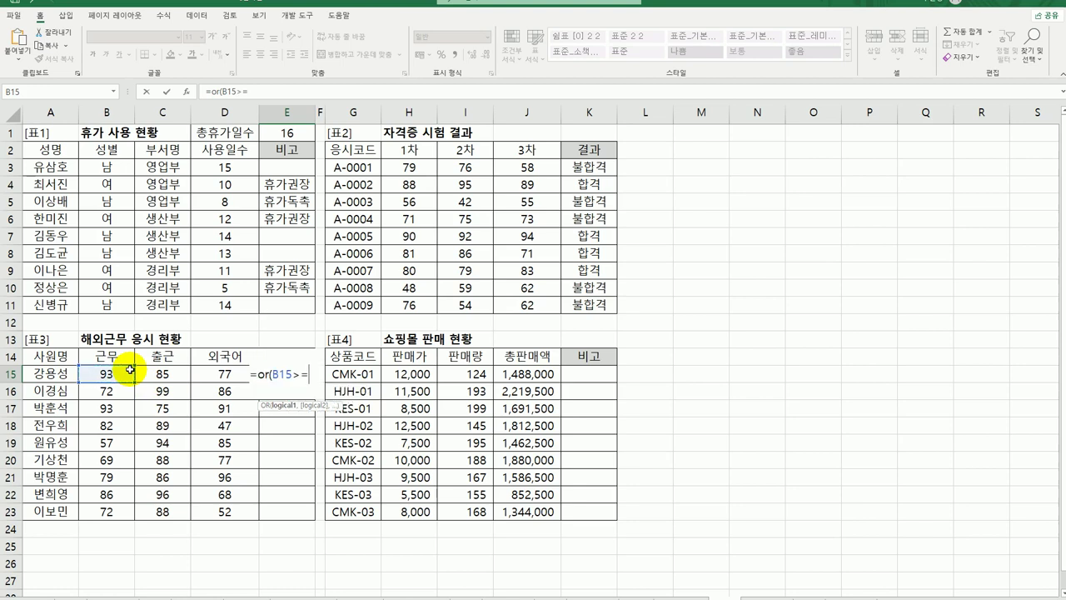
type("80,")
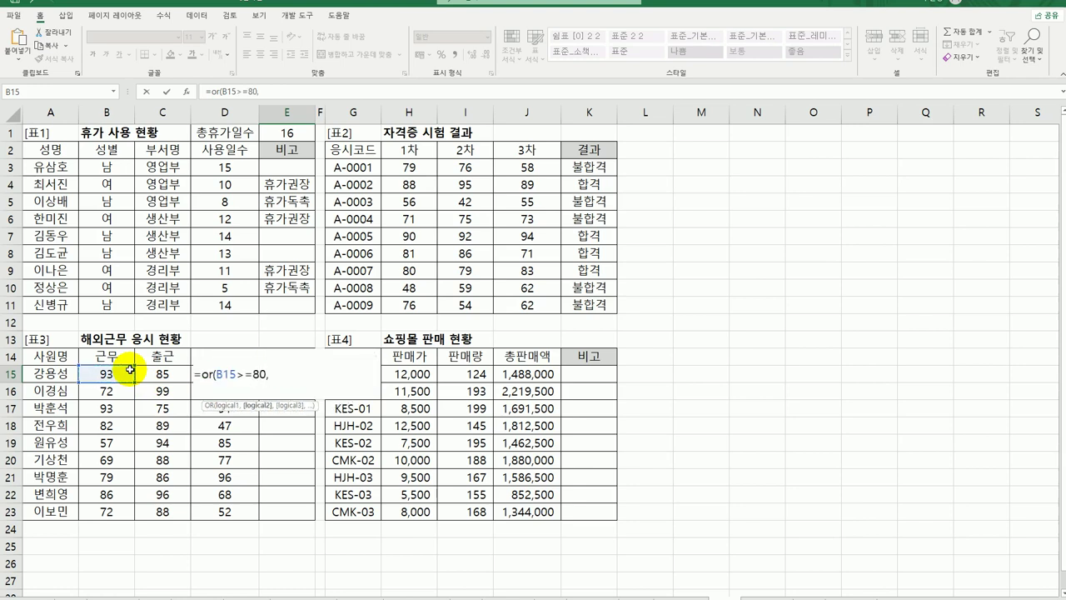
Step: Complete the E15 OR formula with the condition C15>=80 and fill it down to E23
key("Left")
key("Left")
type(">")
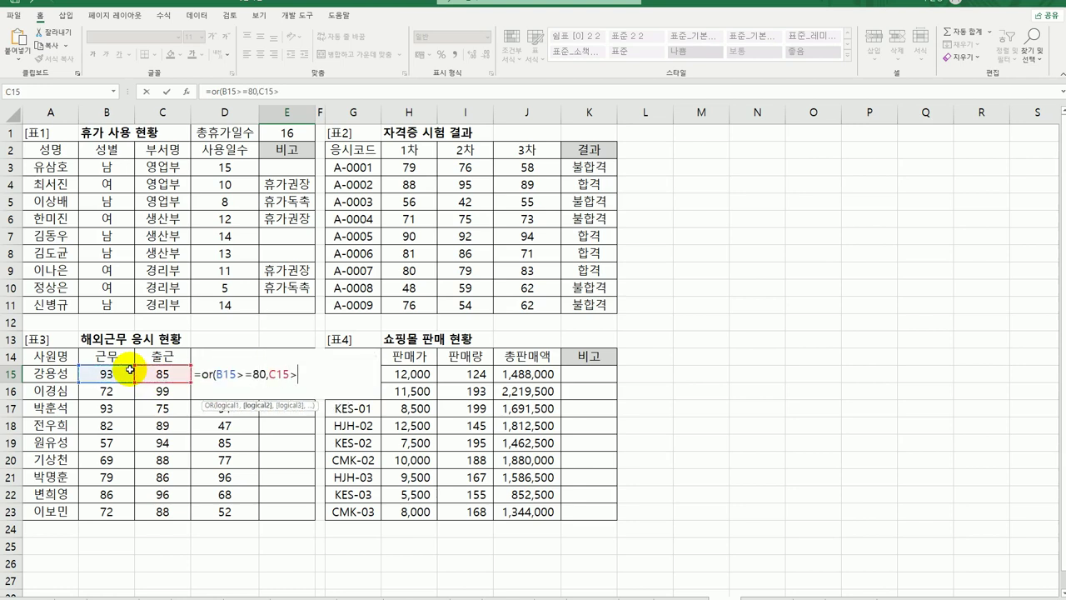
type("=80)")
key("Return")
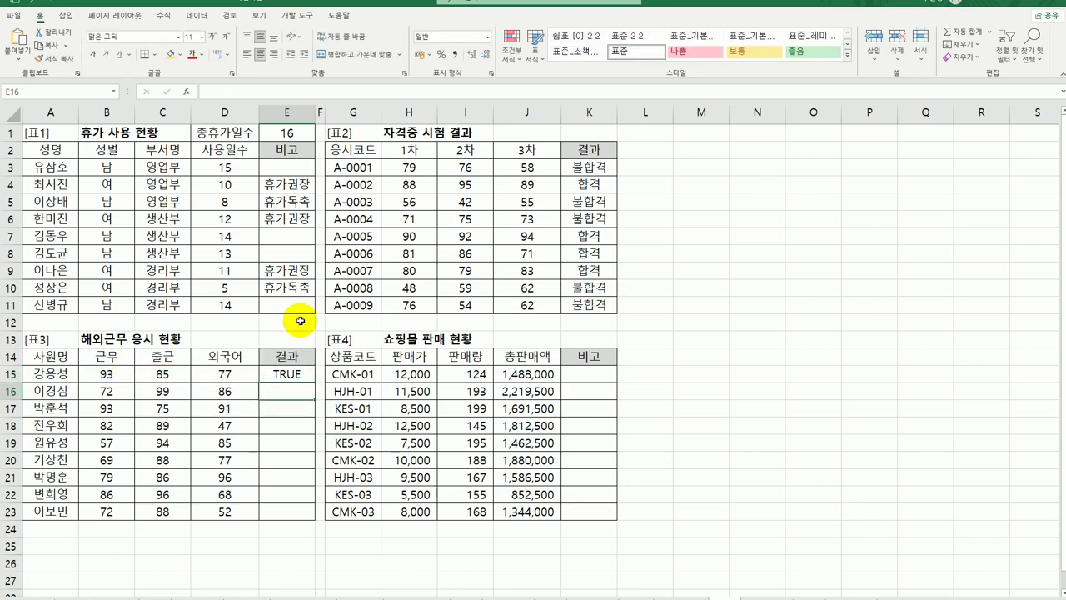
left_click(293, 372)
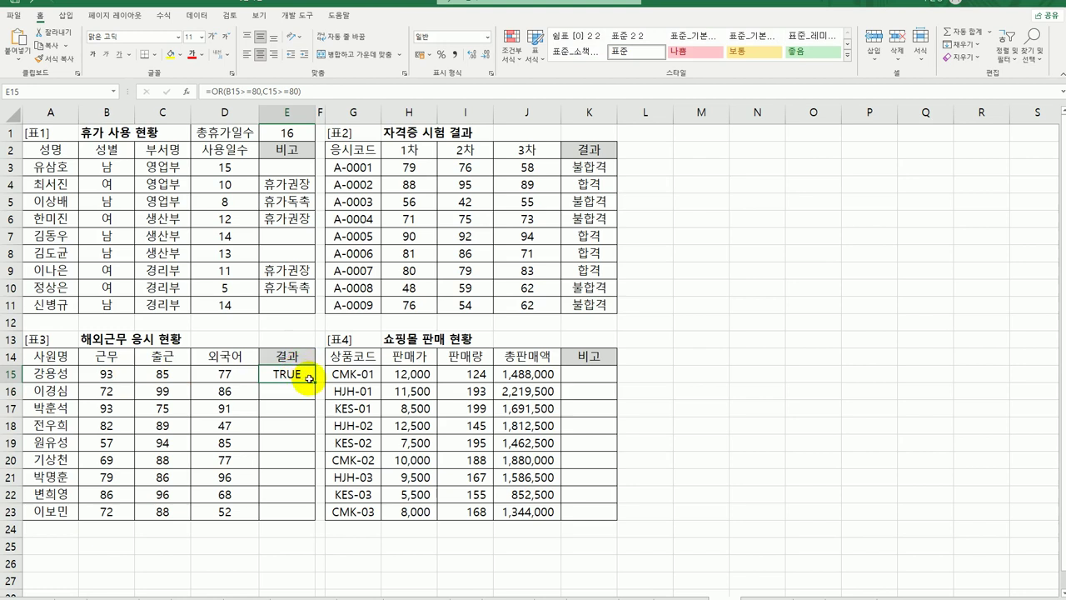
left_click_drag(314, 383, 292, 519)
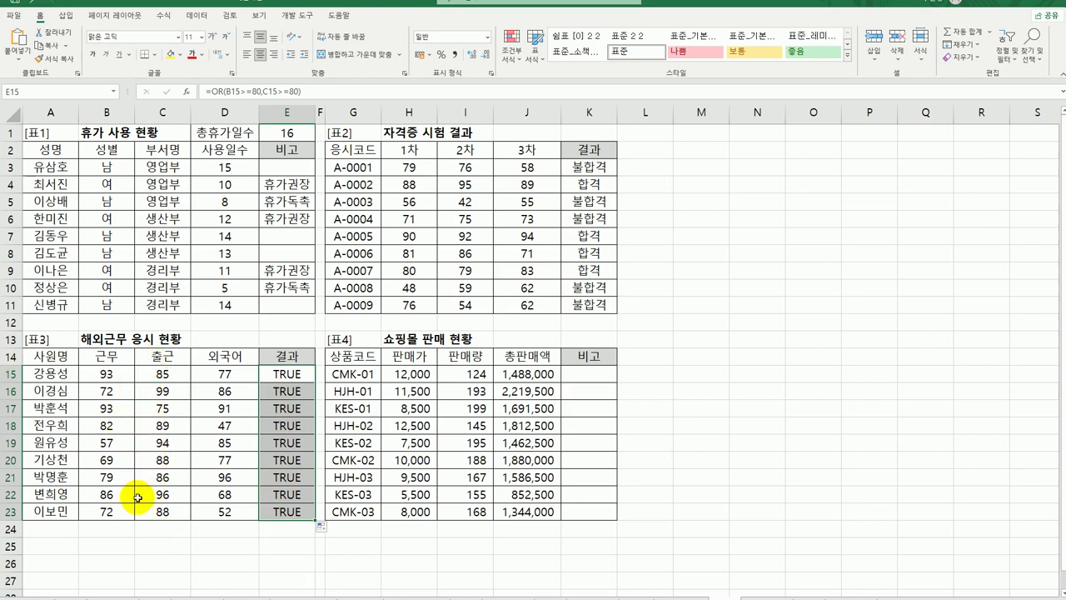
Step: Wrap the E15 OR formula in an AND function as its first condition
double_click(286, 374)
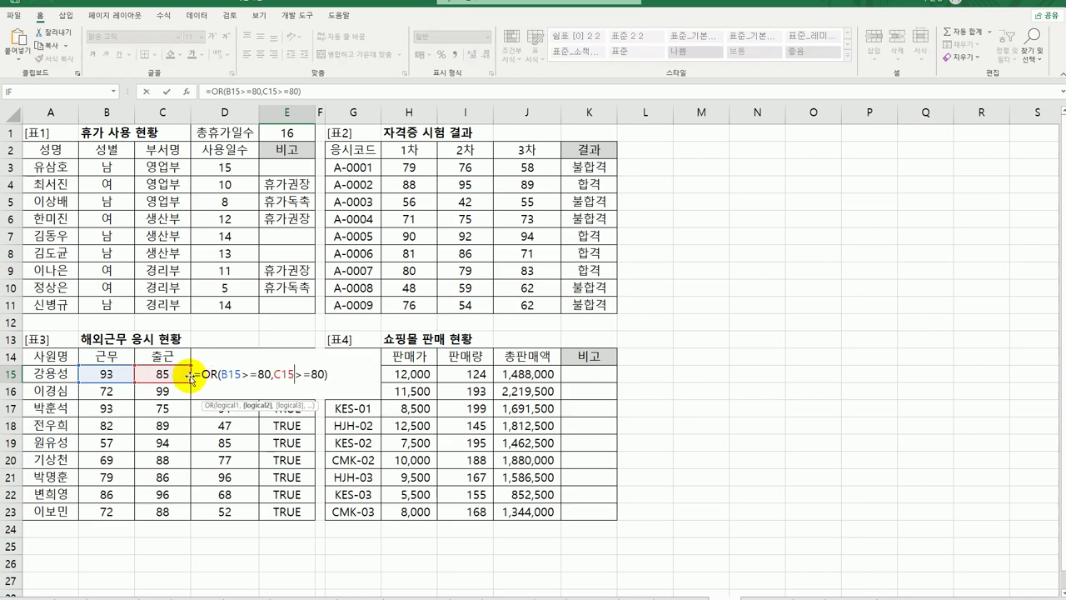
left_click(271, 373)
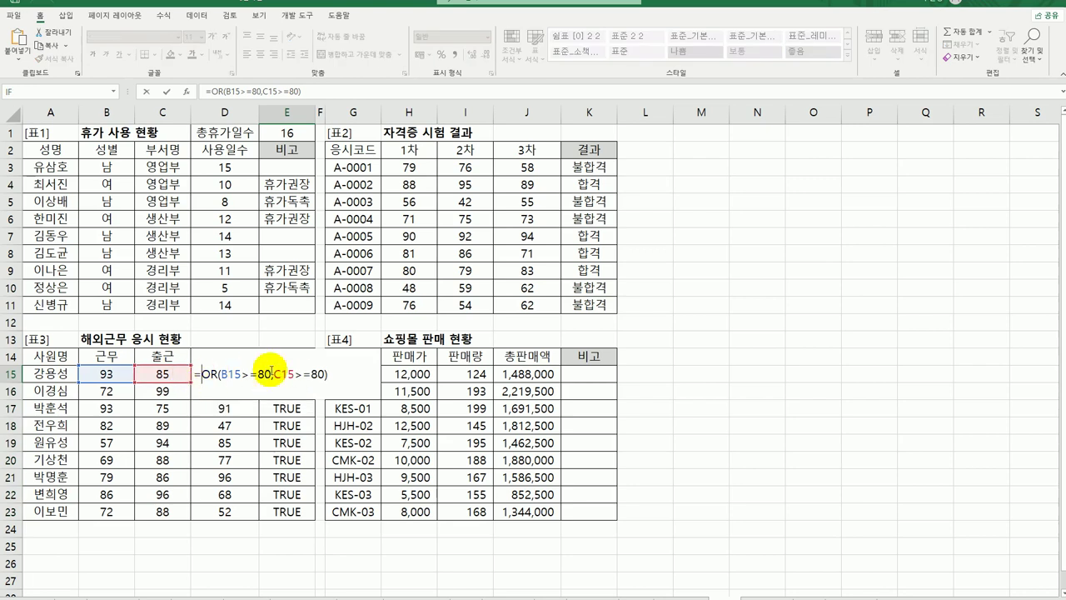
type("an")
key("Tab")
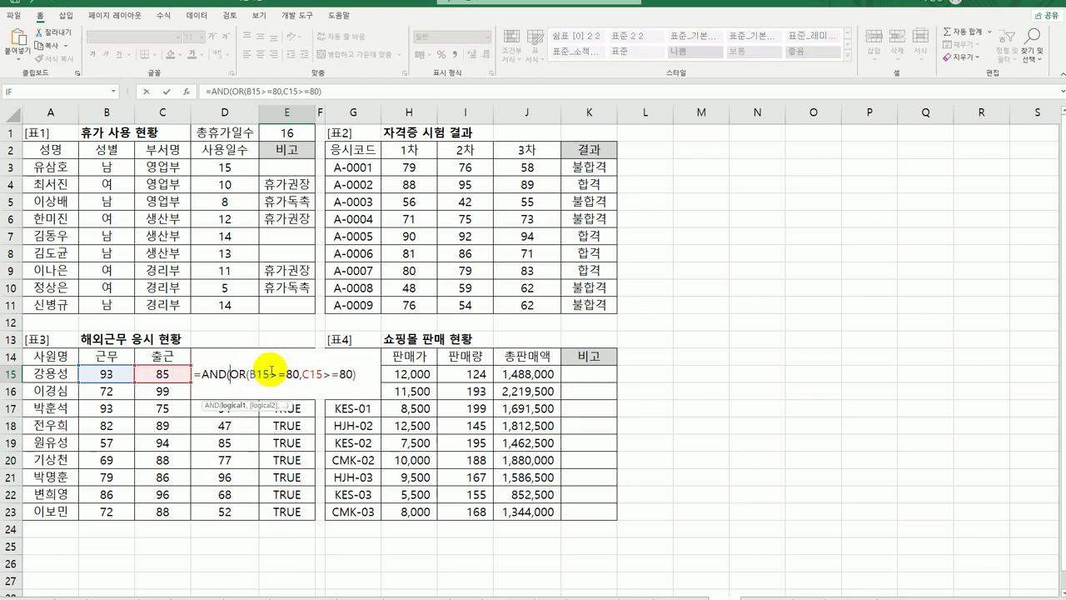
Step: Add D15>=90 as the AND function's second condition and enter the E15 formula
left_click(360, 374)
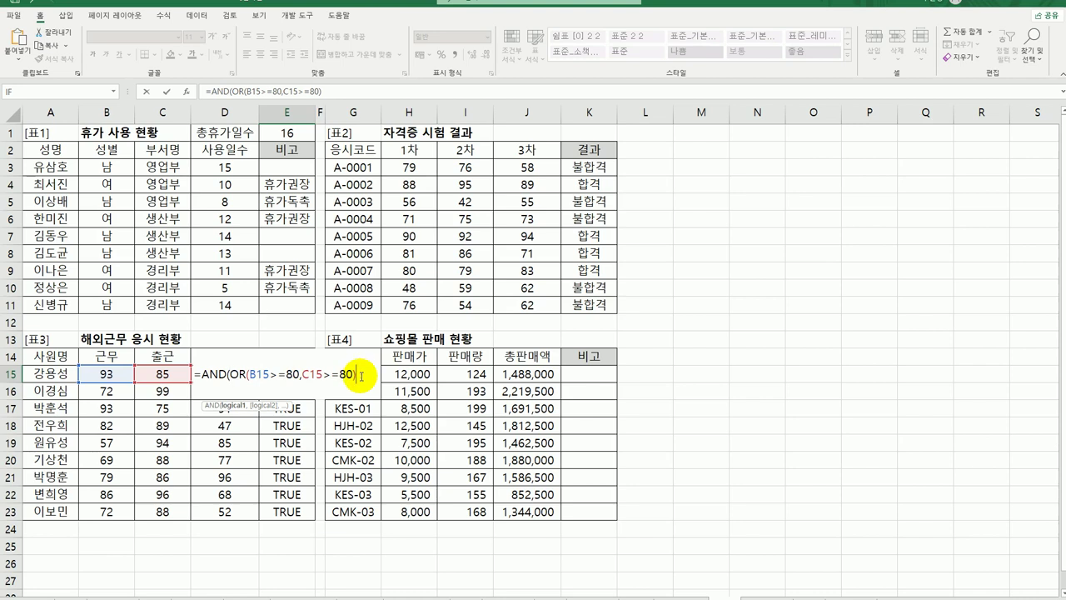
type(",")
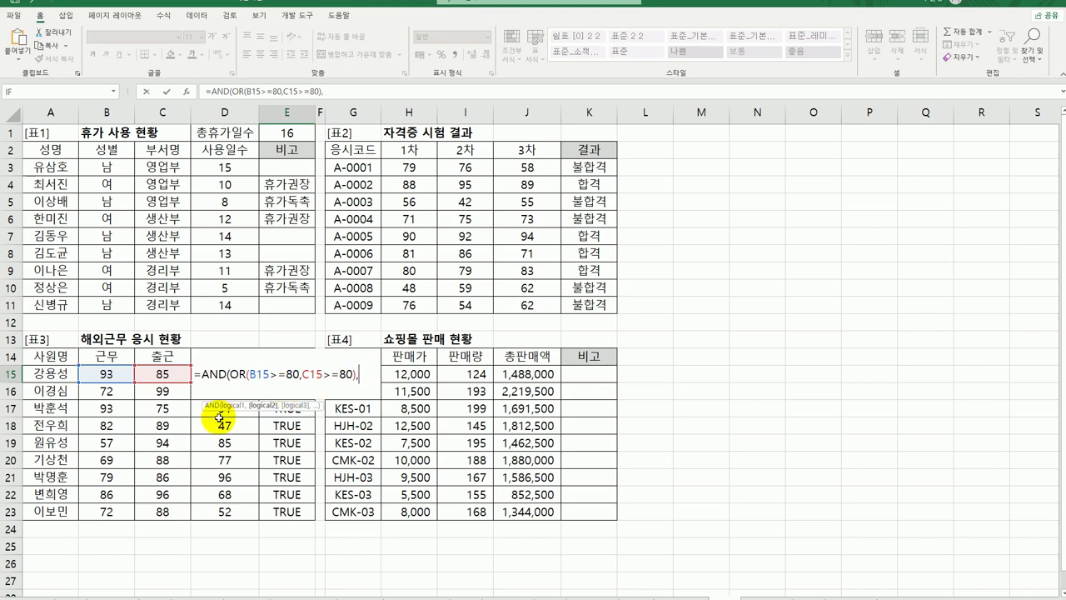
left_click(247, 421)
key("Up")
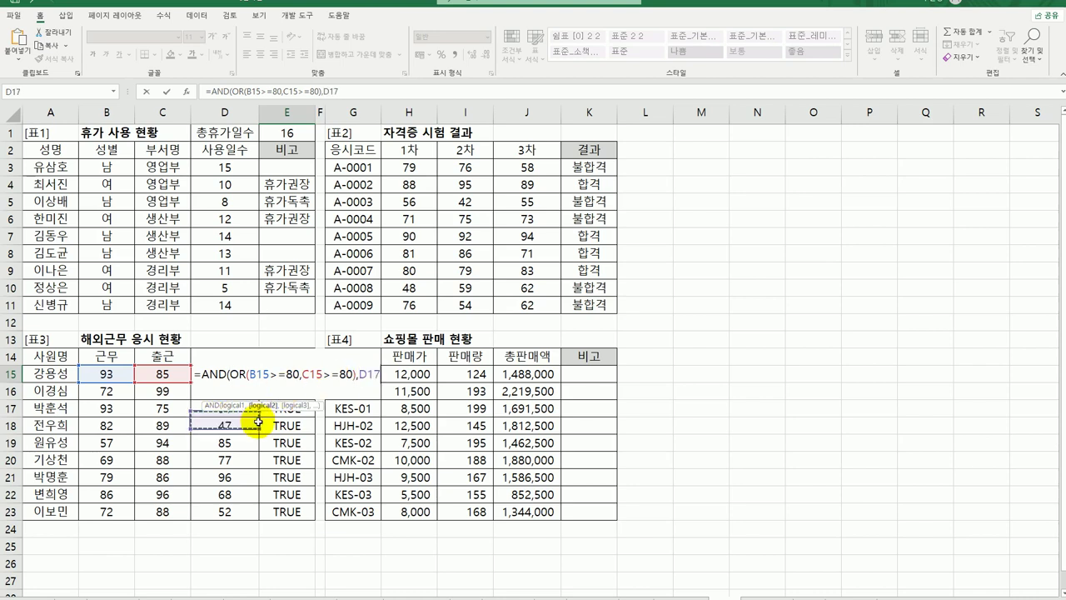
key("Up")
key("Up")
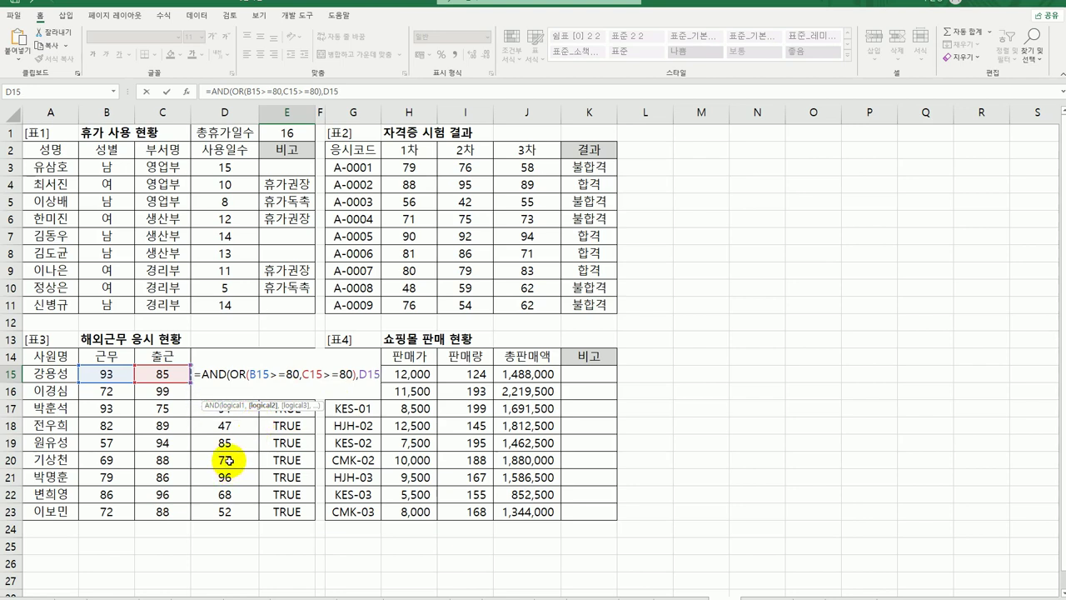
type(">=90")
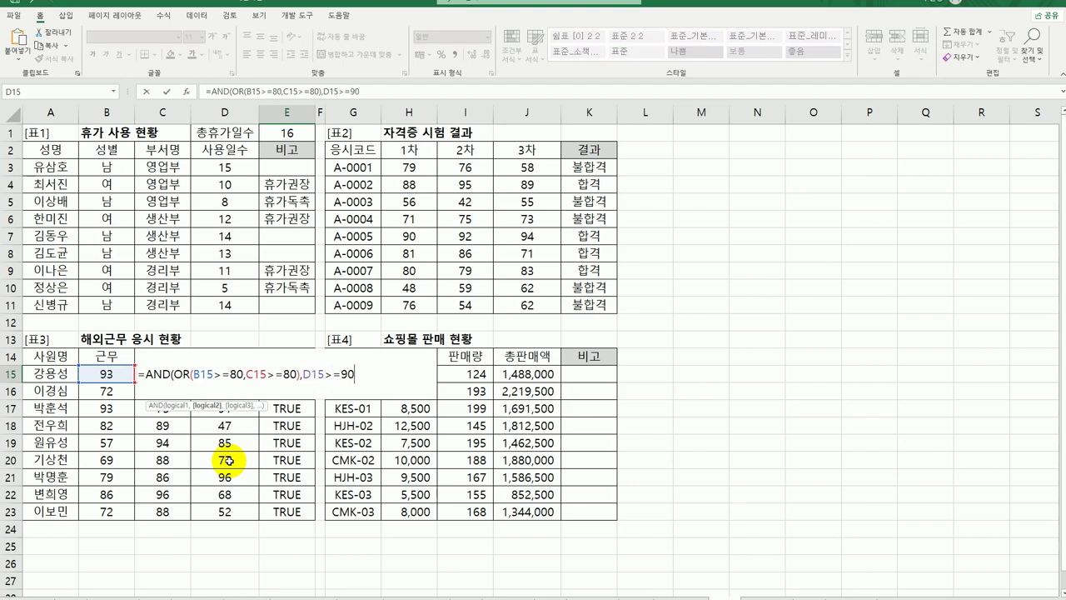
type(")")
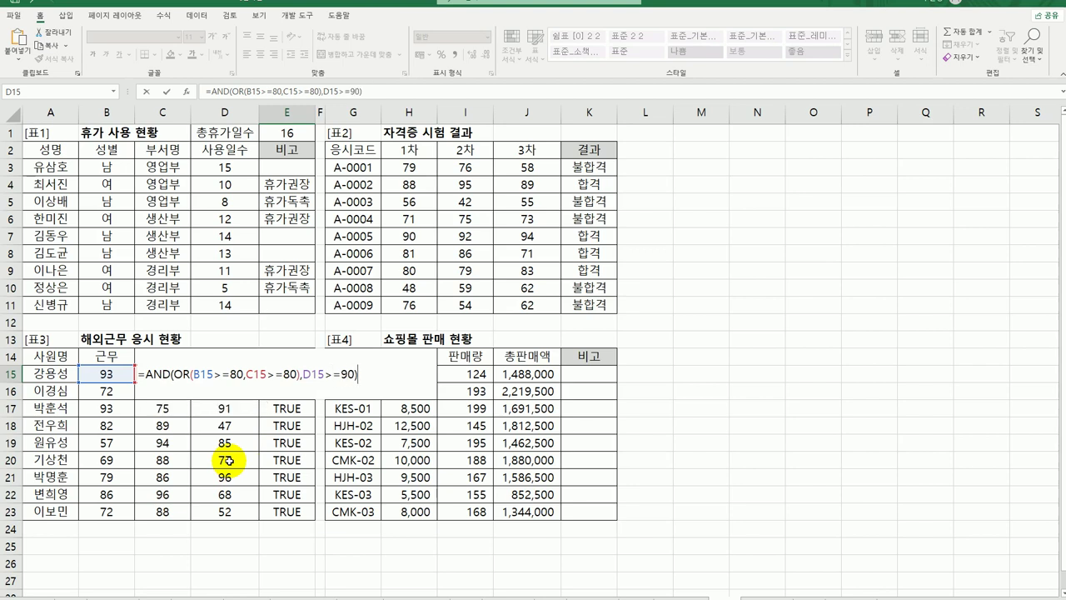
key("Return")
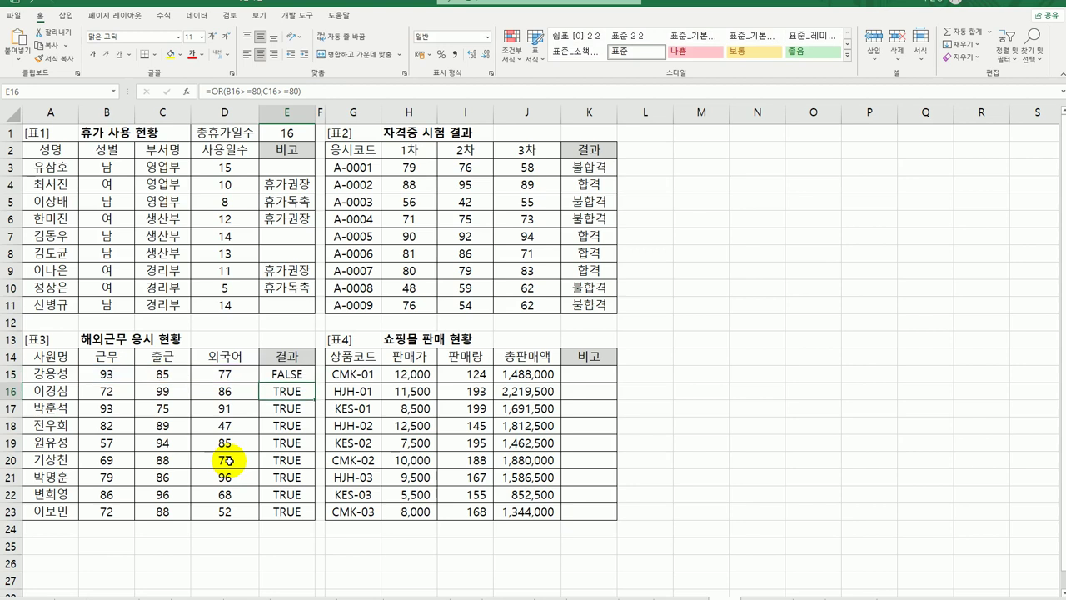
Step: Fill the E15 AND formula down to E23 in the overseas work table
left_click(286, 376)
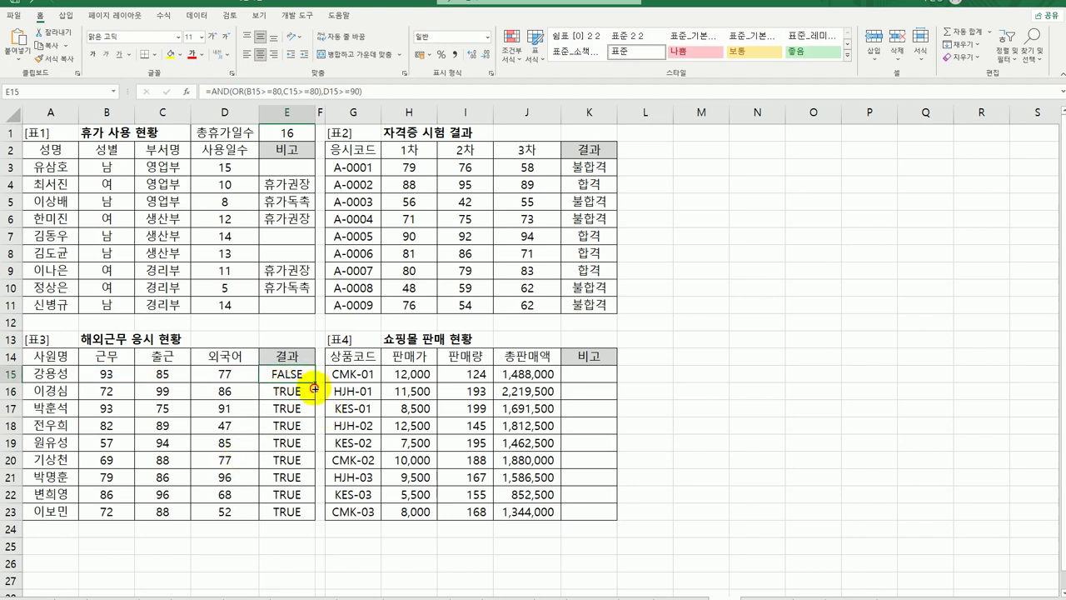
left_click_drag(314, 383, 287, 516)
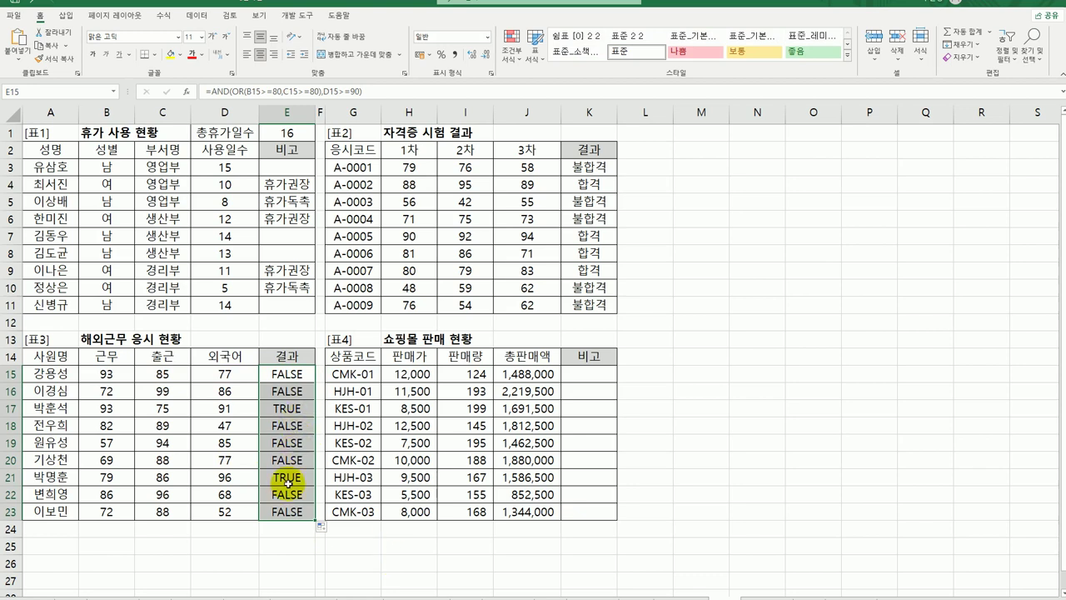
left_click(297, 374)
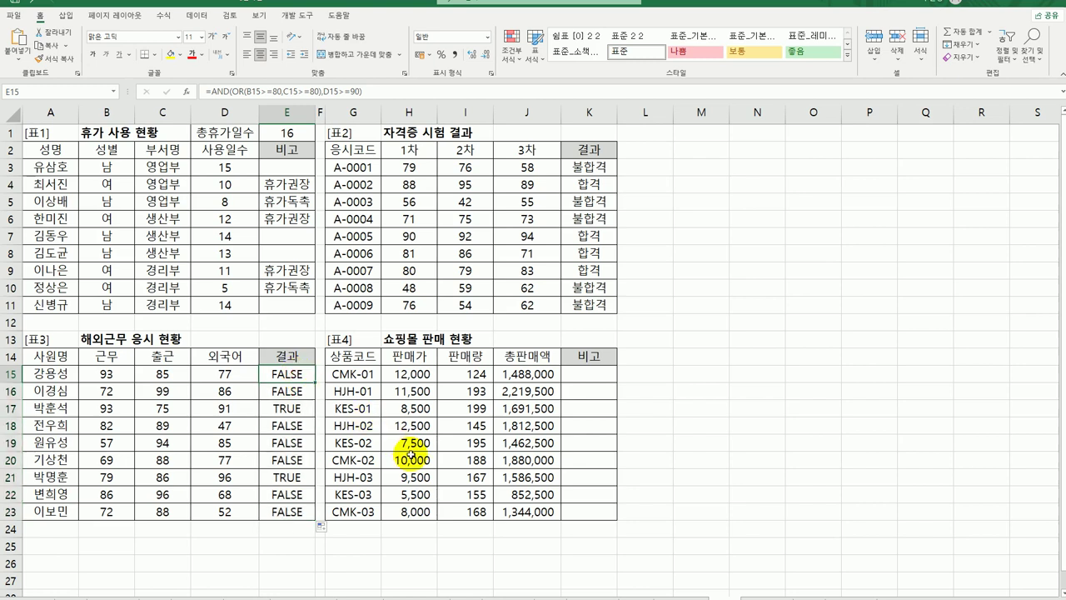
Step: Wrap the E15 AND formula in an IF function as its logical test and open the IF function's arguments
double_click(280, 376)
left_click_drag(252, 378, 131, 378)
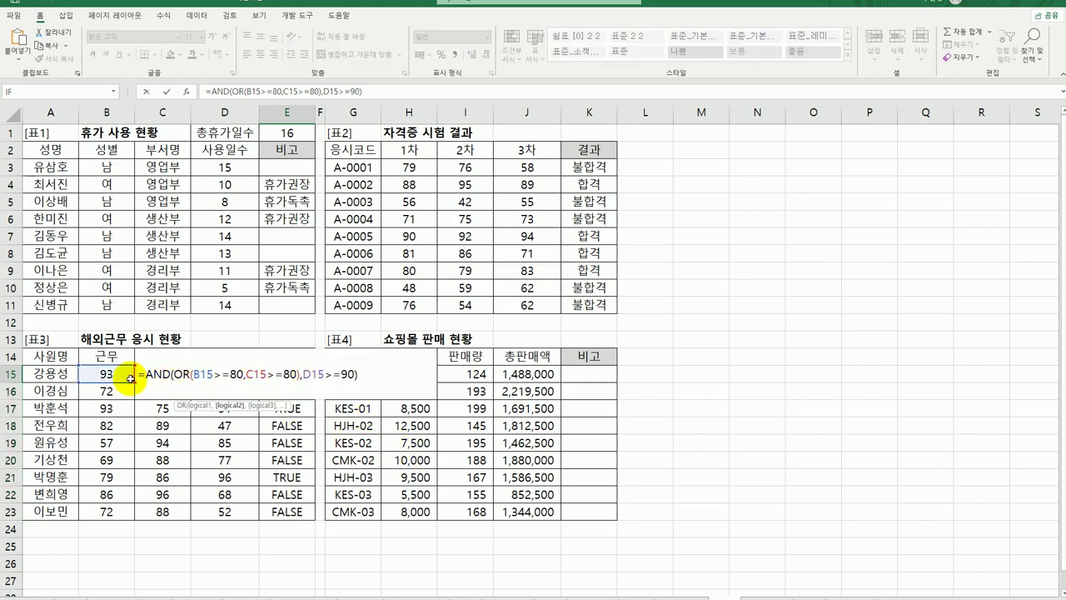
left_click(145, 375)
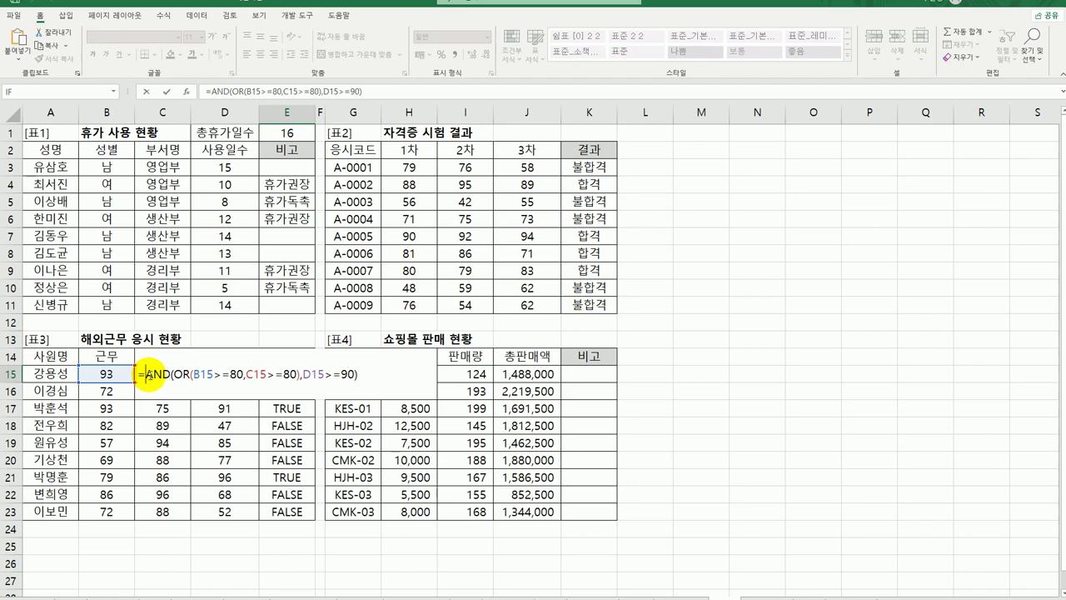
type("if")
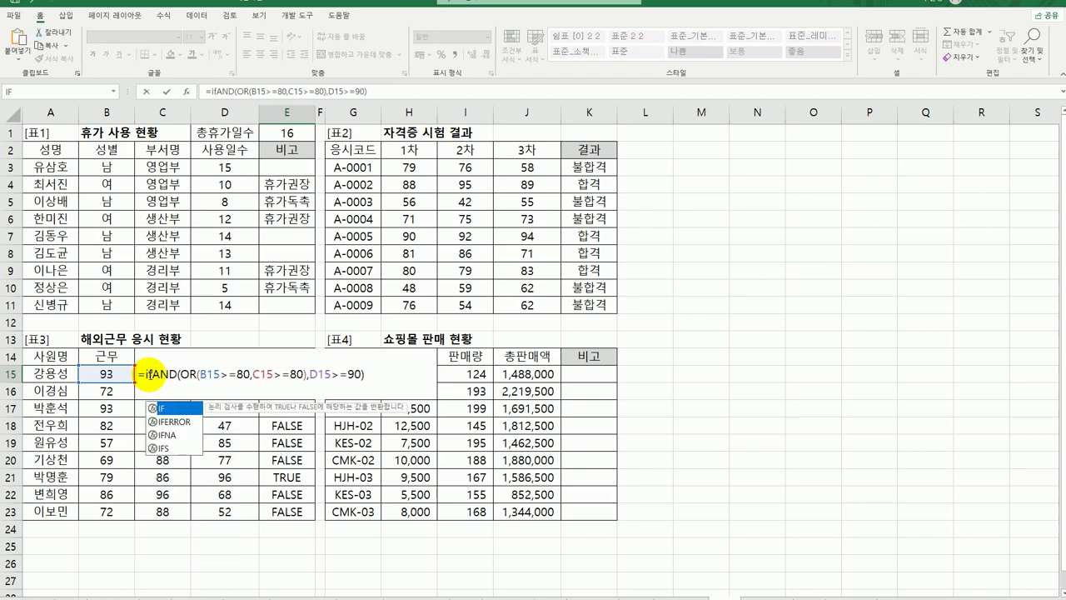
key("Tab")
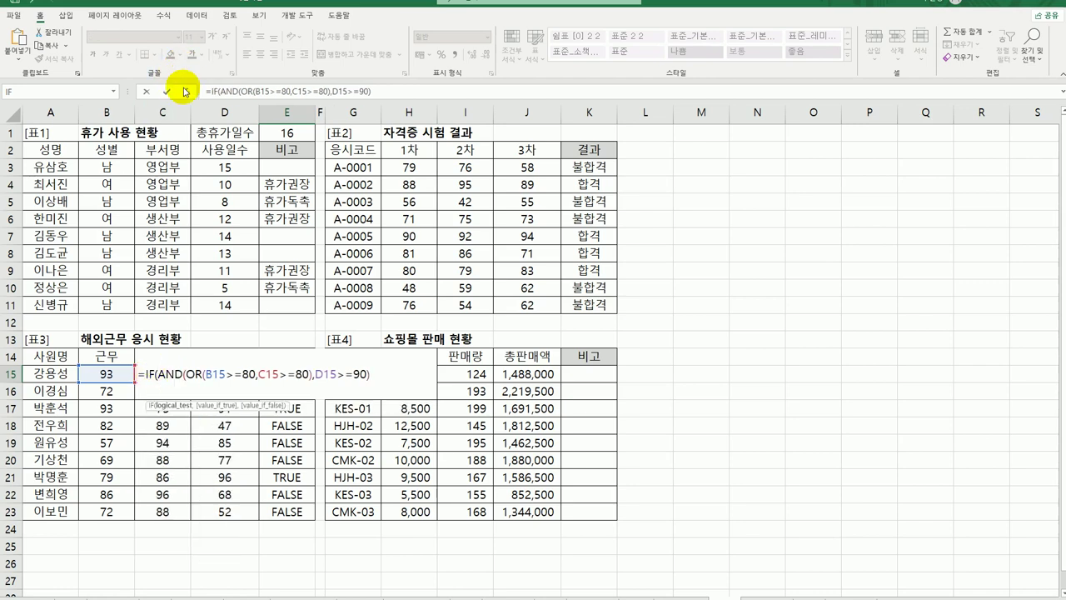
left_click(185, 91)
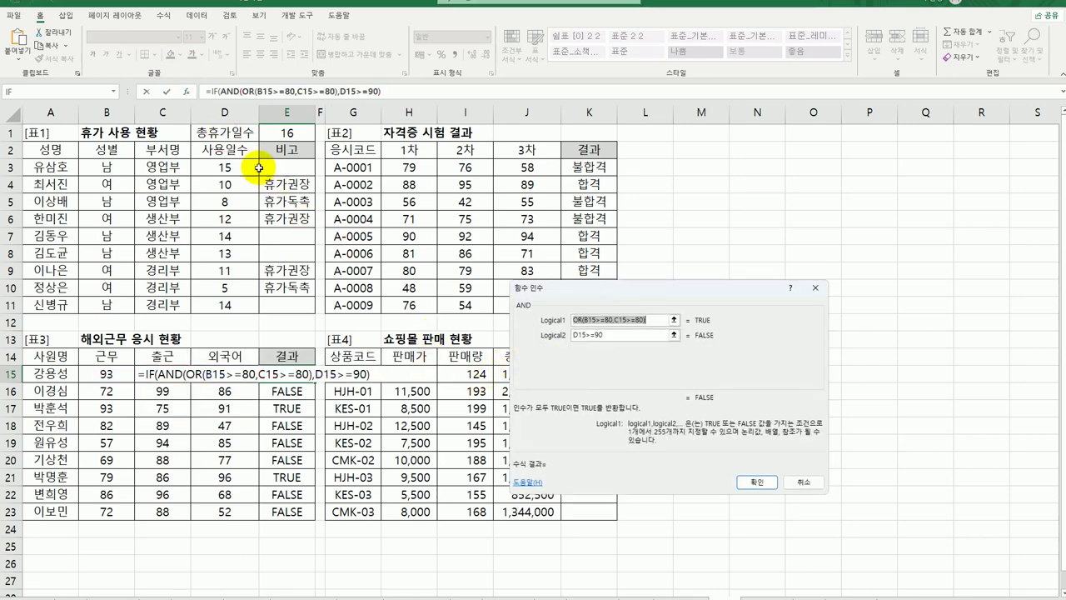
left_click(212, 91)
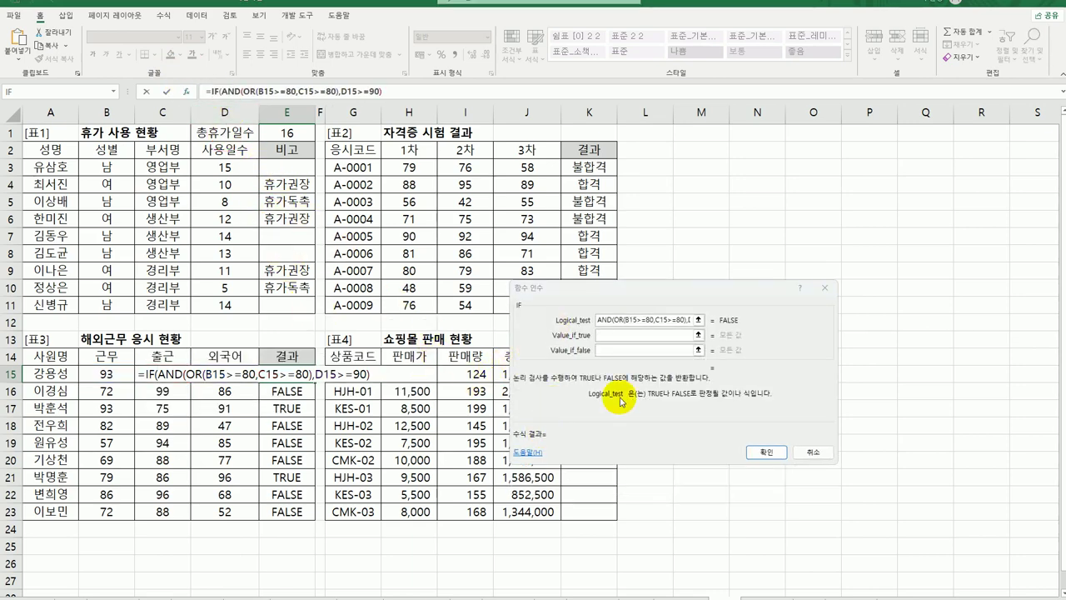
Step: Set the IF function's true result to "해외근무" and enter the domestic-work text as its false result
left_click(622, 336)
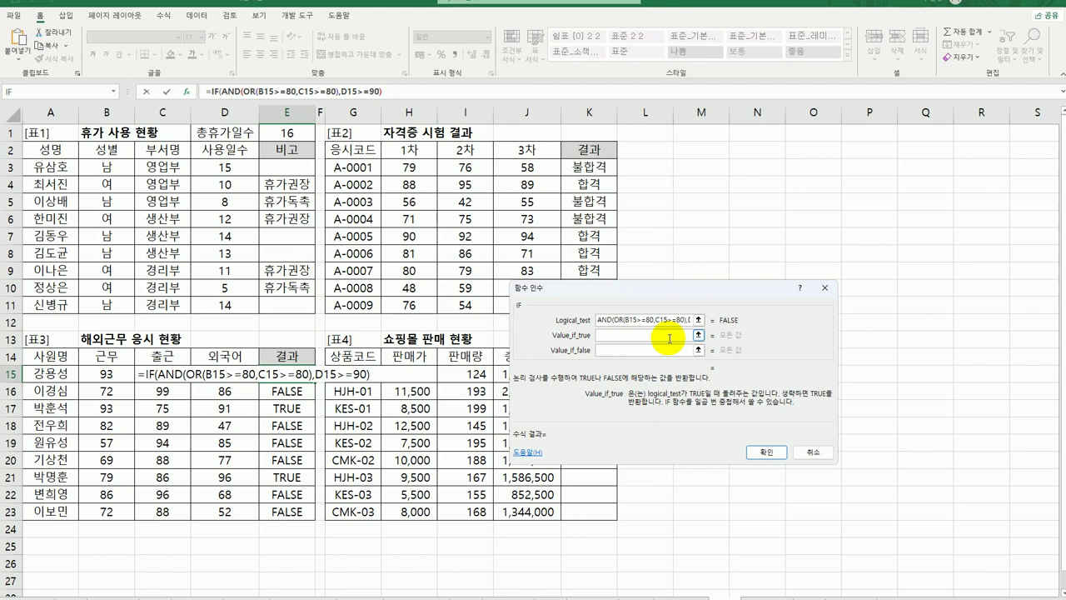
type("해외근")
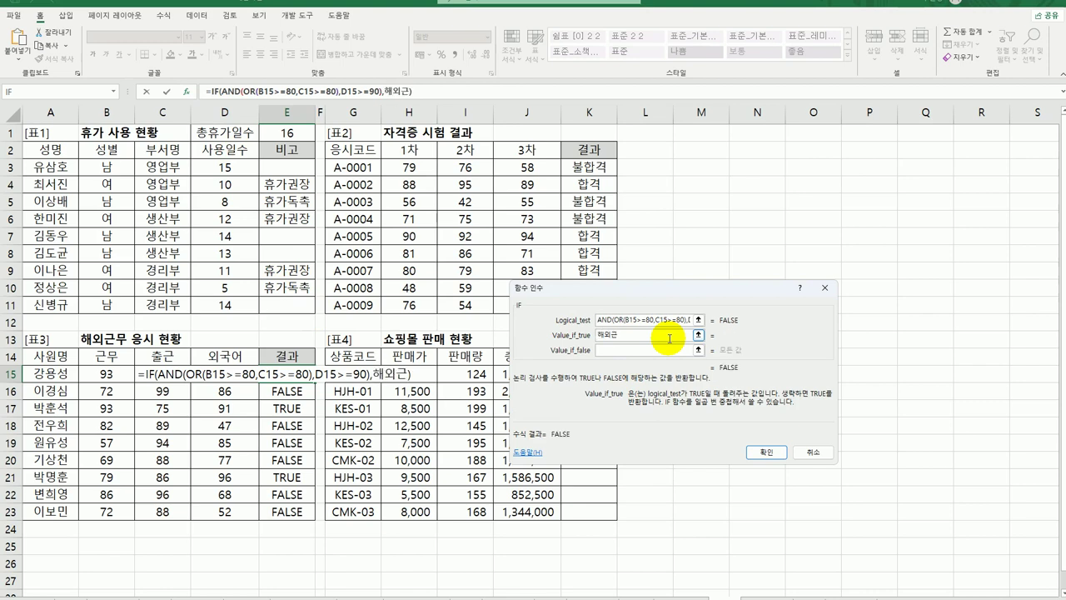
type("무")
key("Tab")
type("국내")
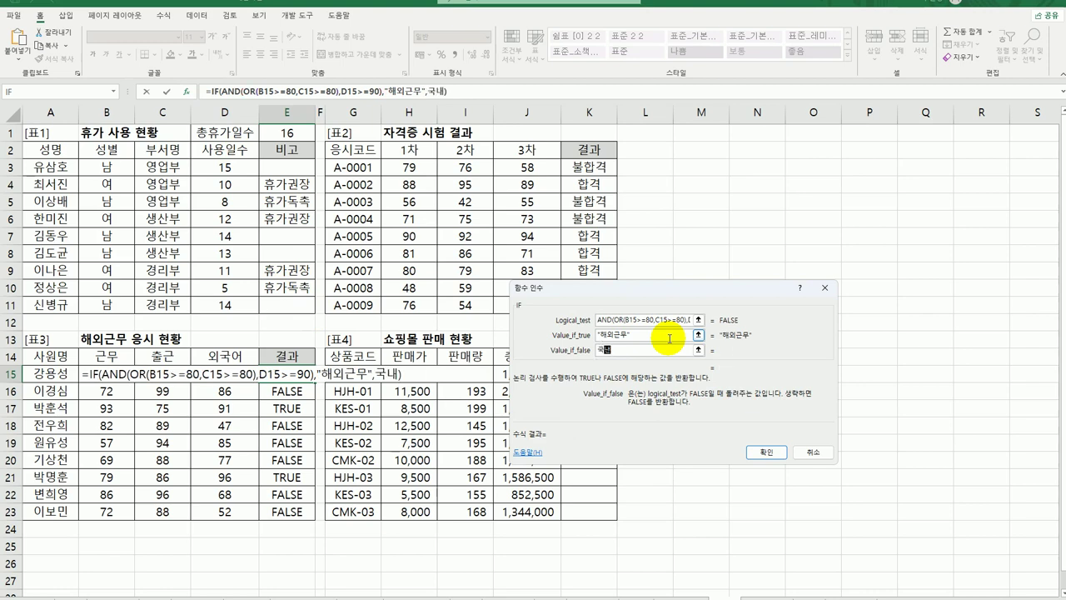
type("ㄴ근무")
key("Tab")
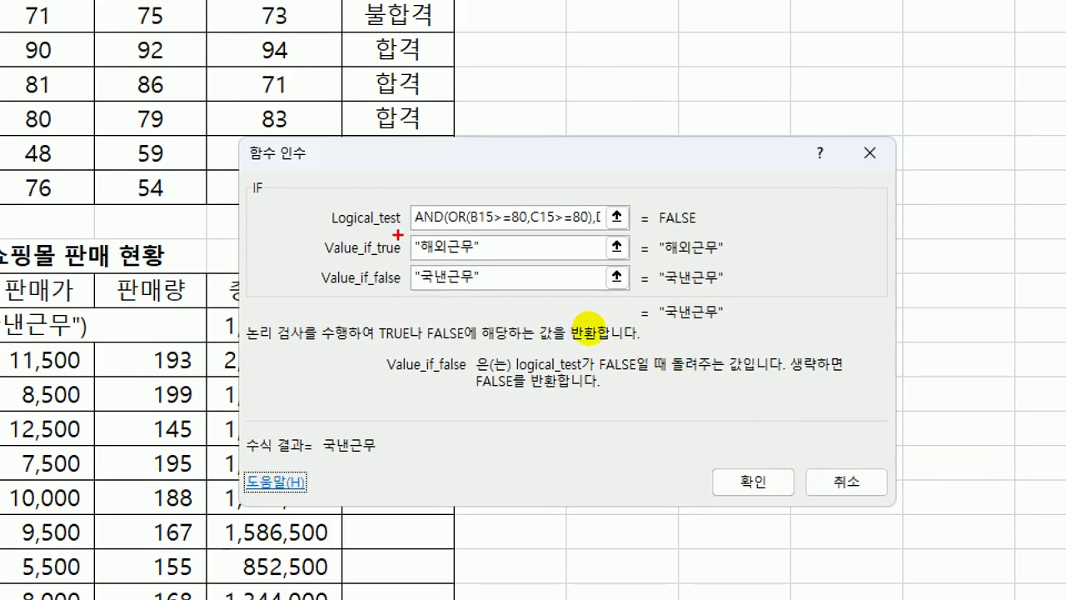
mouse_move(407, 236)
left_mouse_down()
mouse_move(535, 226)
mouse_move(616, 234)
left_mouse_up()
mouse_move(389, 269)
left_mouse_down()
mouse_move(410, 243)
mouse_move(420, 284)
left_mouse_up()
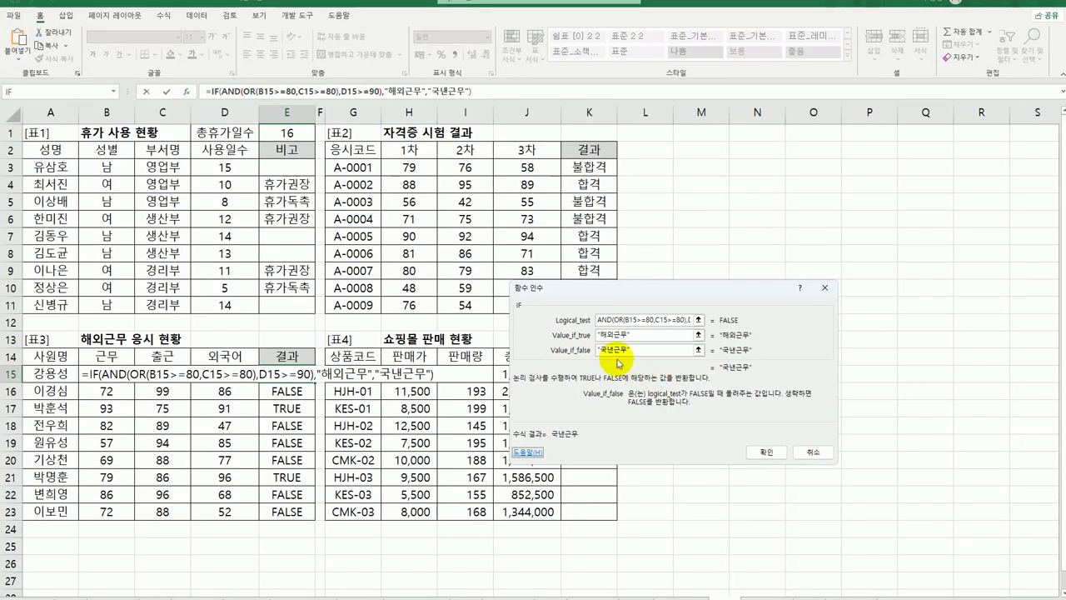
Step: Correct the IF function's false result to "국내근무" and fill the E15 formula down to E23
double_click(612, 348)
left_click(612, 349)
type("내")
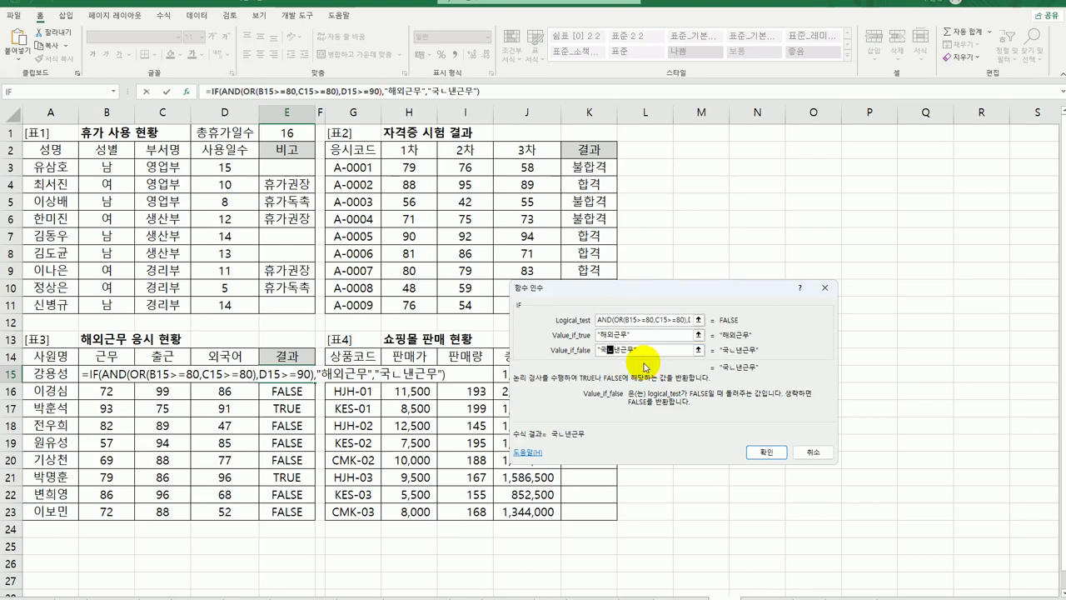
key("Delete")
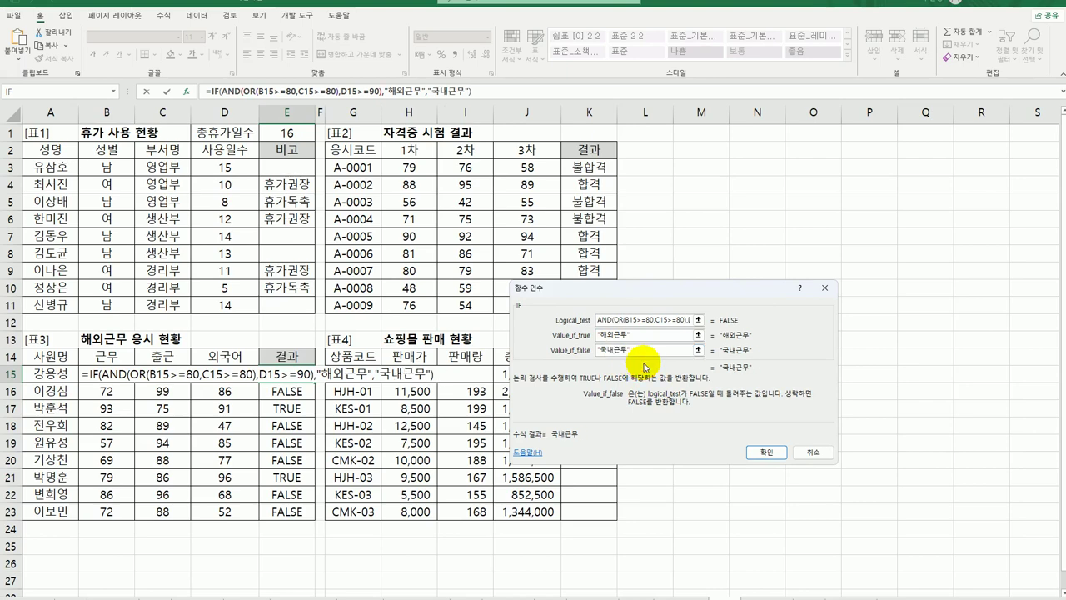
left_click(767, 452)
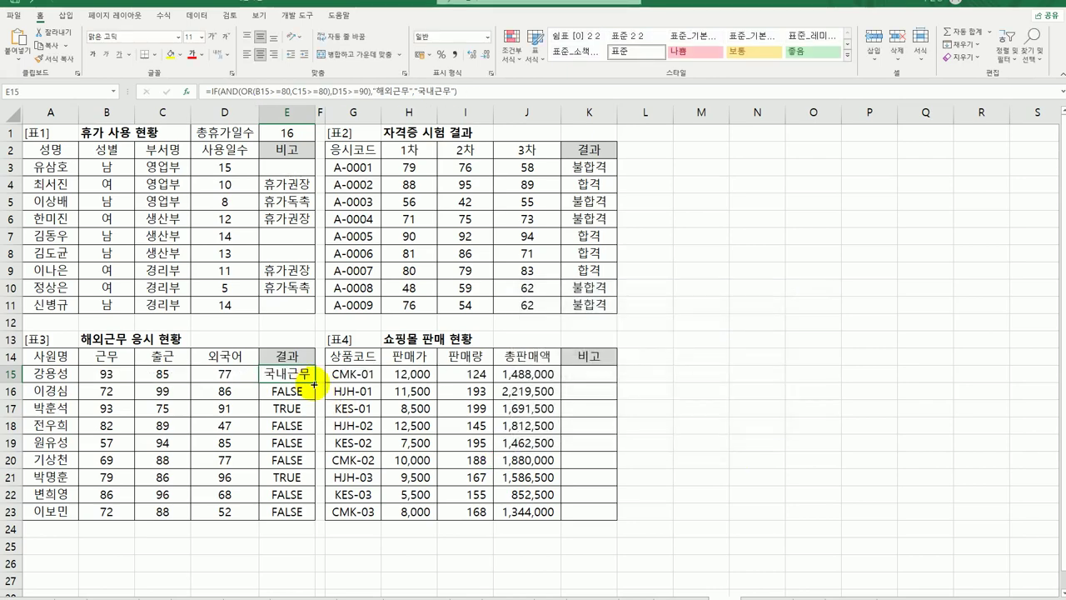
left_click_drag(314, 384, 288, 519)
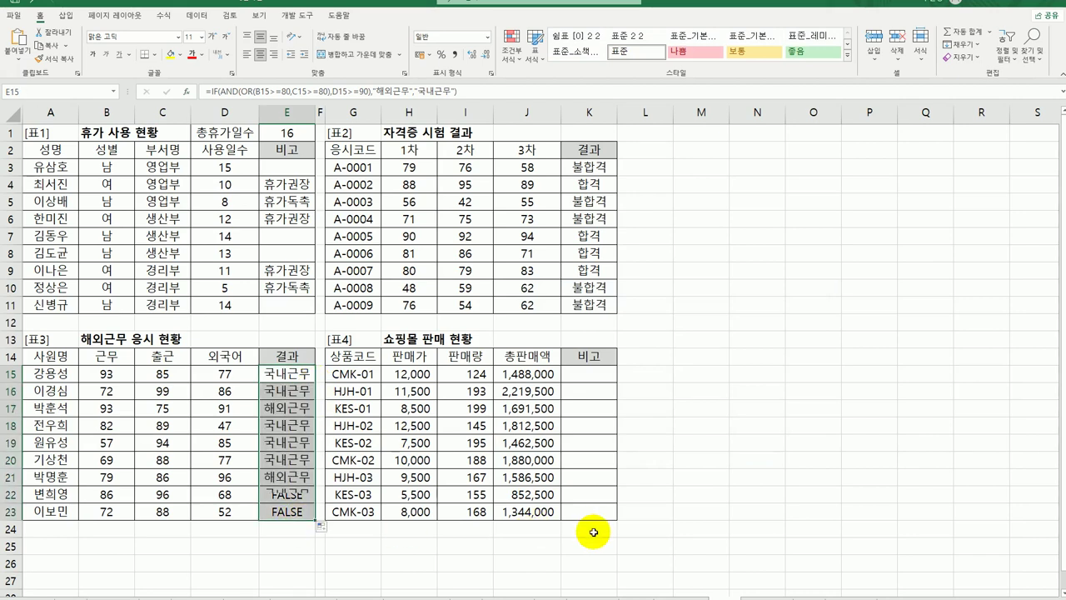
Step: Enter =MEDIAN($J$15:$J$23) in K15 of the shopping mall sales table
left_click(602, 374)
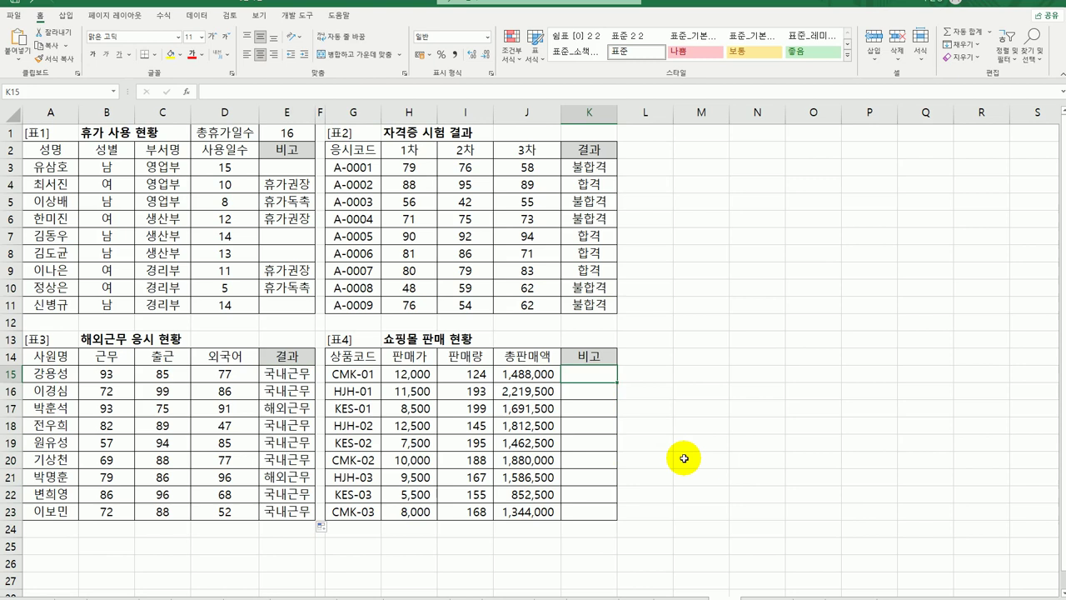
left_click(465, 374)
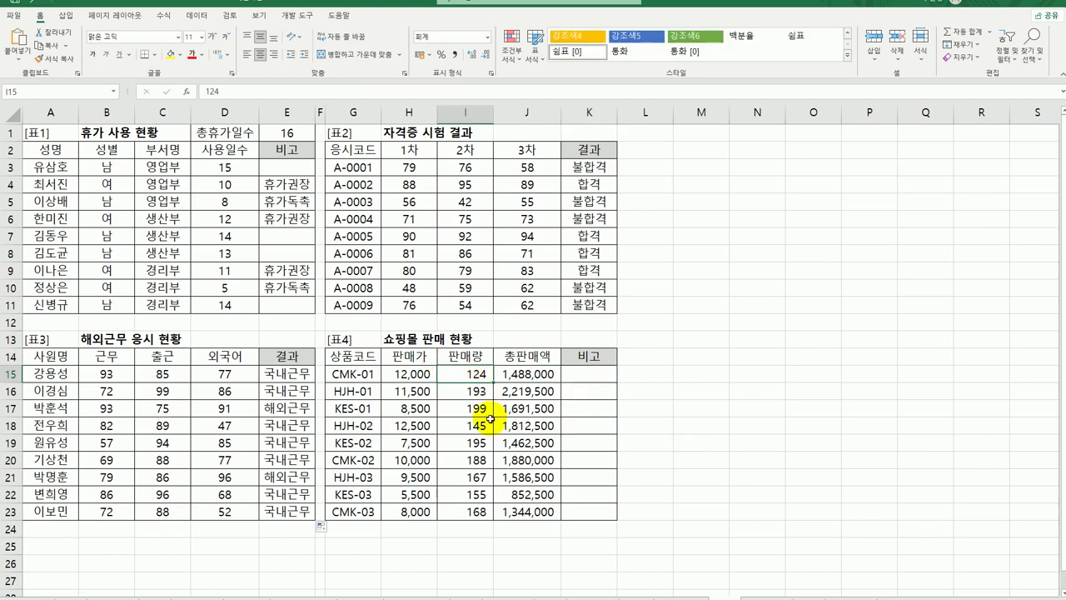
left_click(538, 374)
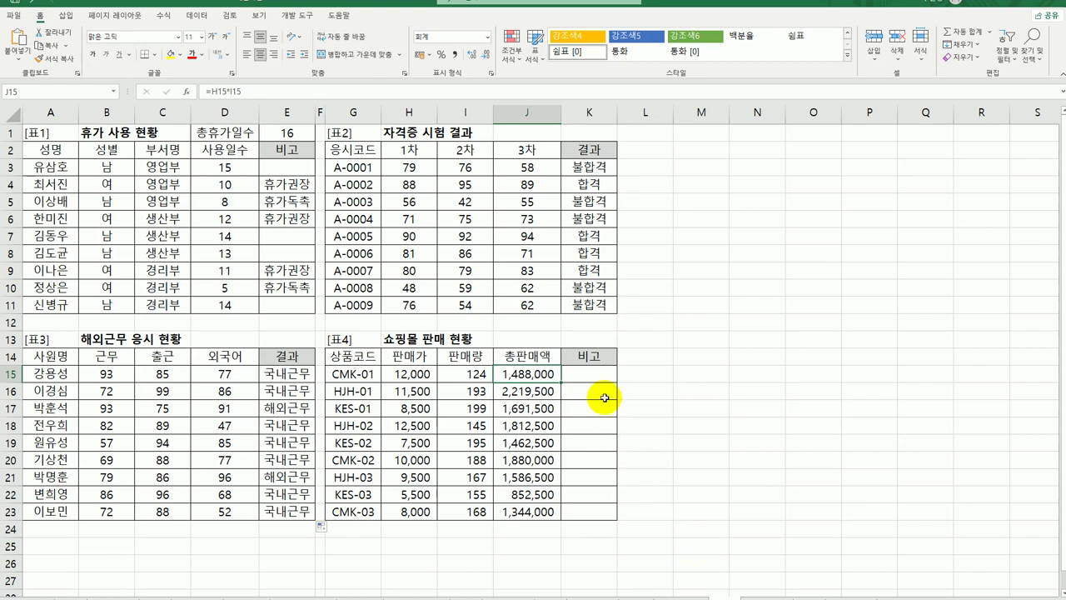
left_click(586, 374)
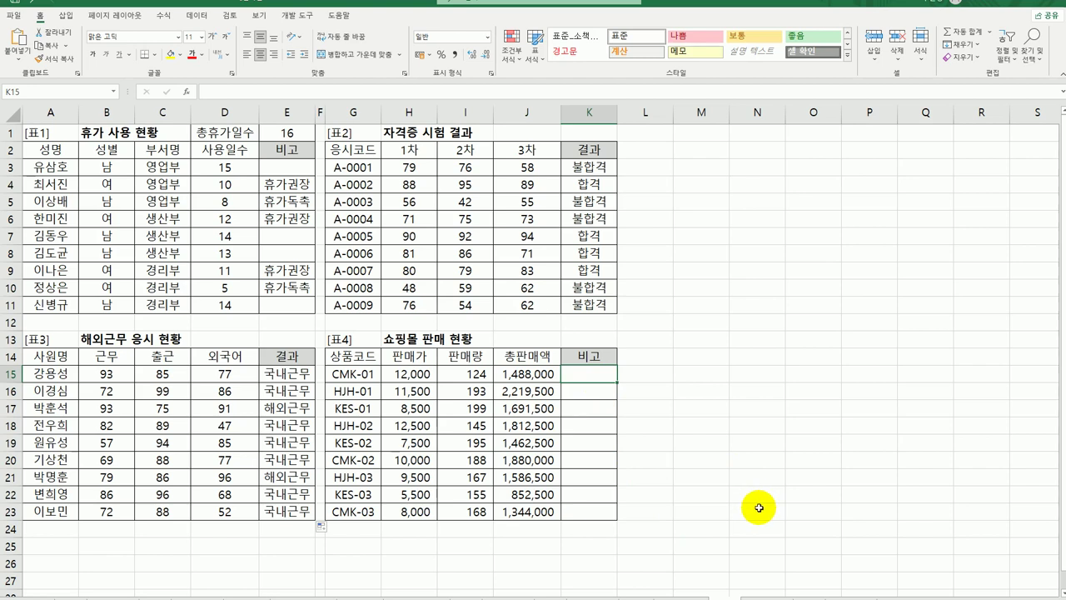
type("=ㅡ")
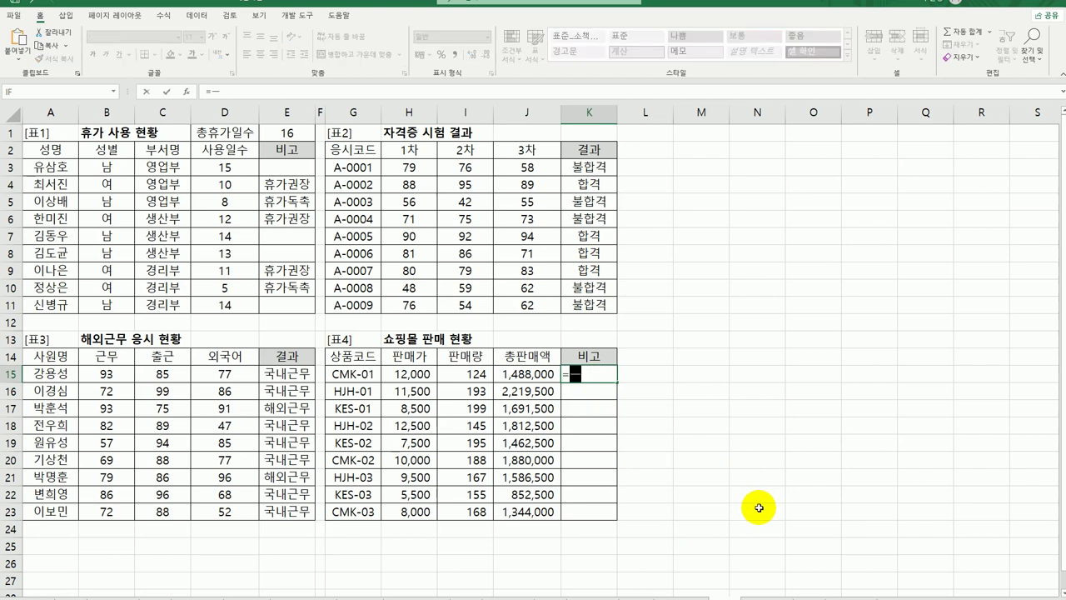
type("me")
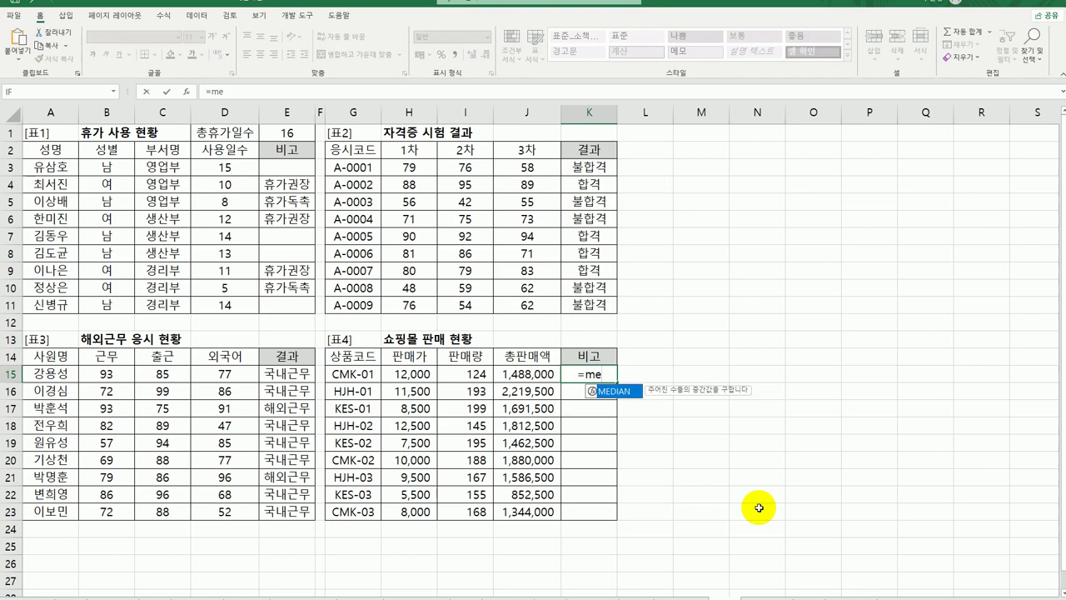
double_click(630, 393)
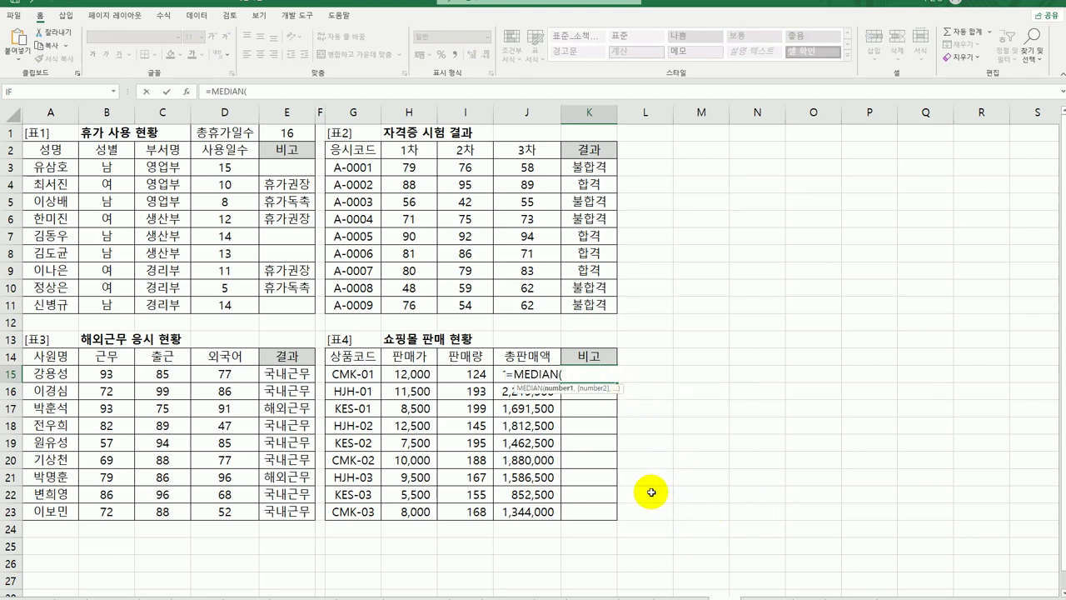
left_click_drag(502, 373, 502, 511)
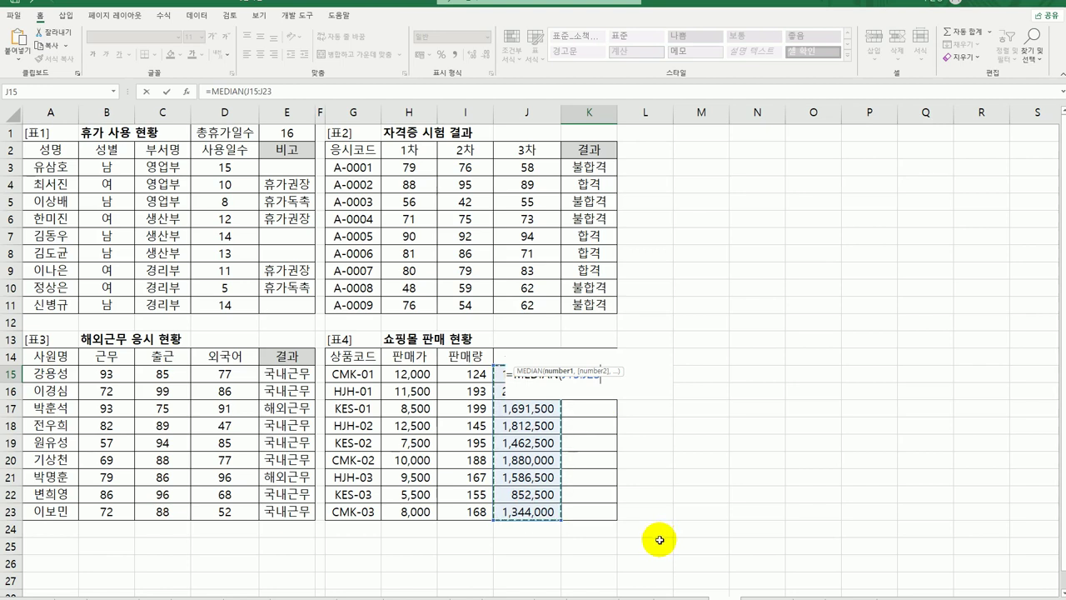
key("F4")
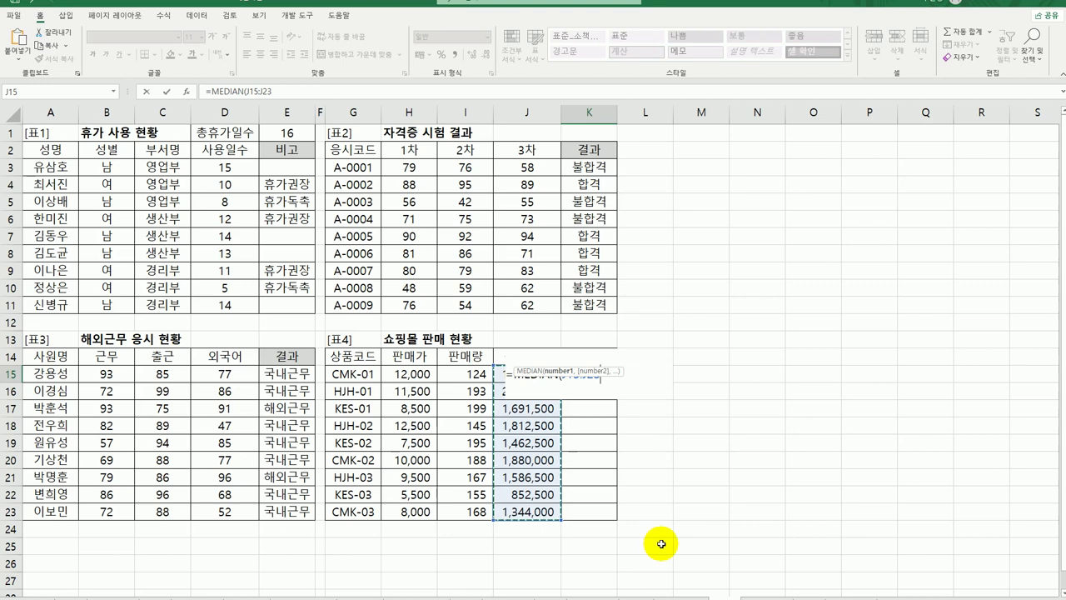
type(")")
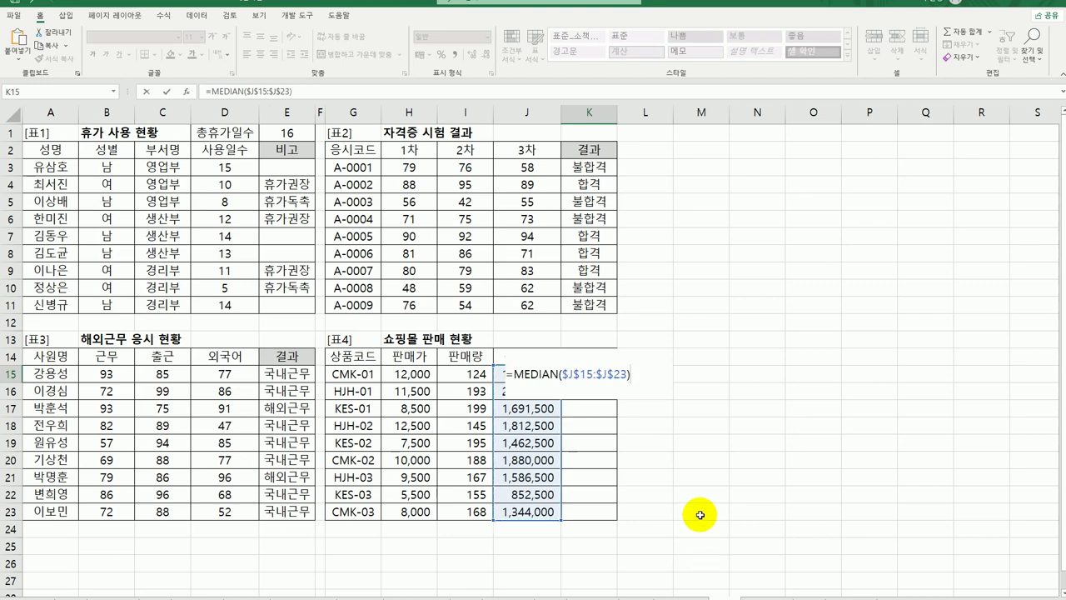
key("Return")
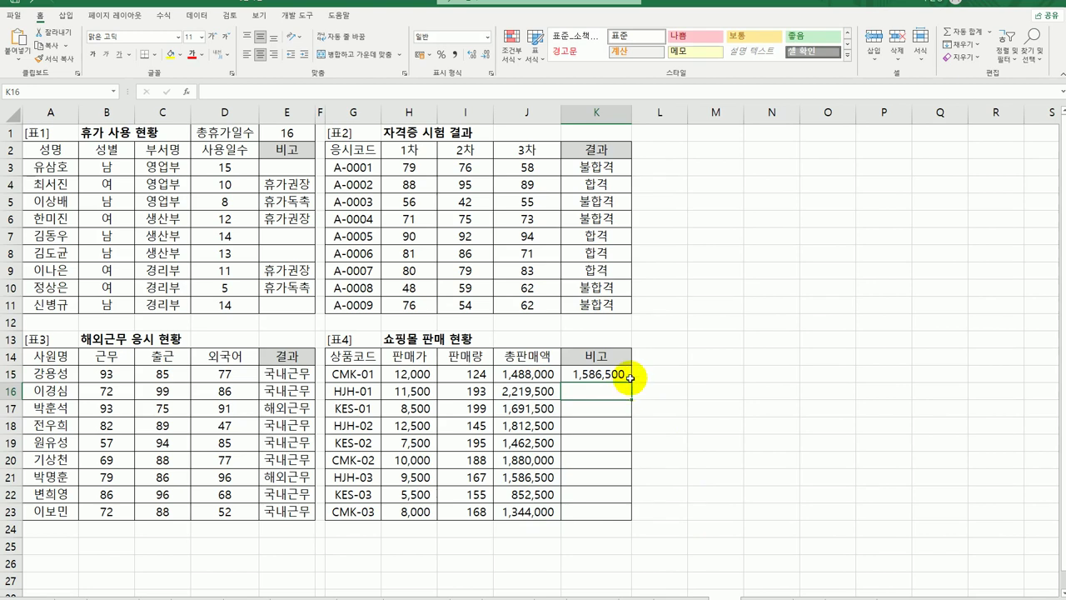
left_click(623, 374)
left_click_drag(630, 383, 625, 527)
left_click(690, 525)
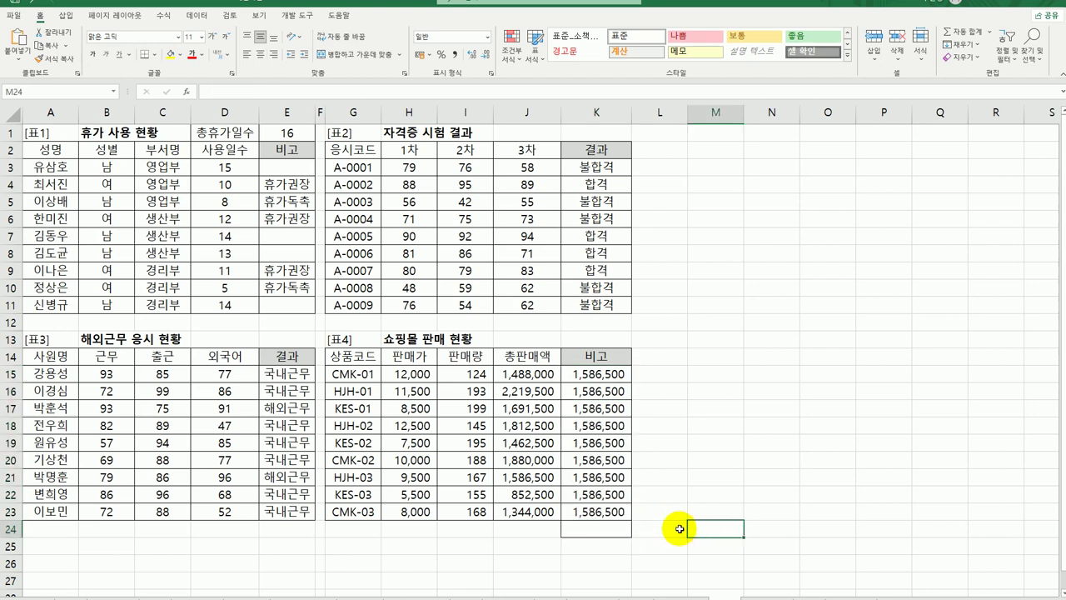
key("ctrl+z")
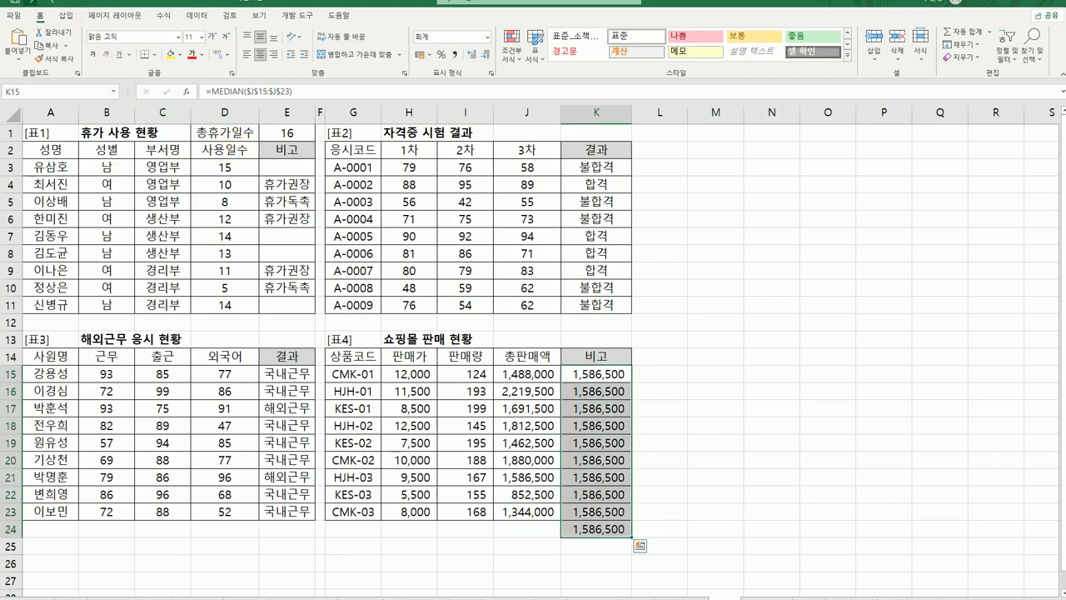
key("ctrl+z")
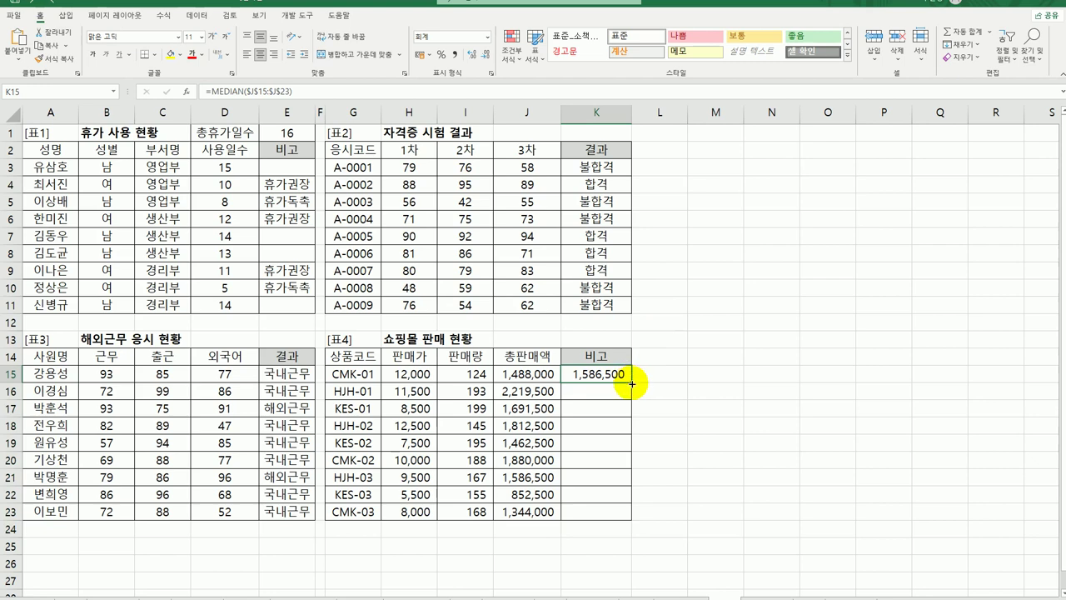
Step: Fill the K15 MEDIAN formula down to K23
left_click_drag(633, 378, 617, 519)
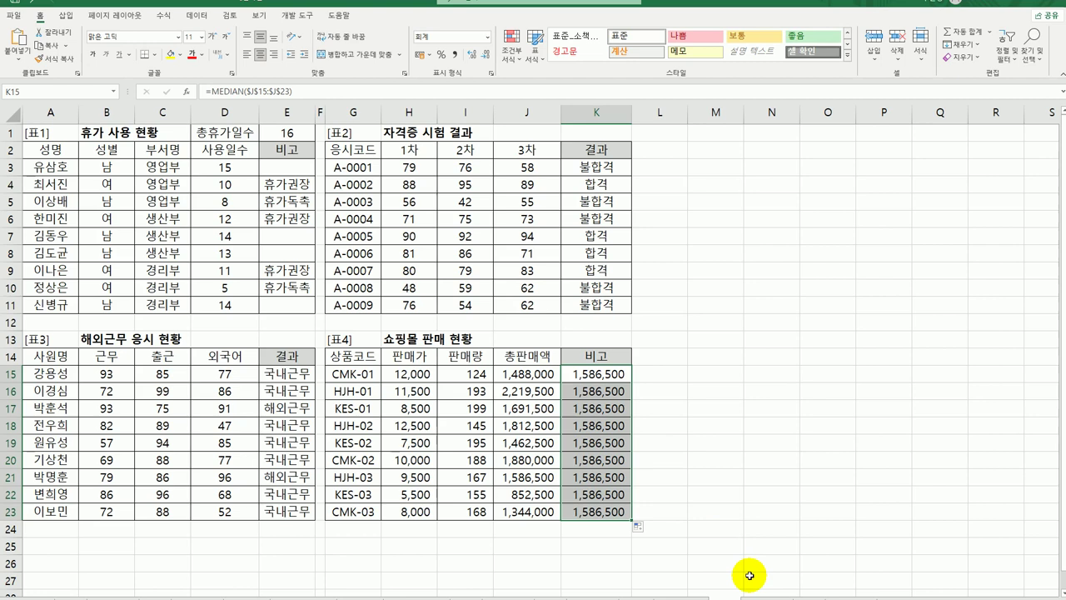
left_click(463, 375)
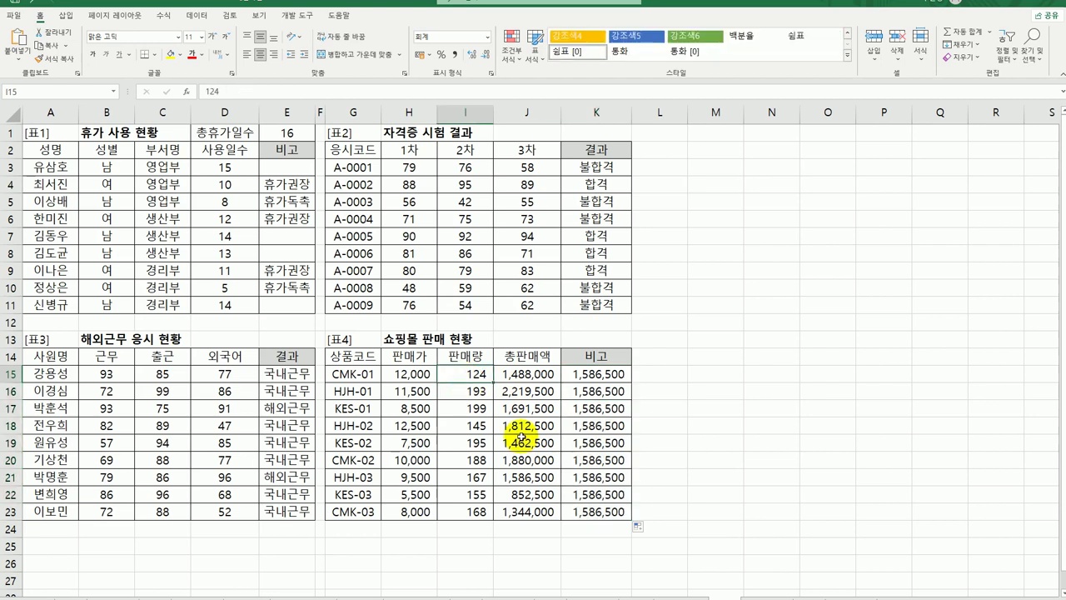
left_click(545, 370)
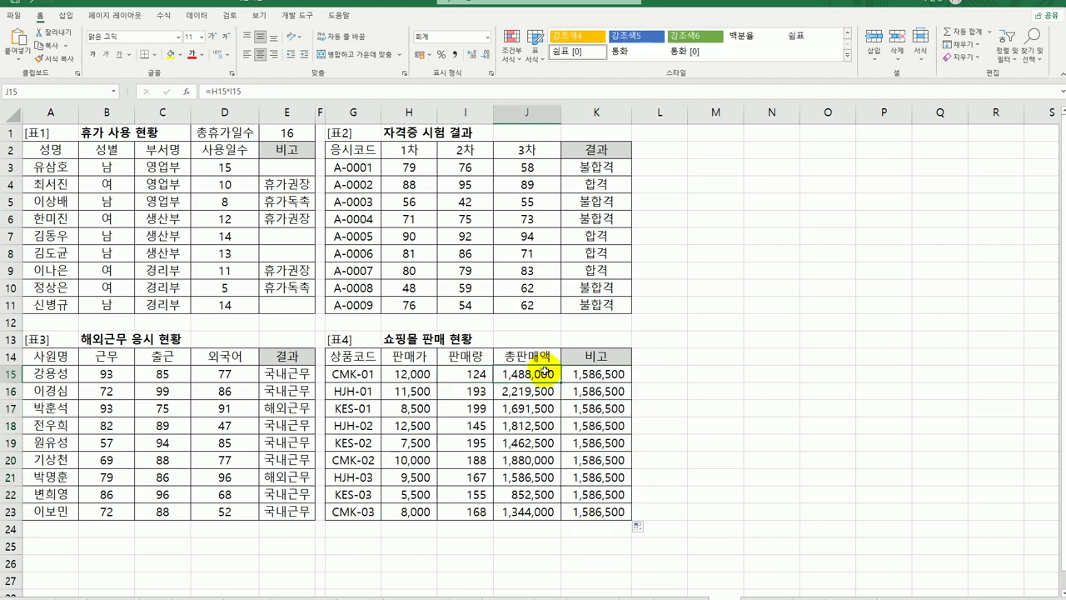
Step: Wrap K15's MEDIAN formula in an AND function and enter I15>=150 as its first condition
double_click(616, 374)
left_click(504, 374)
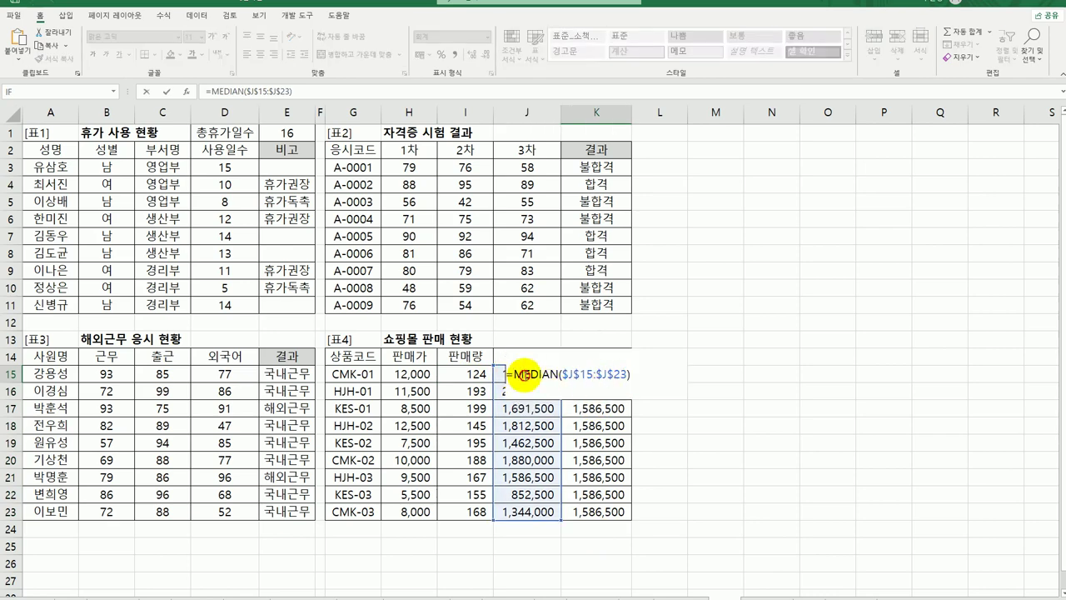
key("Right")
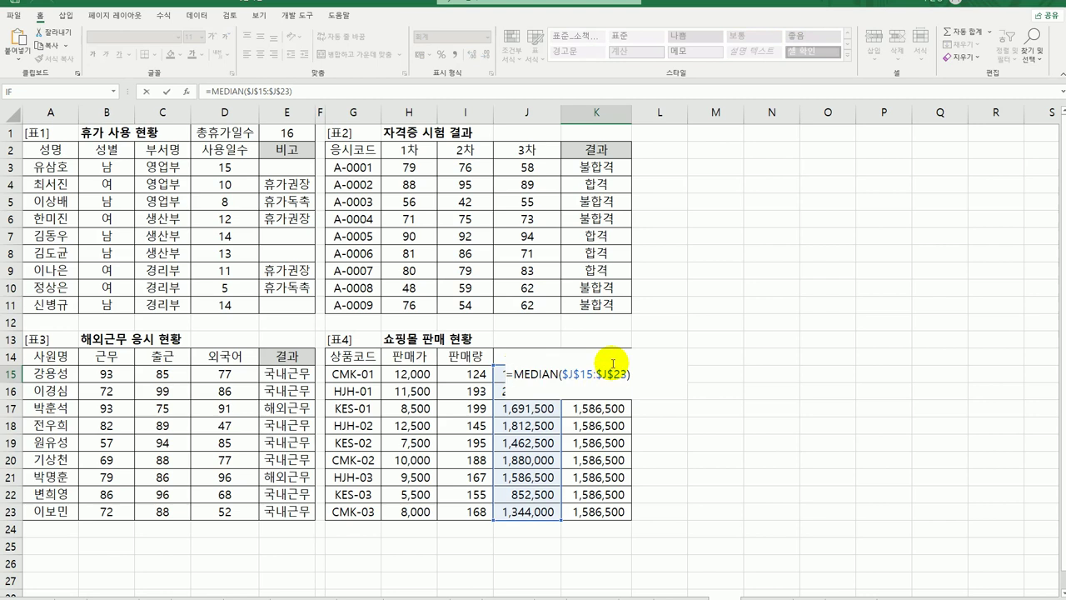
type("and(")
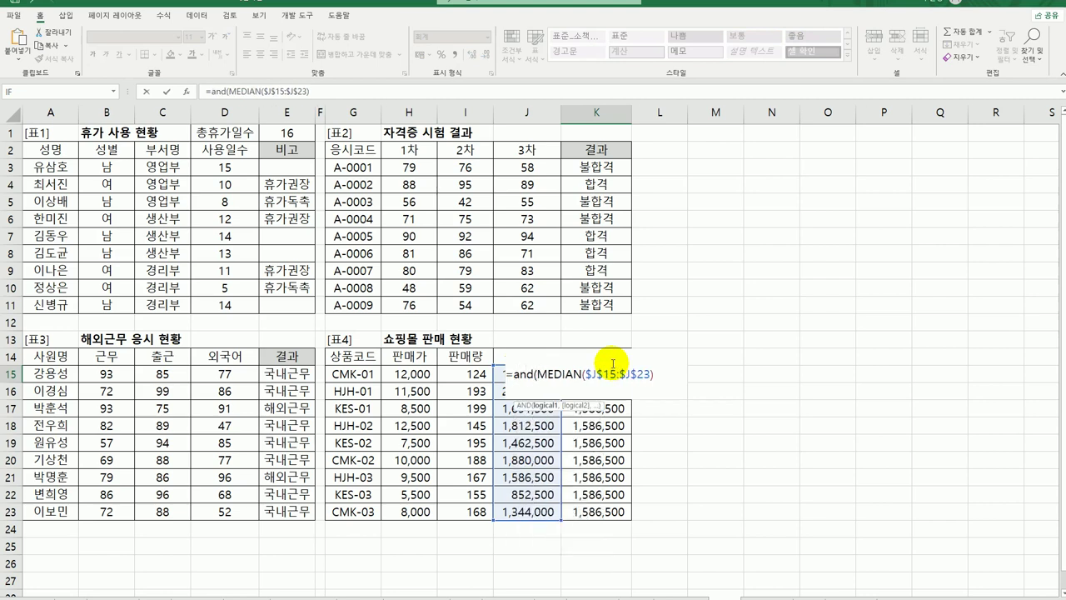
left_click(463, 373)
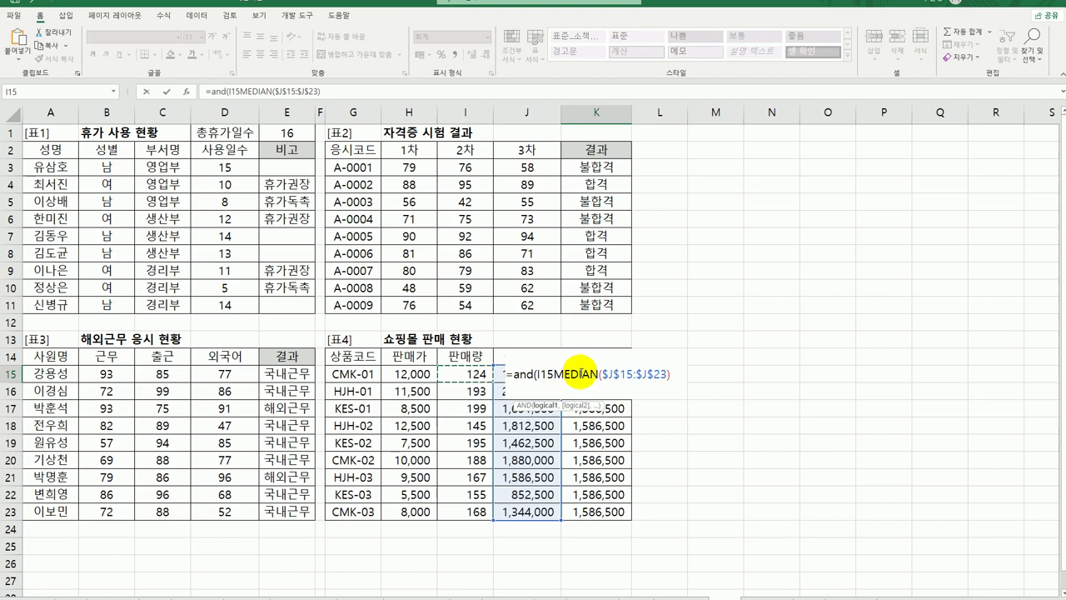
type(">=")
type("150")
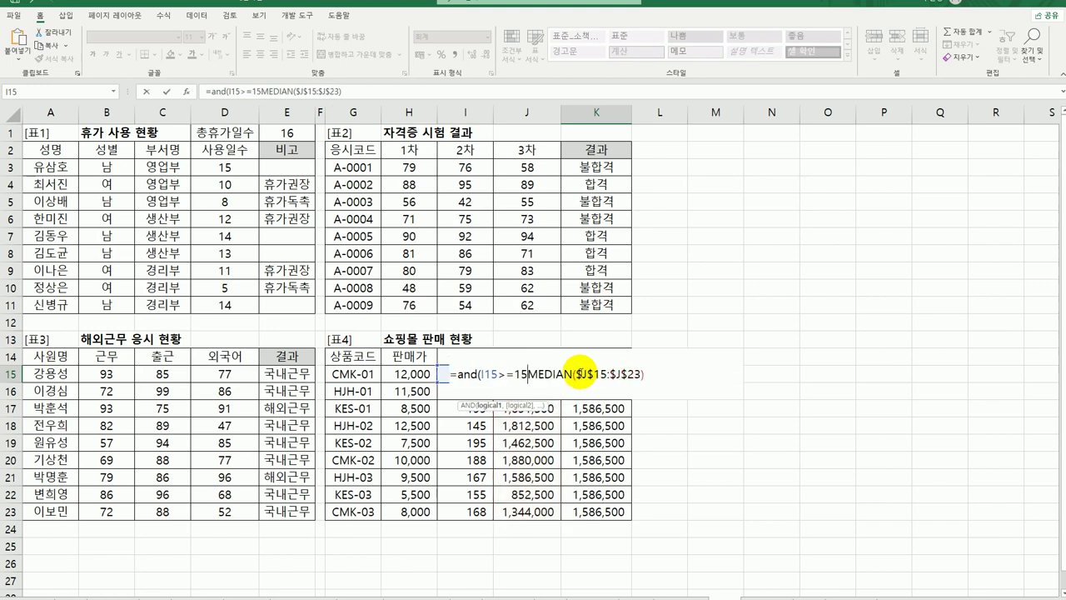
Step: Complete K15's AND formula with J15>=MEDIAN($J$15:$J$23) as the second condition
type(",")
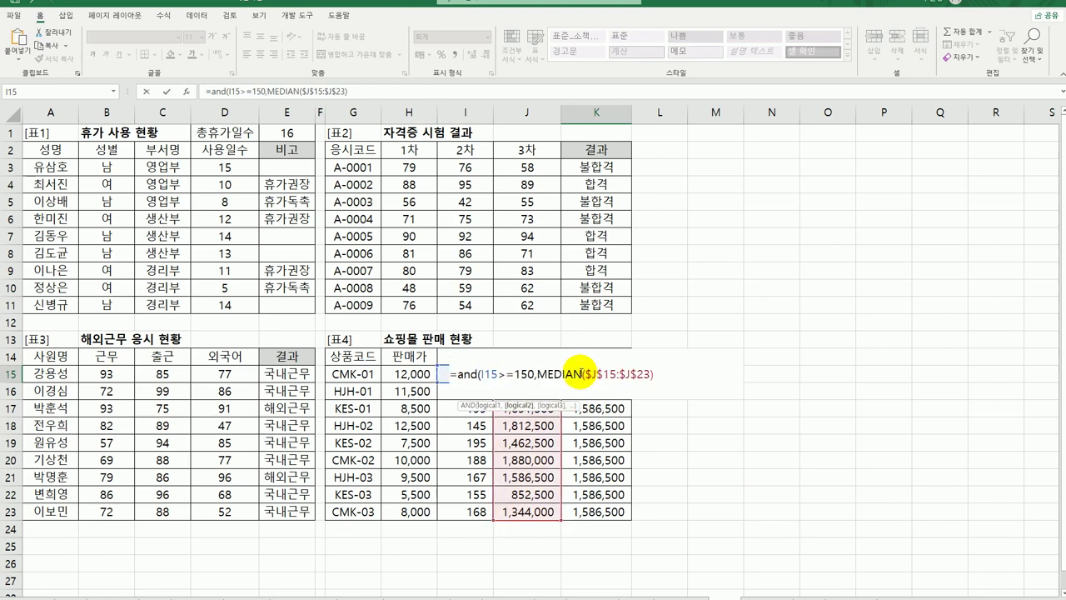
type("j1")
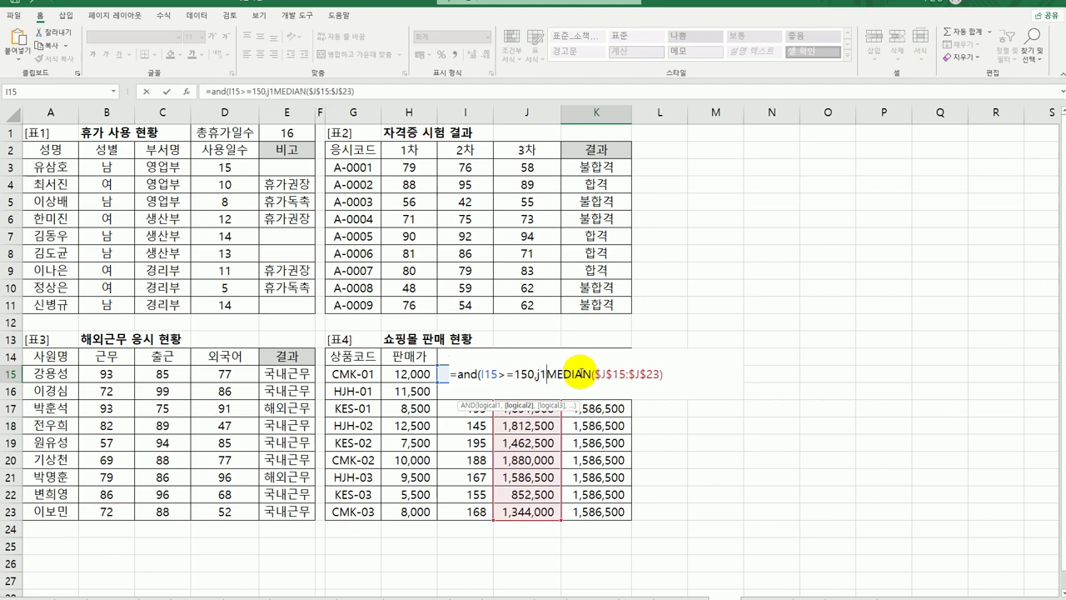
type("5>=")
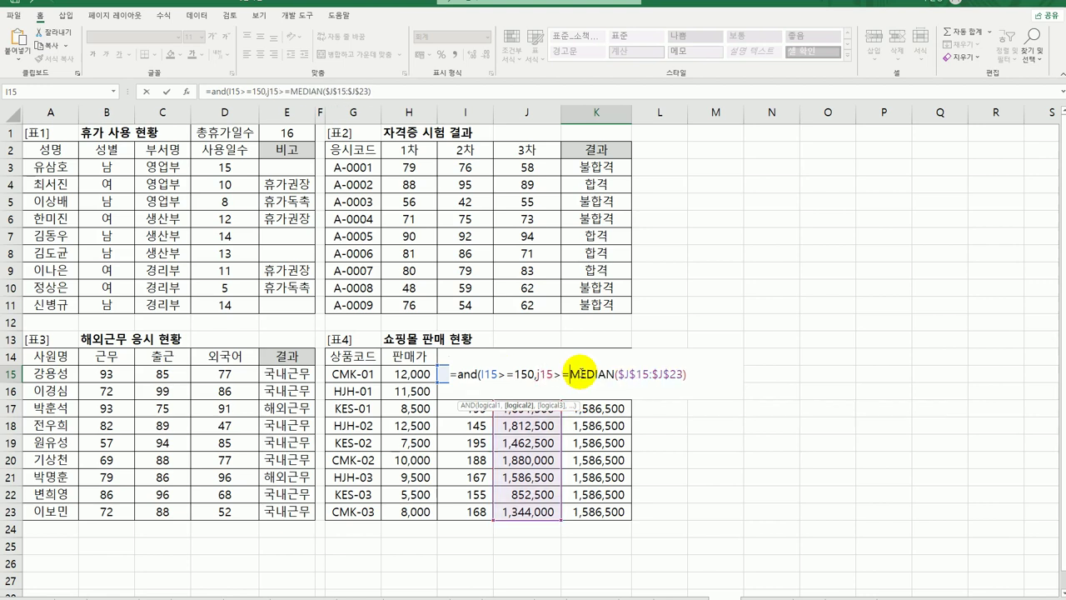
type(")")
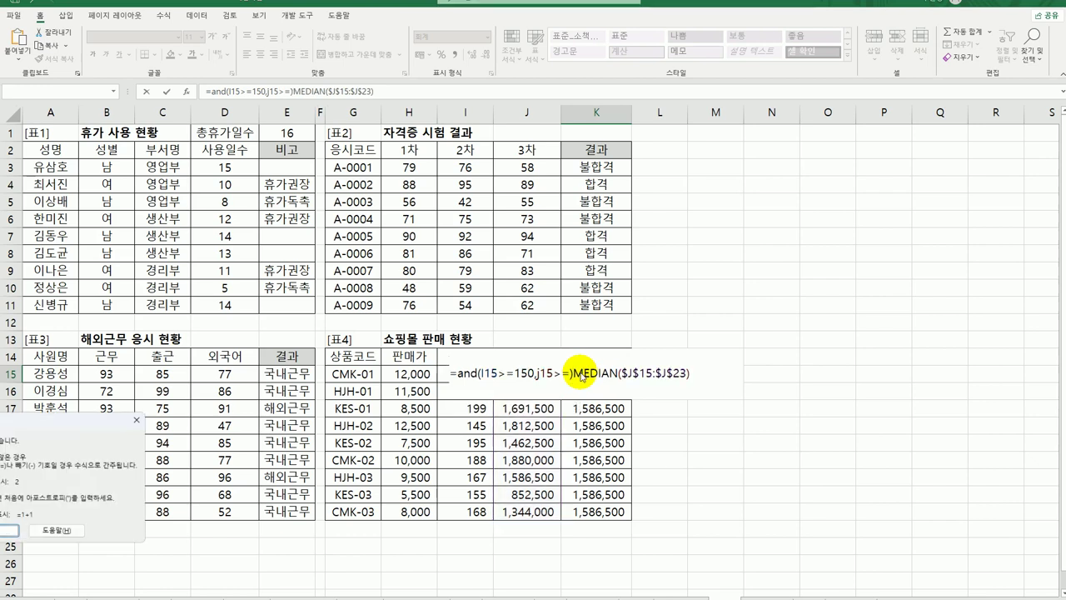
key("Return")
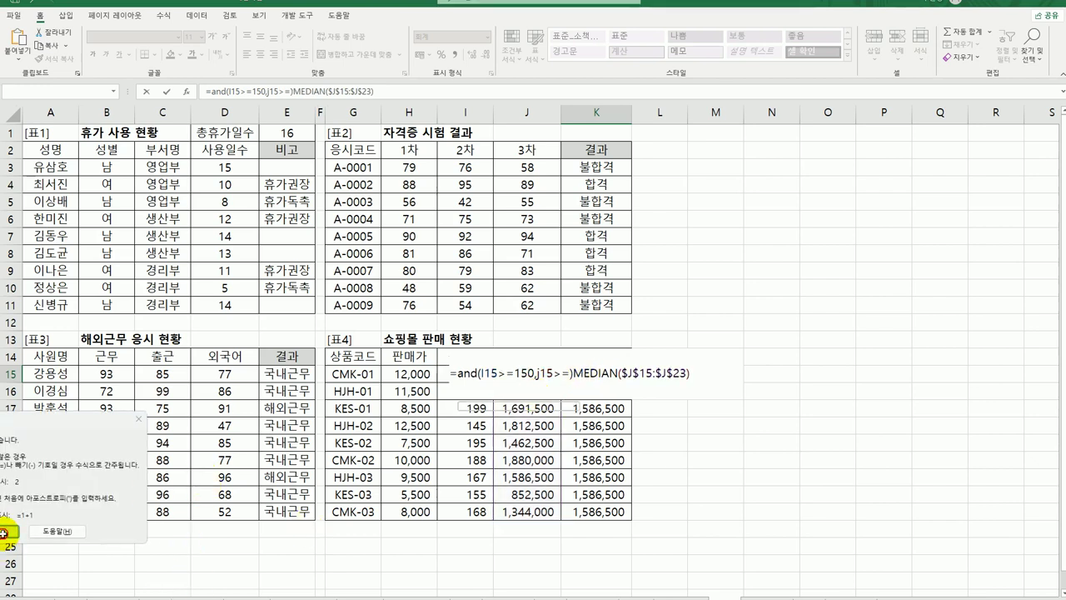
left_click(8, 531)
key("BackSpace")
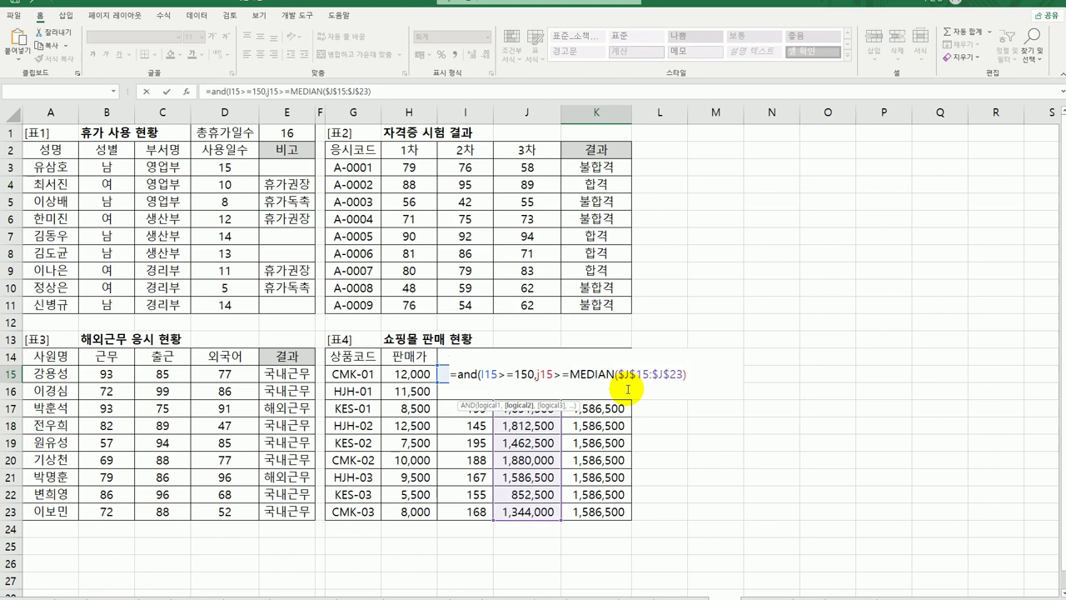
left_click(703, 375)
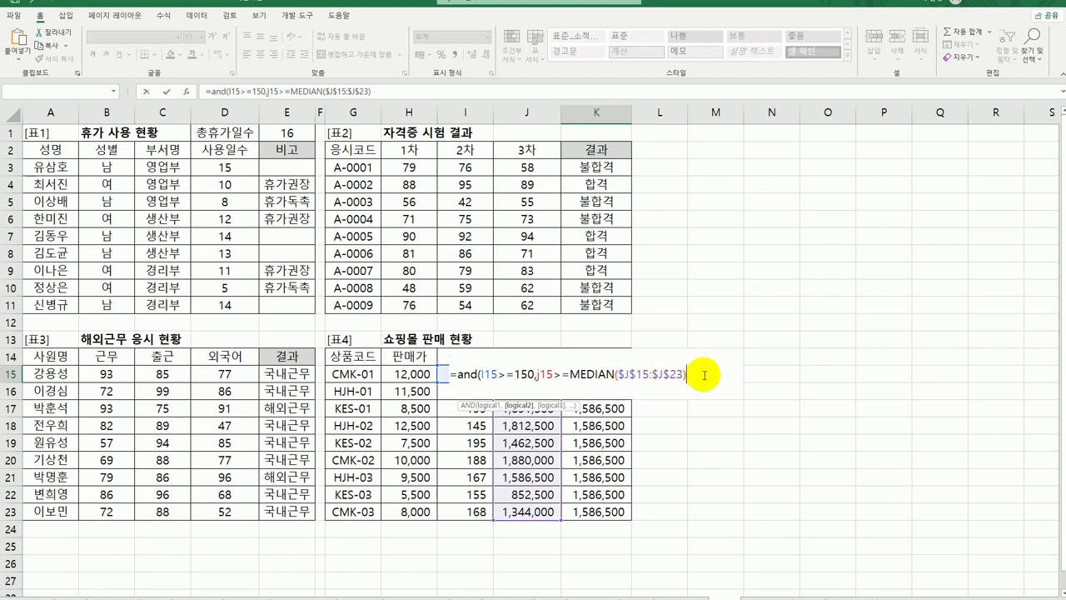
type(")")
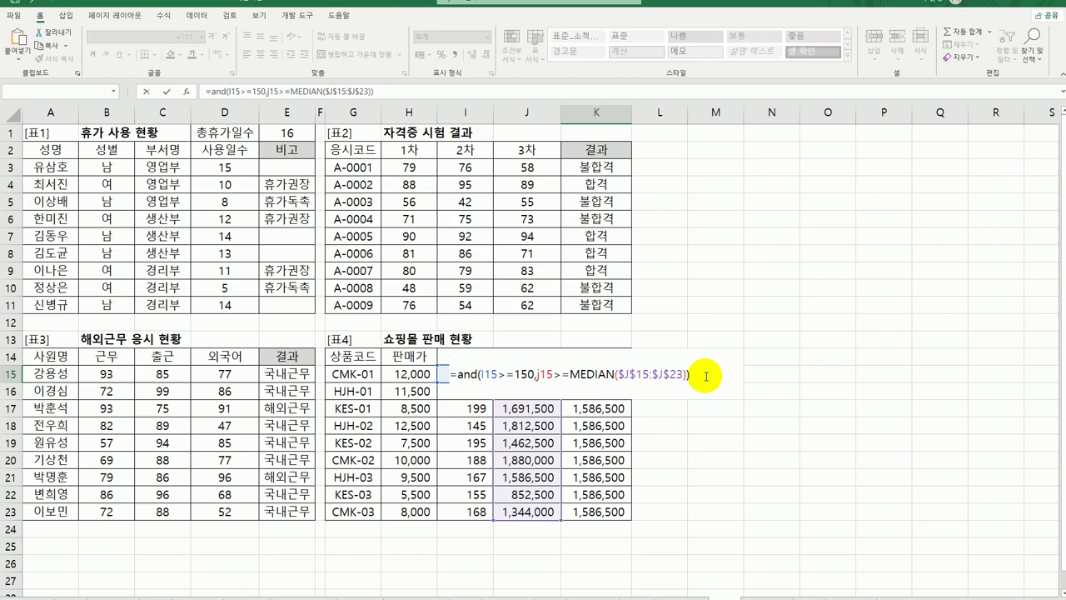
key("Return")
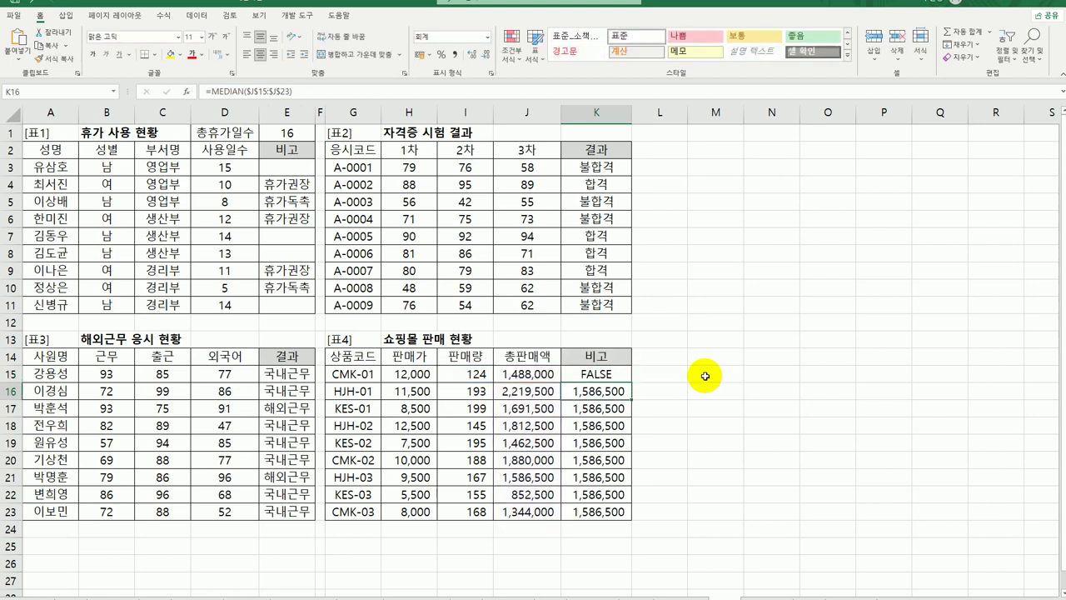
Step: Fill the K15 AND formula down to K23 and check the copied formulas
left_click(615, 375)
left_click_drag(630, 384, 626, 512)
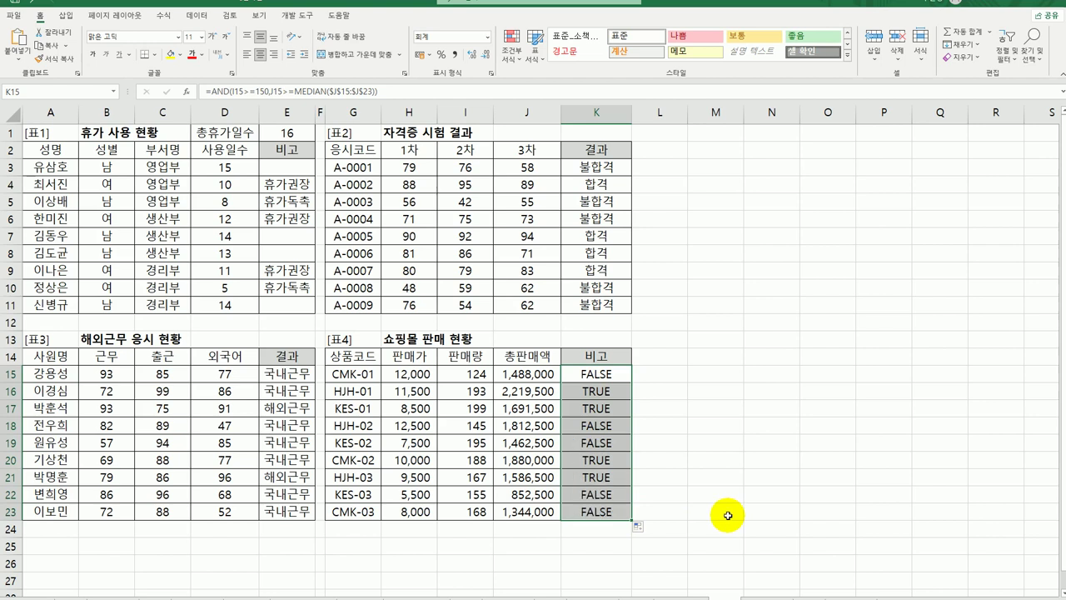
left_click(599, 375)
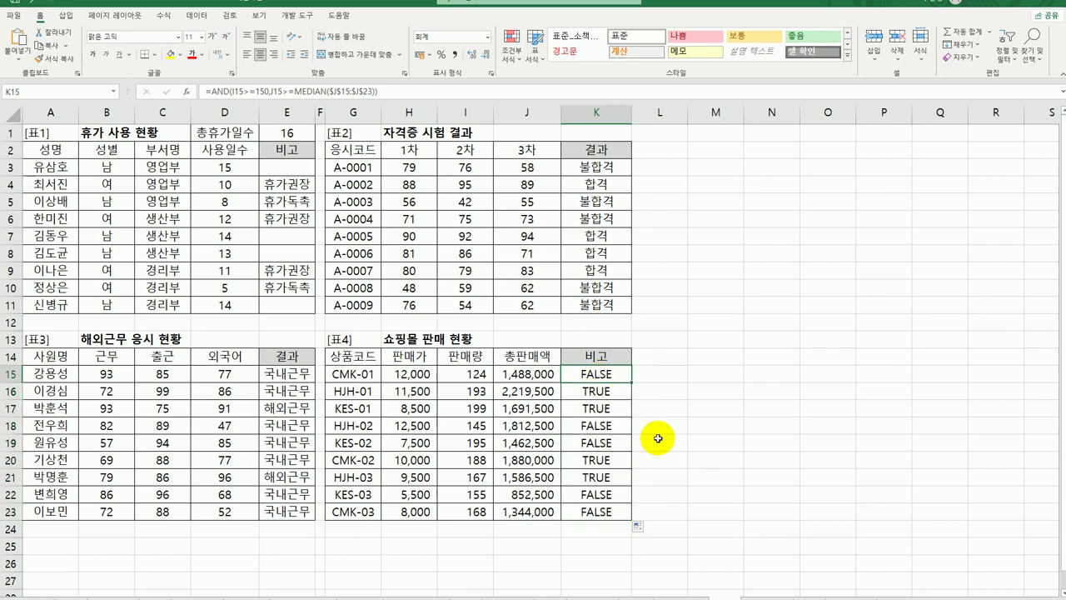
left_click(620, 393)
left_click(618, 407)
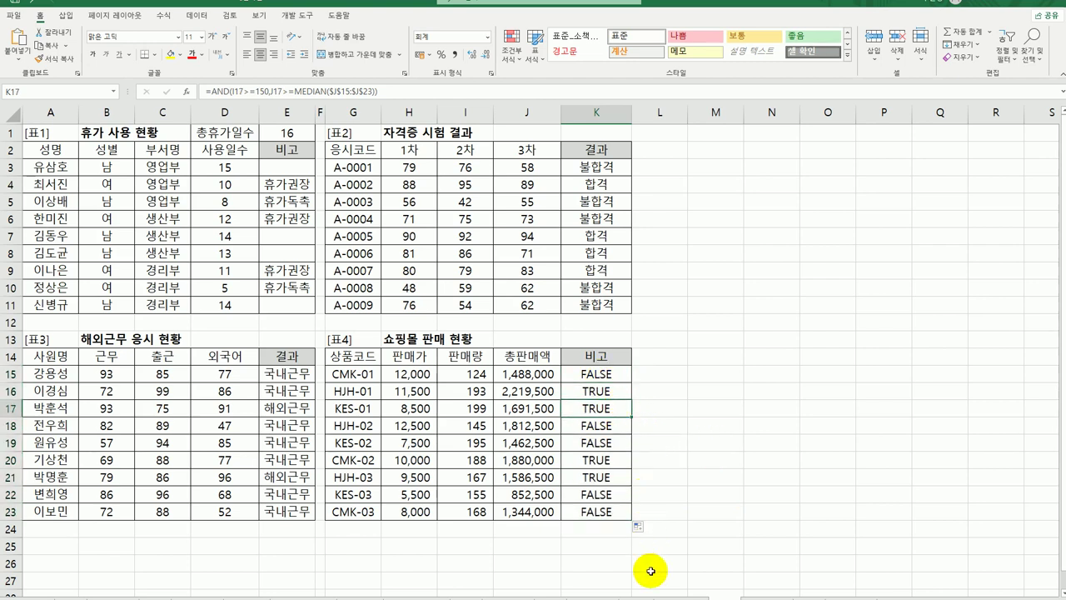
Step: Wrap K15's AND formula in an IF function as its logical test and open the IF function's arguments
left_click(607, 374)
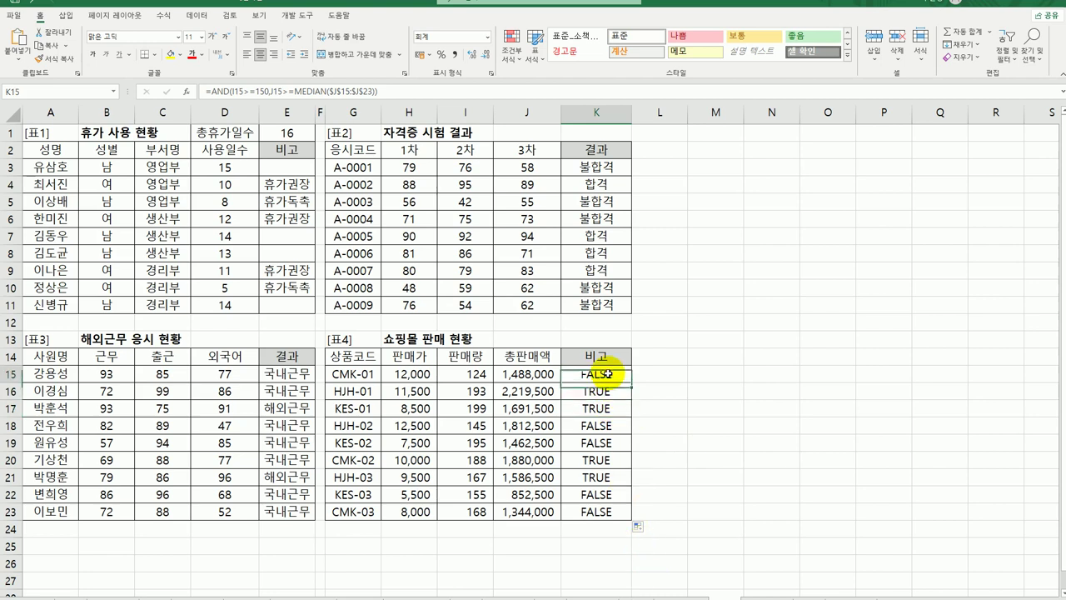
double_click(607, 373)
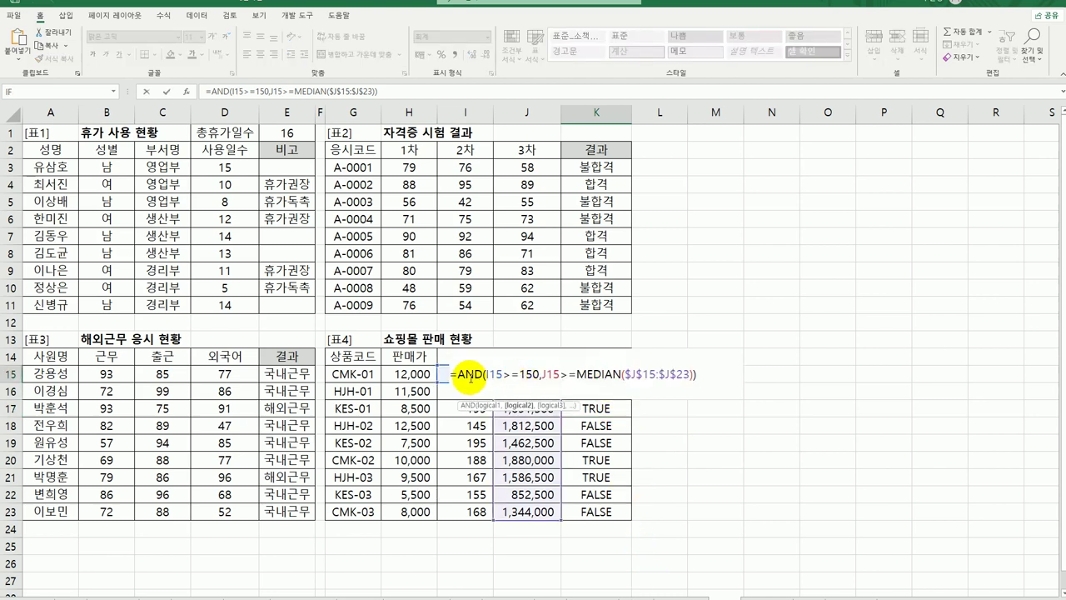
left_click(459, 374)
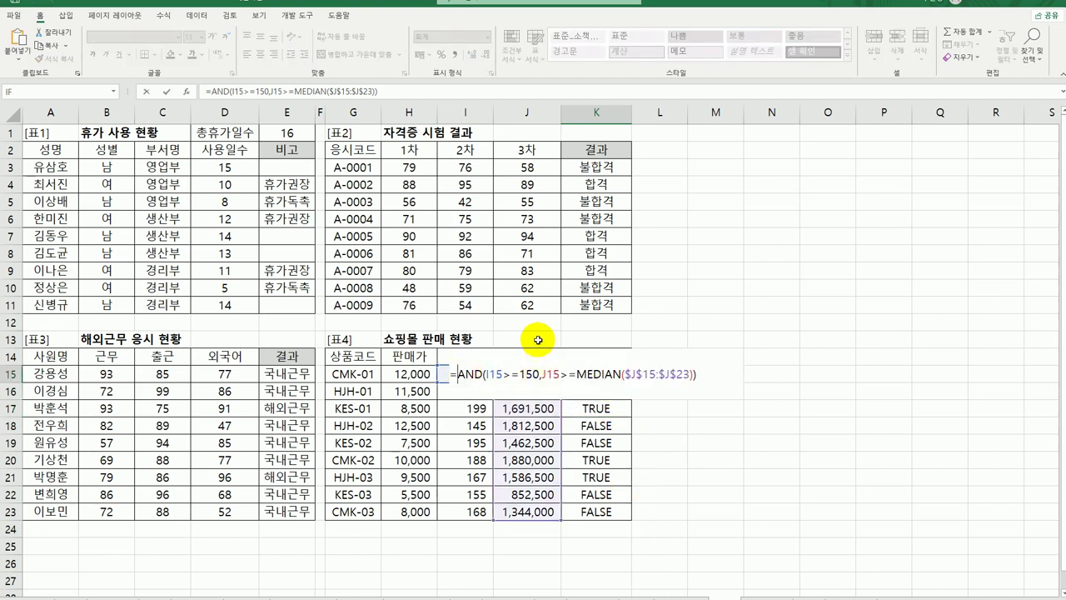
type("IF(")
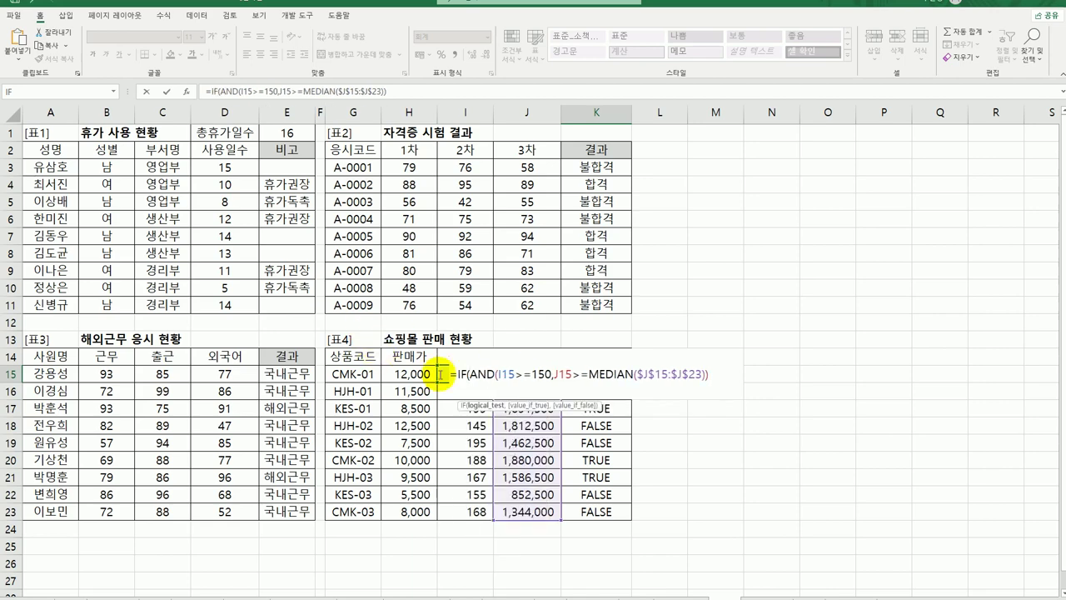
left_click(458, 374)
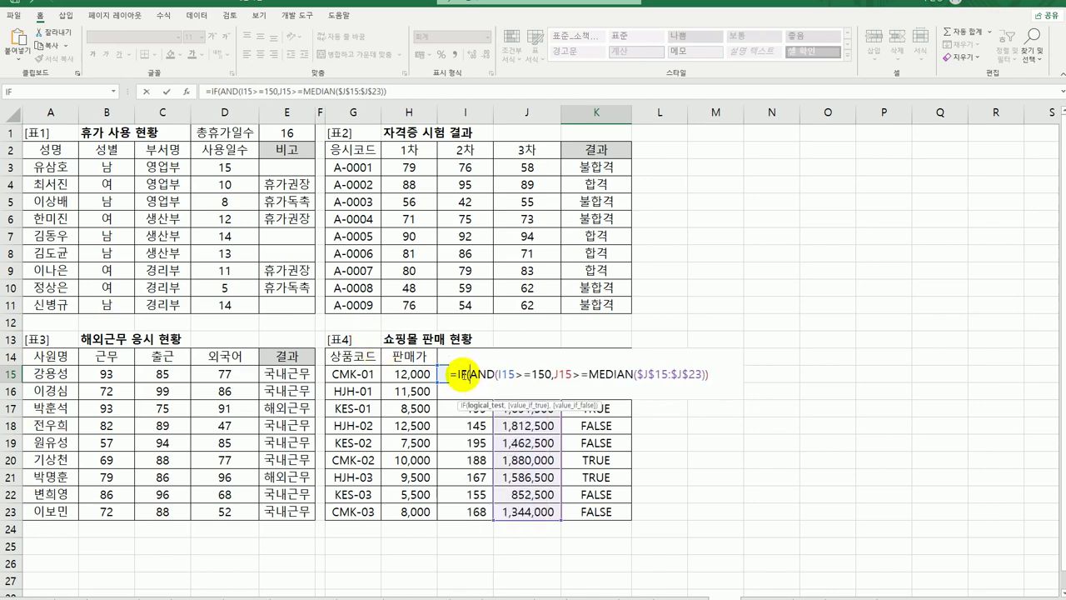
left_click(188, 92)
left_click(608, 334)
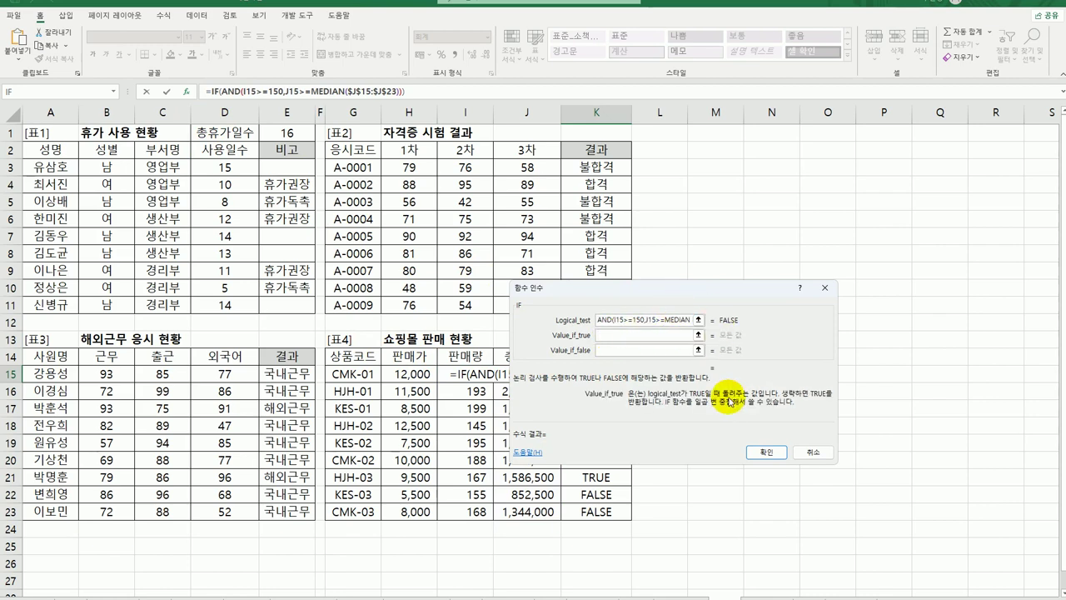
Step: Set the IF function's true result to "효자상품" and false result to "", and fill K15 down to K23
type("효자상품")
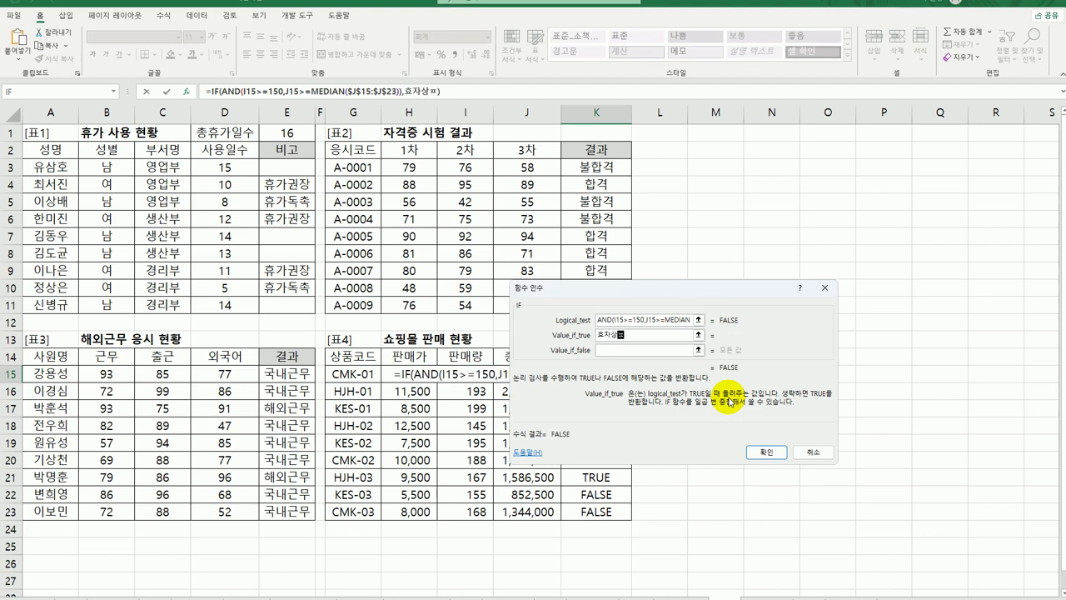
key("Tab")
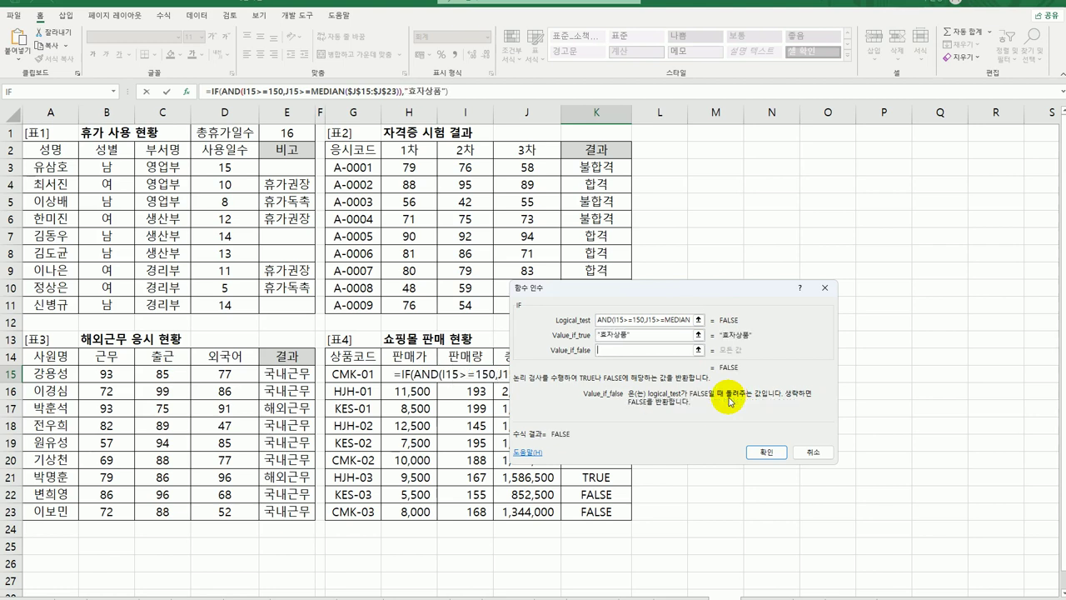
type("\"\"")
left_click(759, 452)
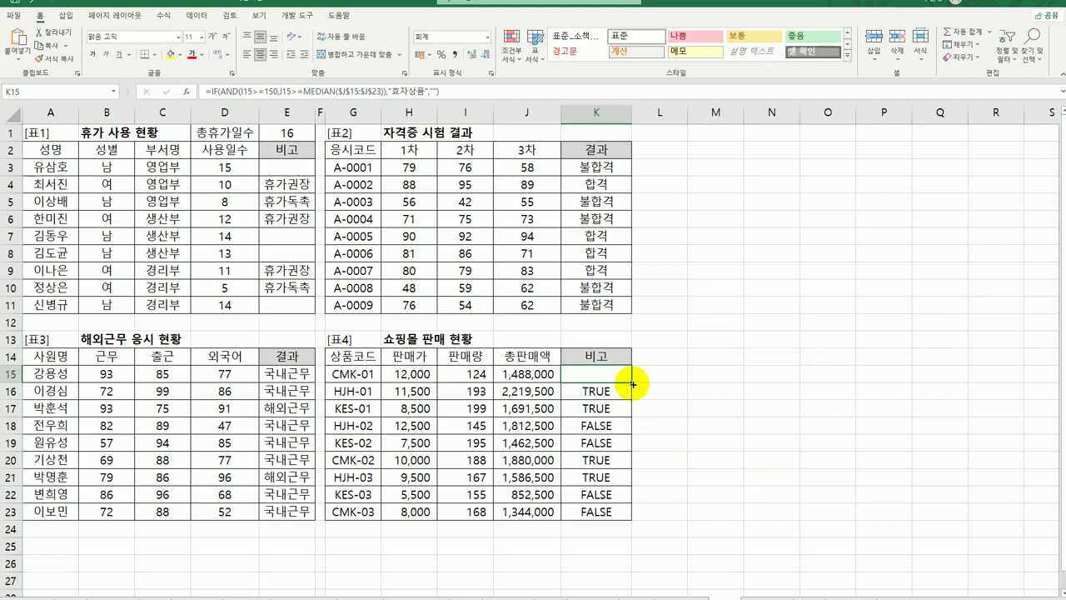
left_click_drag(631, 381, 626, 520)
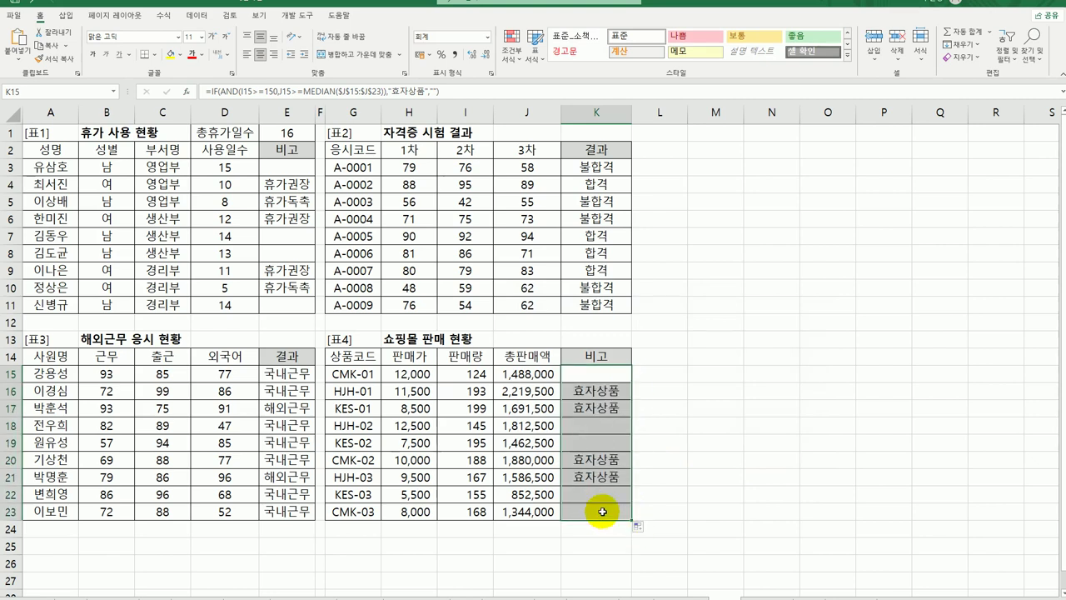
left_click(607, 510)
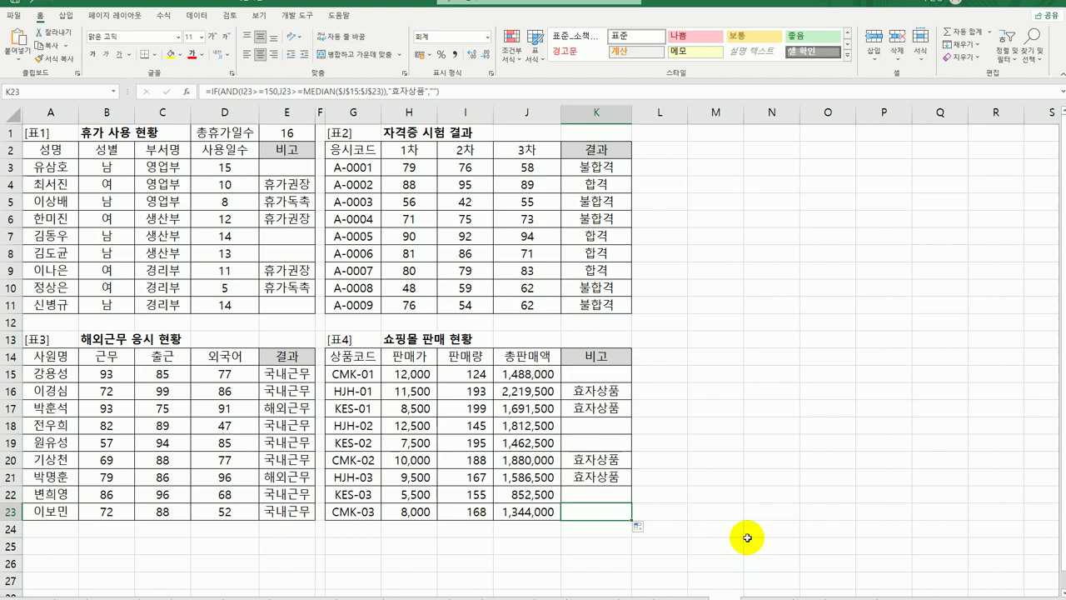
Step: Compare the finished tables with the following sheet and open the worksheet containing the 교내 미술경시대회 table
left_click(760, 595)
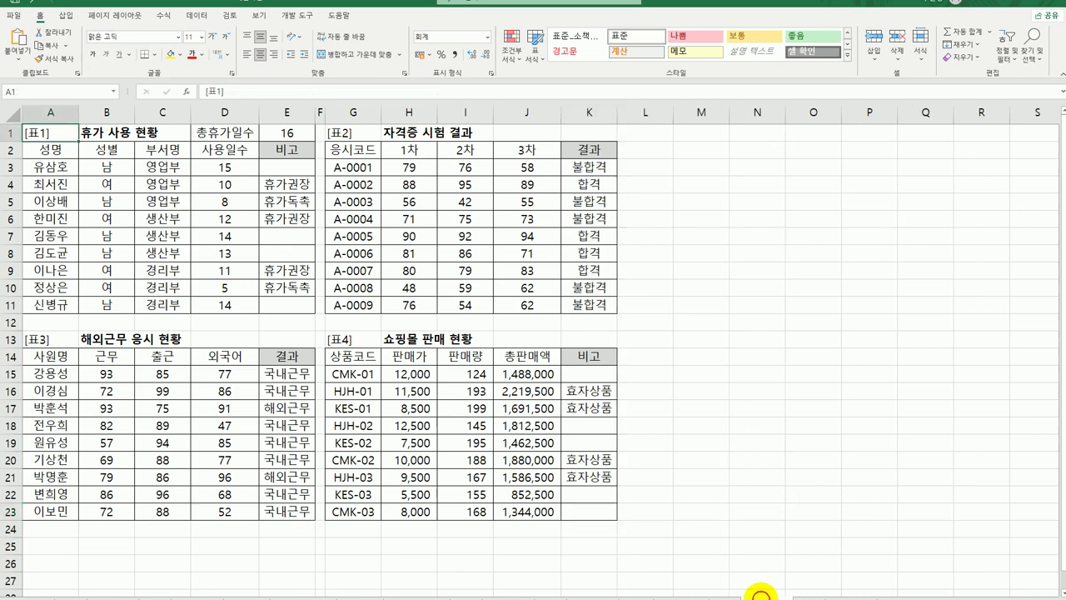
left_click(726, 595)
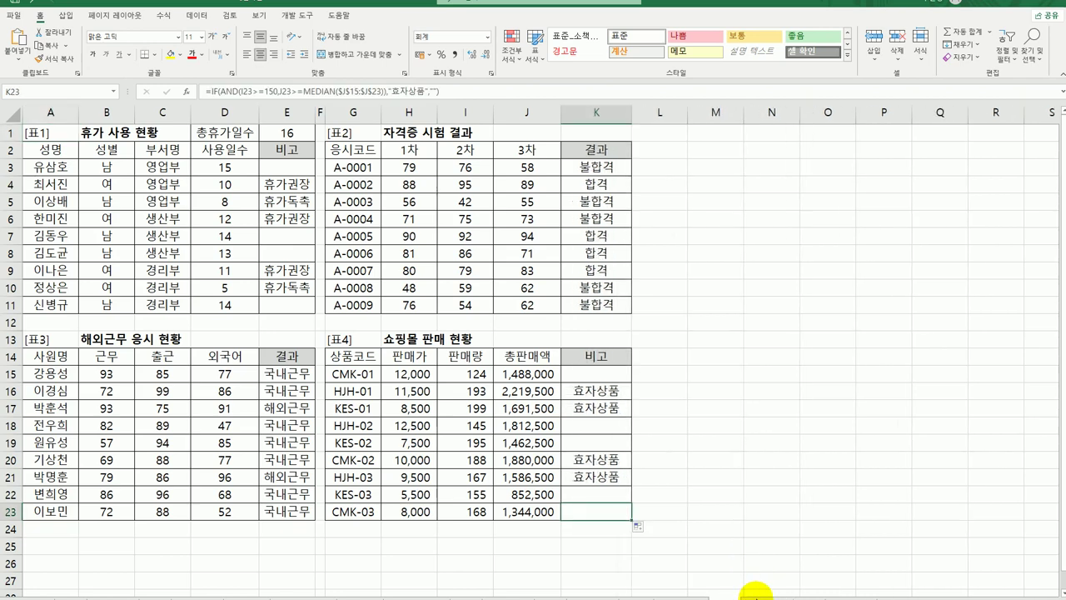
left_click(754, 594)
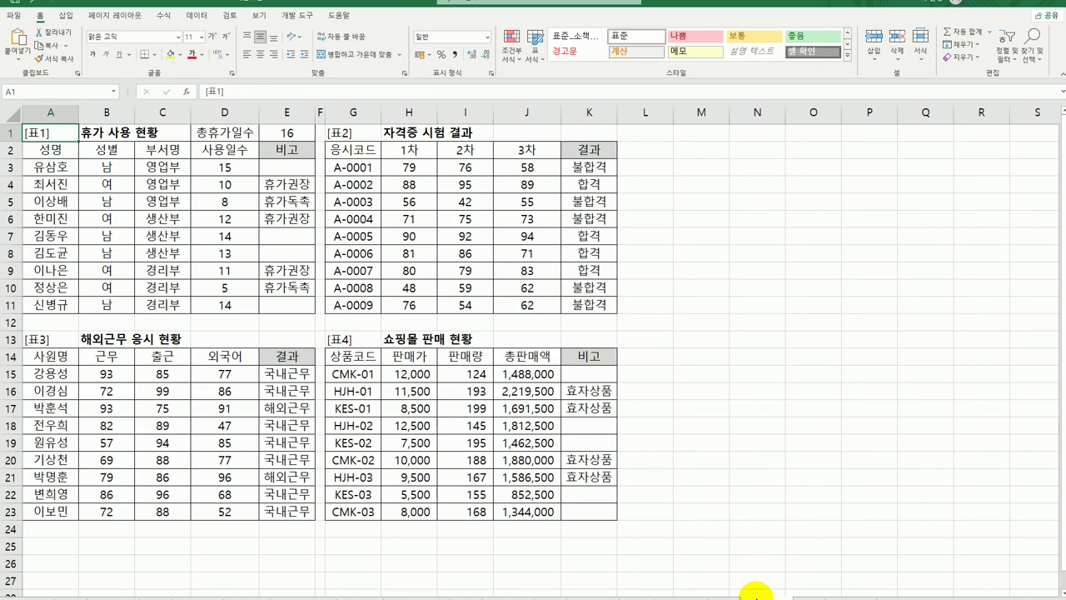
left_click(795, 594)
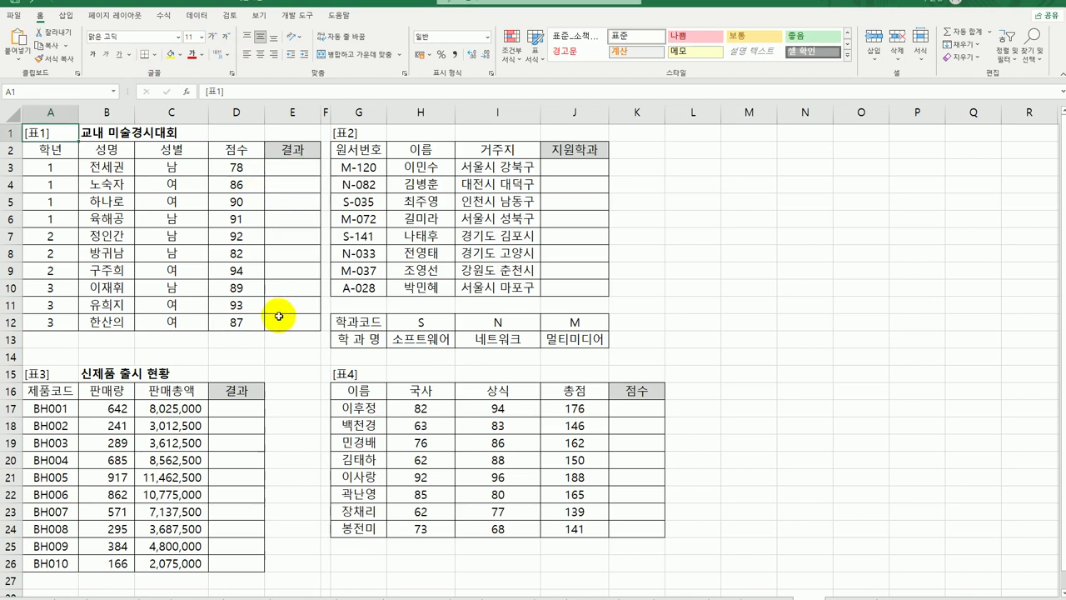
Step: Start a RANK.EQ formula in E3 of the 교내 미술경시대회 table and open the function's arguments
left_click(283, 168)
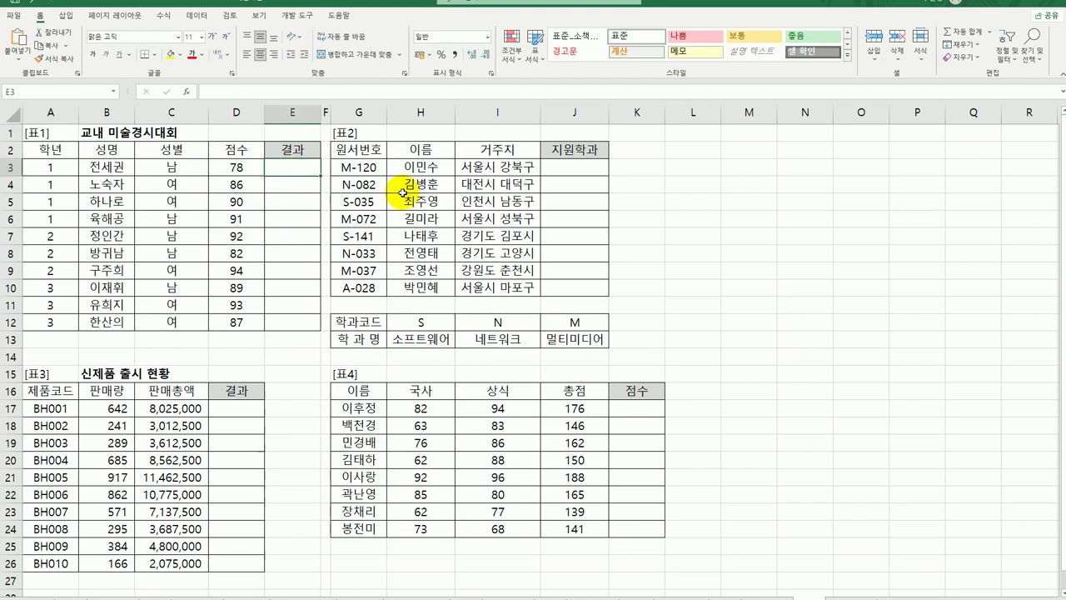
type("=ㄱ")
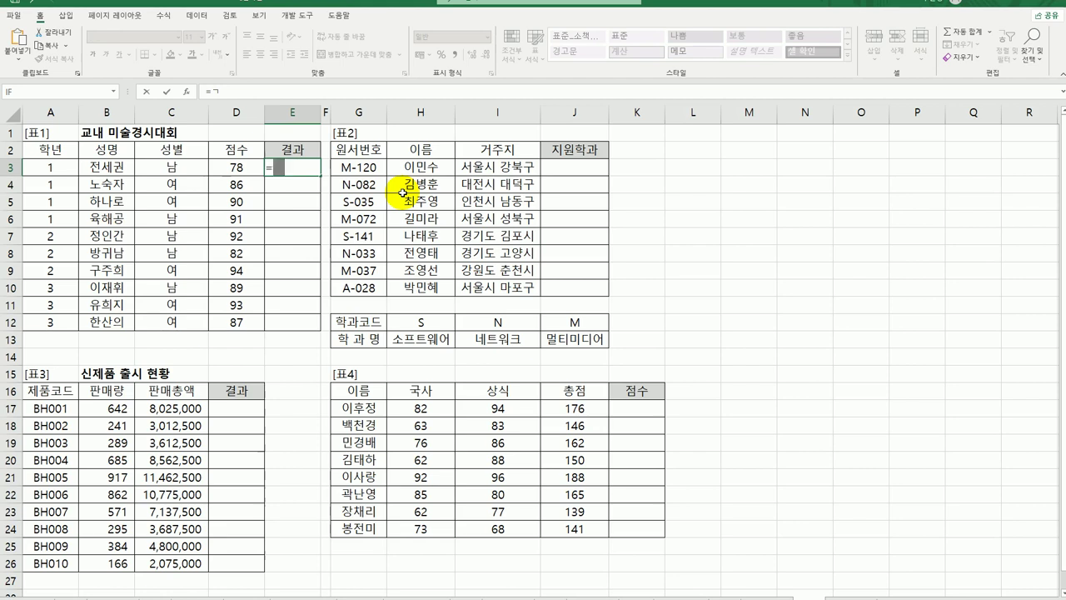
key("BackSpace")
key("Hangul")
type("rank.")
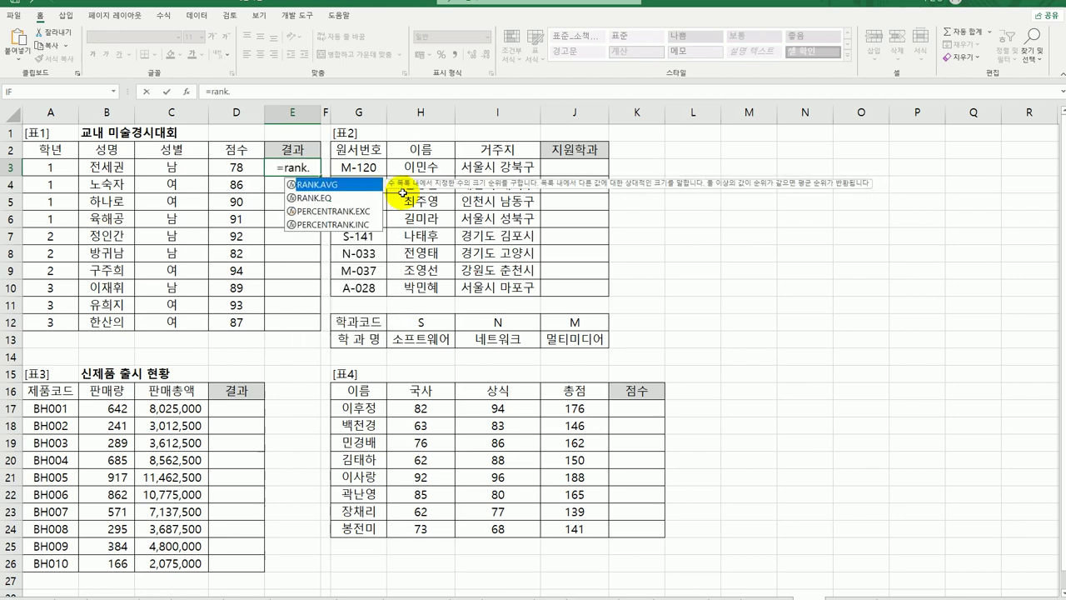
double_click(330, 200)
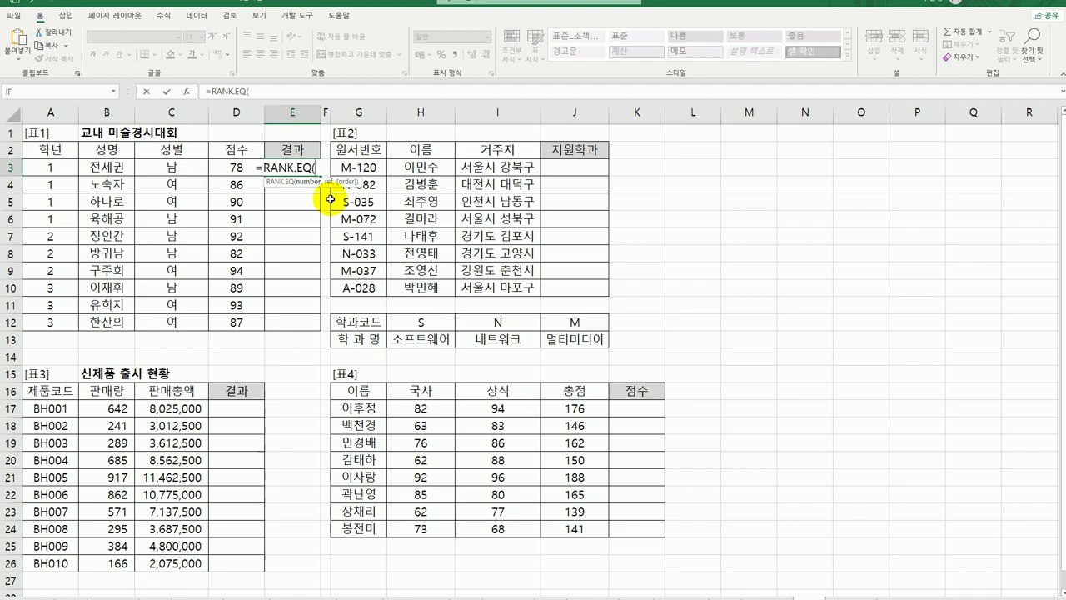
left_click(186, 91)
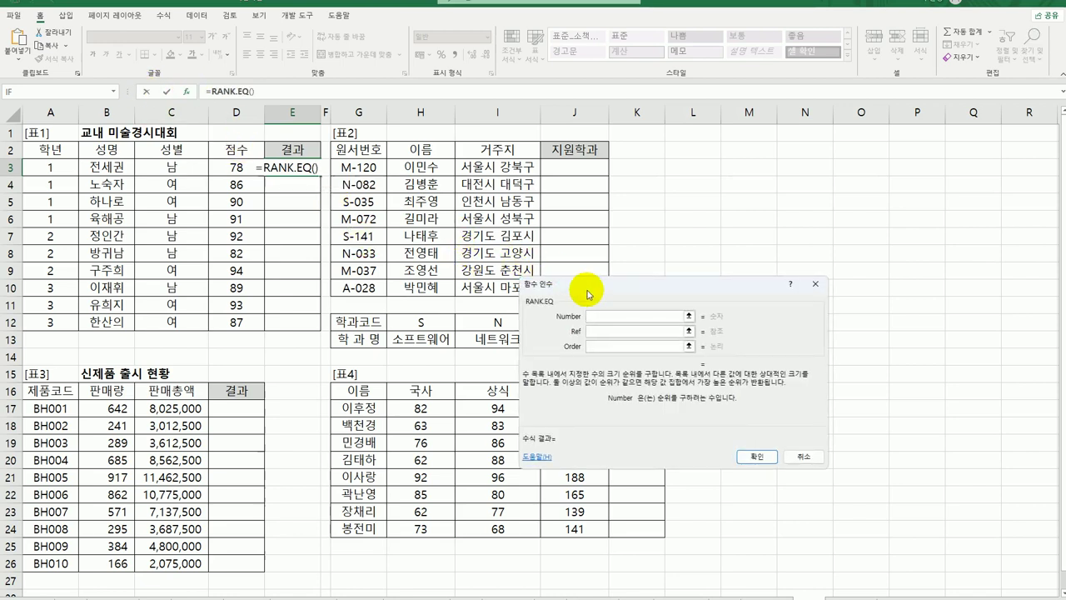
Step: Rank D3 within $D$3:$D$12 with order 0, and fill the E3 formula down to E12
left_click(237, 166)
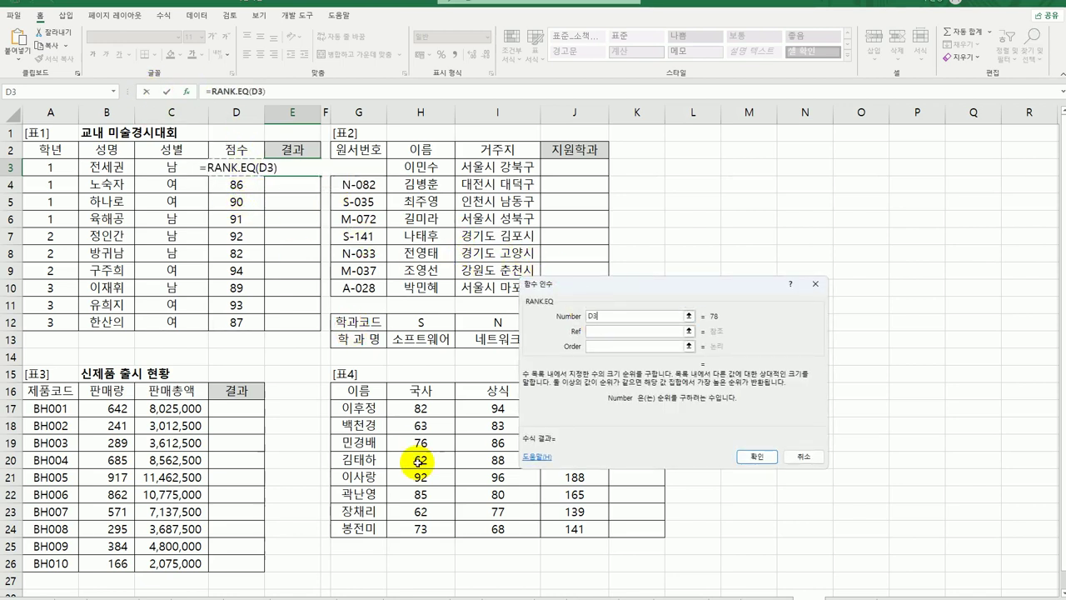
left_click(593, 331)
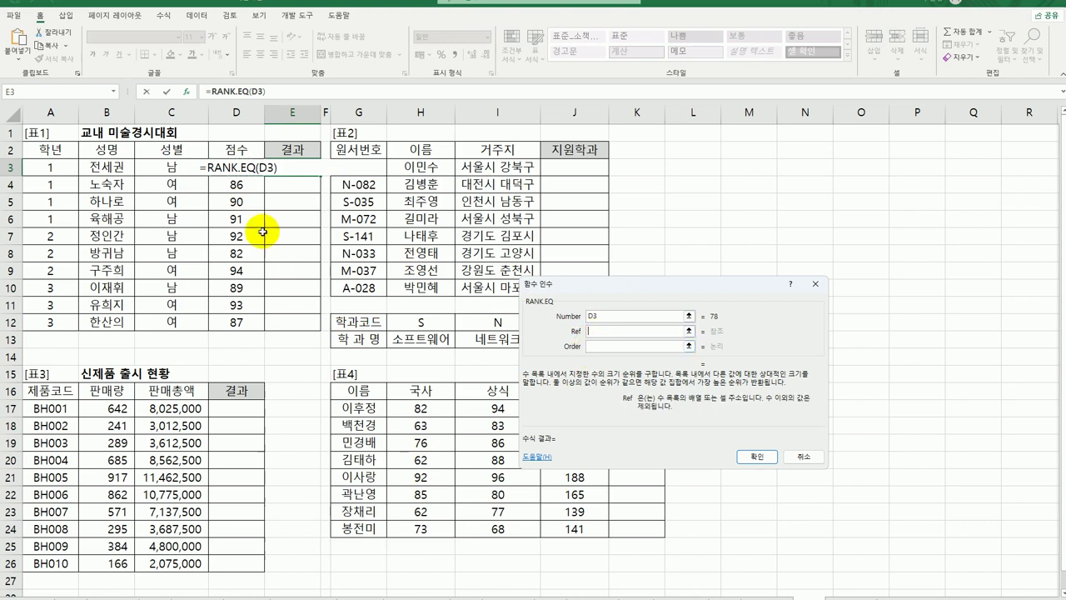
left_click_drag(223, 168, 229, 324)
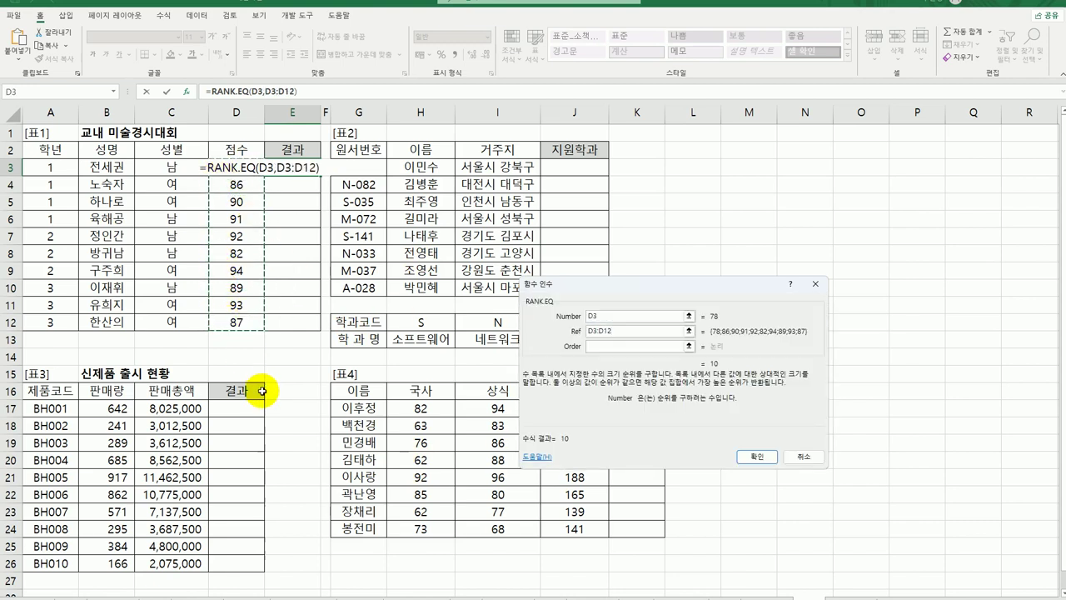
key("F4")
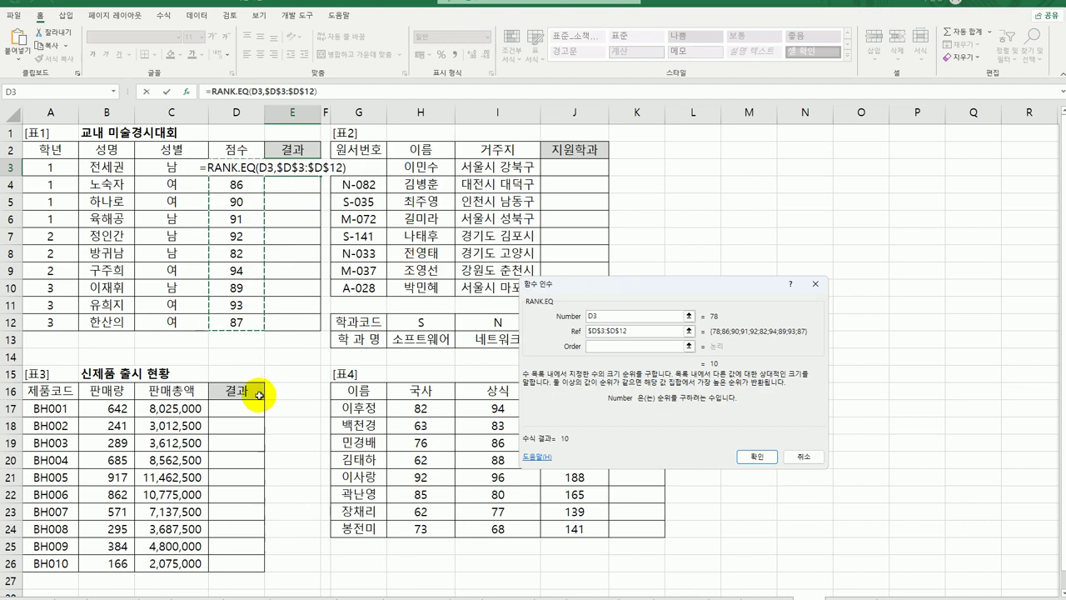
left_click(601, 348)
type("0")
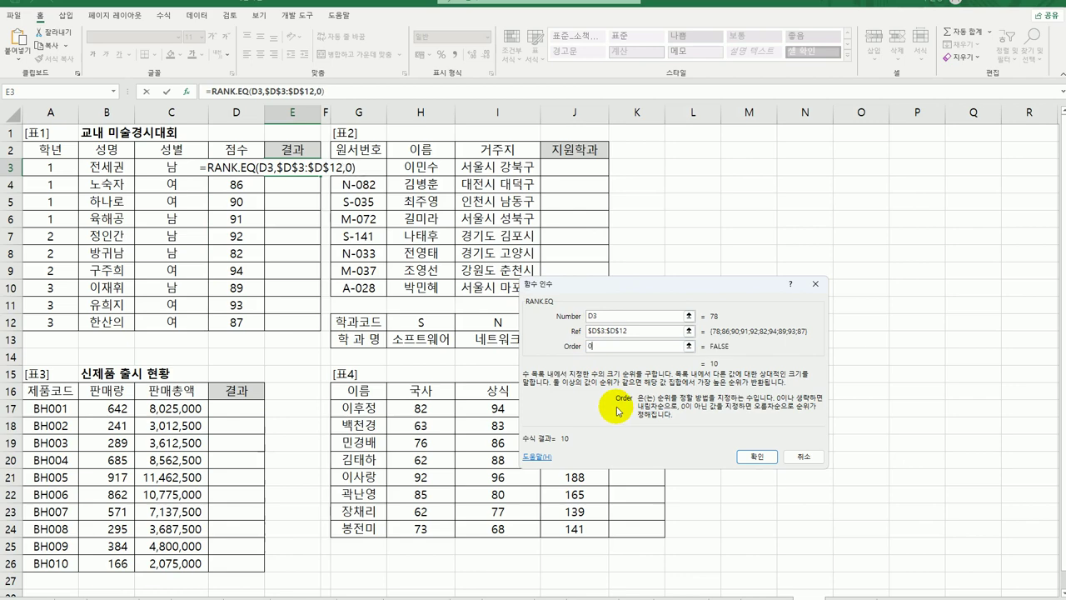
left_click(765, 460)
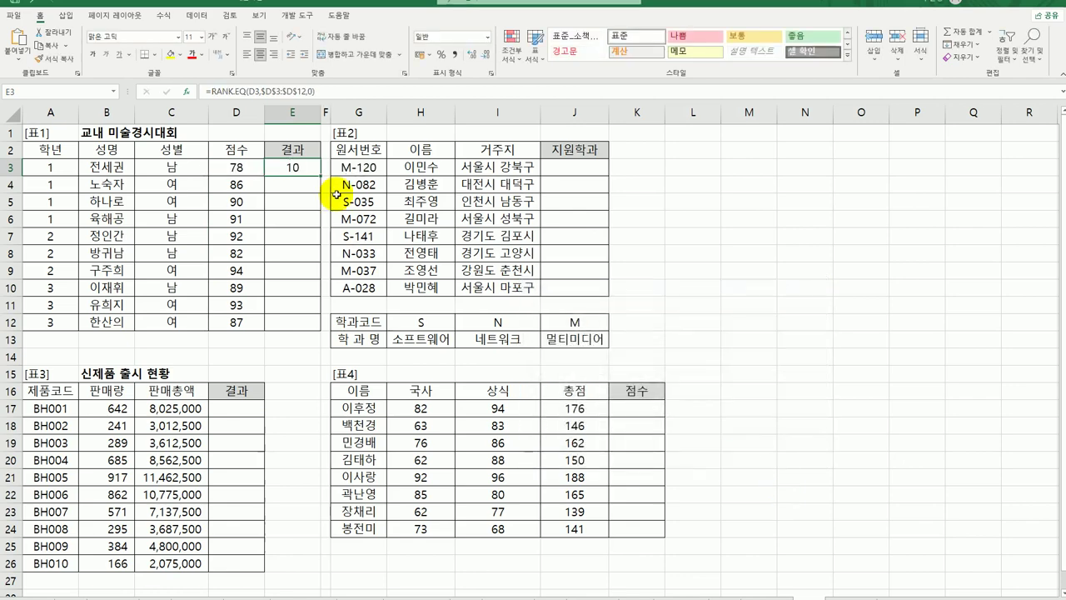
left_click_drag(319, 177, 312, 329)
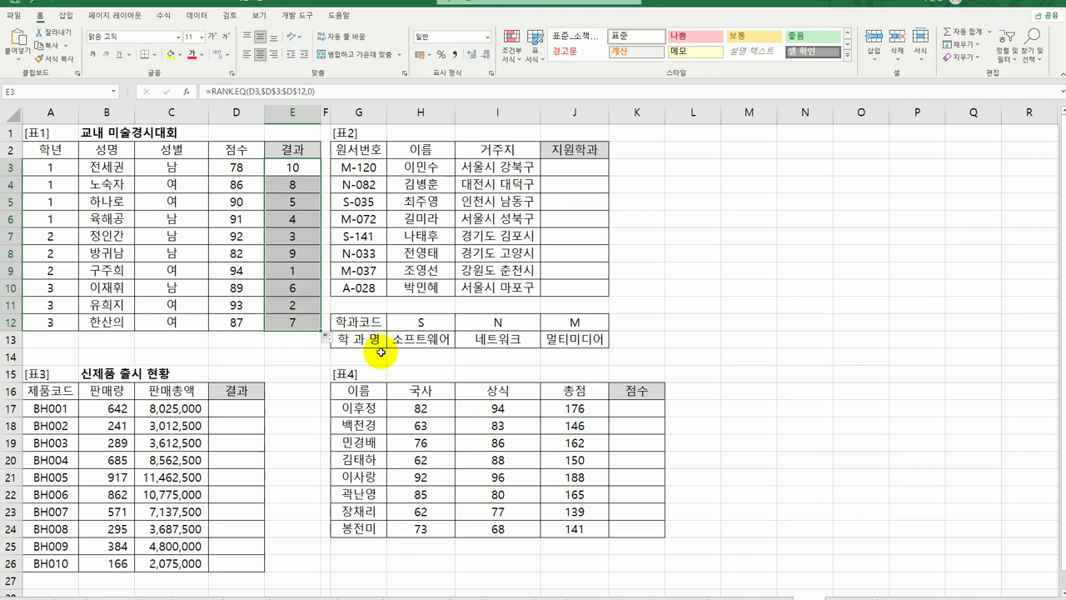
Step: Wrap E3's RANK.EQ formula in a CHOOSE function as its index number and open the CHOOSE arguments
double_click(302, 169)
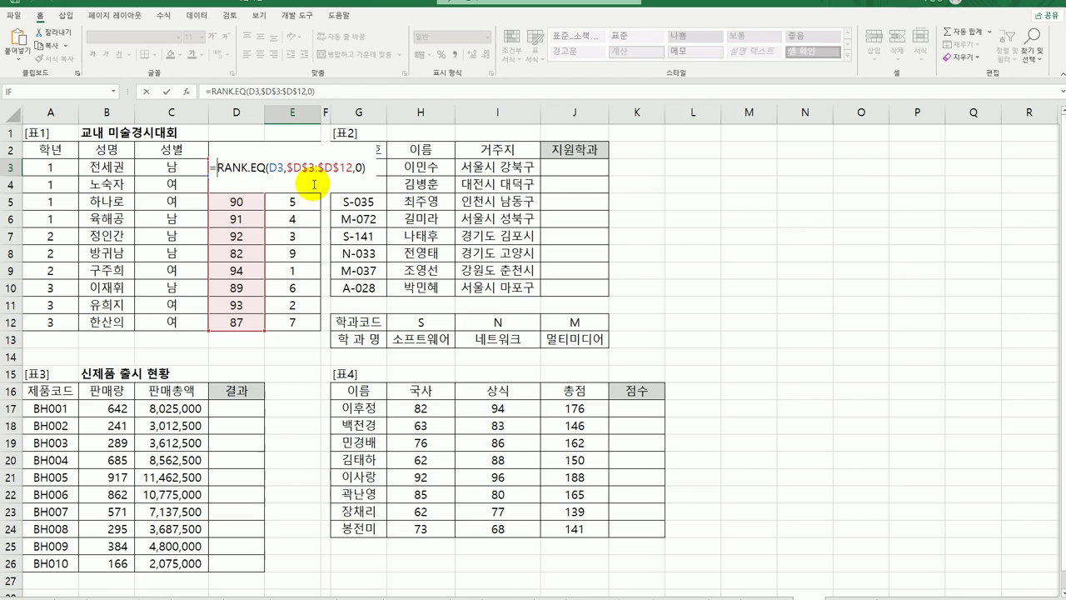
type("choo")
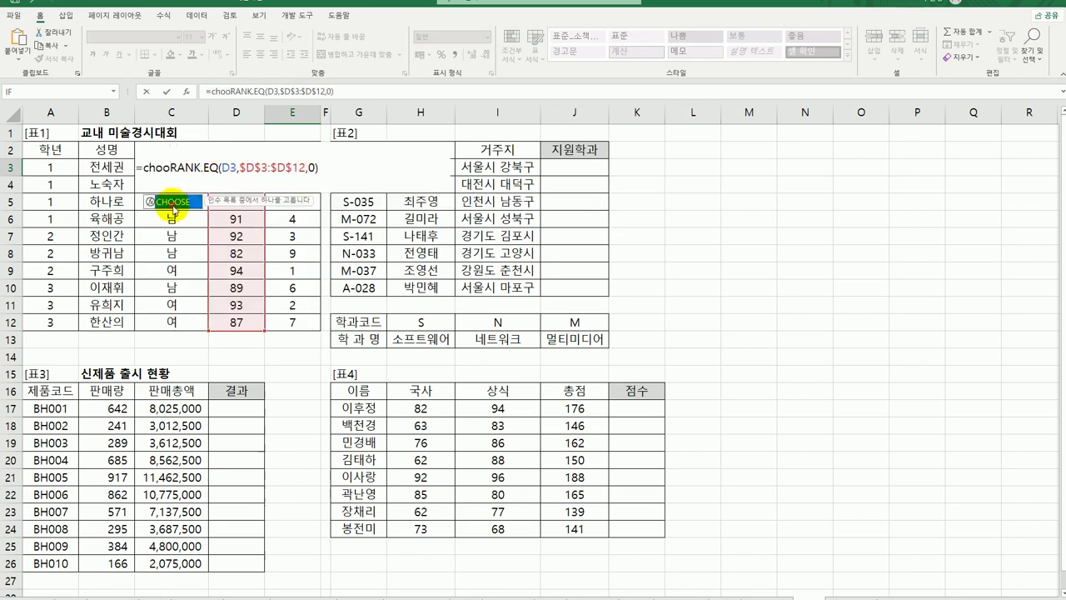
double_click(172, 201)
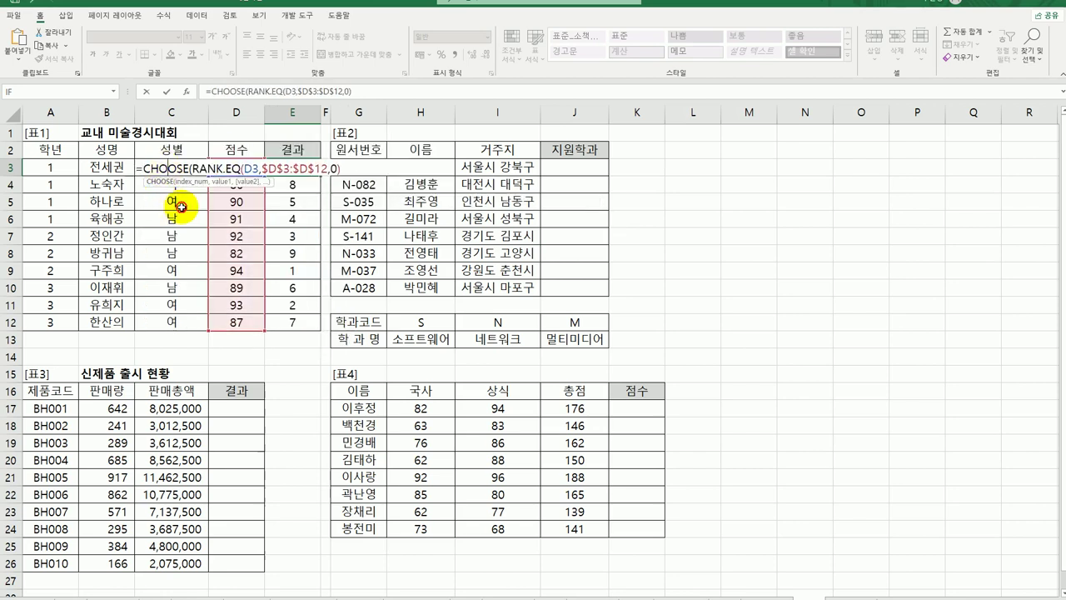
left_click(185, 91)
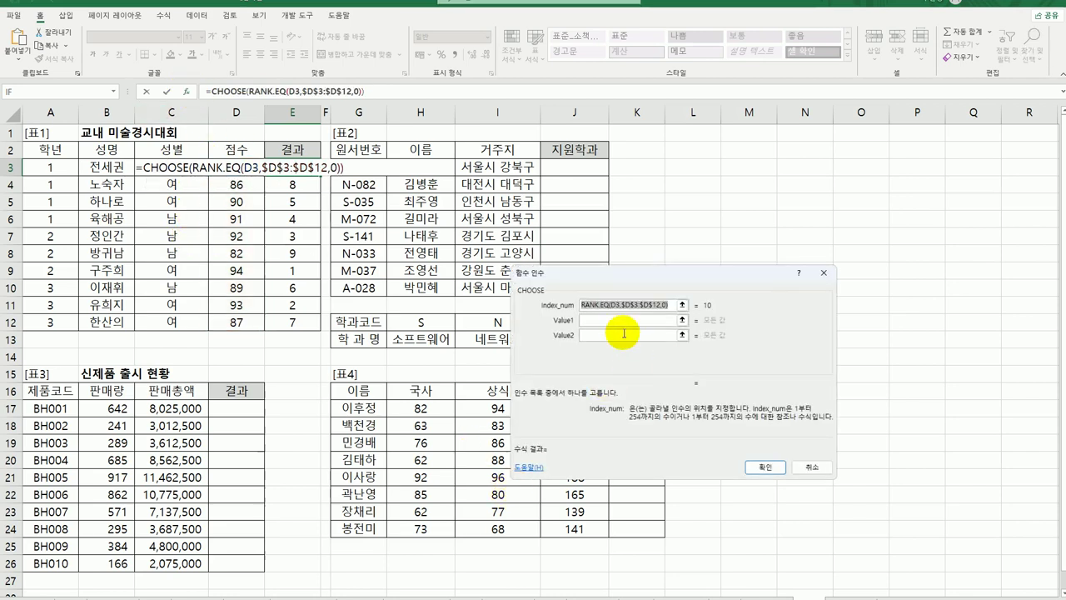
Step: Set CHOOSE's first three values to "대상", "금상" and "은상"
left_click(620, 321)
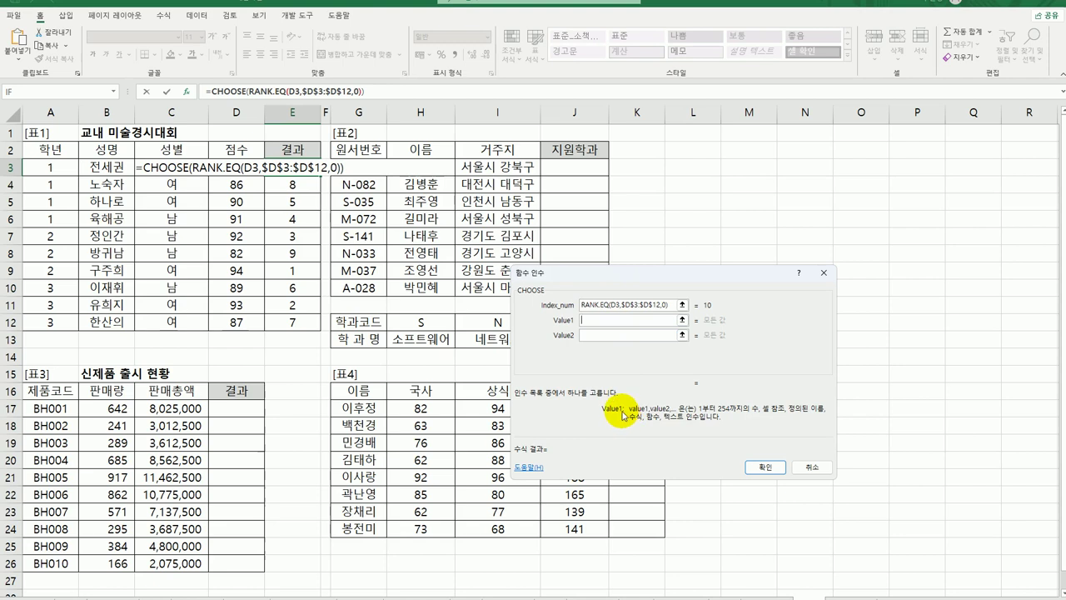
type("대상")
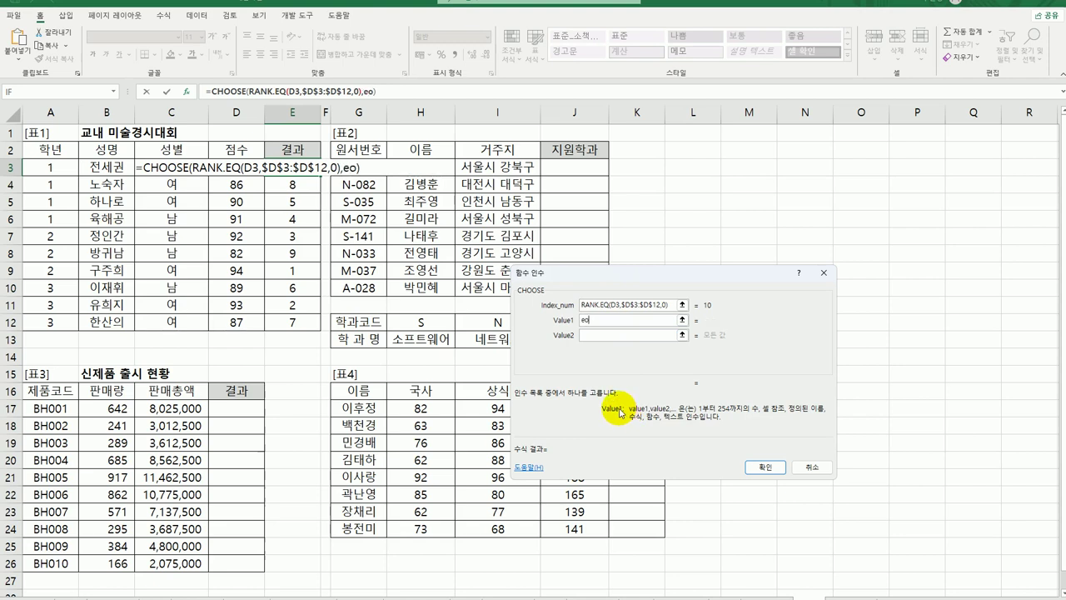
key("Tab")
type("금상")
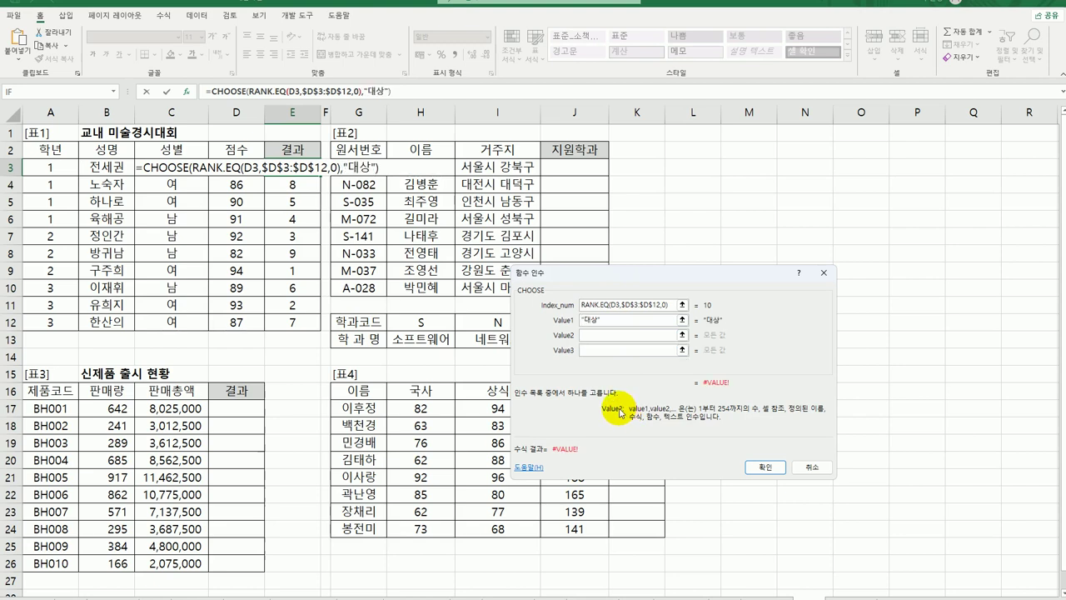
key("Tab")
type("으은상")
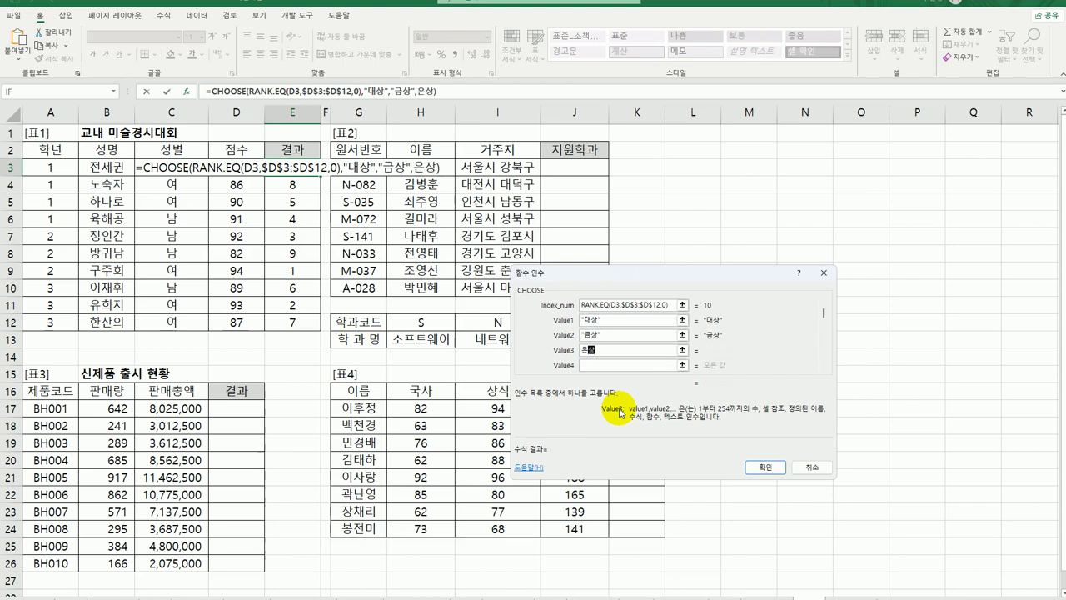
key("Tab")
type("장")
type("상")
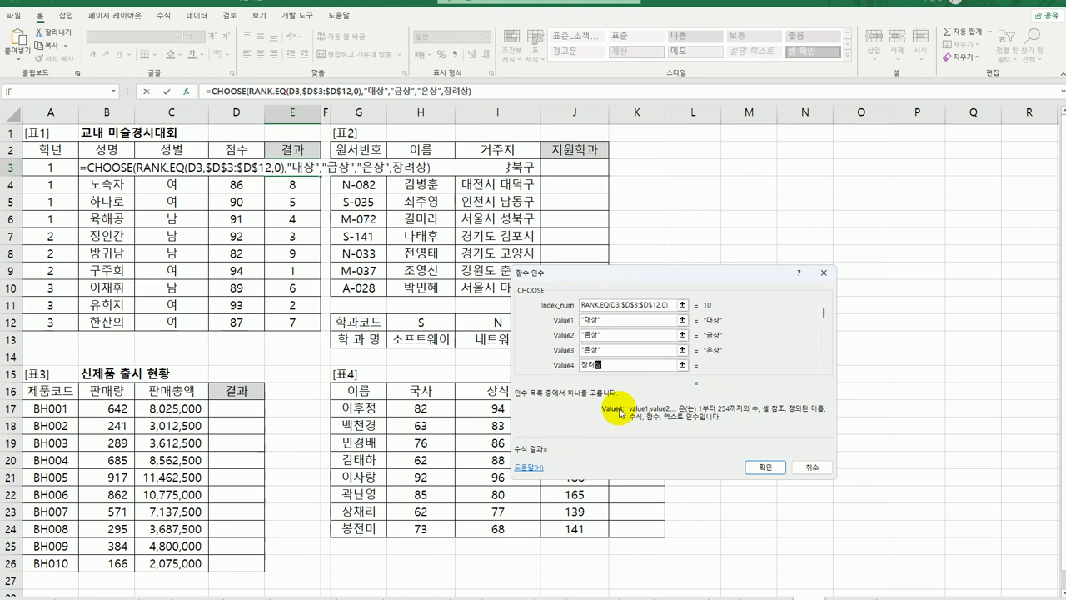
key("BackSpace")
key("BackSpace")
key("BackSpace")
key("BackSpace")
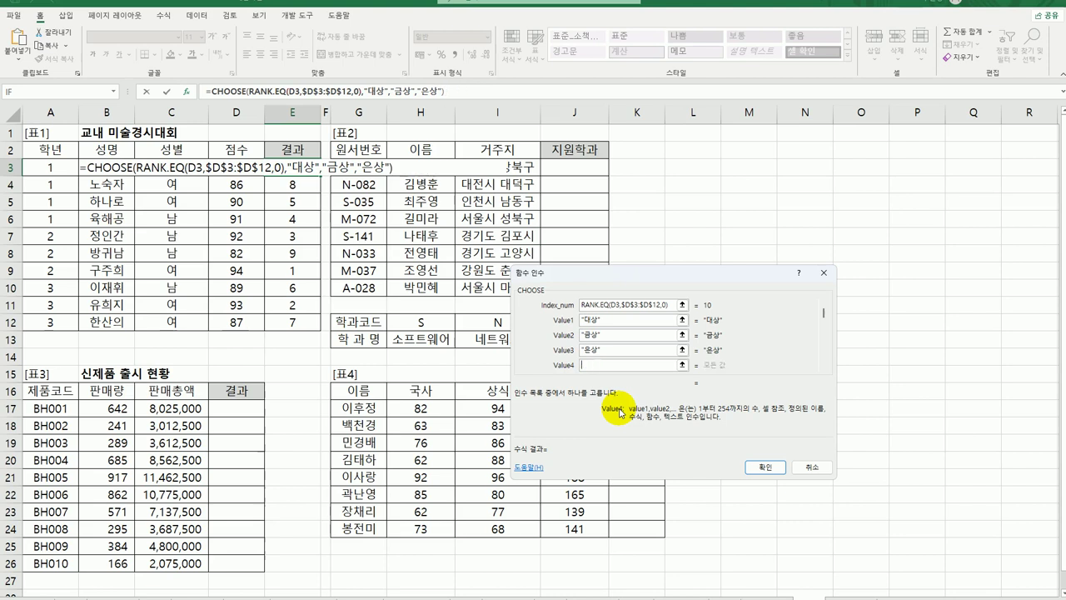
Step: Set CHOOSE's fourth value to "동상" and fill the E3 formula down to E12
type("동상")
key("Tab")
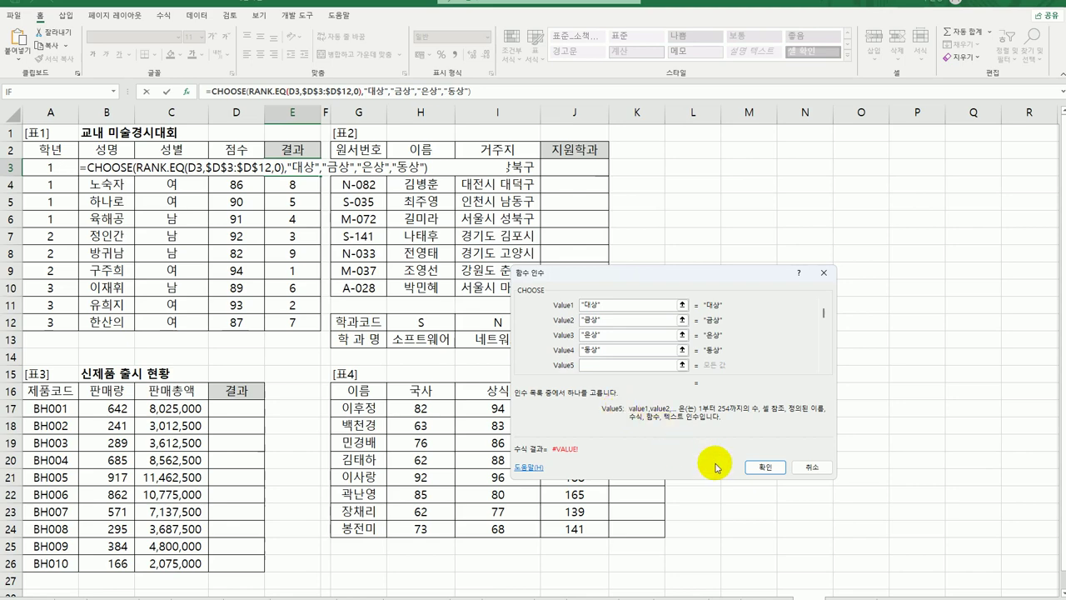
left_click(766, 467)
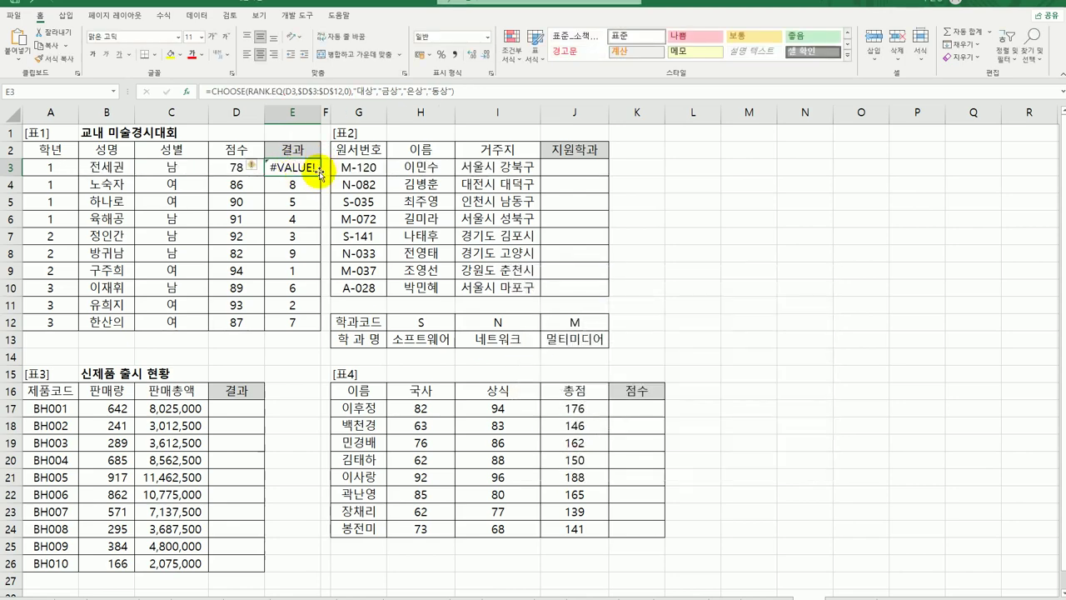
left_click_drag(319, 173, 308, 331)
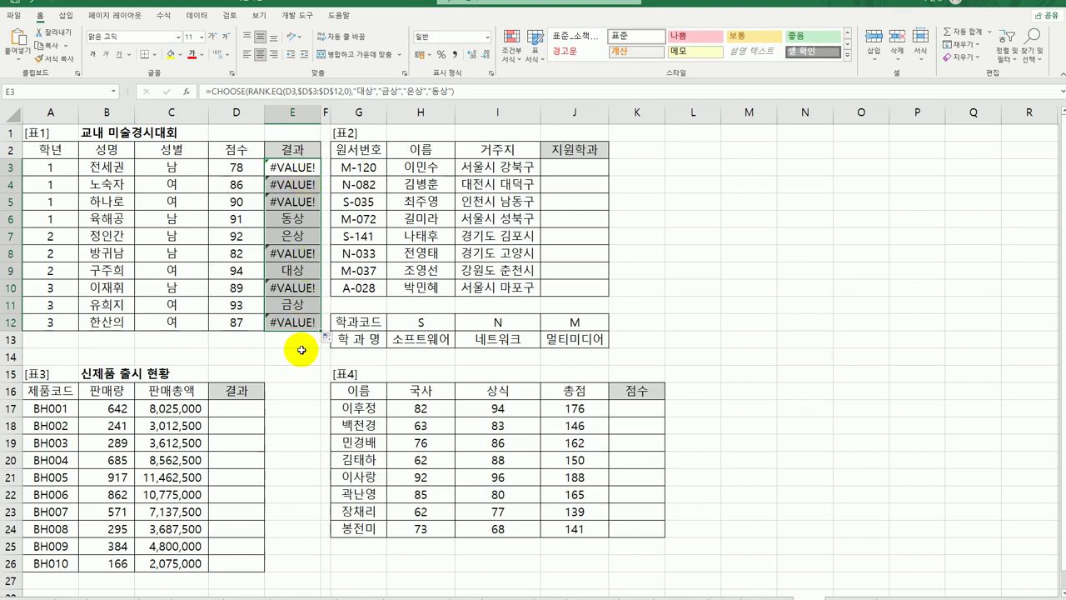
Step: Wrap E3's CHOOSE formula in an IFERROR function as its value and open the IFERROR arguments
left_click(308, 168)
double_click(308, 167)
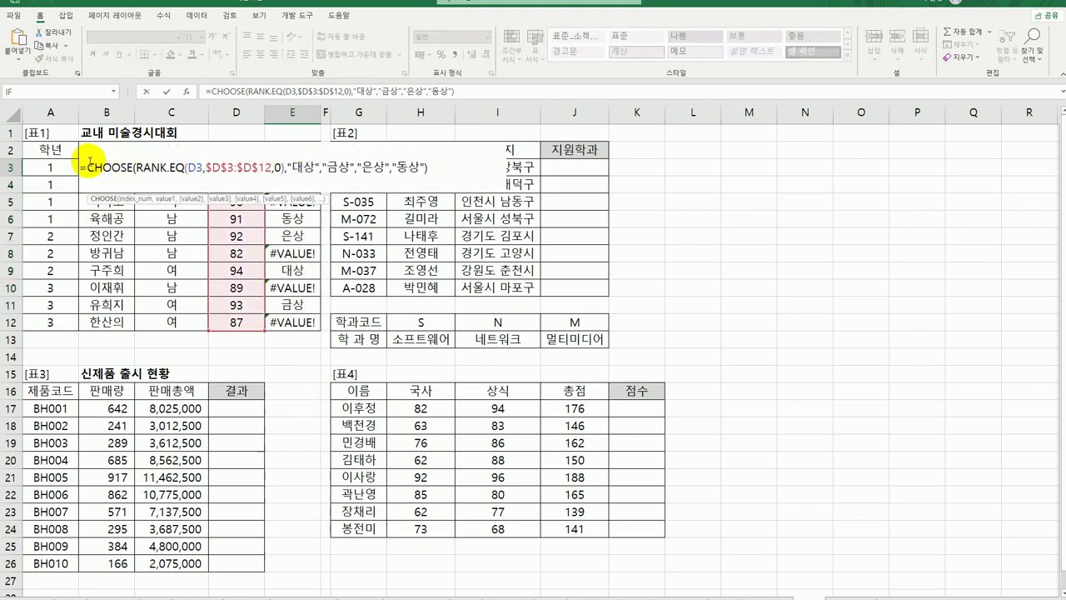
left_click(87, 168)
left_click(199, 175)
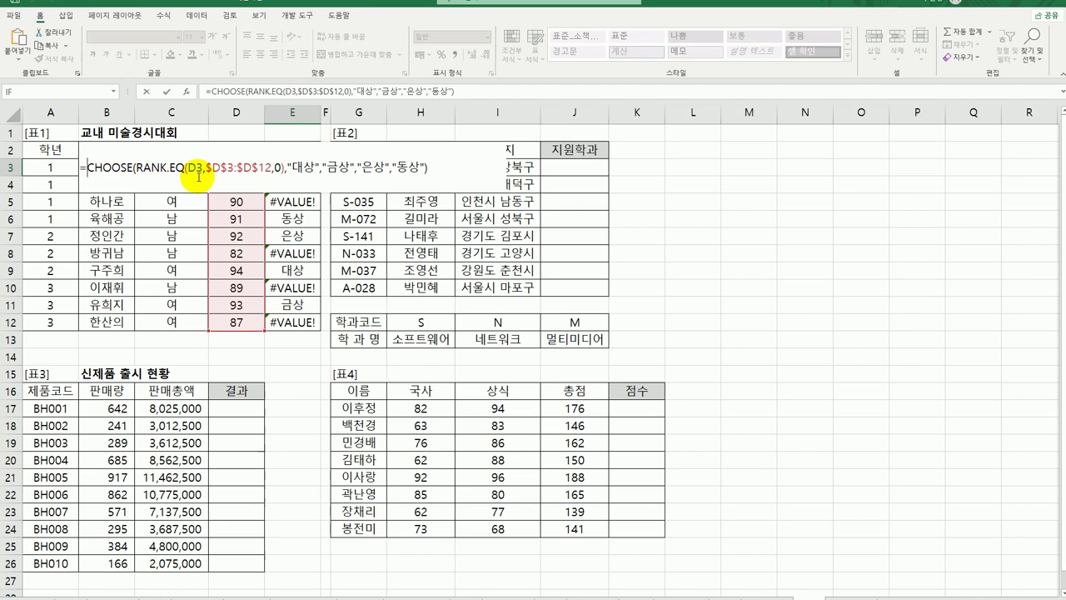
type("if")
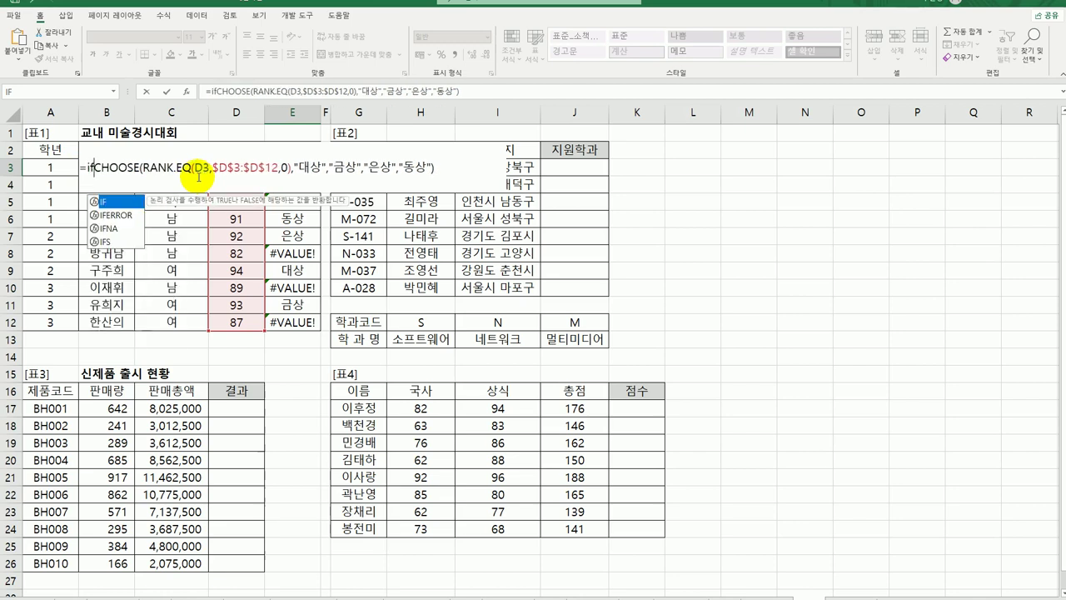
double_click(120, 214)
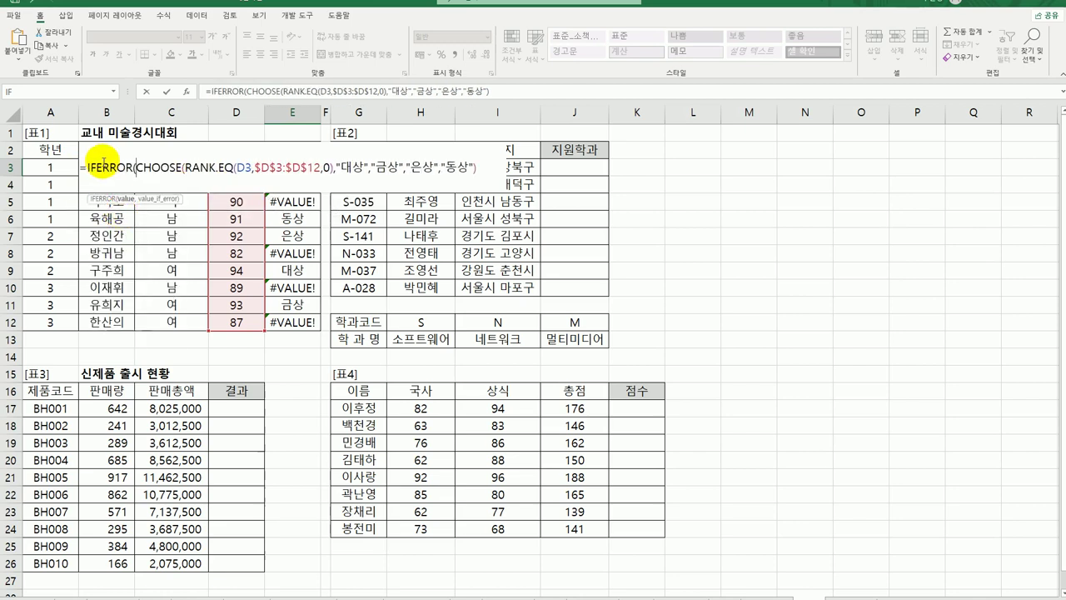
left_click(187, 91)
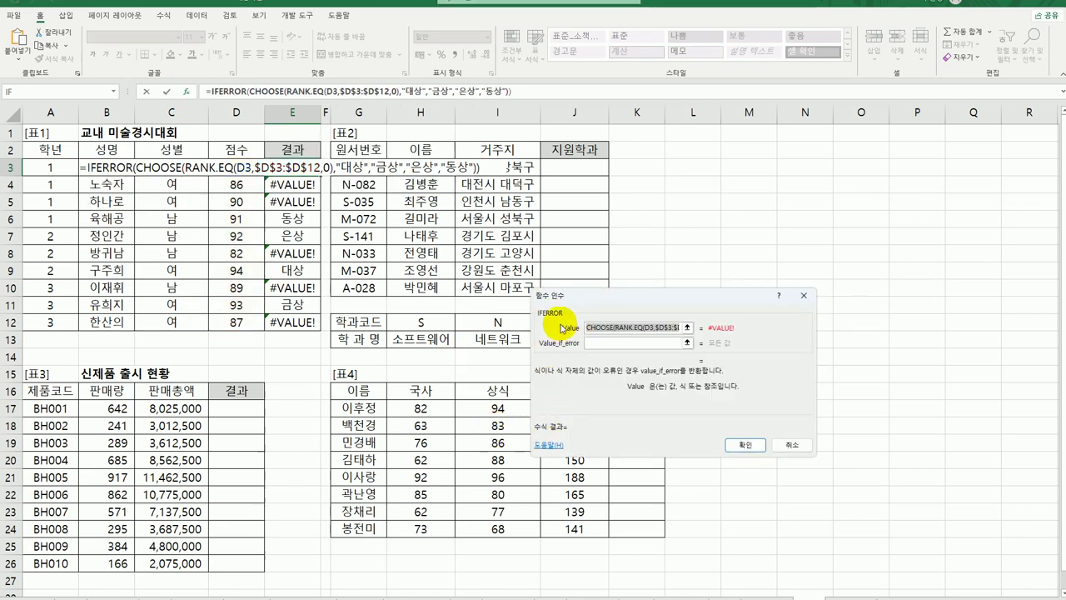
Step: Set IFERROR's error result to "" and fill the E3 formula down to E12
left_click(597, 342)
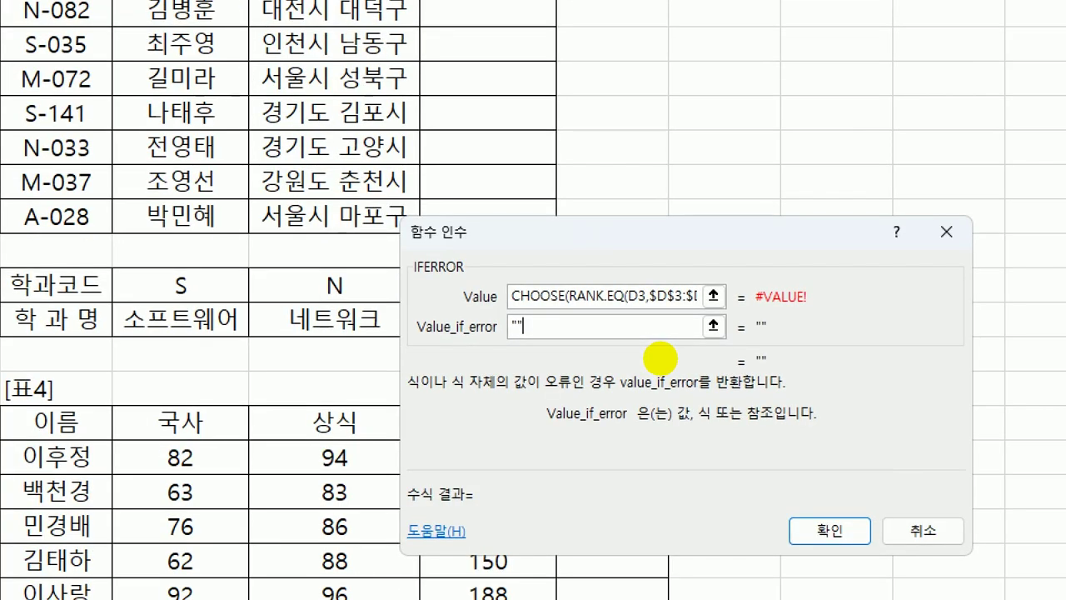
left_click_drag(544, 355, 545, 322)
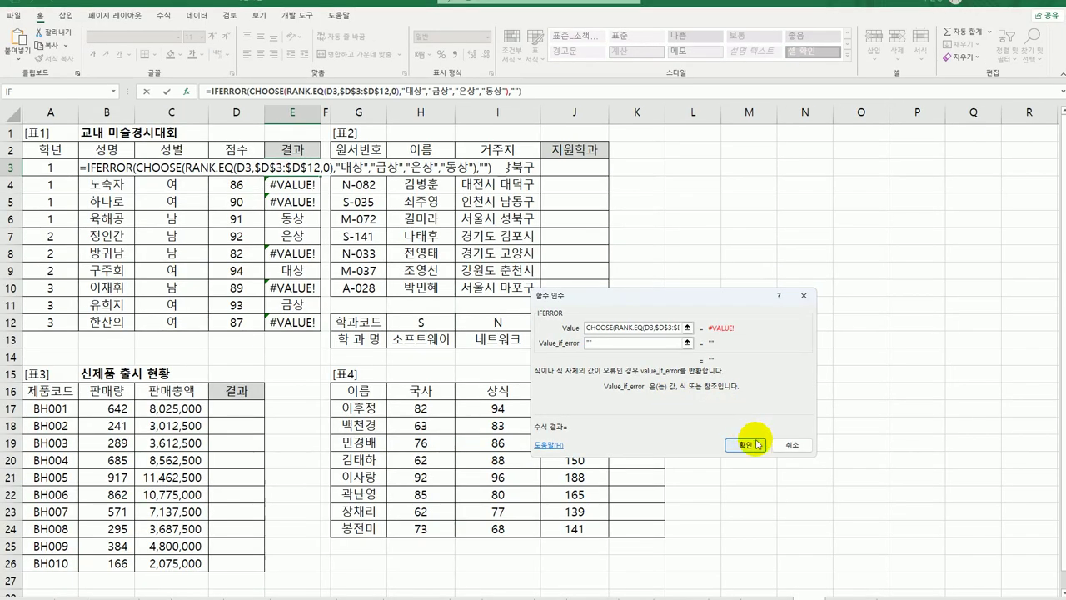
left_click(830, 531)
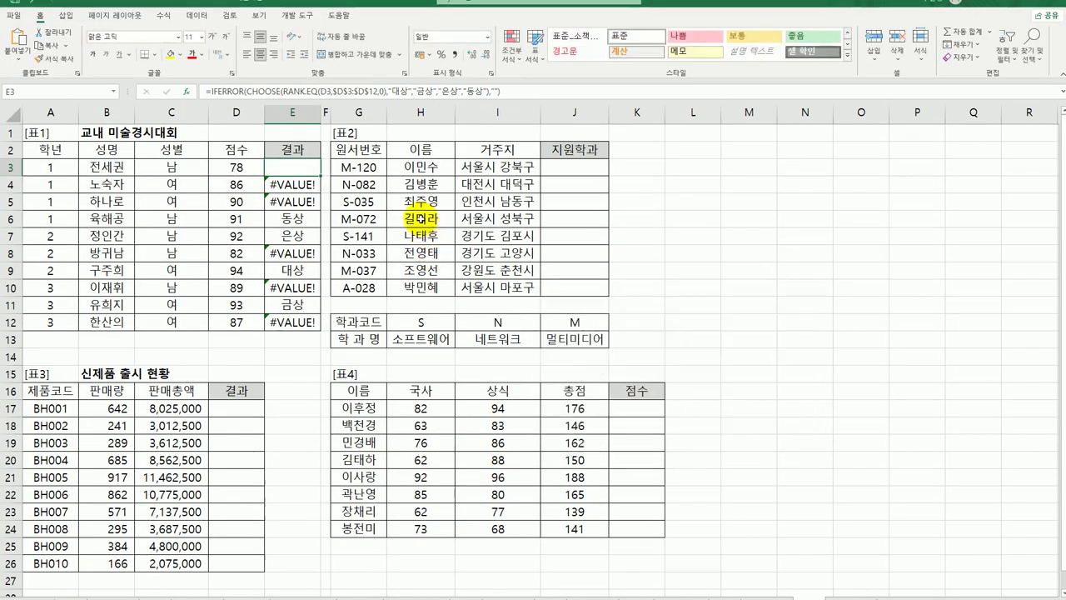
left_click_drag(321, 175, 320, 333)
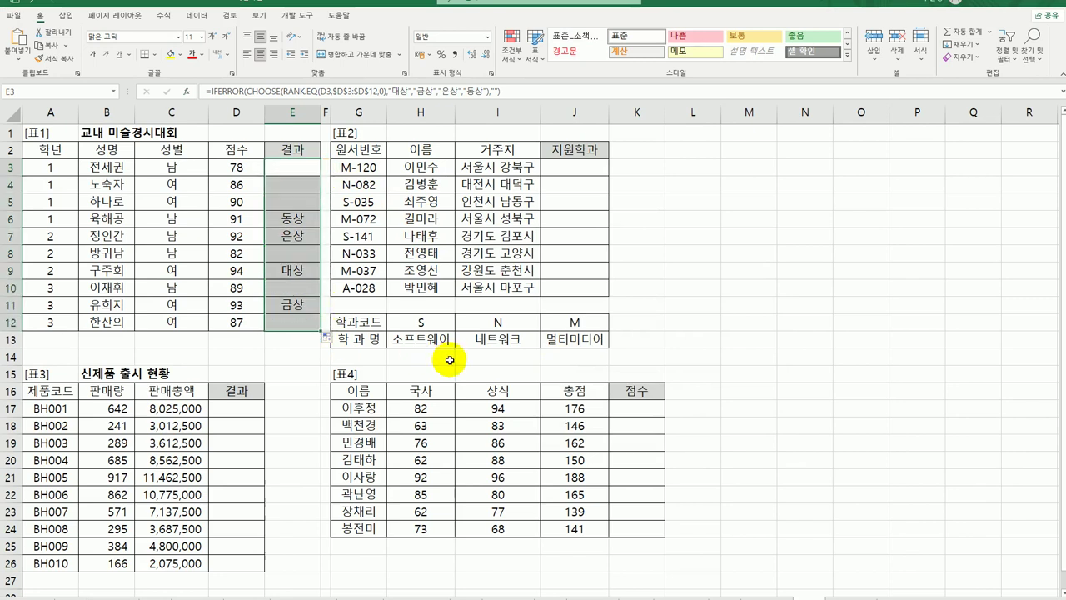
Step: Enter =LEFT(G3,1) in cell J3 of 표2's 지원학과 column and fill it down to J10
left_click(575, 167)
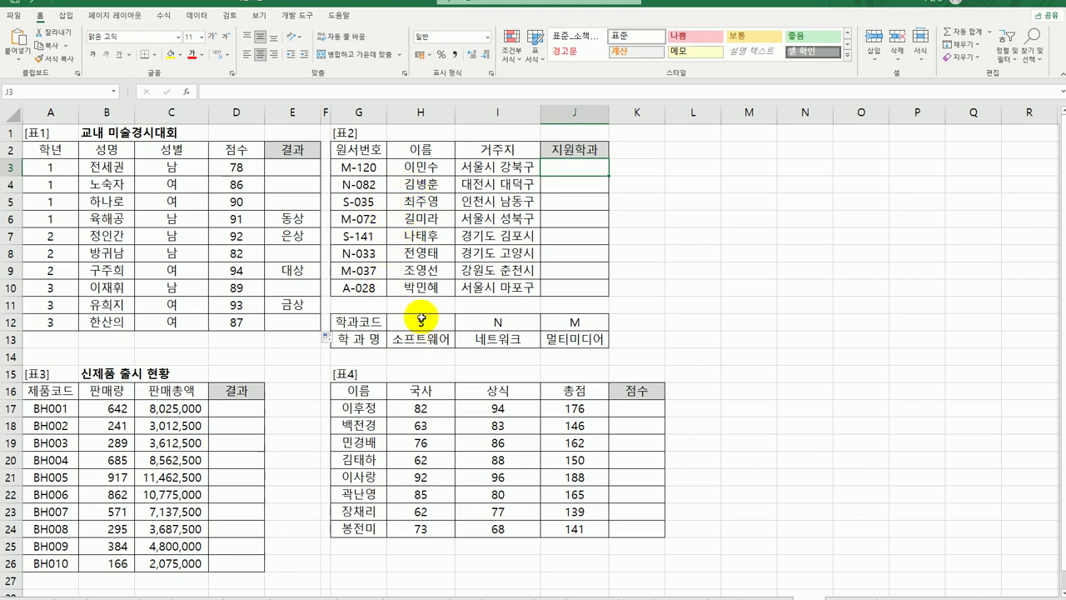
left_click_drag(419, 314, 563, 337)
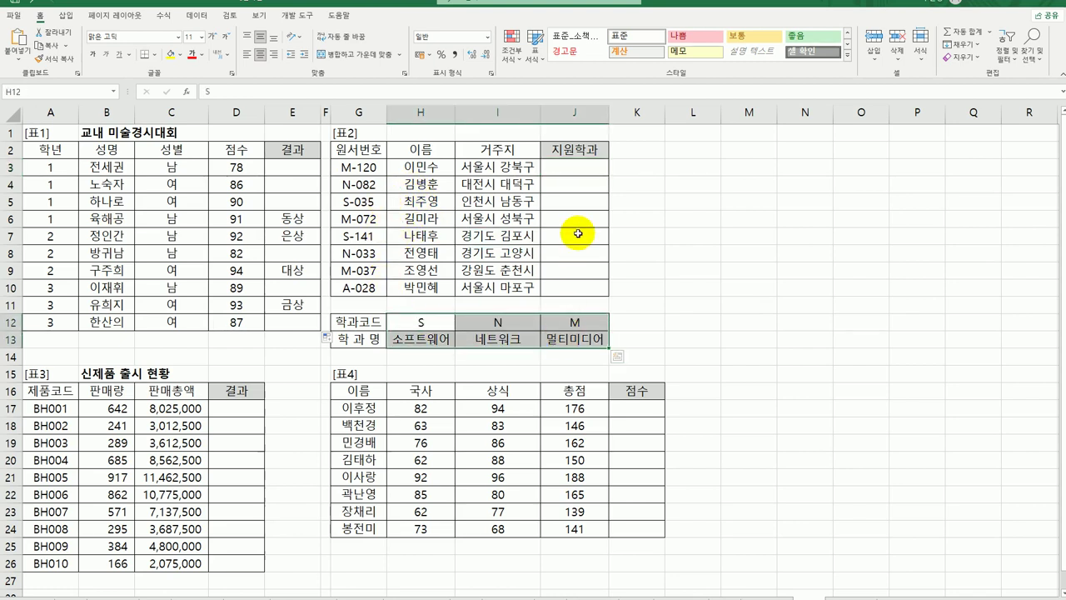
left_click(576, 169)
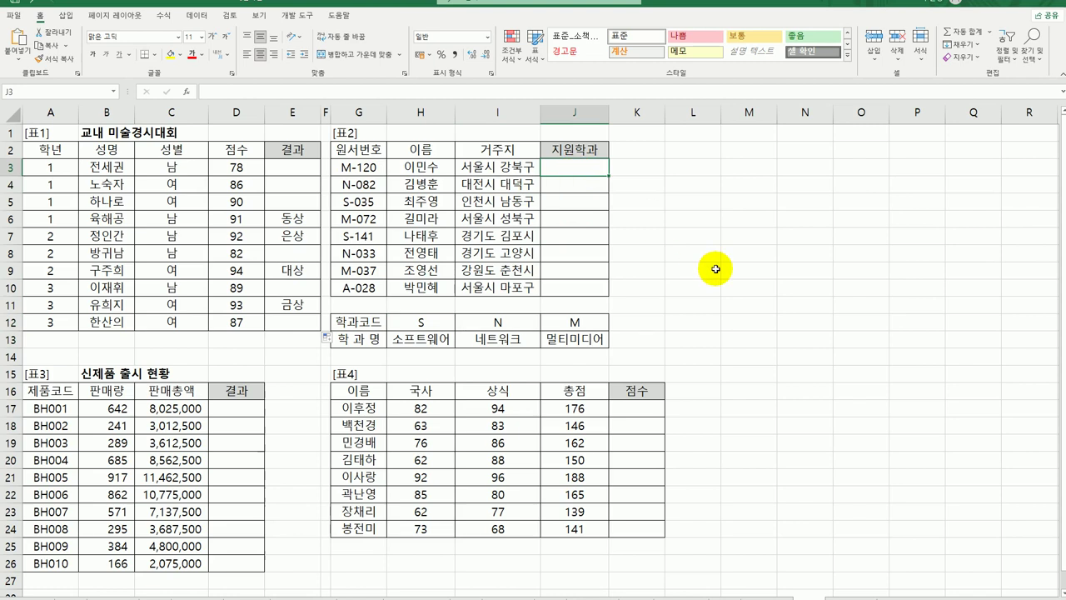
type("=le")
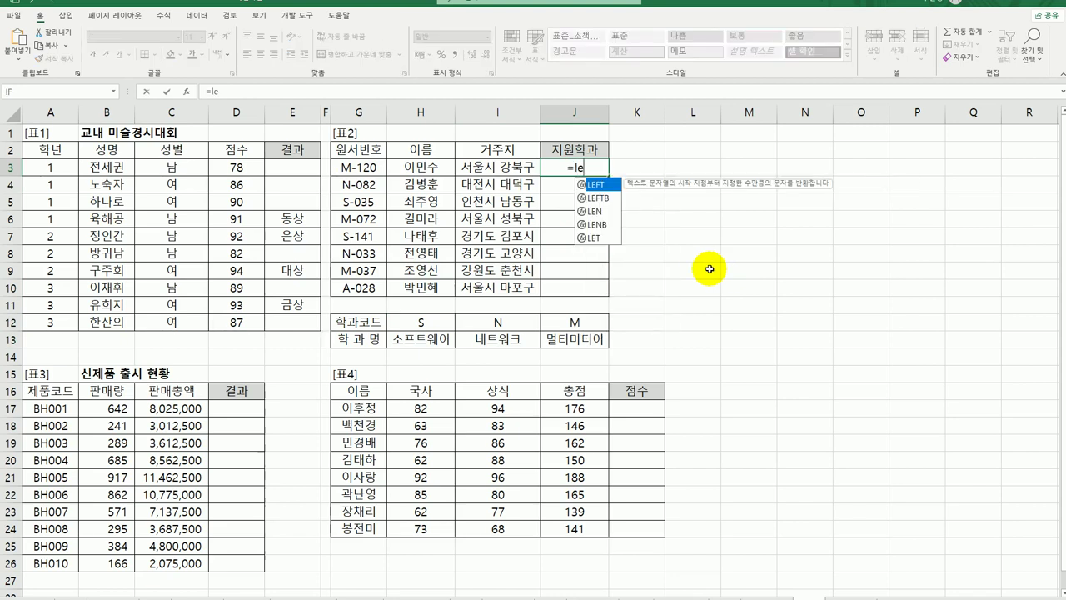
double_click(600, 185)
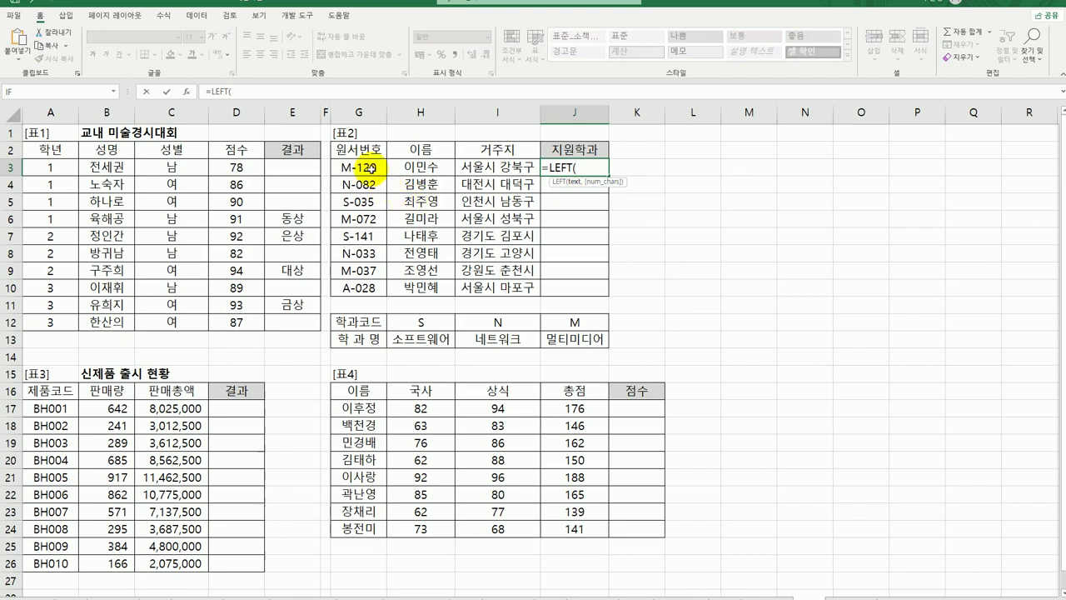
left_click(358, 168)
type(",1)")
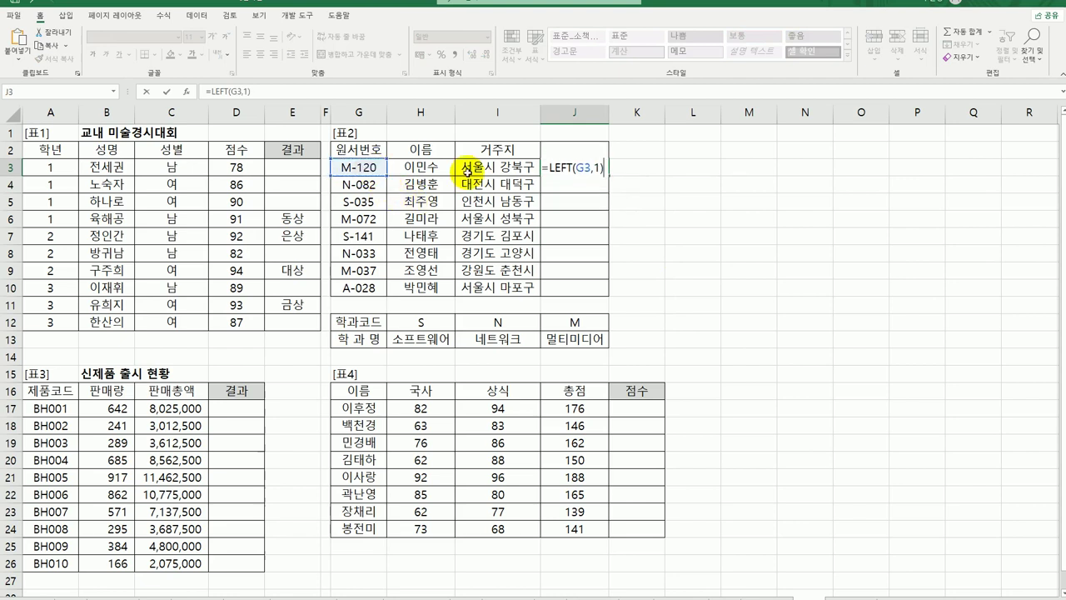
key("Return")
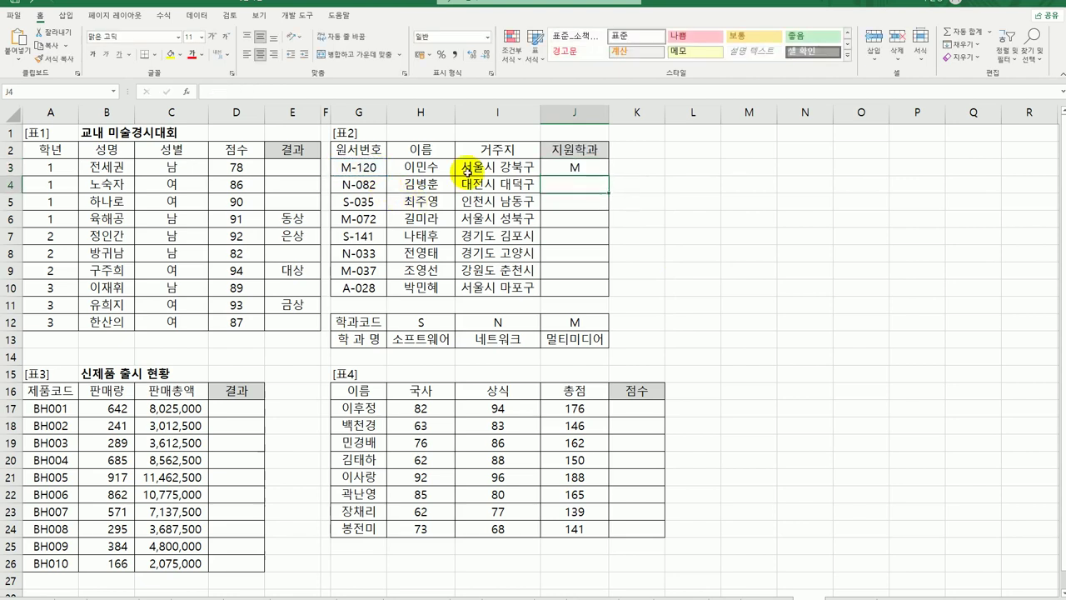
left_click(583, 169)
left_click_drag(606, 176, 606, 293)
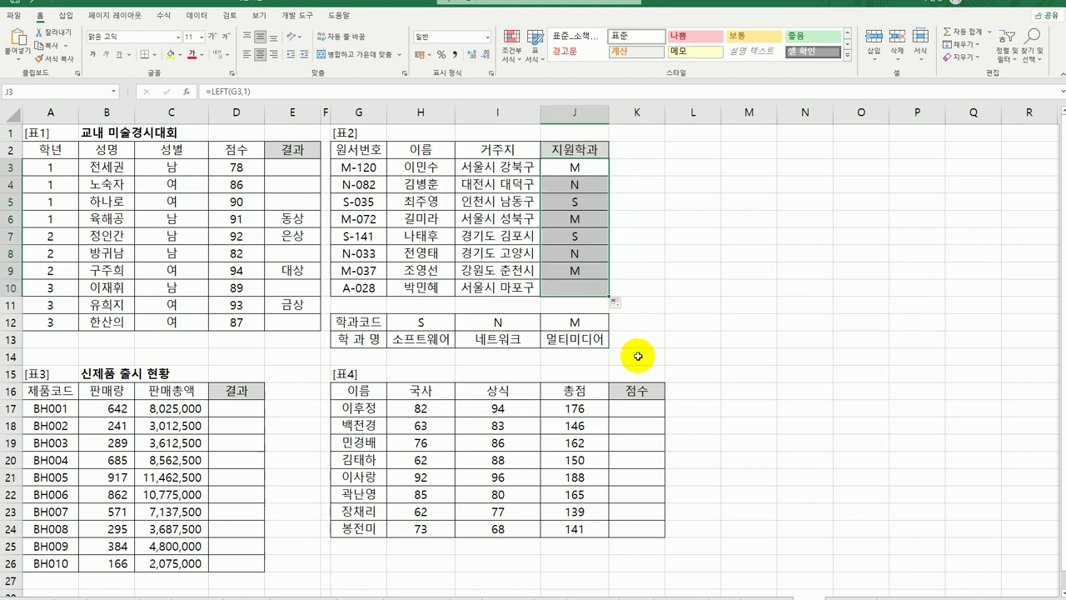
Step: Wrap J3's LEFT formula in an HLOOKUP function as its lookup value and open the HLOOKUP arguments
left_click(595, 164)
left_click_drag(443, 329, 567, 329)
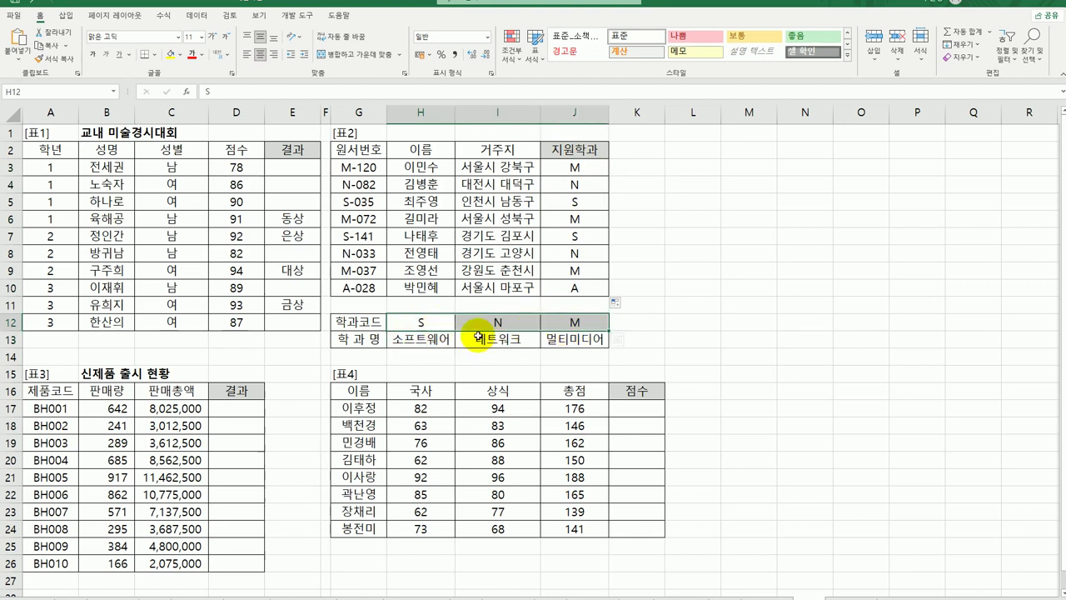
left_click_drag(439, 341, 570, 345)
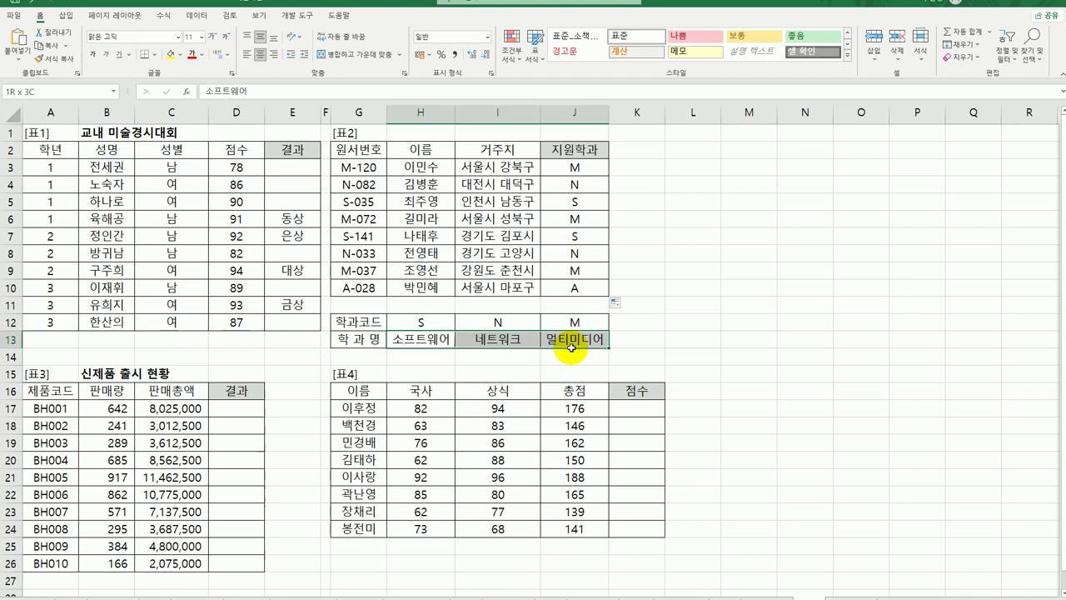
left_click(574, 167)
type("=LEFT(G3,1)")
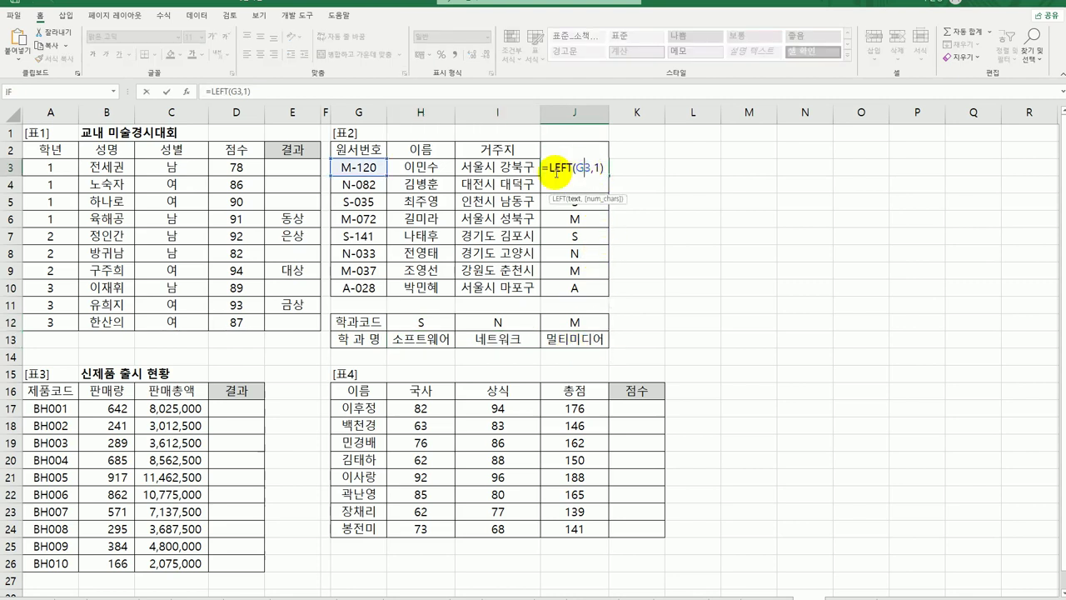
left_click(549, 169)
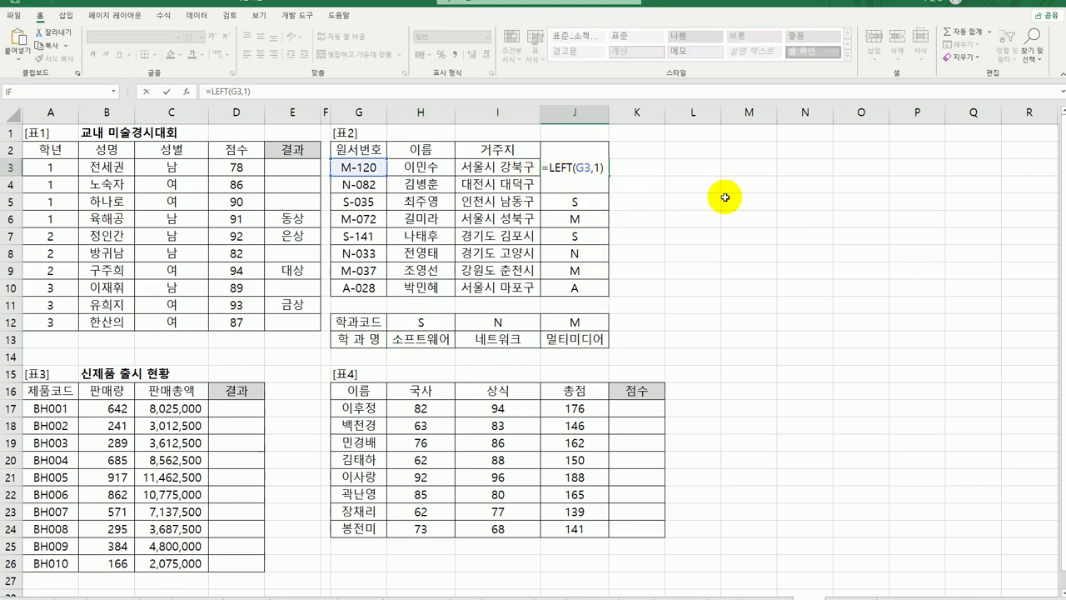
type("HLOOKUP(")
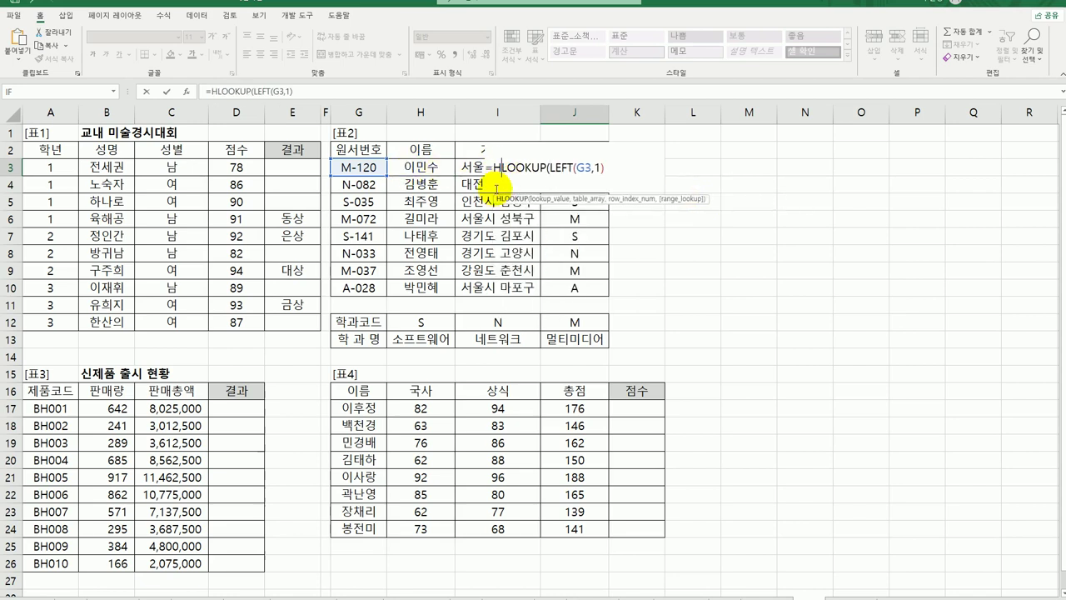
left_click(186, 91)
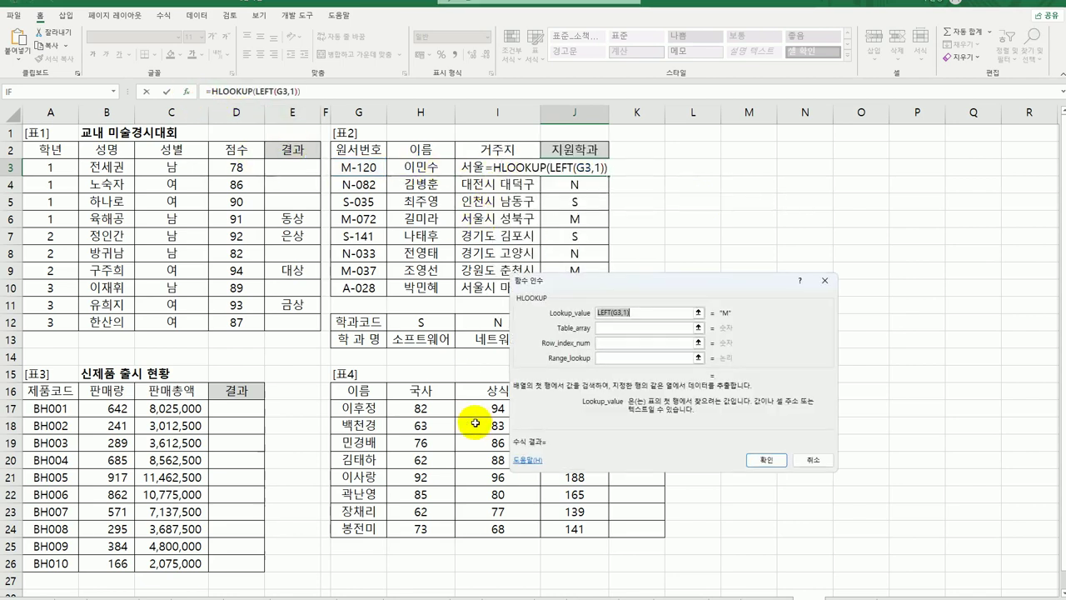
Step: Set HLOOKUP's table array to the department code table as the absolute range $H$12:$J$13
left_click(612, 327)
left_click_drag(629, 281, 756, 147)
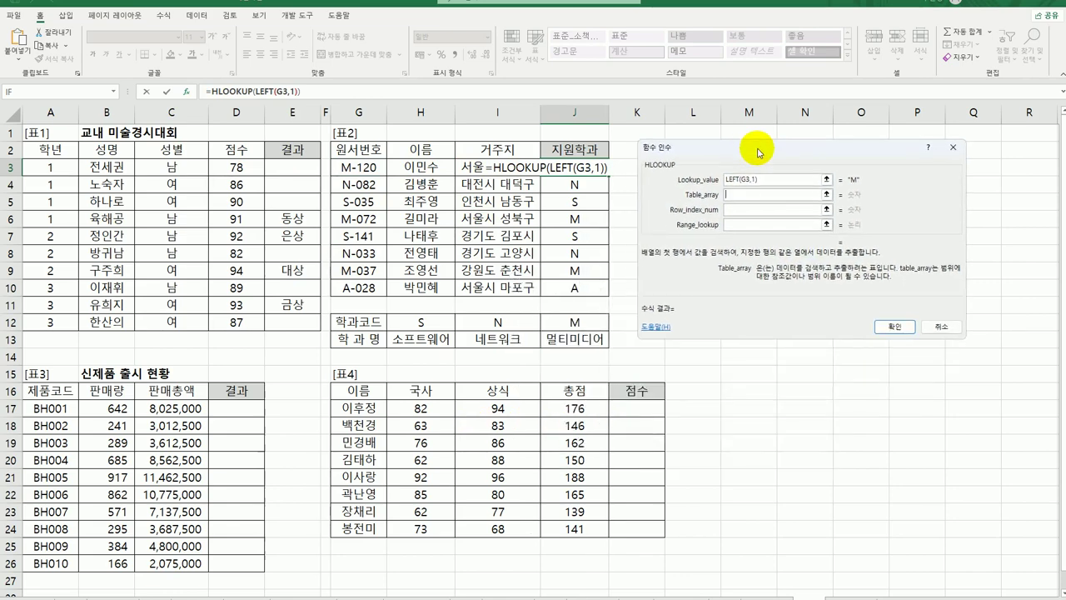
left_click_drag(424, 323, 575, 338)
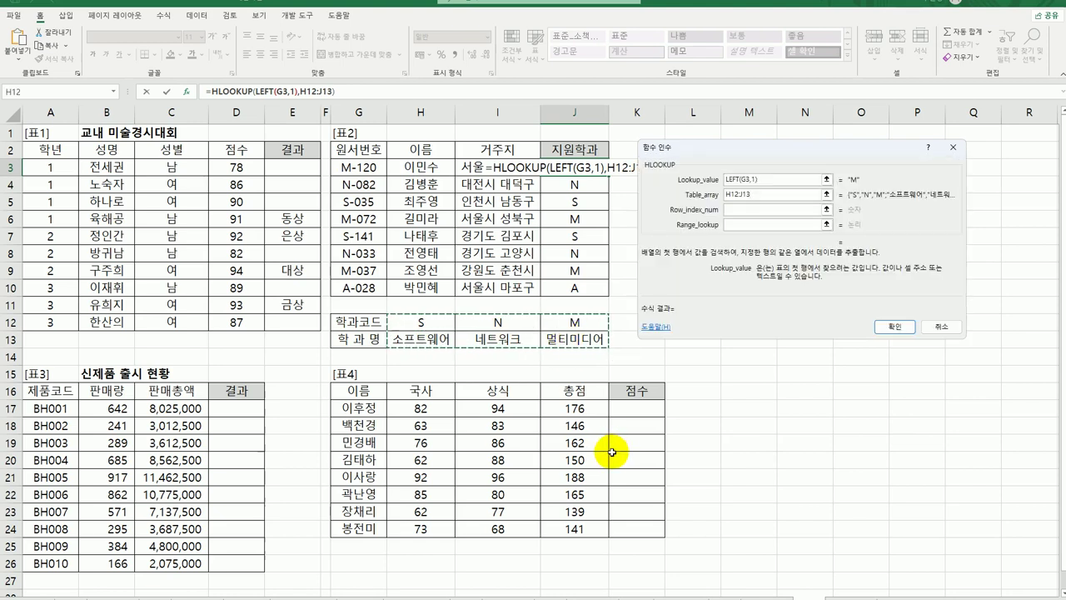
key("F4")
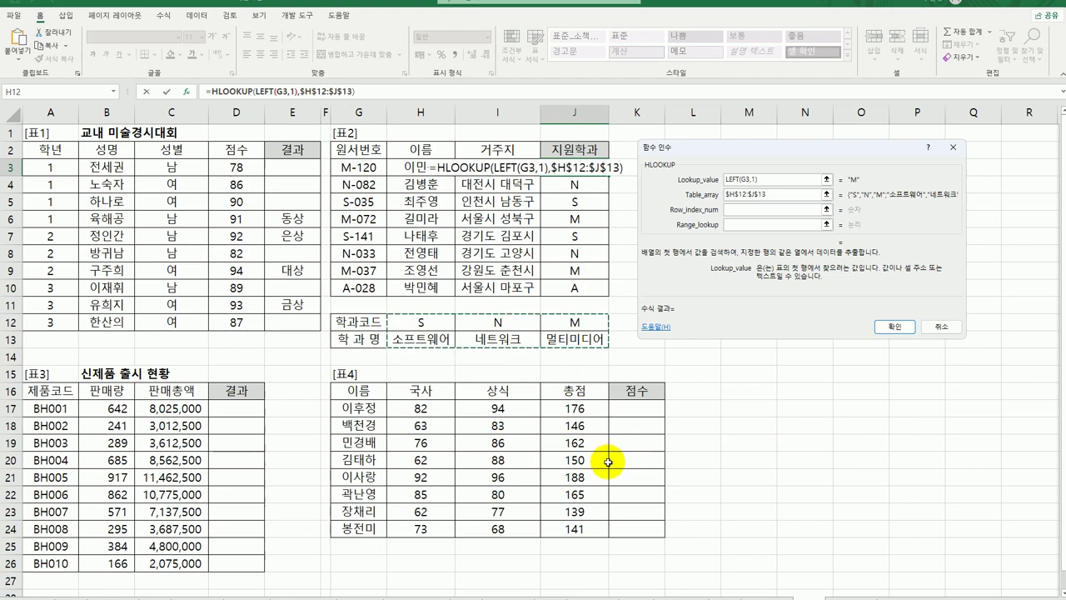
Step: Set HLOOKUP's row index to 2 and range lookup to 0, and fill the J3 formula down to J10
left_click(743, 215)
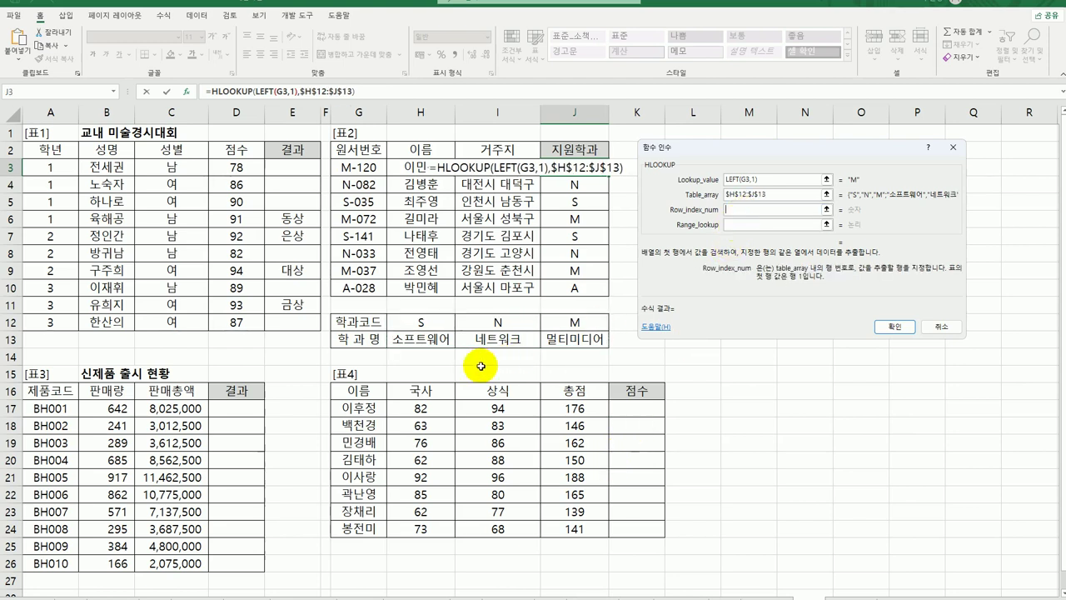
type("2")
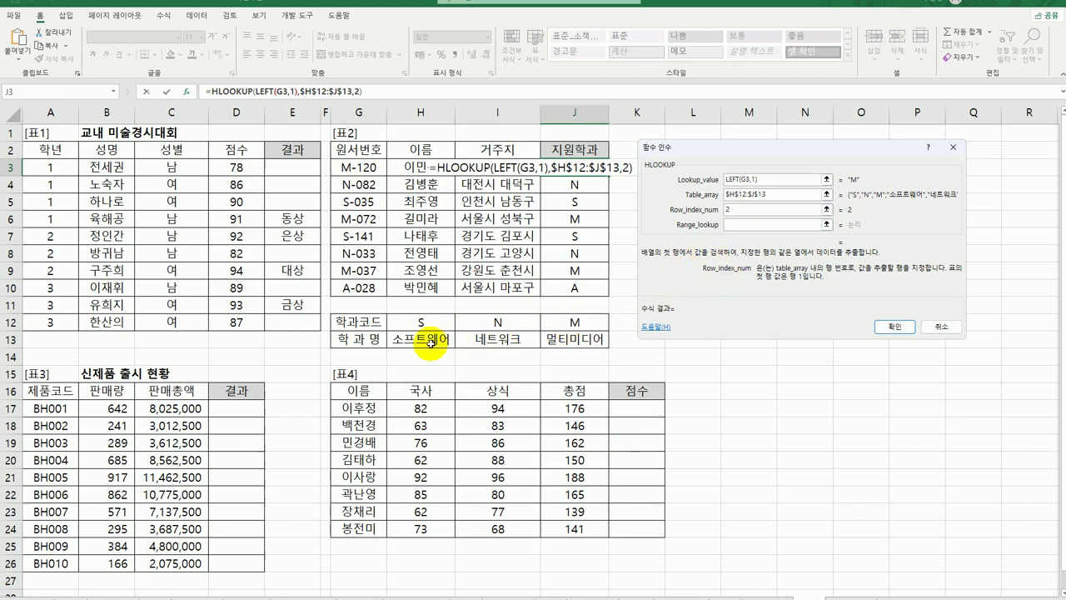
left_click(737, 224)
type("0")
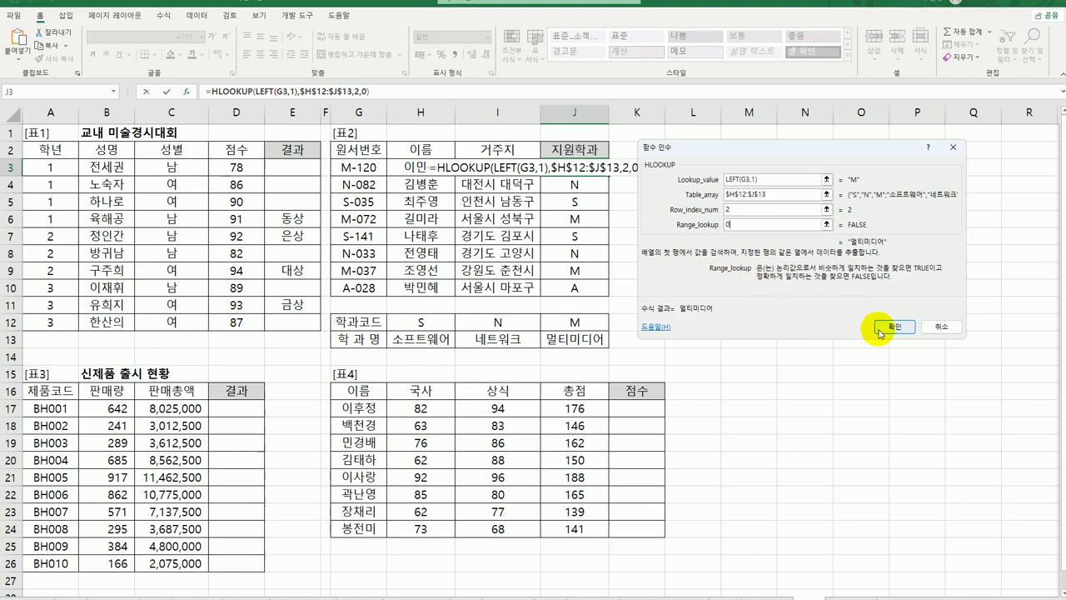
left_click(879, 327)
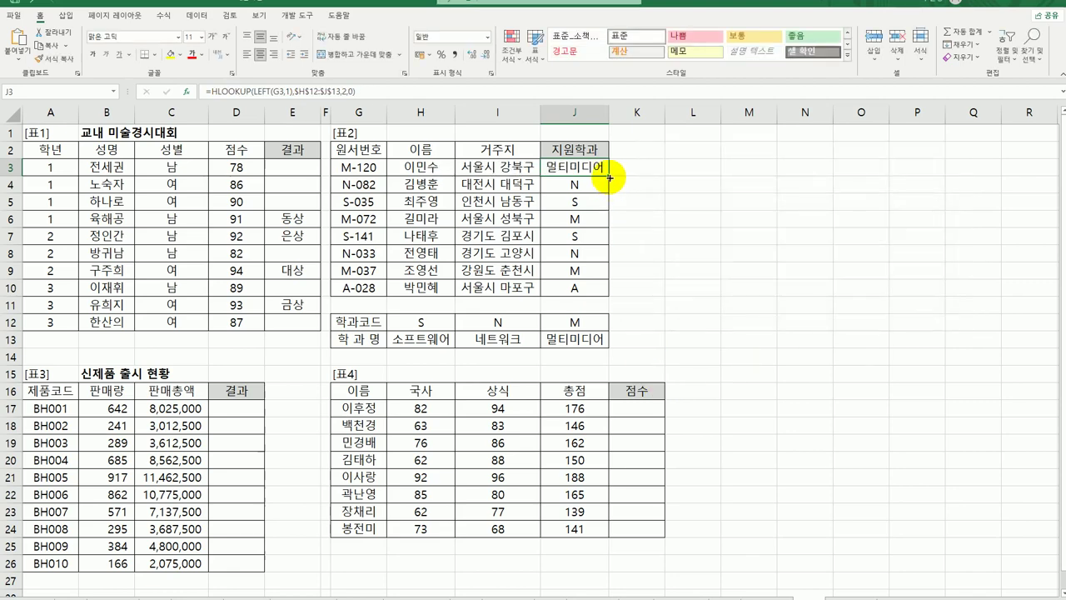
left_click_drag(608, 179, 608, 292)
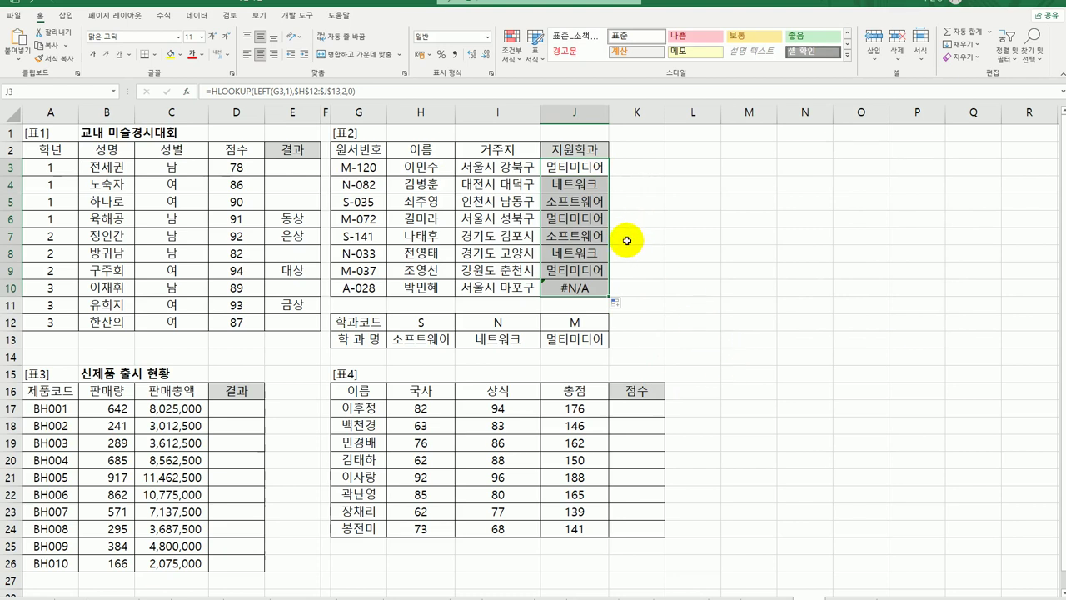
Step: Wrap J3's HLOOKUP formula in an IFERROR function as its value and open the IFERROR arguments
left_click(584, 168)
double_click(584, 168)
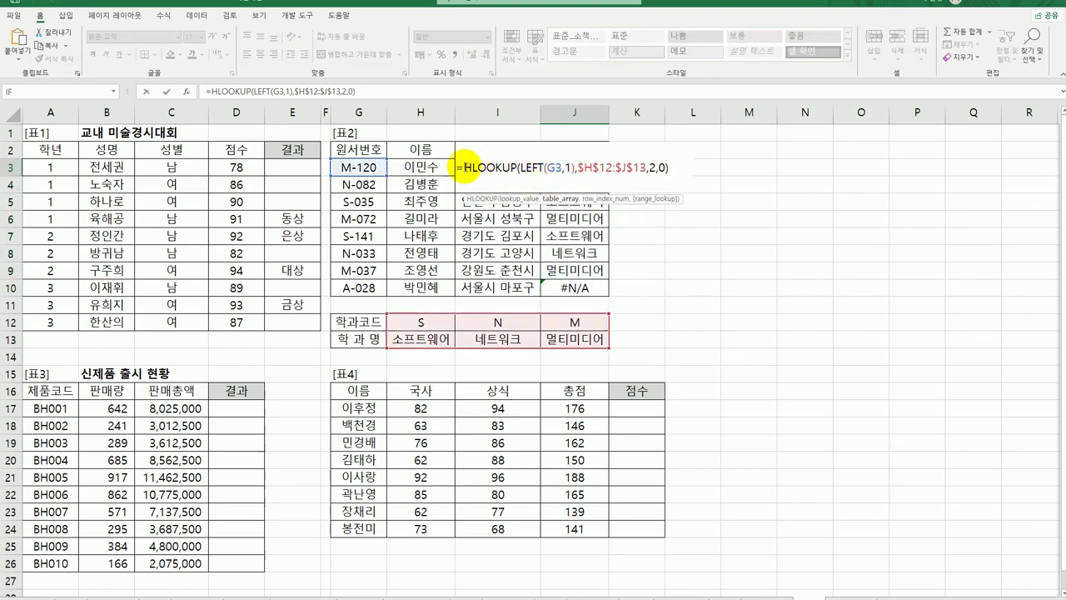
type("IFERROR(")
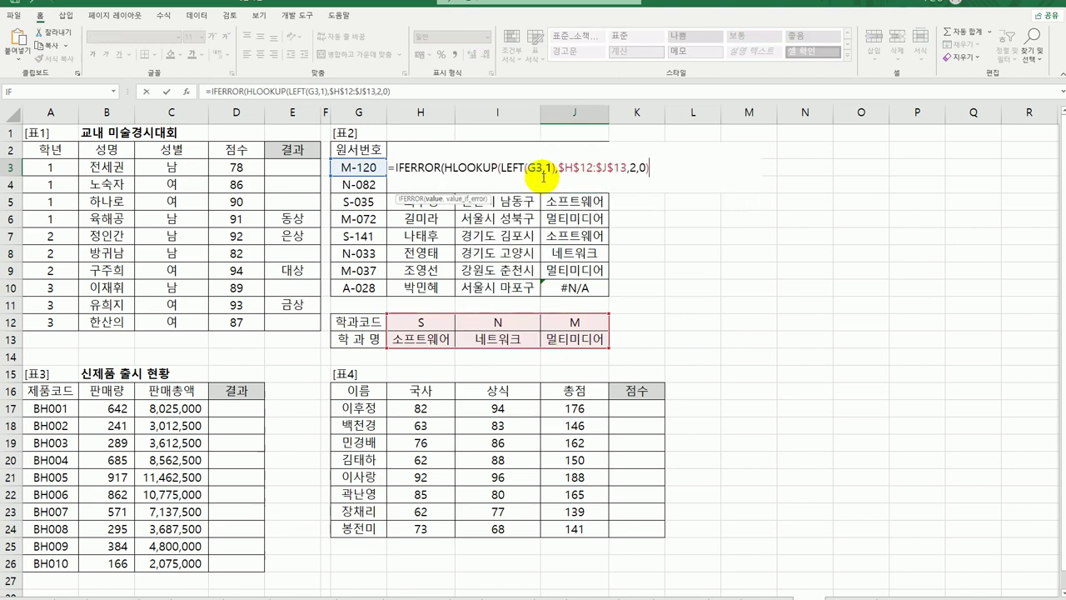
type(",")
key("BackSpace")
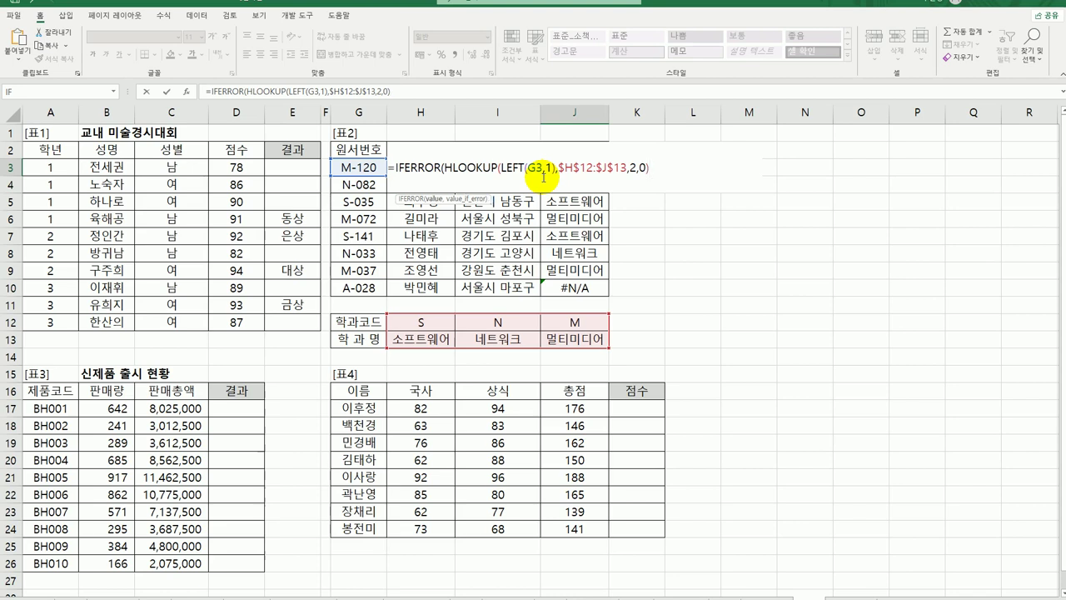
left_click(424, 167)
left_click(186, 95)
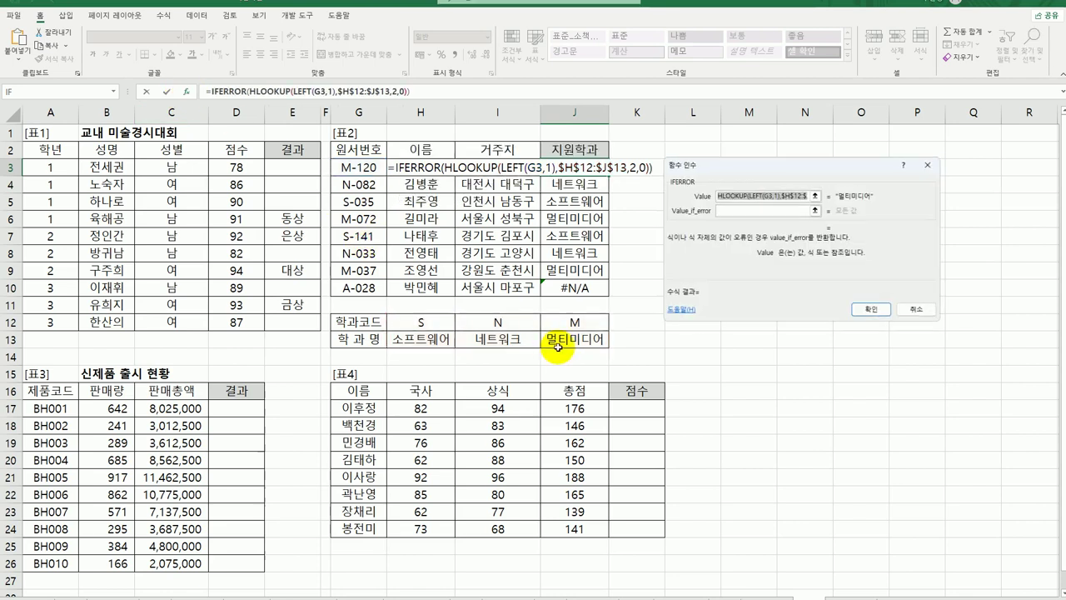
Step: Set IFERROR's error result to "코드오류" and fill the J3 formula down to J10
left_click(727, 213)
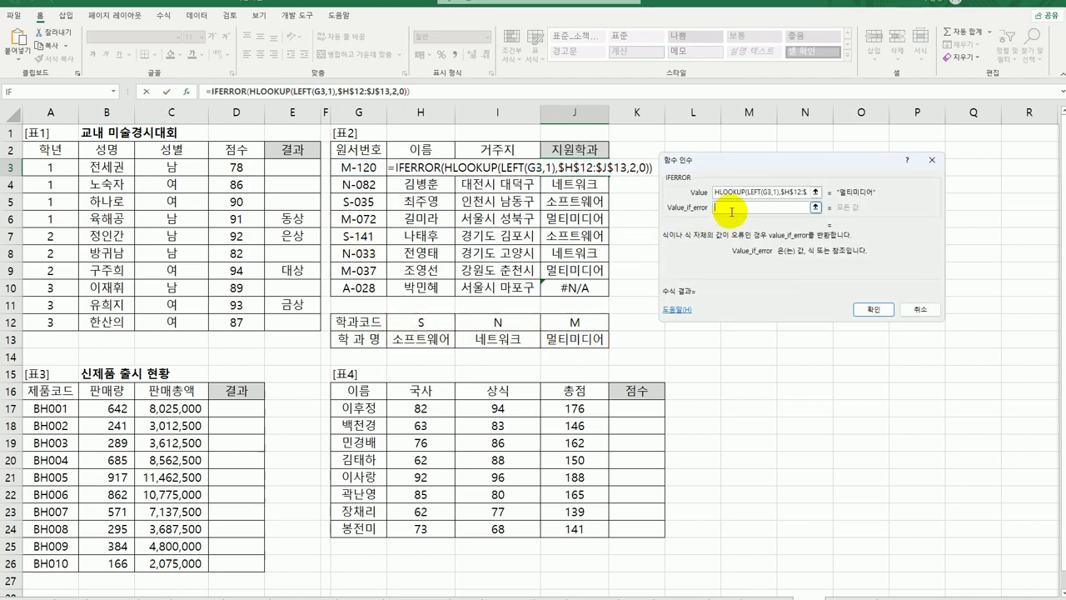
type("zhem")
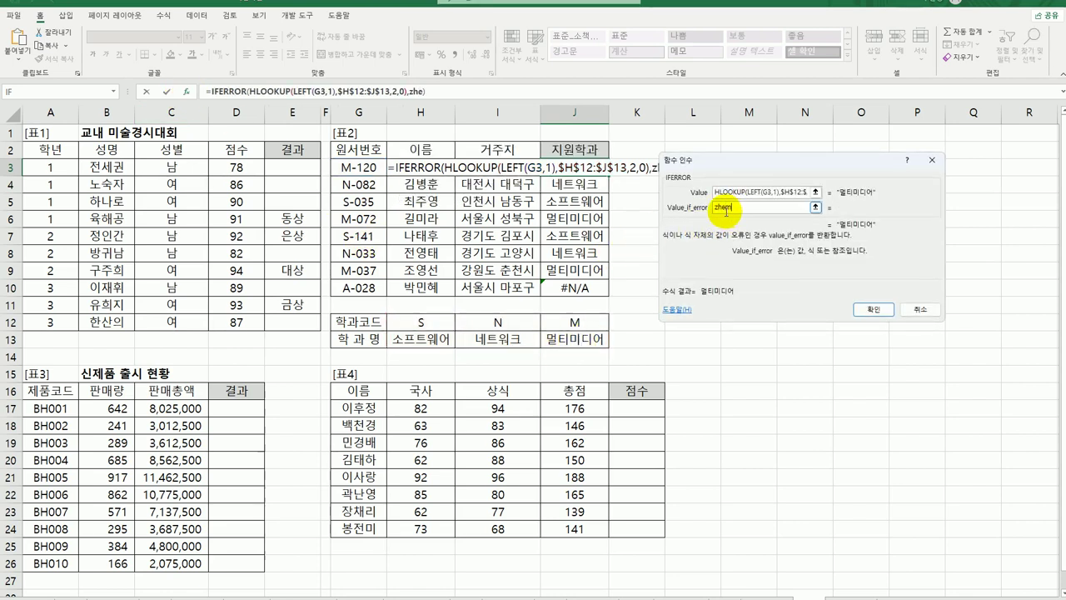
key("BackSpace")
key("BackSpace")
key("BackSpace")
key("BackSpace")
type("ㅋ드오류")
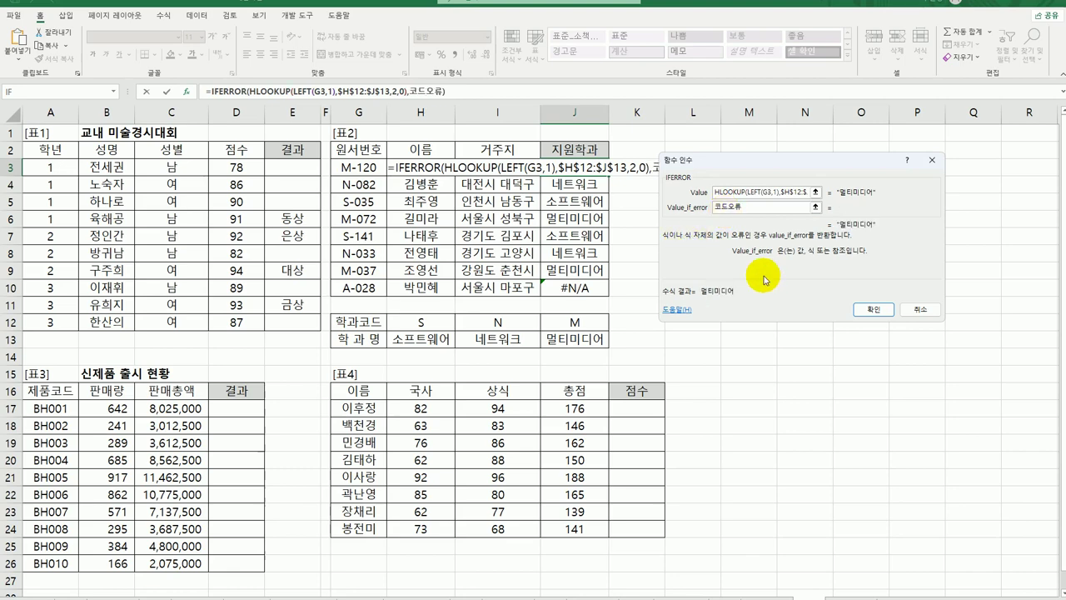
left_click(873, 309)
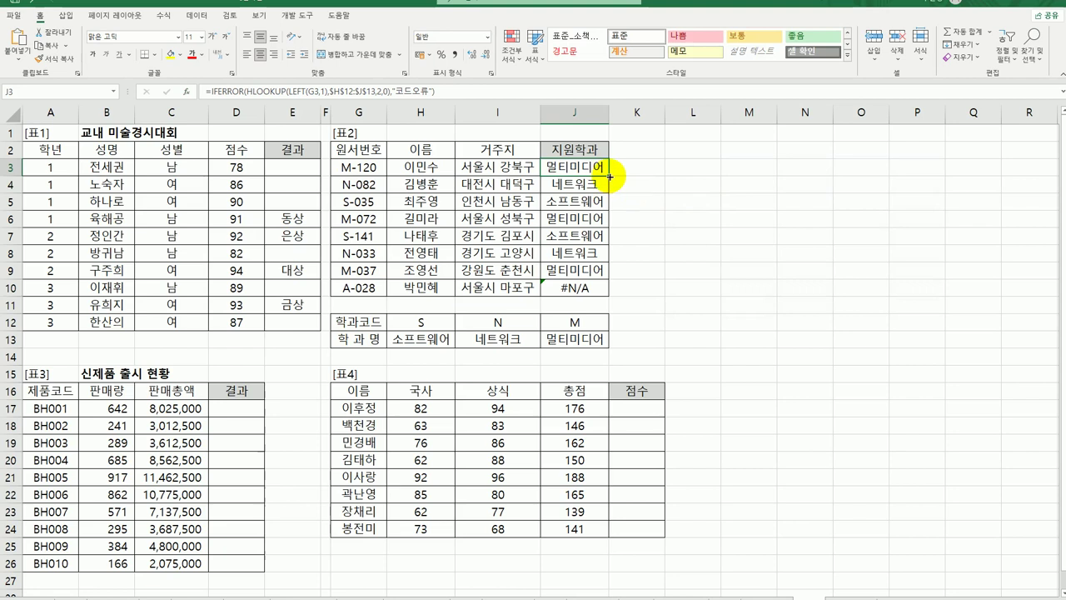
left_click_drag(611, 175, 602, 291)
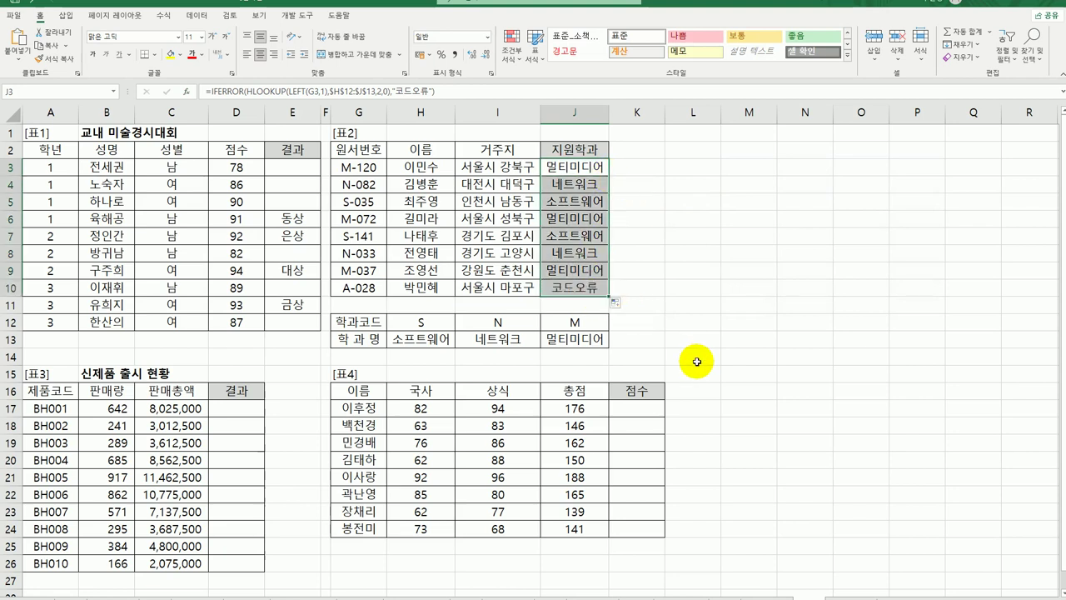
Step: Start a LARGE formula in D17 with the 판매총액 values as the absolute array $C$17:$C$26
left_click(251, 410)
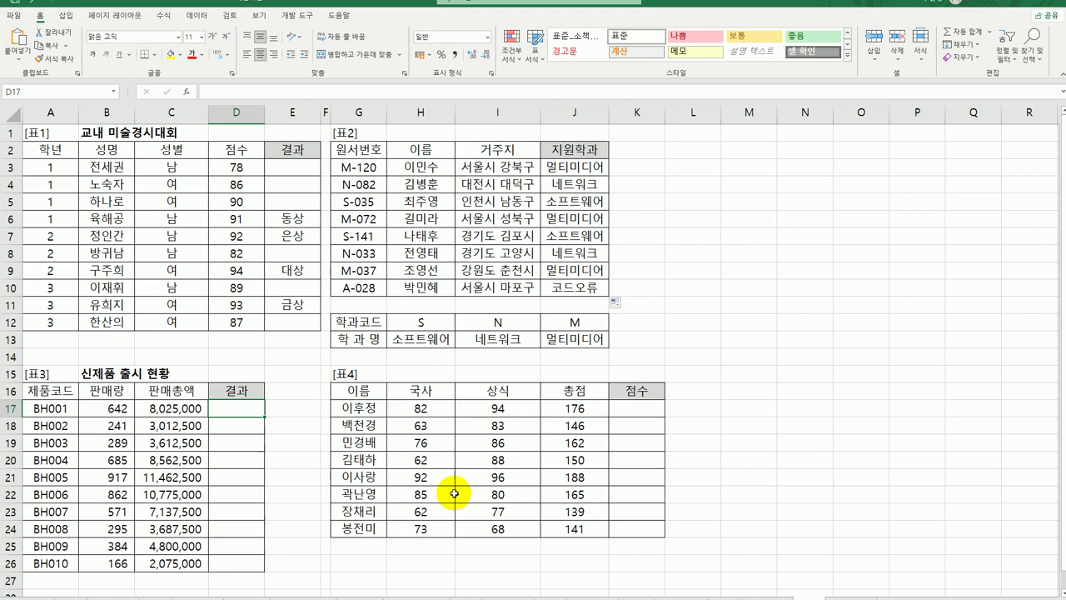
type("=")
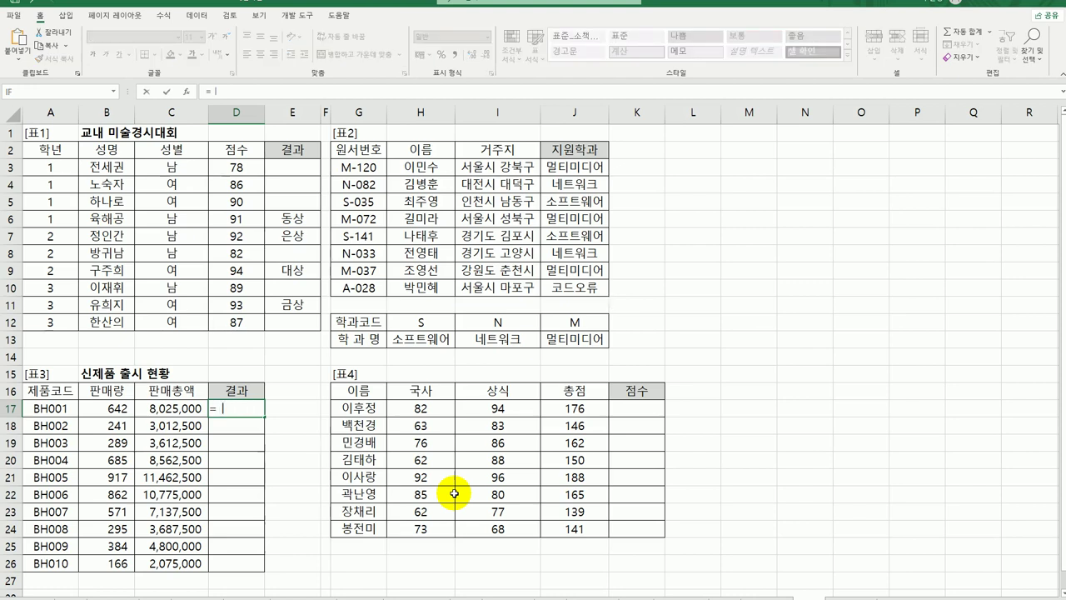
type("lar")
key("Tab")
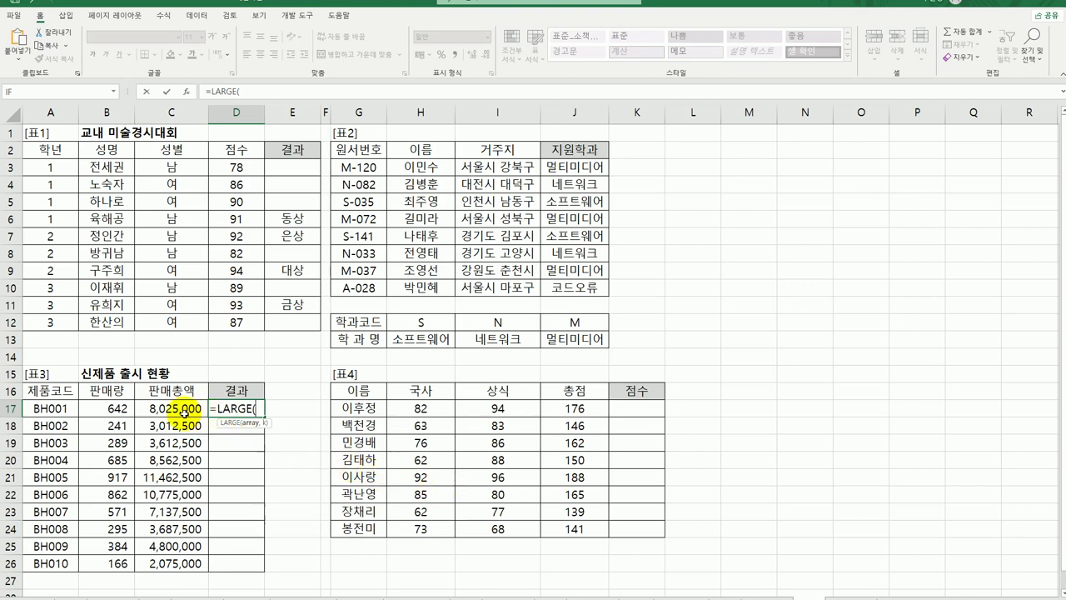
left_click_drag(183, 409, 178, 568)
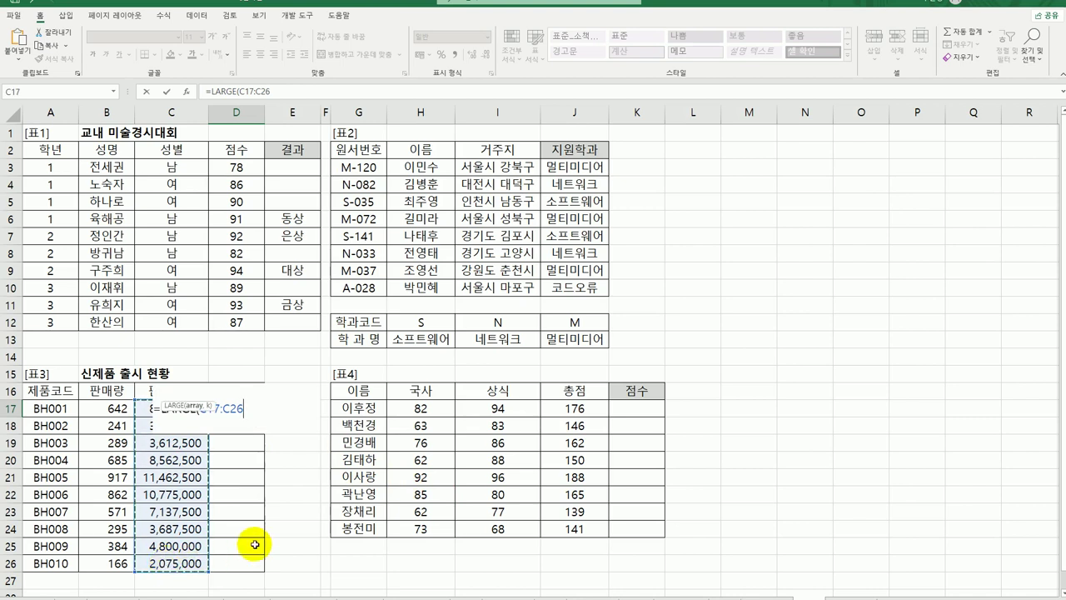
key("F4")
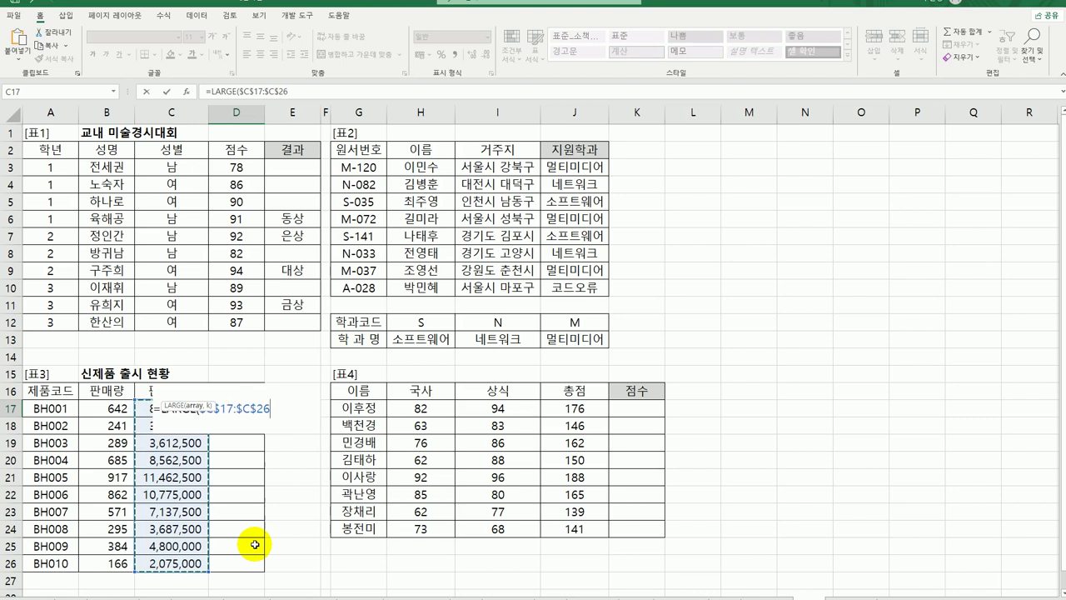
Step: Set LARGE's k to 5 and fill the D17 formula down to D26
type(",")
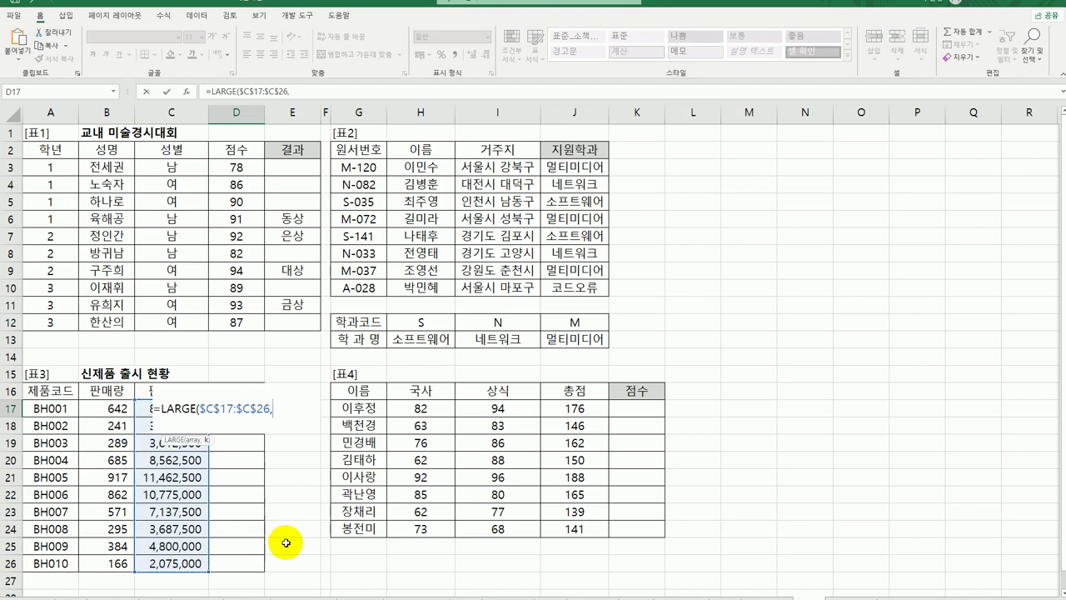
type("5")
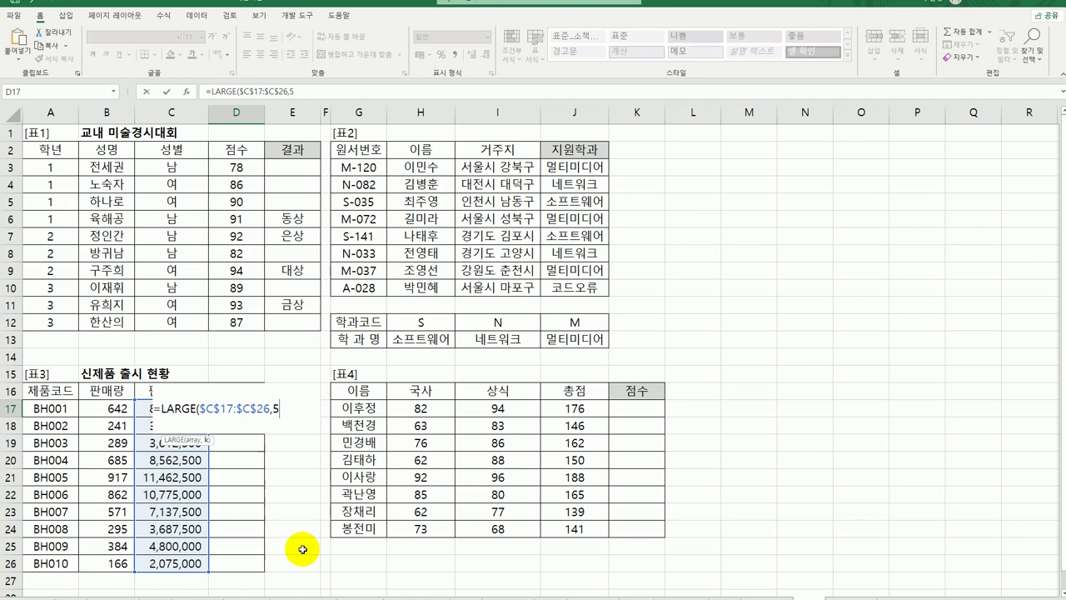
key("Return")
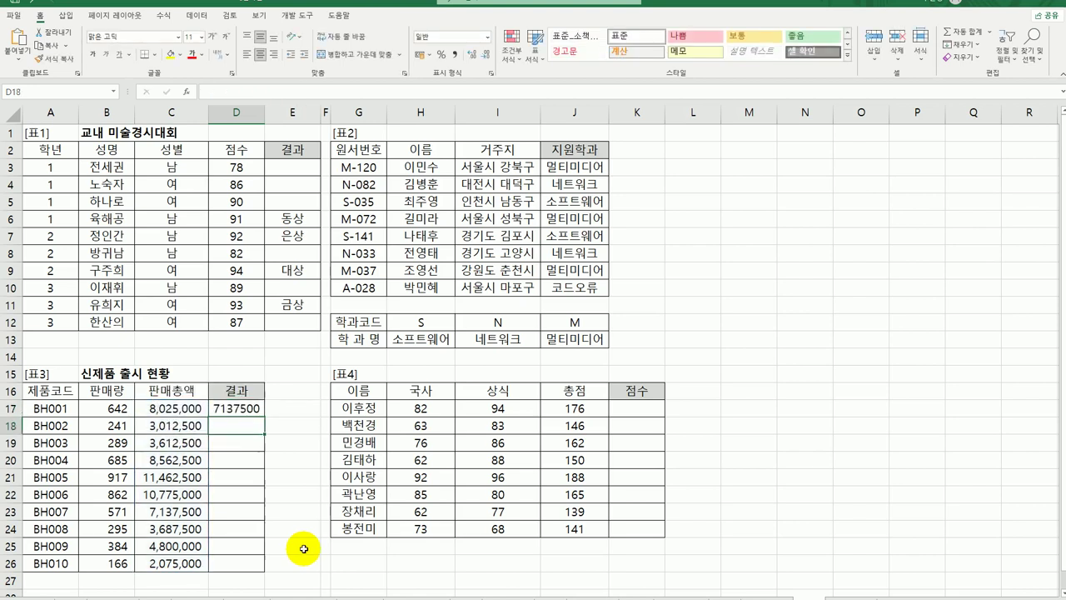
left_click(239, 407)
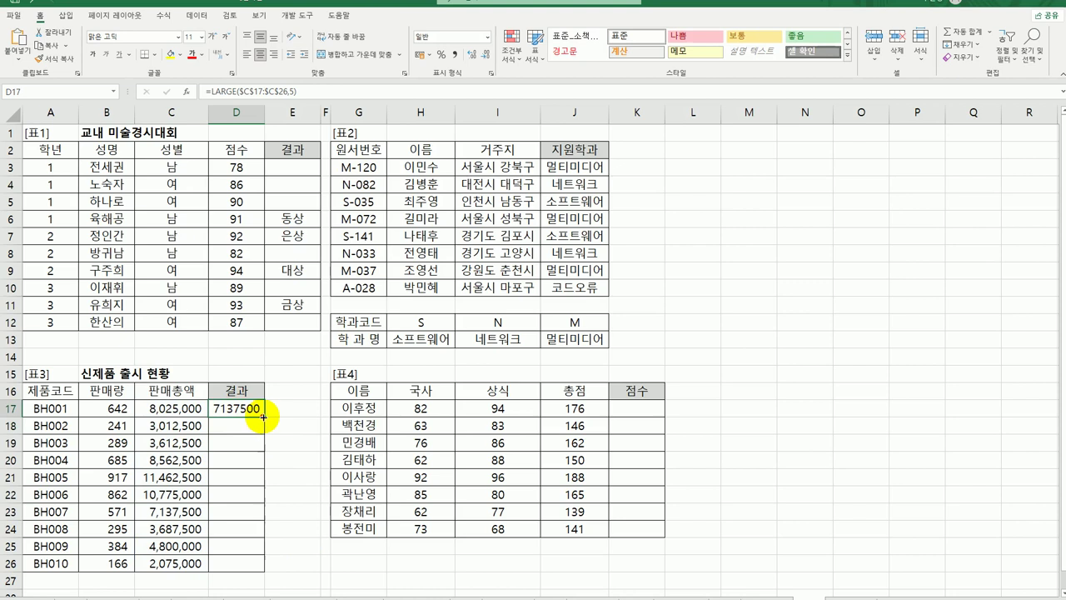
left_click_drag(262, 416, 249, 569)
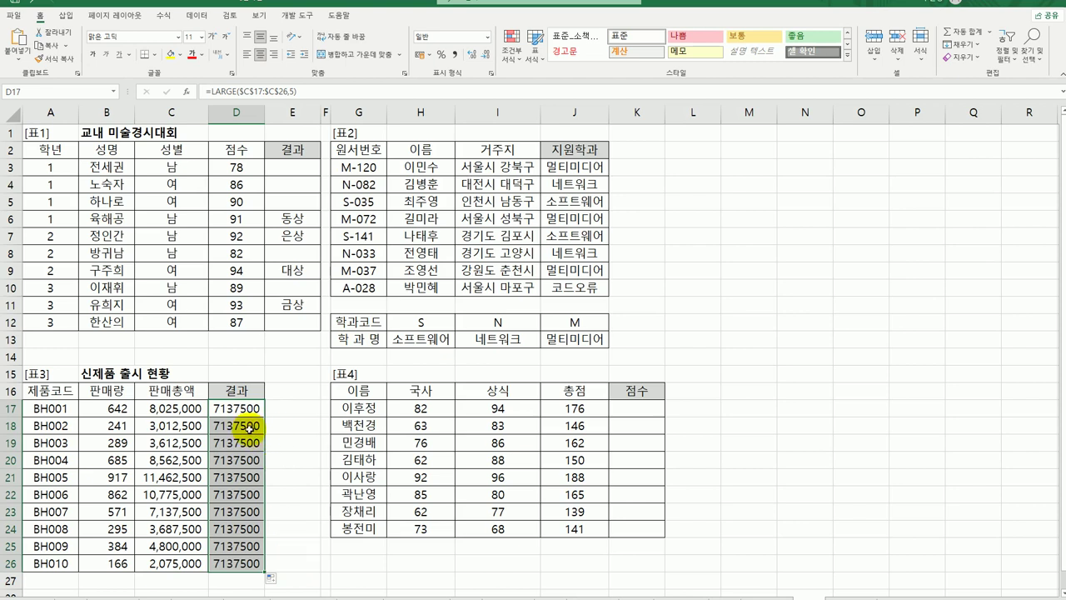
Step: Wrap D17's LARGE formula in an IF function with the logical test LARGE($C$17:$C$26,5)<=C17
left_click(237, 408)
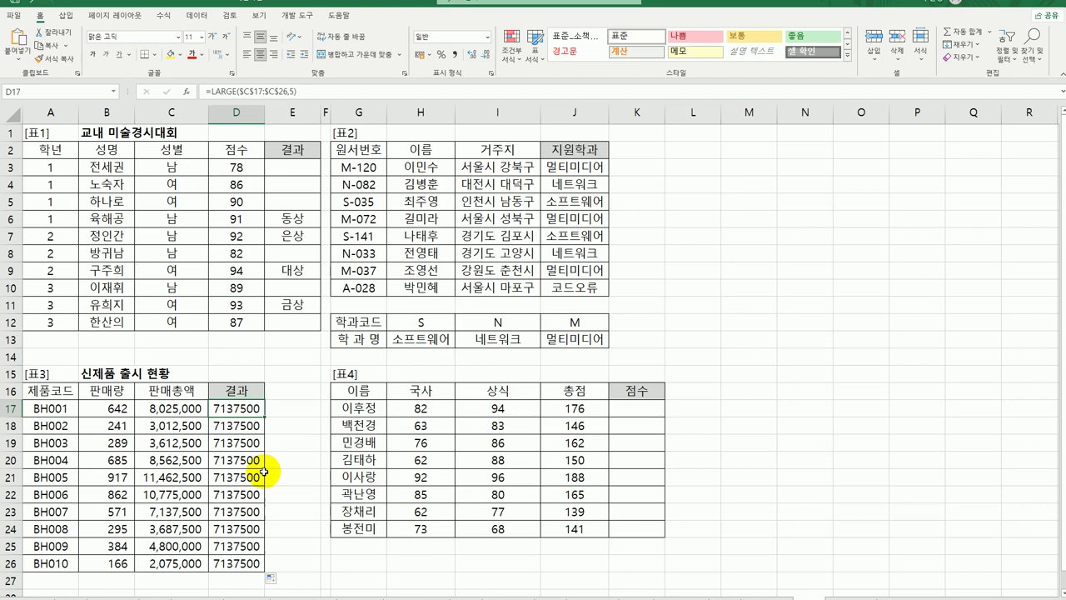
double_click(231, 410)
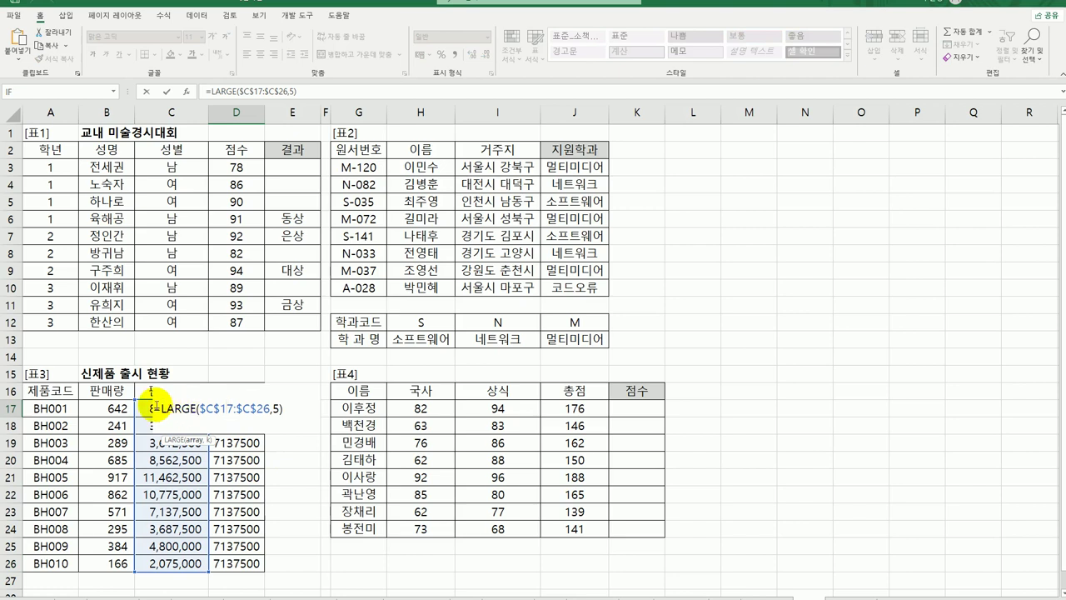
type("IF(")
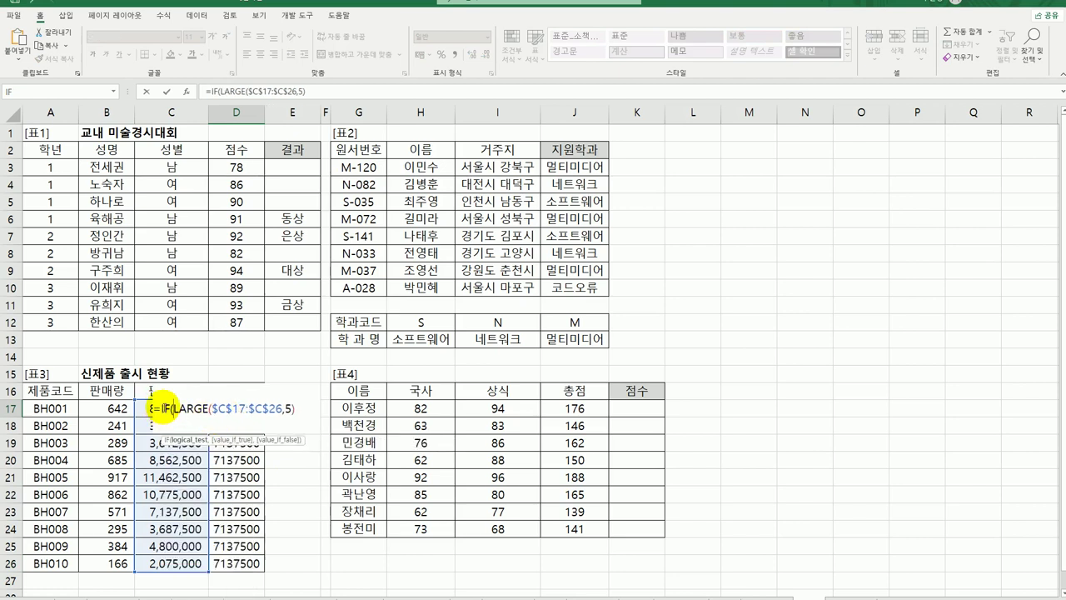
left_click(164, 408)
left_click(186, 93)
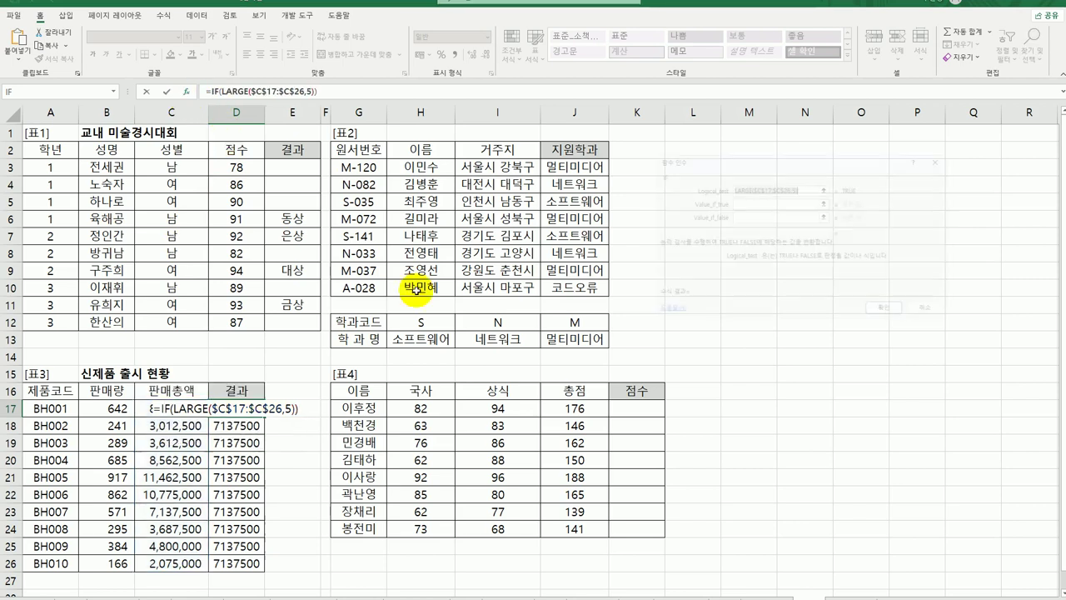
left_click(802, 184)
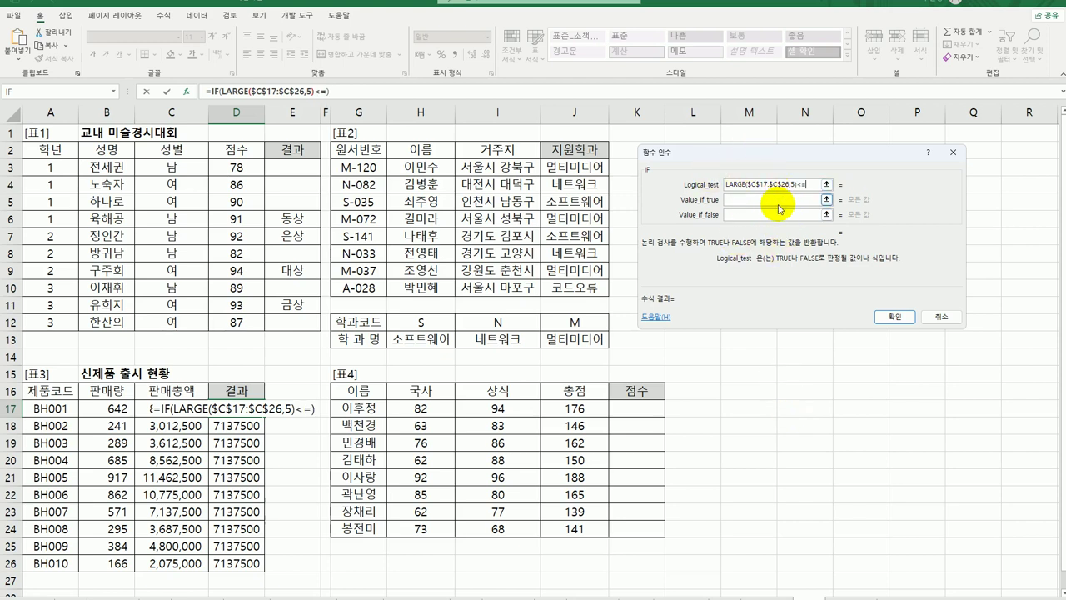
left_click(153, 408)
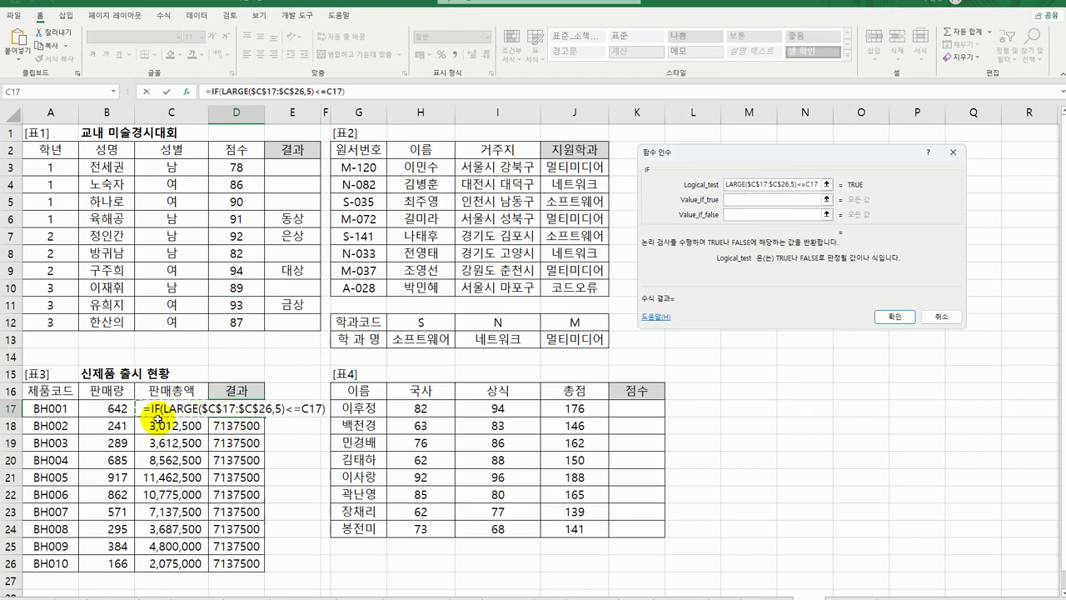
Step: Set IF's true result to "재생산" and its false result to "생산중단"
left_click(747, 199)
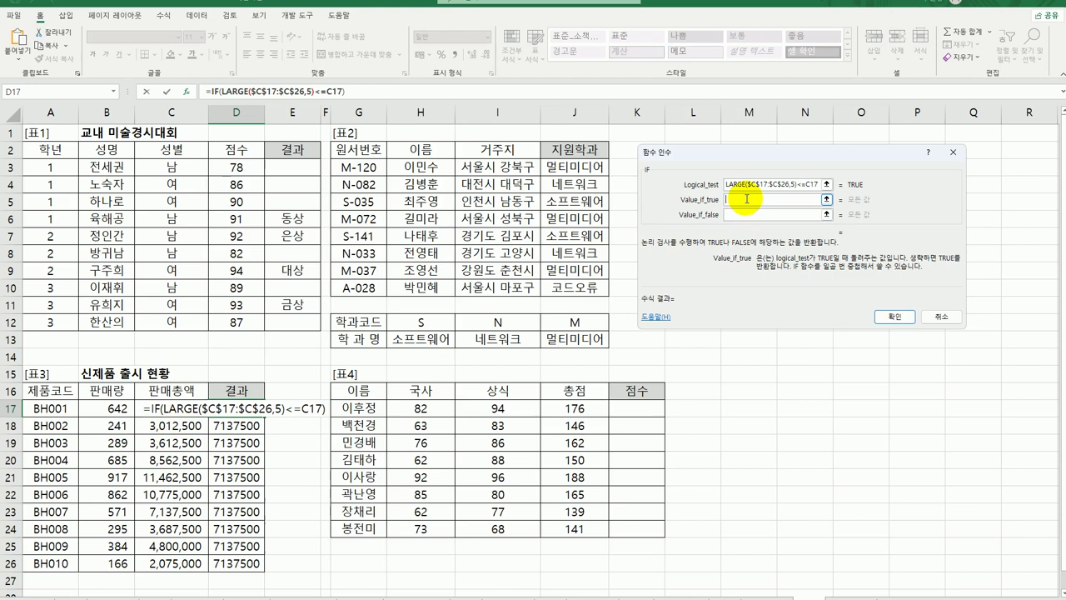
type("재새")
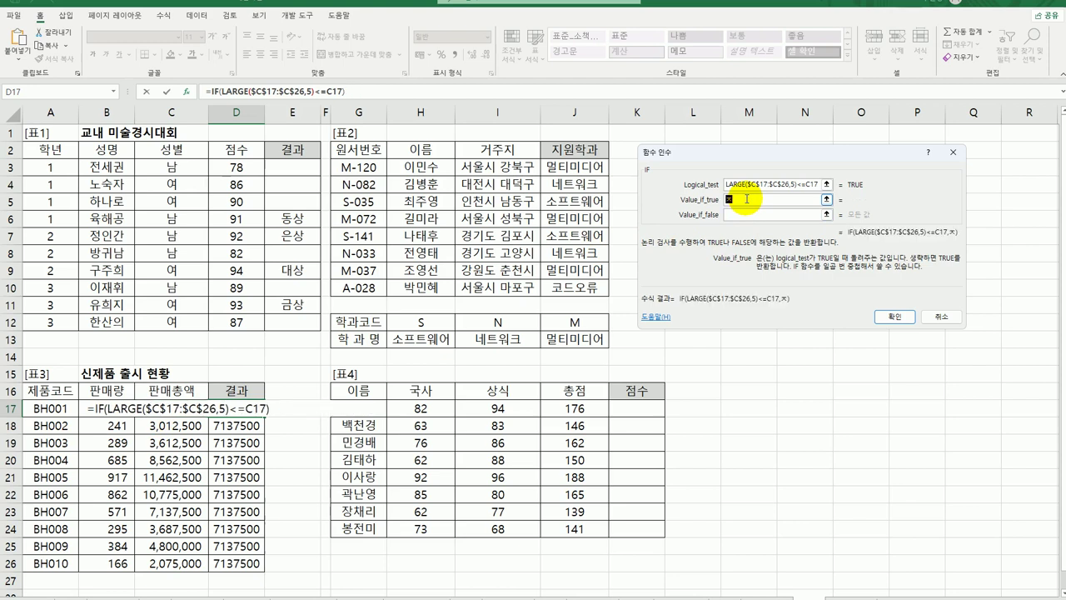
type("생산")
key("Tab")
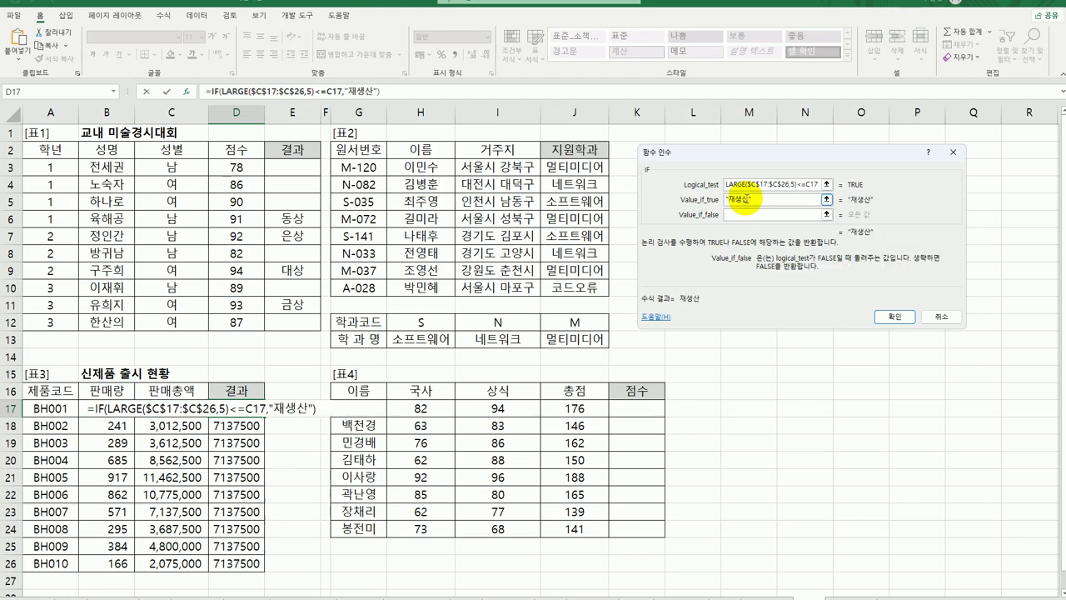
type("생산중단")
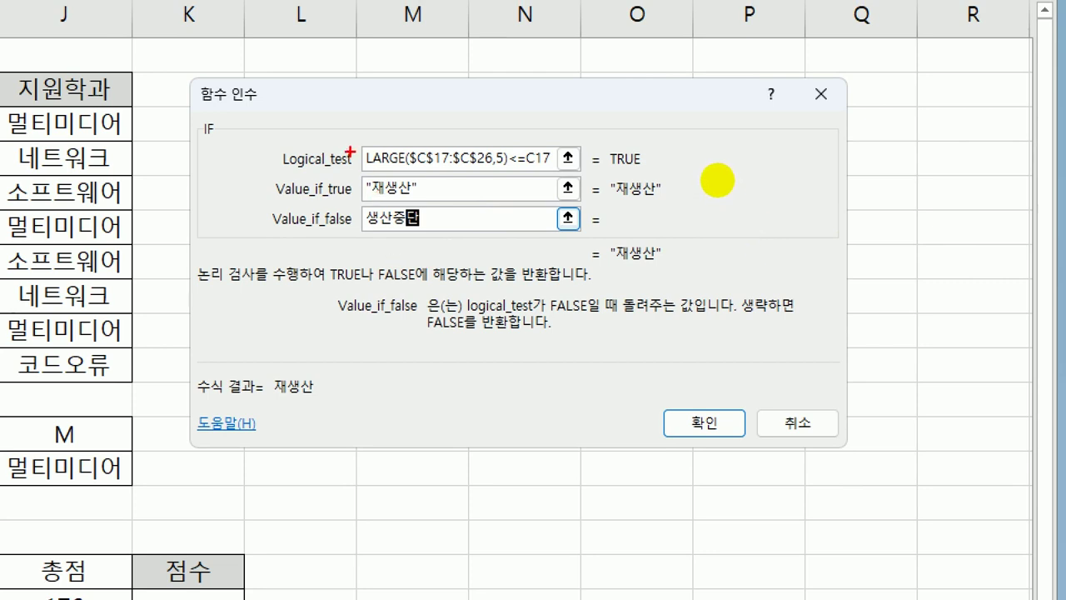
left_click_drag(370, 177, 491, 177)
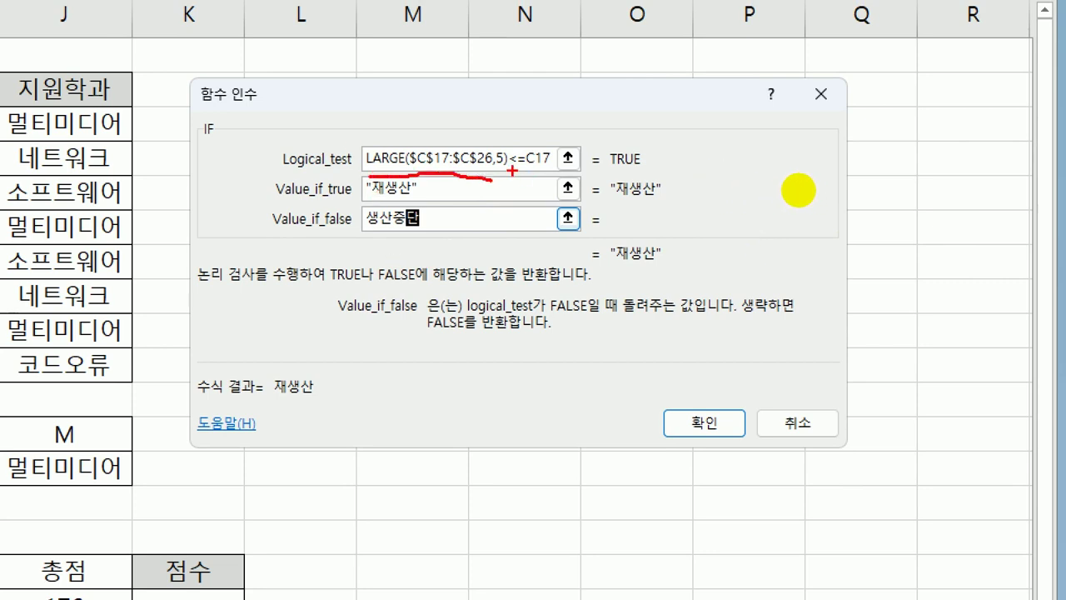
left_click_drag(512, 171, 548, 175)
left_click(432, 194)
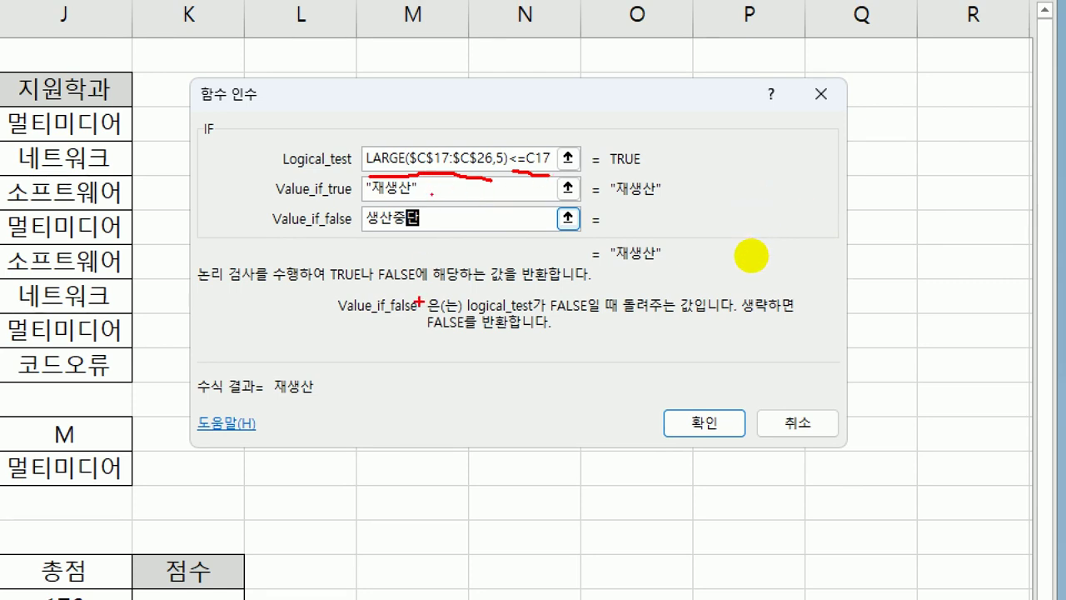
left_click(432, 233)
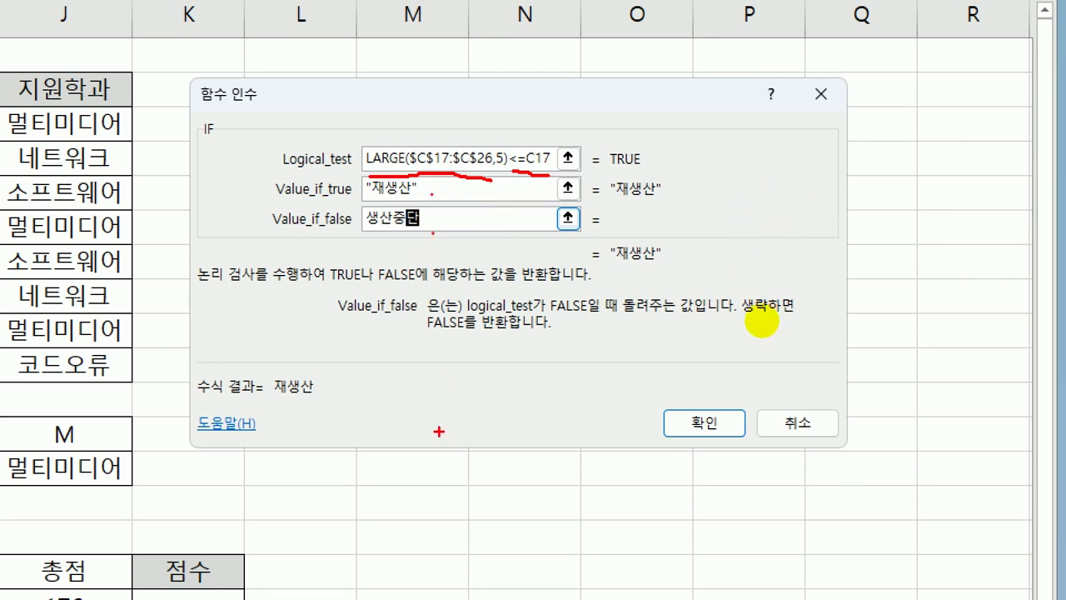
key("Escape")
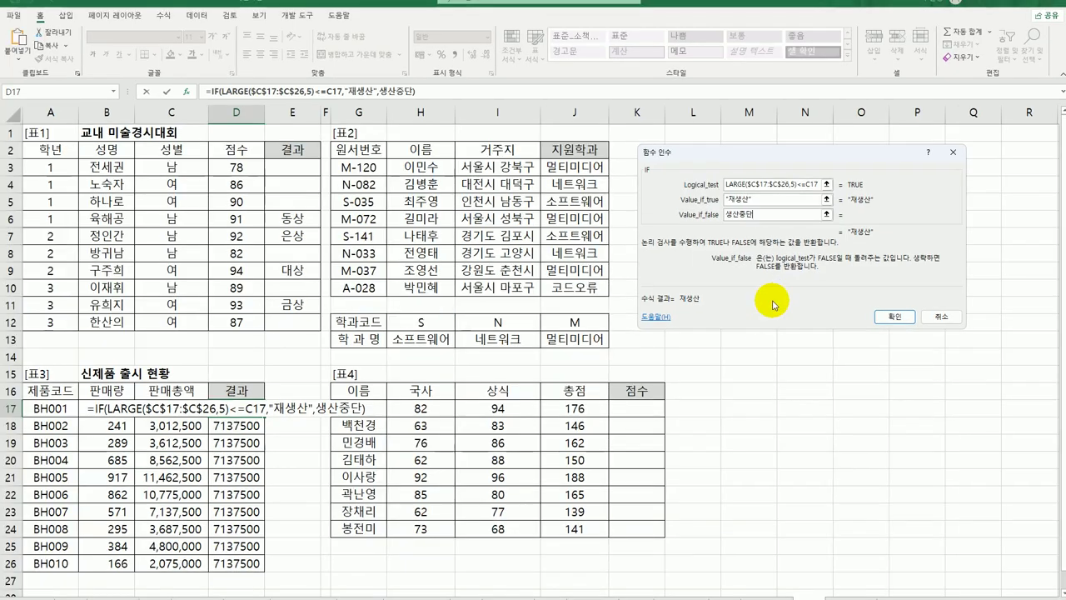
Step: Confirm the IF arguments and fill the D17 formula down to D26
left_click(910, 322)
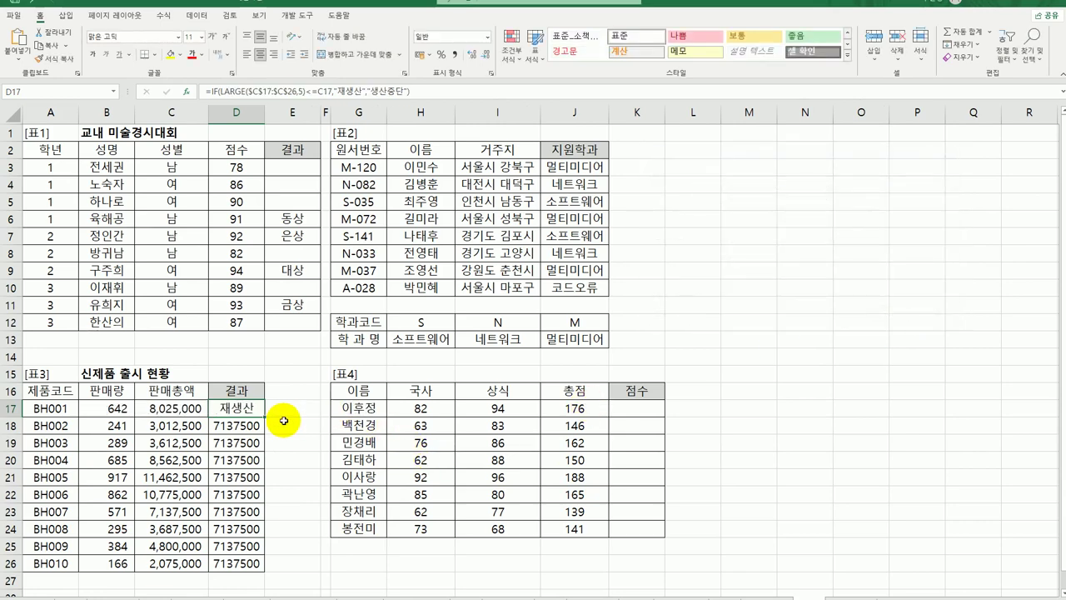
left_click_drag(264, 415, 275, 566)
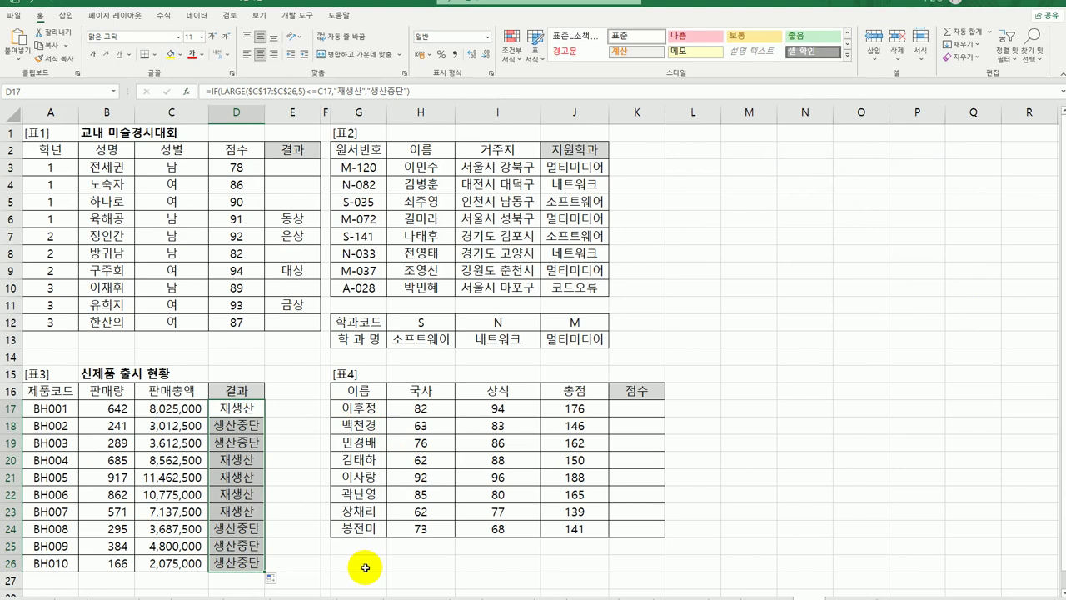
Step: Enter =MAX($J$17:$J$24) in K17 to get the highest 총점 in 표4
left_click(635, 408)
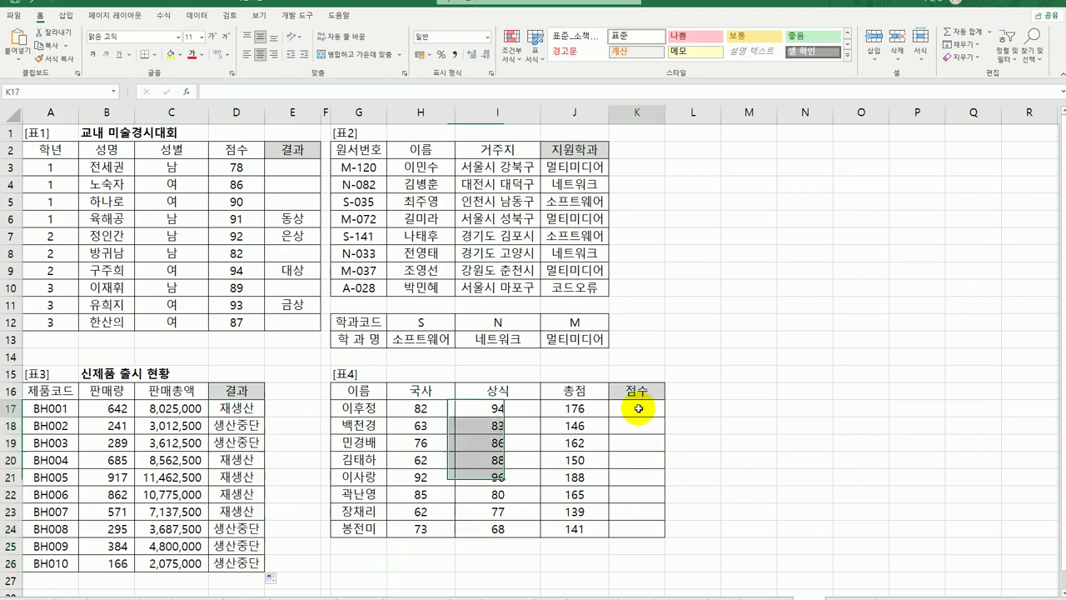
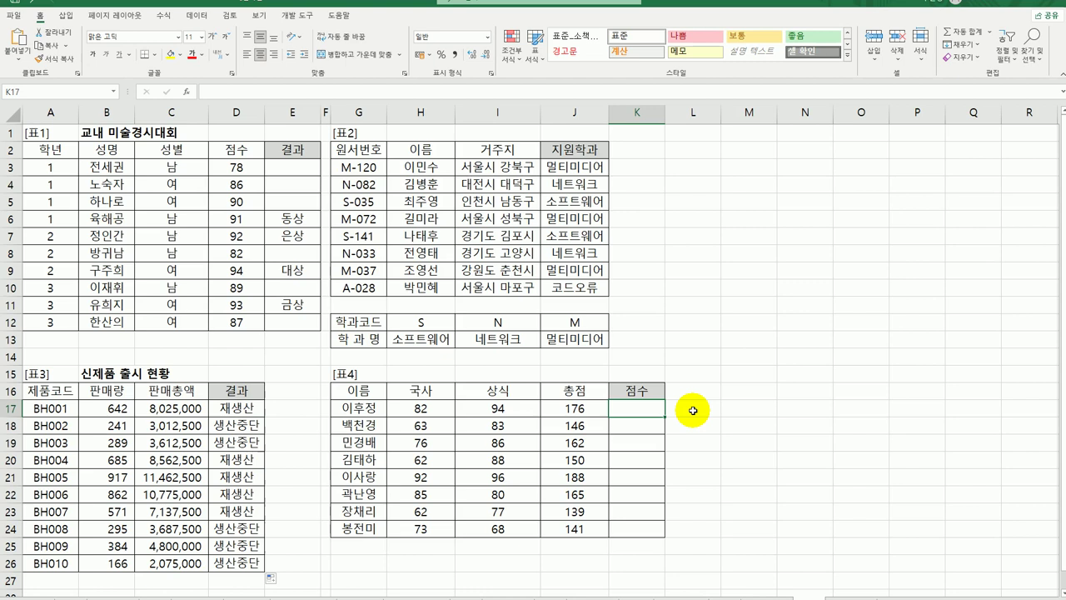
type("=")
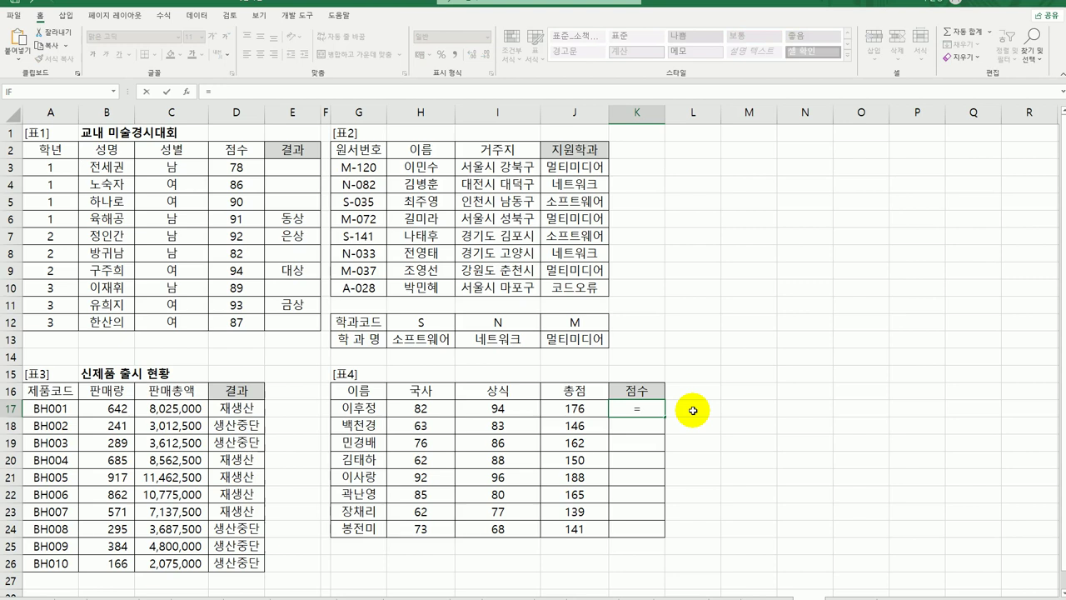
type("max")
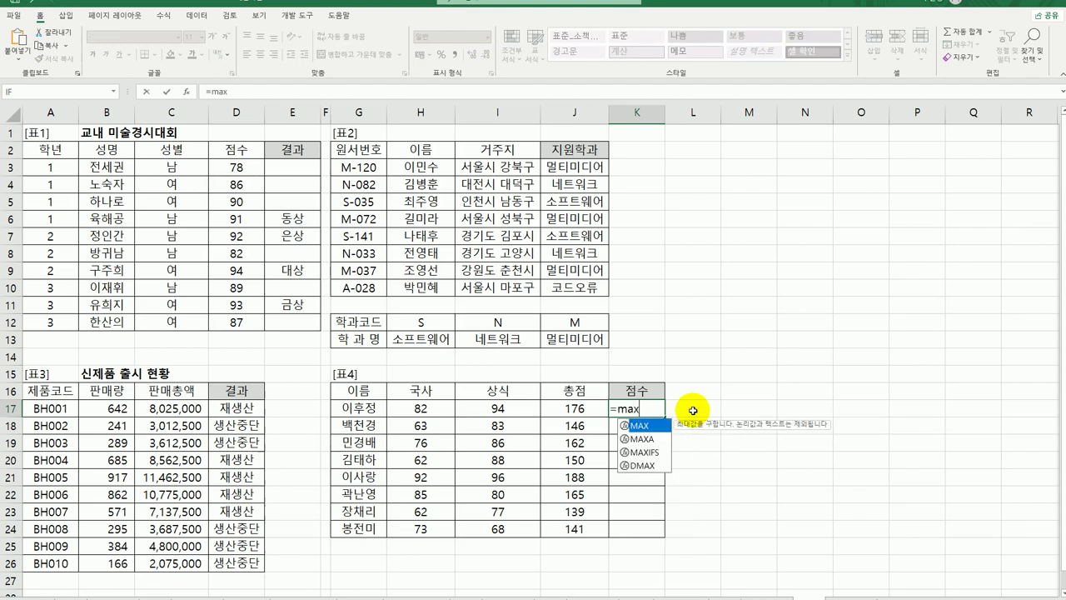
key("Tab")
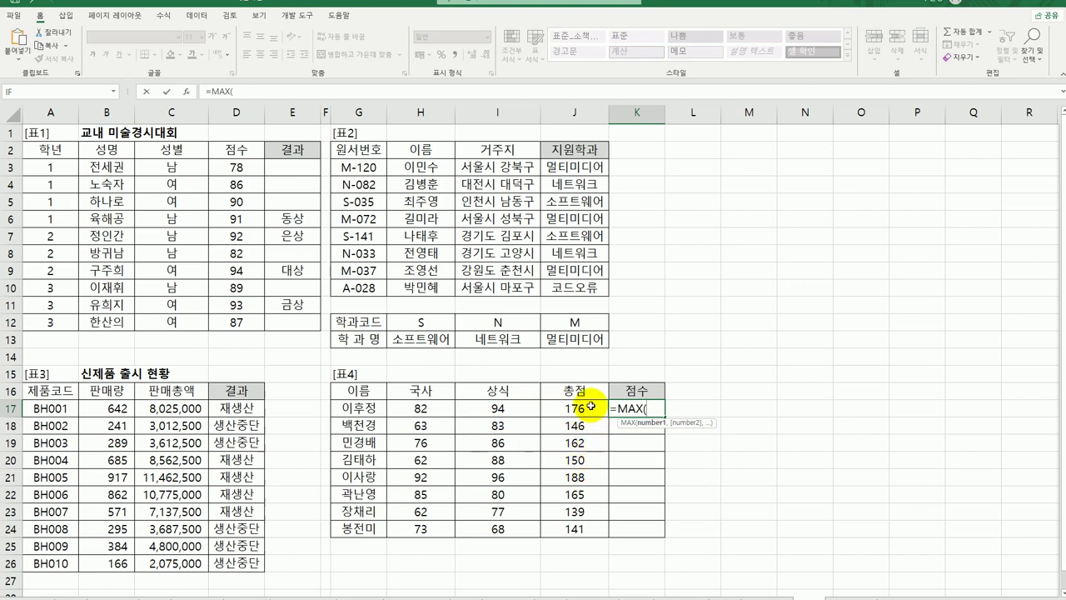
left_click_drag(591, 405, 574, 528)
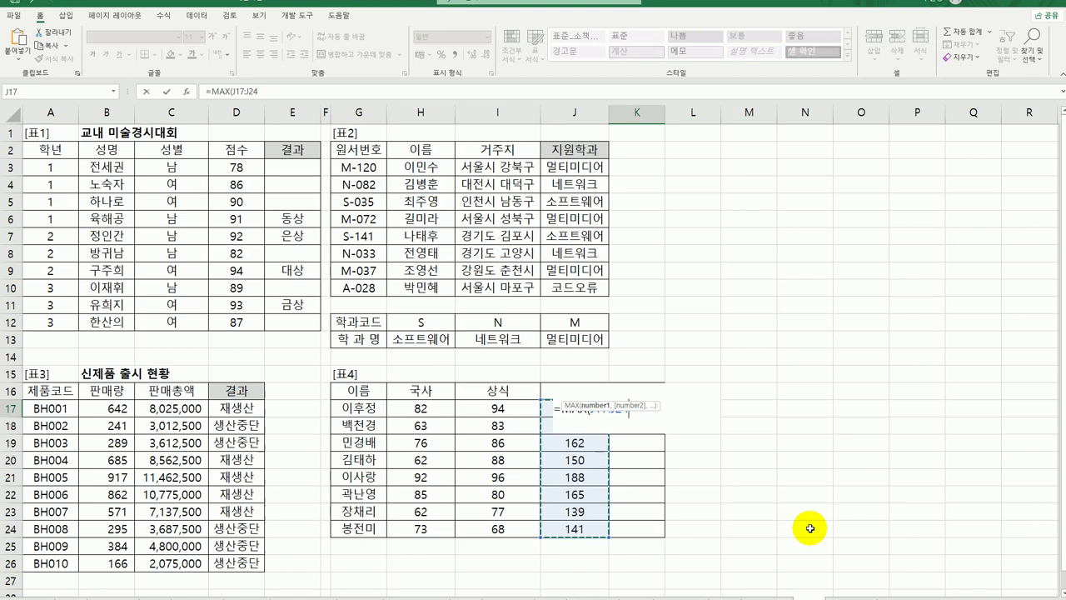
key("F4")
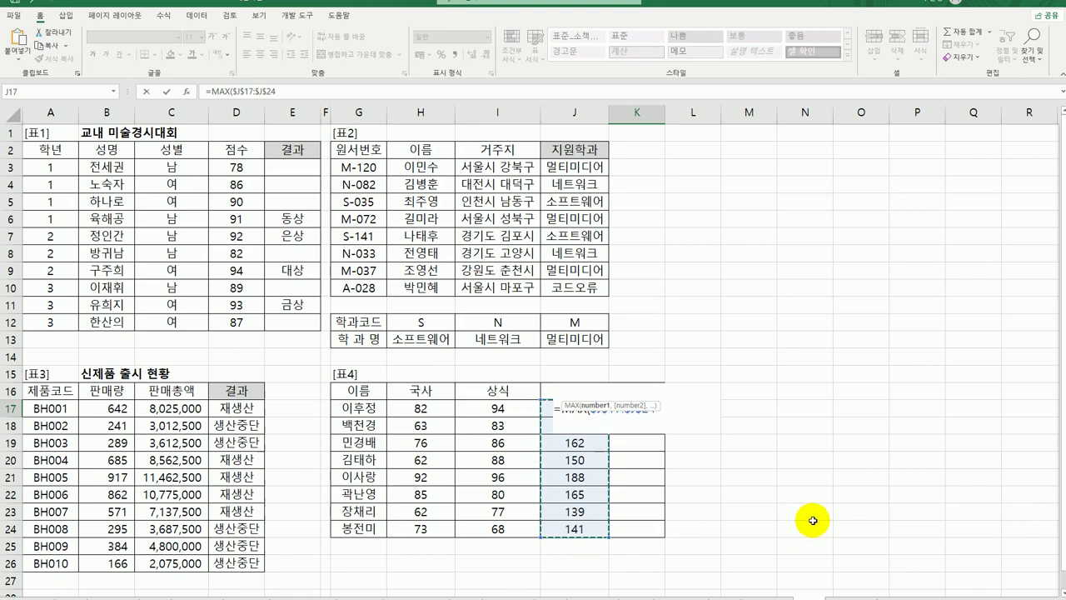
type(")")
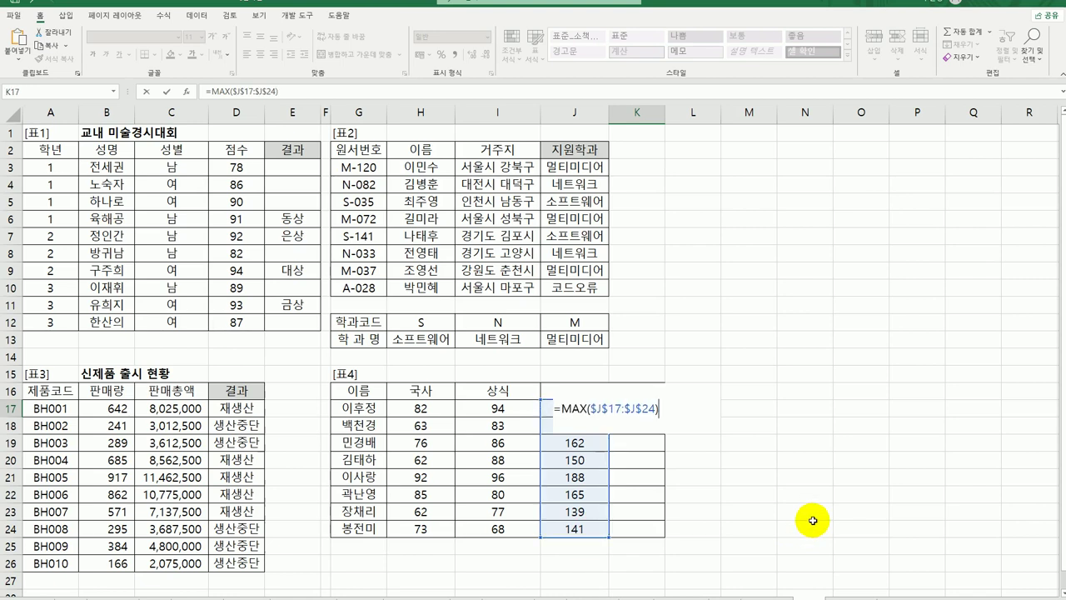
key("Return")
left_click(641, 410)
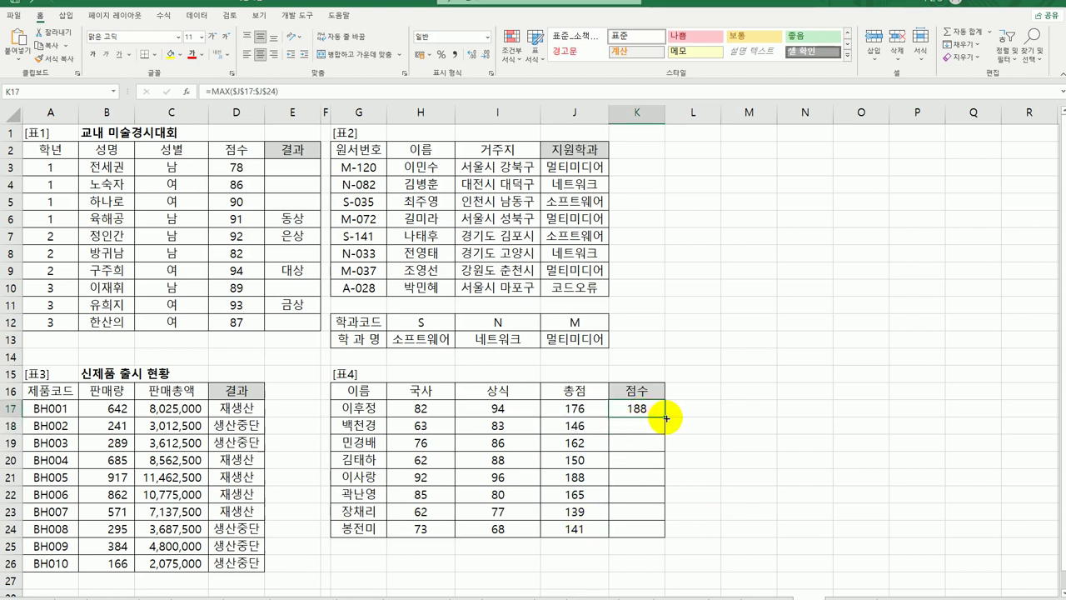
Step: Fill K17's MAX formula down to K24 in 표4's 점수 column
left_click_drag(666, 418, 665, 537)
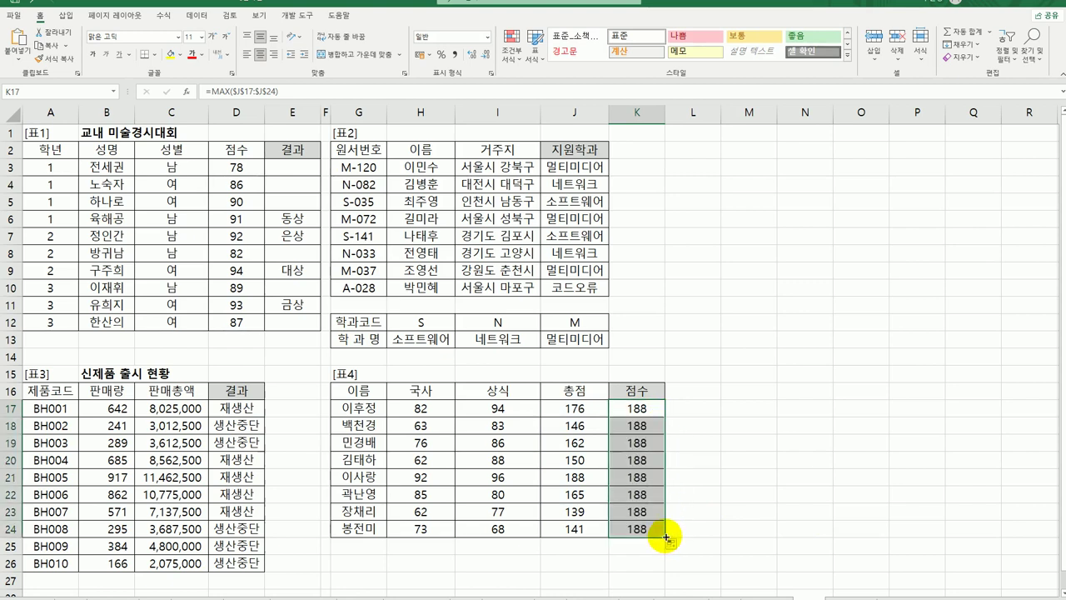
left_click(648, 411)
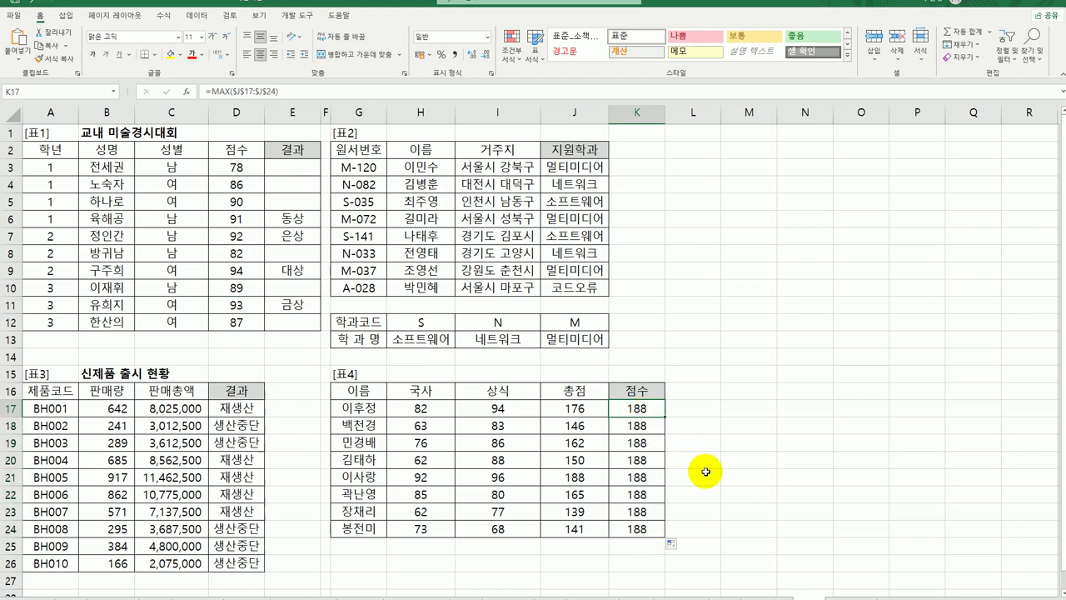
Step: Wrap K17's MAX formula in an IF function with the logical test MAX($J$17:$J$24)=J17
double_click(639, 409)
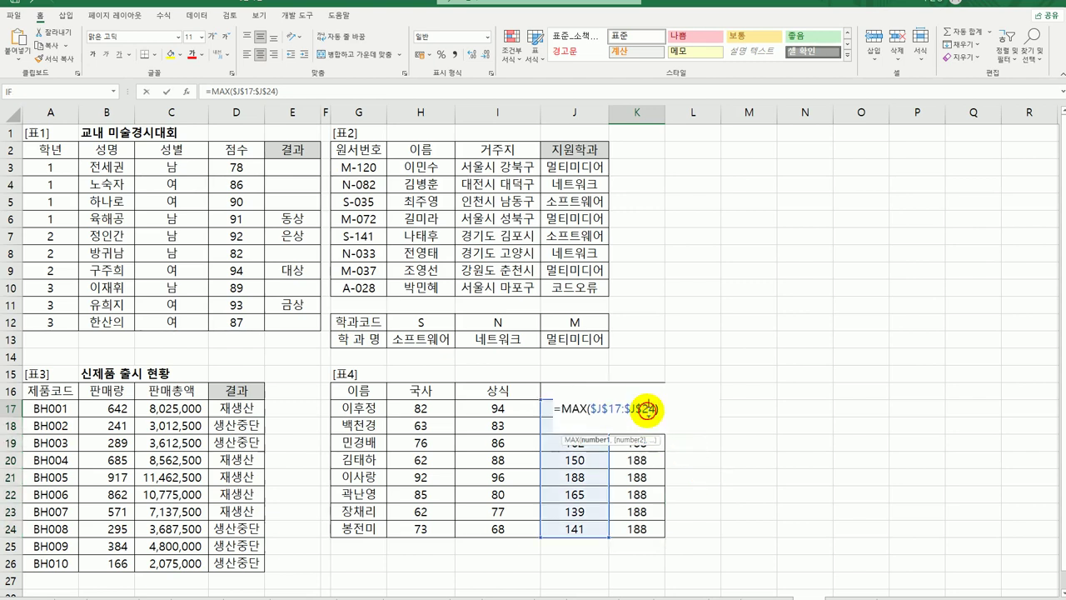
left_click(561, 408)
type("IF(")
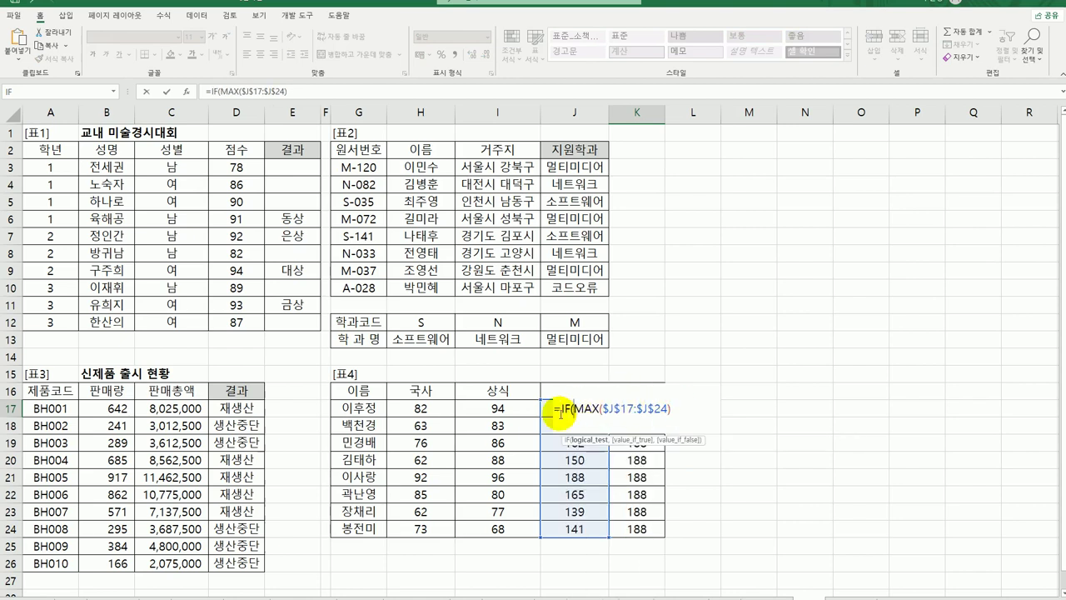
left_click(186, 90)
left_click(796, 188)
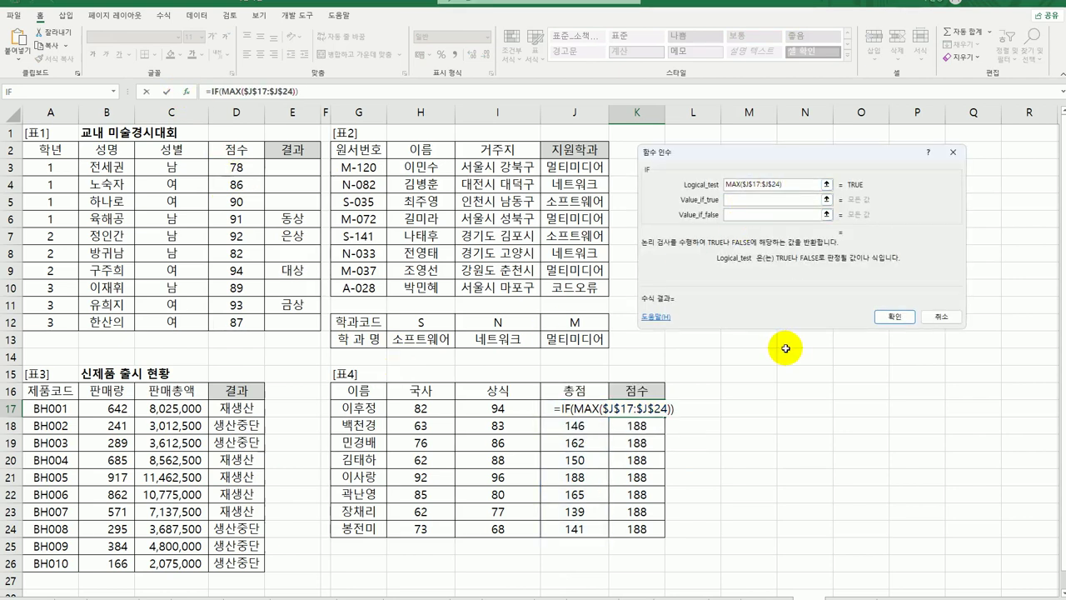
type("=")
left_click(573, 407)
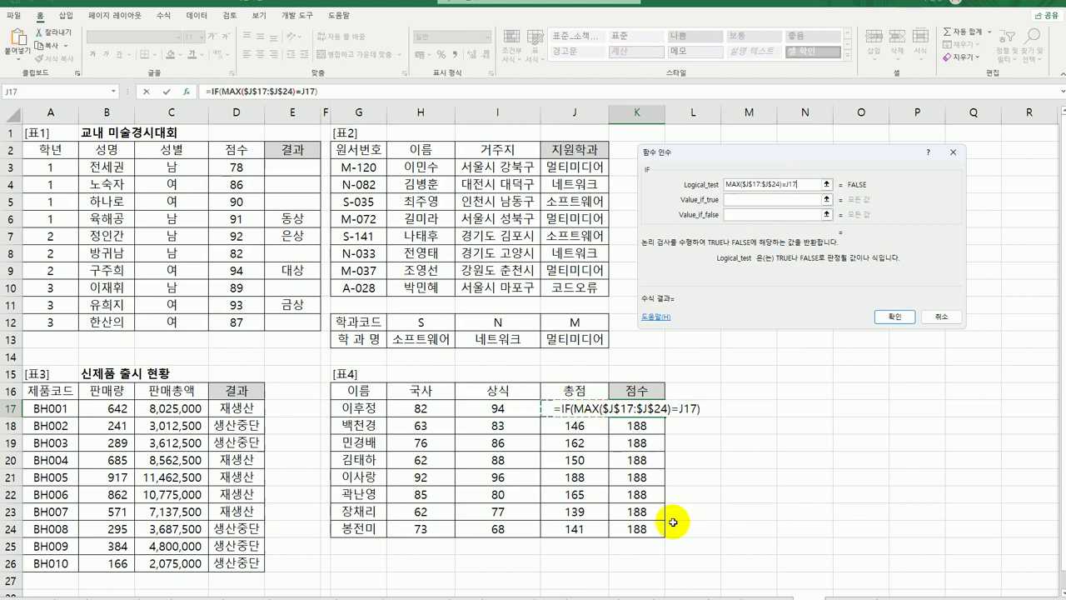
Step: Set IF's true result to "최고점수" and copy its logical test for reuse
left_click(745, 200)
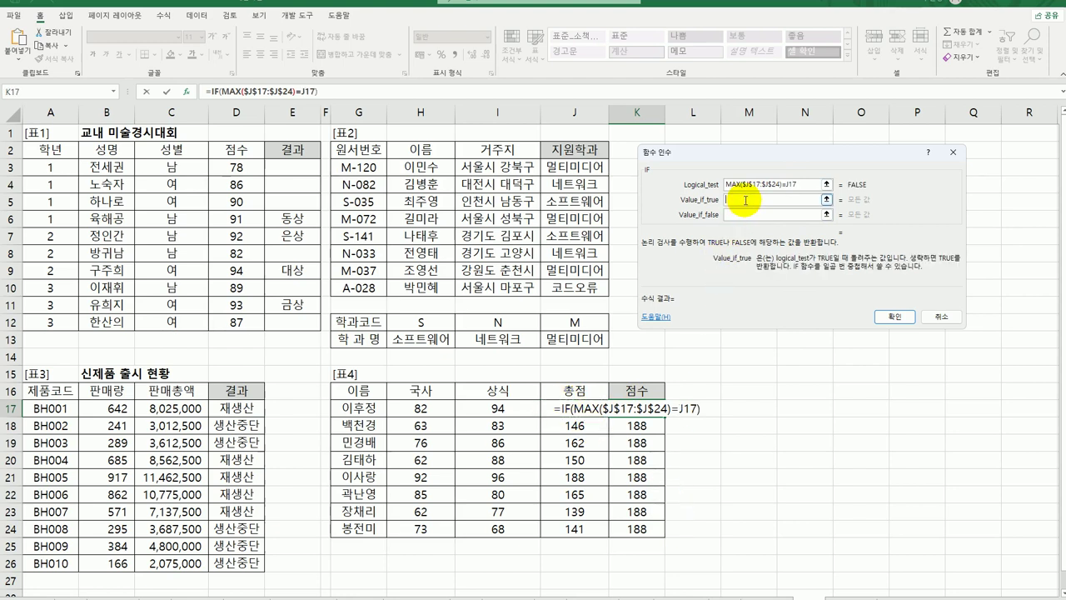
type("최")
type("고점ㅅ")
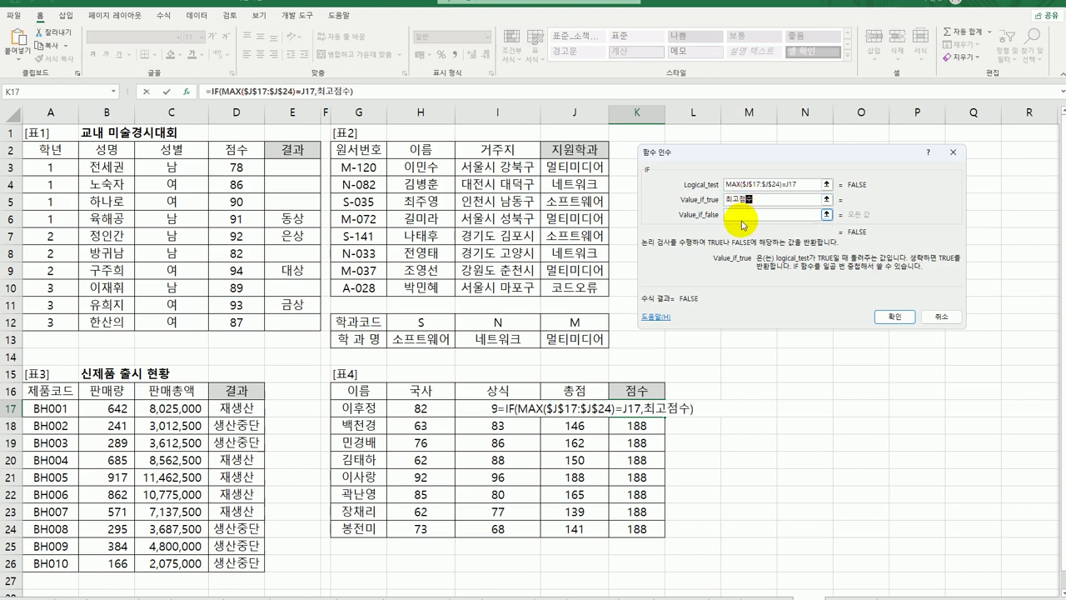
left_click(806, 184)
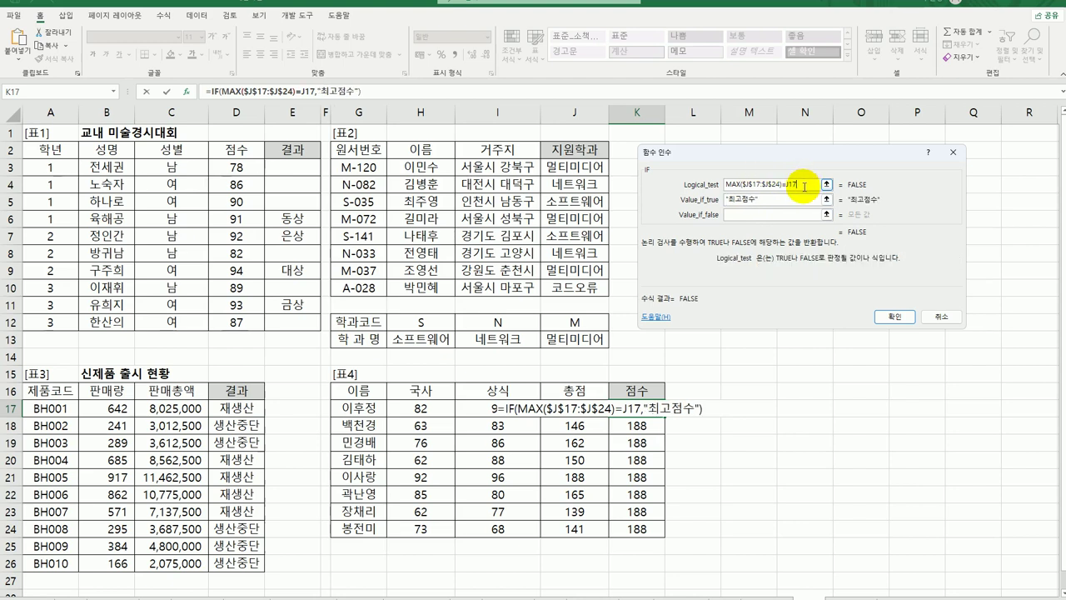
left_click_drag(805, 185, 688, 176)
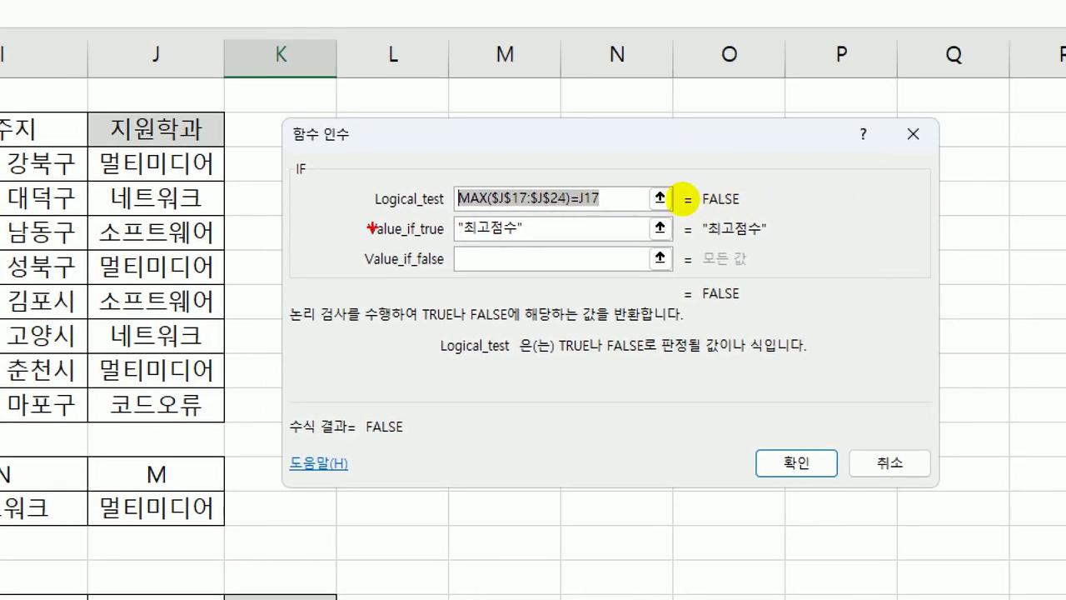
left_click_drag(458, 206, 566, 215)
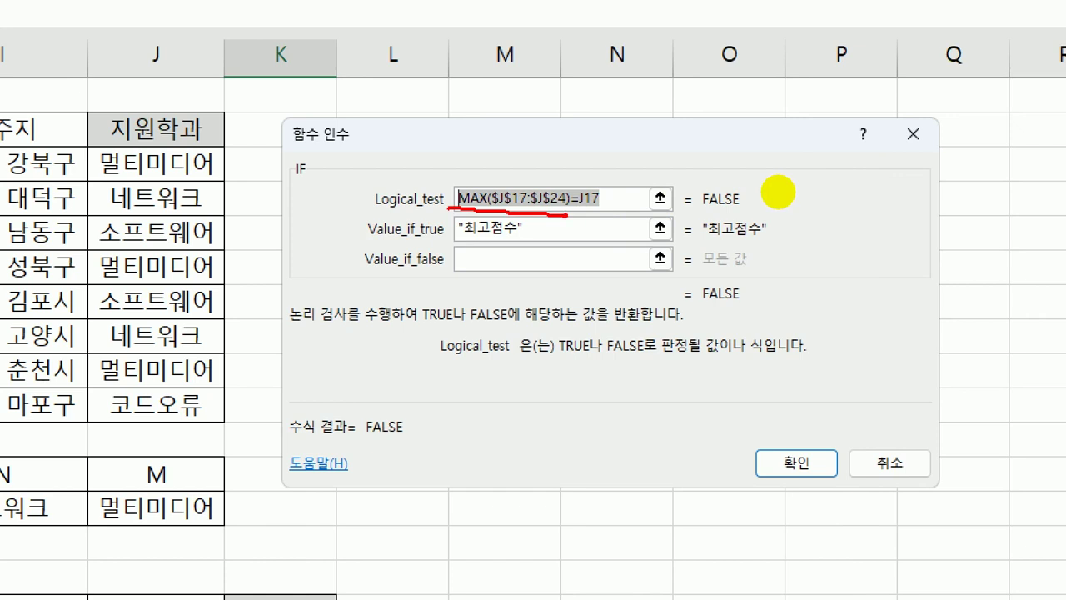
left_click_drag(584, 174, 607, 140)
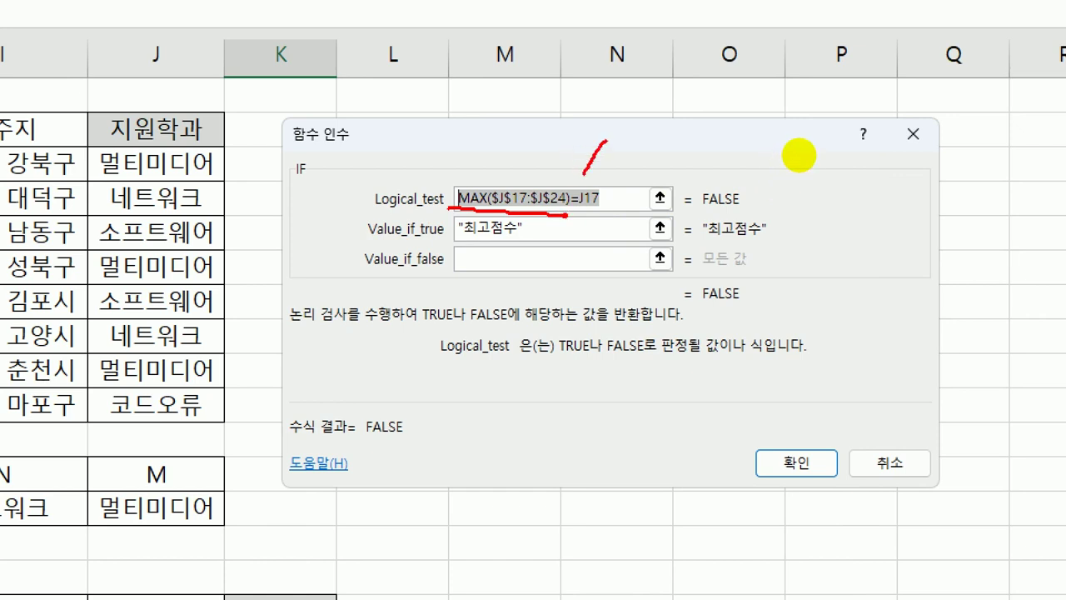
mouse_move(459, 231)
left_mouse_down()
mouse_move(517, 234)
mouse_move(472, 277)
left_mouse_up()
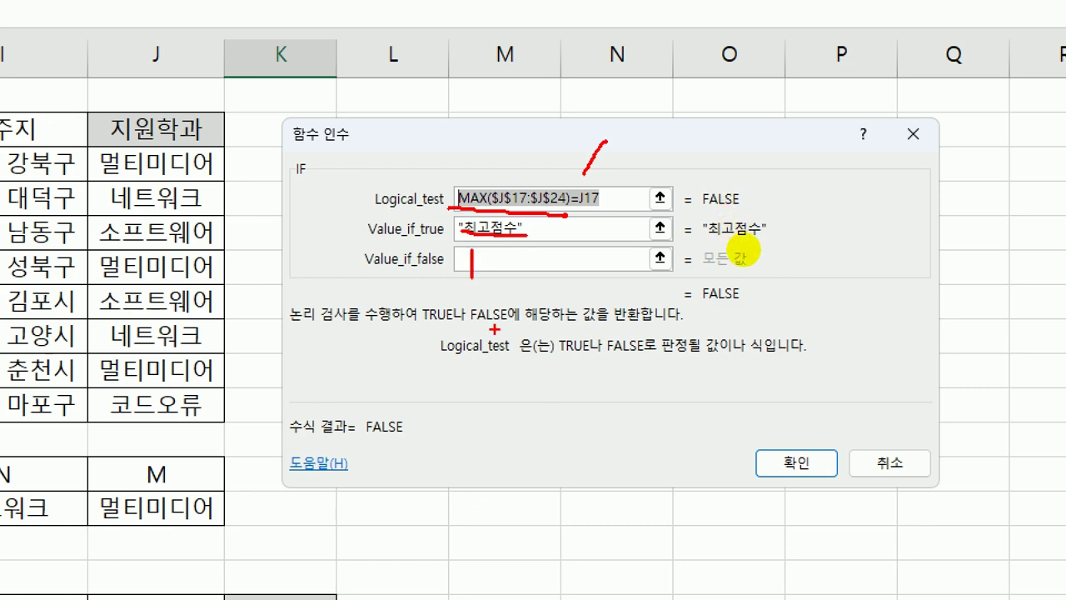
Step: Nest a second IF as the false result, reusing the copied test changed to MIN($J$17:$J$24)=J17
left_click(515, 259)
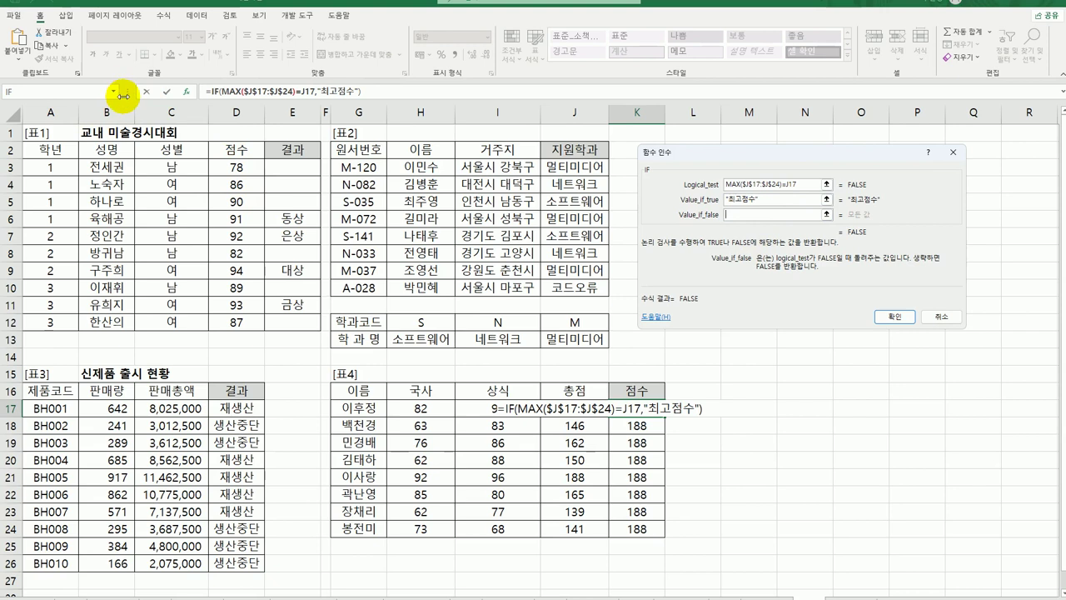
left_click(75, 93)
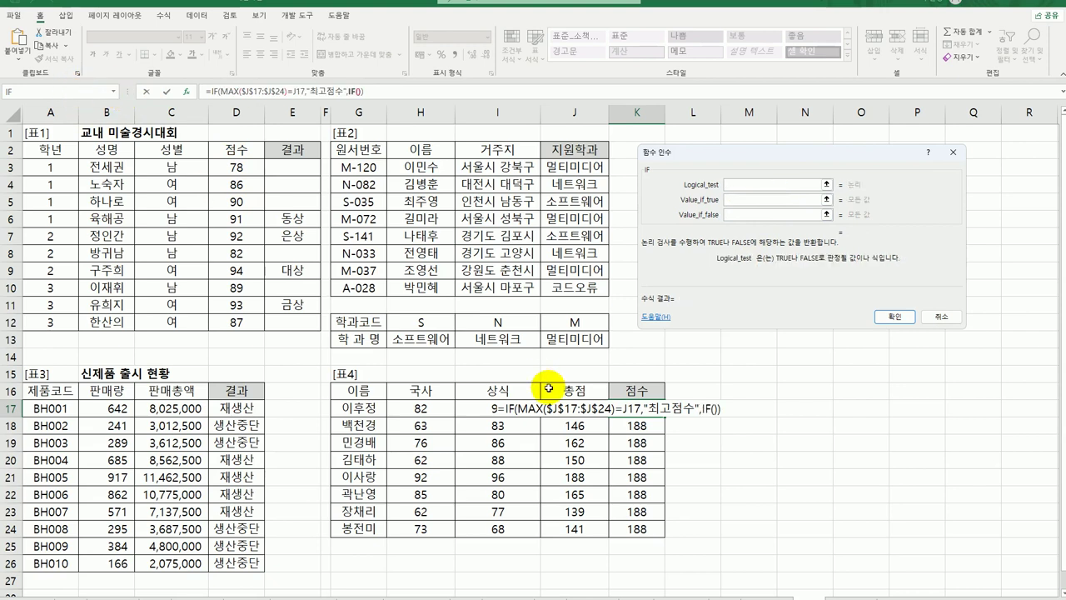
key("ctrl+v")
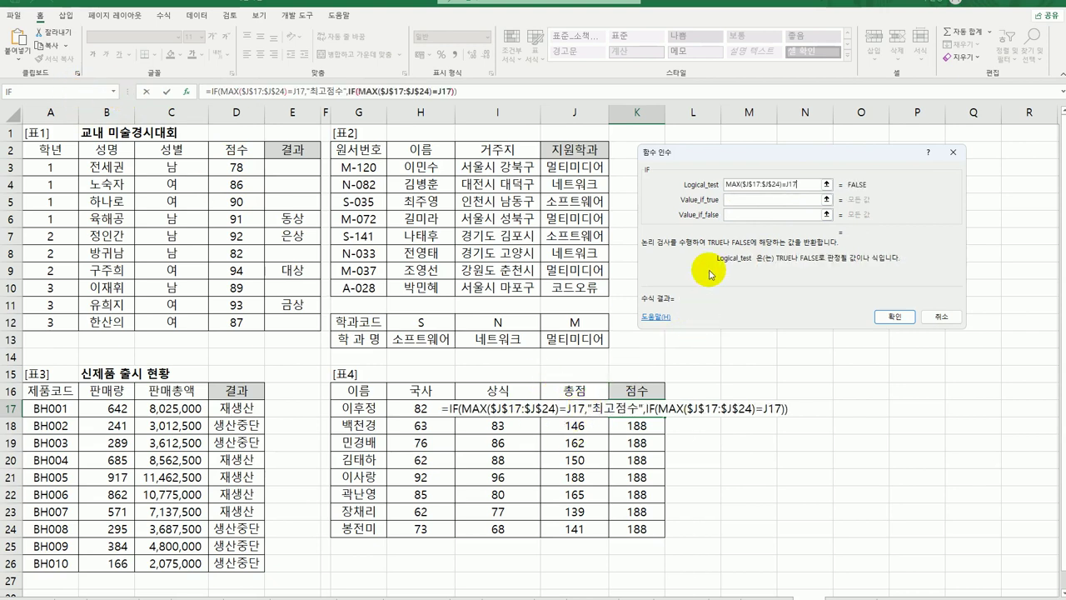
left_click(743, 200)
type("ㅏ")
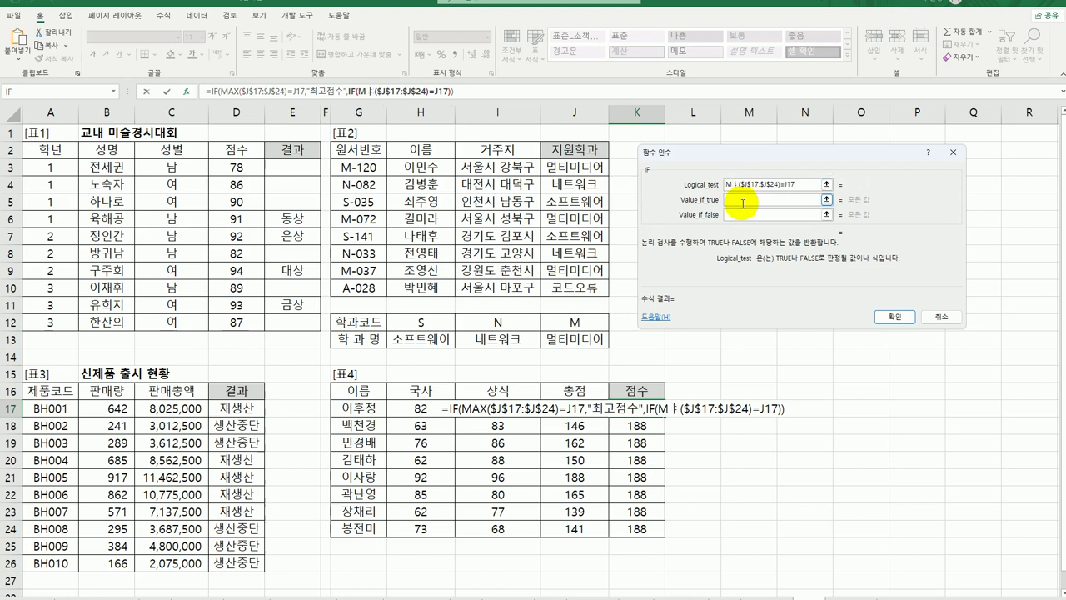
key("BackSpace")
type("in")
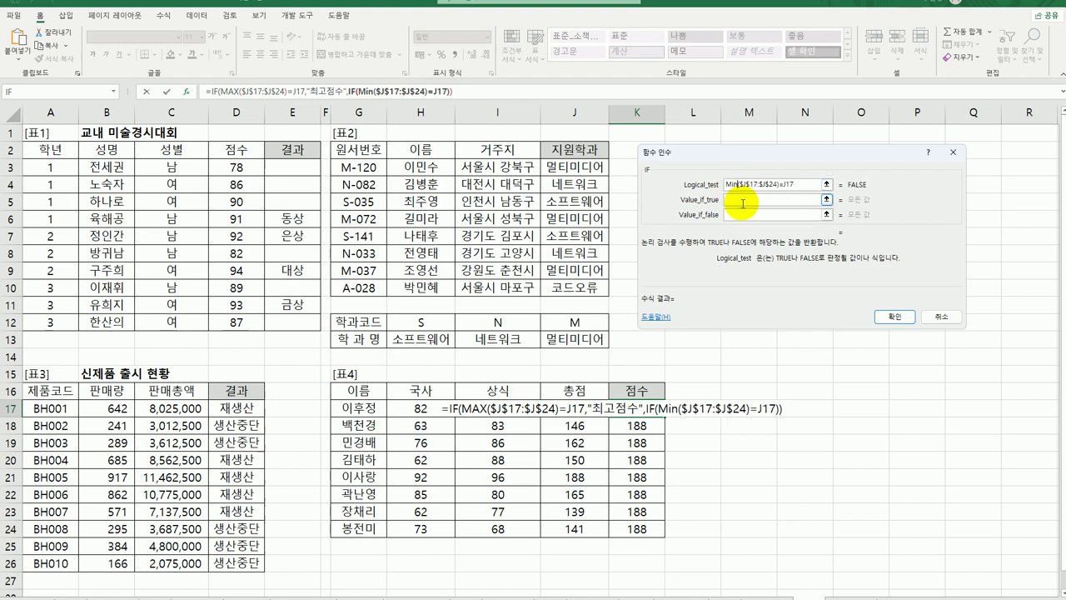
Step: Set the nested IF's true result to "최저점수" and its false result to an empty string ""
left_click(743, 202)
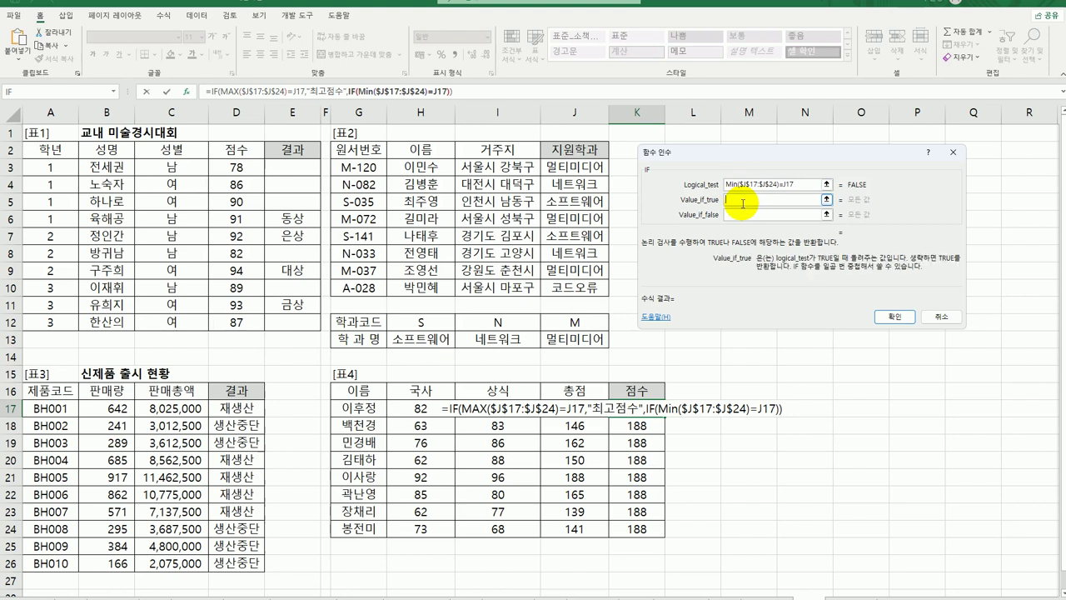
type("ㅊ저점수")
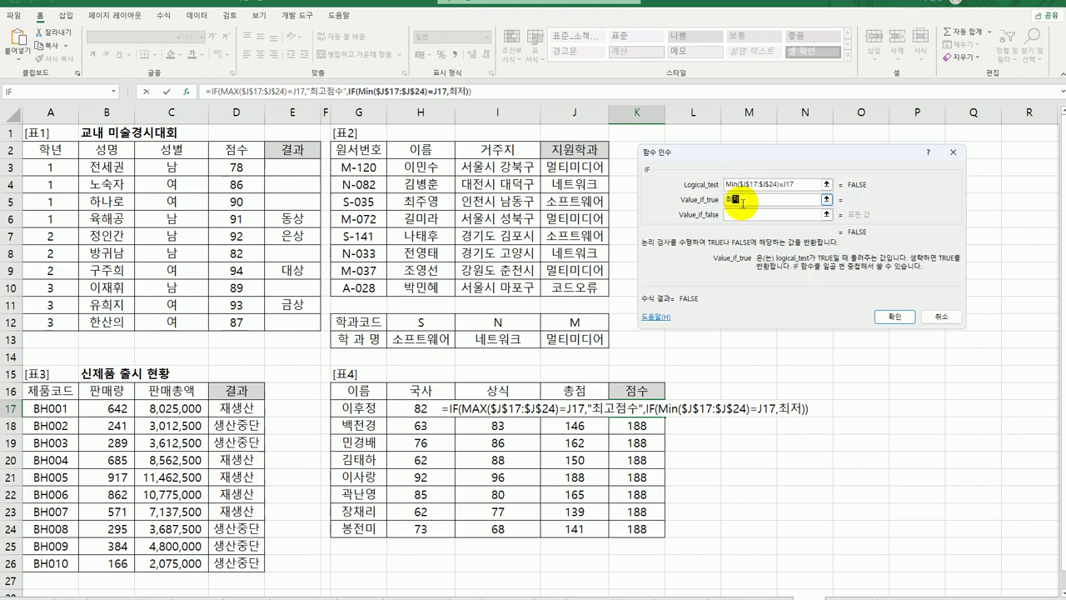
key("Tab")
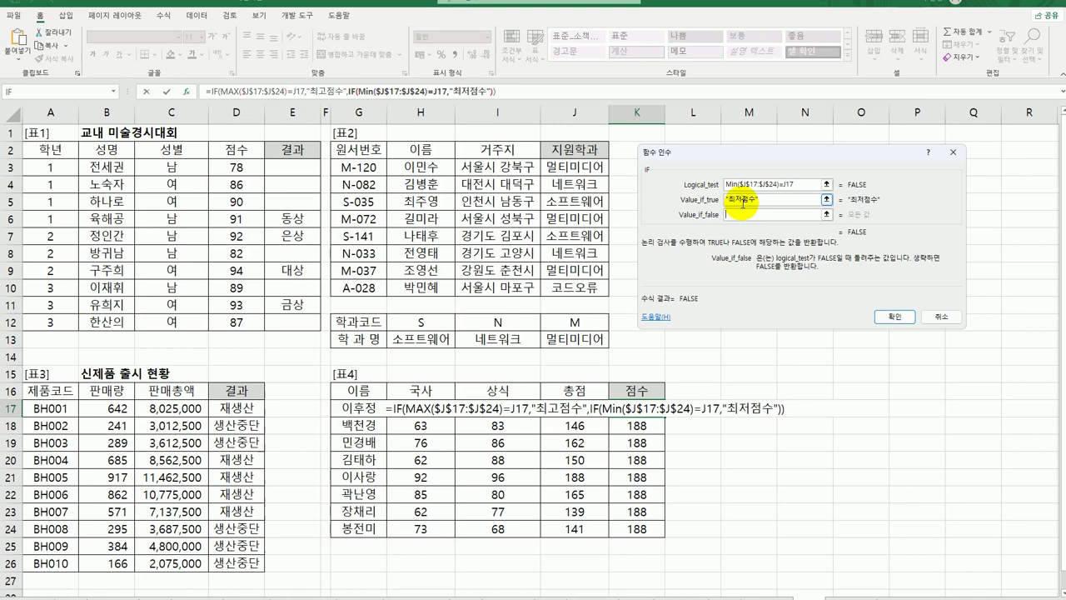
type("\"\"")
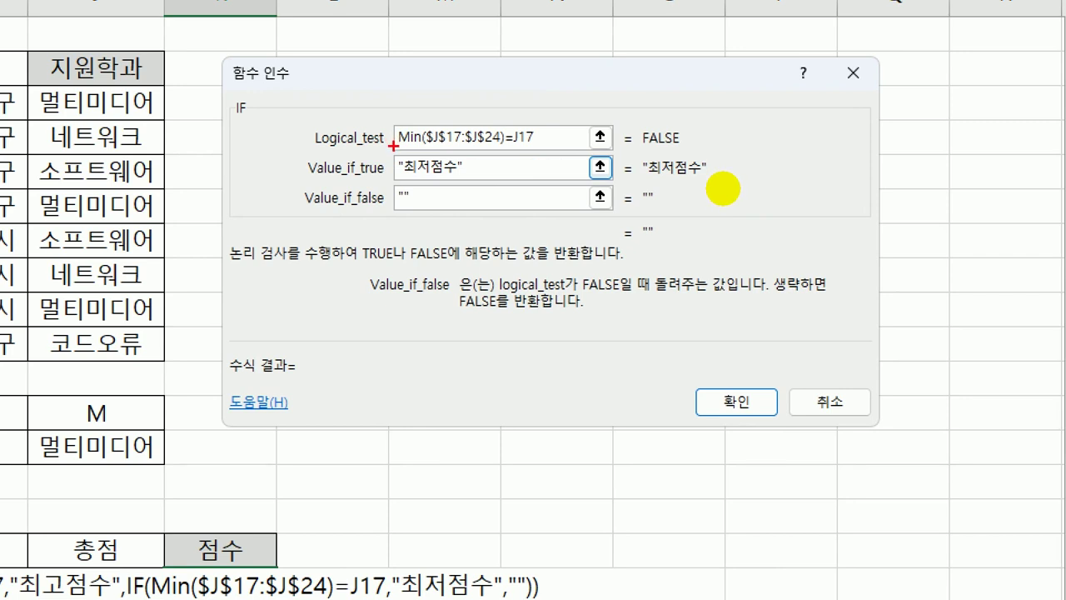
left_click_drag(394, 143, 423, 145)
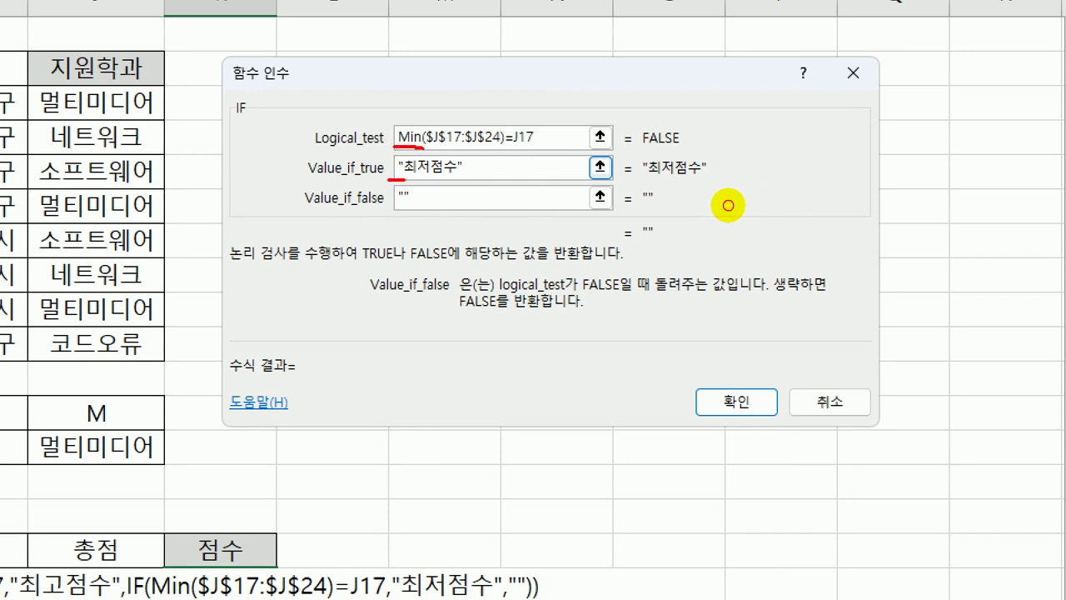
left_click_drag(396, 177, 459, 178)
left_click_drag(387, 210, 419, 213)
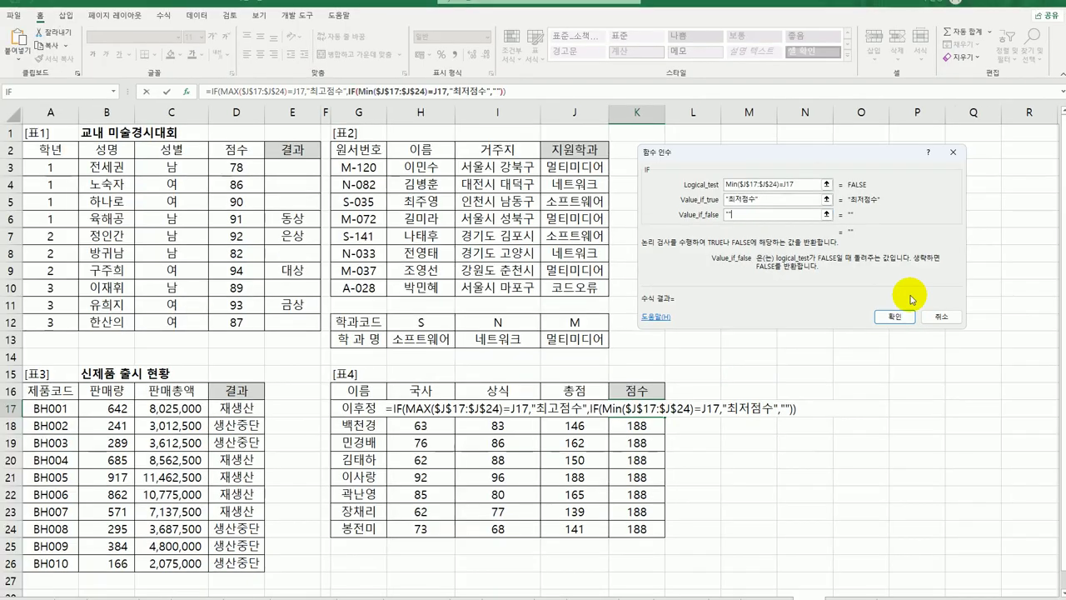
Step: Confirm the nested IF arguments and fill the K17 formula down to K24
left_click(736, 401)
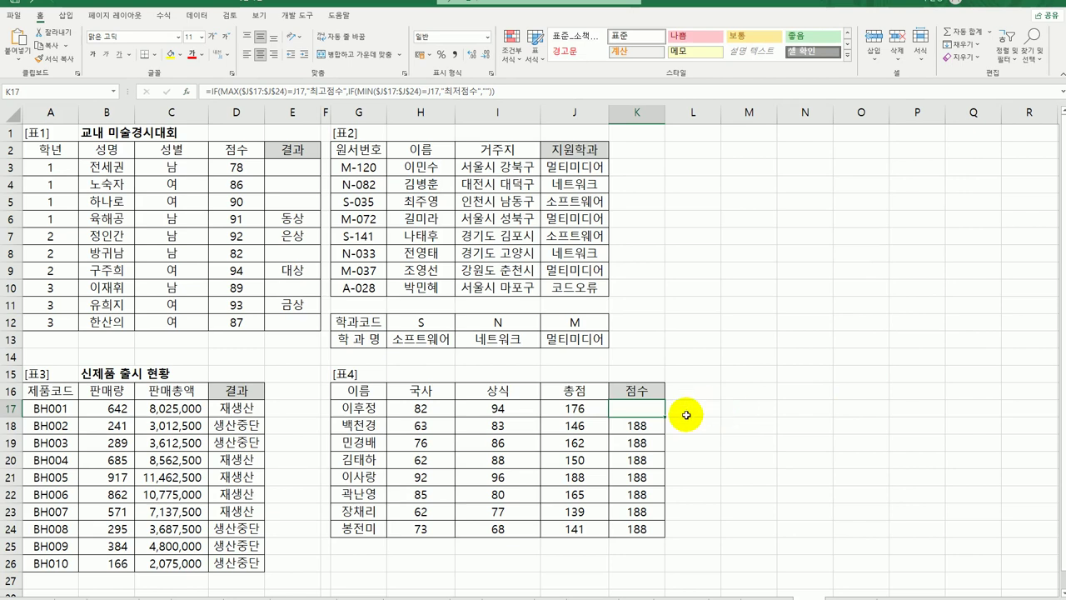
left_click_drag(665, 416, 647, 537)
left_click(725, 517)
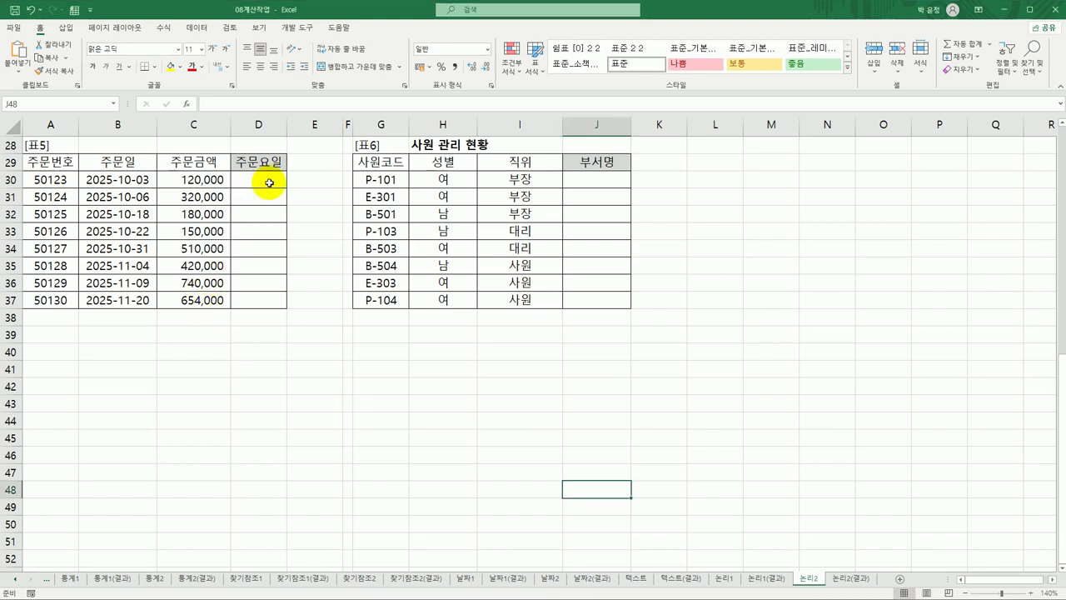
left_click(269, 182)
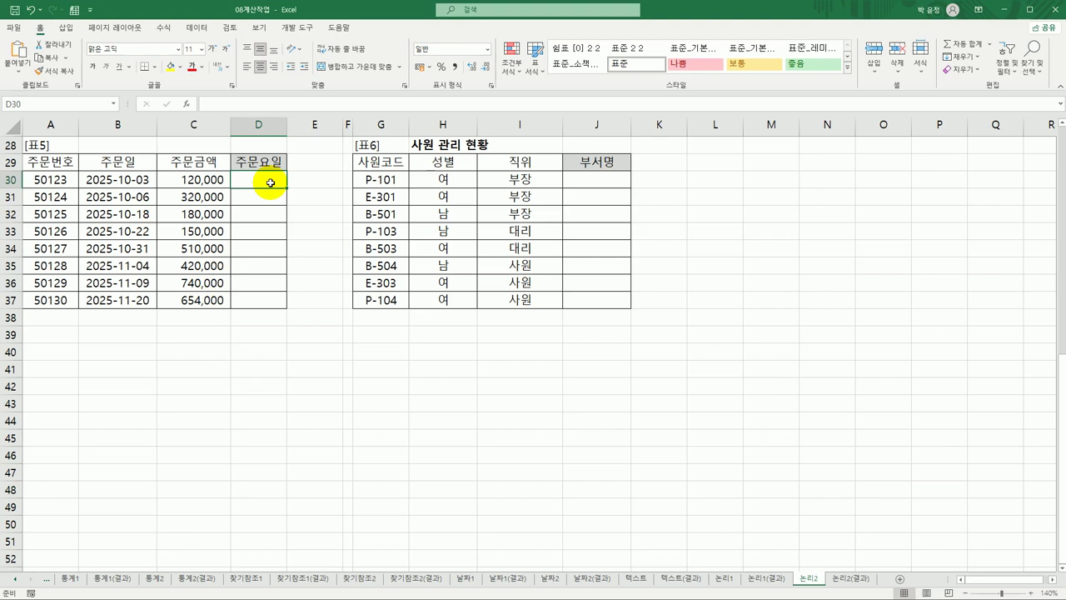
left_click(133, 177)
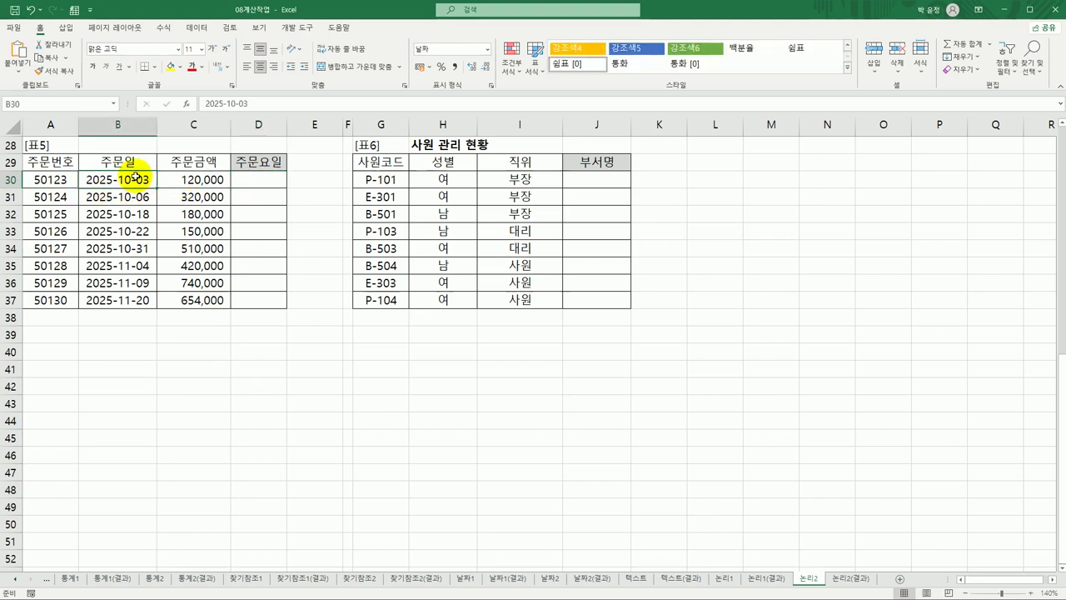
left_click(257, 179)
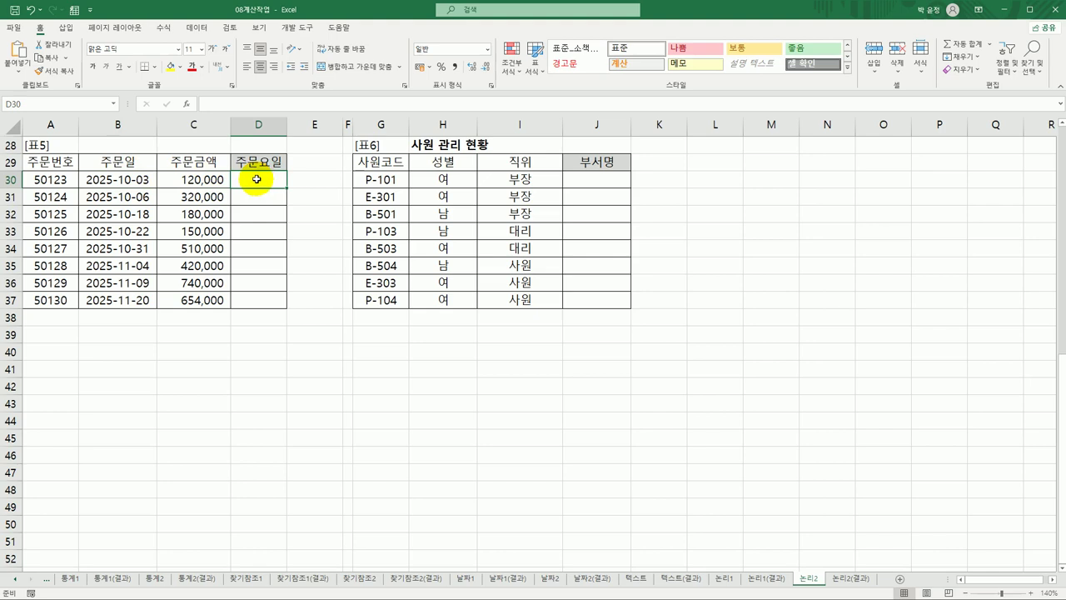
left_click(134, 178)
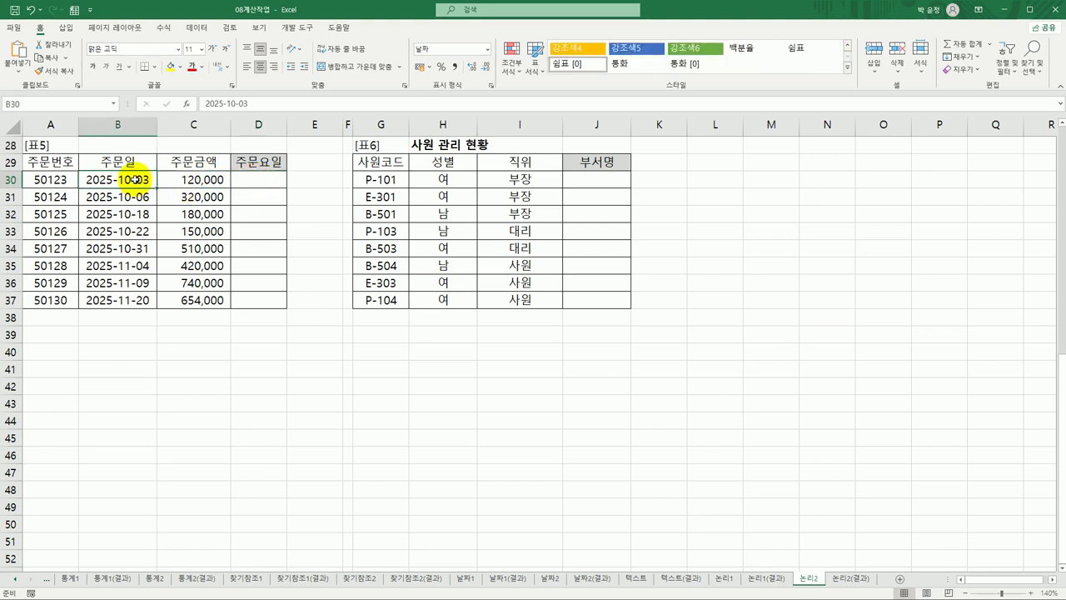
Step: Start a WEEKDAY formula in D30 with the order date in B30 as its serial number
left_click(262, 176)
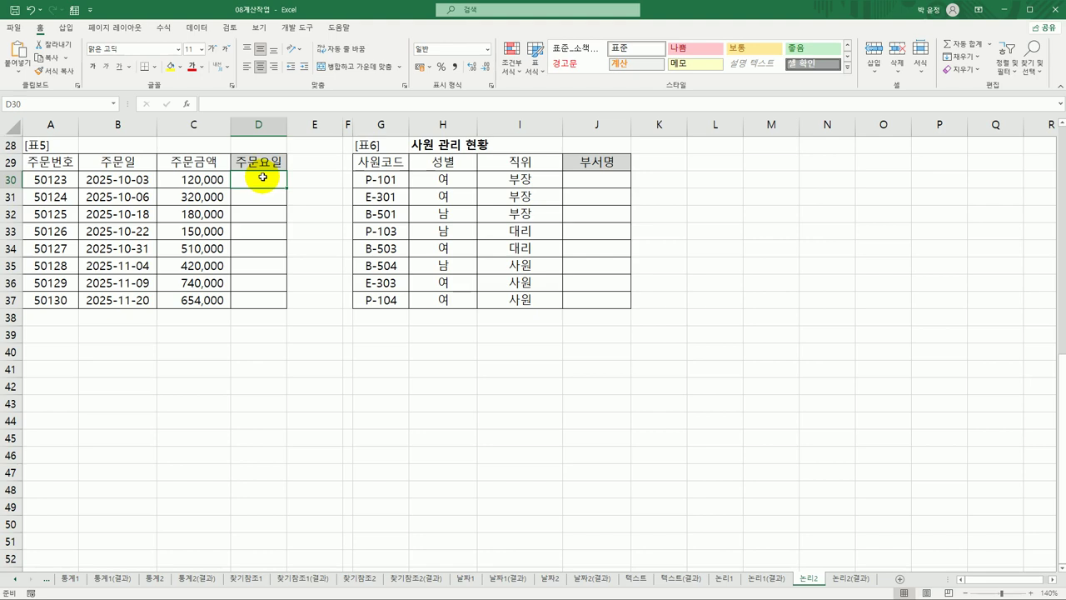
type("=")
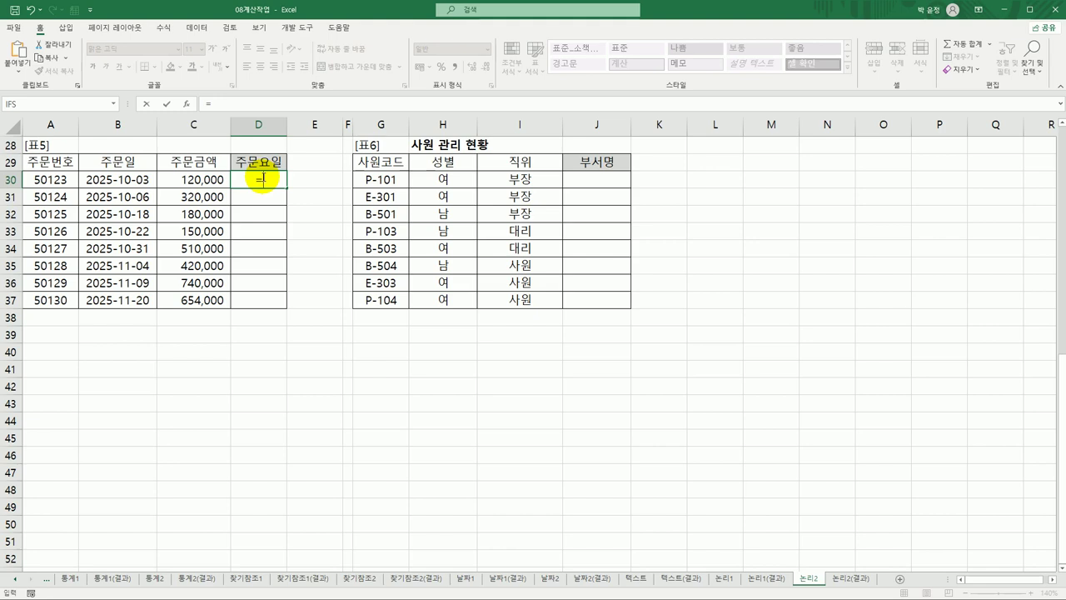
type("w")
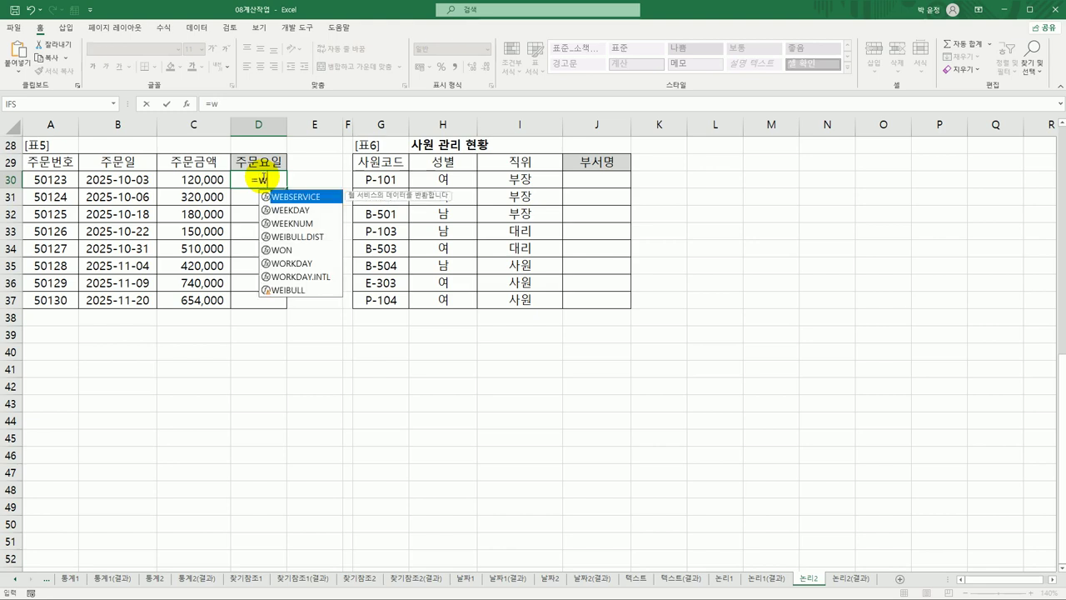
left_click(293, 212)
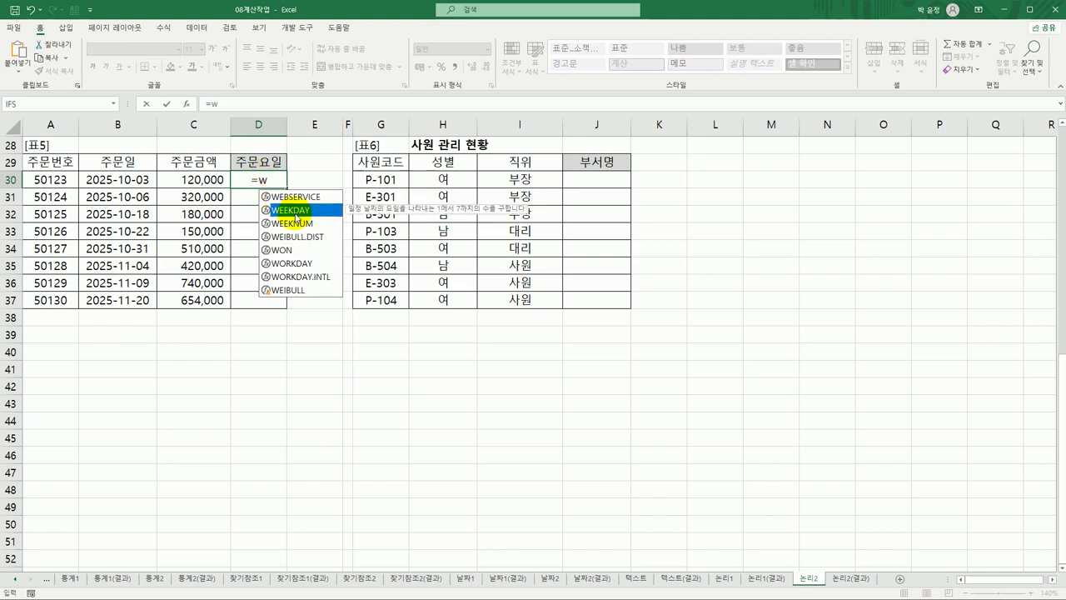
double_click(293, 210)
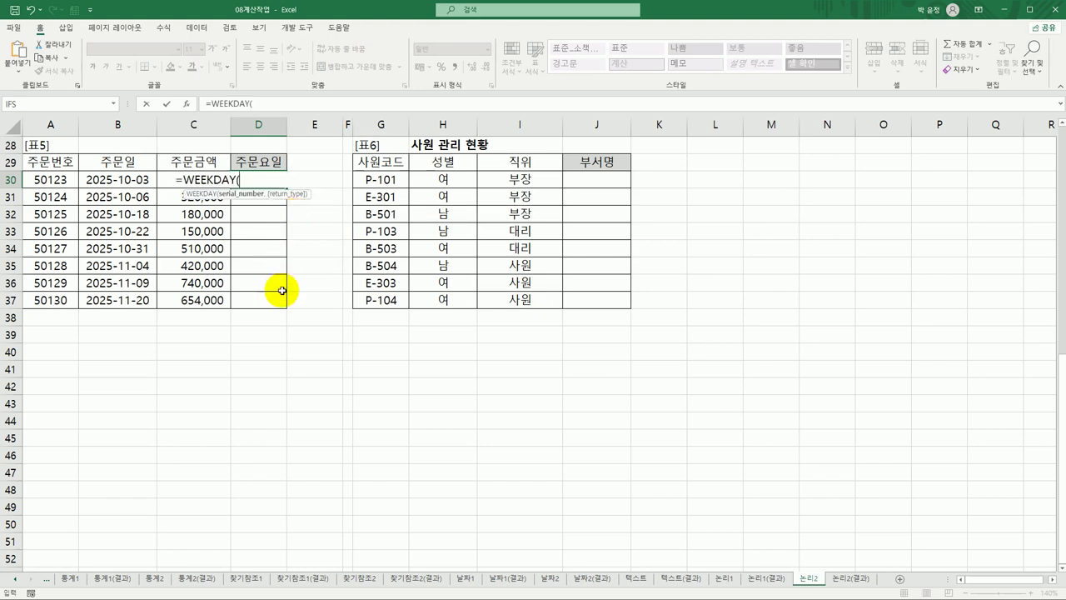
left_click(133, 180)
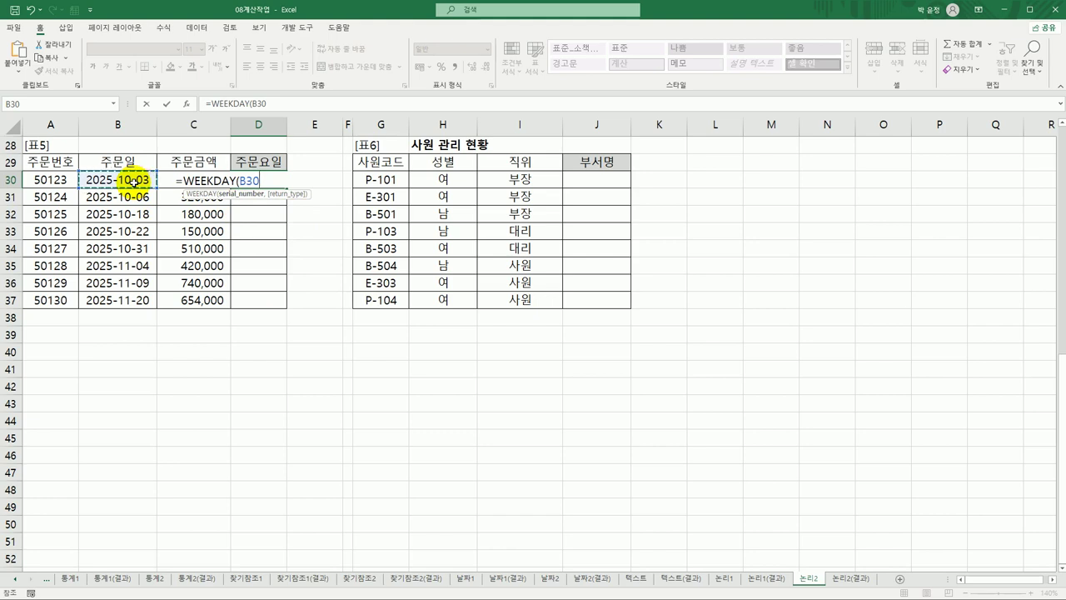
Step: Set WEEKDAY's return type to 2, counting Monday as 1 through Sunday as 7, and enter =WEEKDAY(B30,2)
type(",")
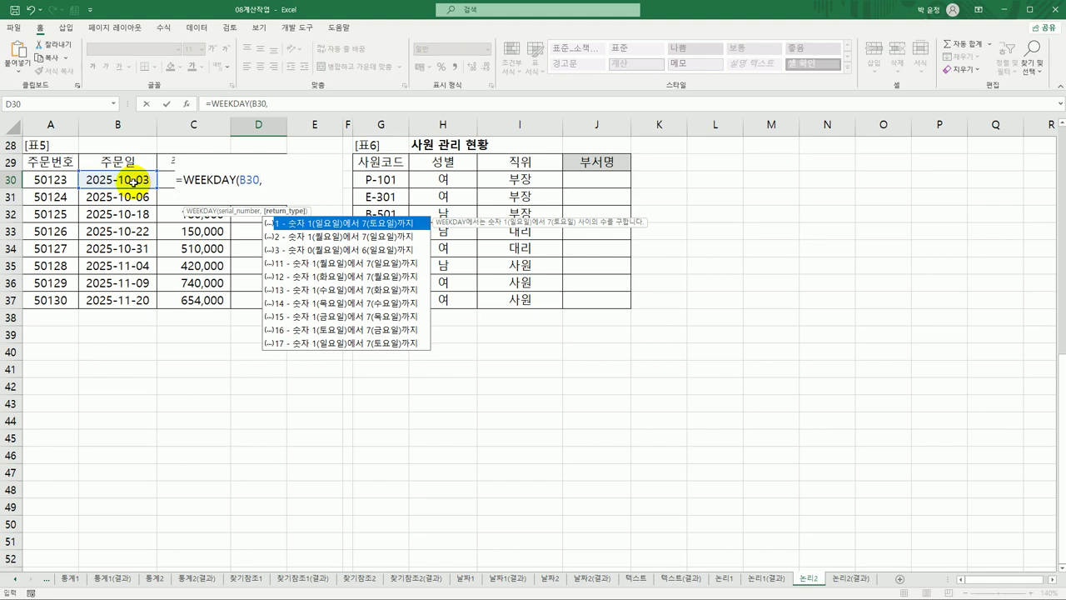
left_click(341, 237)
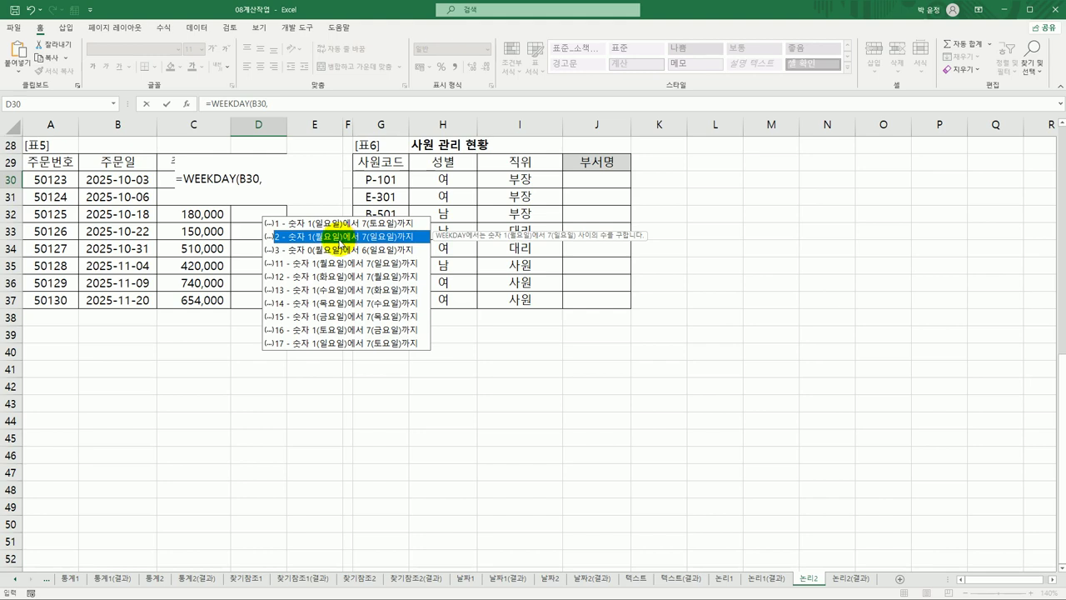
left_click(339, 242)
double_click(339, 239)
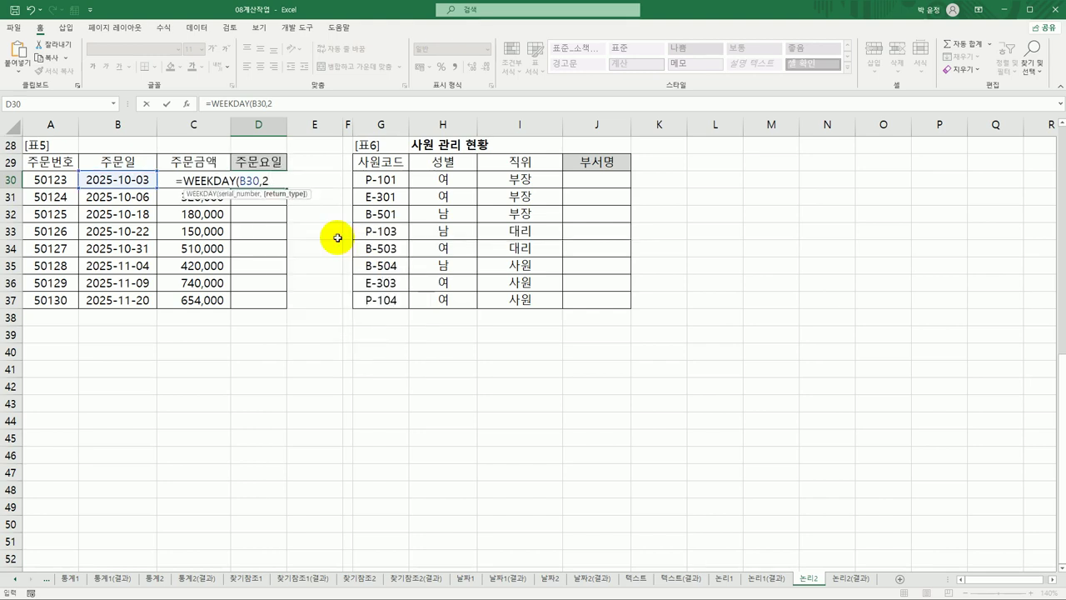
type(")")
key("Return")
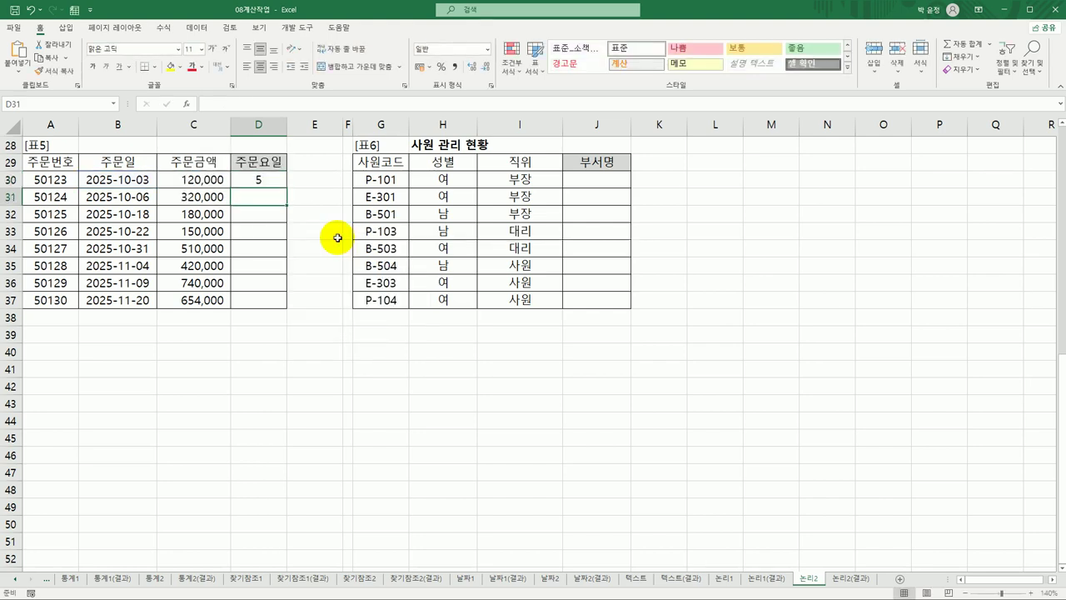
Step: Fill the WEEKDAY formula from D30 down to D37 and check the weekday numbers in the column
left_click(277, 179)
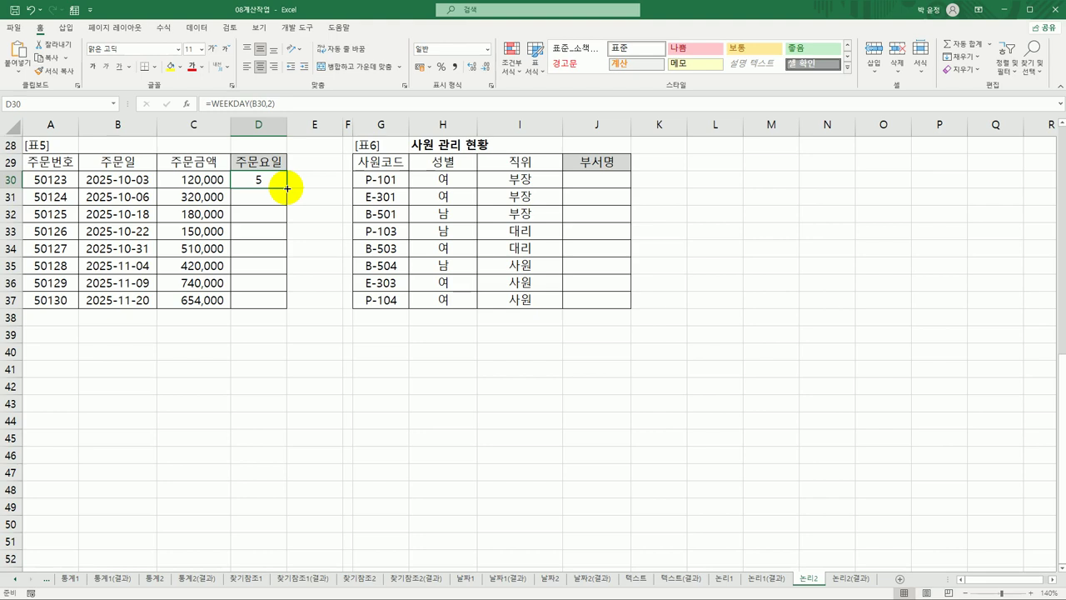
left_click_drag(287, 187, 289, 308)
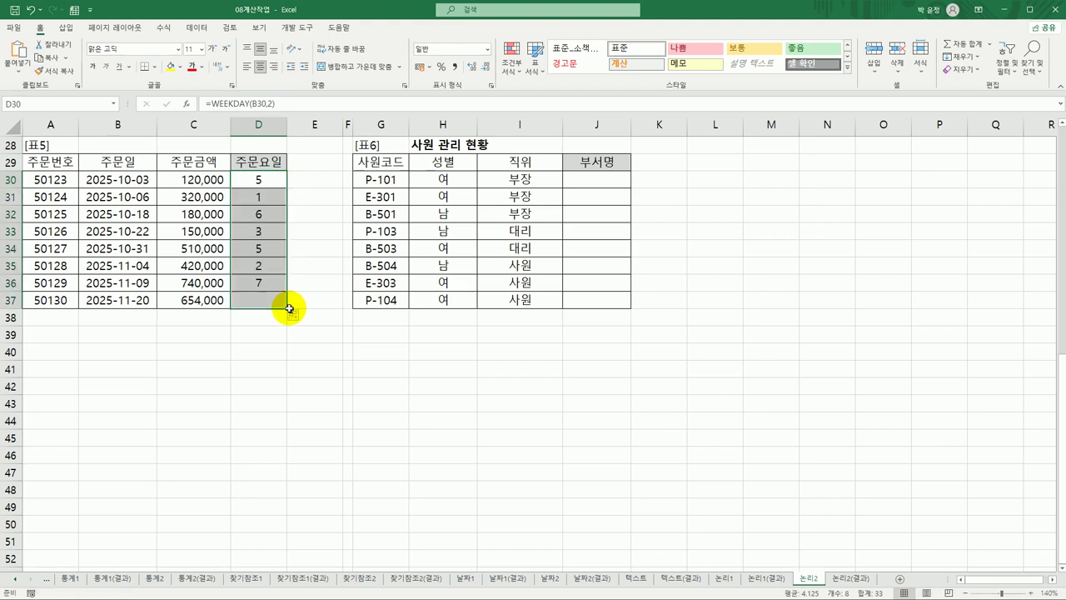
left_click(271, 196)
left_click(260, 261)
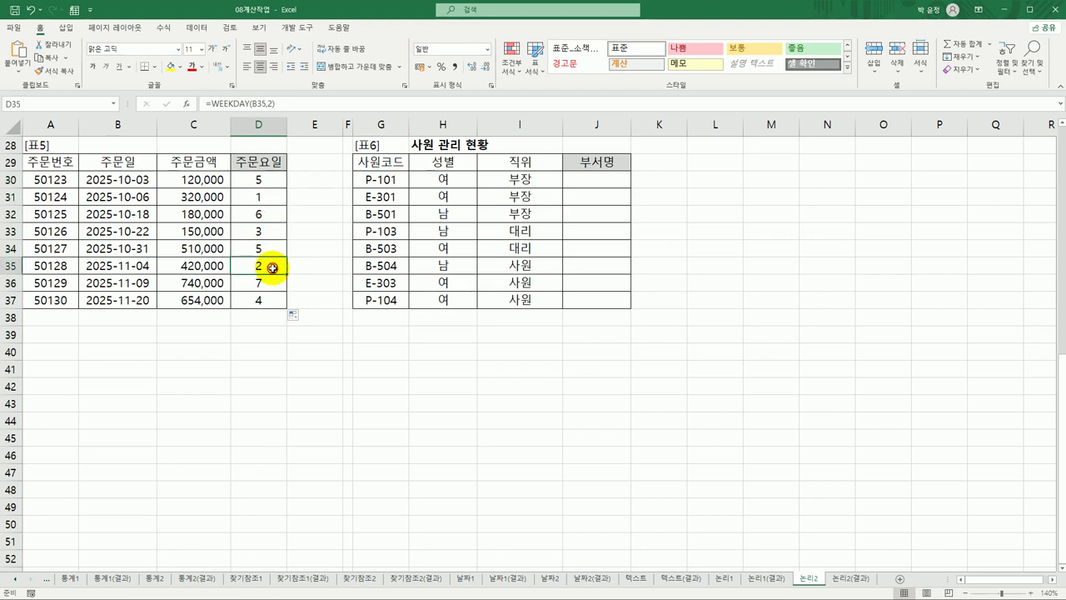
left_click(265, 232)
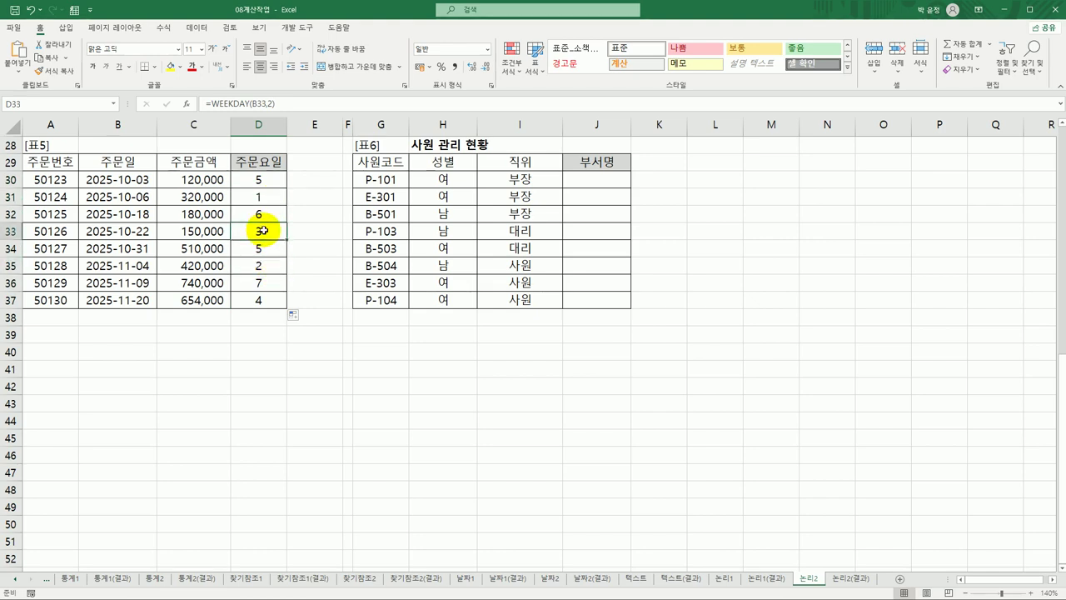
left_click(264, 300)
left_click(265, 178)
left_click(264, 211)
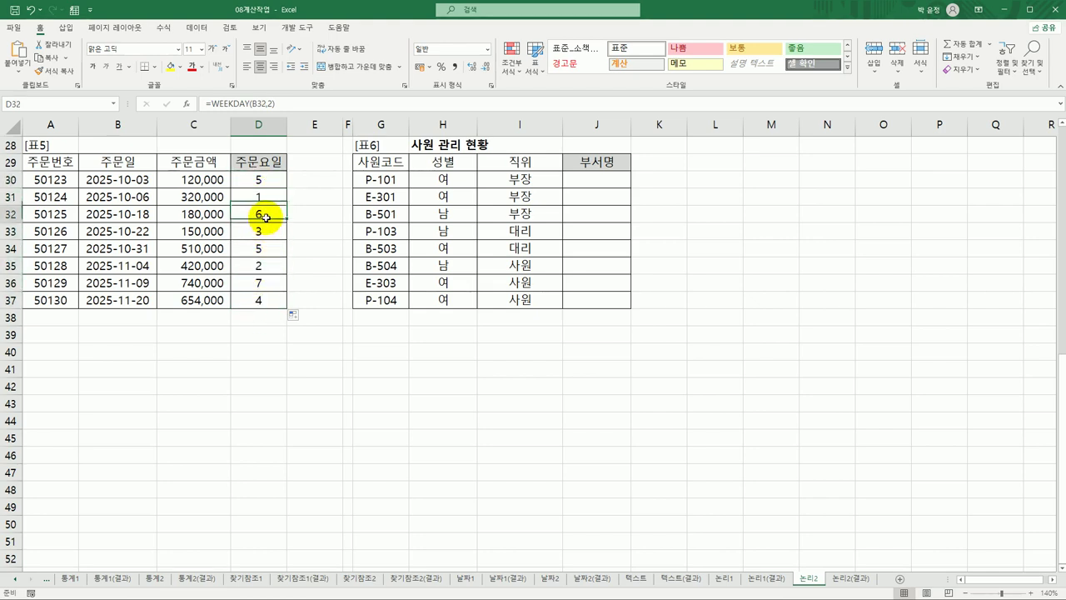
left_click(261, 286)
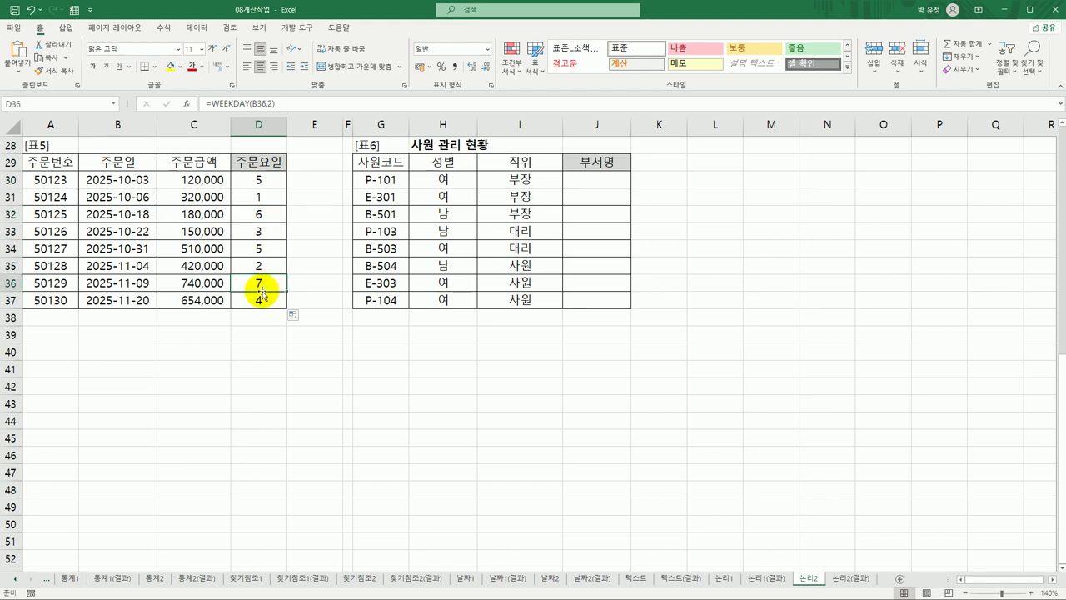
Step: Edit D30's formula so that the existing WEEKDAY(B30,2) becomes the expression of a SWITCH function
left_click(265, 179)
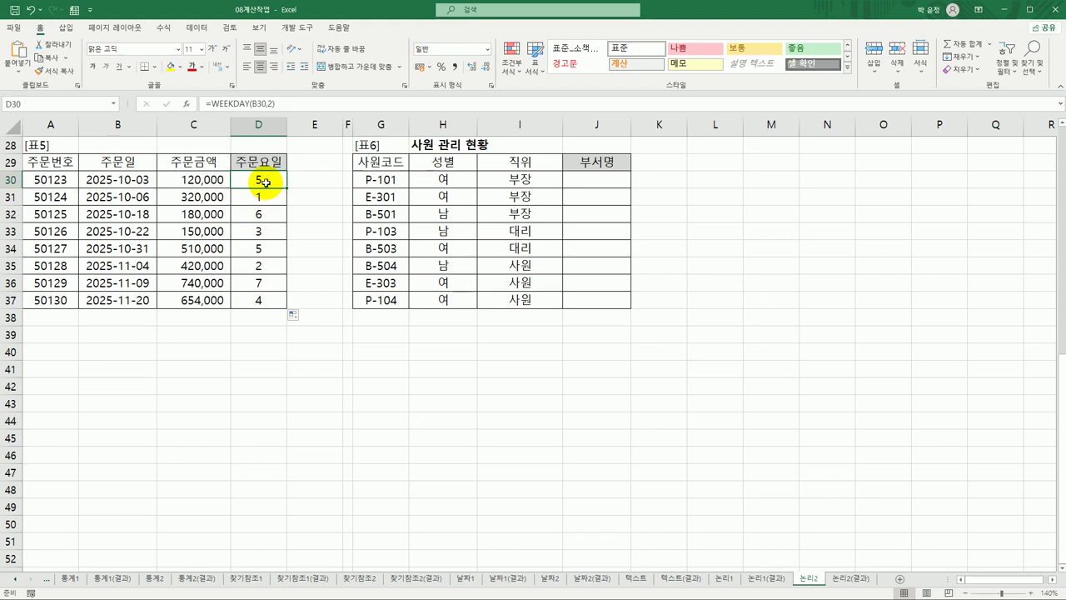
double_click(264, 179)
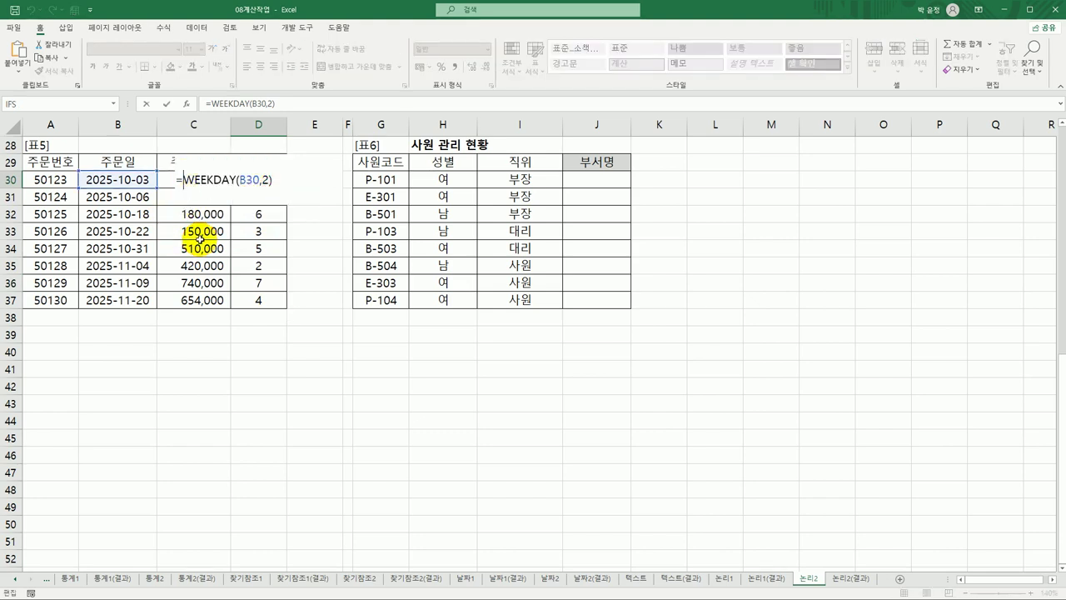
type("sw")
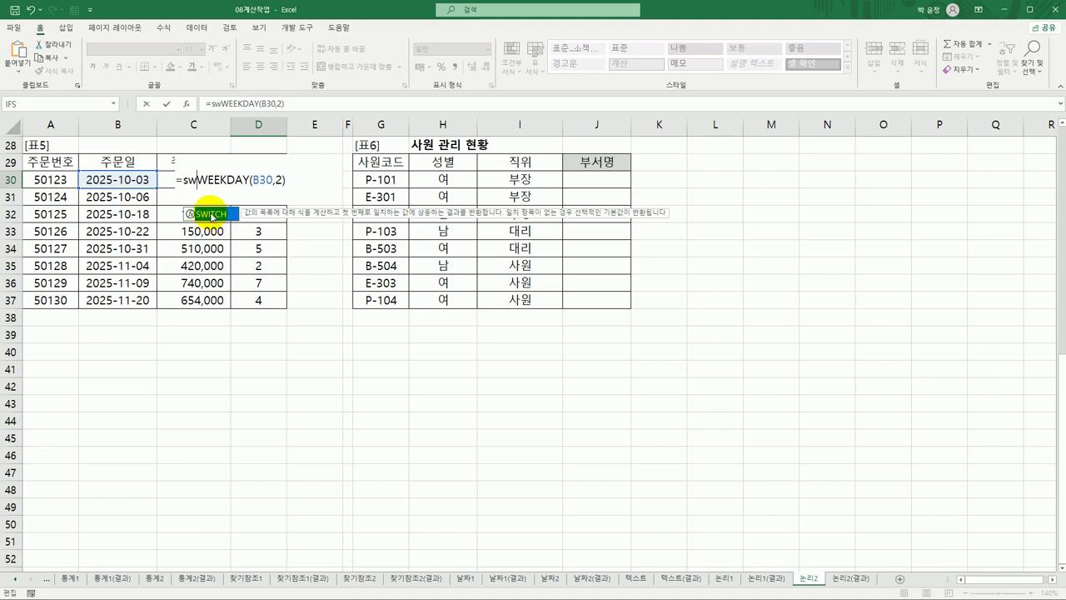
double_click(211, 214)
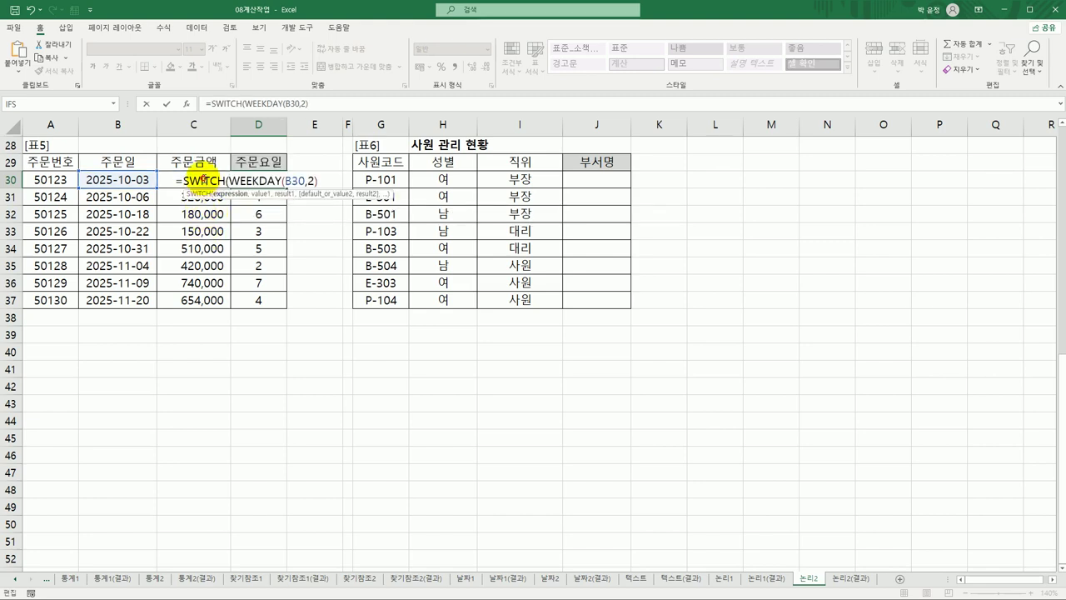
Step: In SWITCH's function arguments, match value 1 to the result "월" and value 2 to "화"
left_click(186, 103)
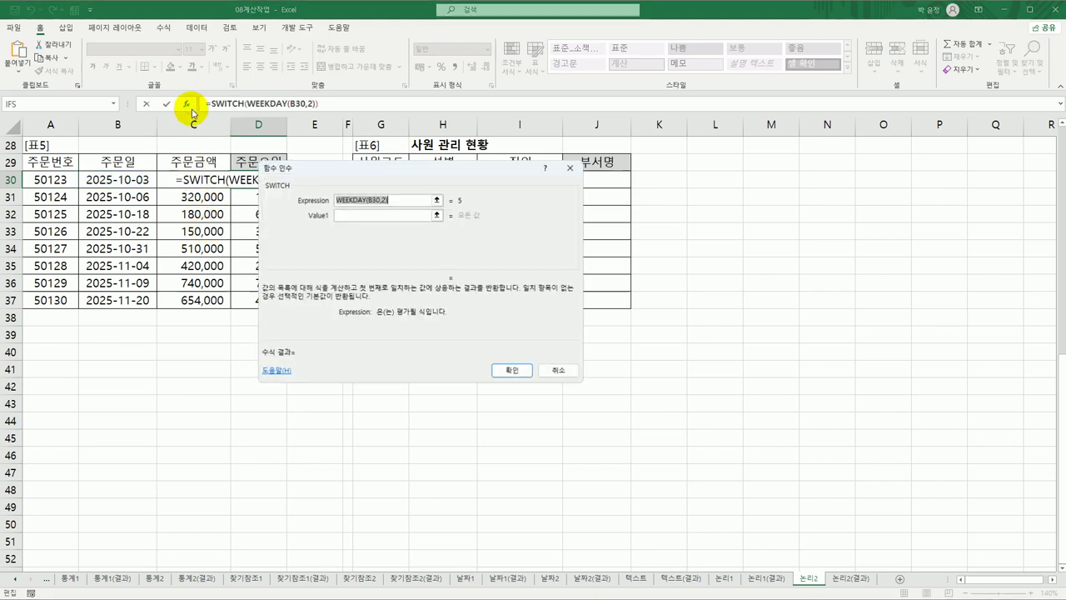
left_click(371, 209)
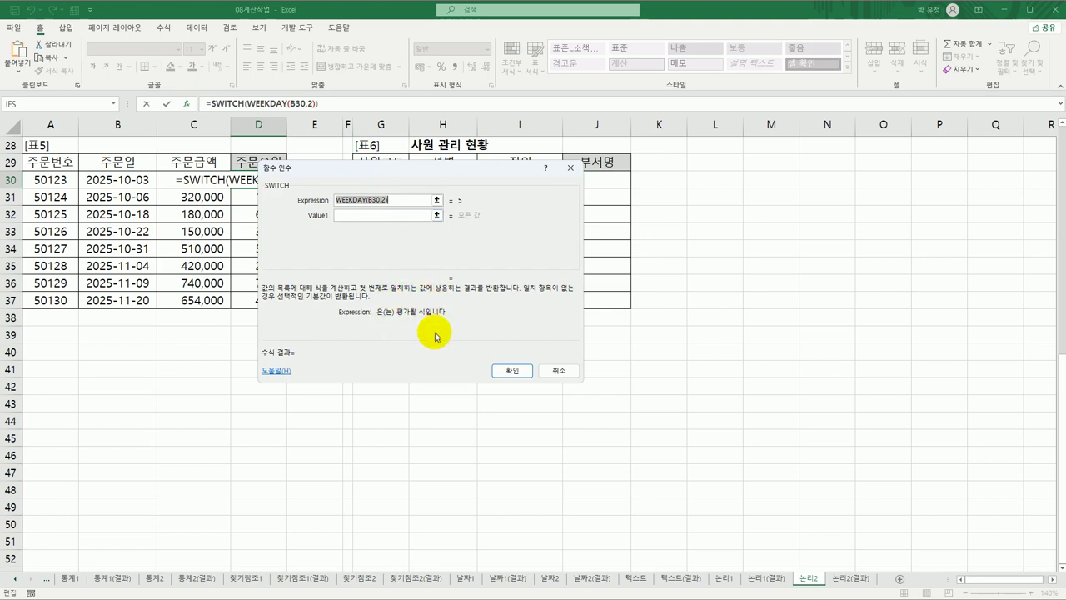
left_click(381, 219)
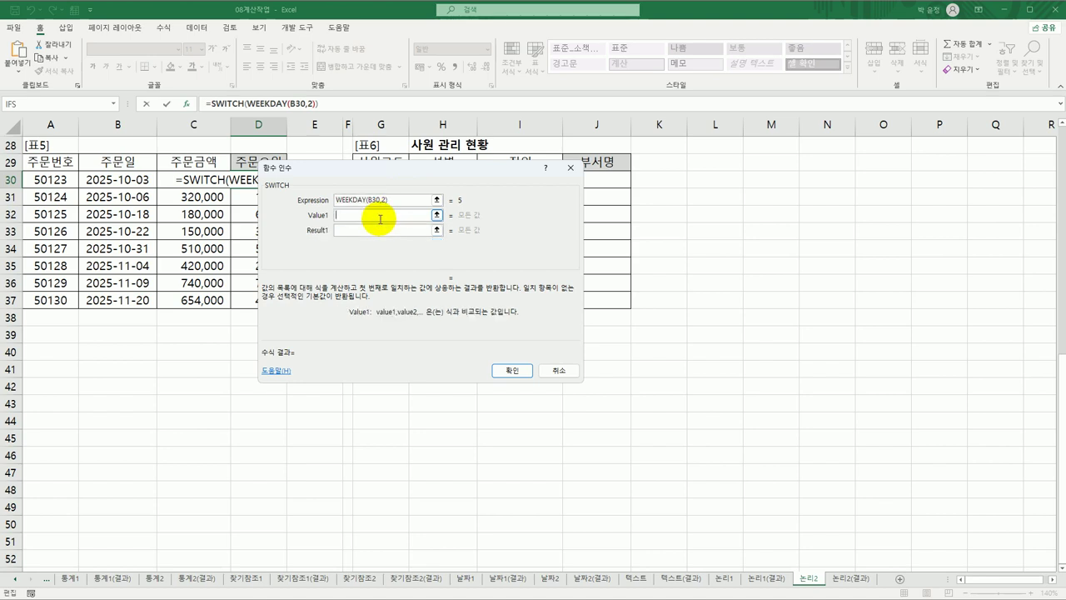
type("1")
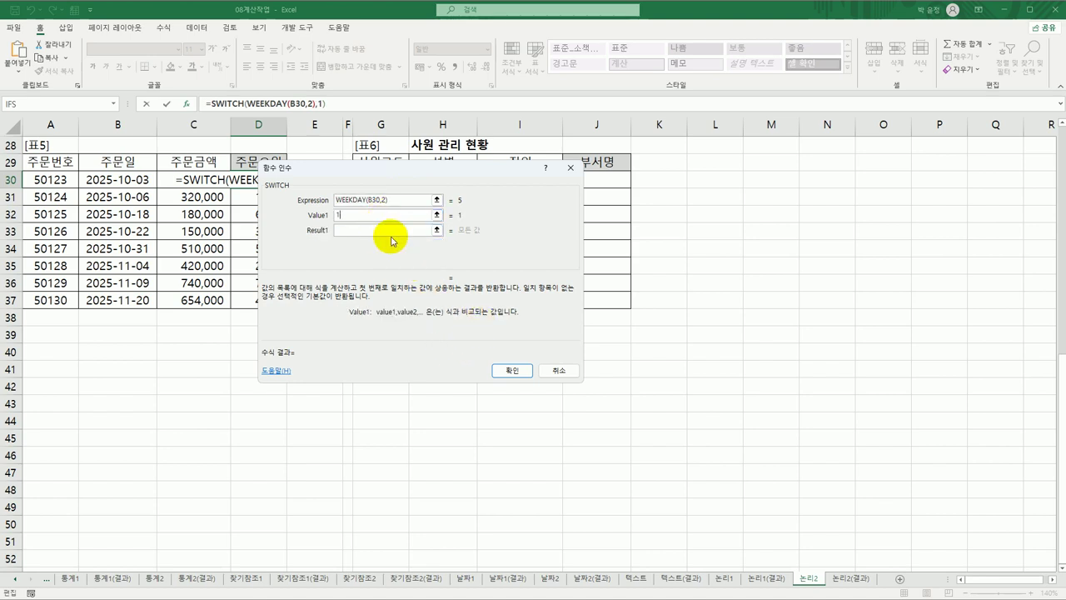
left_click(381, 231)
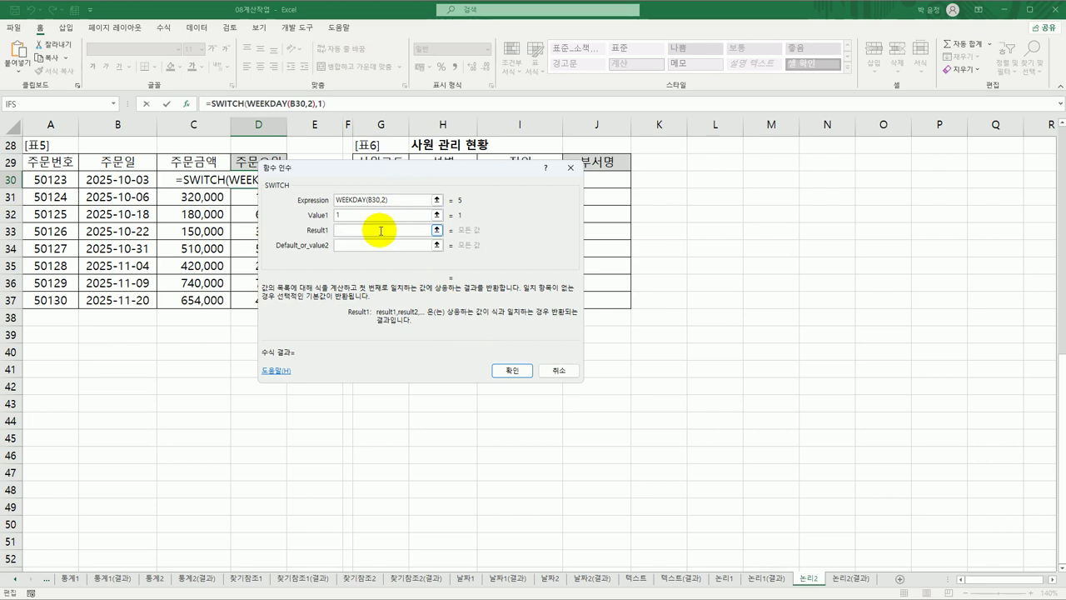
type("월")
key("Tab")
type("2")
key("Tab")
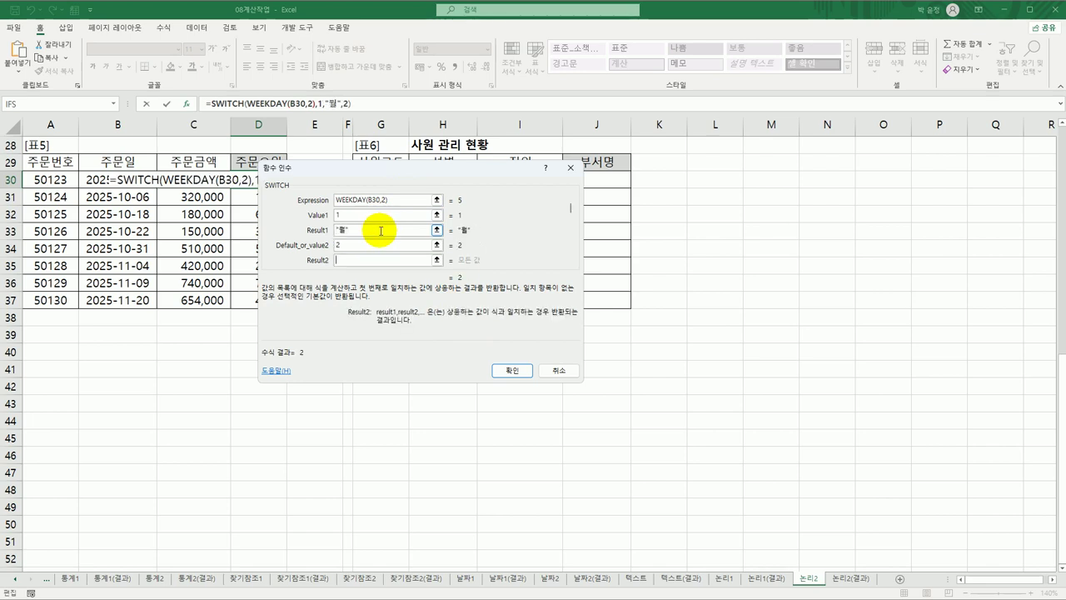
type("화")
key("Tab")
Step: Add the SWITCH pairs 3 with the result "수" and 4 with the result "목"
type("3")
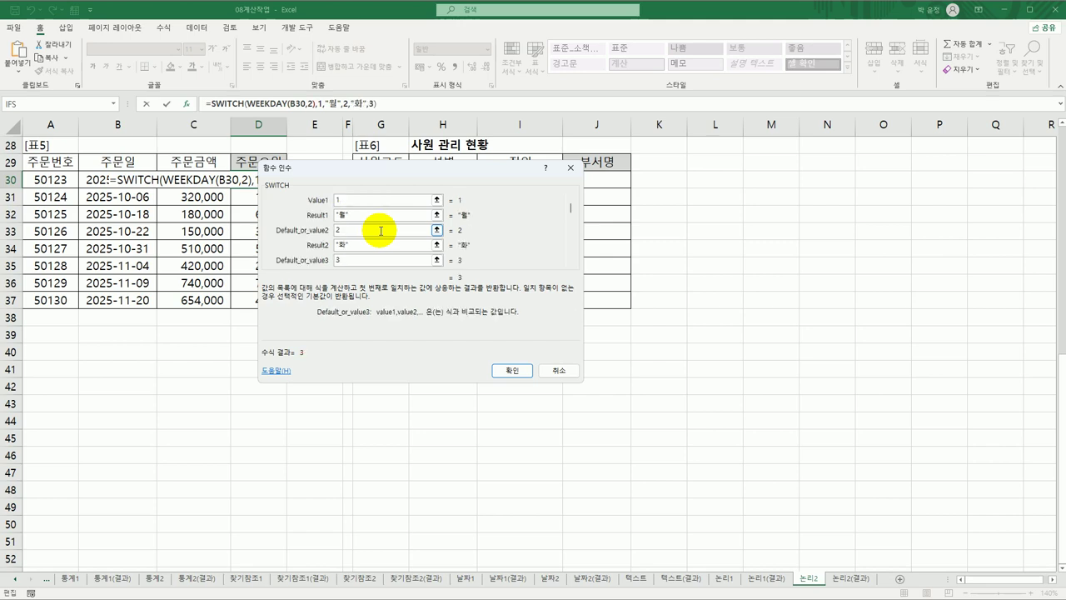
key("Tab")
type("수")
key("Tab")
type("4")
key("Tab")
type("목")
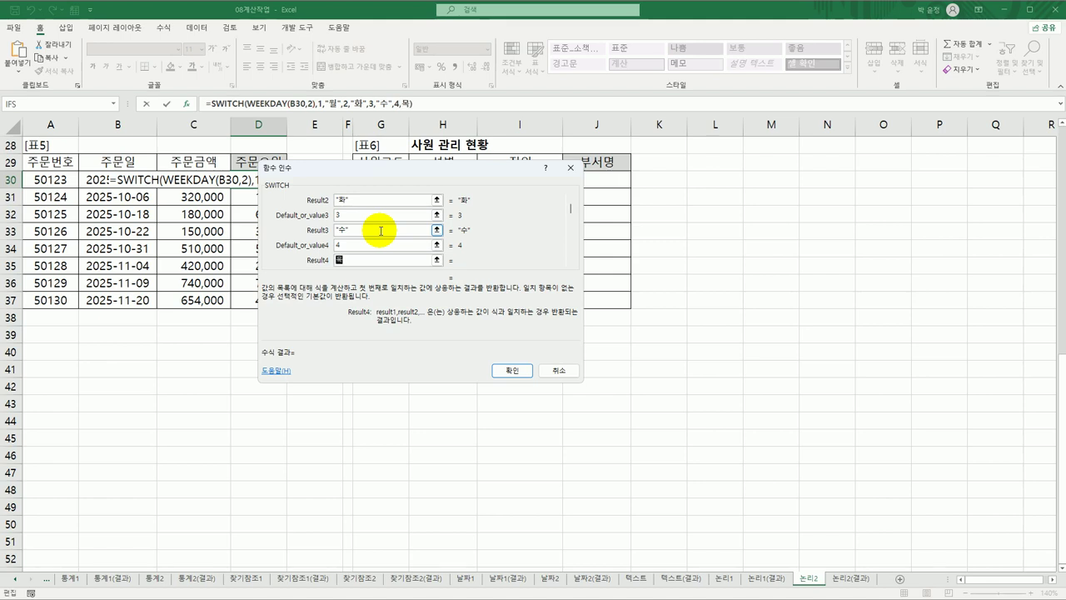
key("Tab")
Step: Add the SWITCH pairs 5 with the result "금" and 6 with the result "토"
type("5")
key("Tab")
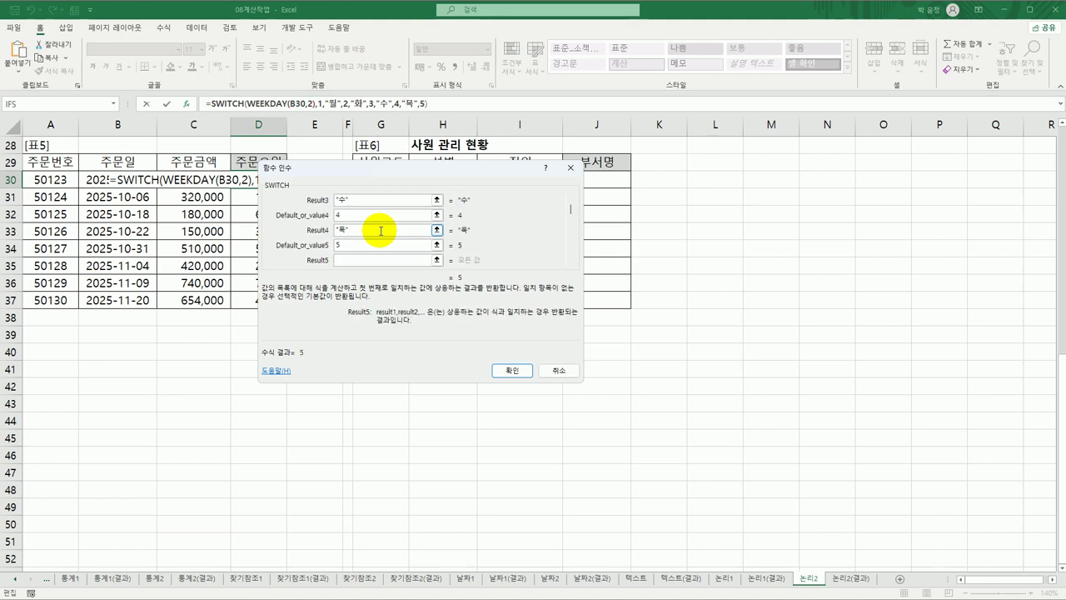
type("금")
key("Tab")
type("6")
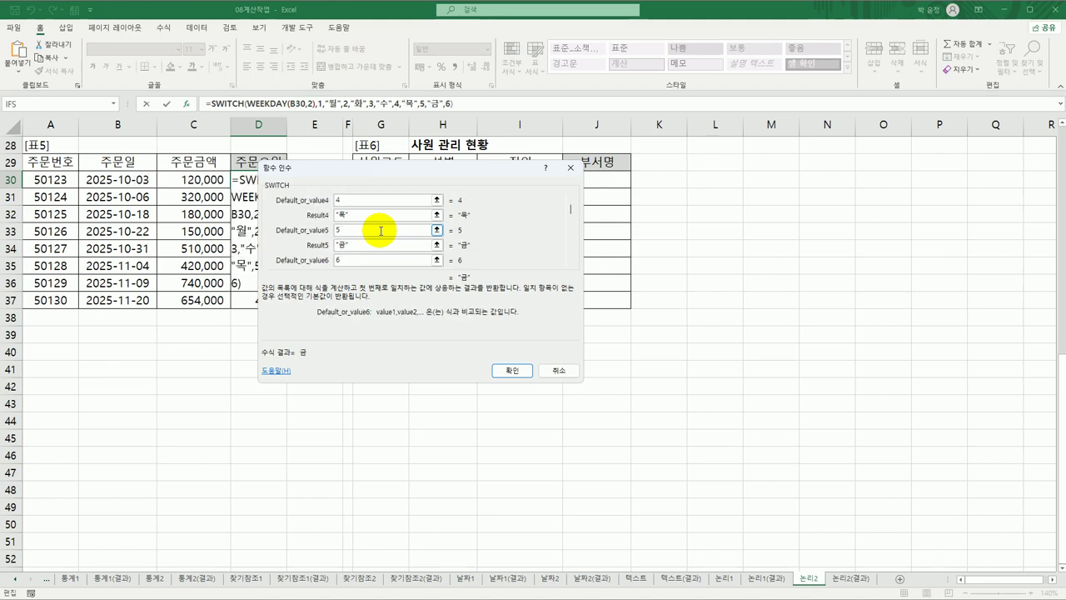
key("Tab")
type("토")
key("Tab")
Step: Add the last SWITCH pair, 7 with the result "일", and confirm the function arguments
type("7")
key("Tab")
type("일")
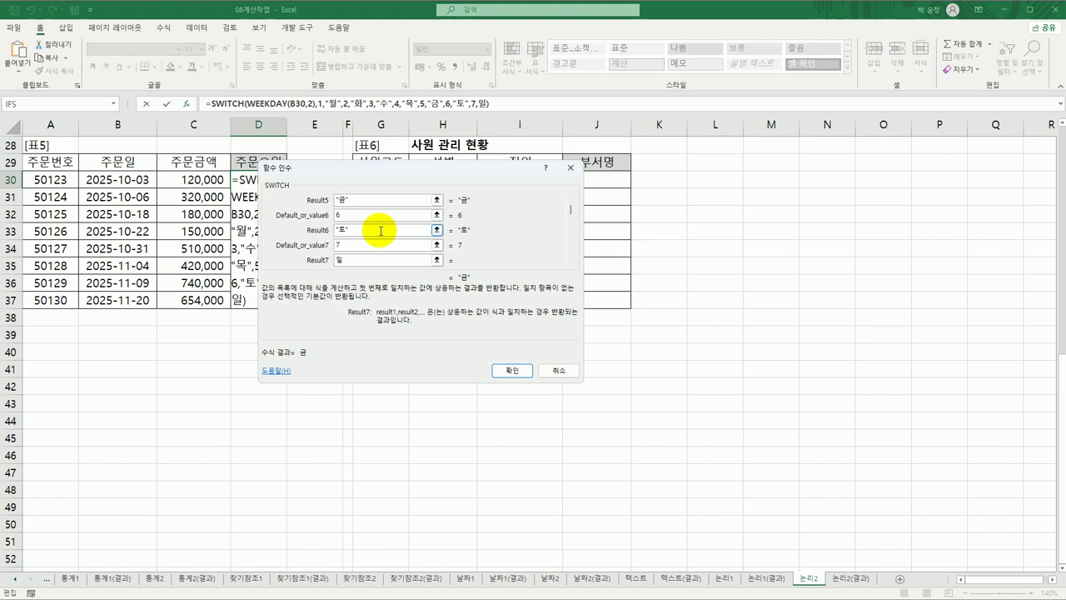
left_click(516, 370)
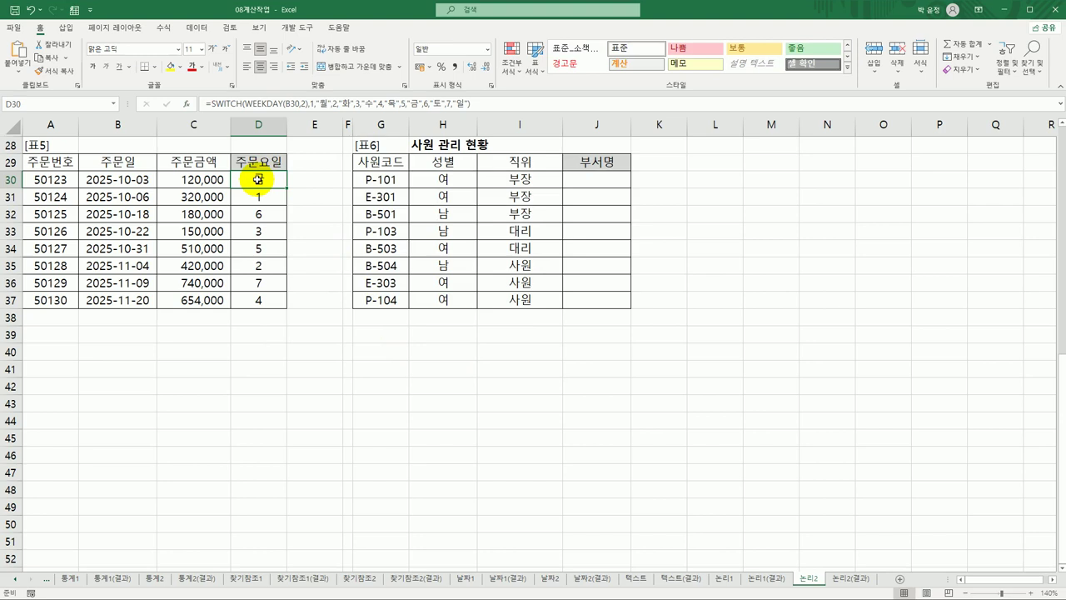
Step: Fill the SWITCH formula from D30 down to D37 and open D30's formula for review
left_click_drag(286, 188, 286, 188)
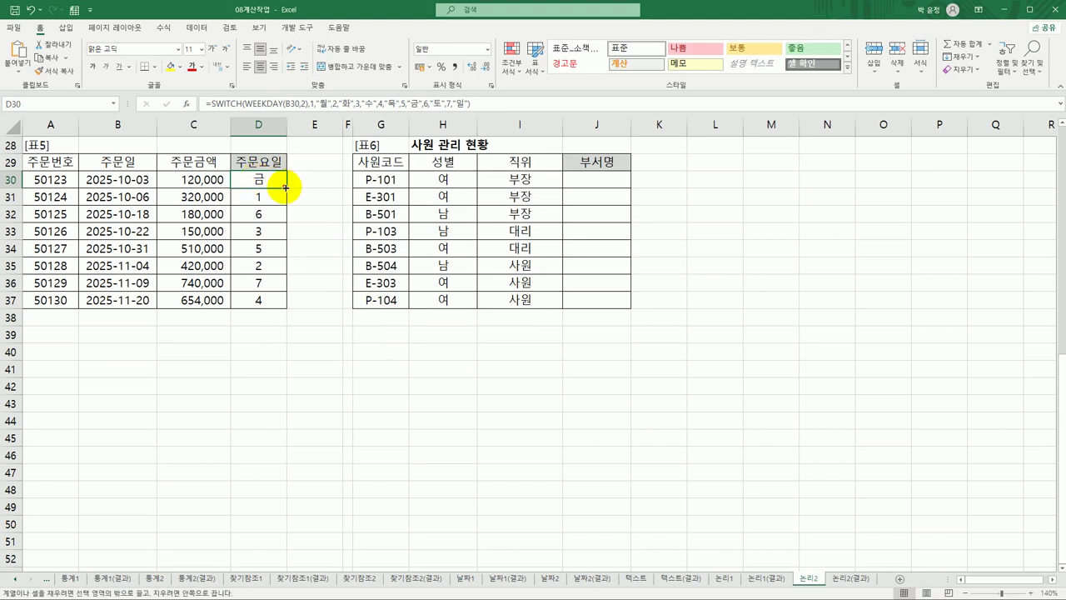
double_click(286, 188)
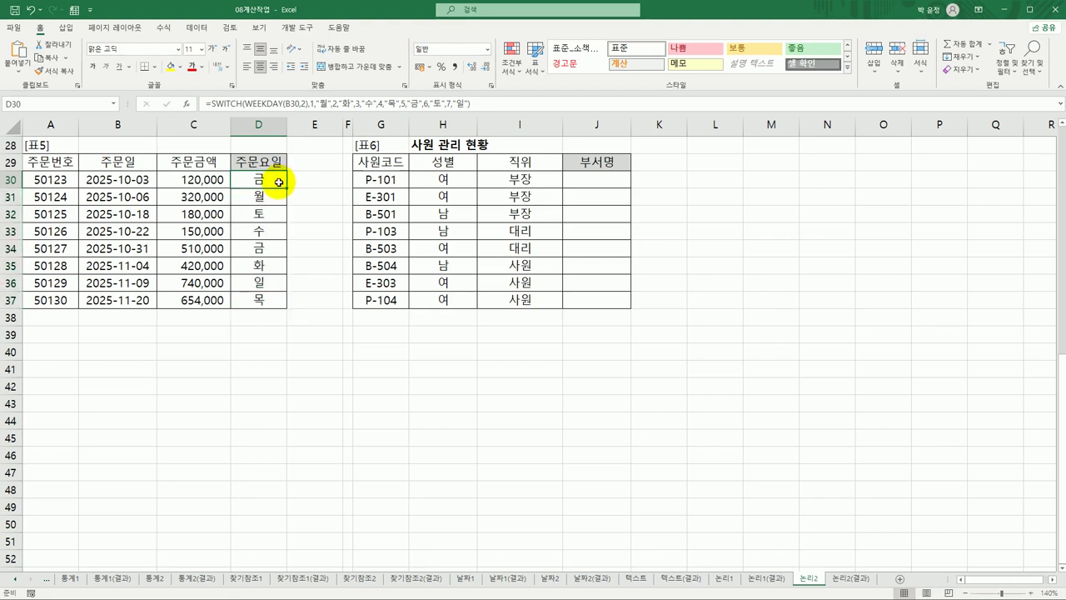
double_click(278, 181)
left_click(426, 180)
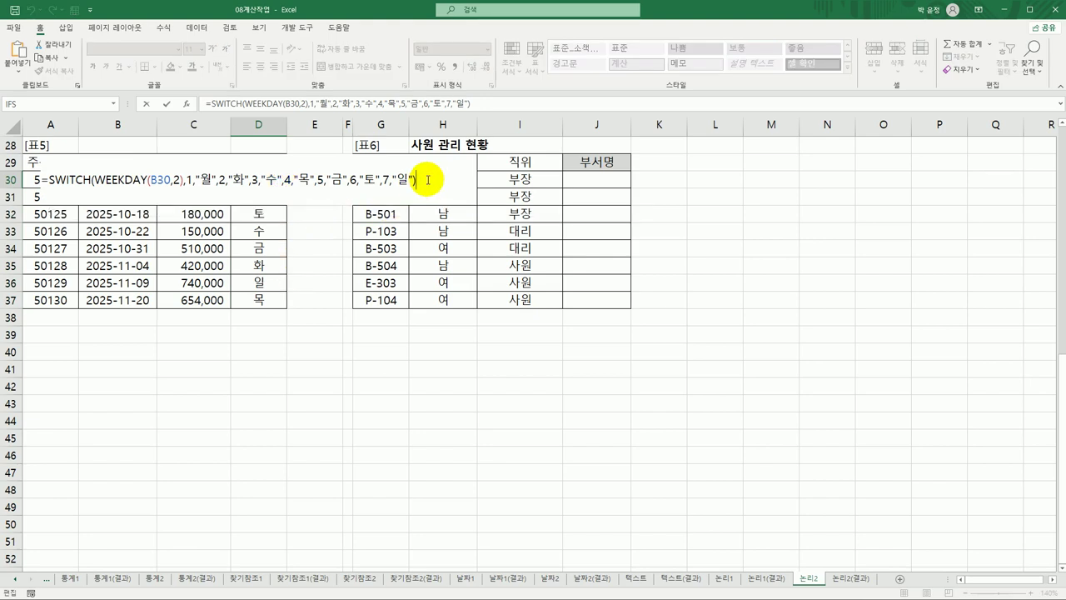
Step: Close the review of D30's SWITCH formula and examine the first 사원코드 in 표6
key("ctrl+Return")
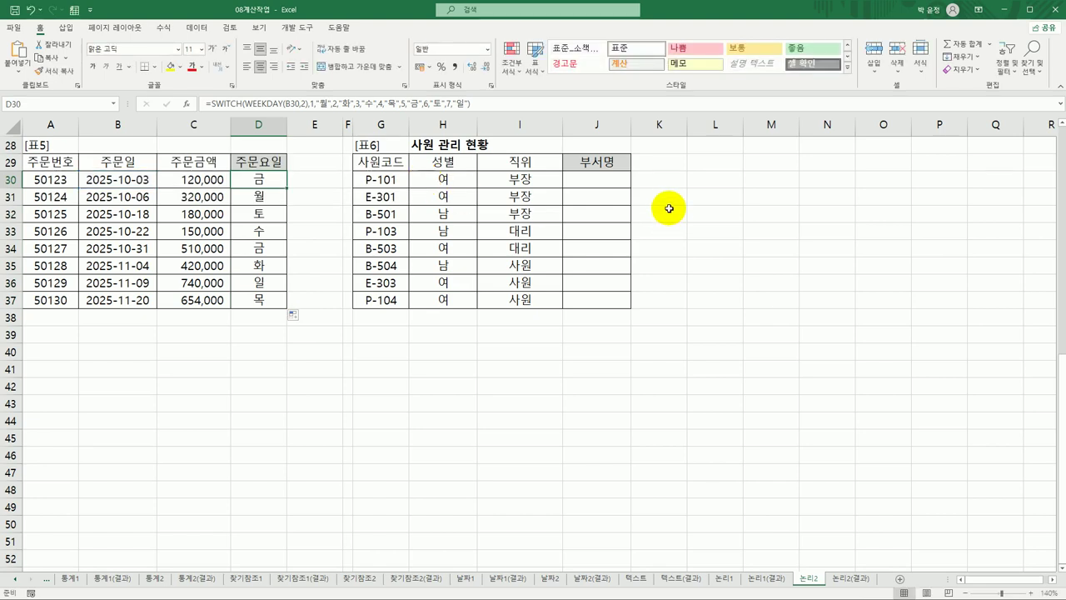
left_click(620, 180)
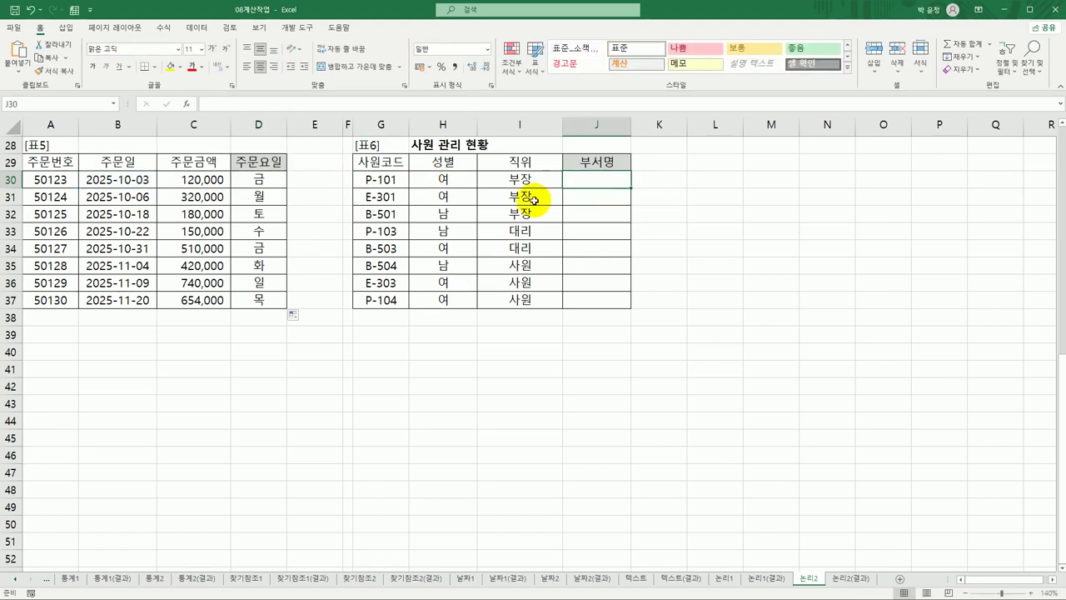
left_click(384, 179)
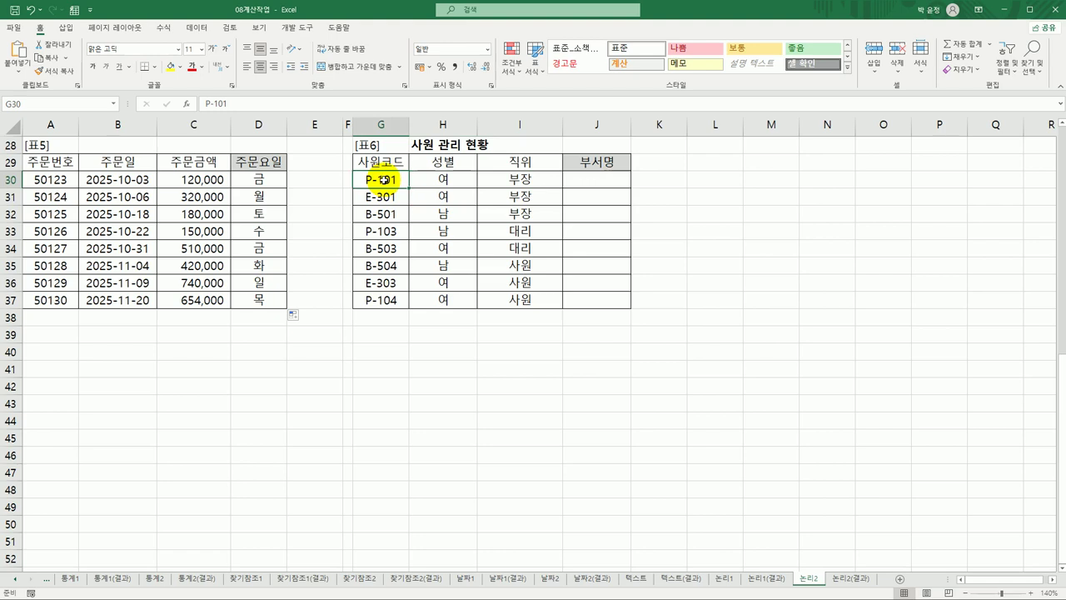
Step: Start 표6's first 부서명 formula in J30 with LEFT, extracting 1 character from the 사원코드 in G30
left_click(587, 179)
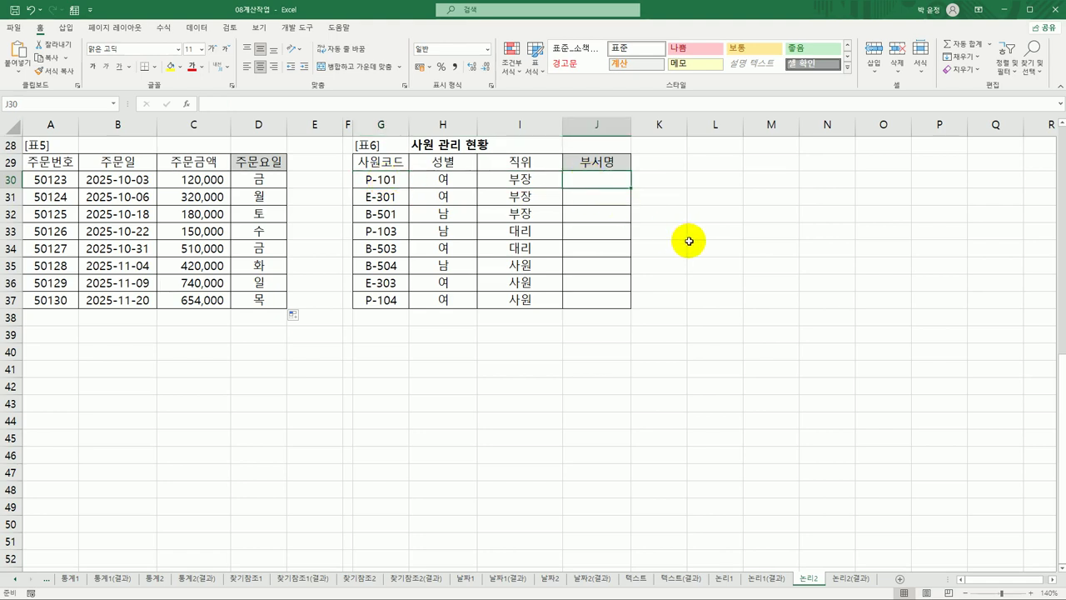
type("=")
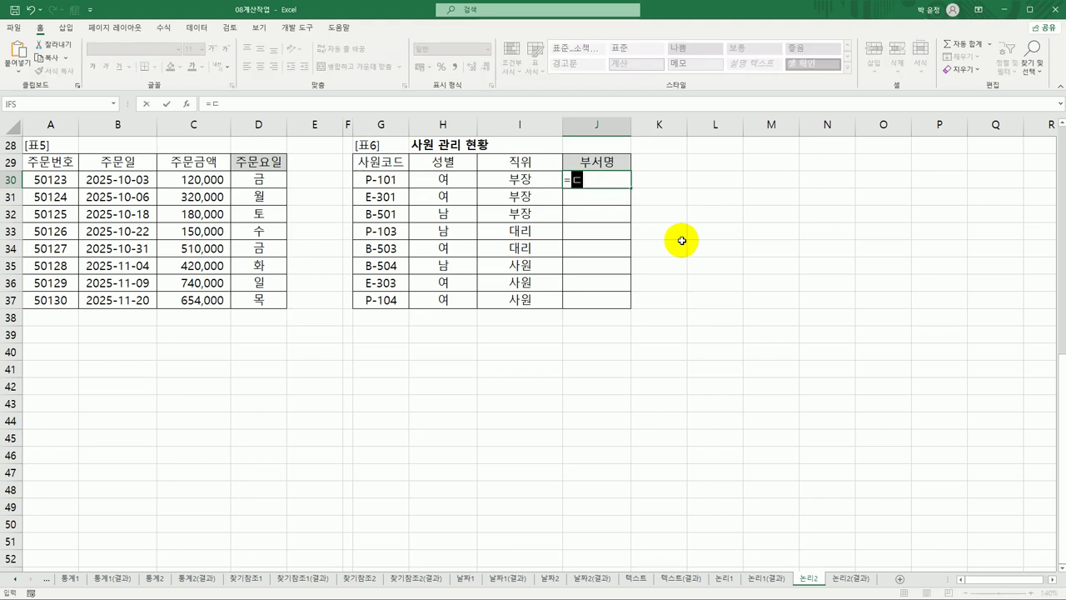
type("le")
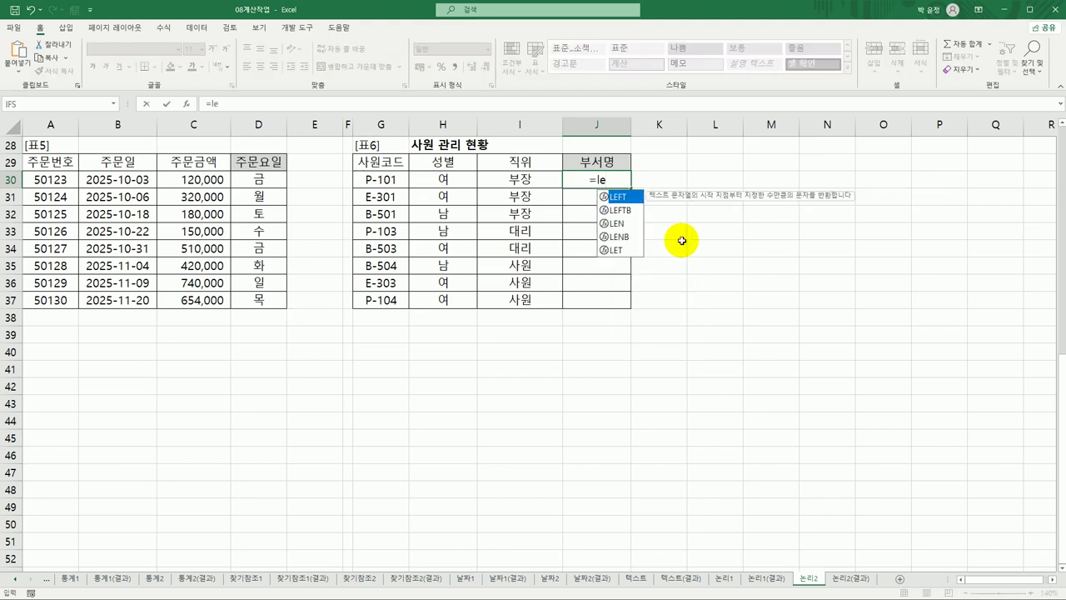
double_click(624, 198)
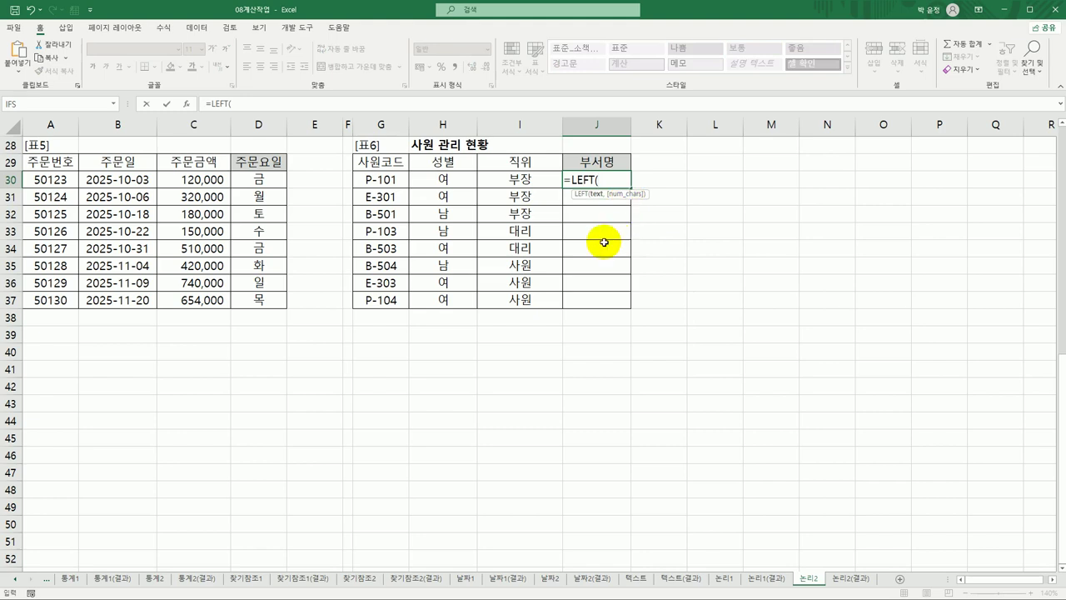
left_click(391, 179)
type(",")
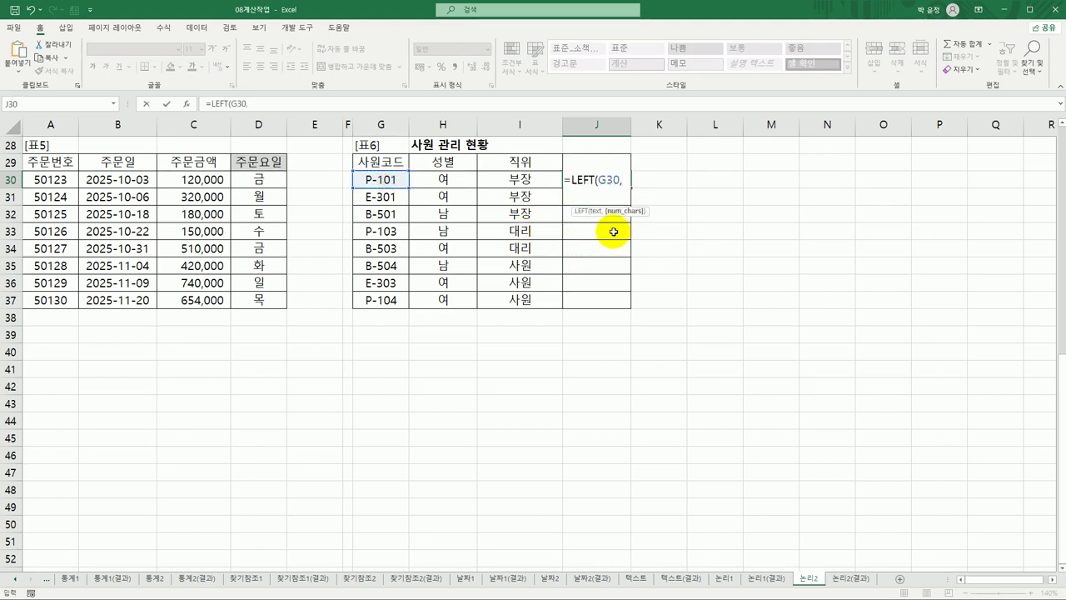
type("1")
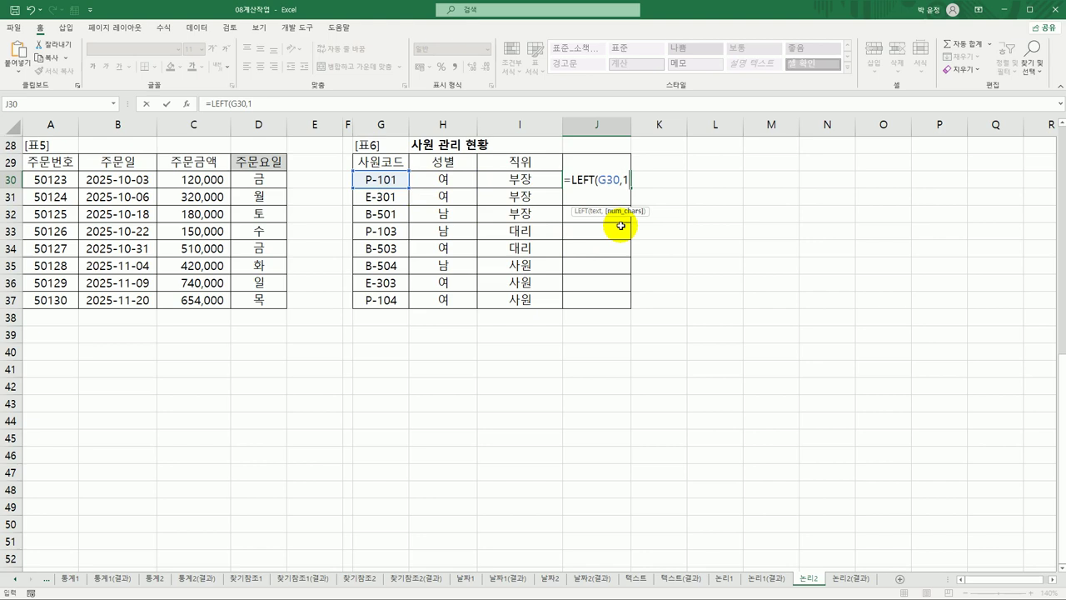
Step: Complete the formula =LEFT(G30,1) in J30, fill it down through J37, and check the copied formulas
type(")")
key("Return")
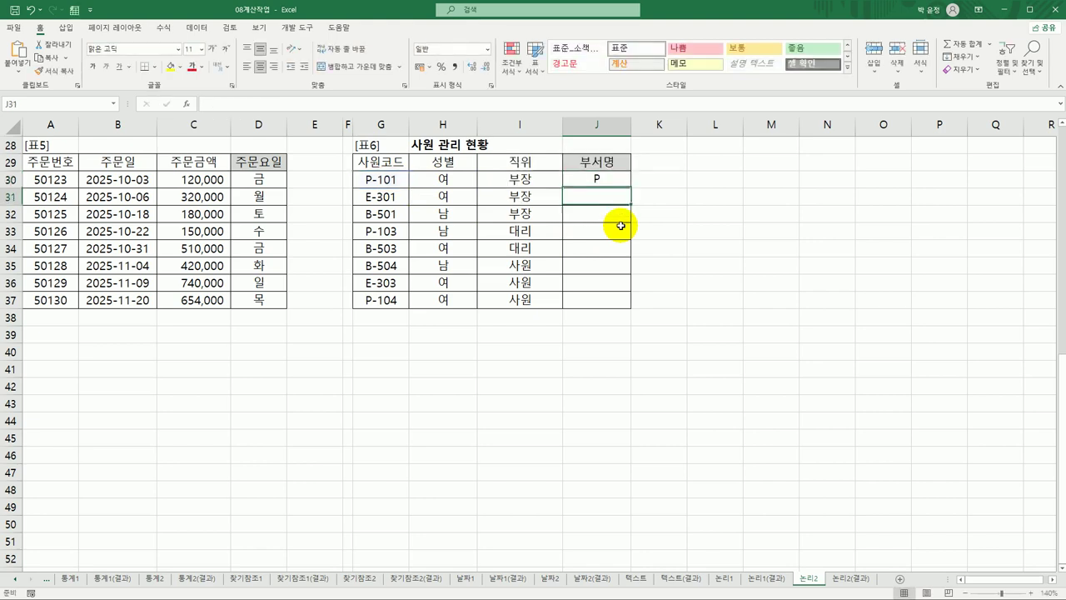
left_click(612, 176)
double_click(630, 187)
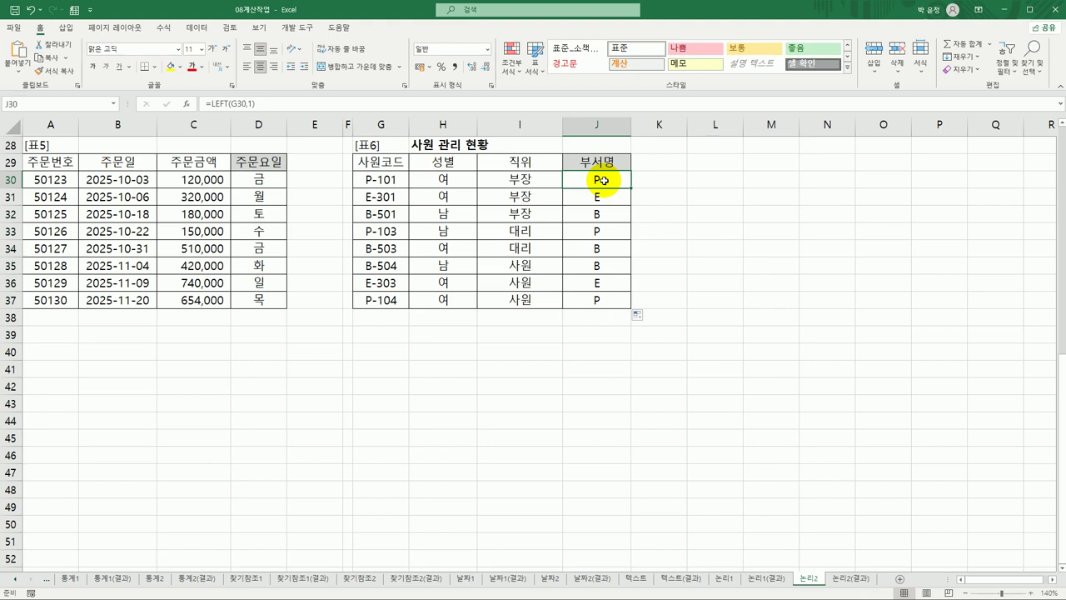
left_click(606, 213)
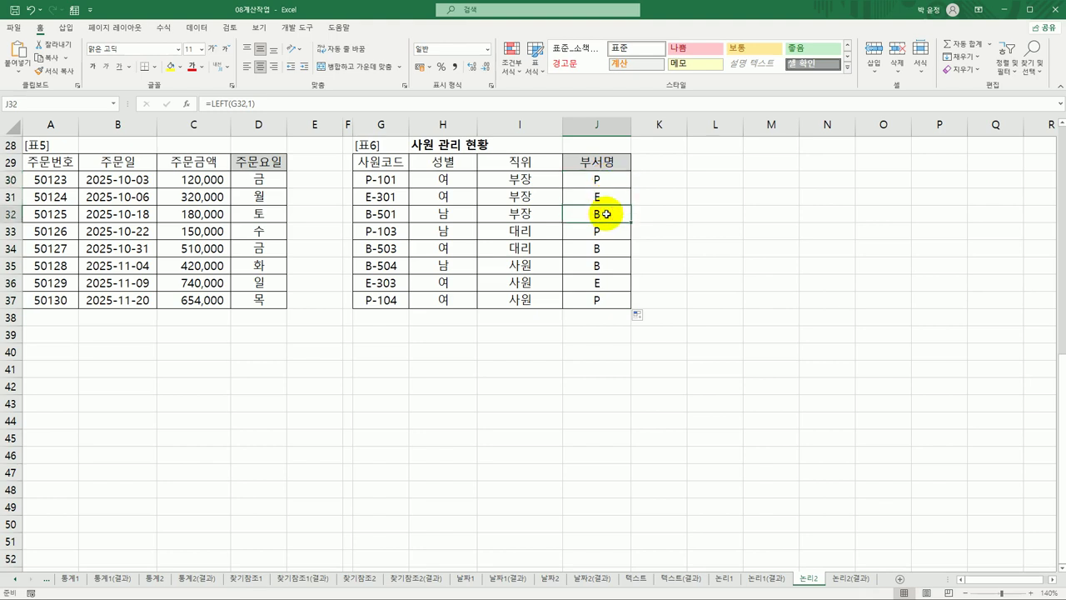
left_click(608, 193)
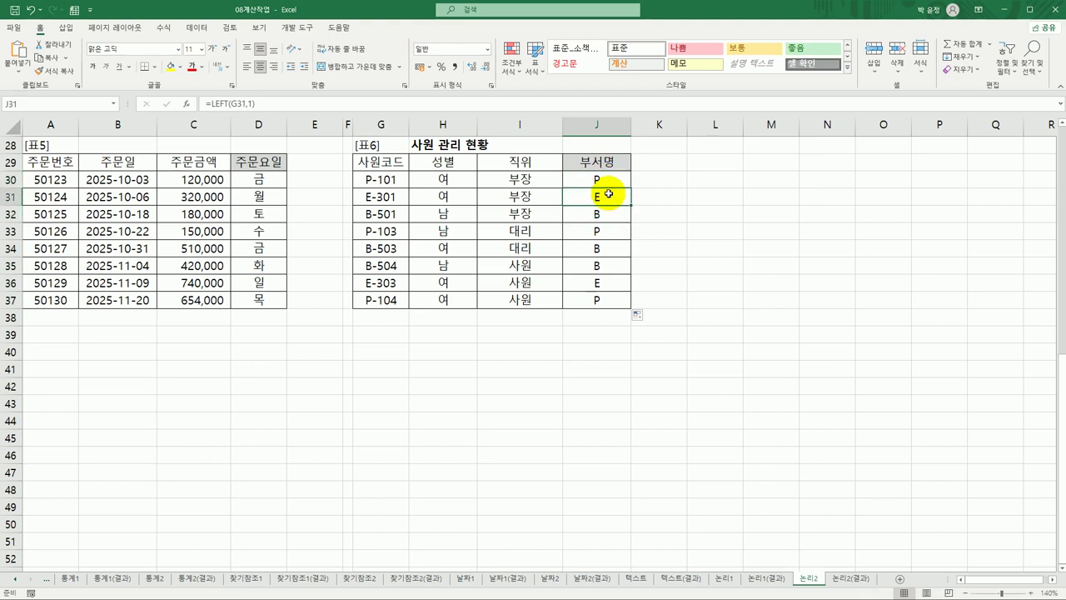
Step: Wrap the LEFT formula in J30 in an IFS function and open its function arguments
left_click(609, 178)
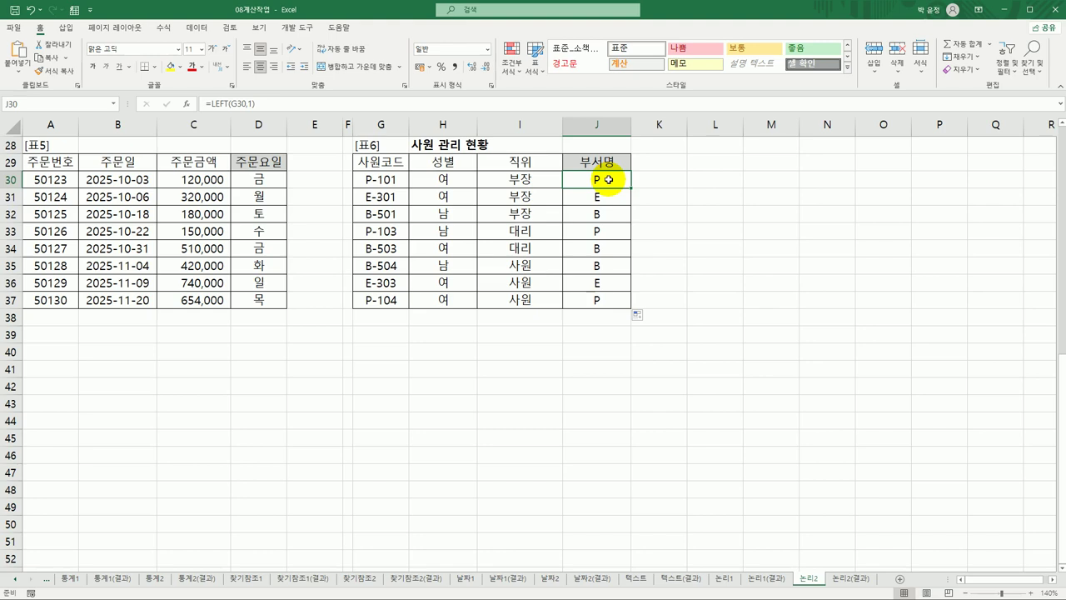
double_click(609, 179)
left_click(514, 179)
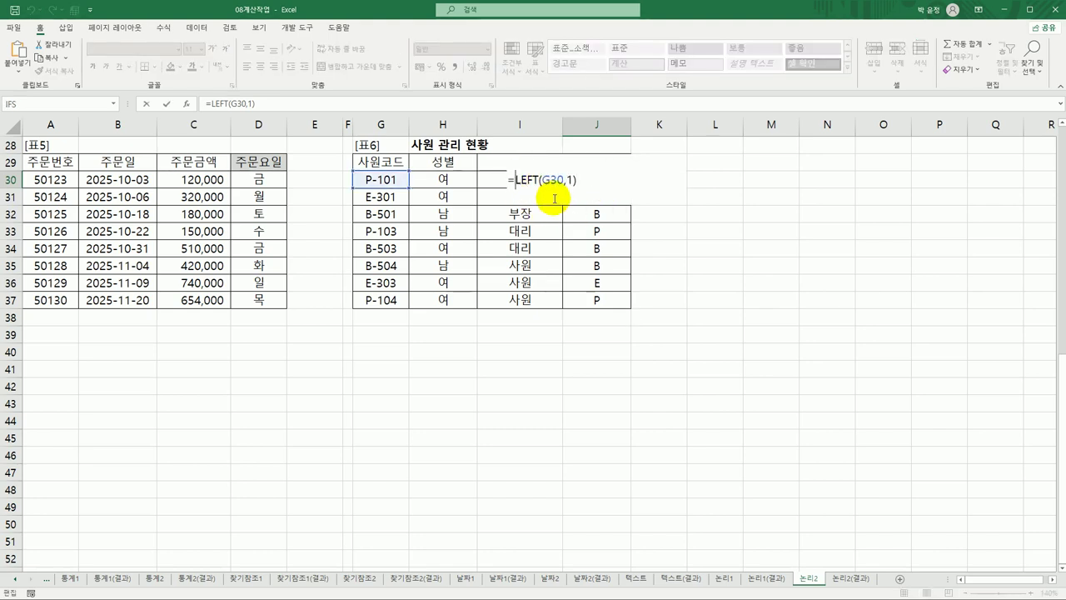
type("if")
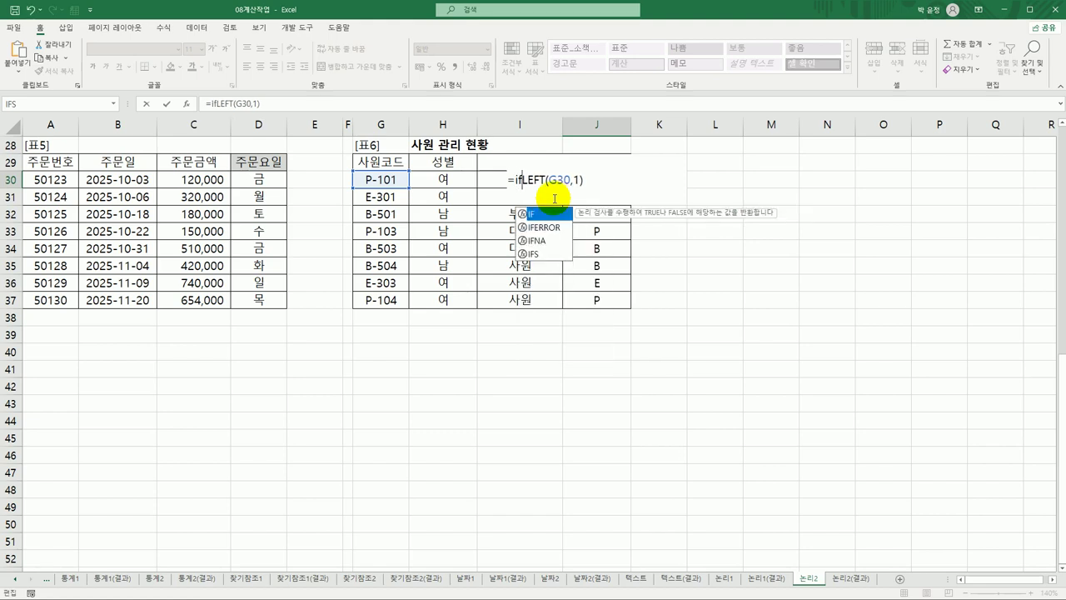
left_click(538, 254)
double_click(538, 256)
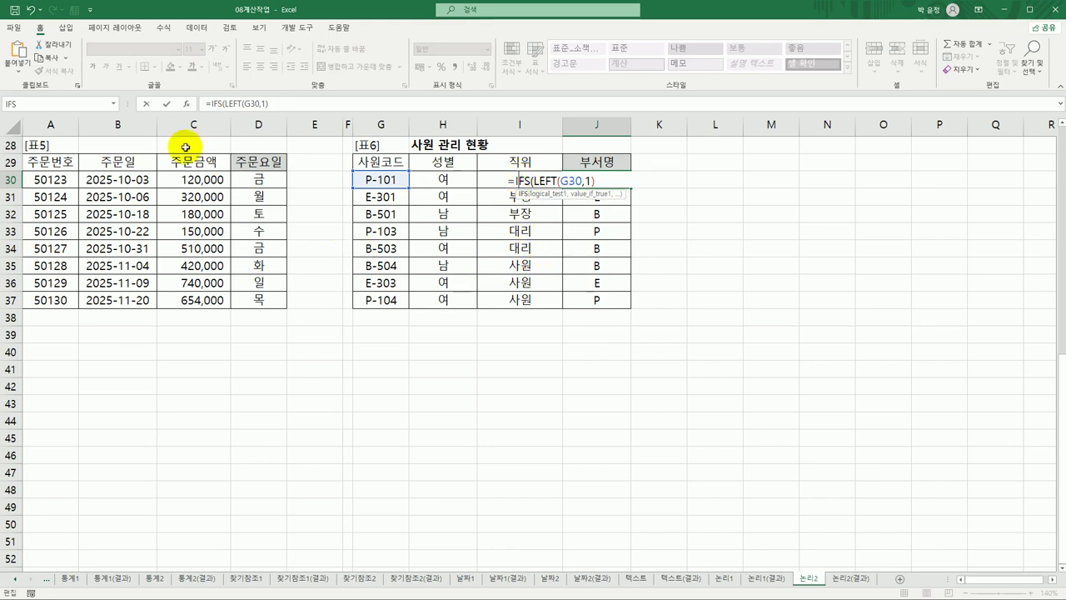
left_click(185, 104)
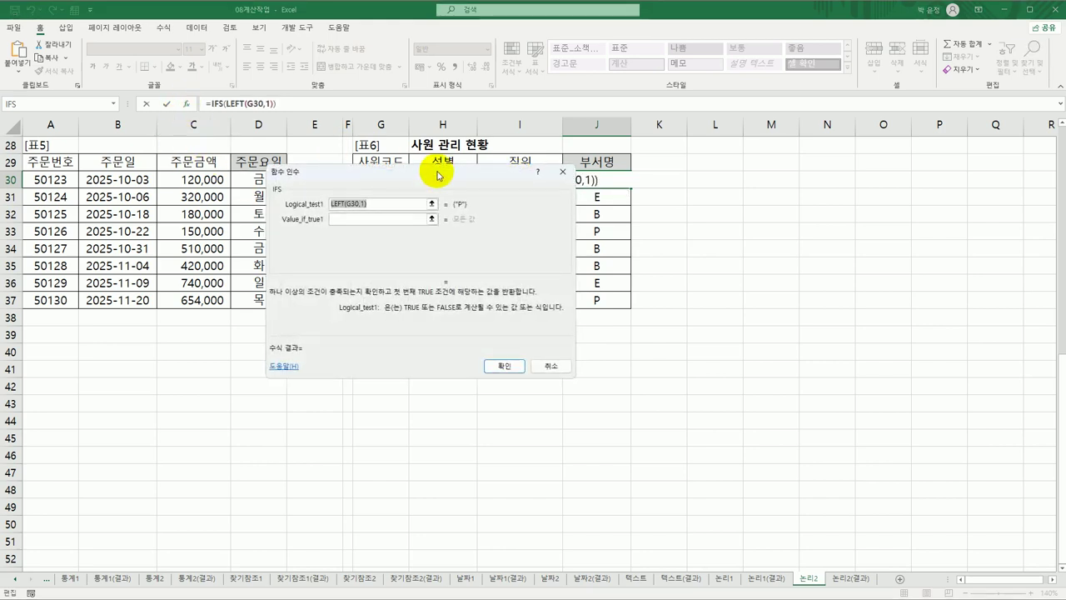
left_click_drag(437, 175, 563, 218)
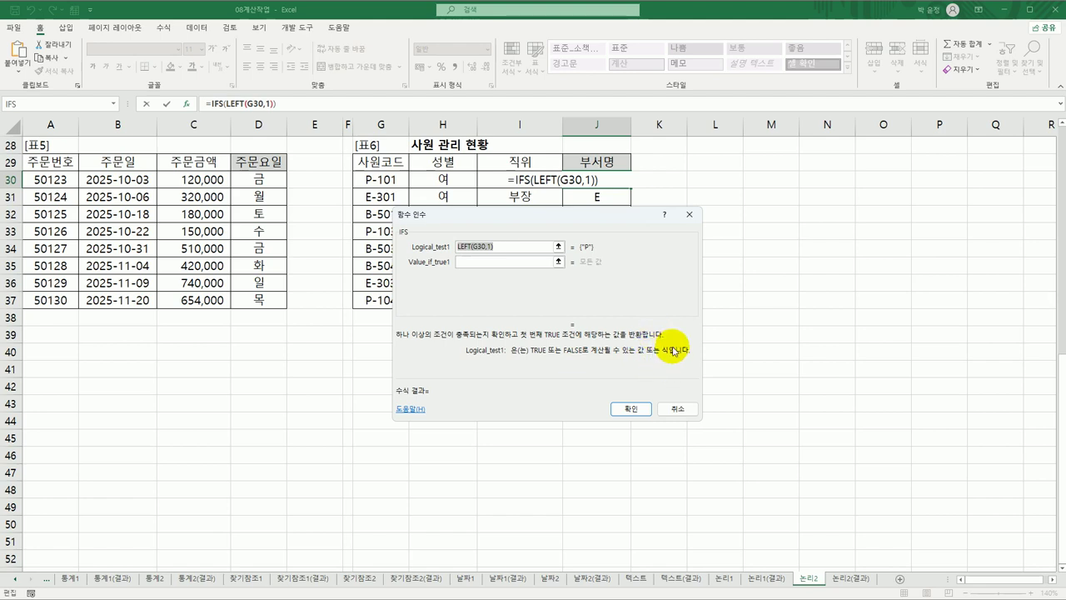
Step: Set the first IFS condition to LEFT(G30,1)="P" with 생산부 as its result
left_click(495, 262)
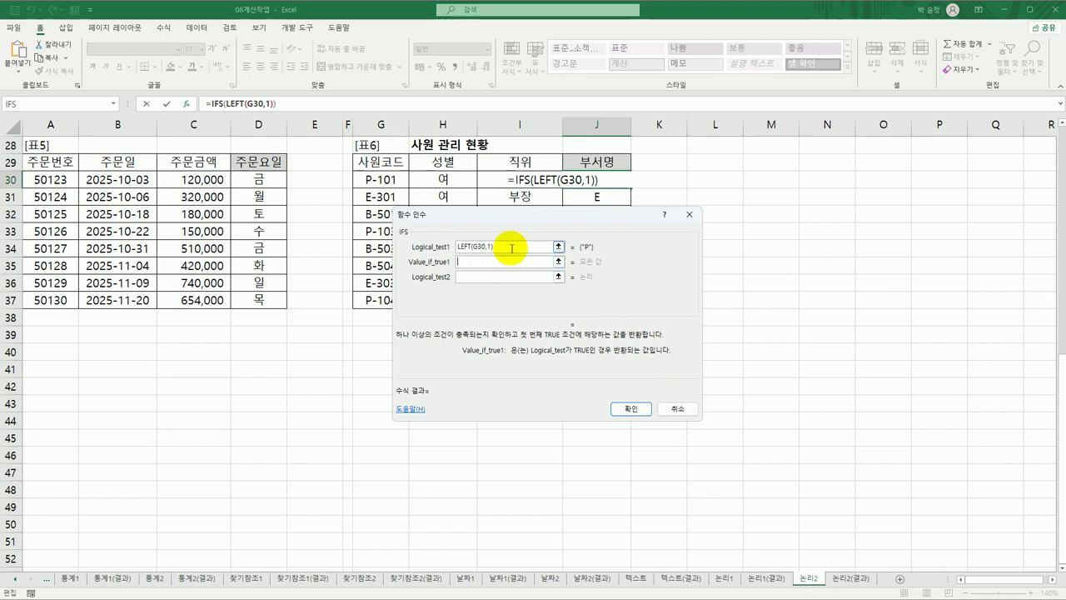
left_click(511, 247)
type("=")
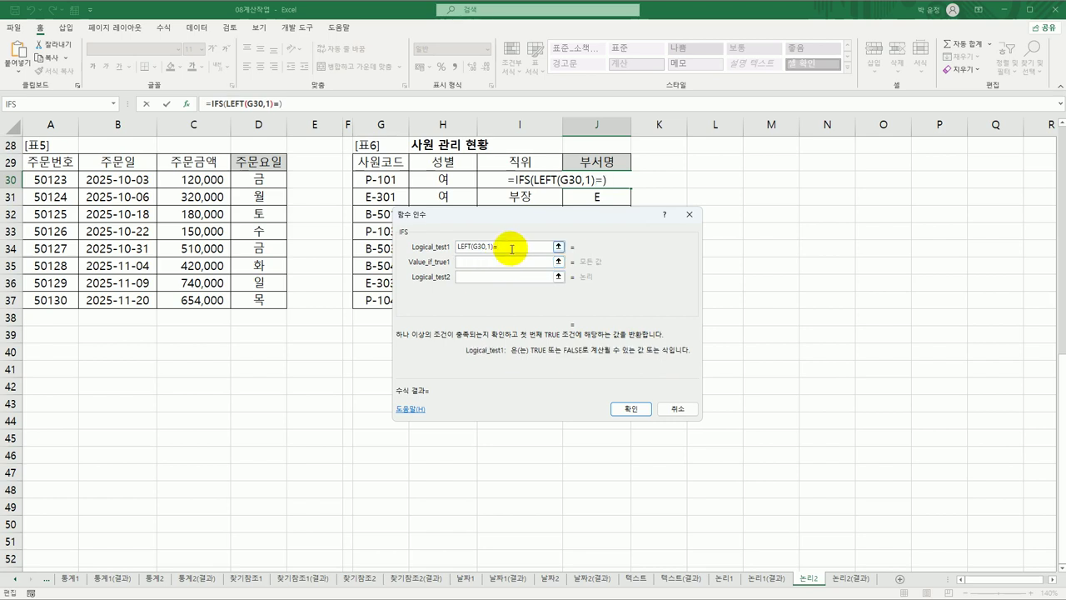
type("\"ㅔ")
key("BackSpace")
type("P\"")
key("Tab")
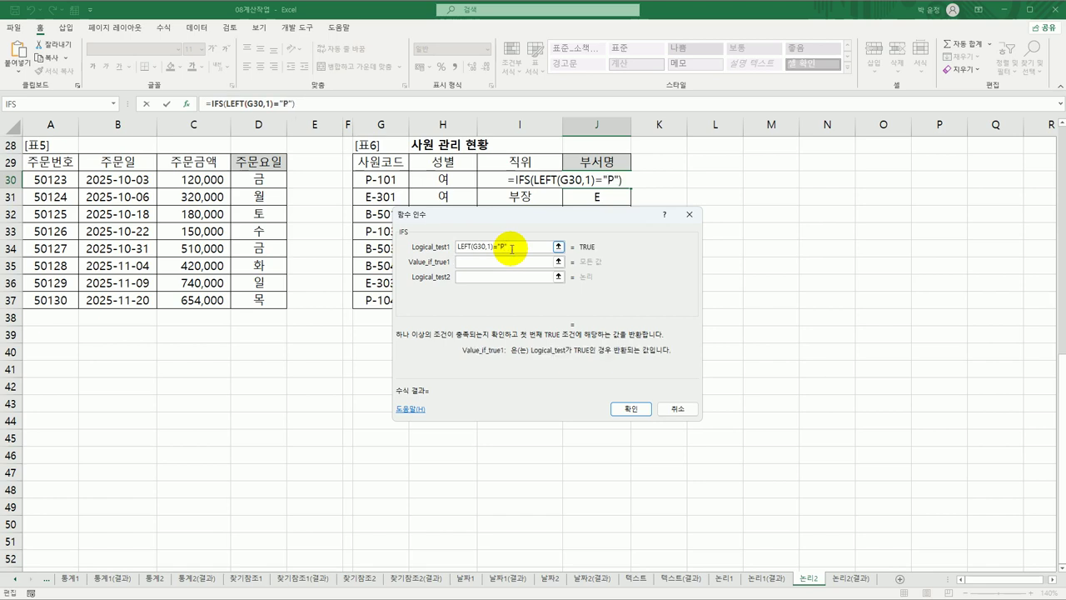
type("생ㅅ")
type("ㅏㄴ")
type("부")
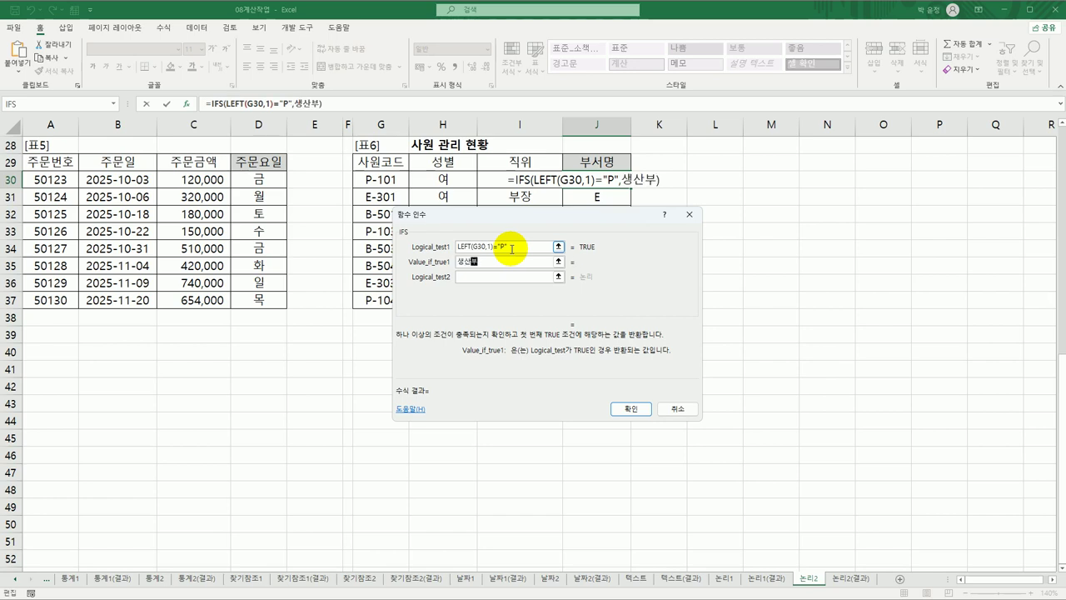
Step: Copy the first condition into the second IFS test, change its letter to "B", and set its result to 영업부
left_click(432, 247)
key("ctrl+c")
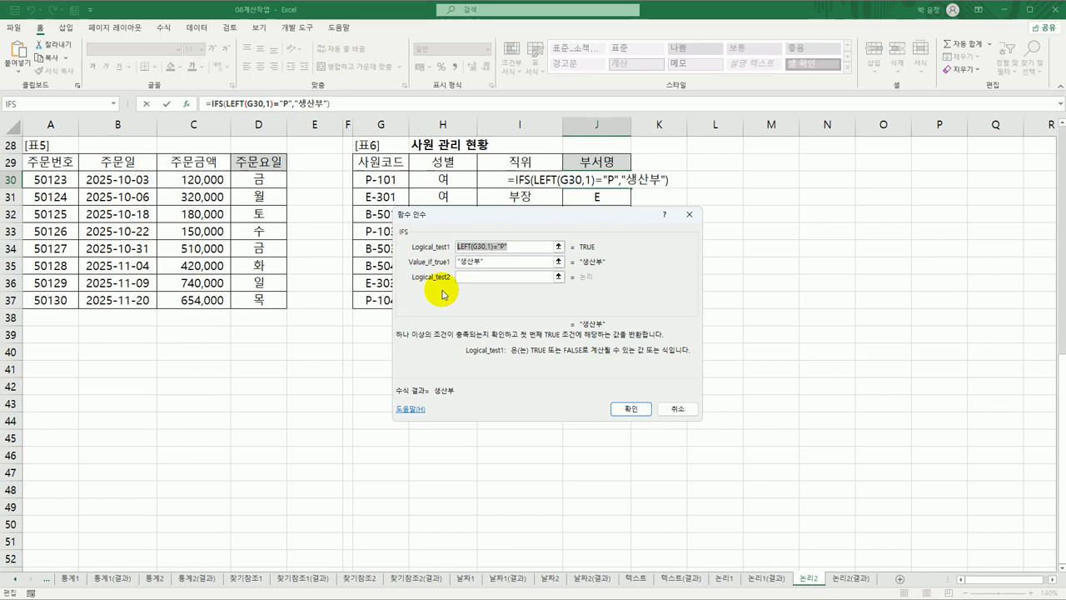
left_click(487, 276)
key("ctrl+v")
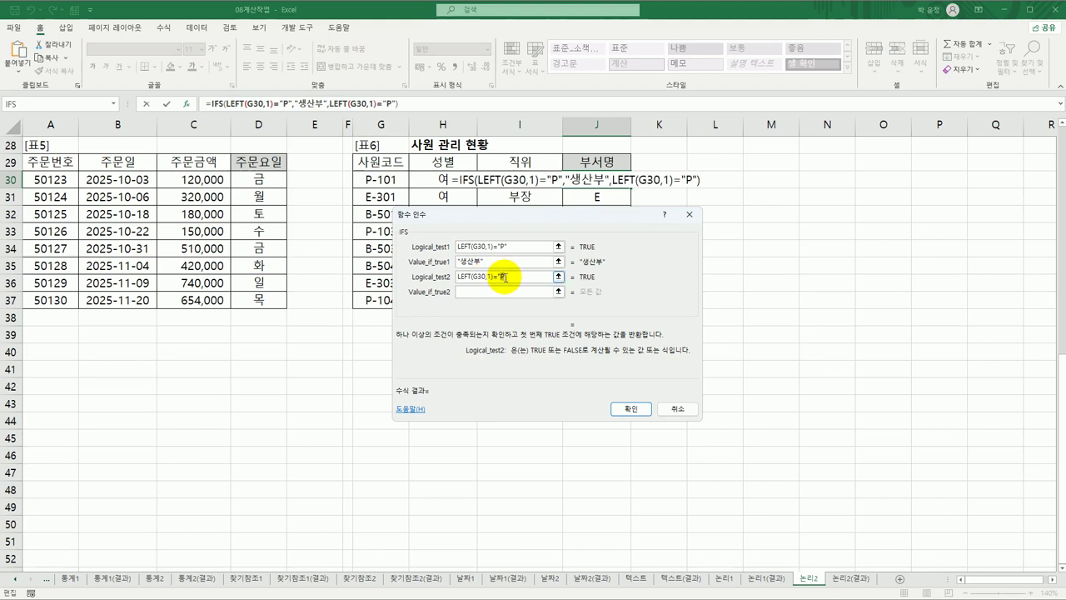
double_click(504, 278)
key("BackSpace")
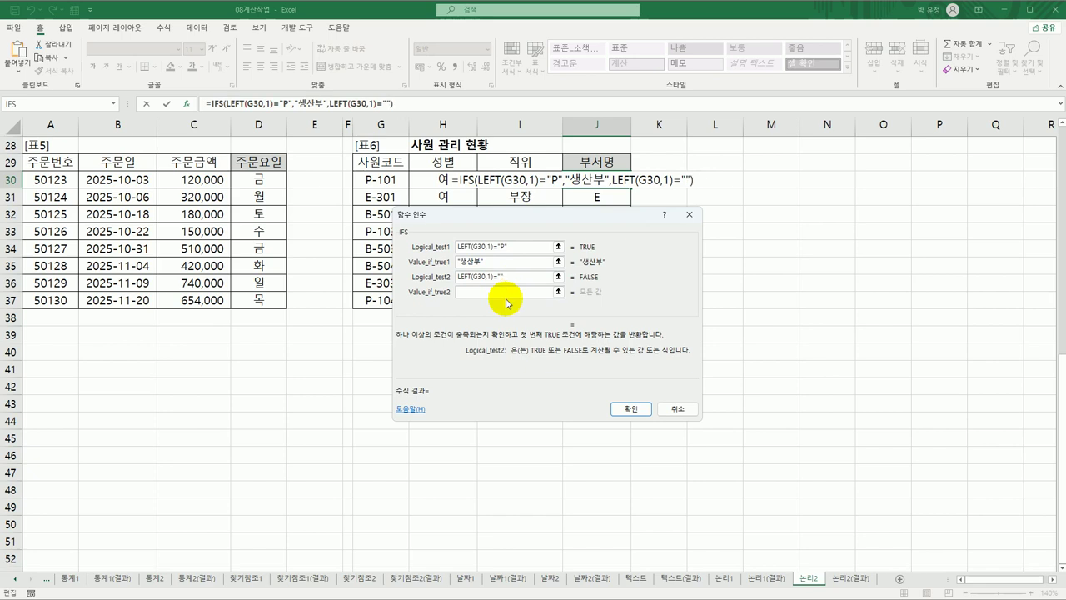
type("B")
left_click(491, 292)
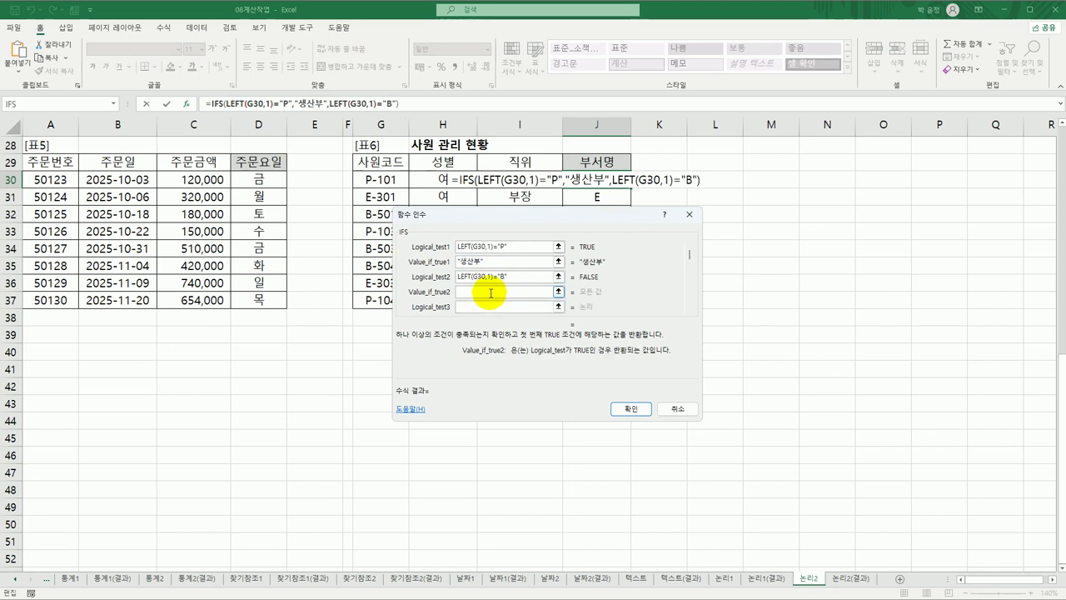
type("영업부")
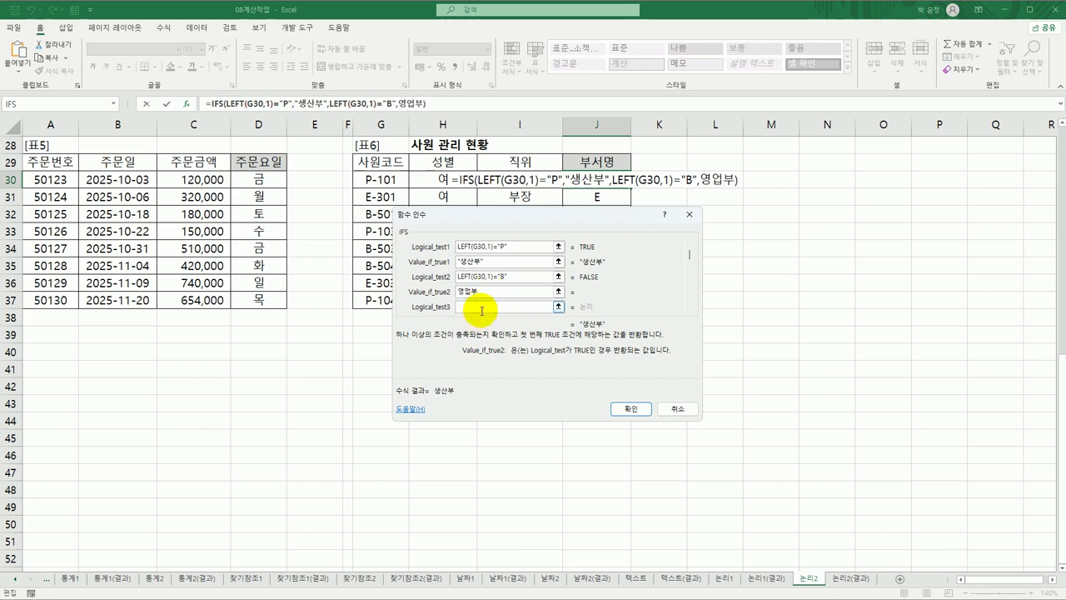
Step: Add the third IFS condition LEFT(G30,1)="E" with 관리부 as its result and confirm the formula
left_click(481, 308)
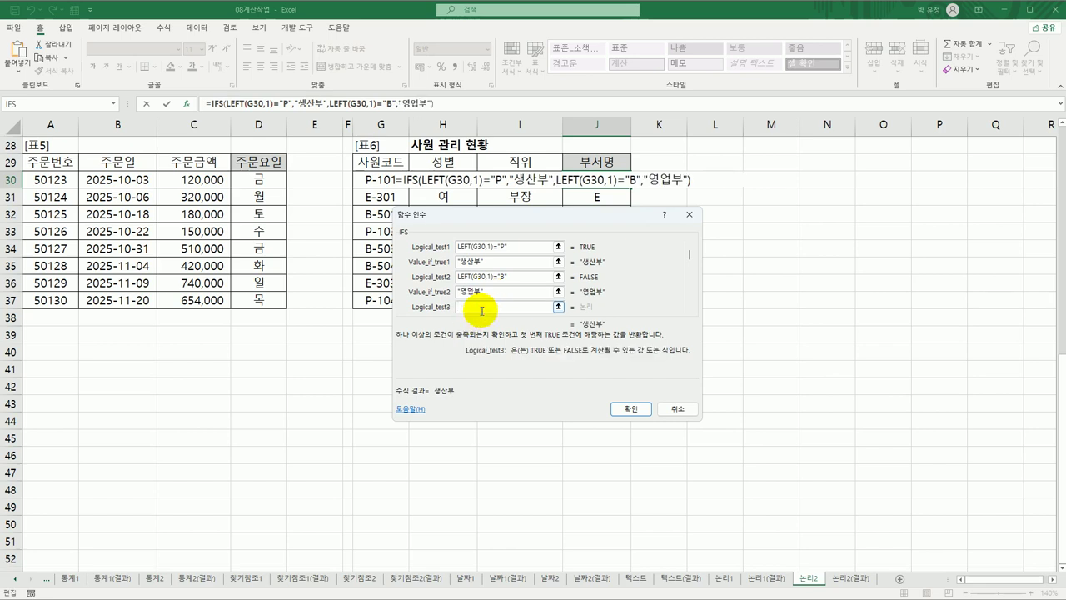
key("ctrl+v")
double_click(502, 305)
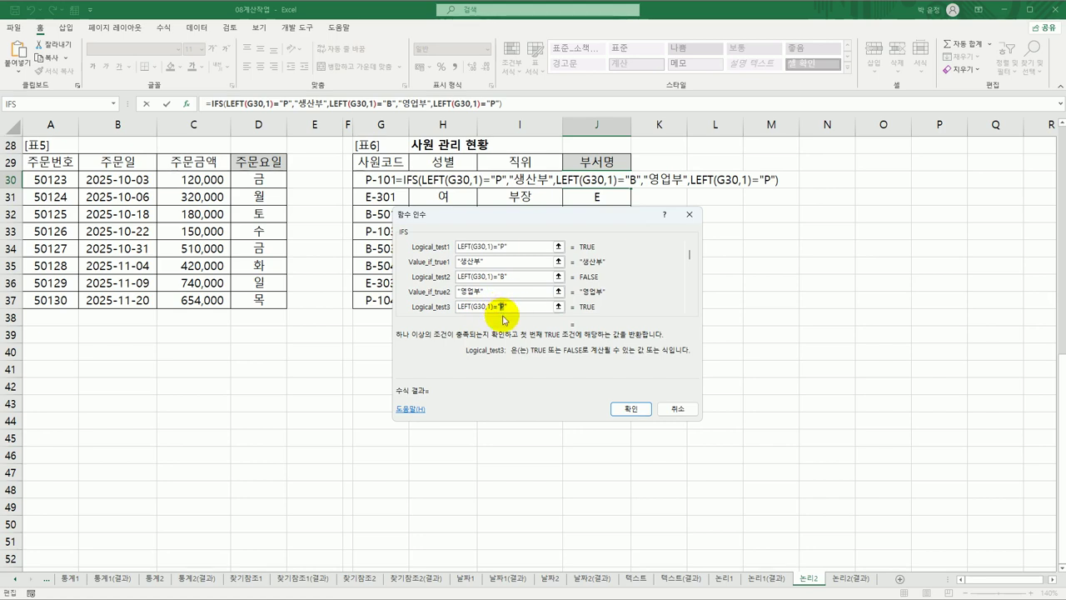
type("E")
key("Tab")
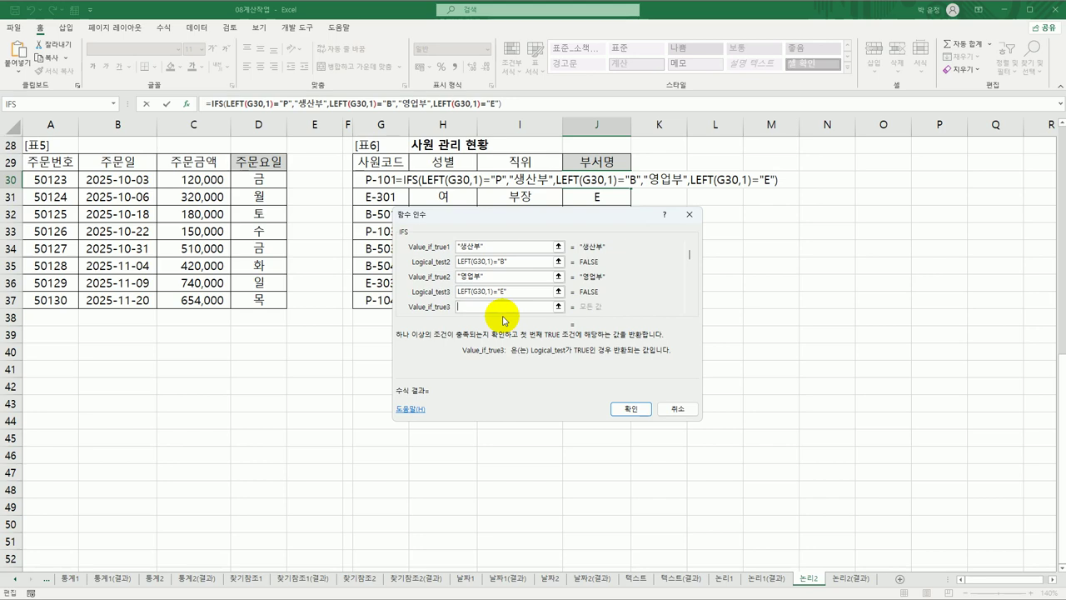
type("관")
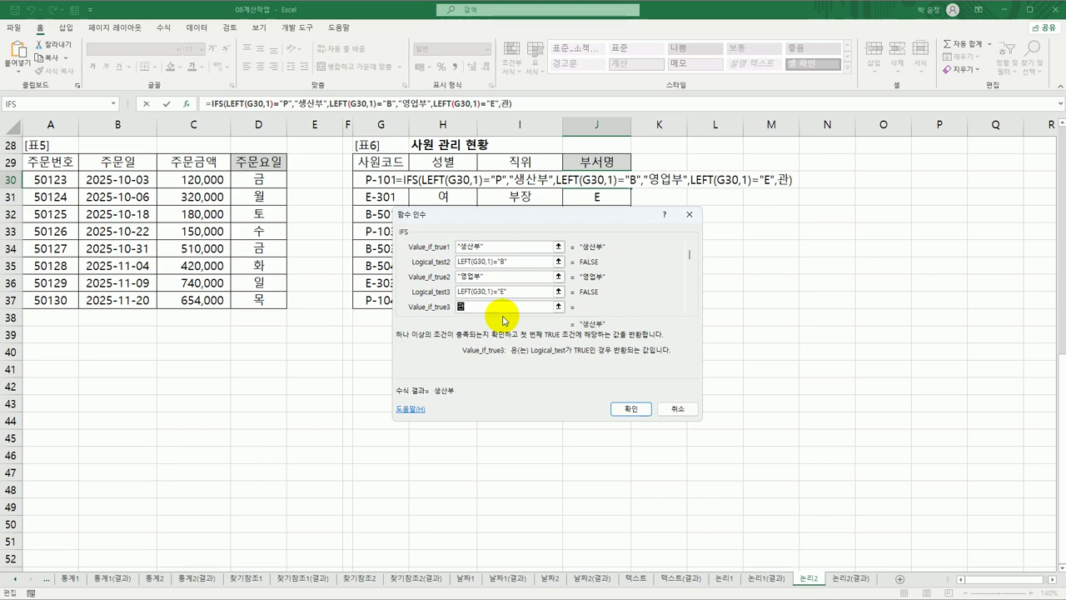
type("리부")
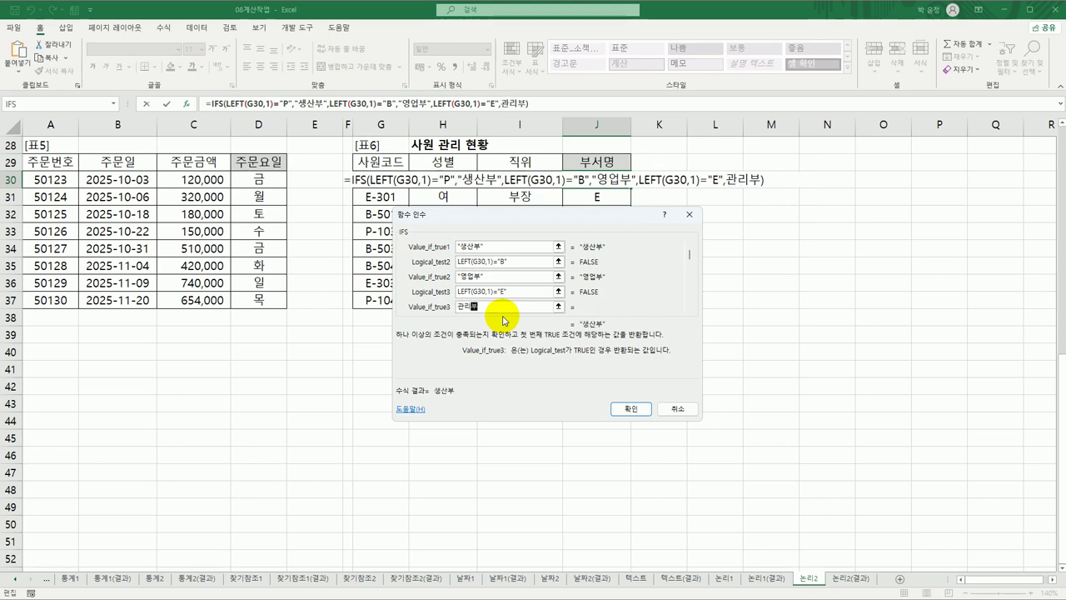
left_click(631, 408)
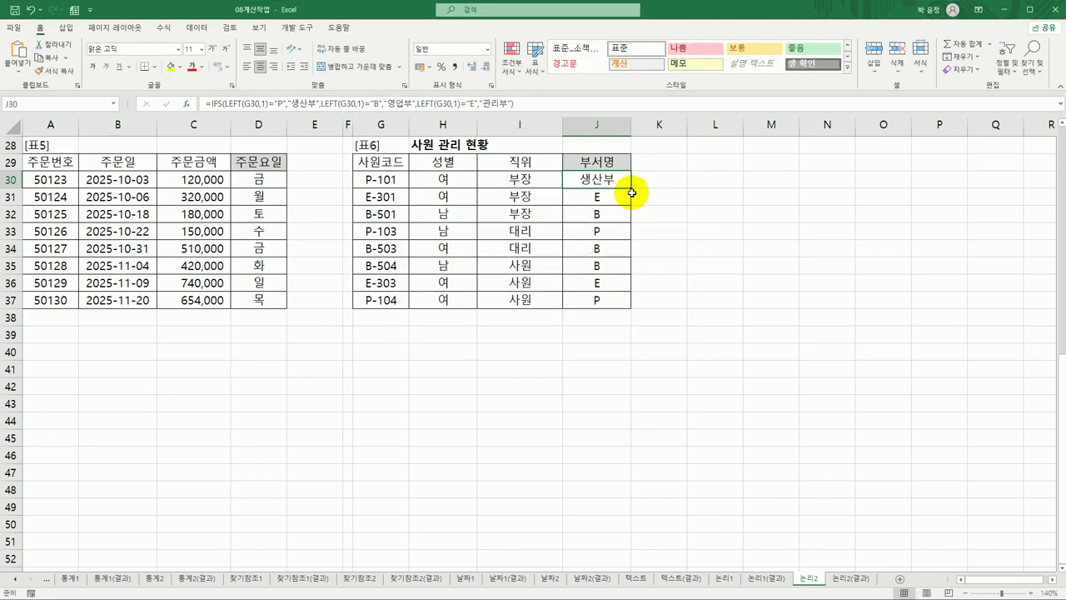
Step: Fill the IFS formula from J30 down through J37, review it in J30, and open the 논리2(결과) sheet
left_click_drag(630, 188, 633, 306)
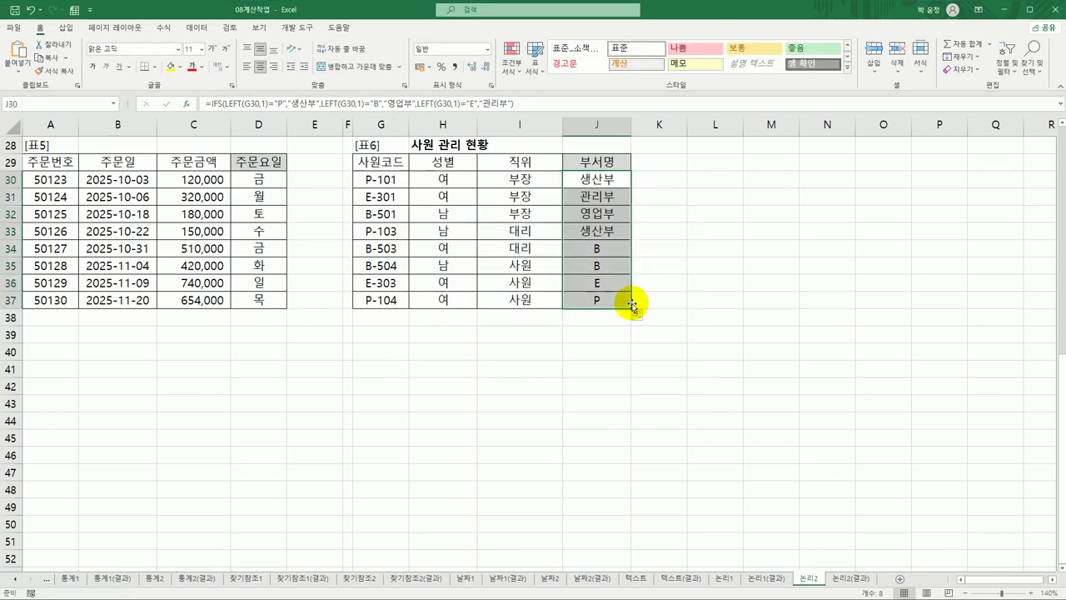
double_click(582, 183)
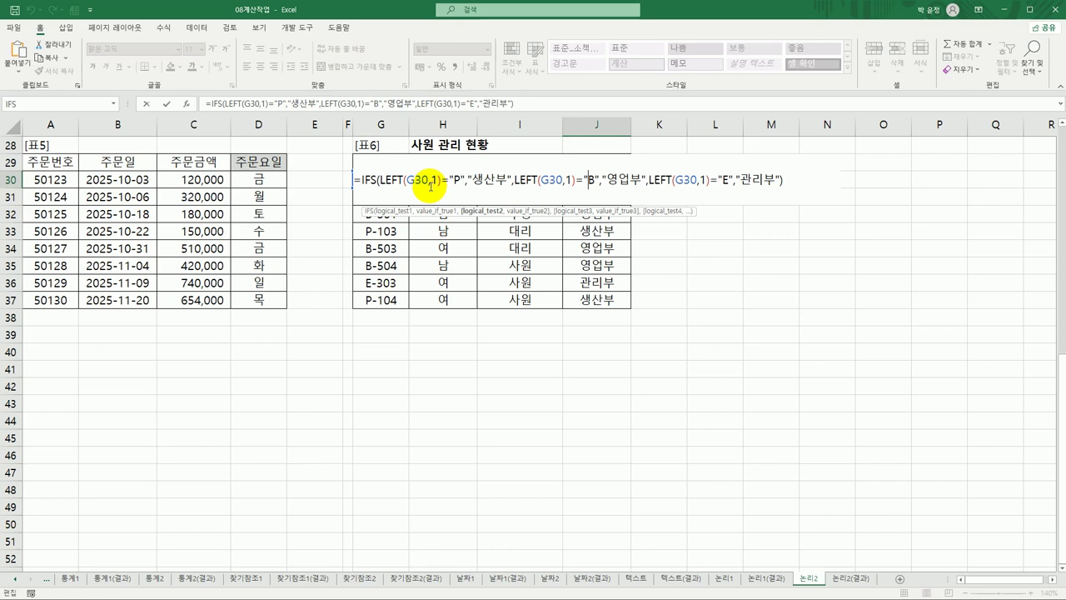
key("Return")
left_click(597, 179)
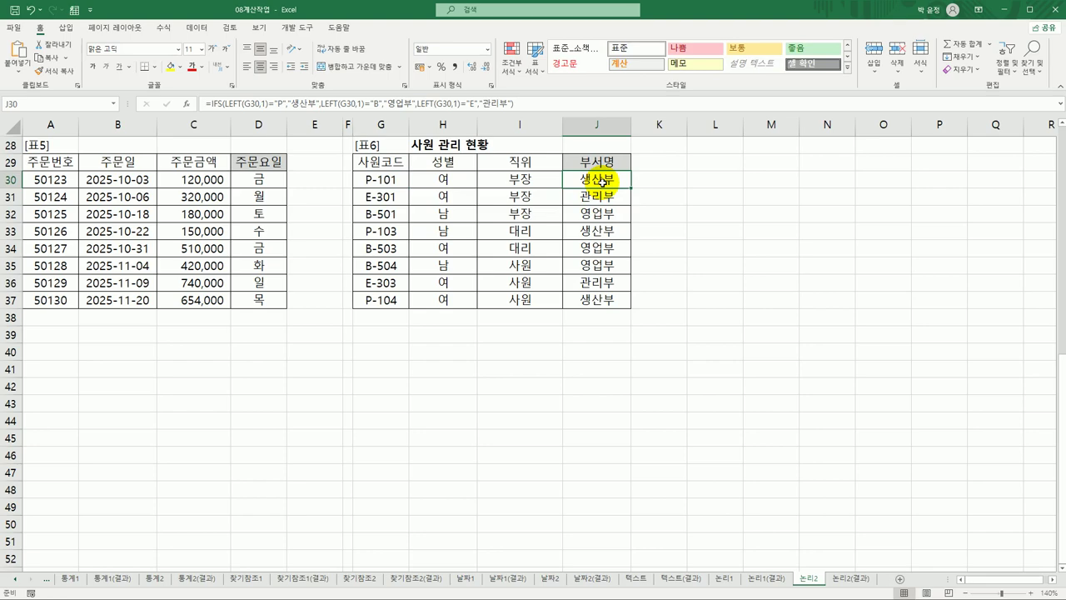
scroll(596, 179, "up", 7)
scroll(614, 200, "down", 6)
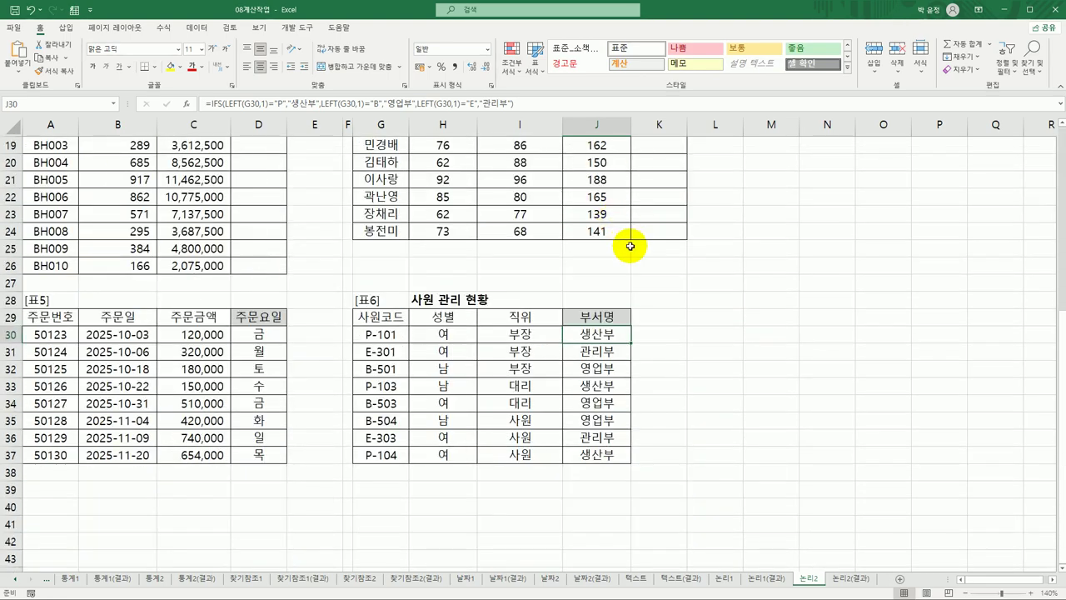
left_click(841, 581)
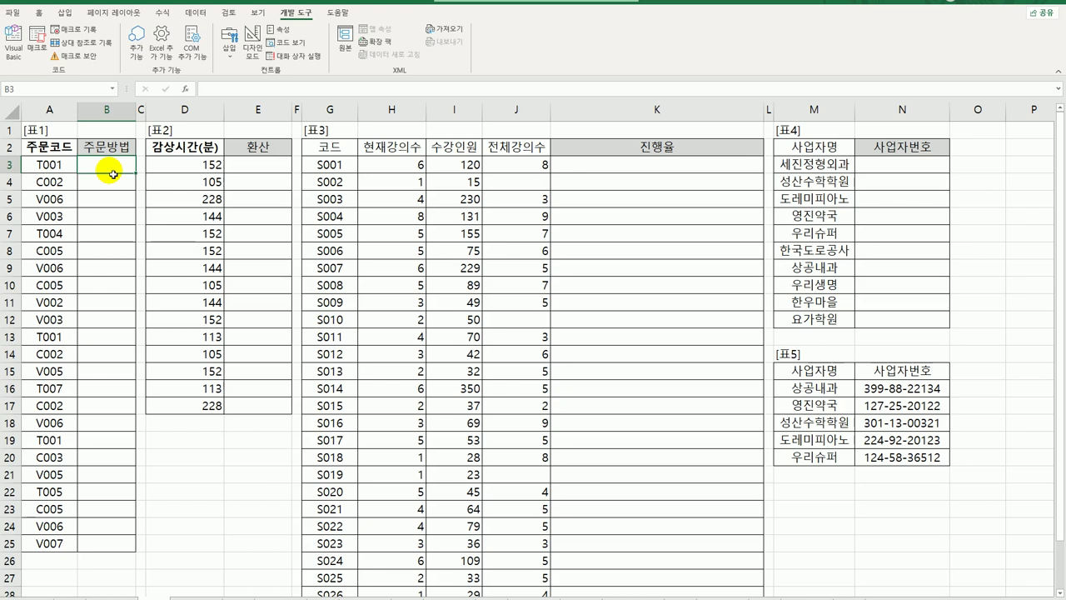
Step: Start a COUNTIF formula in B3 with the expanding range $A$3:A3, anchoring only the range's first cell
type("=")
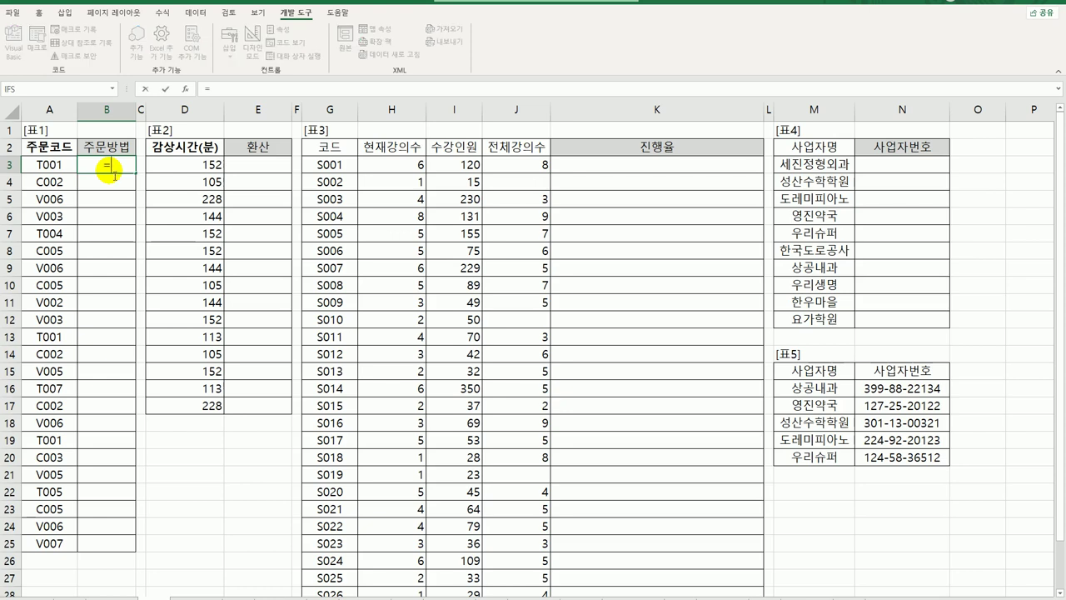
type("cou")
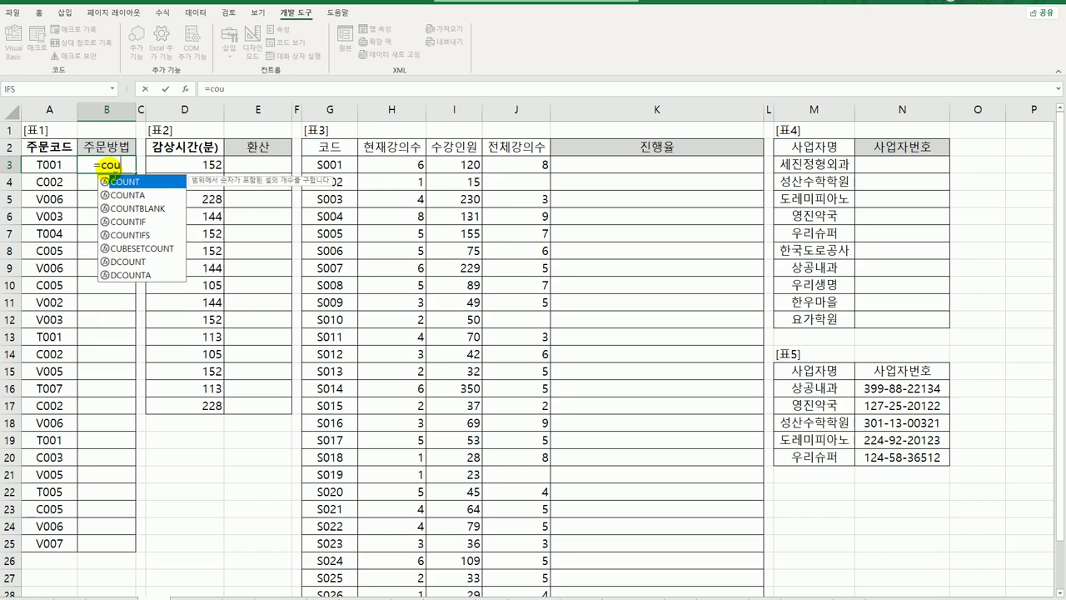
type("ntif")
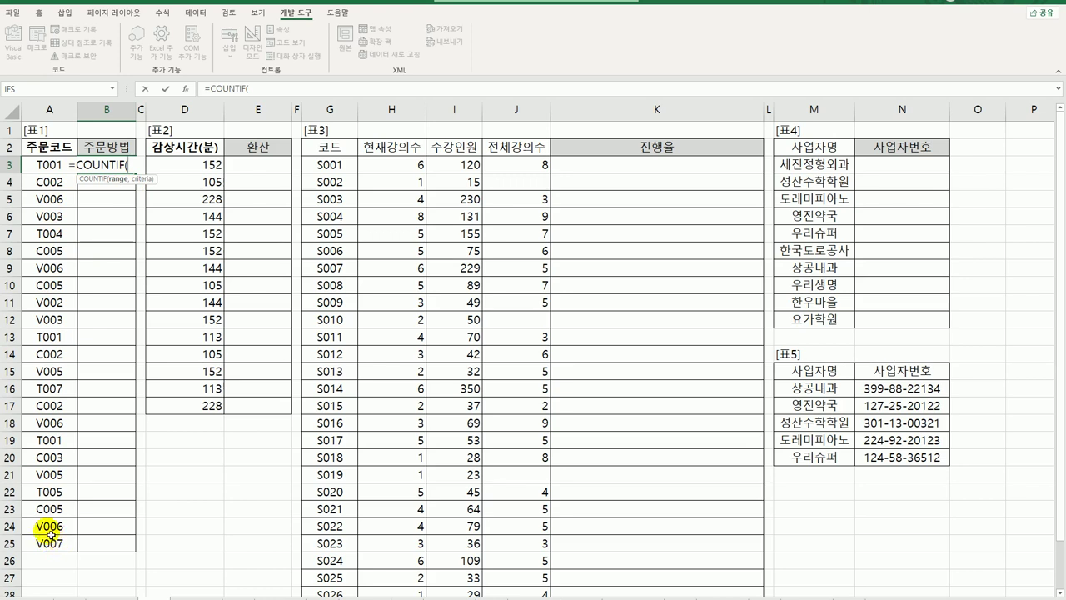
left_click(50, 173)
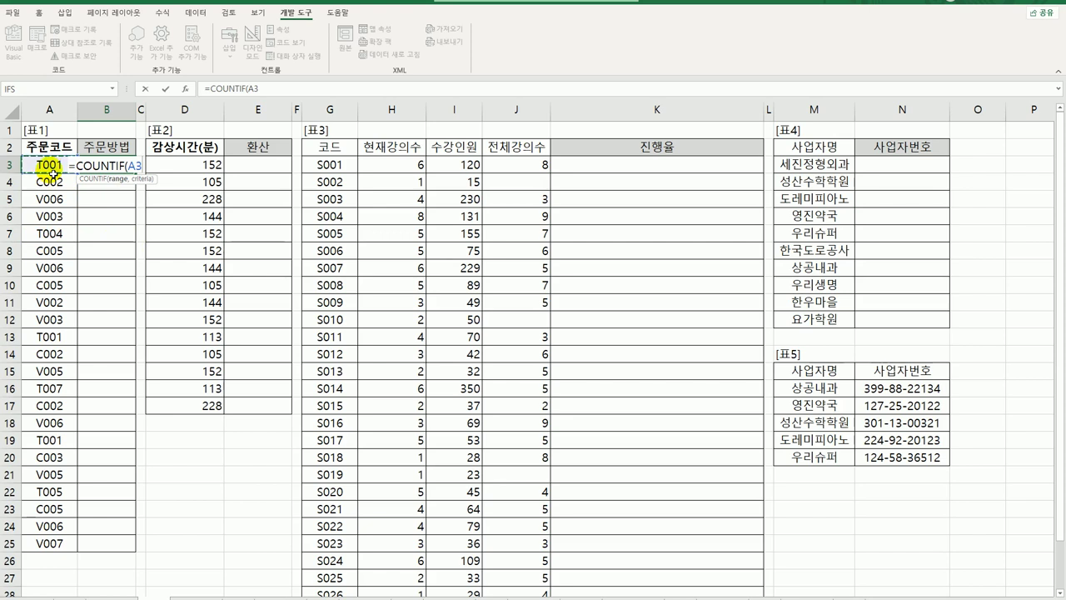
type(":A3")
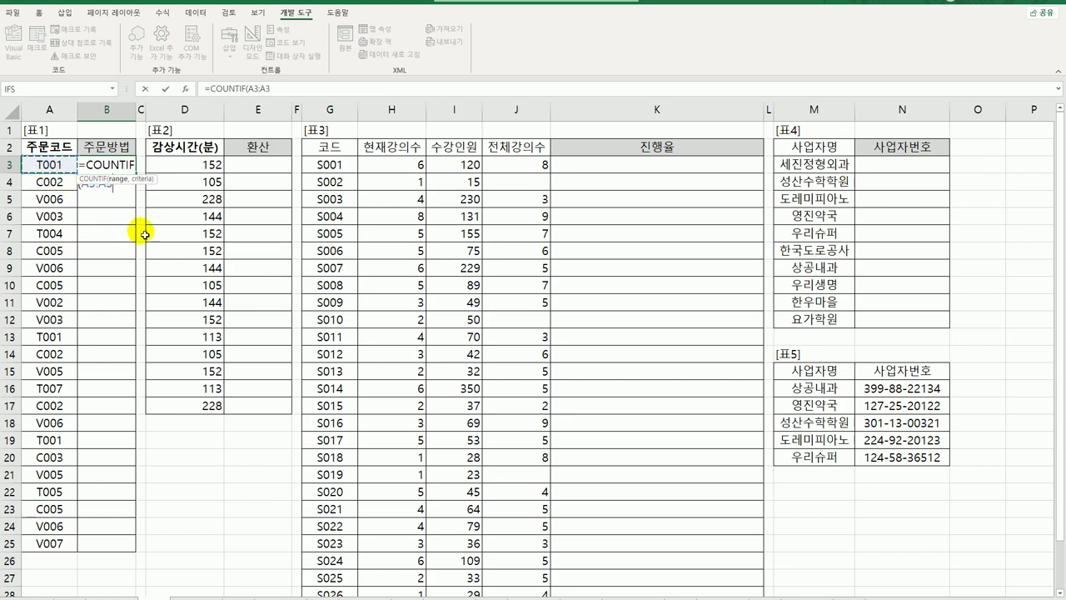
type(",")
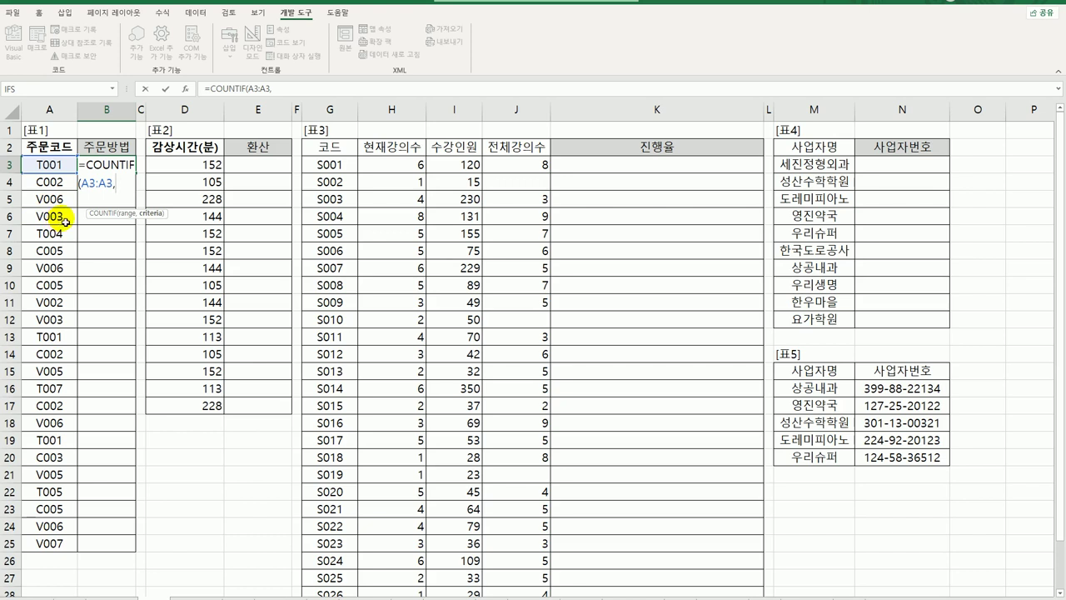
left_click(89, 182)
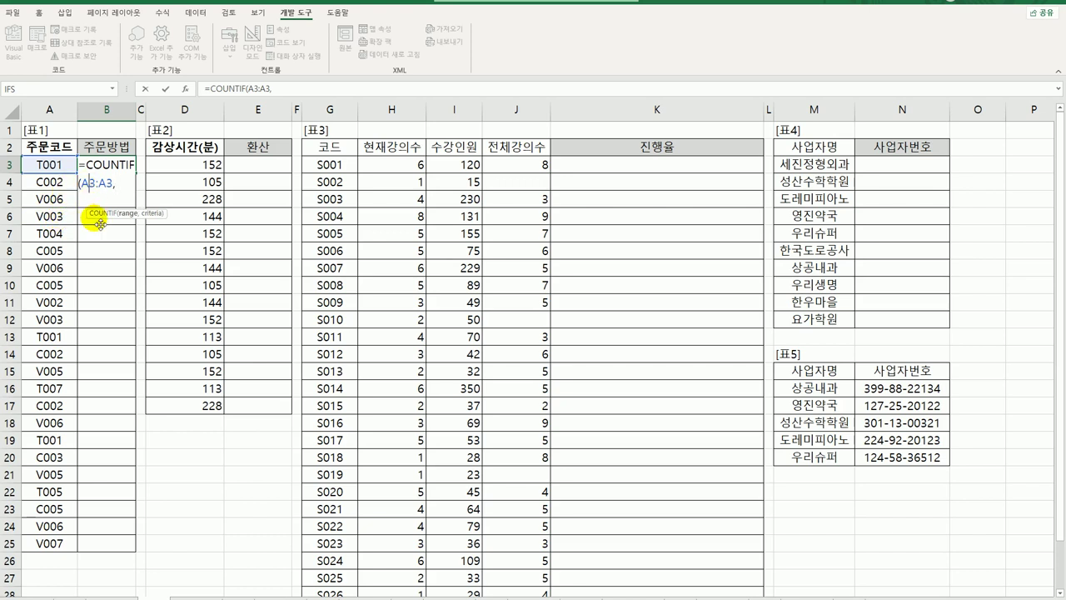
key("F4")
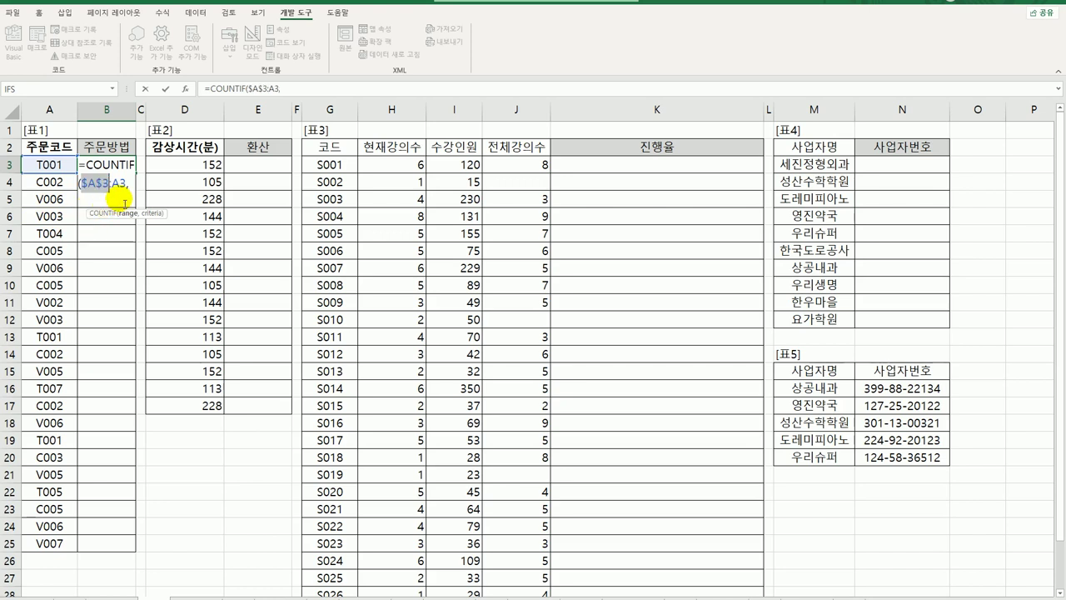
key("End")
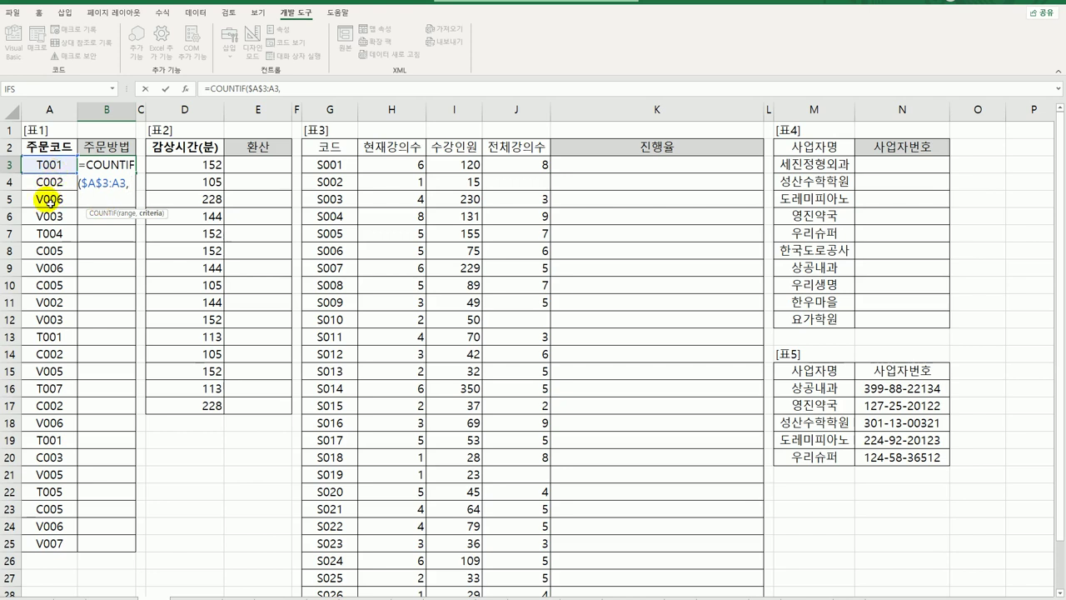
Step: Set the COUNTIF criterion to LEFT(A3,1)&"*" and confirm the formula in B3
type("le")
key("Tab")
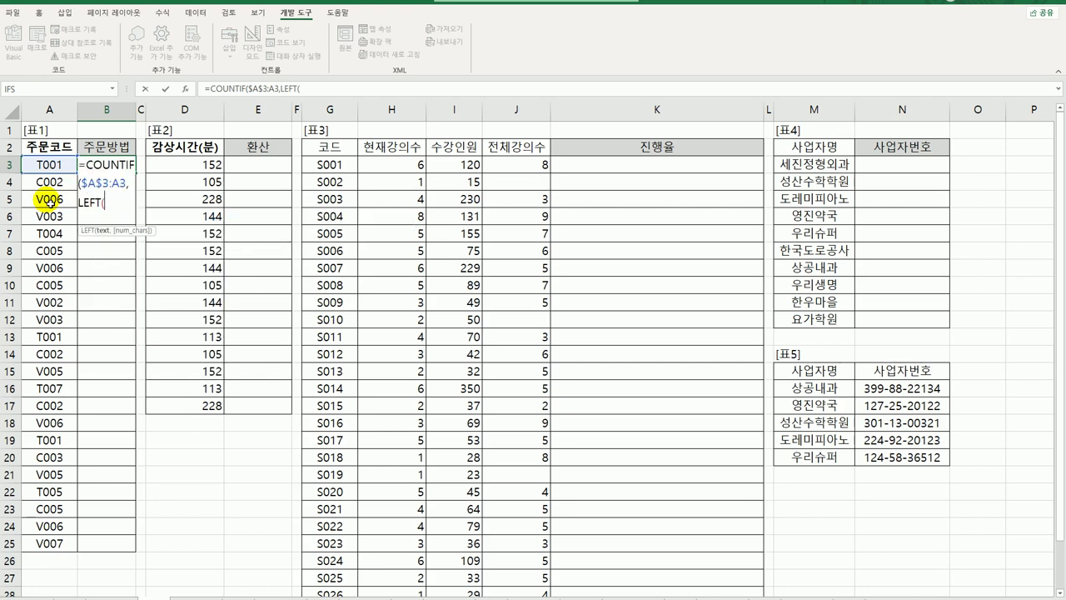
left_click(46, 164)
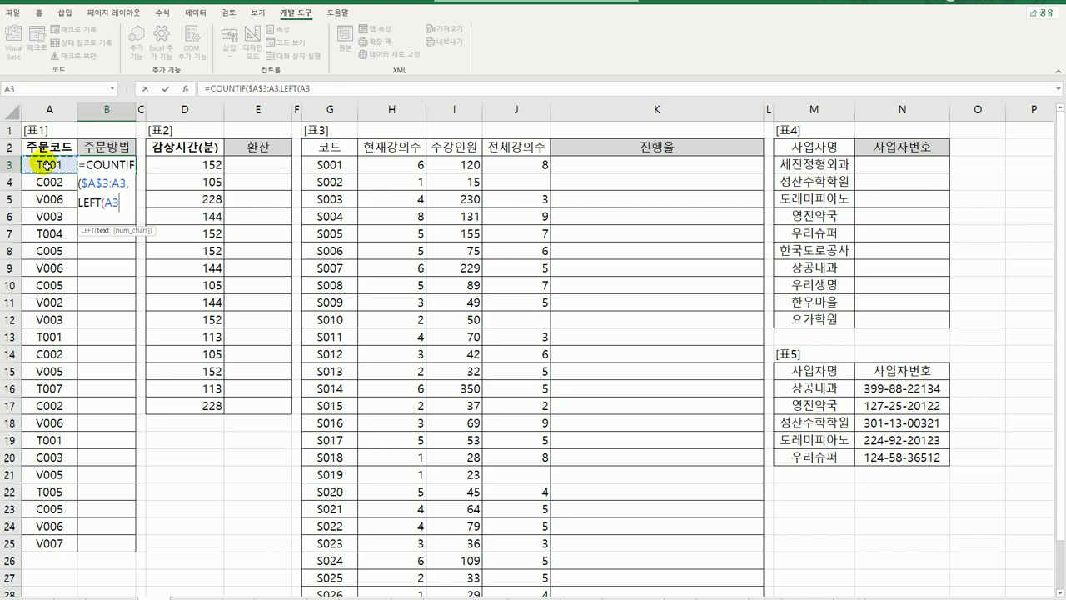
type(",1)")
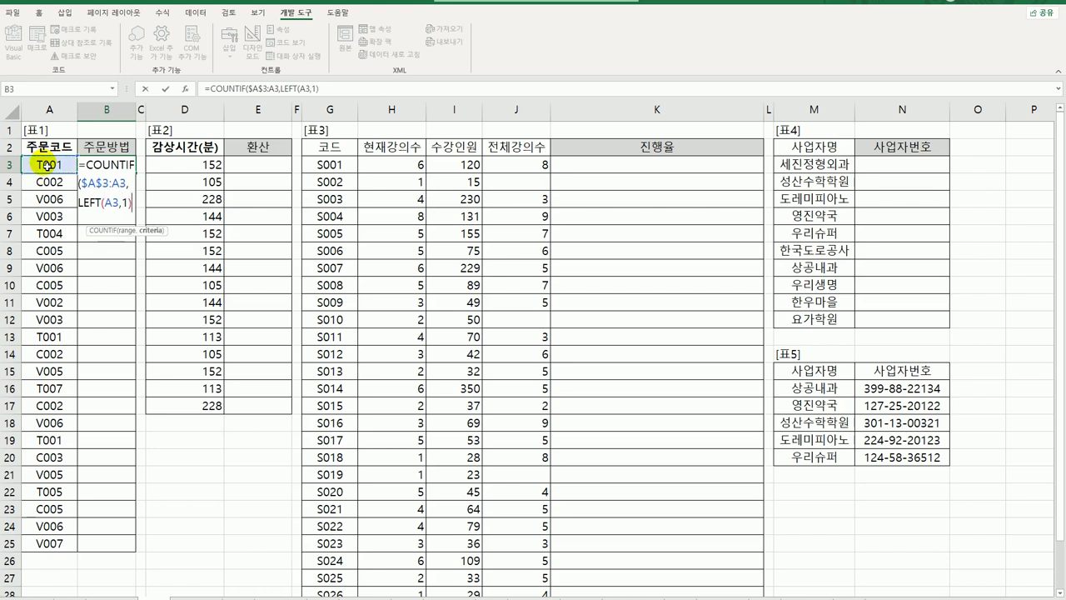
type("&")
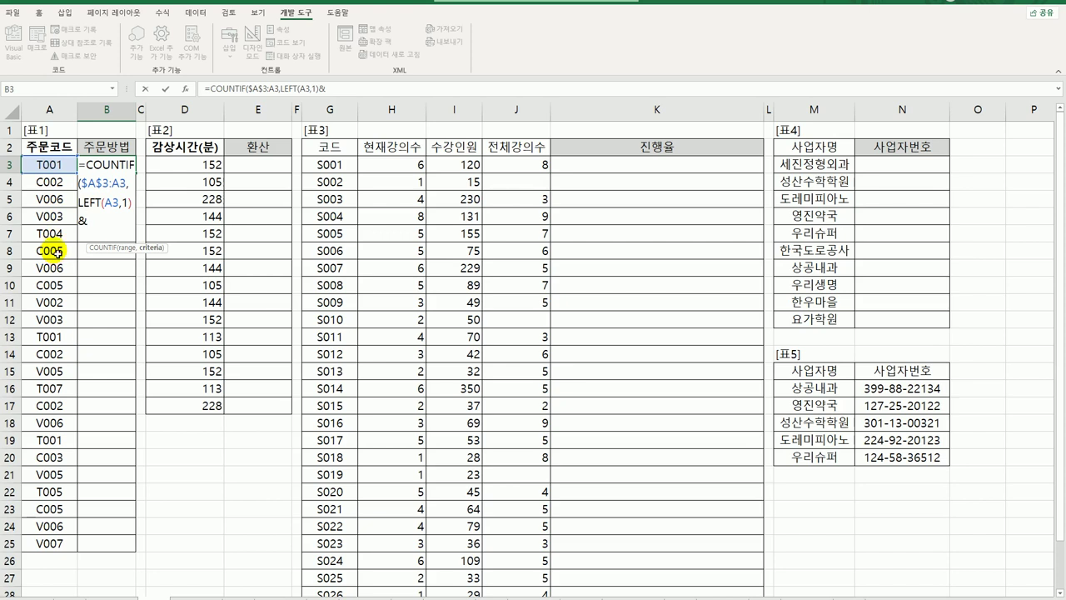
type("\"*\")")
key("Return")
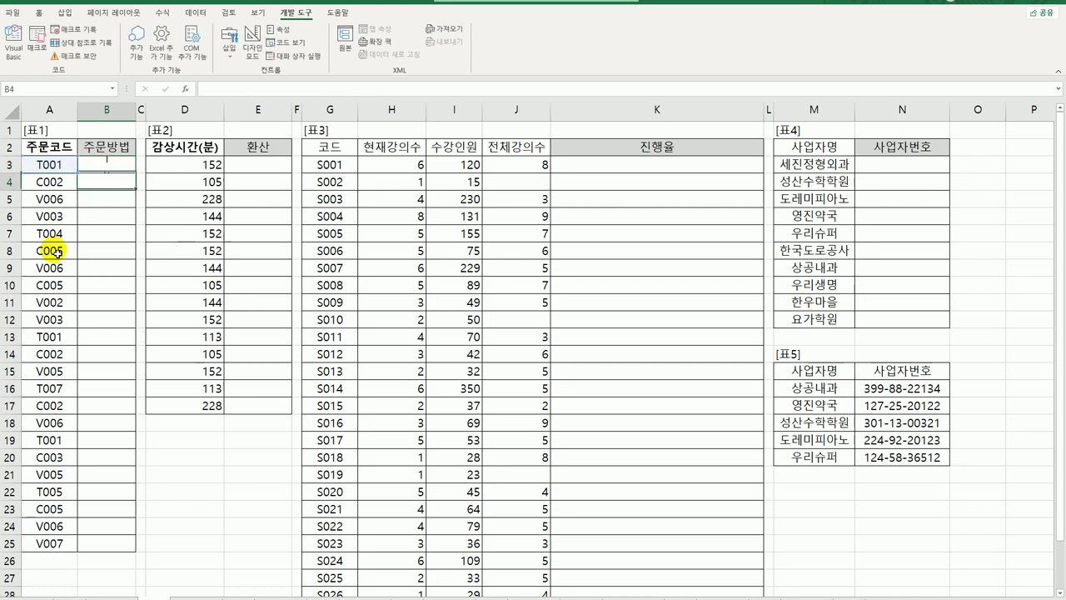
Step: Fill the COUNTIF formula from B3 down through B25
key("Up")
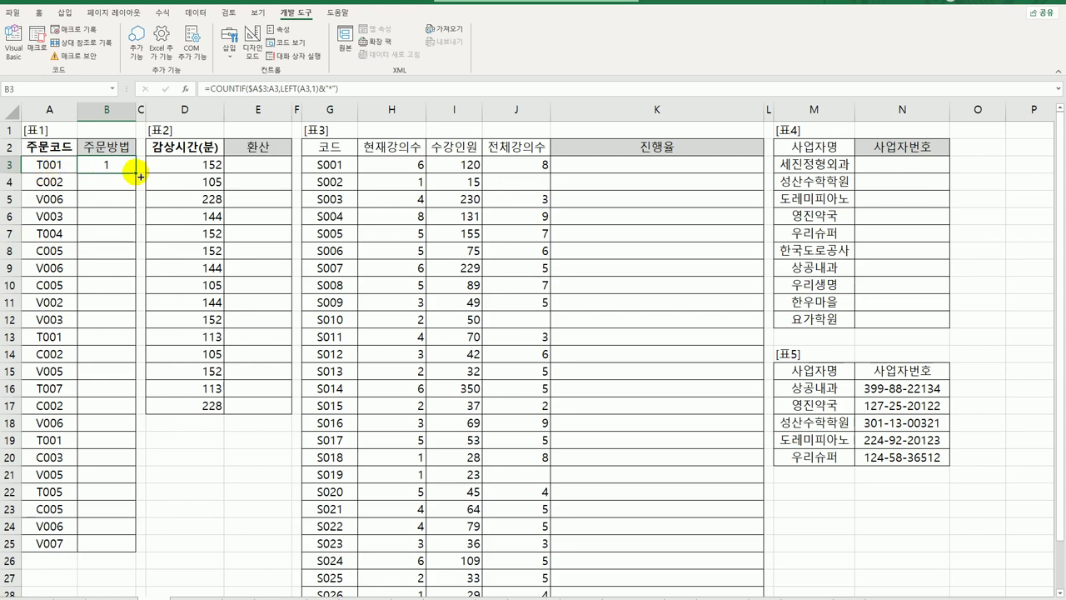
left_click_drag(135, 173, 137, 205)
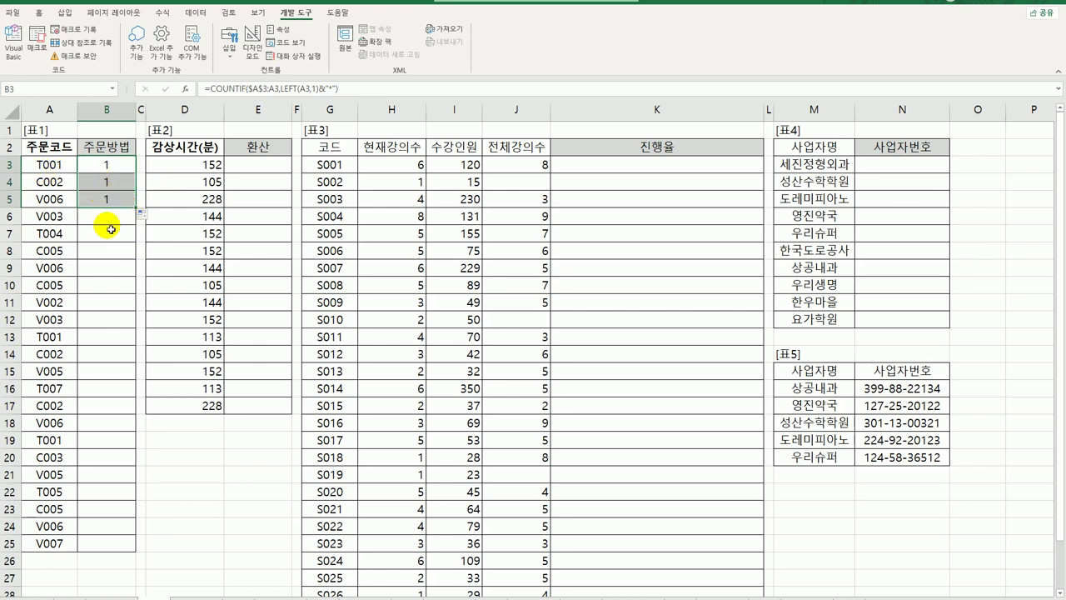
left_click_drag(139, 211, 102, 551)
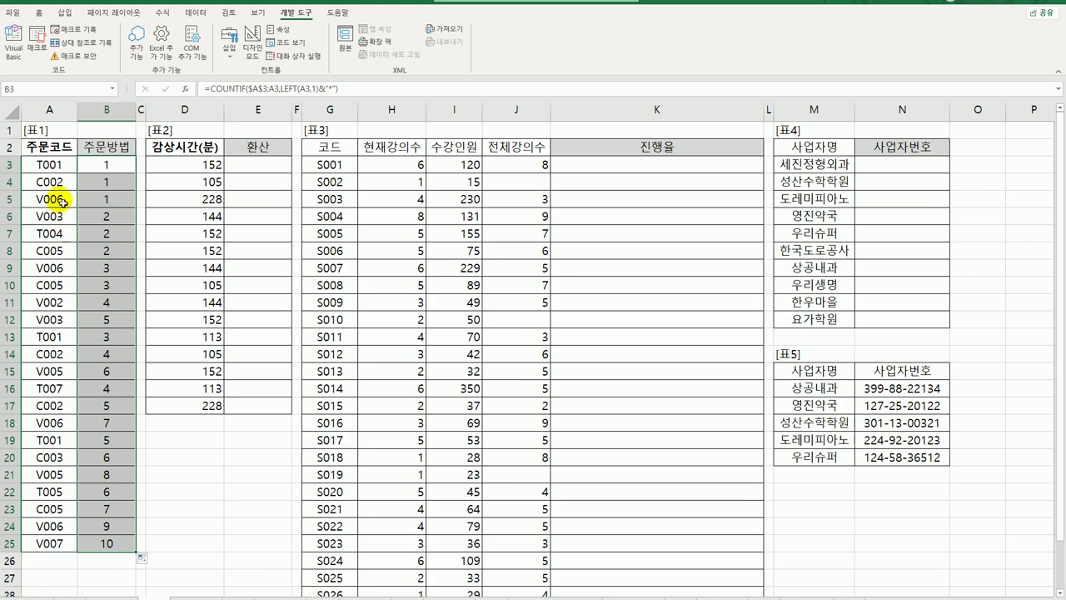
Step: Check the running count in B10 against codes A3:A10, and examine the range argument of the formula in B3
left_click_drag(54, 164, 54, 287)
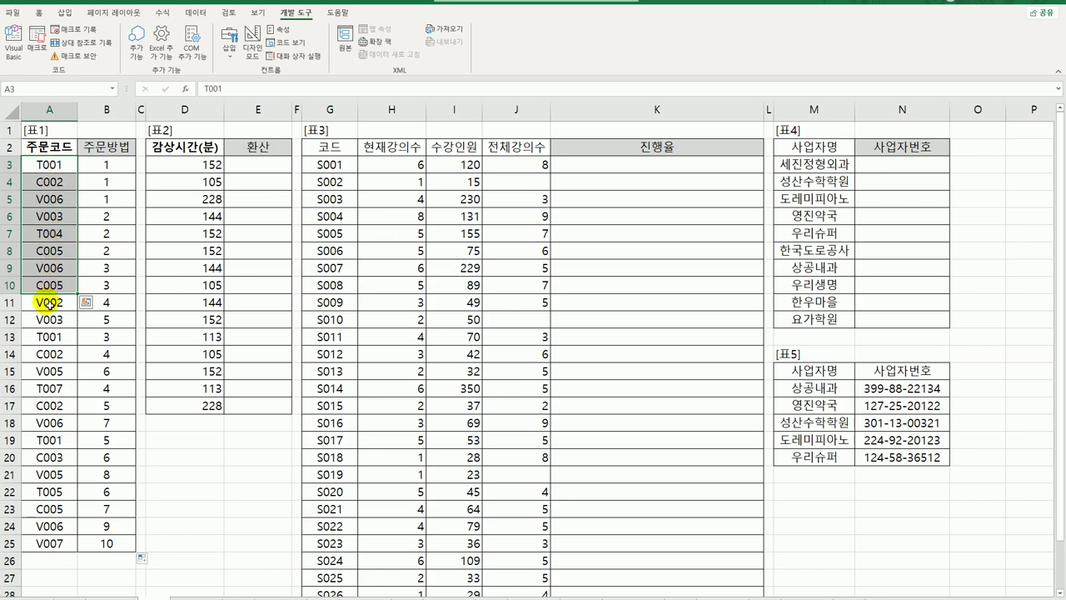
left_click(109, 293)
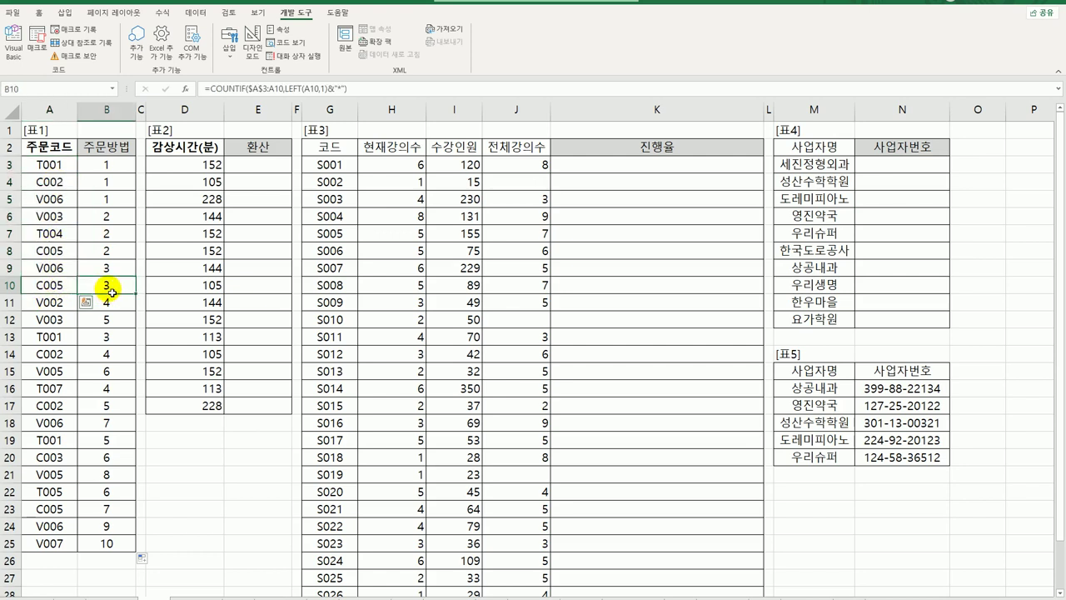
left_click(117, 168)
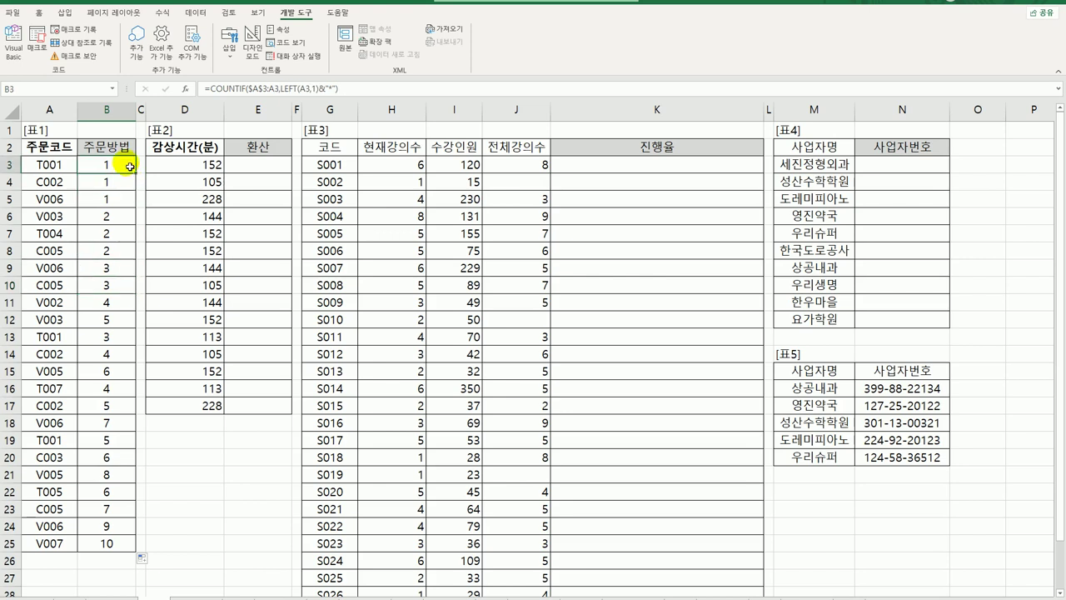
double_click(130, 166)
left_click(82, 166)
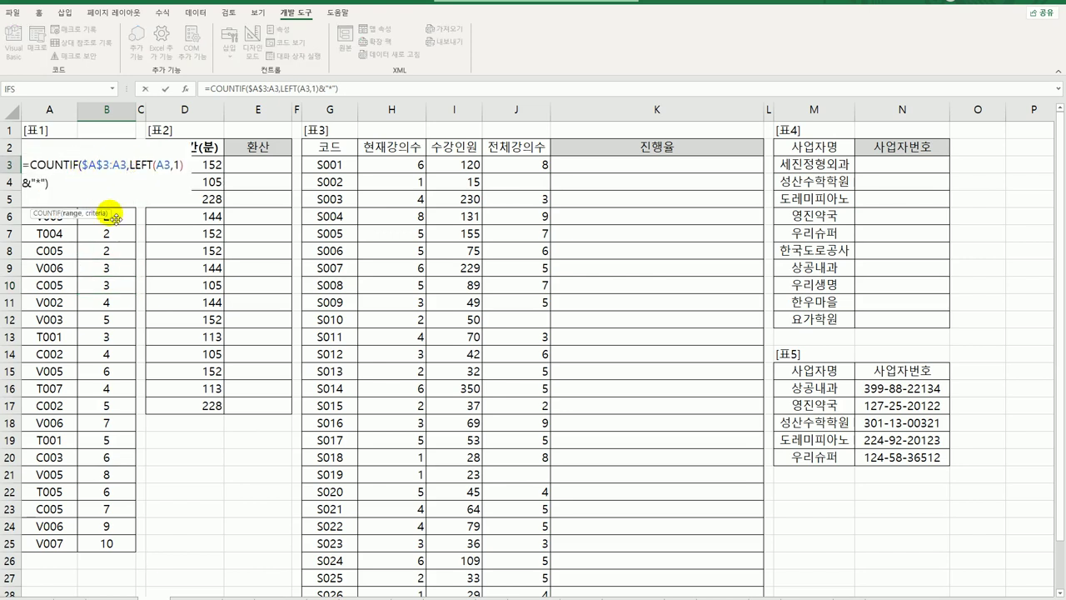
left_click(126, 166)
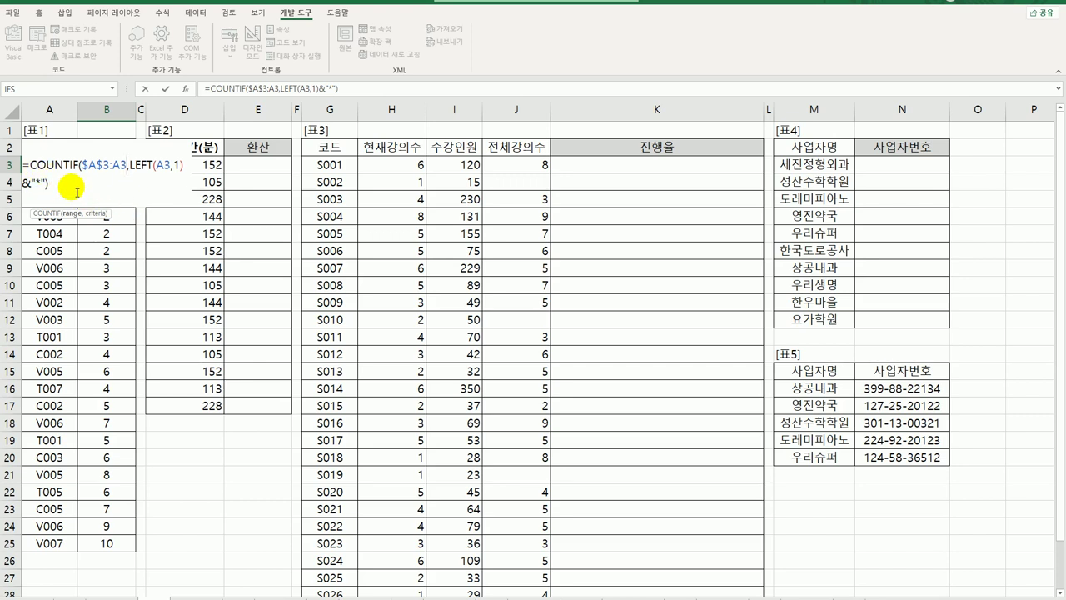
key("Return")
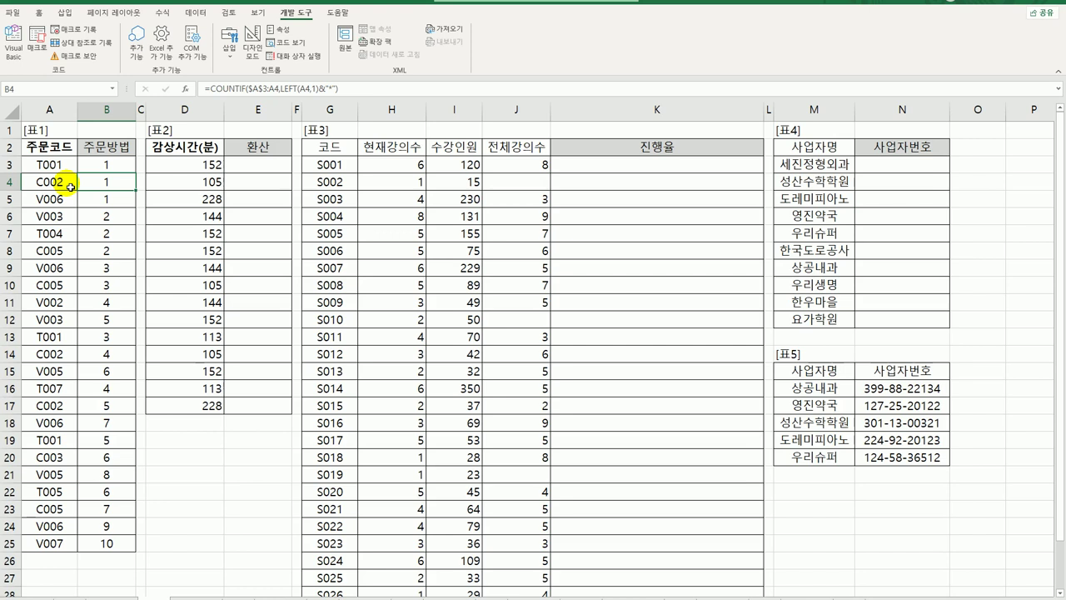
Step: Wrap the COUNTIF formula in B3 in an IF function with the test left(A3)="T"
left_click(108, 165)
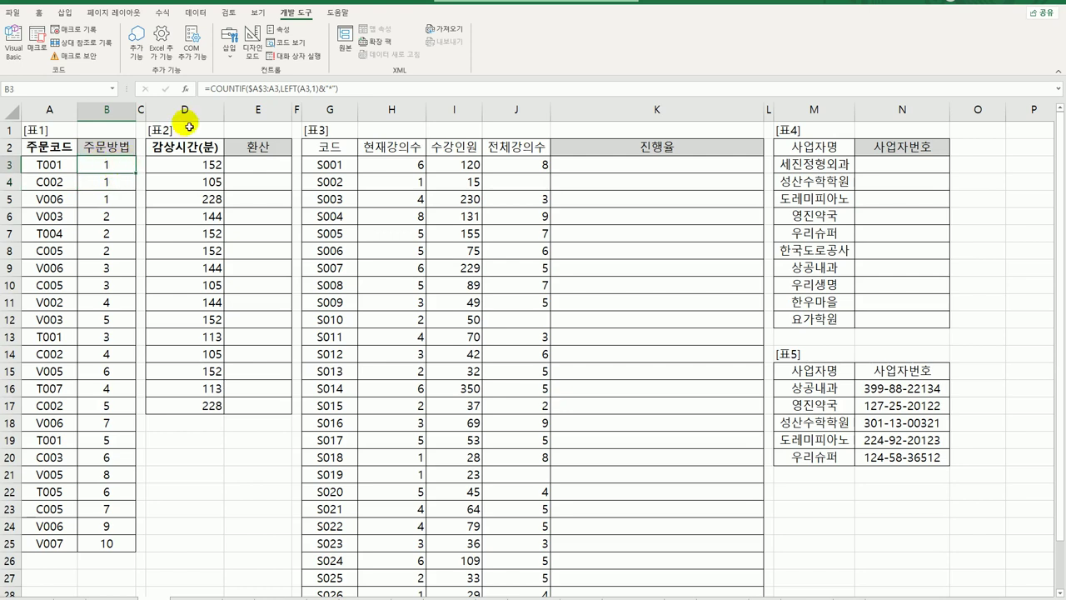
double_click(122, 171)
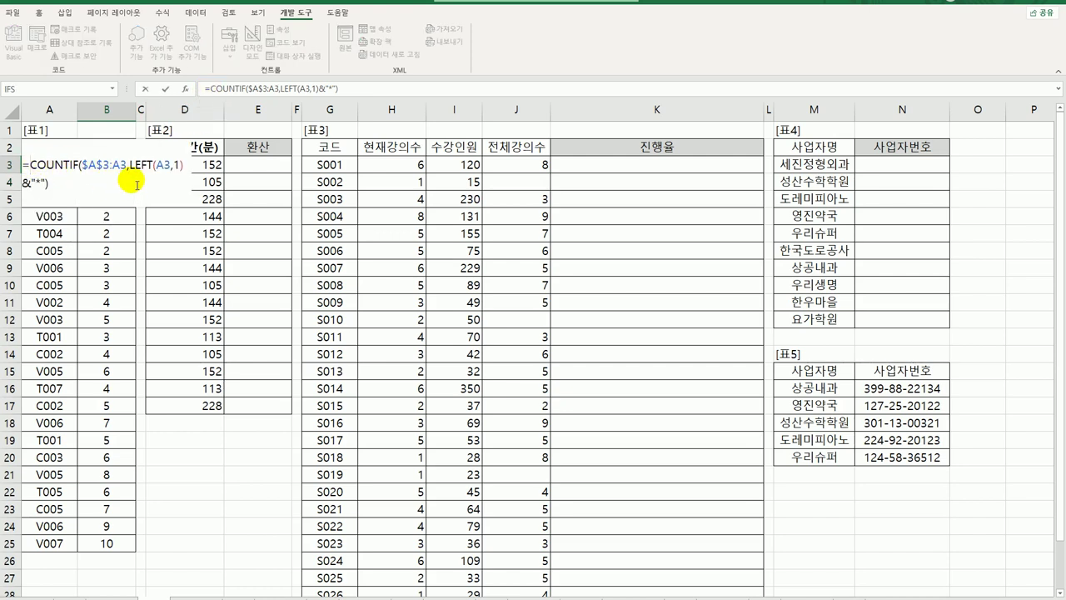
type("IF(")
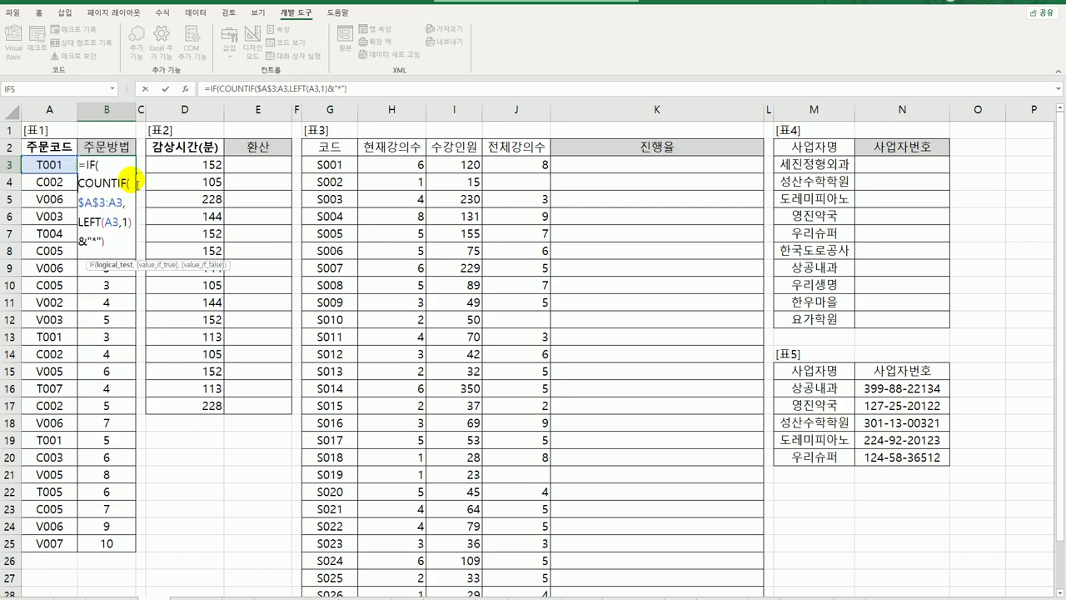
type("left(")
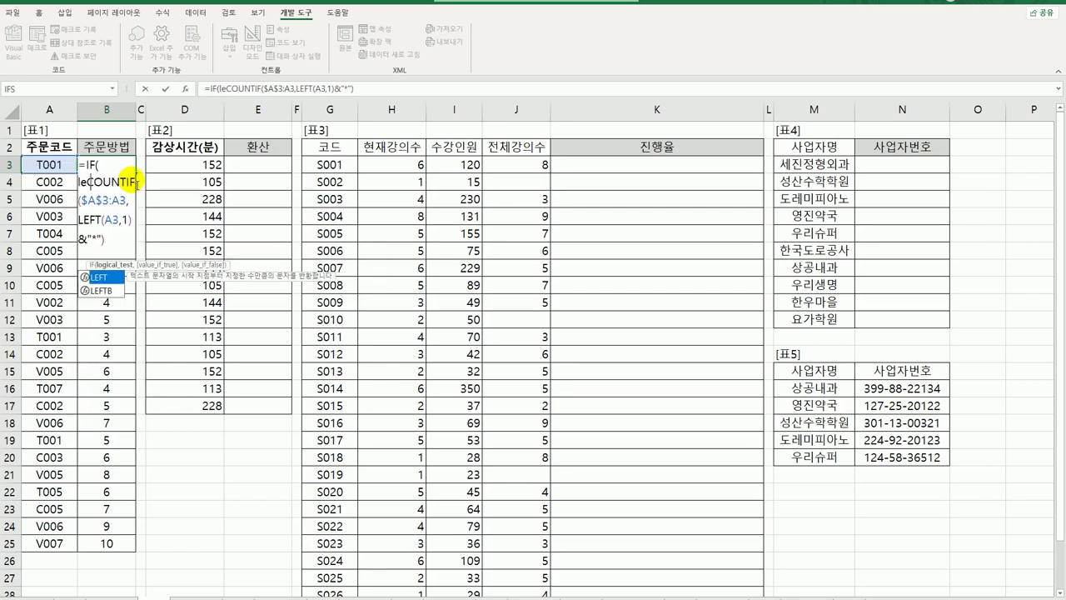
left_click(50, 166)
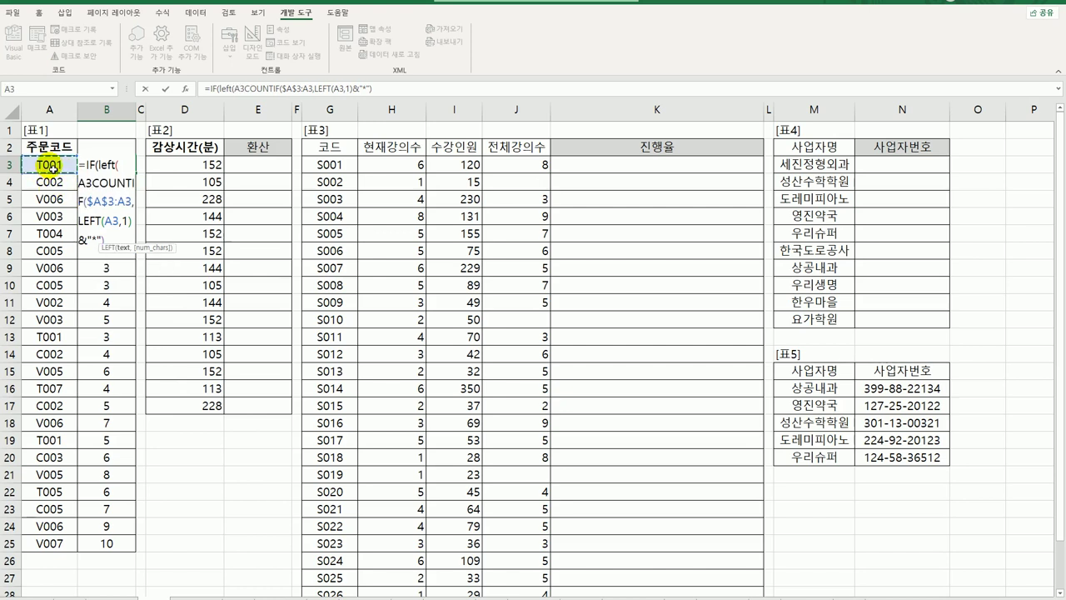
type(")")
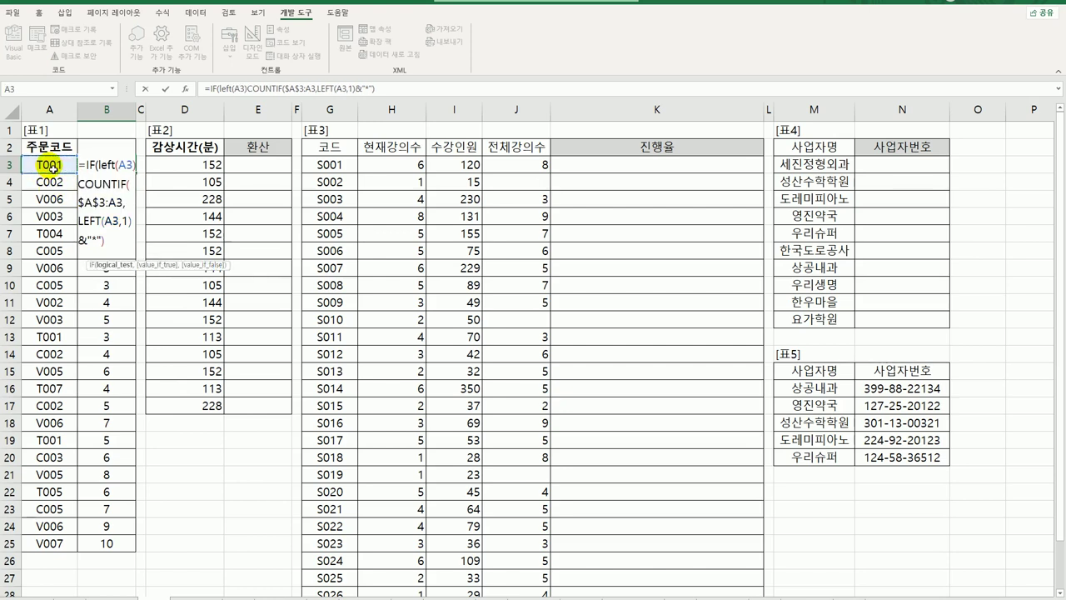
type("=")
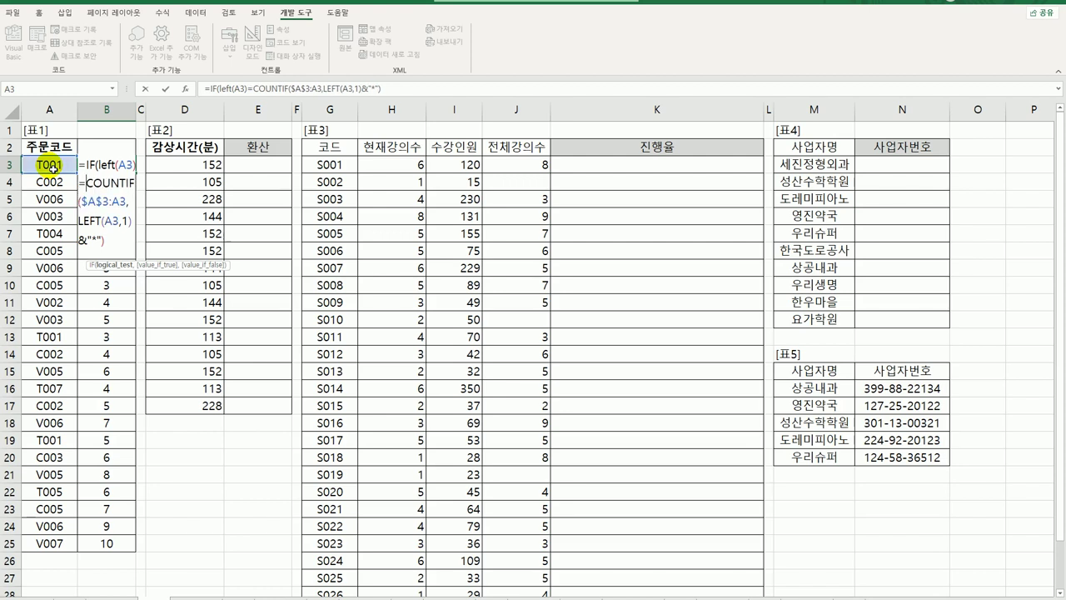
type("\"")
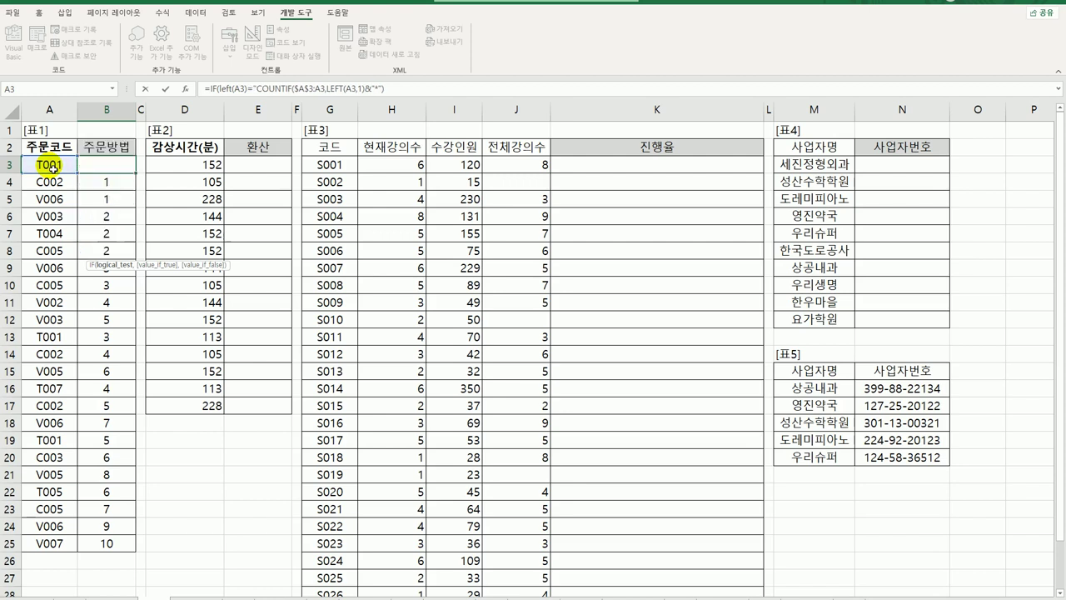
type("T\",")
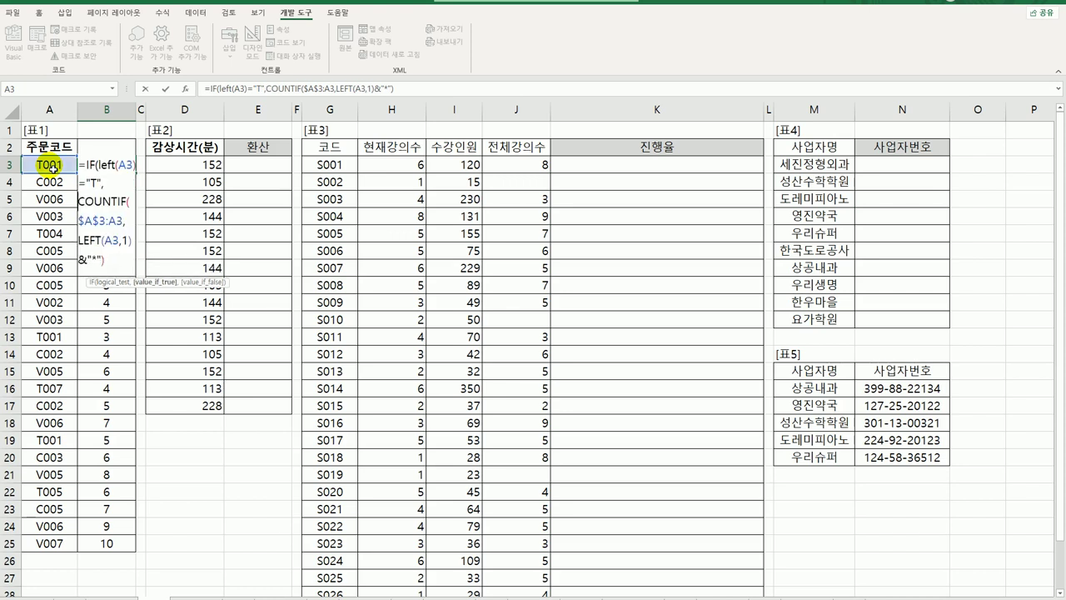
Step: Set the value-if-true argument of the IF formula in B3 to "전화("
type("\"전")
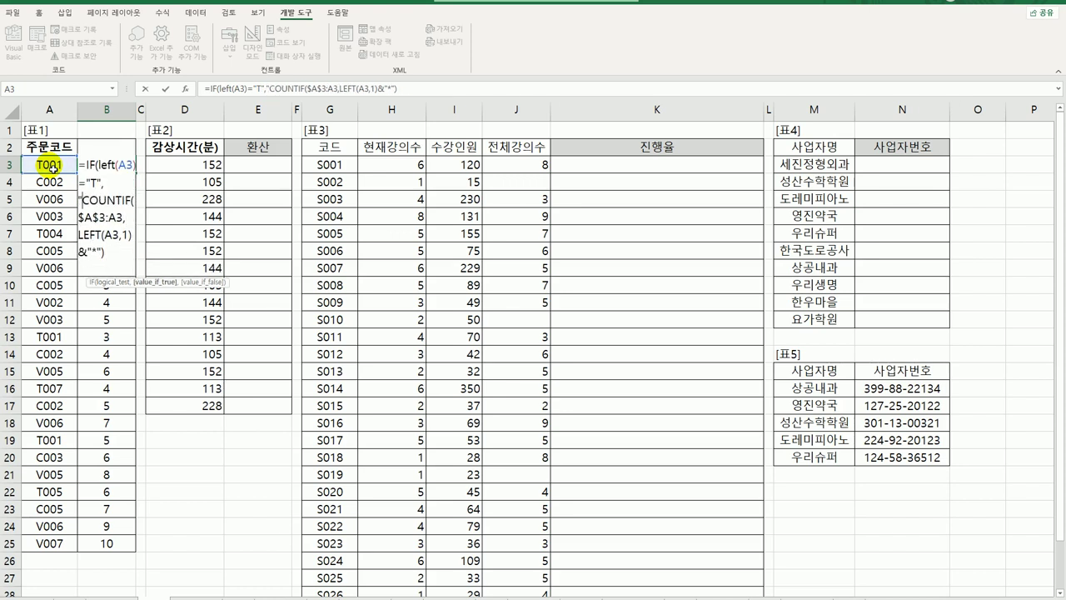
type("화(")
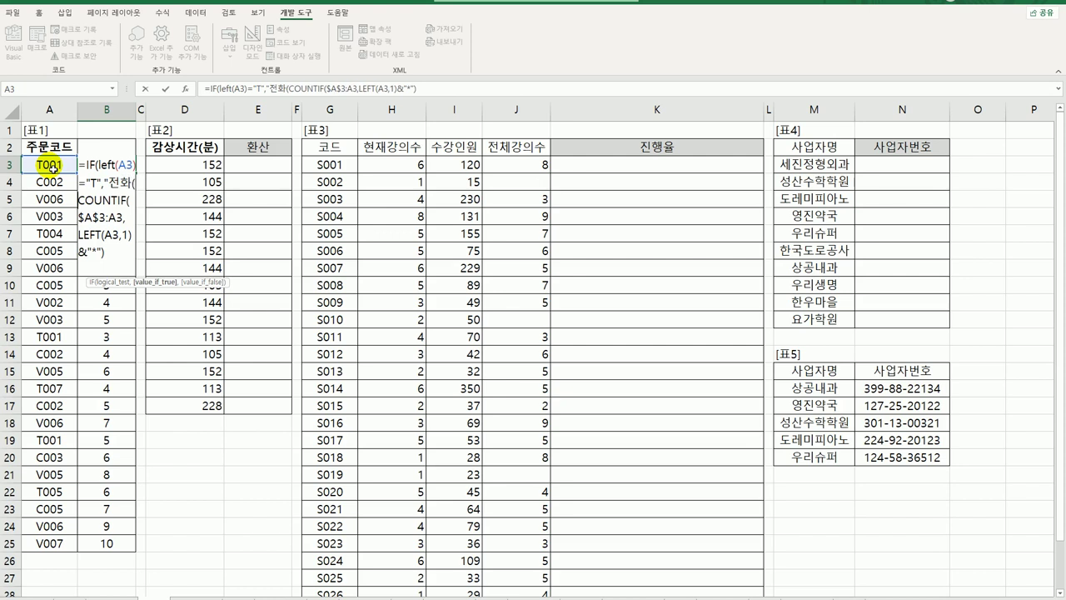
type("\"")
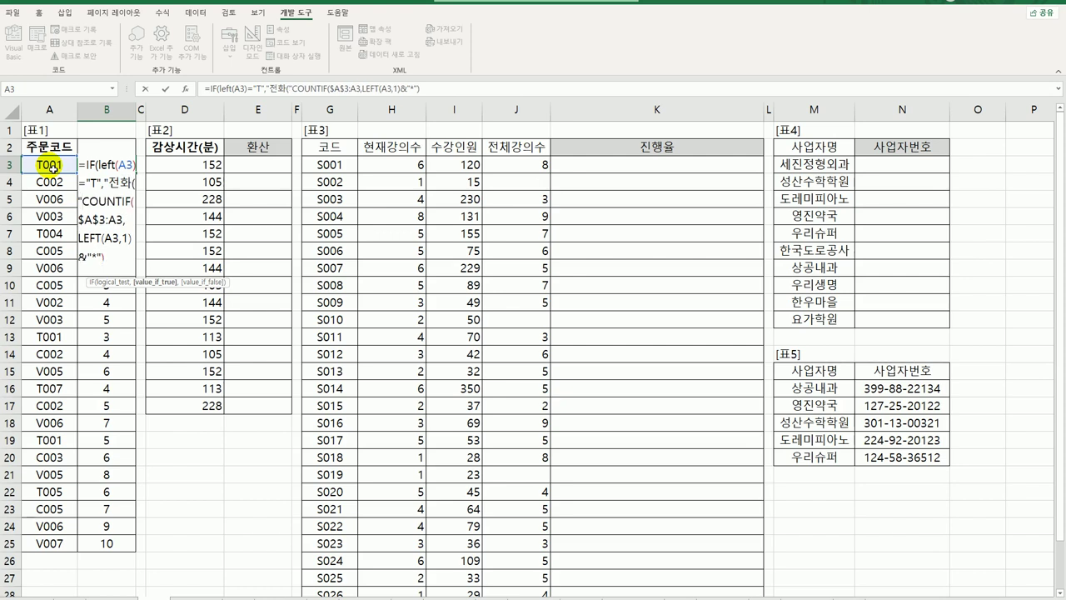
type(",")
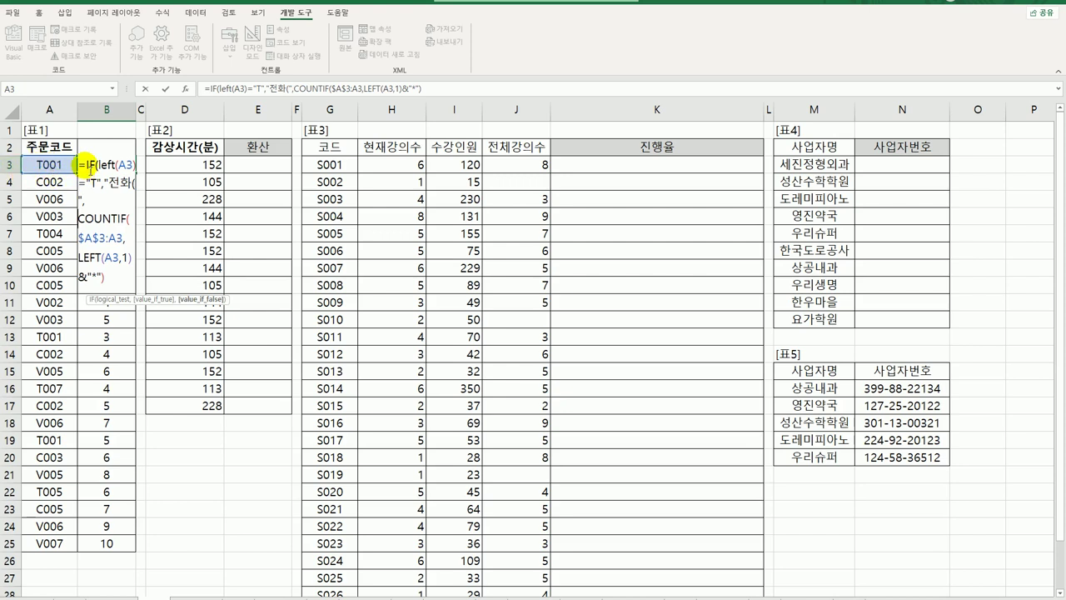
Step: Nest a second IF in the B3 formula by copying the first, with the test left(A3)="C" and the result "온라인("
left_click_drag(80, 164, 95, 208)
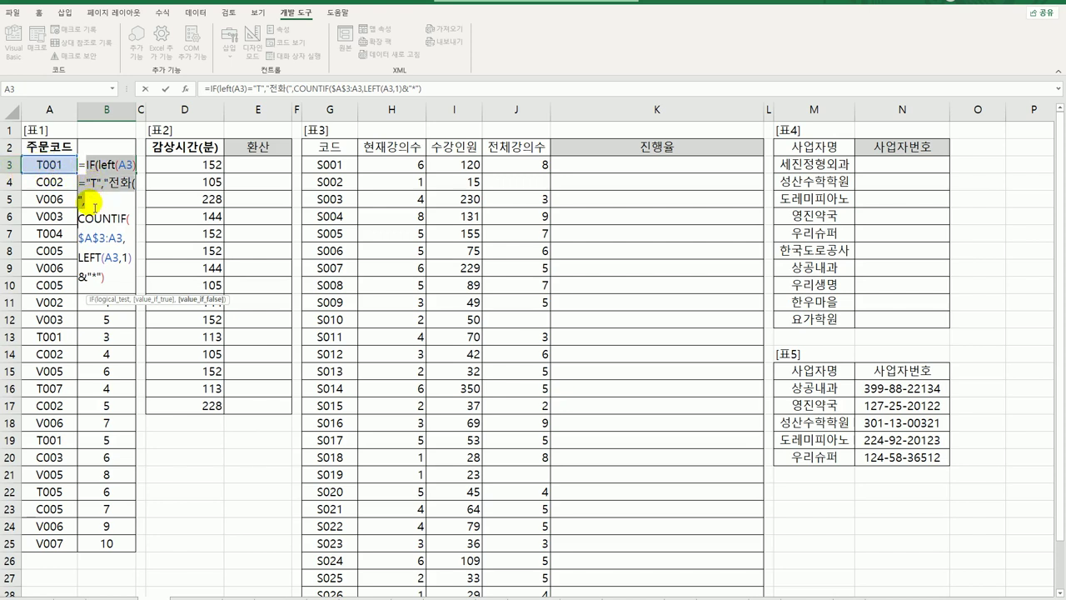
key("ctrl+c")
left_click(85, 200)
key("ctrl+v")
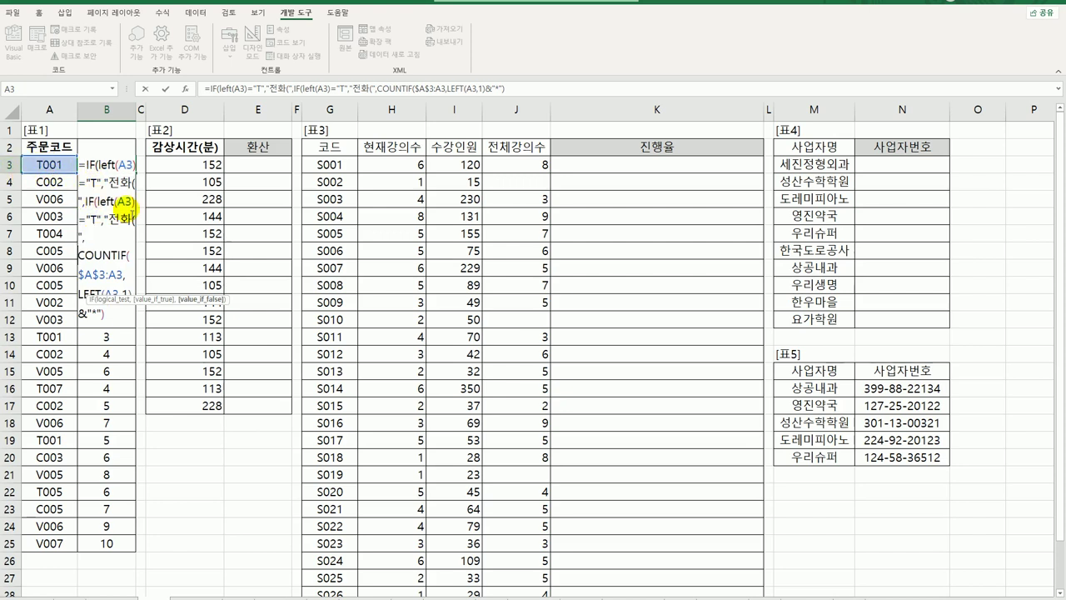
left_click_drag(80, 219, 96, 222)
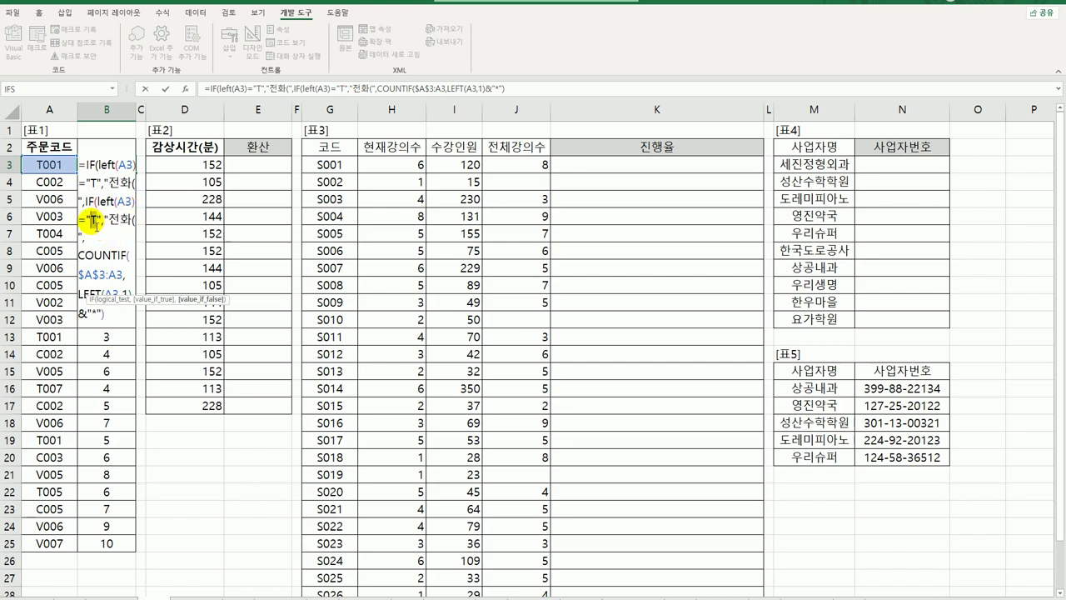
type("C")
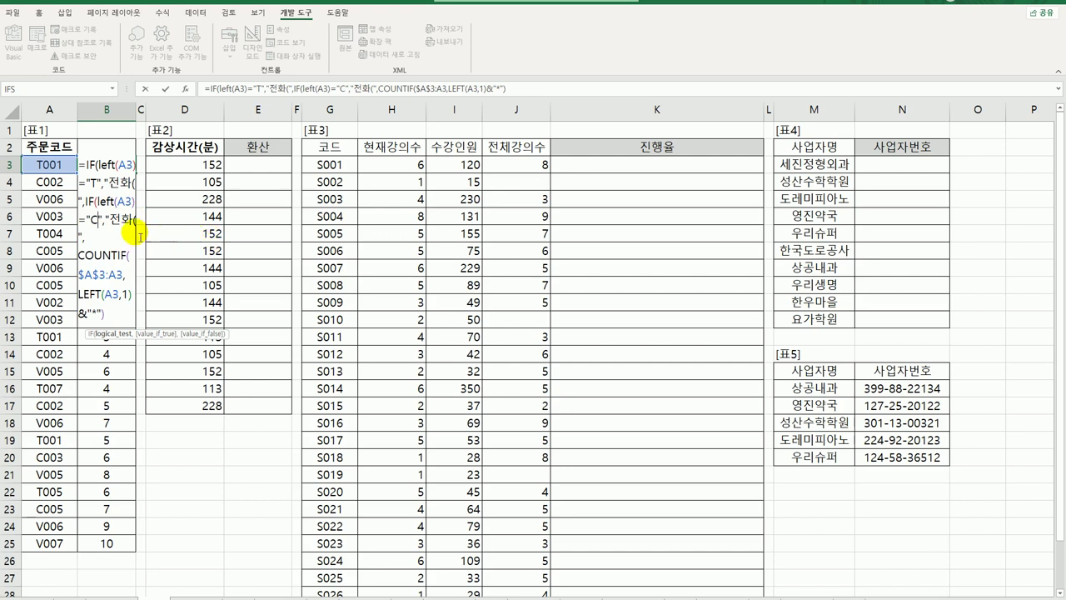
left_click_drag(110, 219, 133, 220)
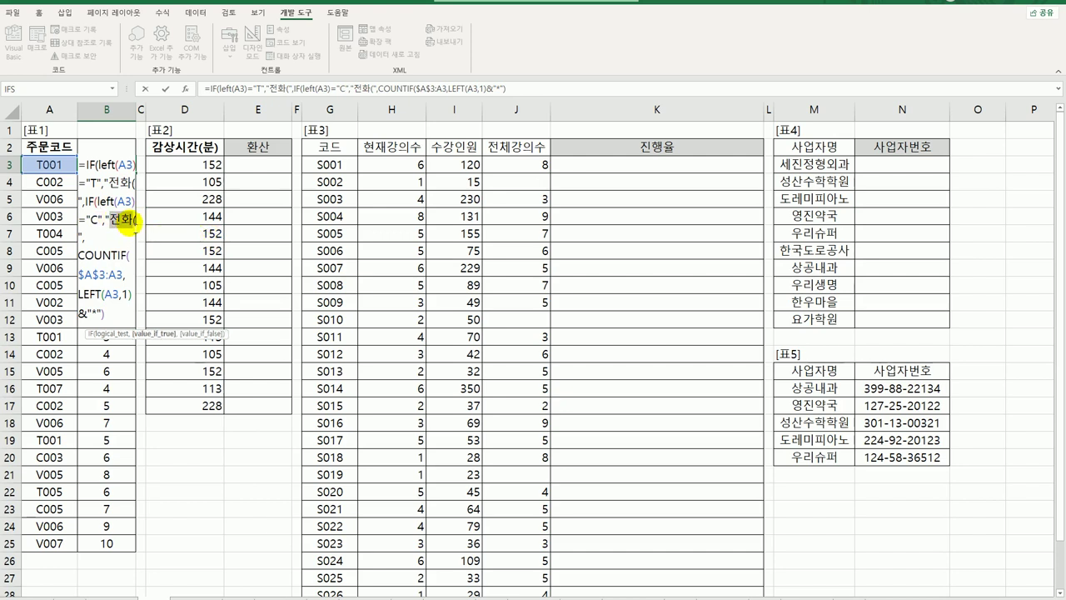
type("온라인")
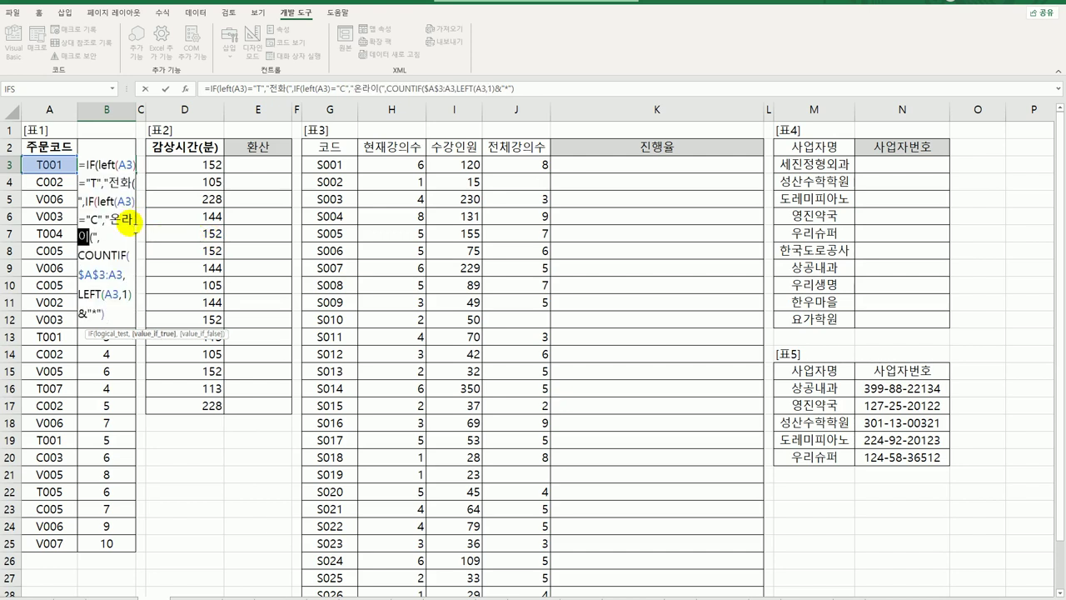
key("Right")
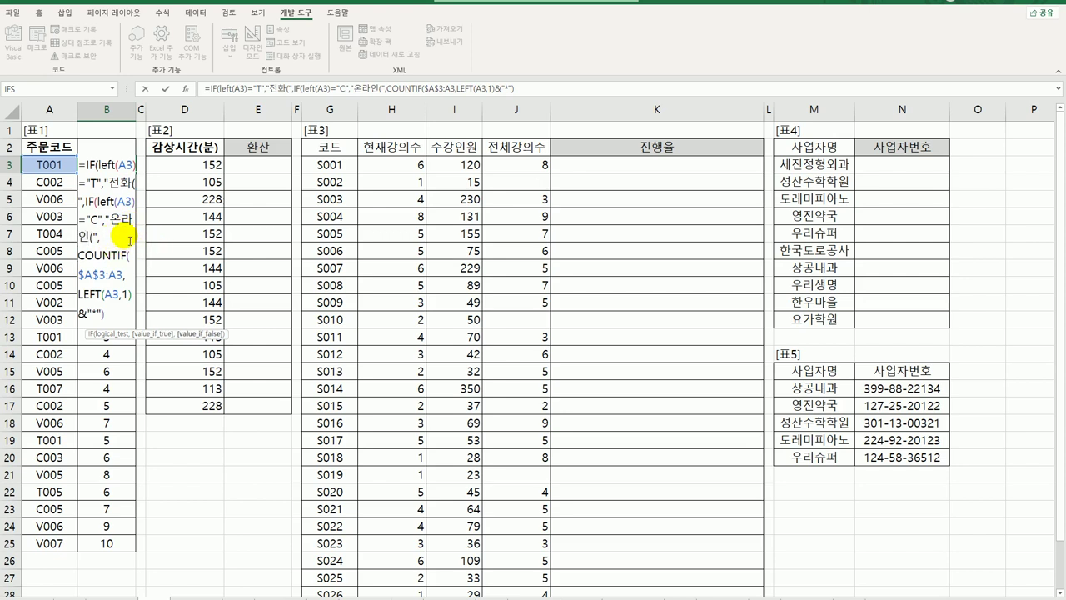
Step: Set the value-if-false argument of the nested IF in B3 to "방문("
type("\"방문")
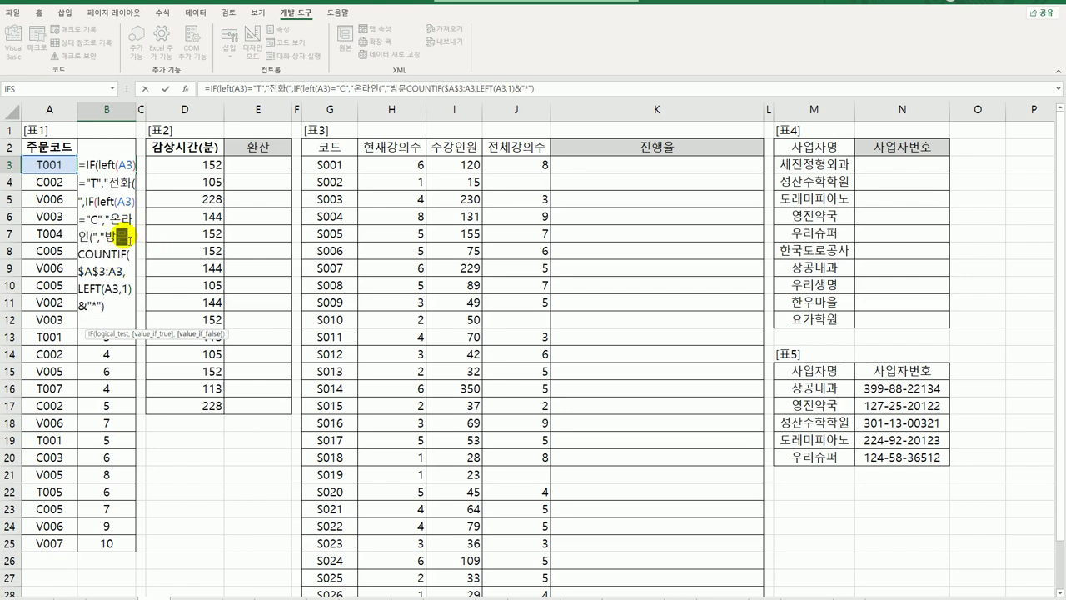
type("(")
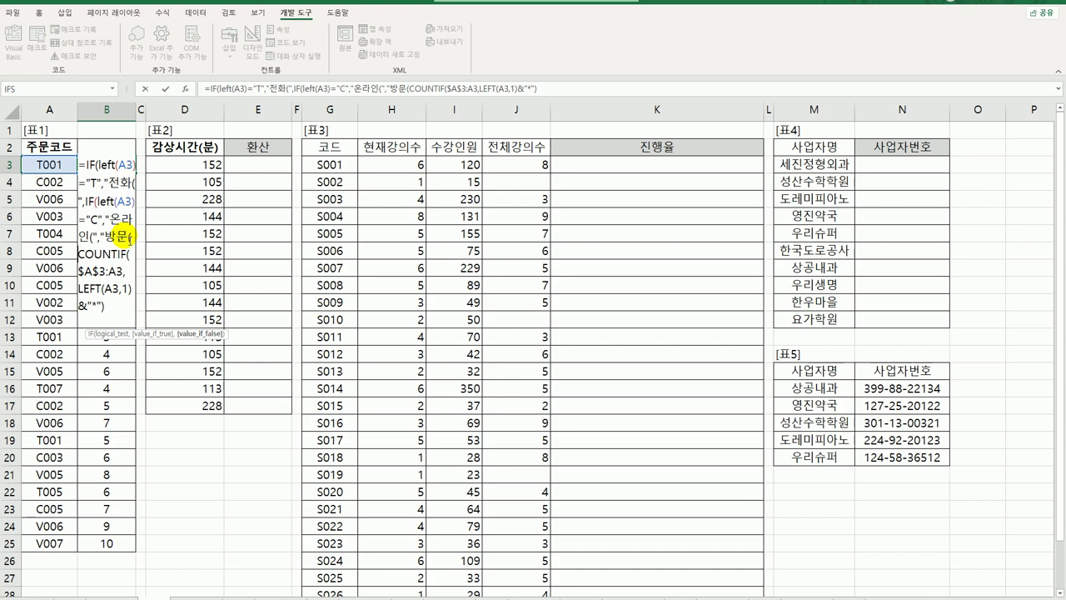
type("\"")
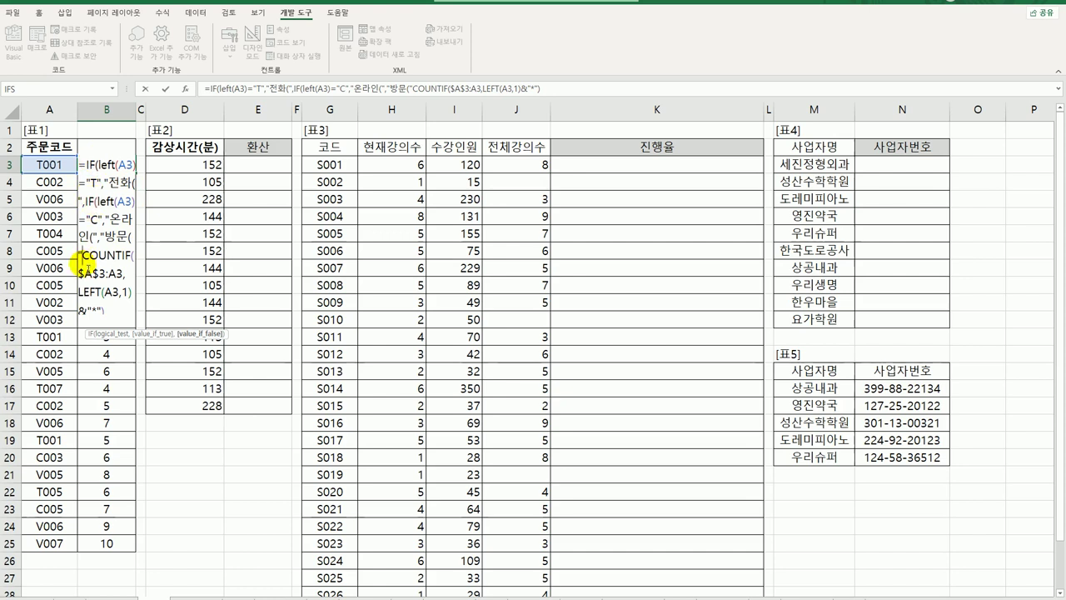
Step: Close both IF functions in B3, join them to the COUNTIF with &, and fill the formula down through B25
type("))")
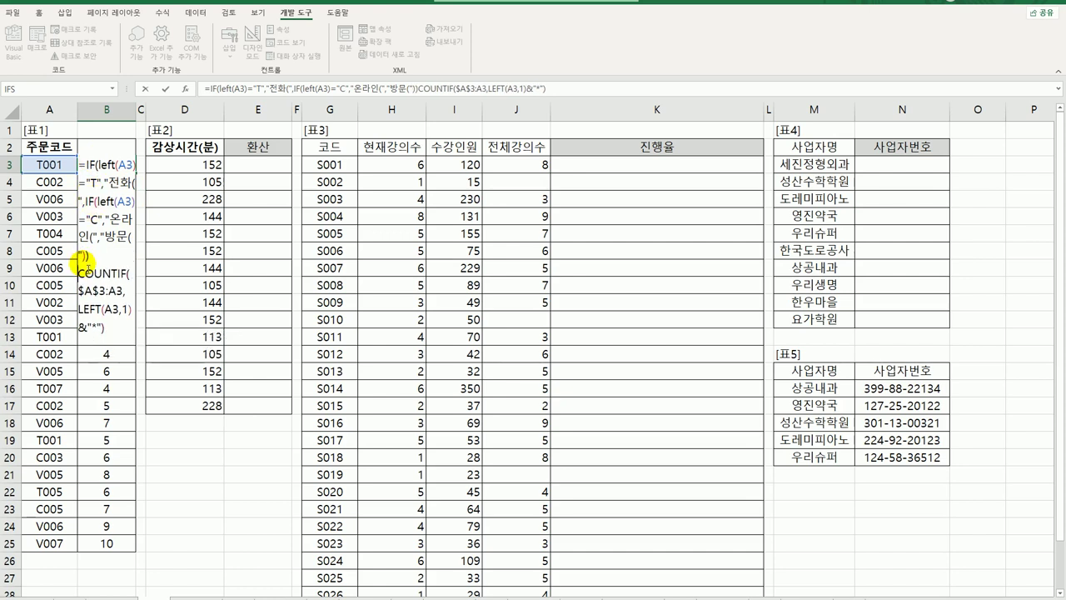
type("&")
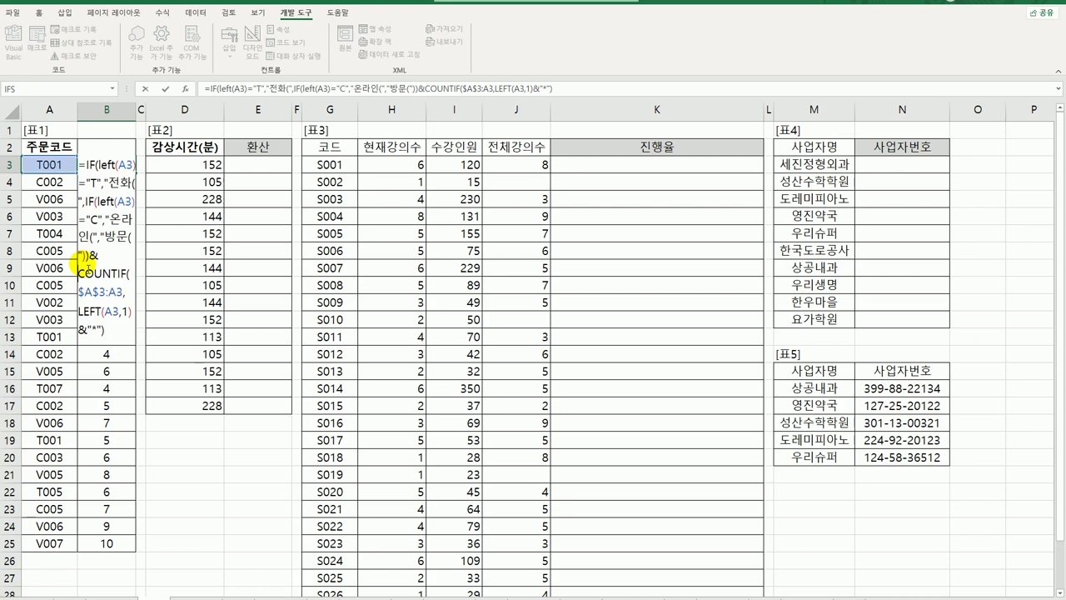
key("Return")
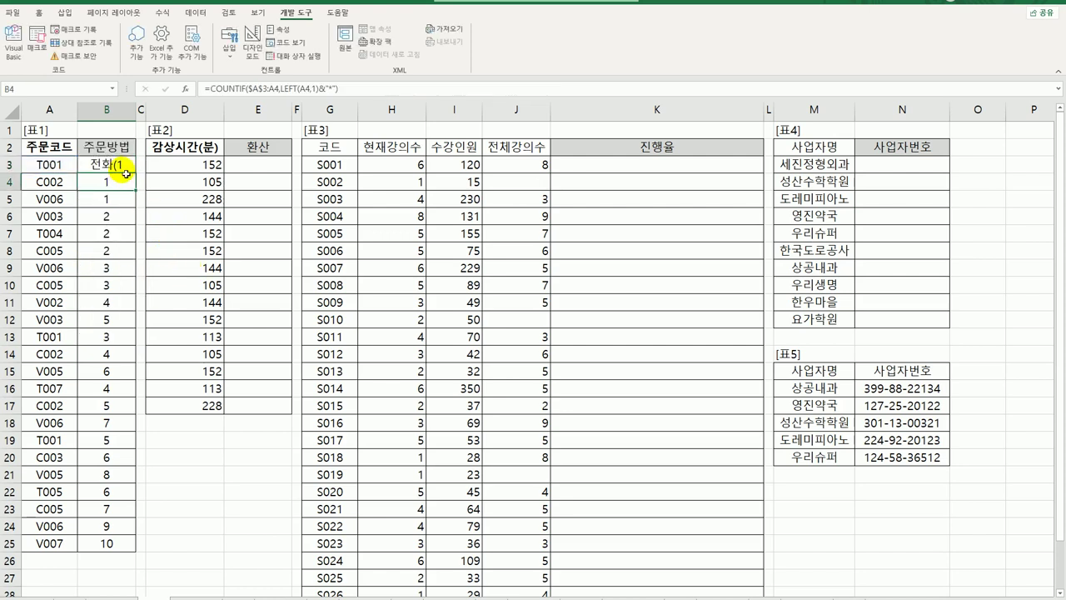
left_click(125, 172)
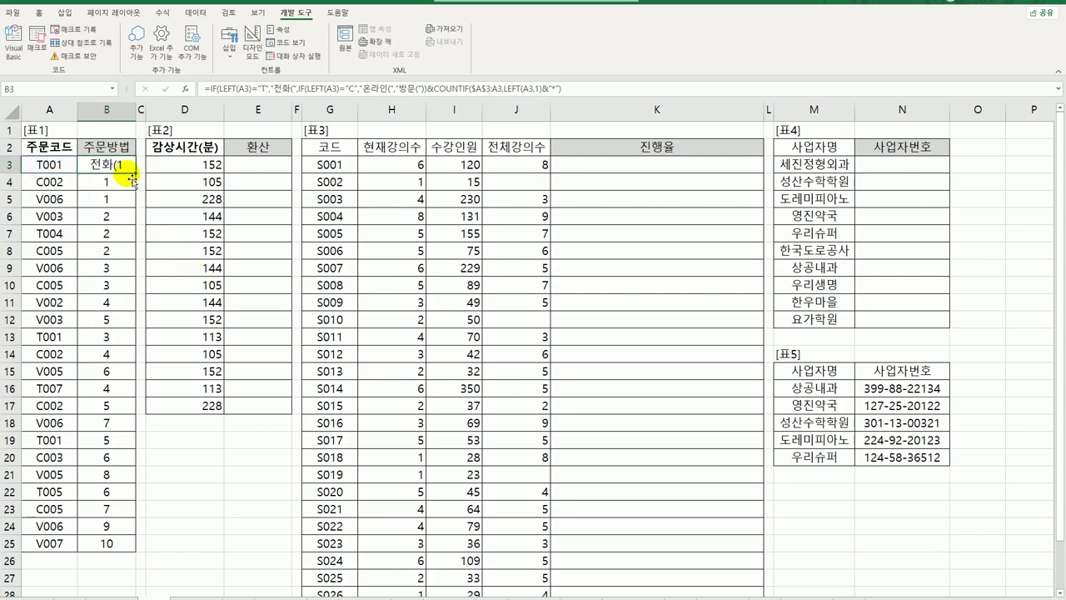
left_click_drag(135, 173, 139, 550)
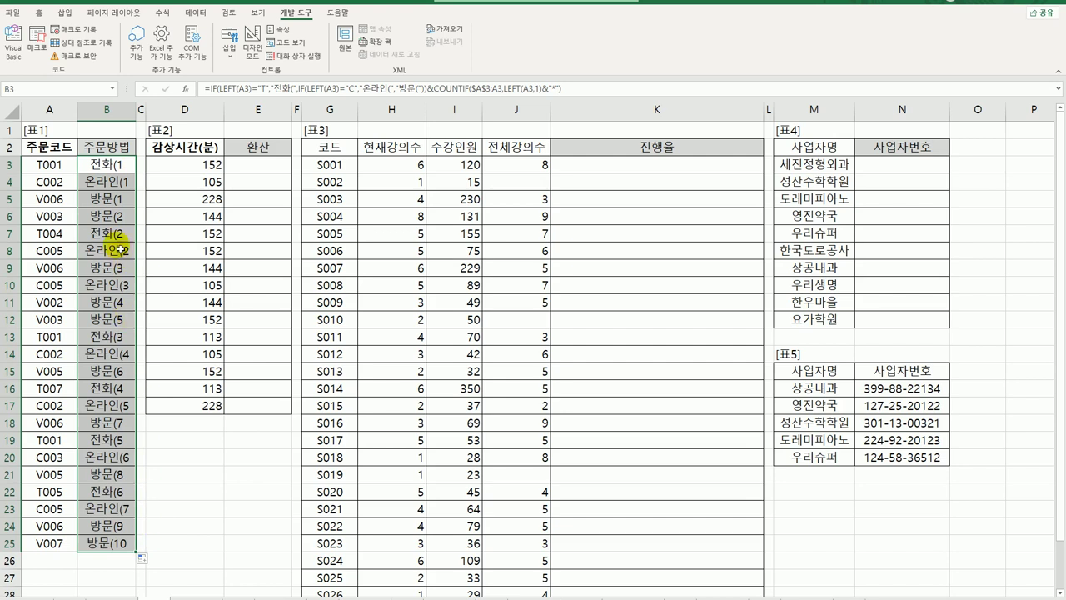
Step: Append &")" to the end of the B3 formula and fill it down through B25
left_click(115, 166)
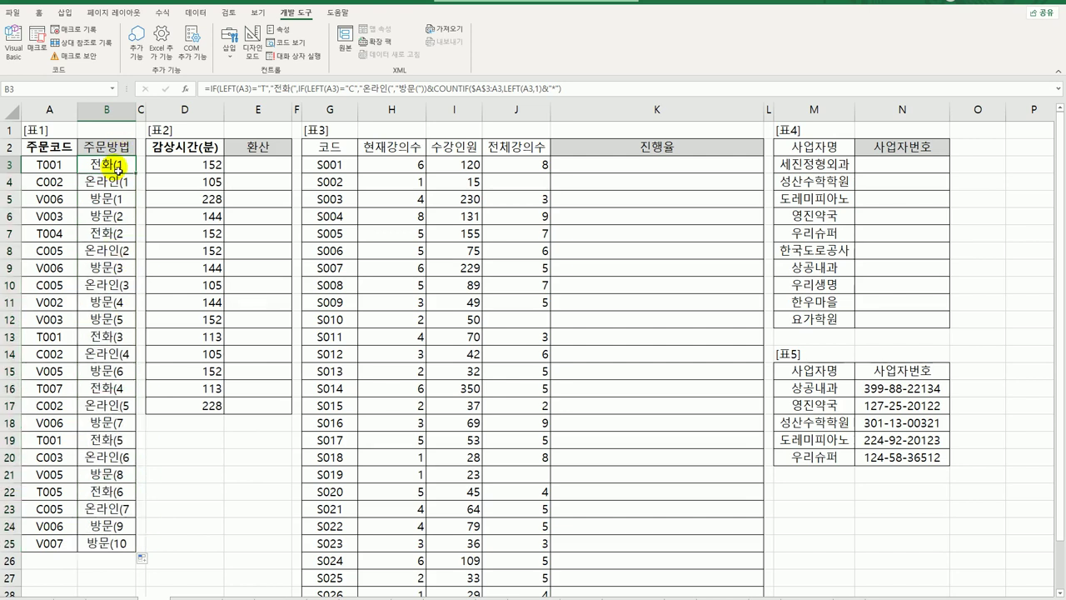
double_click(122, 168)
left_click(89, 224)
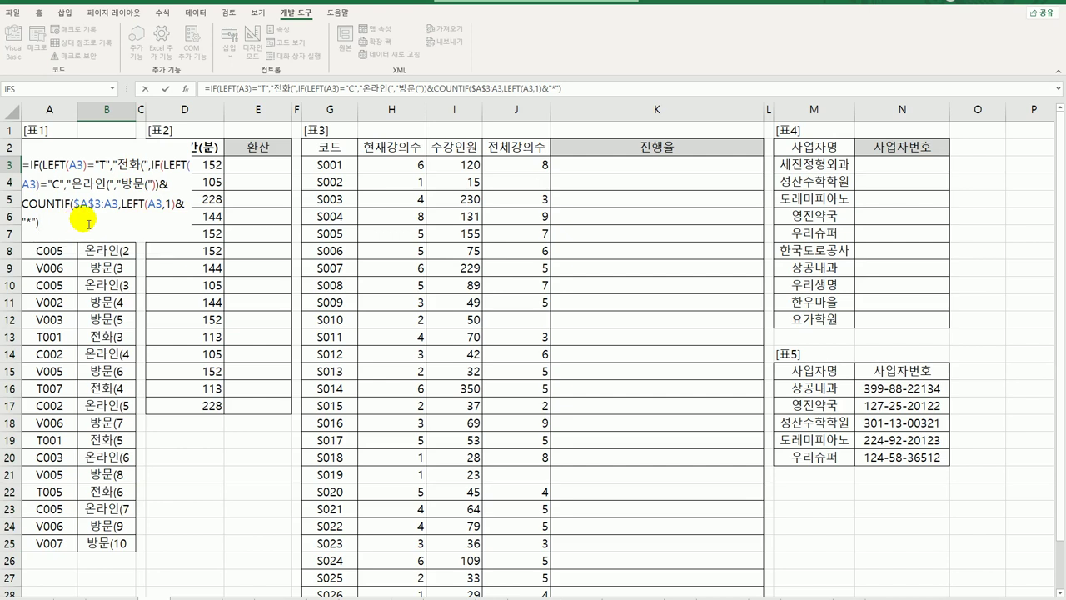
type("&")
type("\")")
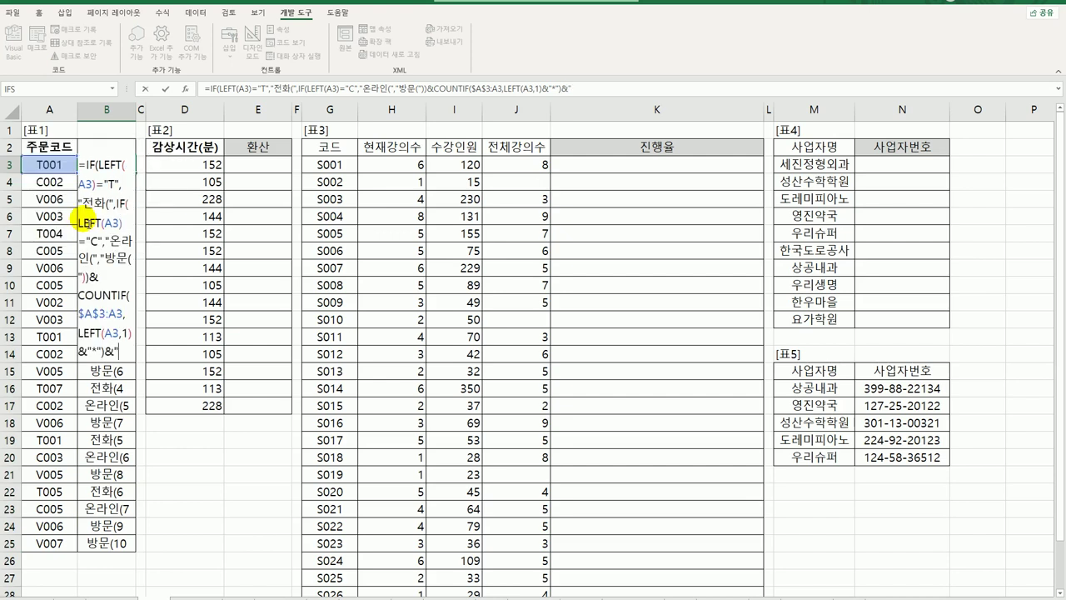
key("Return")
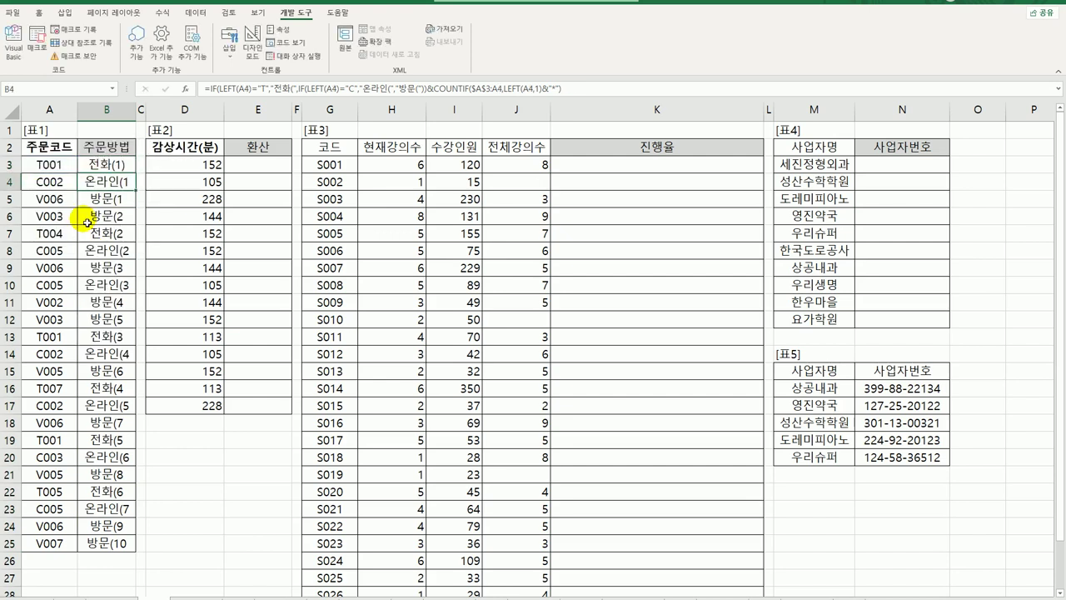
left_click(125, 165)
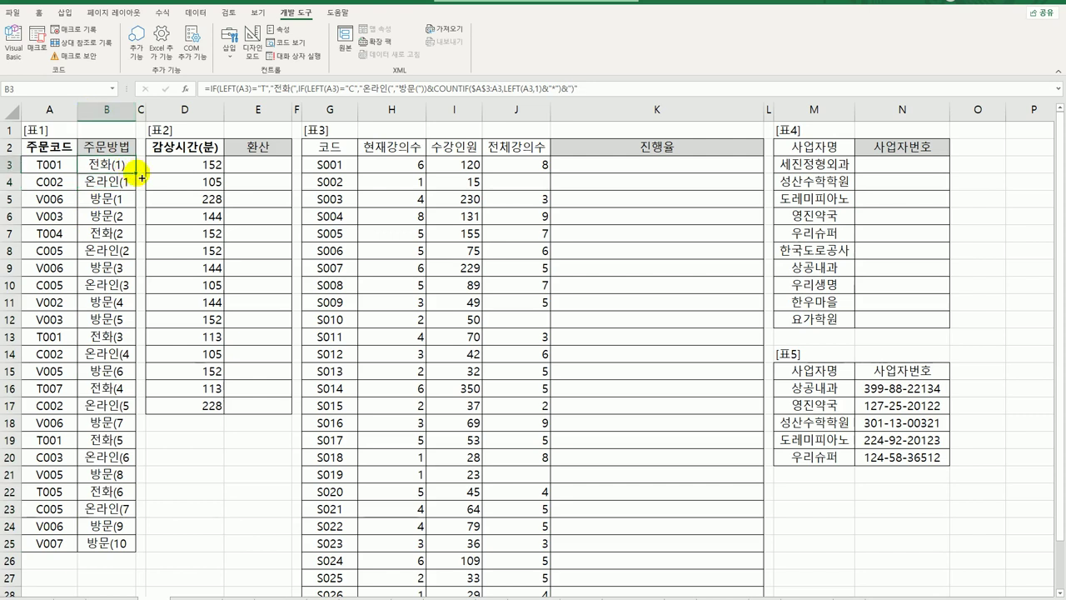
left_click_drag(142, 177, 144, 547)
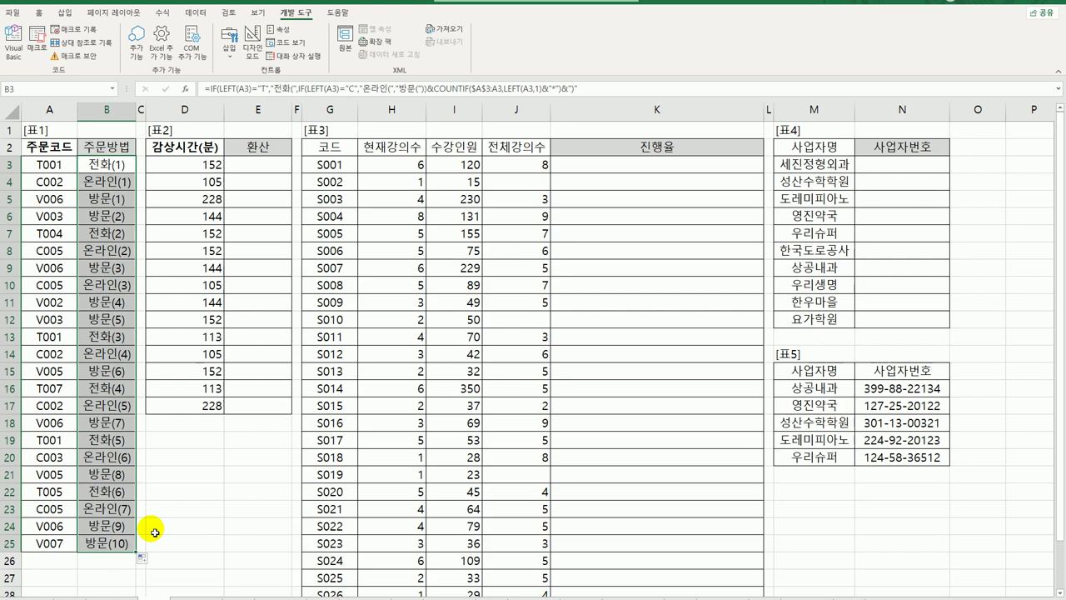
Step: Clear B3:B25 and start a new IF formula in B3 with the test left(A3)="T"
key("Delete")
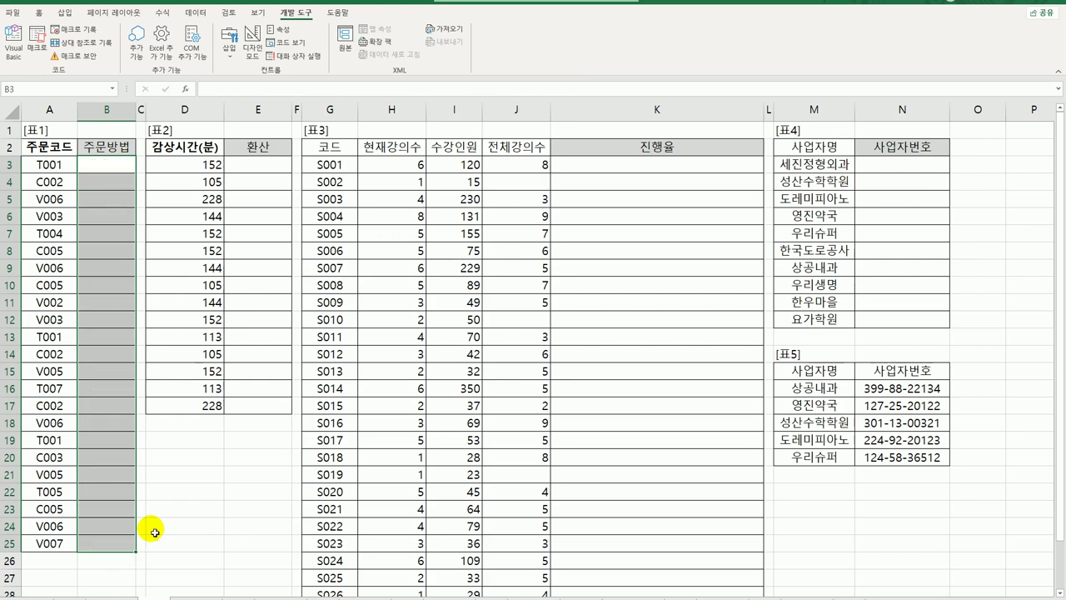
left_click(125, 166)
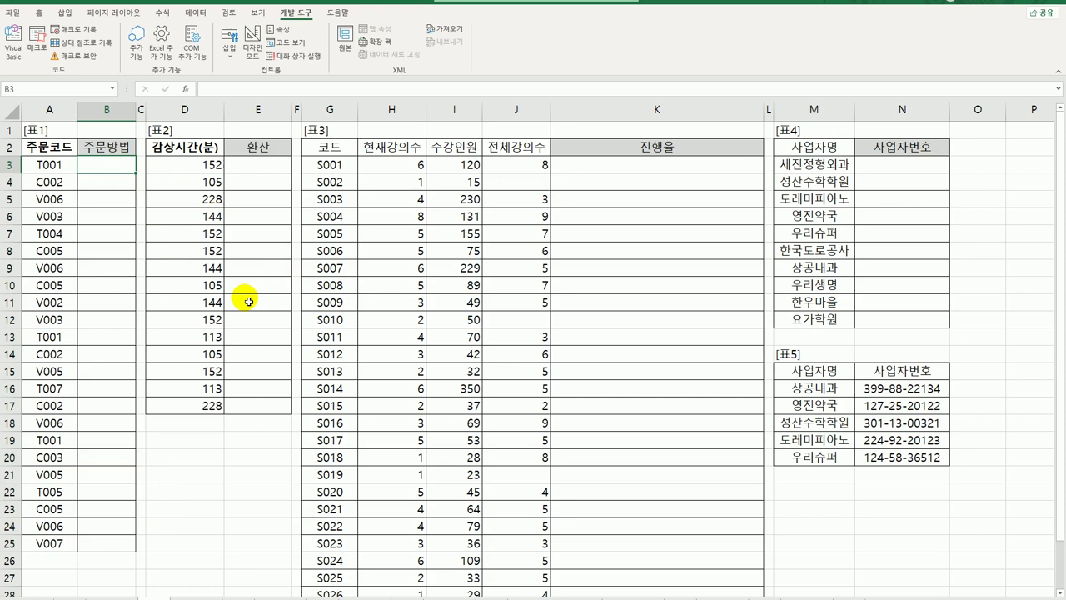
type("=")
type("if")
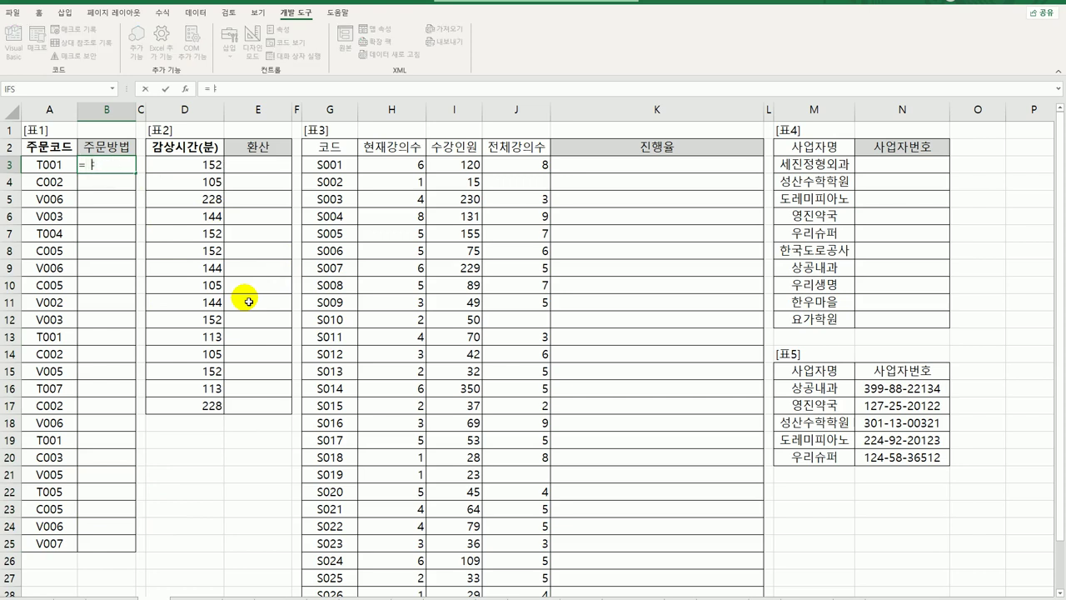
key("Tab")
type("left")
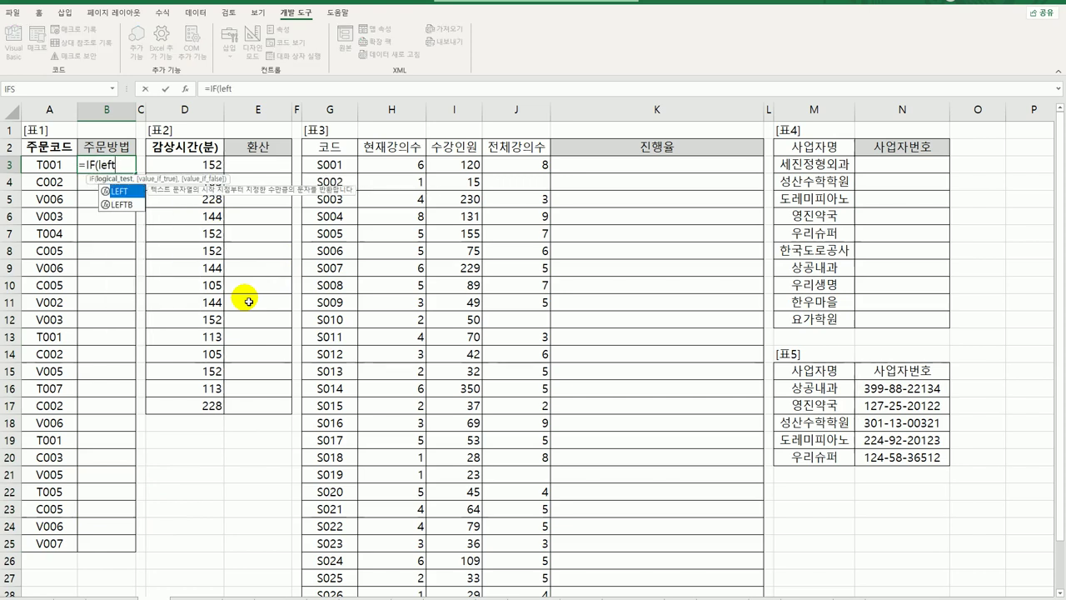
key("Return")
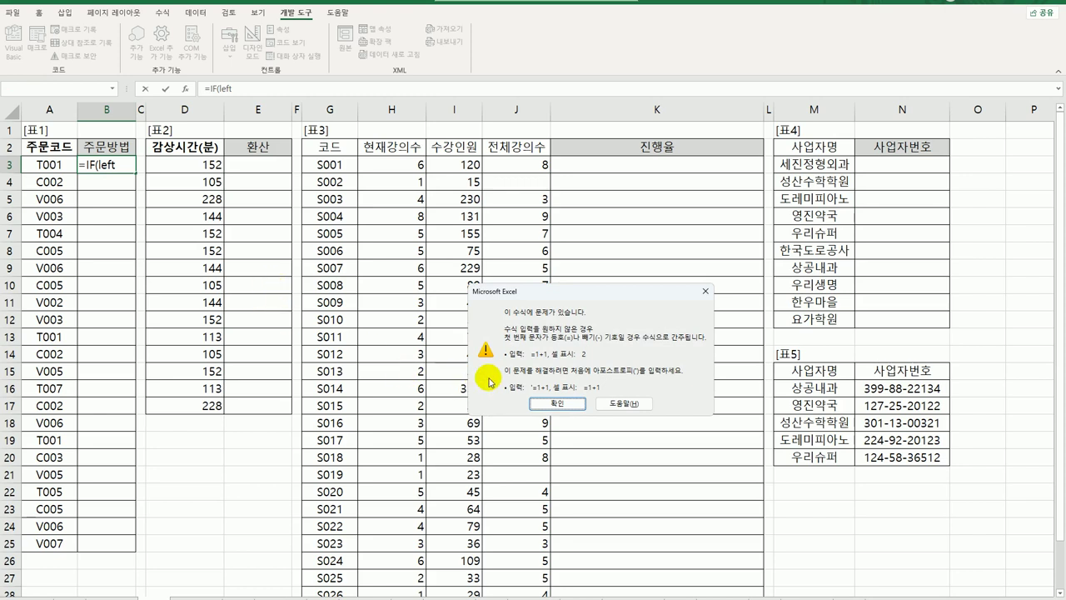
left_click(557, 403)
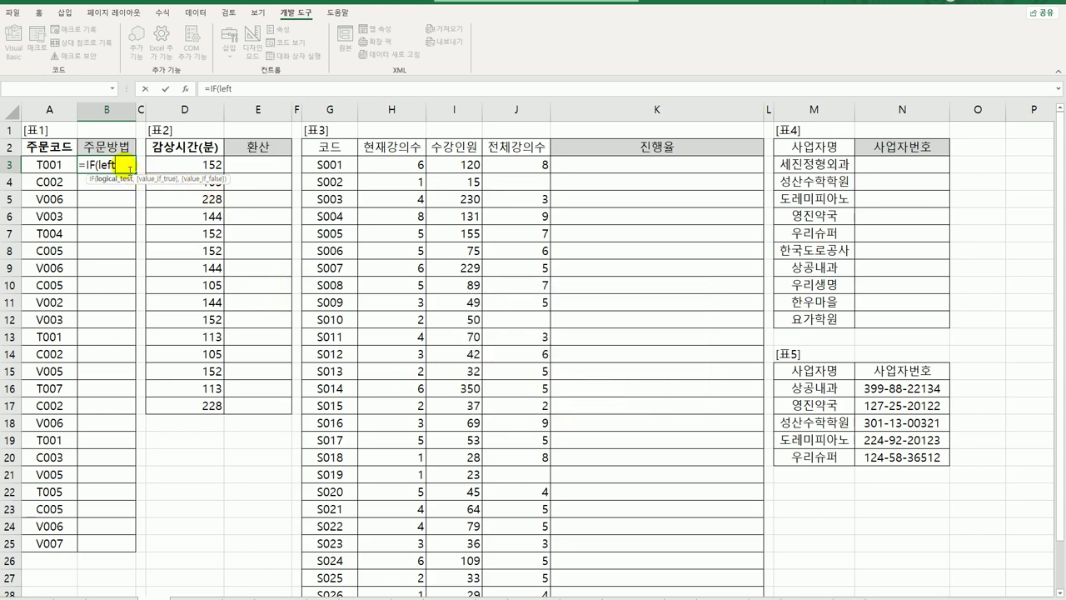
type("(")
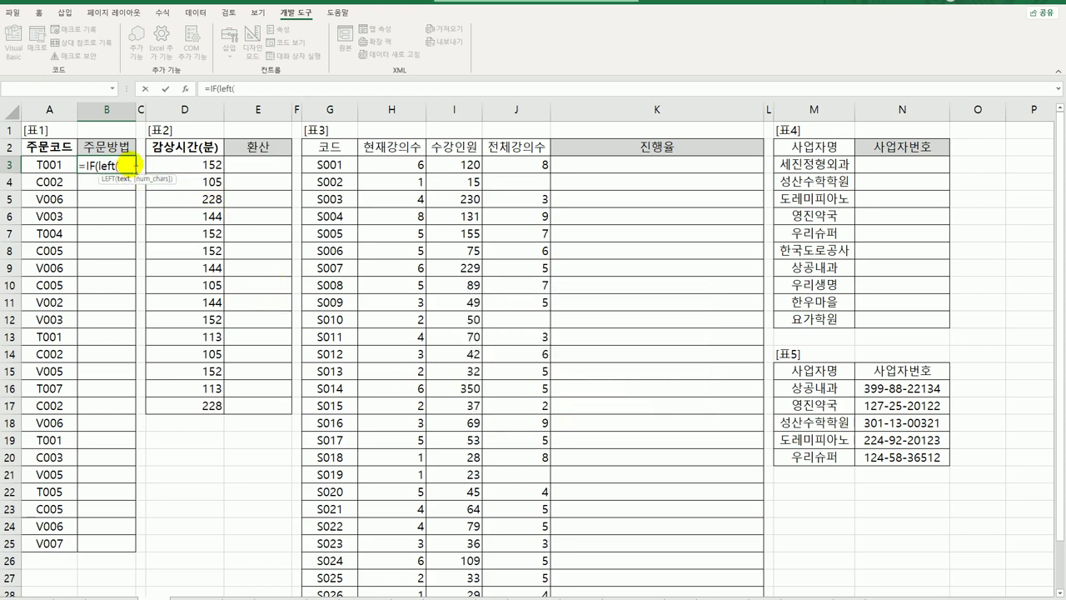
left_click(55, 165)
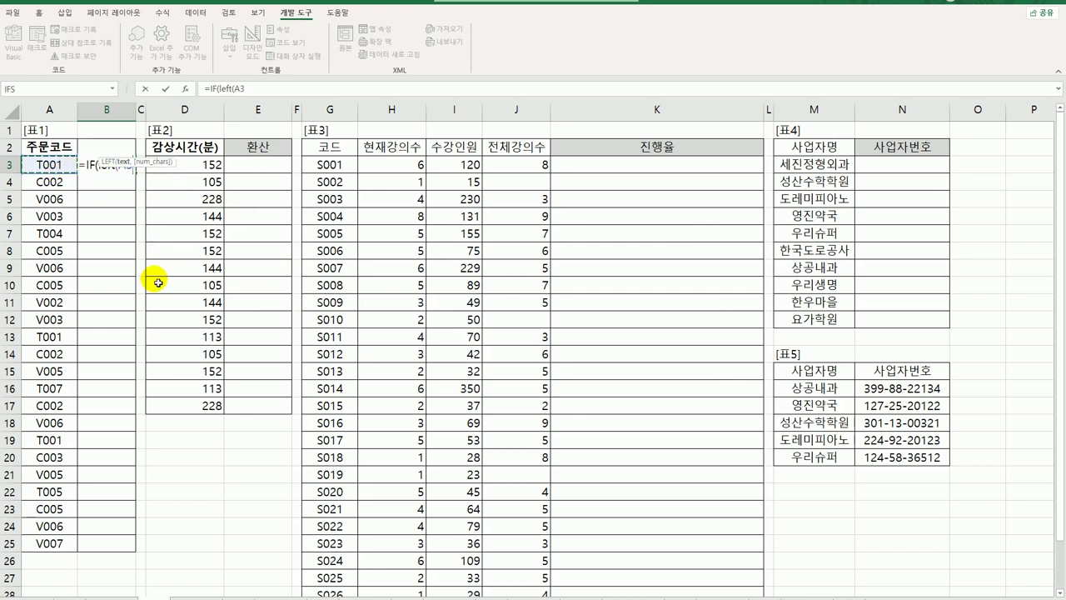
type(")=")
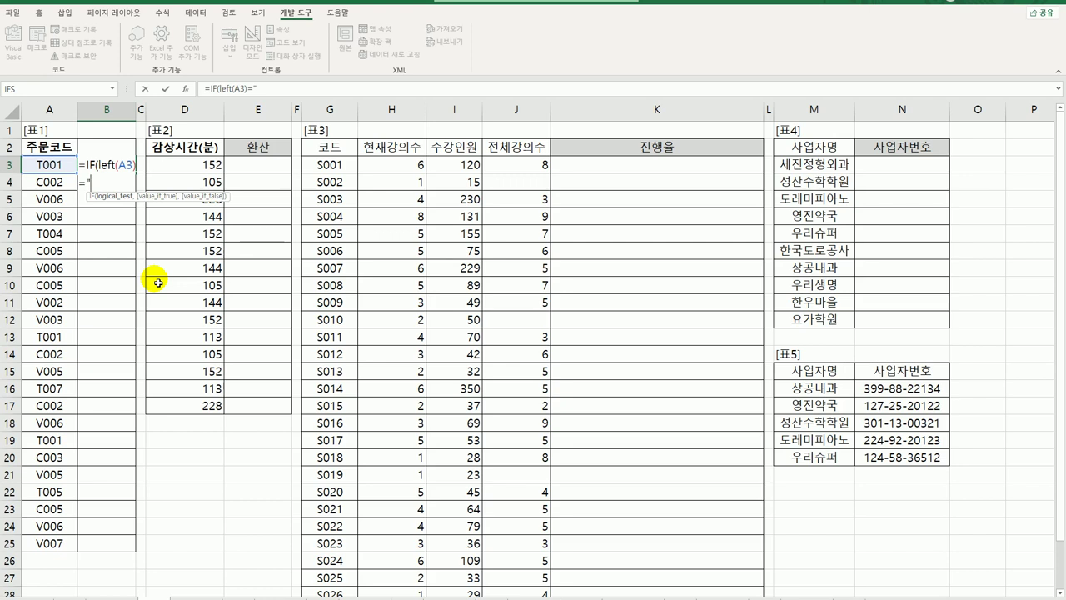
type("\"T\",")
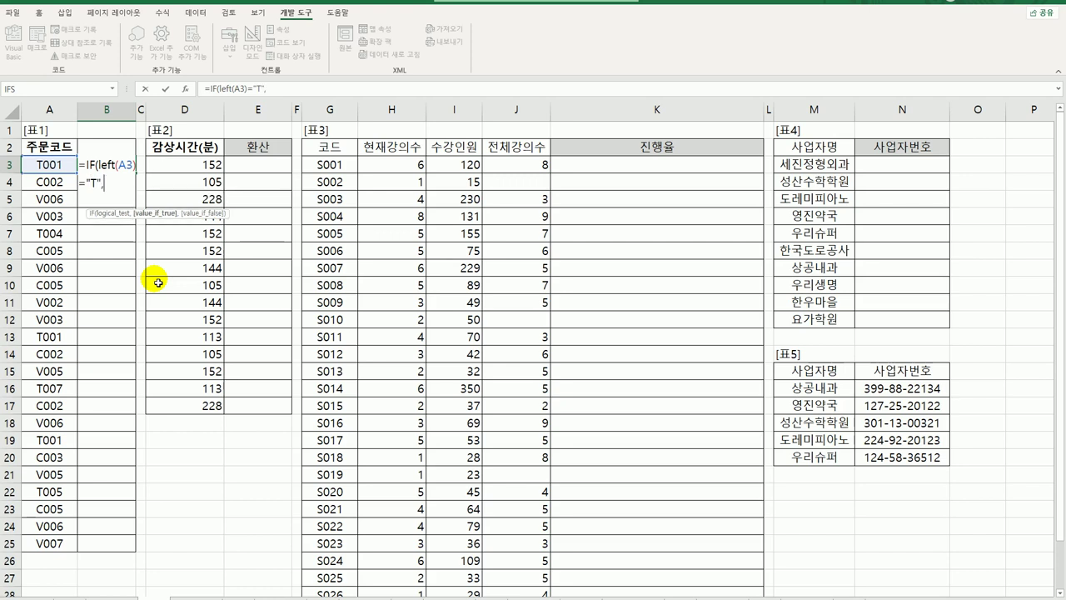
Step: Begin the value-if-true argument in B3 with "전화("& and a COUNTIF over the expanding range $A$3:A3
type("\"전화(\"&")
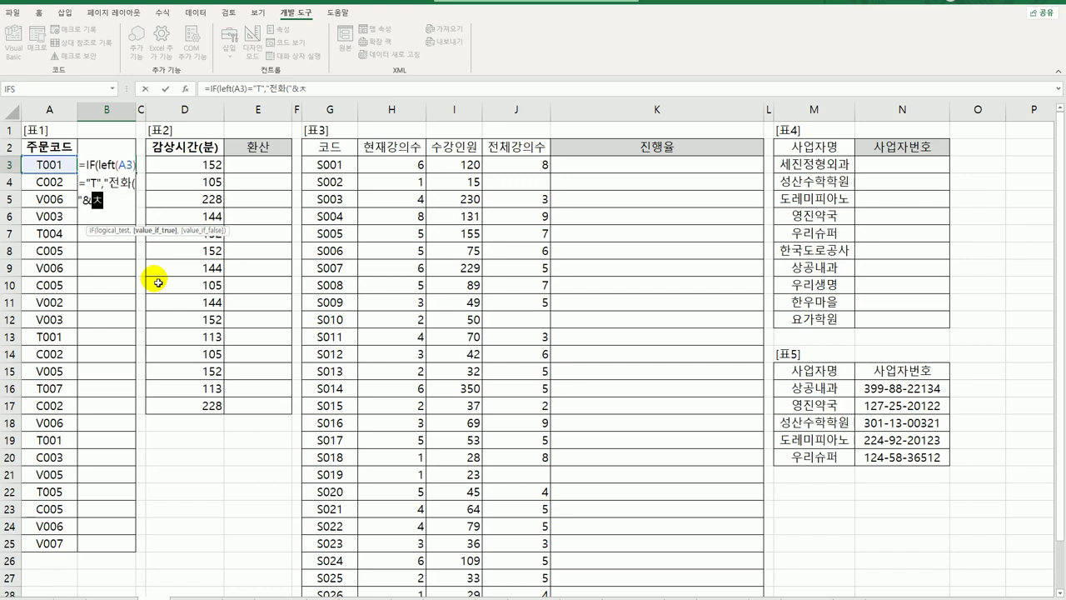
type("countif(")
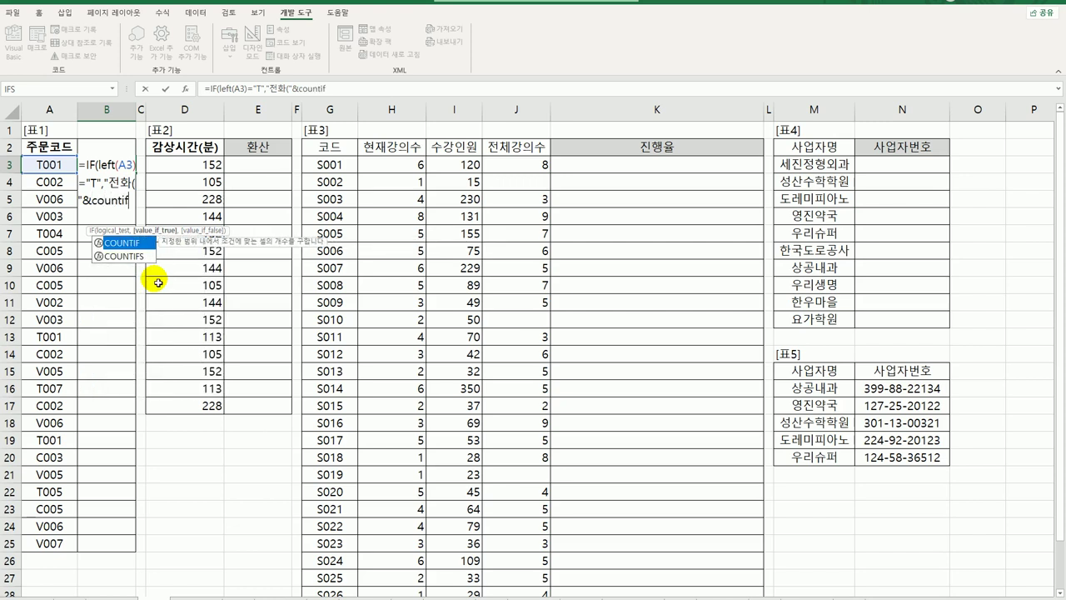
left_click(48, 163)
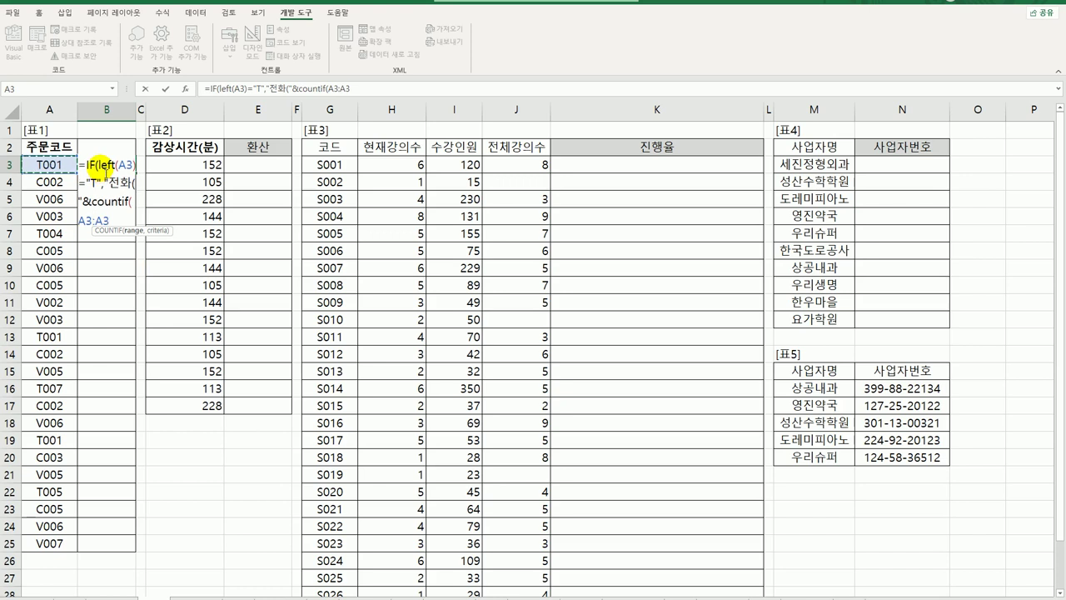
type(":A3")
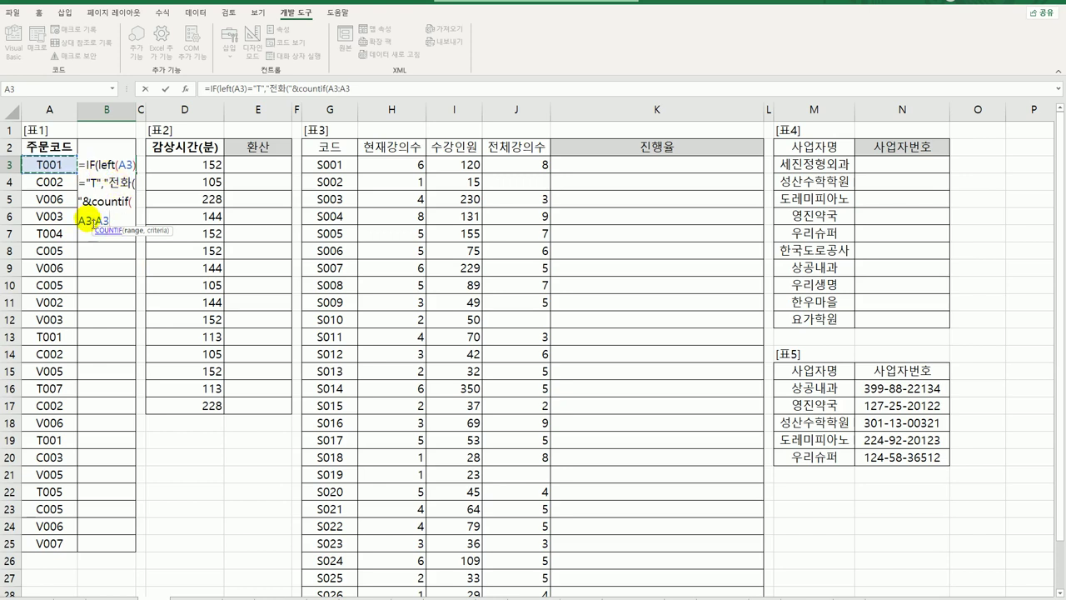
left_click_drag(80, 221, 93, 221)
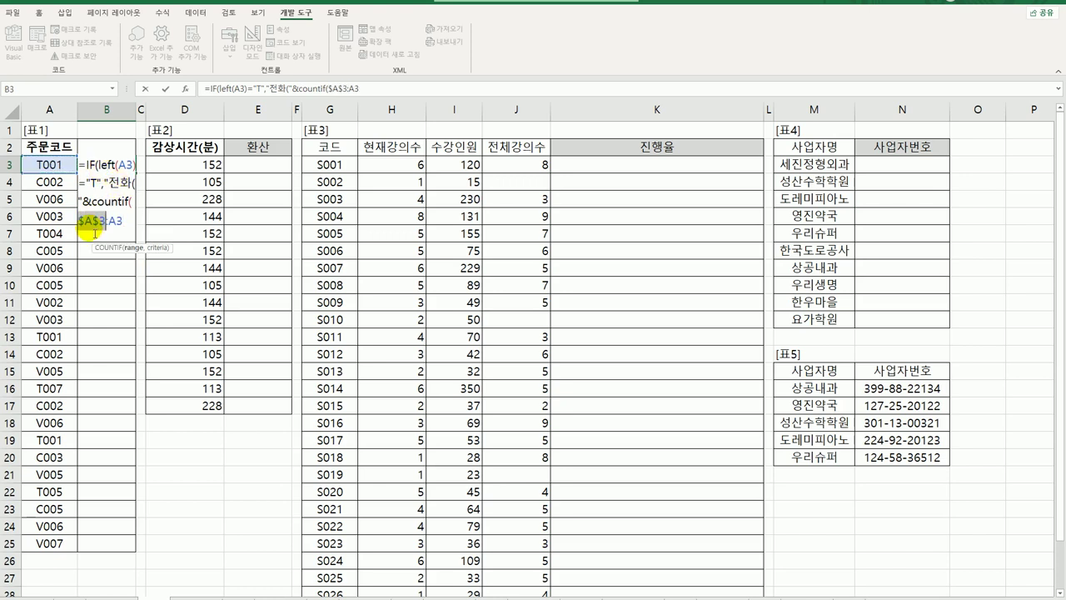
key("F4")
type(",")
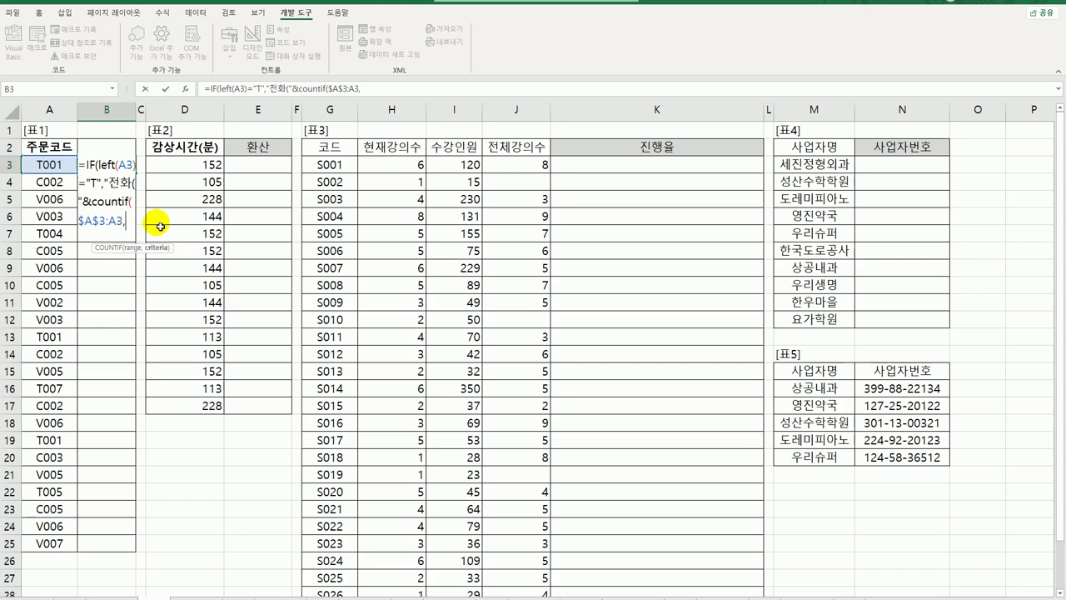
Step: Set the COUNTIF criterion to "T*", append &")" and advance to the value-if-false argument of the IF
type("\"T*")
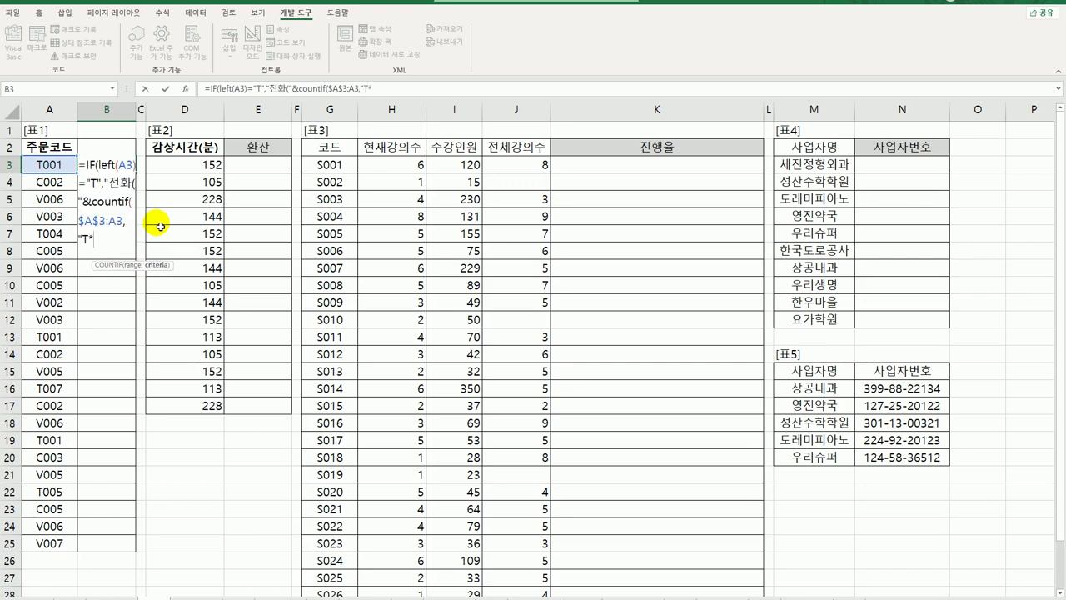
type("\")")
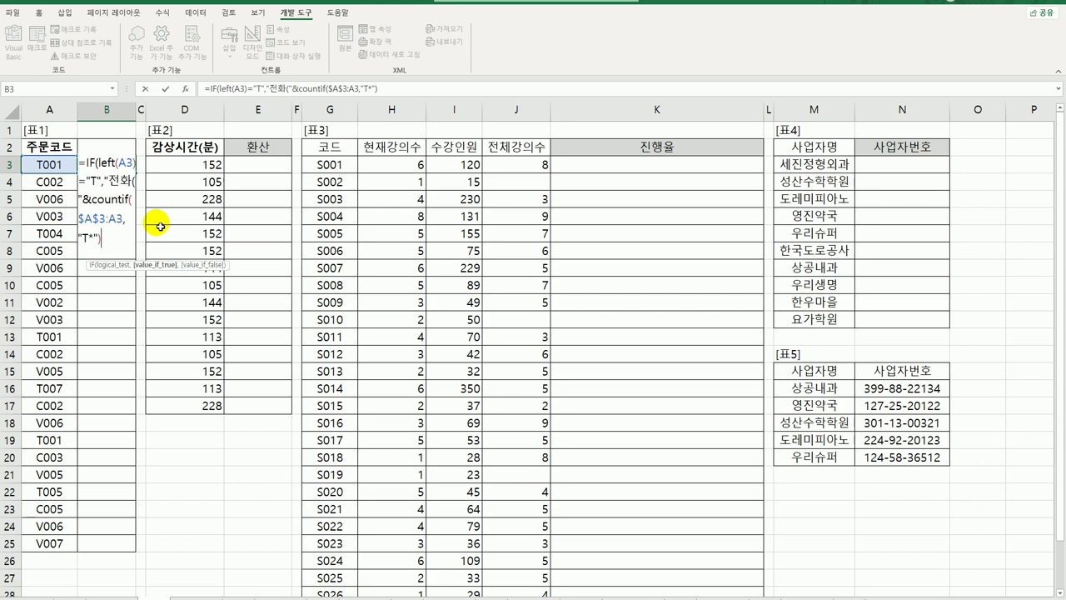
type("&")
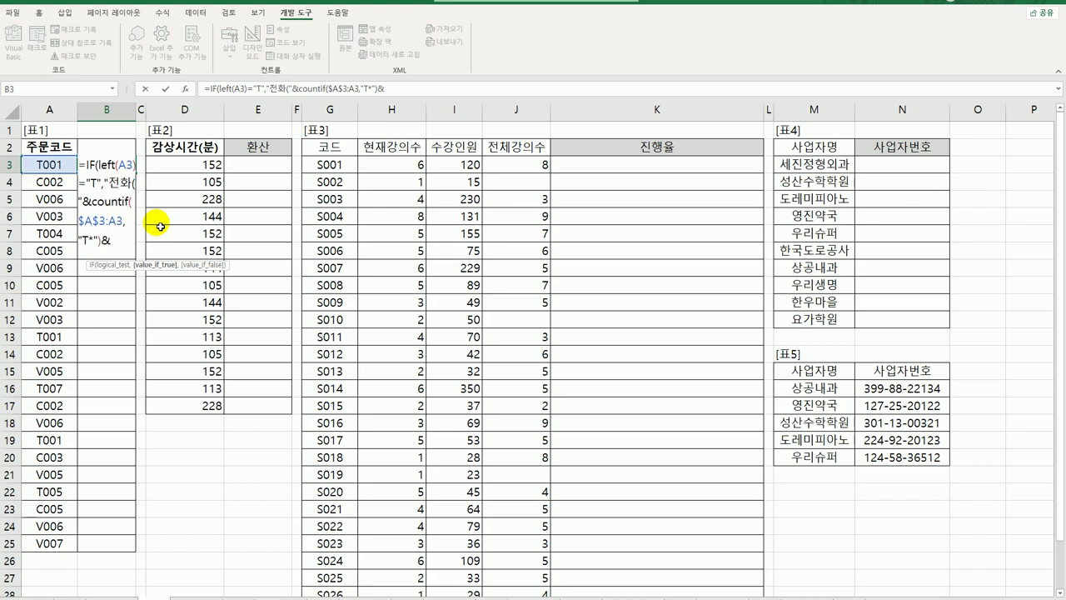
type("\")")
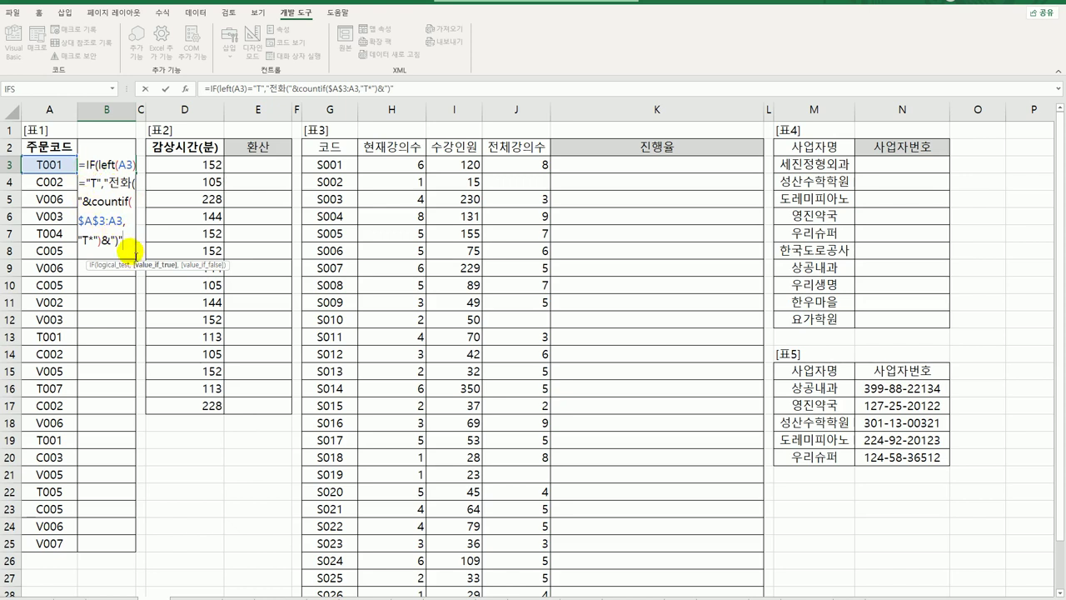
type(",")
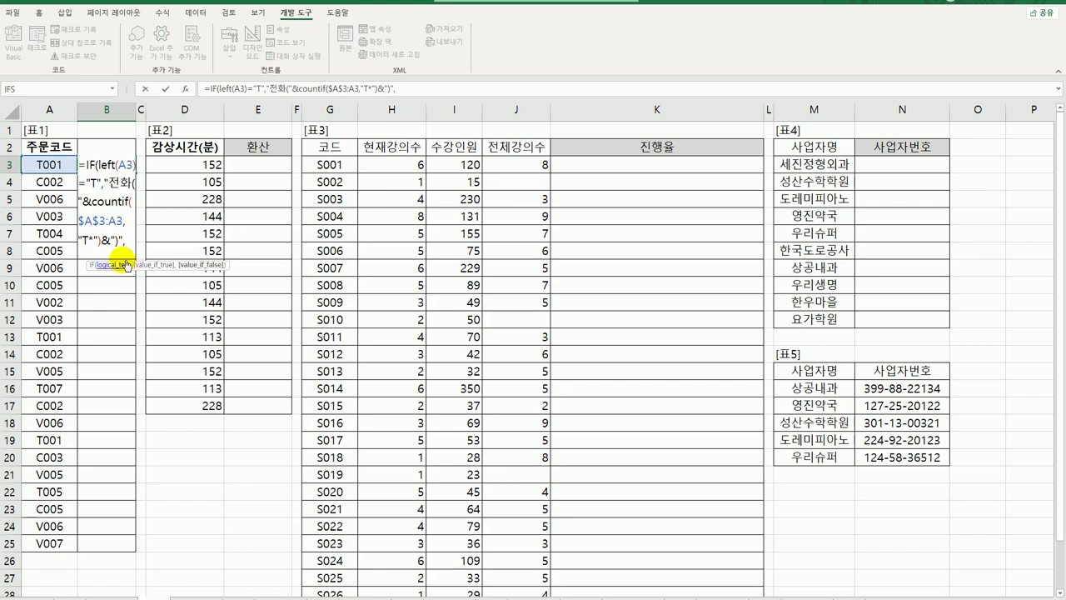
Step: Nest a copy of the whole IF expression as the value-if-false argument and change its test letter to "C"
left_click_drag(87, 165, 132, 246)
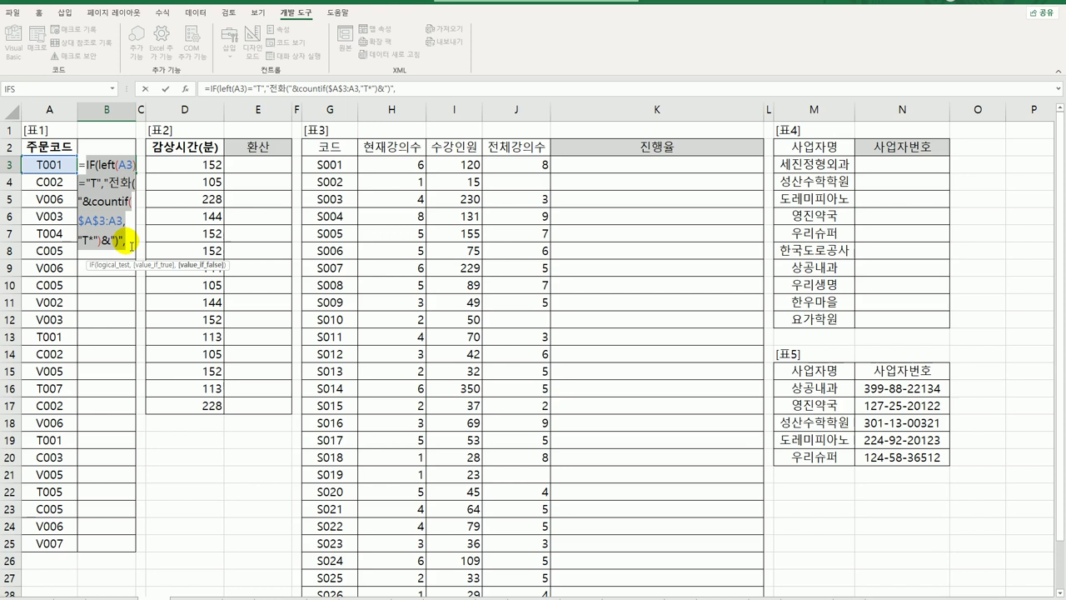
key("ctrl+c")
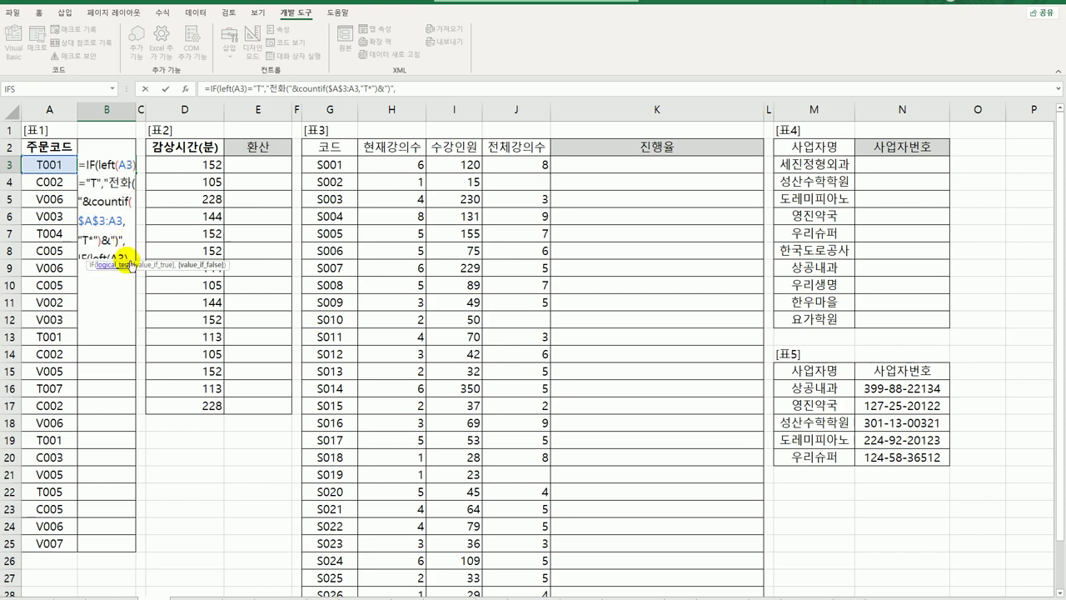
key("Right")
key("ctrl+v")
left_click(88, 276)
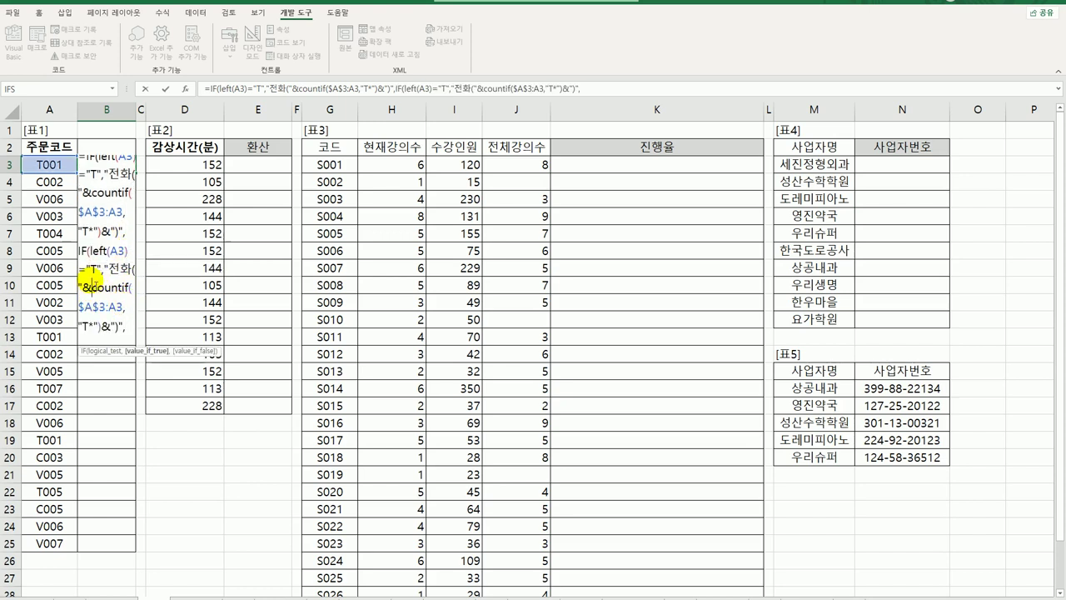
double_click(94, 269)
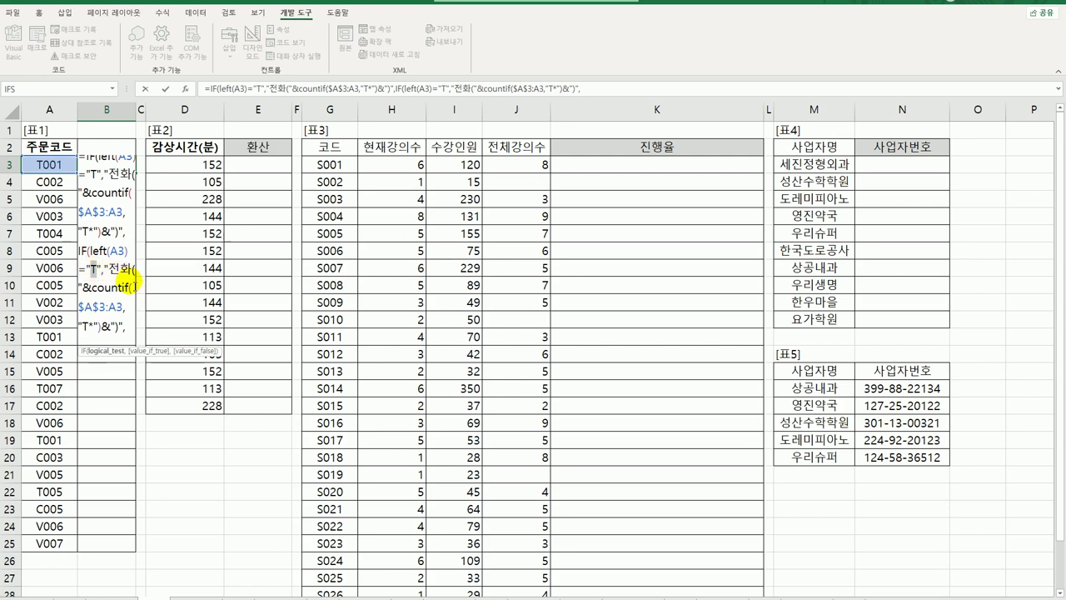
key("BackSpace")
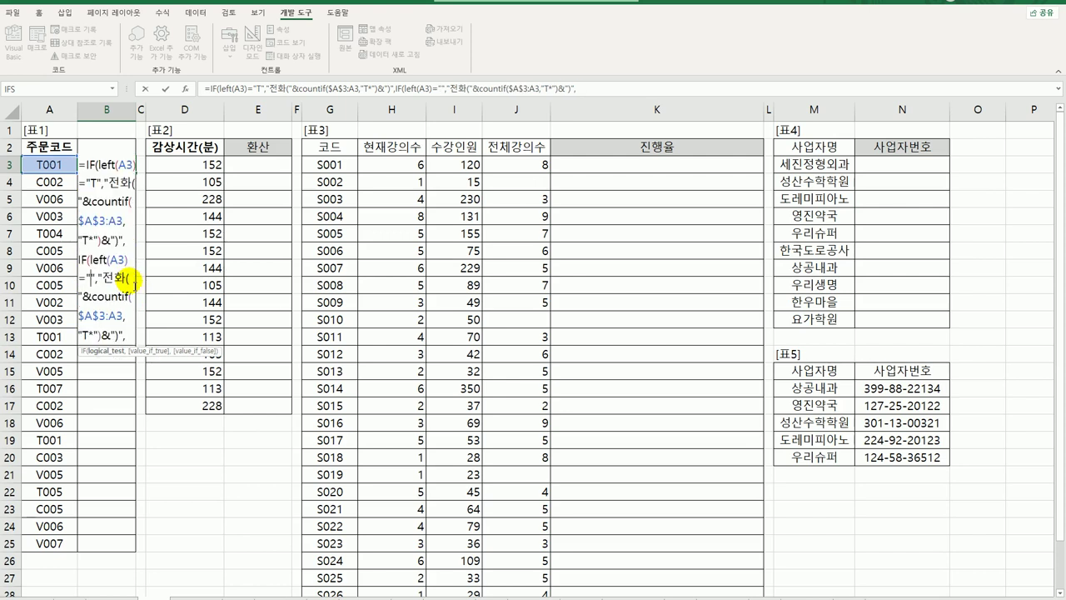
type("C")
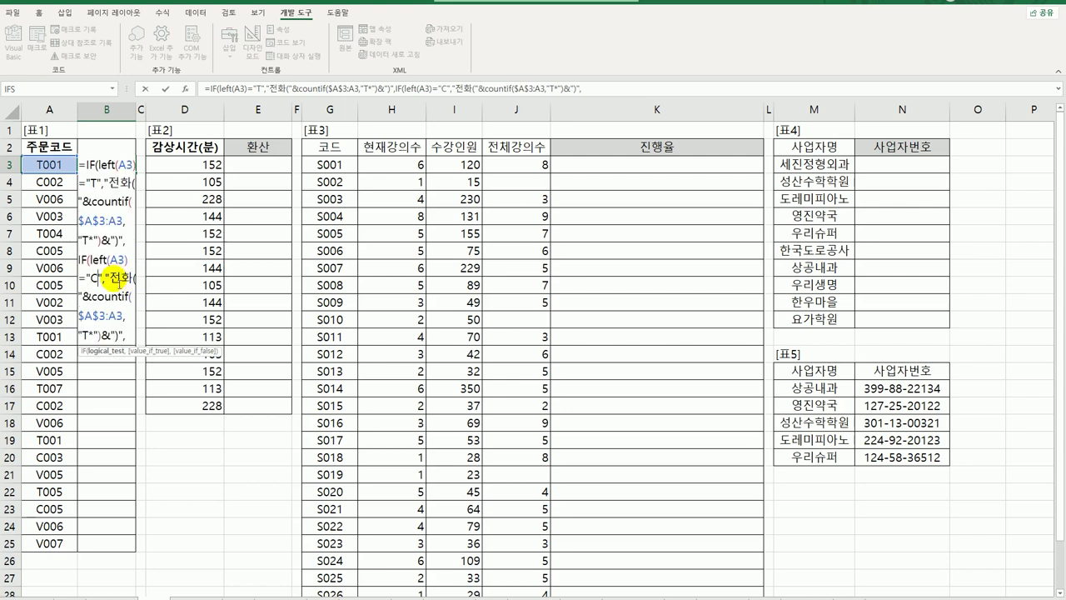
Step: In the nested IF, replace the text 전화 with 온라인 and change the COUNTIF criterion to "C*"
left_click_drag(109, 278, 132, 280)
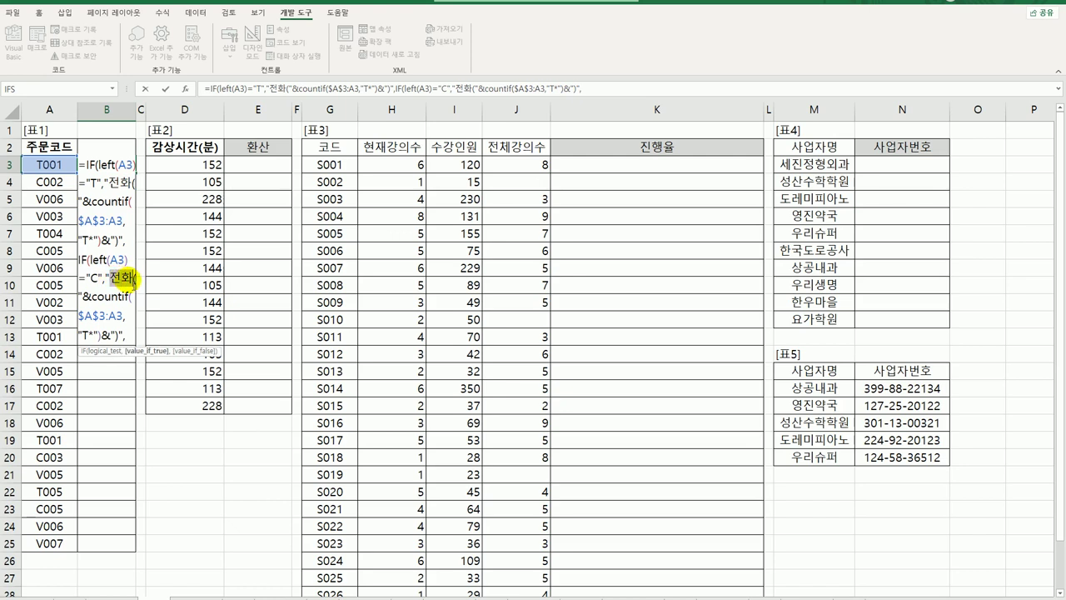
type("온라인")
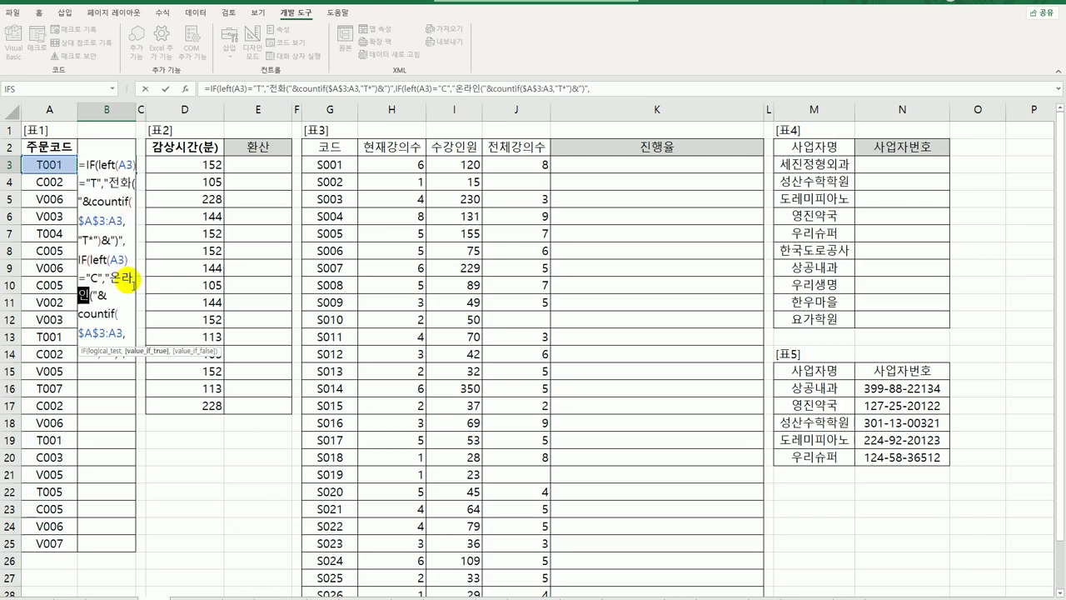
left_click(109, 335)
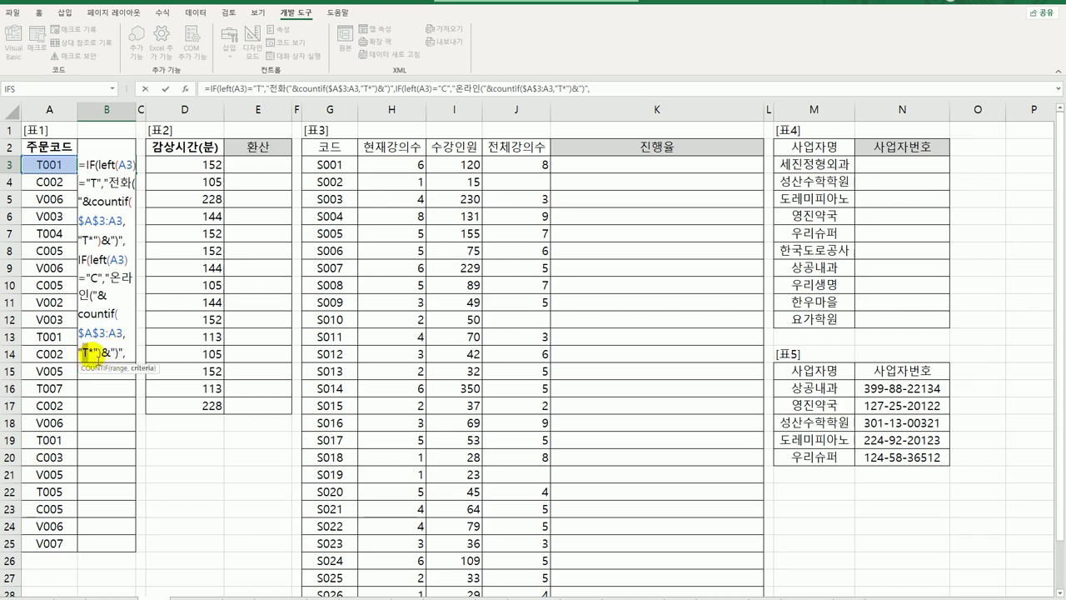
double_click(86, 353)
type("C")
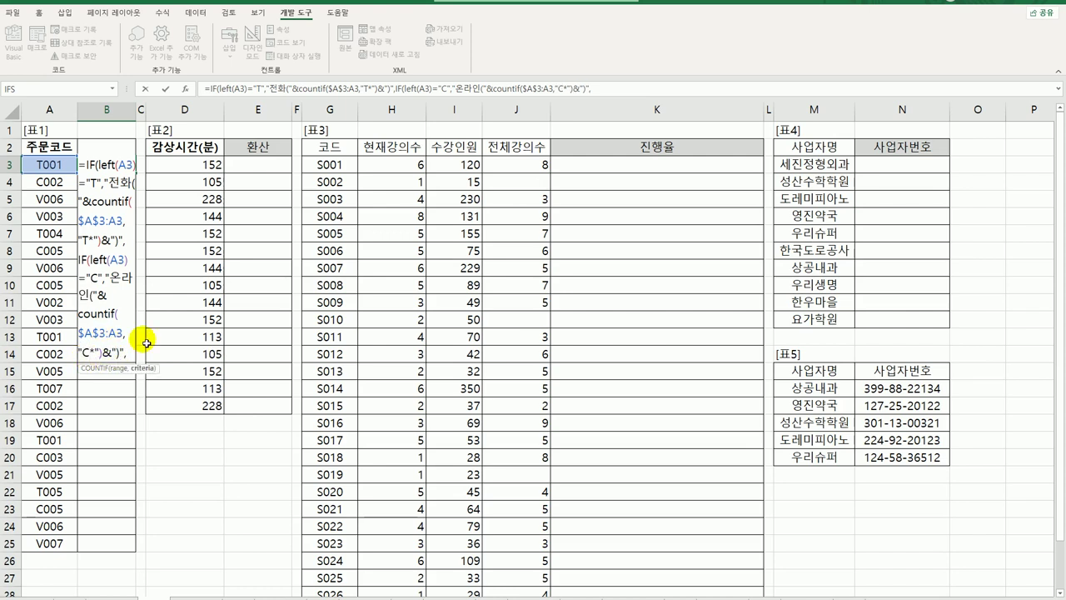
key("End")
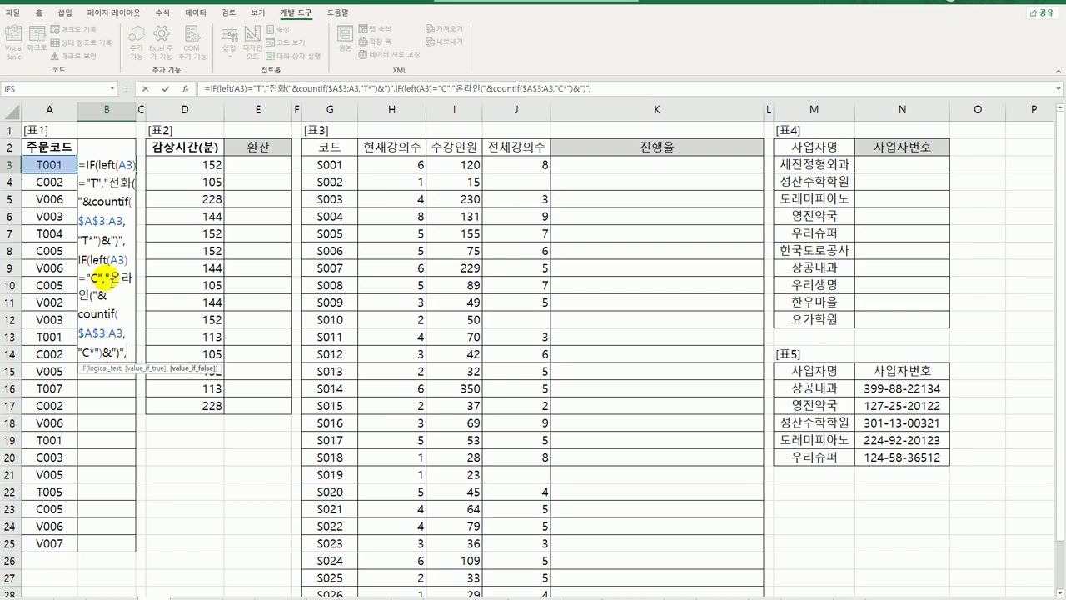
Step: Copy the "온라인("&countif($A$3:A3,"C*")&")" expression into the nested IF's value-if-false argument
left_click_drag(105, 277, 136, 360)
key("ctrl+c")
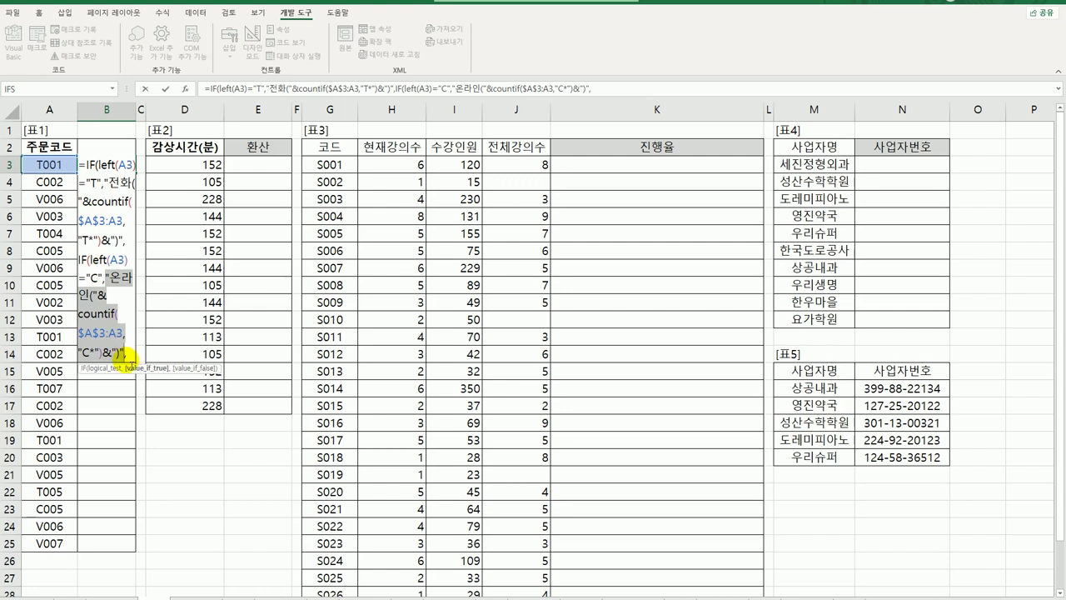
left_click(135, 350)
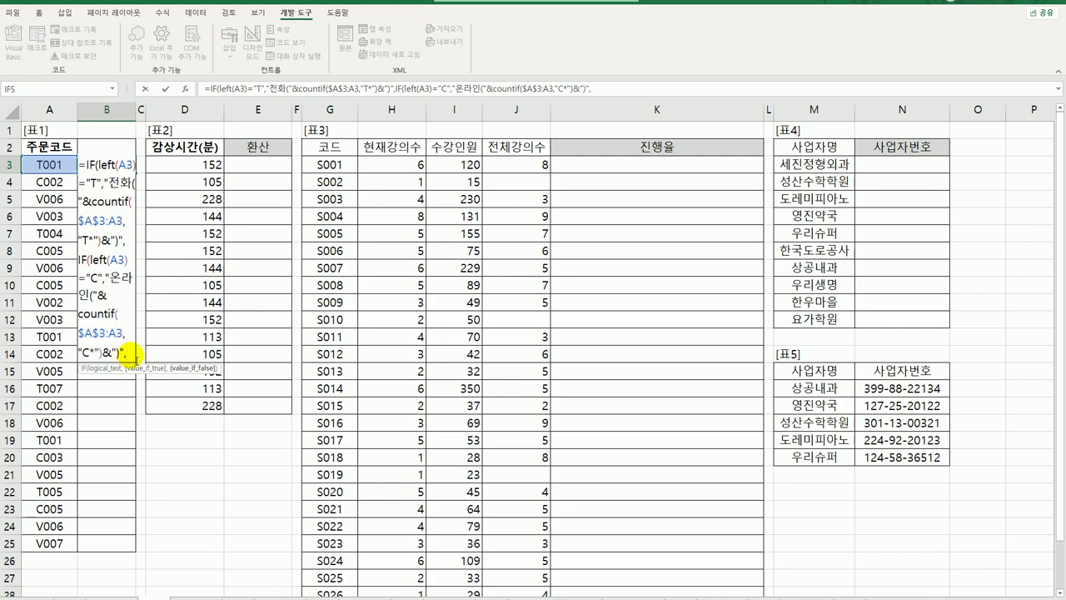
key("ctrl+v")
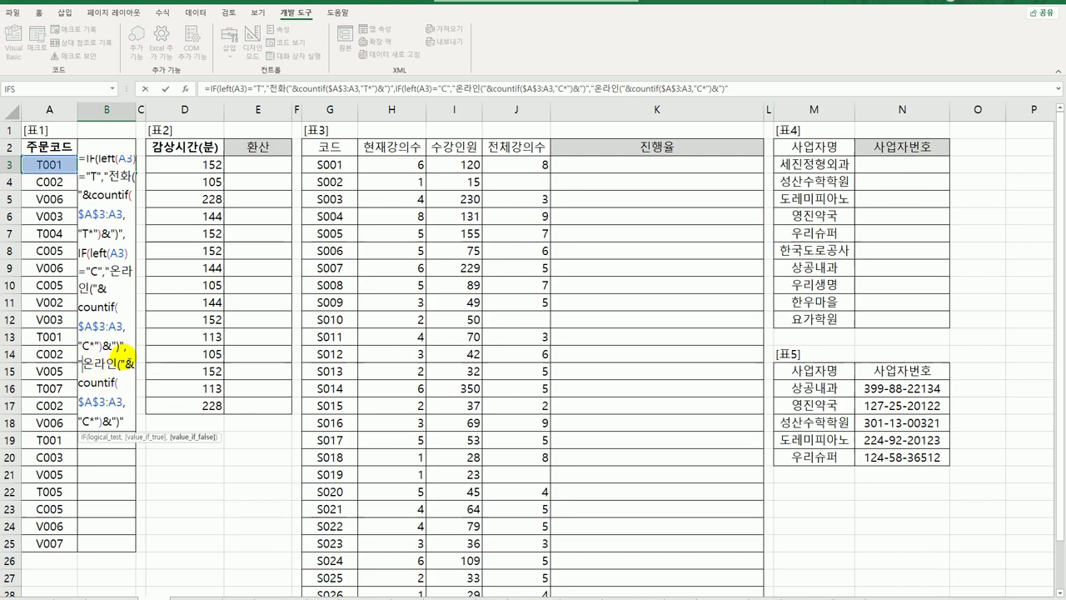
Step: In the nested IF's value-if-false argument, replace the text 온라인 with 방문
type("방문")
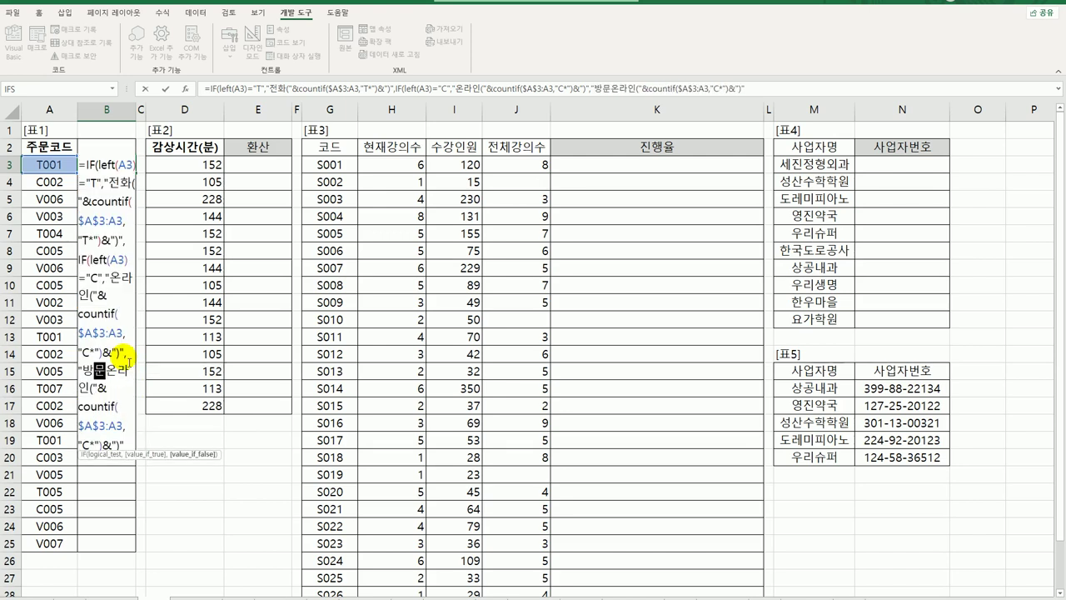
key("Delete")
key("Delete")
key("Delete")
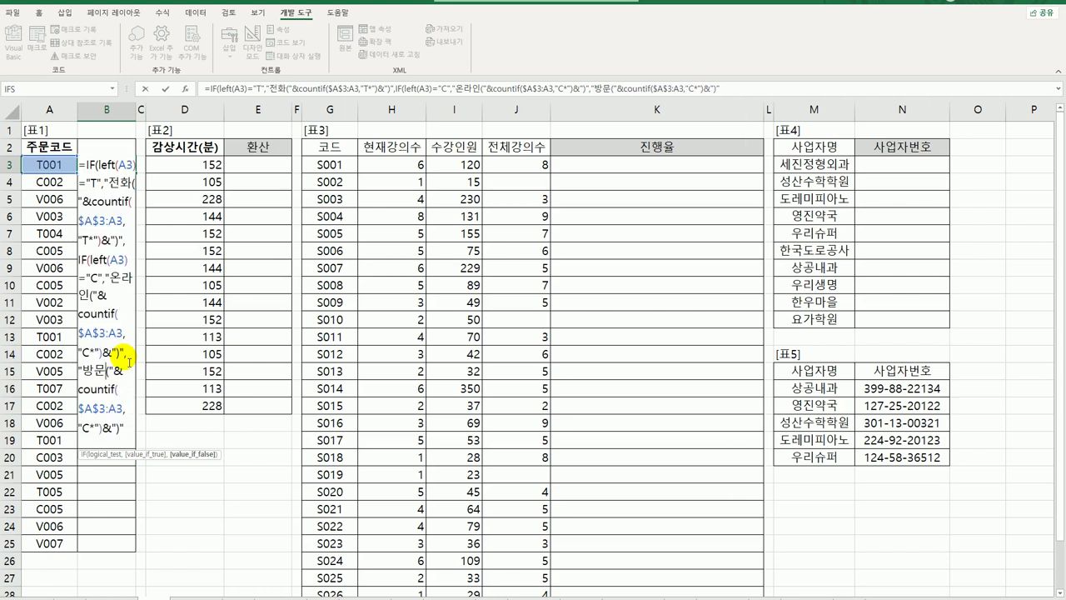
Step: Change the COUNTIF criterion in the 방문 expression to "V*"
key("Down")
key("Down")
key("Down")
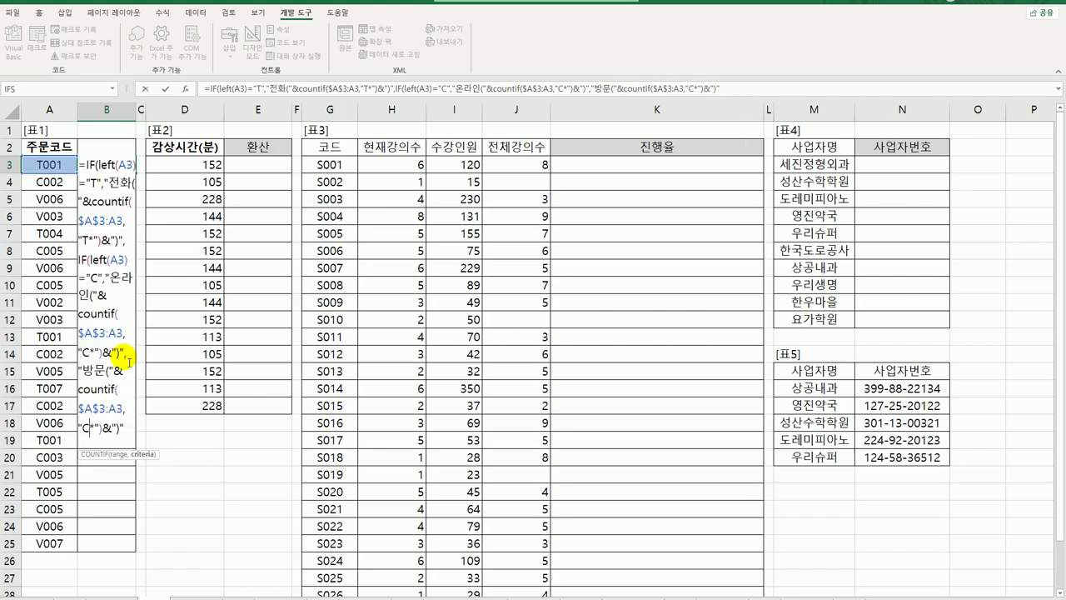
key("Left")
key("Left")
key("Left")
key("BackSpace")
type("V")
key("End")
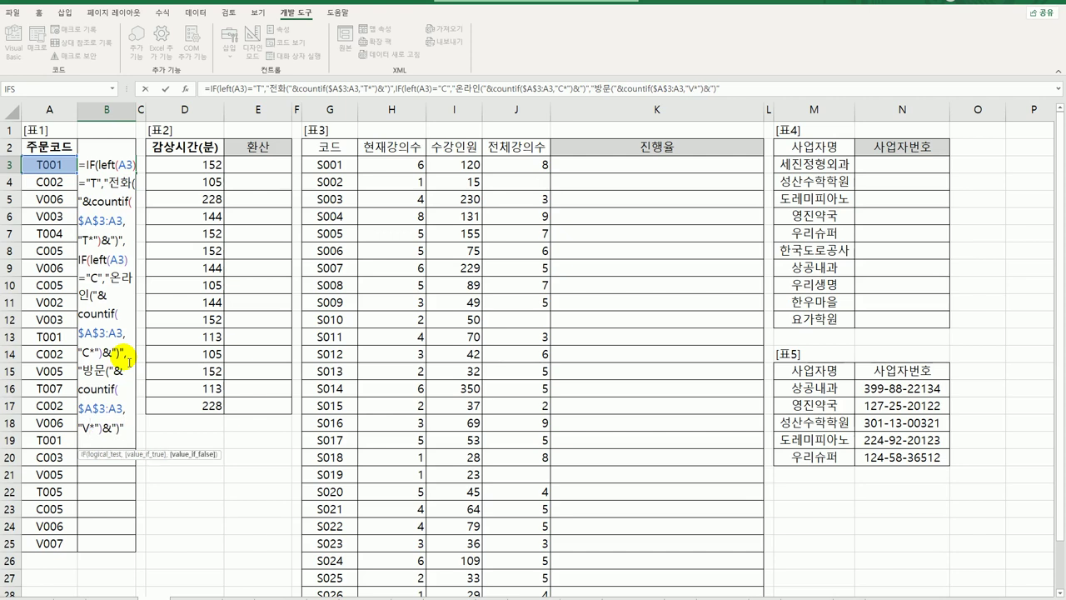
Step: Close and commit the nested IF formula in B3, and fill it down the 주문방법 column to B25
type(")")
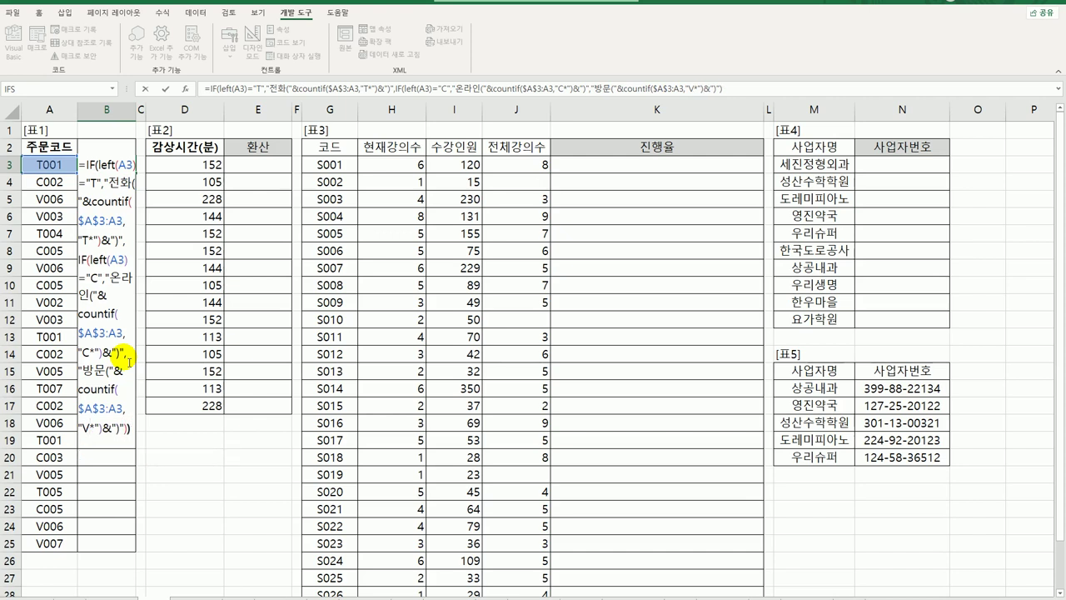
key("Return")
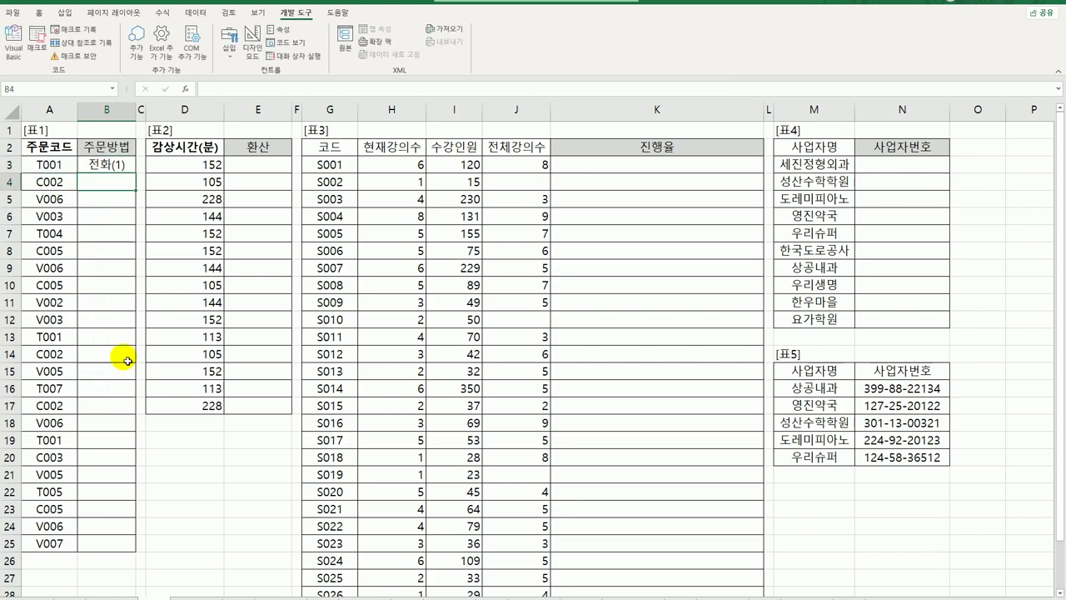
left_click(134, 172)
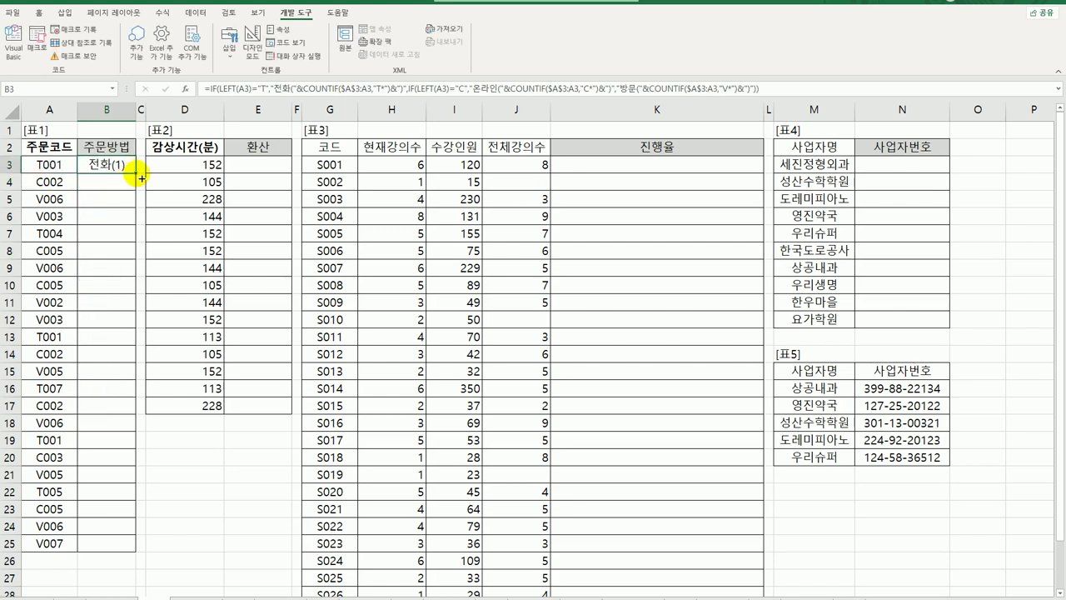
left_click_drag(133, 172, 101, 551)
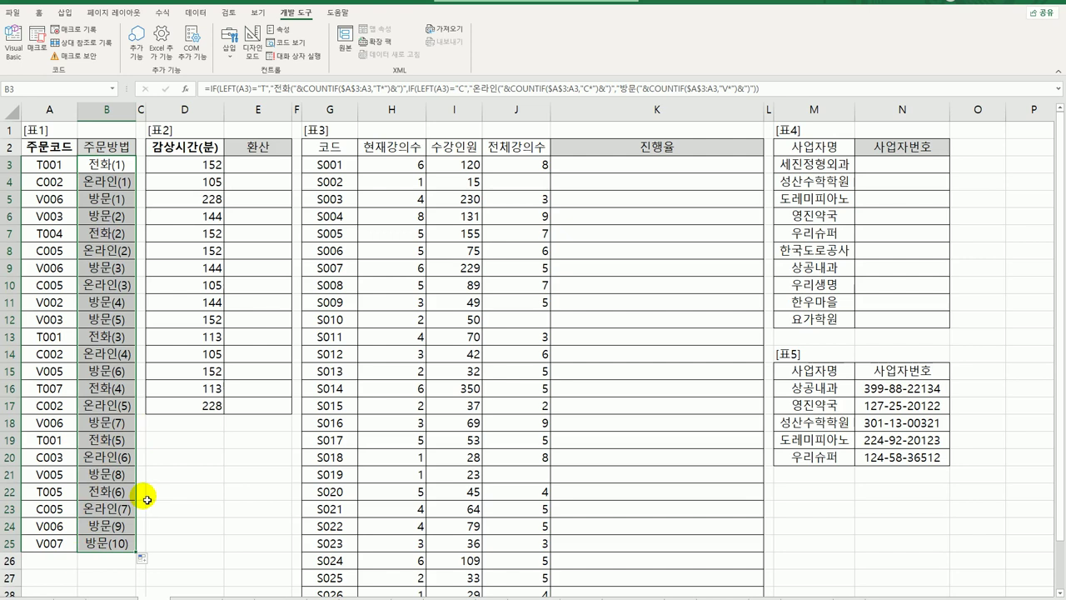
left_click(115, 170)
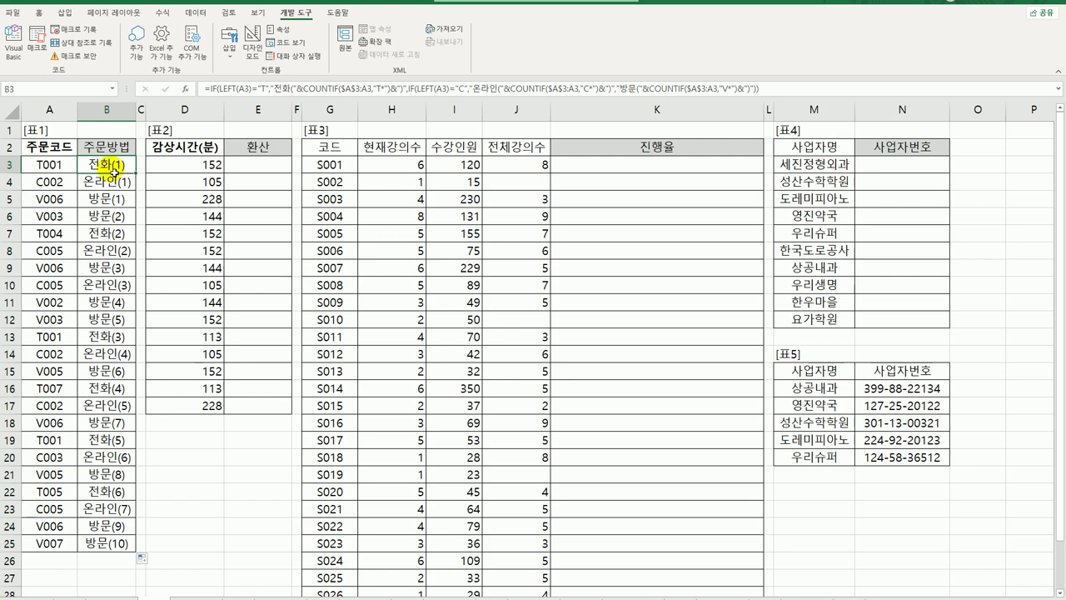
Step: Enter =D3/60 in E3 of the 환산 column and fill it down to E17
left_click(277, 172)
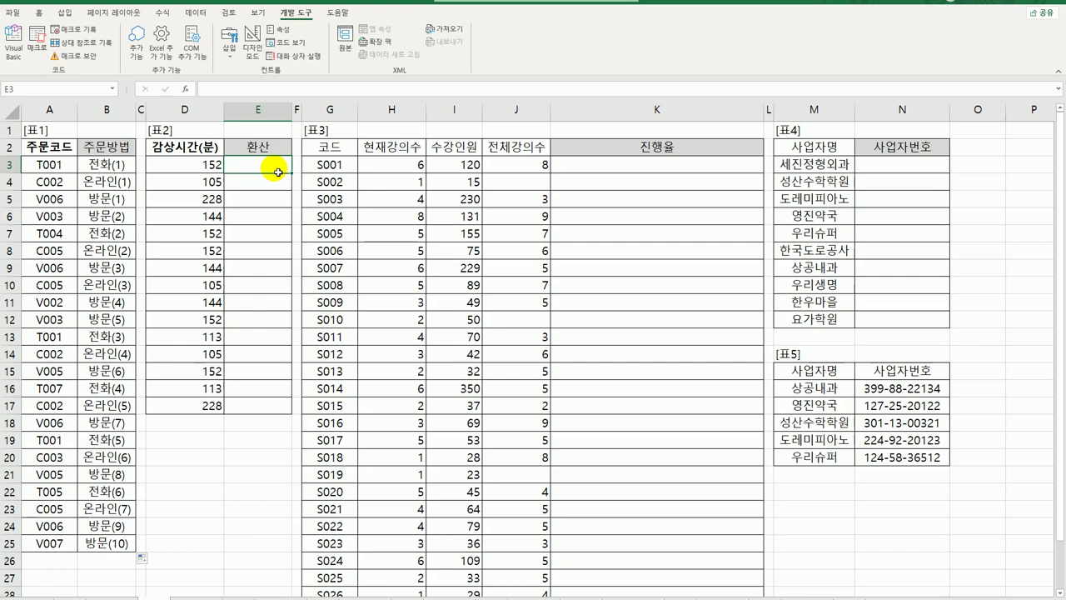
type("=")
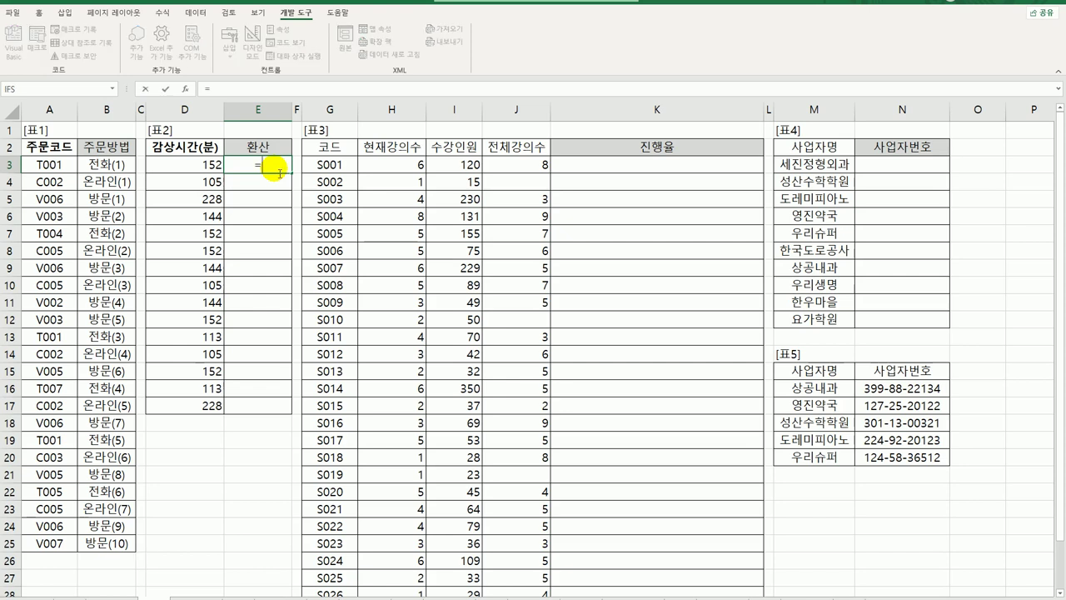
left_click(190, 164)
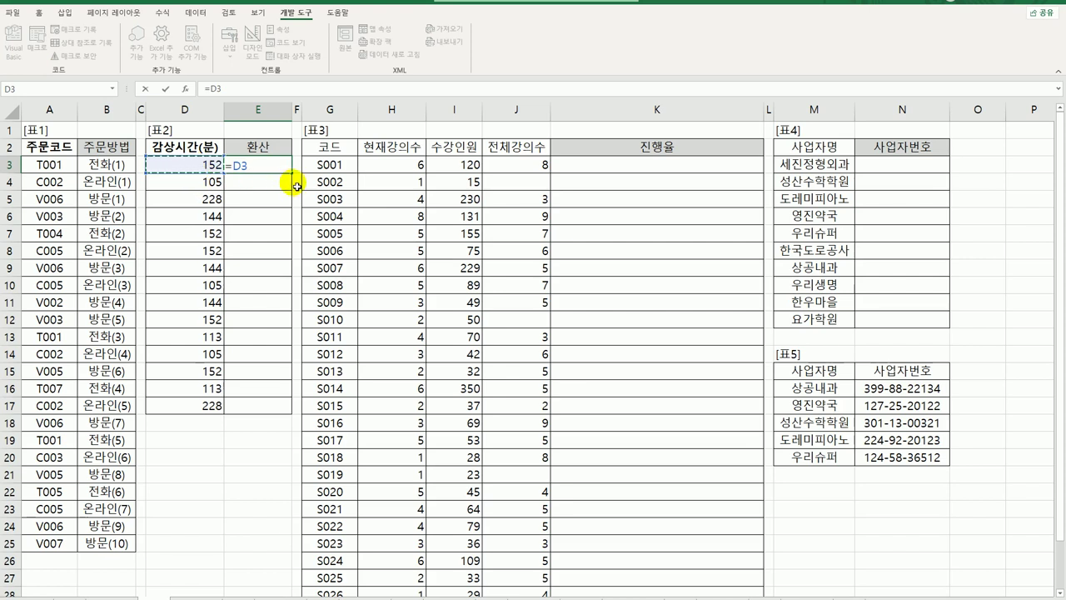
type("/")
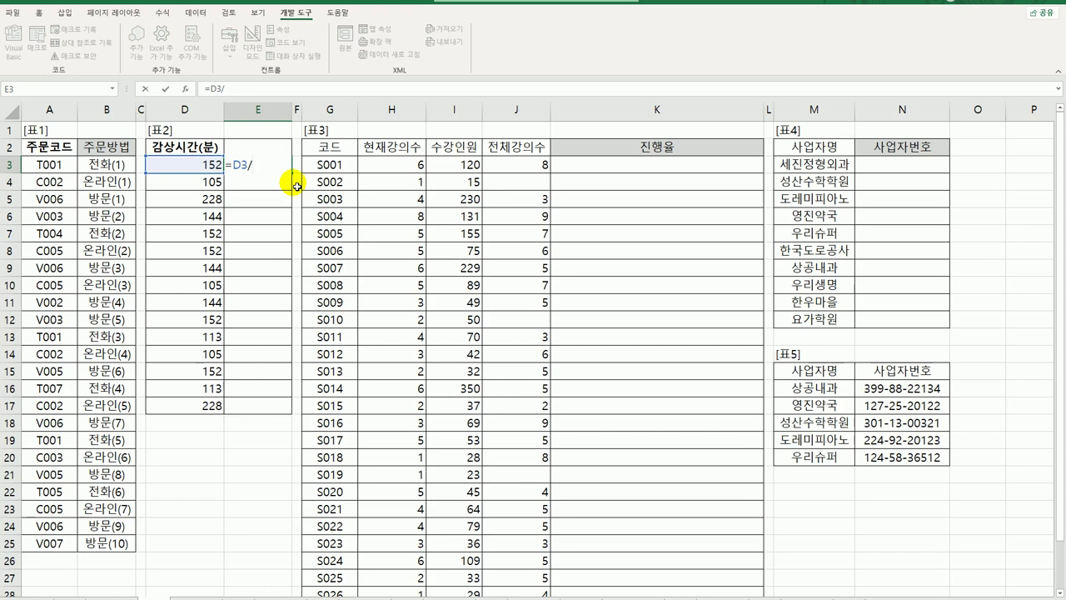
type("60")
key("Return")
left_click(283, 164)
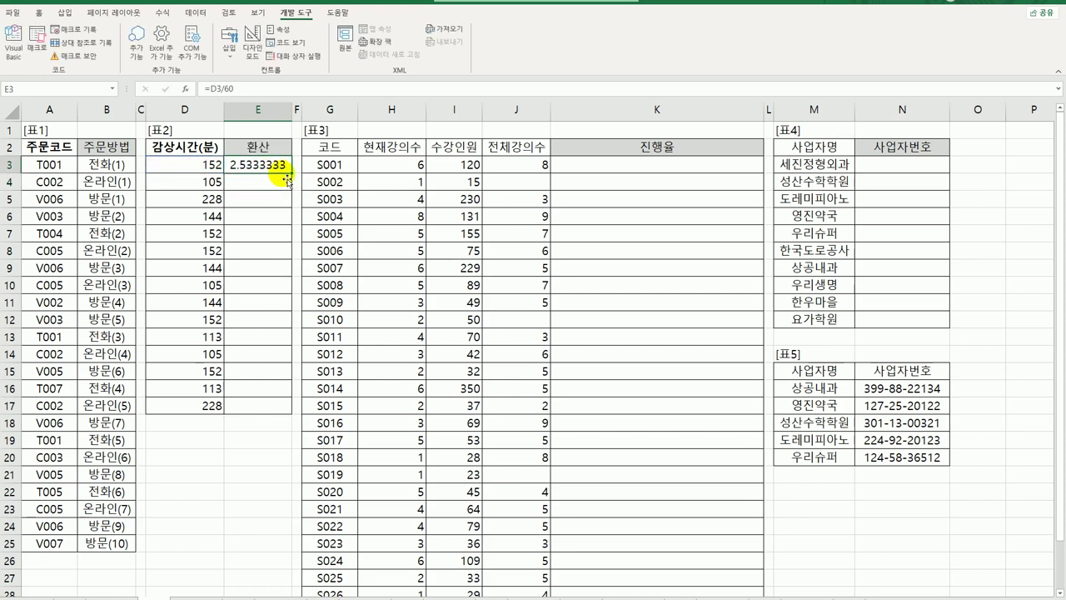
left_click_drag(292, 173, 282, 408)
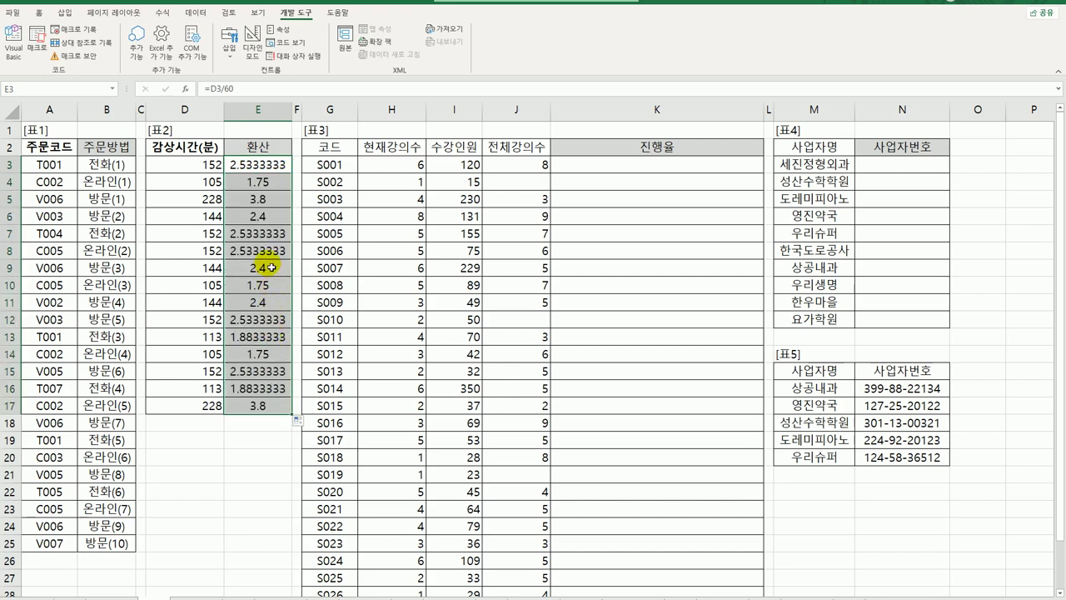
Step: Highlight the 감상시간(분) and 환산 cells together in rows 4, 10, 13, 14 and 16 to compare them
left_click(214, 182)
left_click_drag(214, 181, 254, 182)
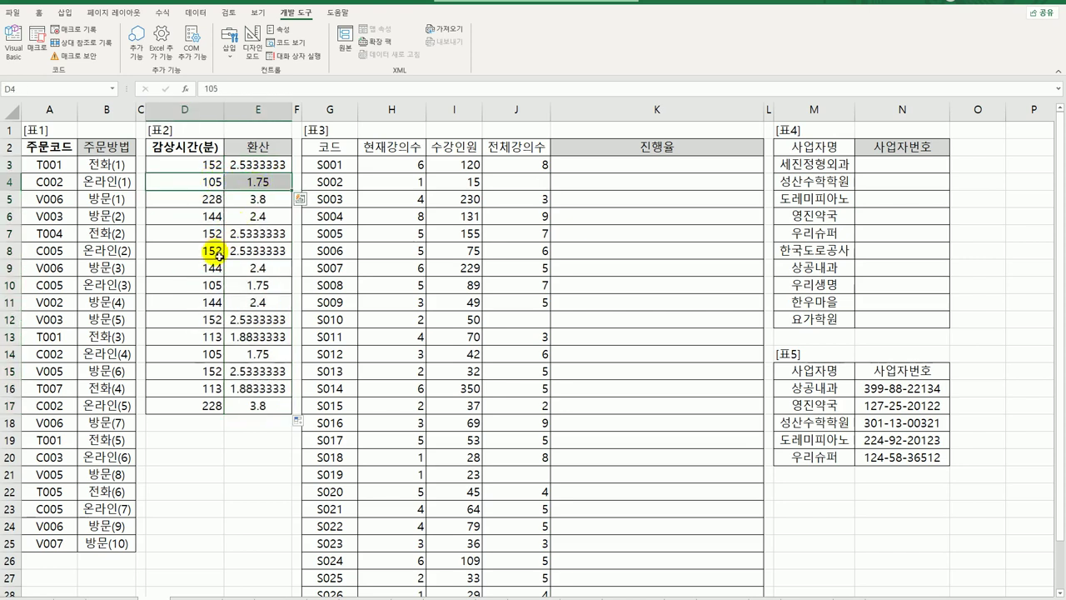
left_click_drag(212, 285, 259, 287, "ctrl")
left_click_drag(225, 354, 247, 339, "ctrl")
left_click_drag(212, 388, 255, 388, "ctrl")
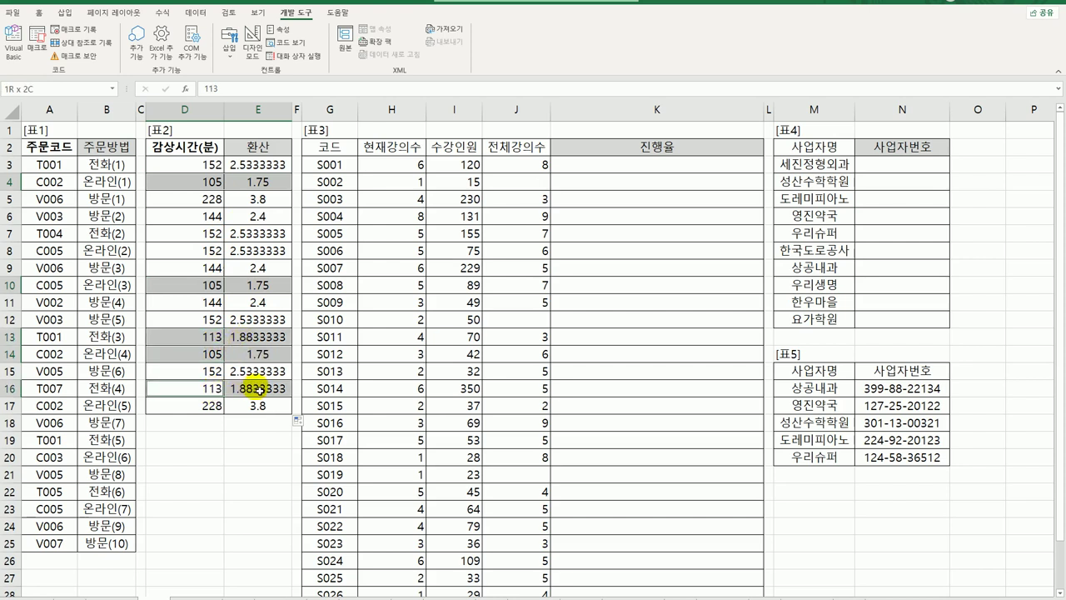
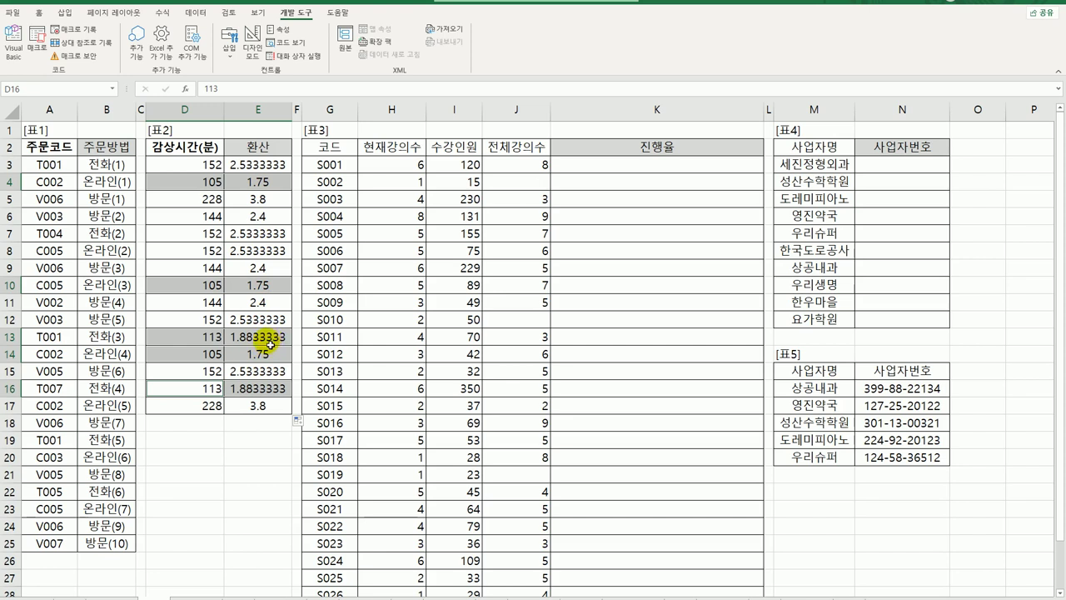
Step: Wrap the E3 formula in ROUNDUP with 0 digits, as =ROUNDUP(D3/60,0), and fill it down to E17
left_click(260, 165)
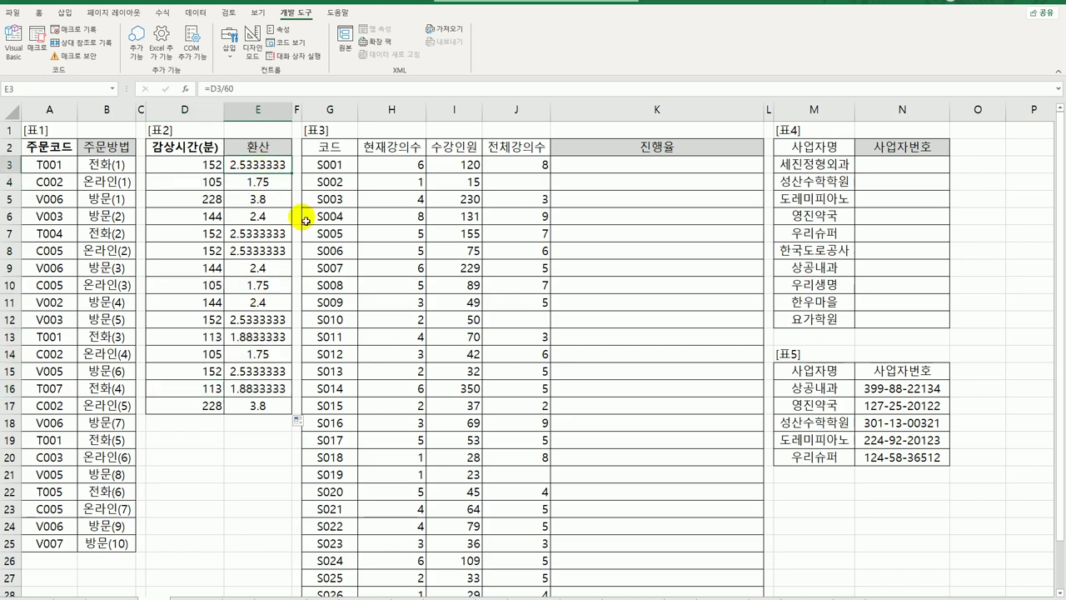
left_click(245, 169)
double_click(246, 169)
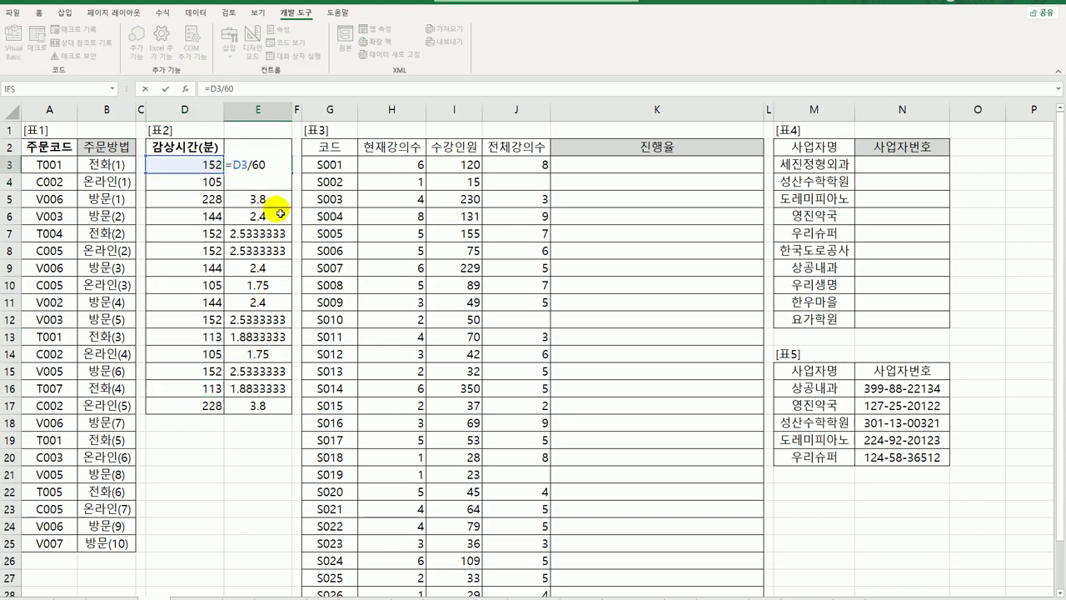
type("rou")
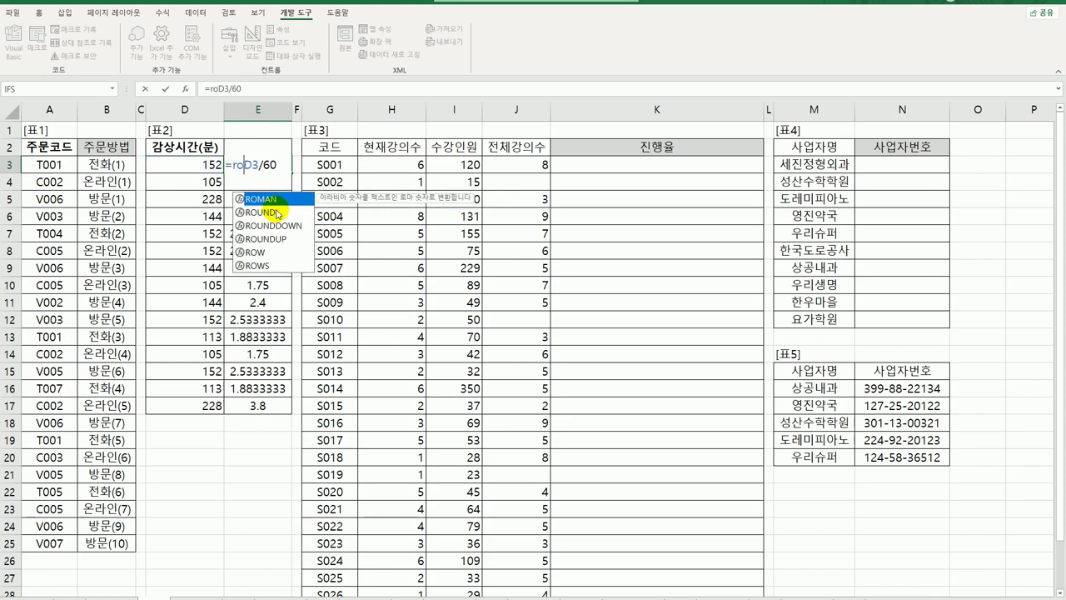
key("Down")
key("Down")
key("Tab")
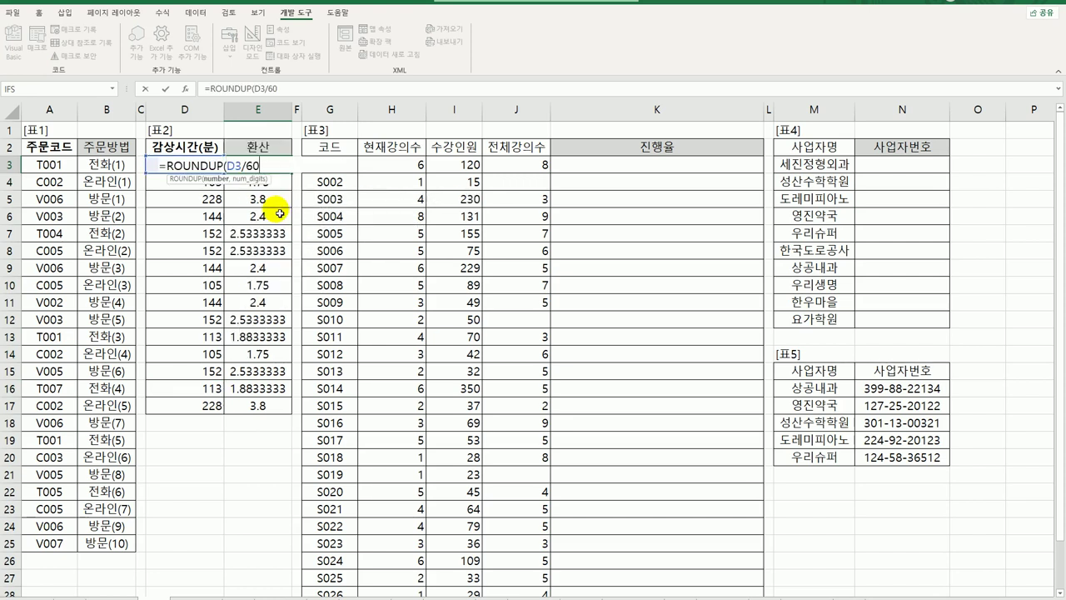
type(",")
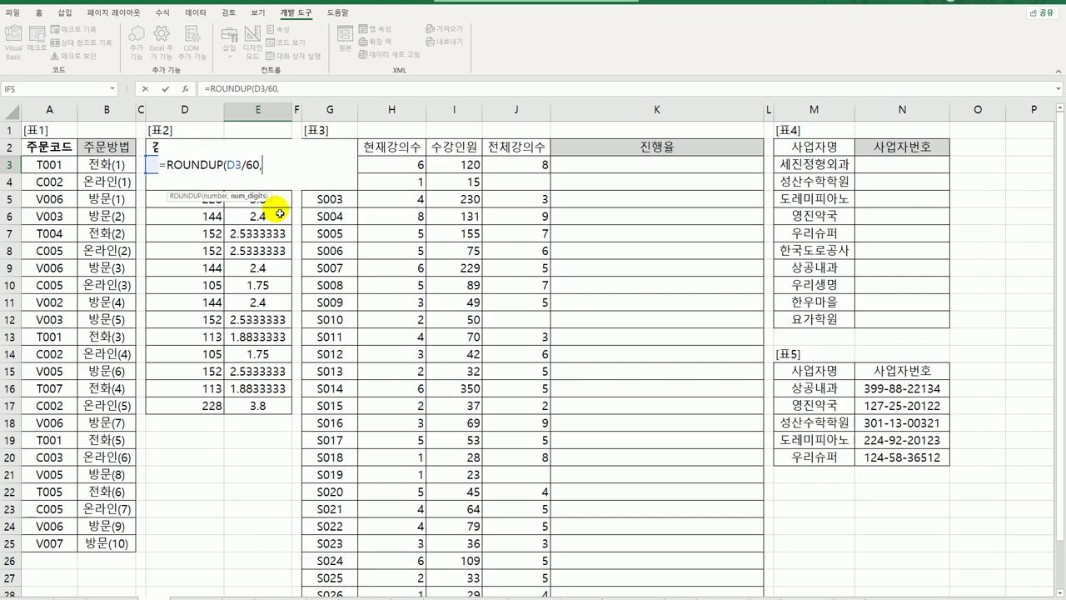
type("0)")
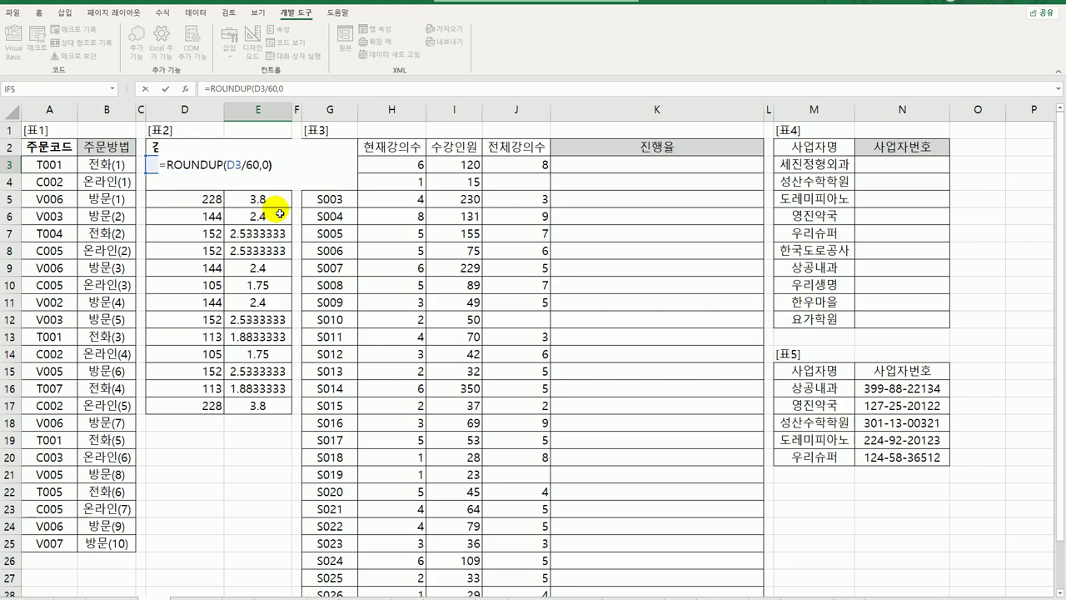
key("Return")
key("Up")
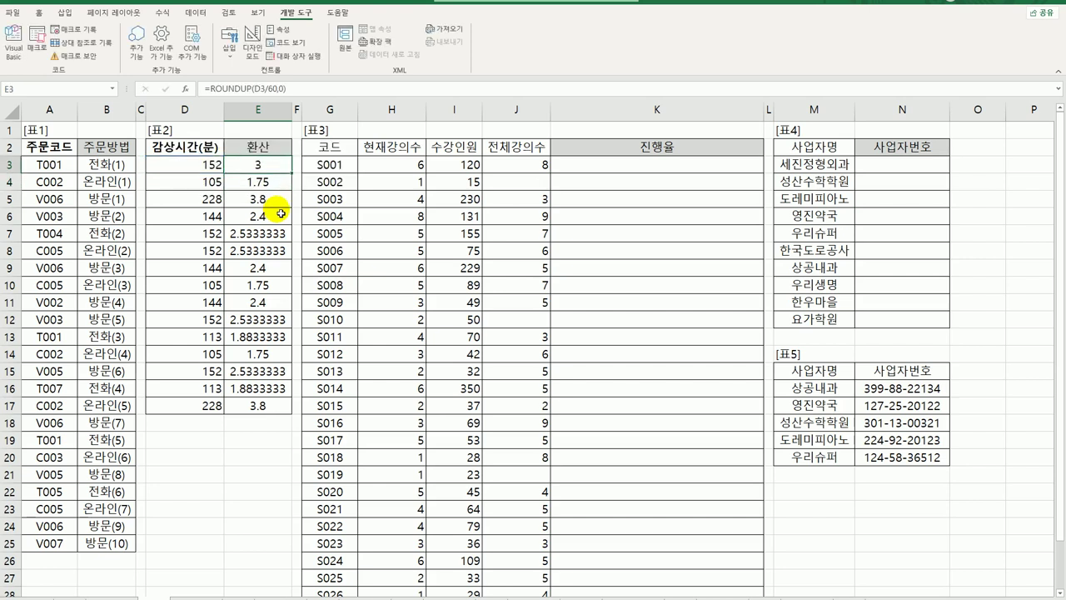
left_click_drag(290, 174, 281, 419)
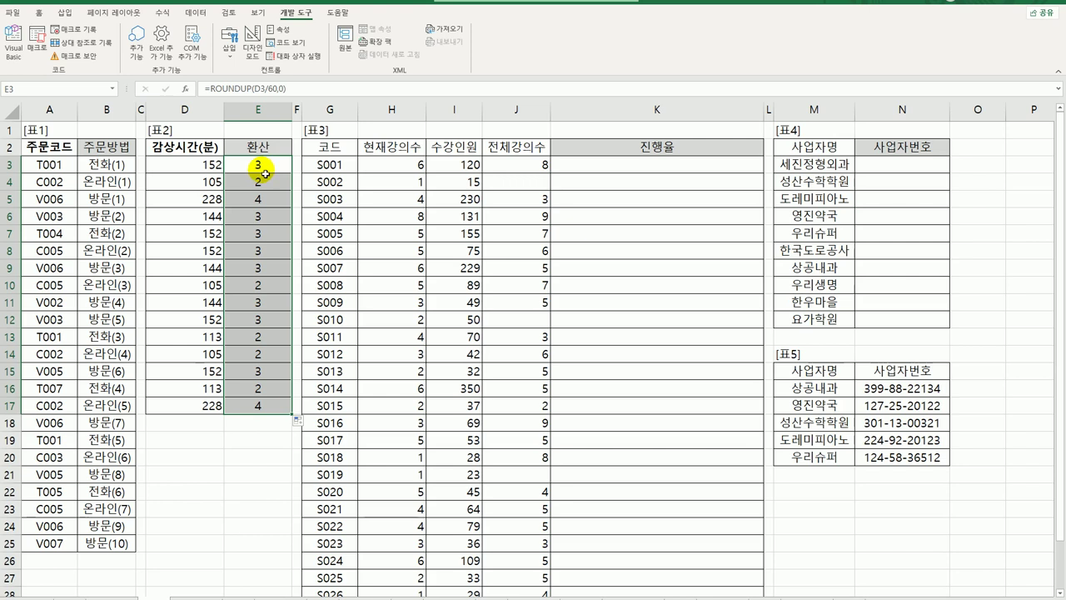
Step: Wrap the E3 formula in TEXT with the format "0시간" and fill it down to E17
double_click(259, 165)
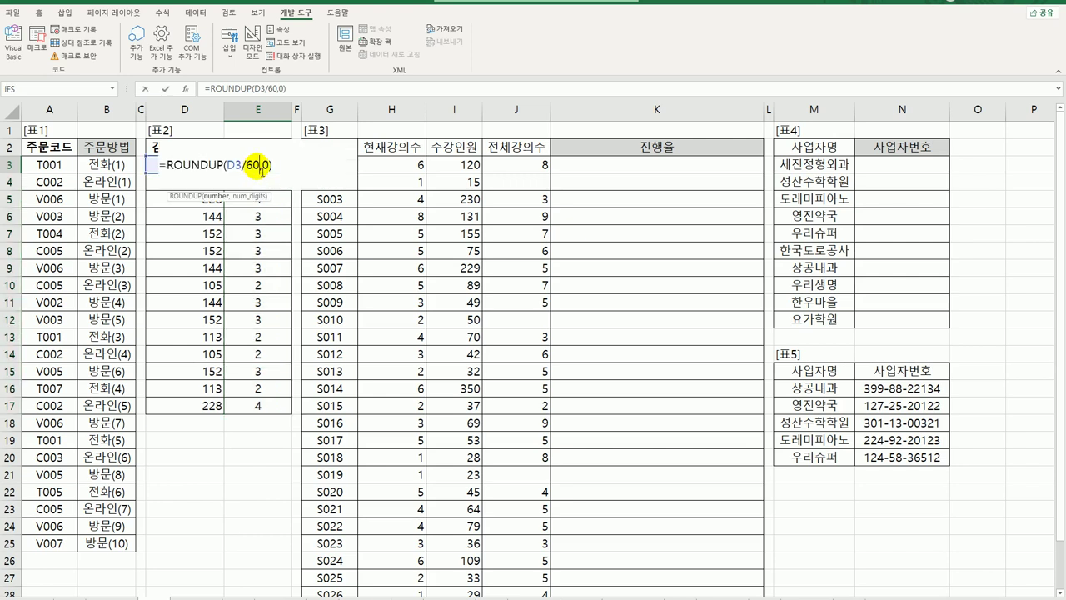
left_click(166, 164)
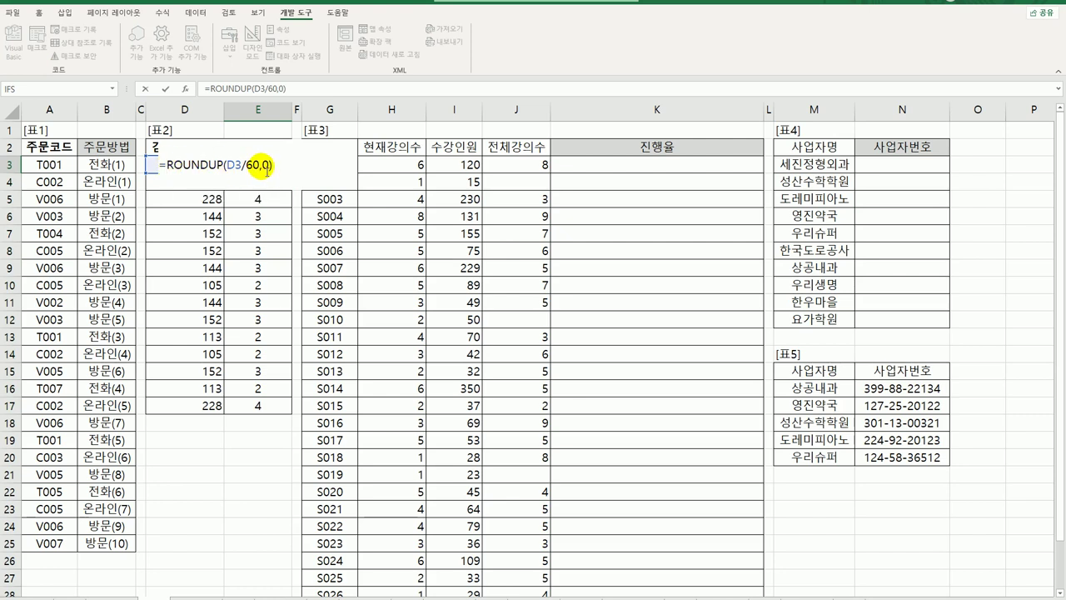
type("text")
key("Tab")
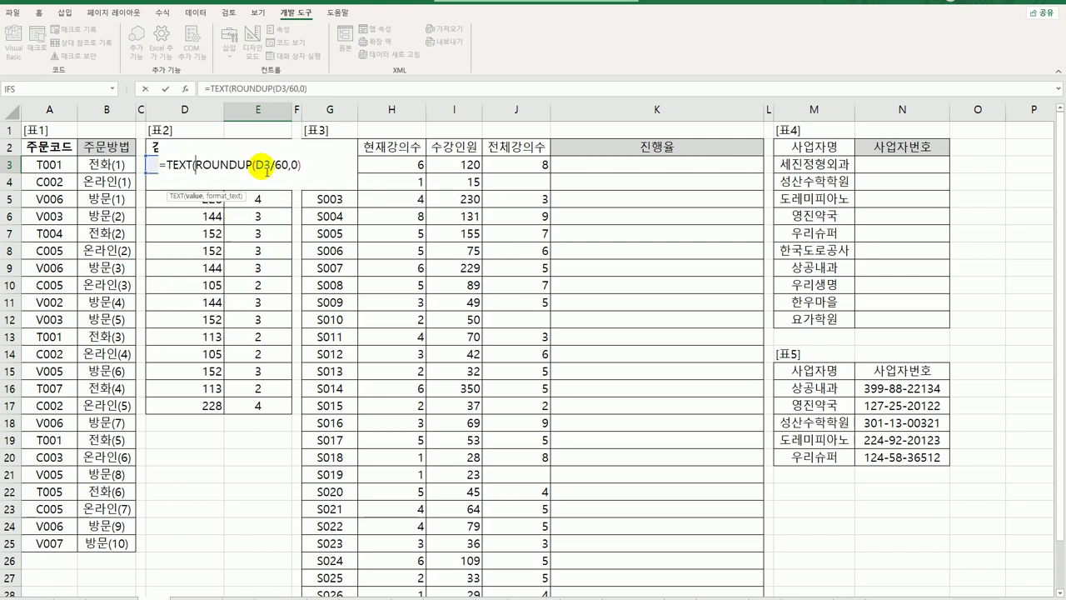
type(",")
type("\"0식")
type("간\")")
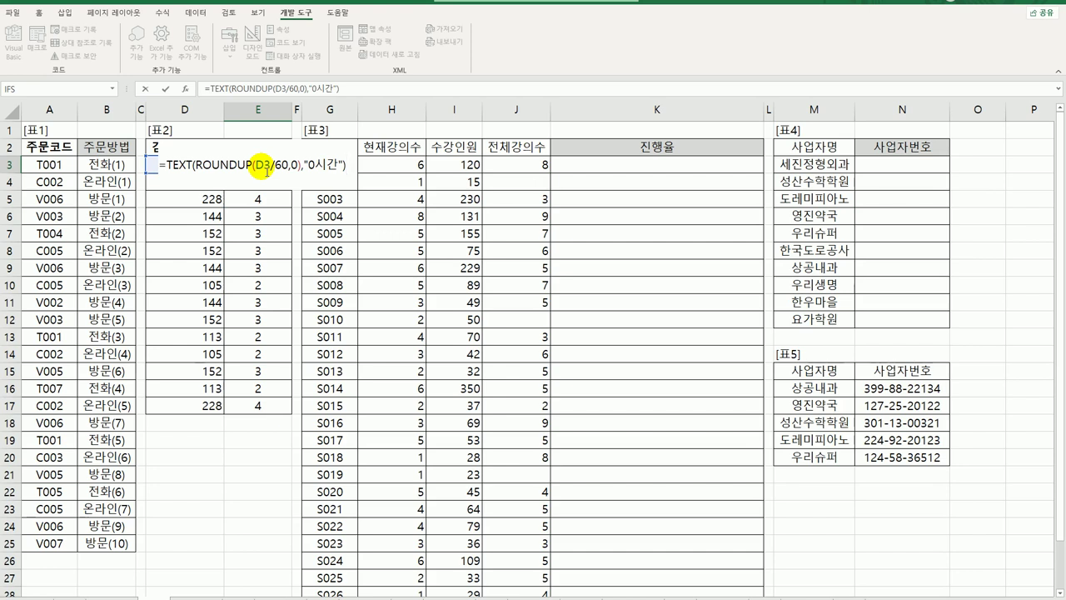
key("Return")
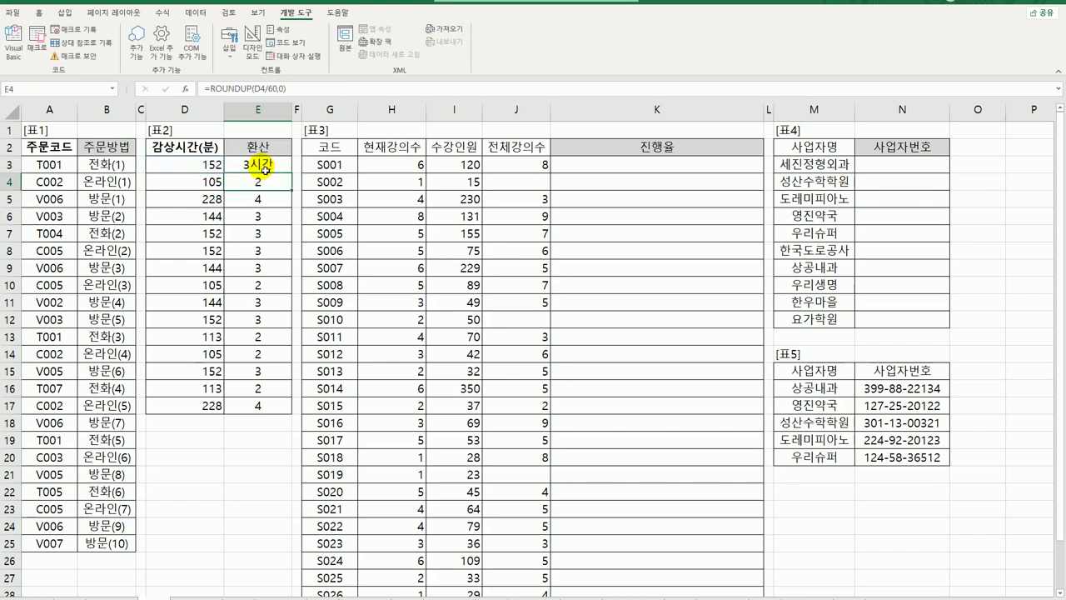
left_click(264, 170)
left_click_drag(290, 173, 283, 421)
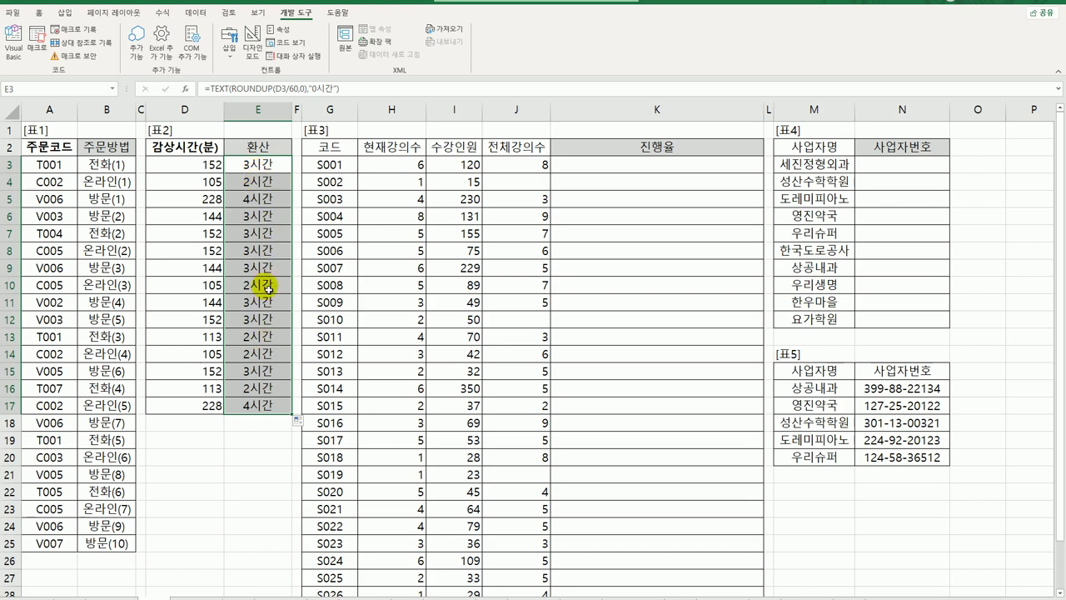
Step: Clear the formula from cell E3 in the 환산 column
left_click(254, 354)
key("ctrl+shift+Down")
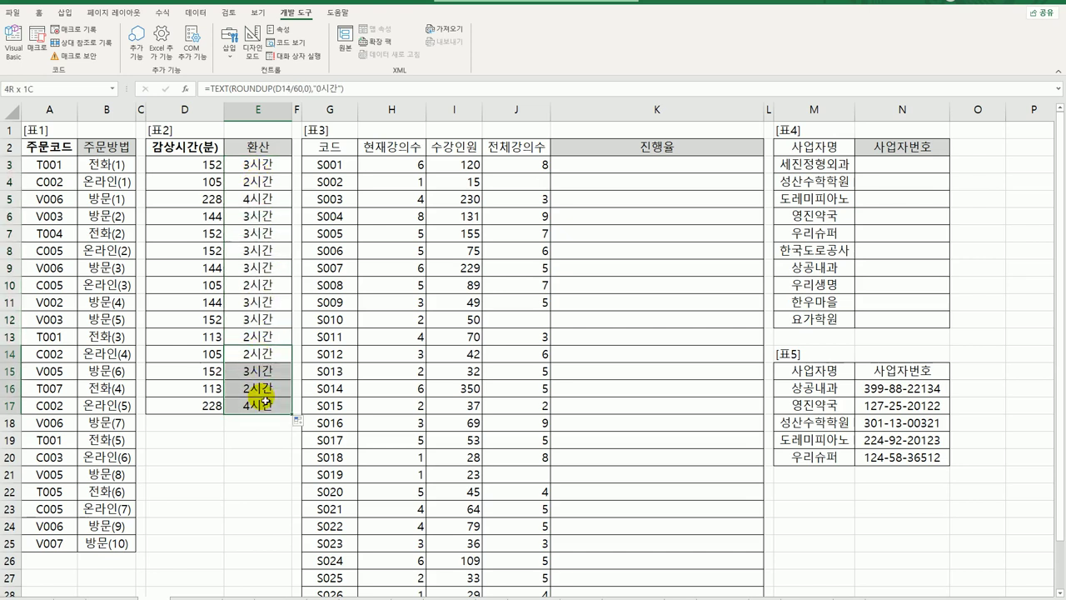
left_click(254, 167)
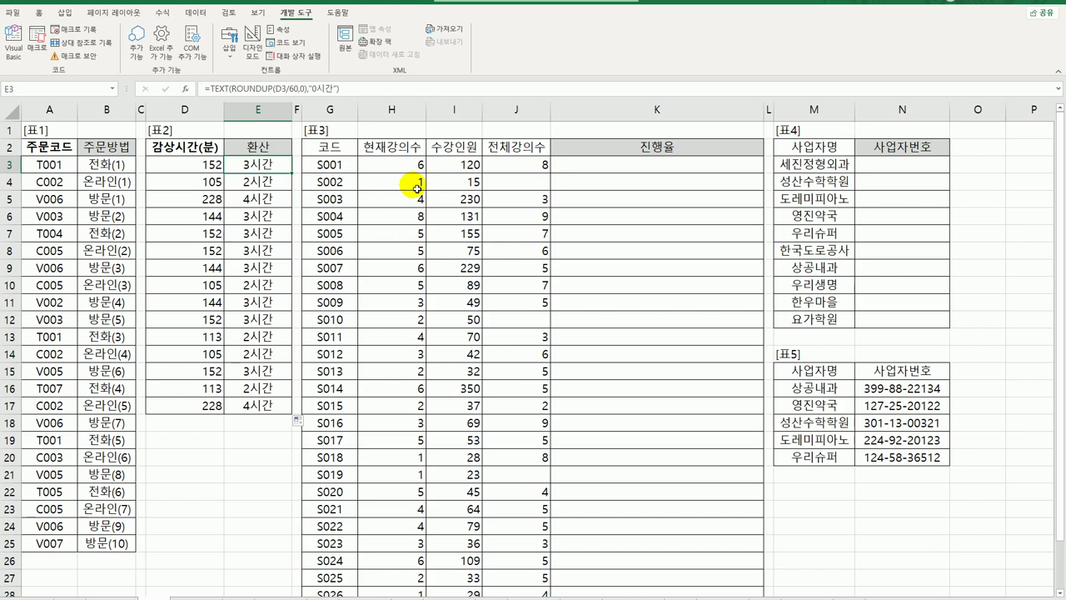
key("Delete")
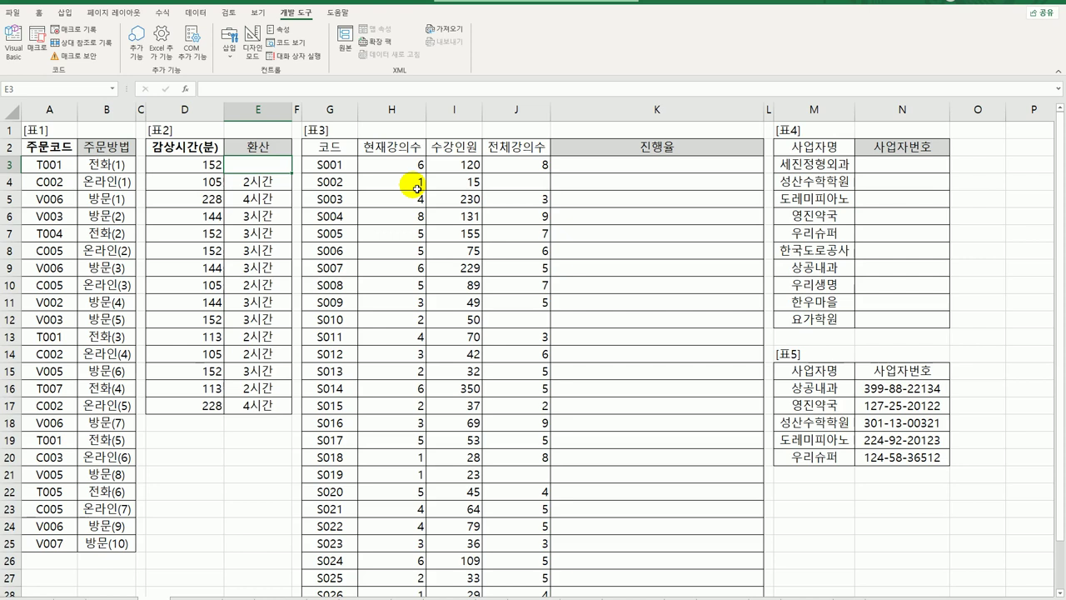
Step: Enter the formula =MOD(D3,60) in cell E3 to get the leftover minutes of the viewing time
type("=")
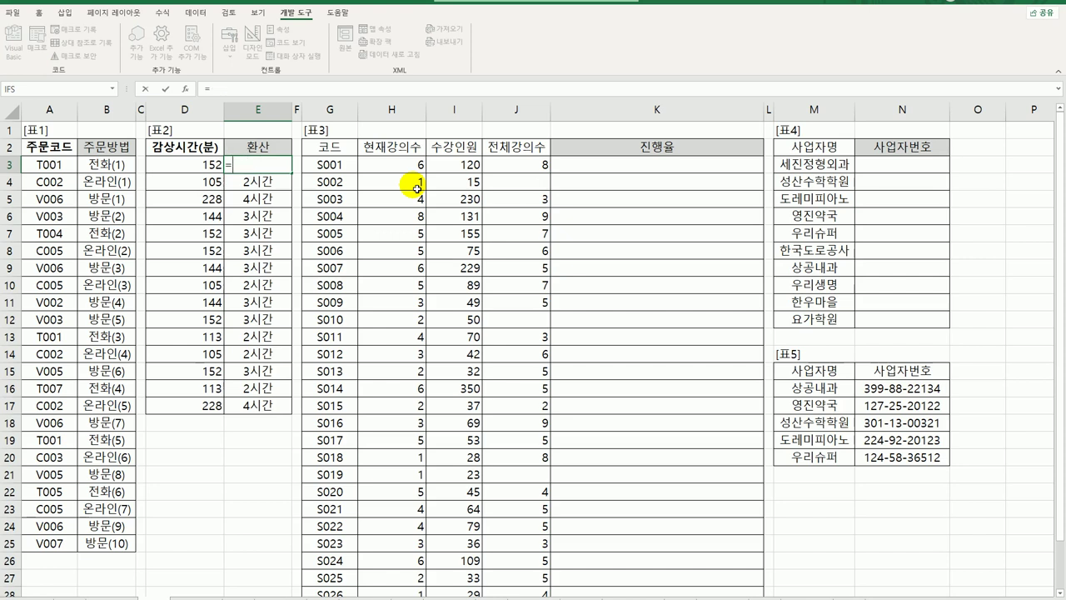
type("mod(D3")
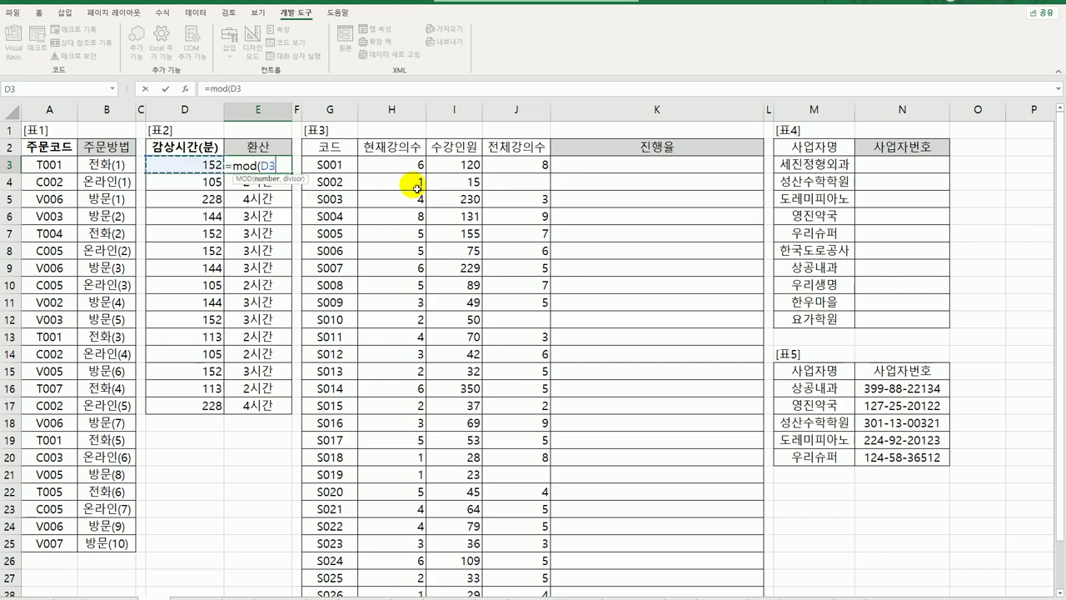
type(",60)")
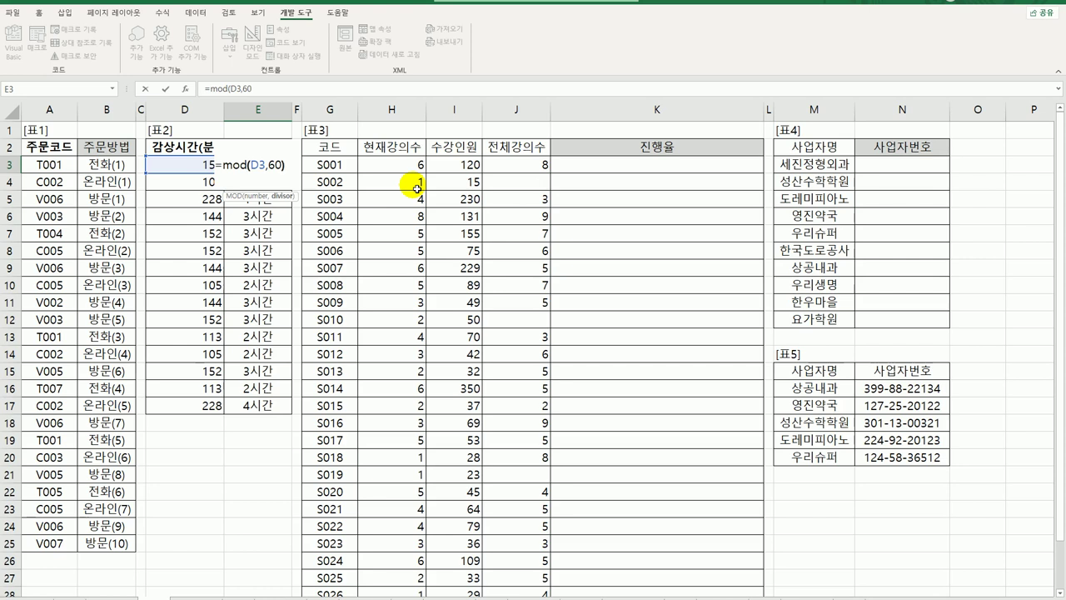
key("Return")
key("Up")
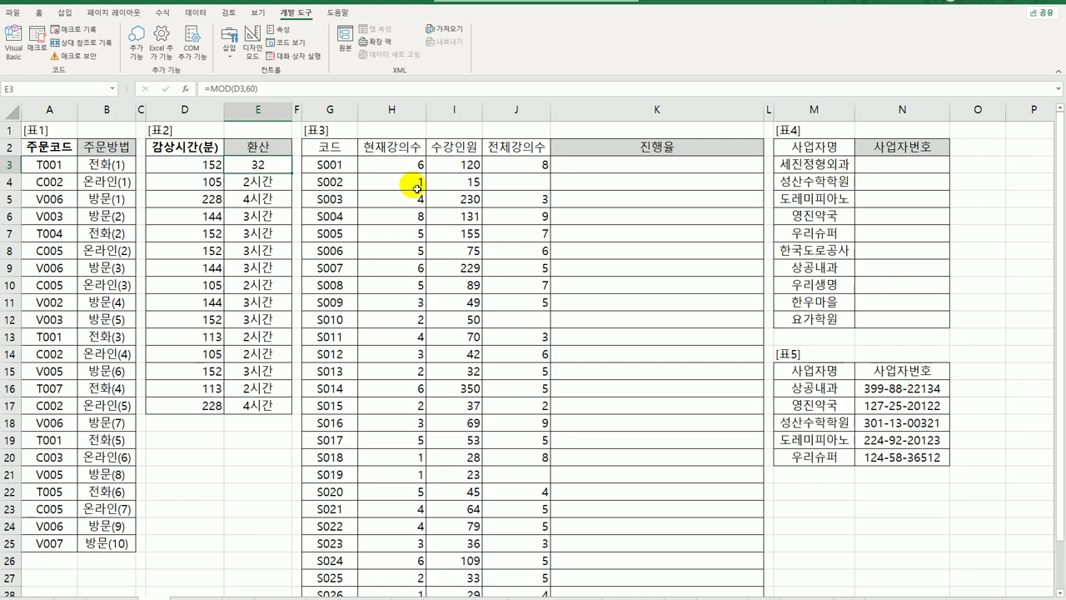
Step: Extend the E3 formula to =(D3-MOD(D3,60))/60 so it calculates the whole hours
double_click(251, 164)
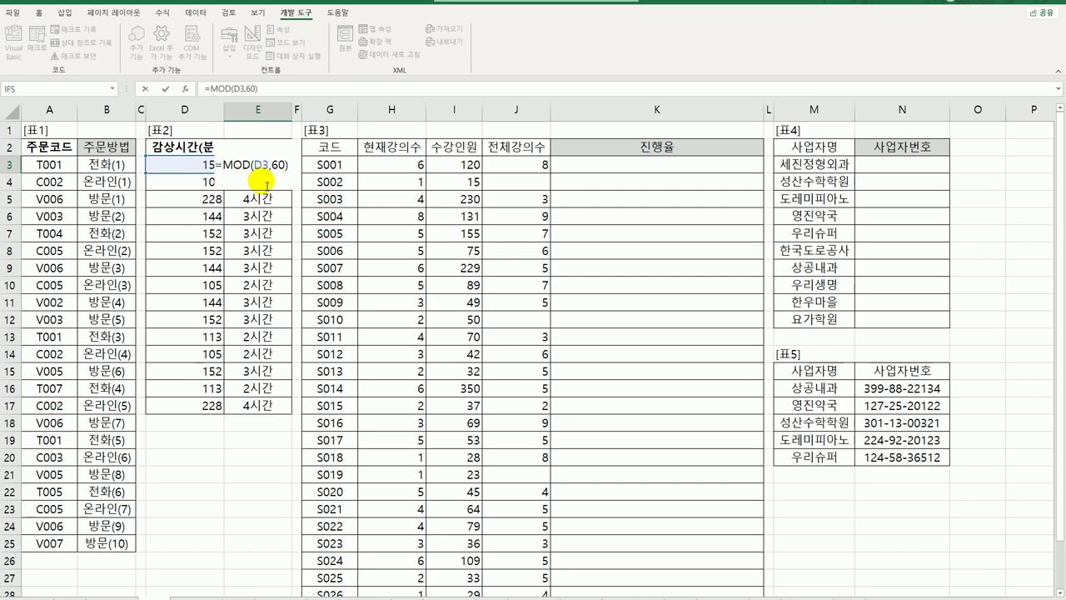
left_click(223, 164)
left_click(185, 165)
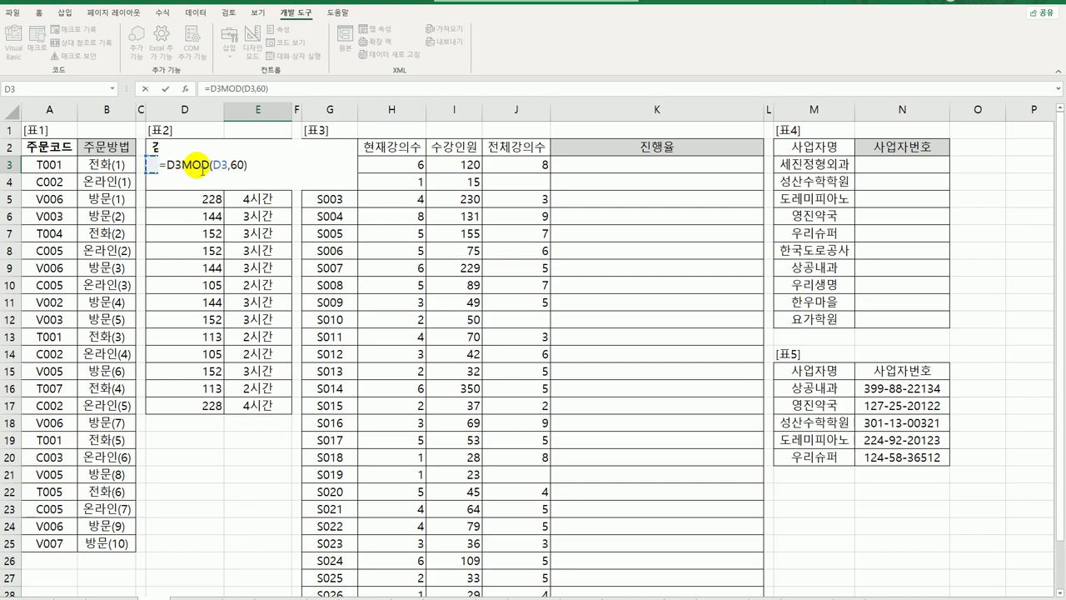
type("-")
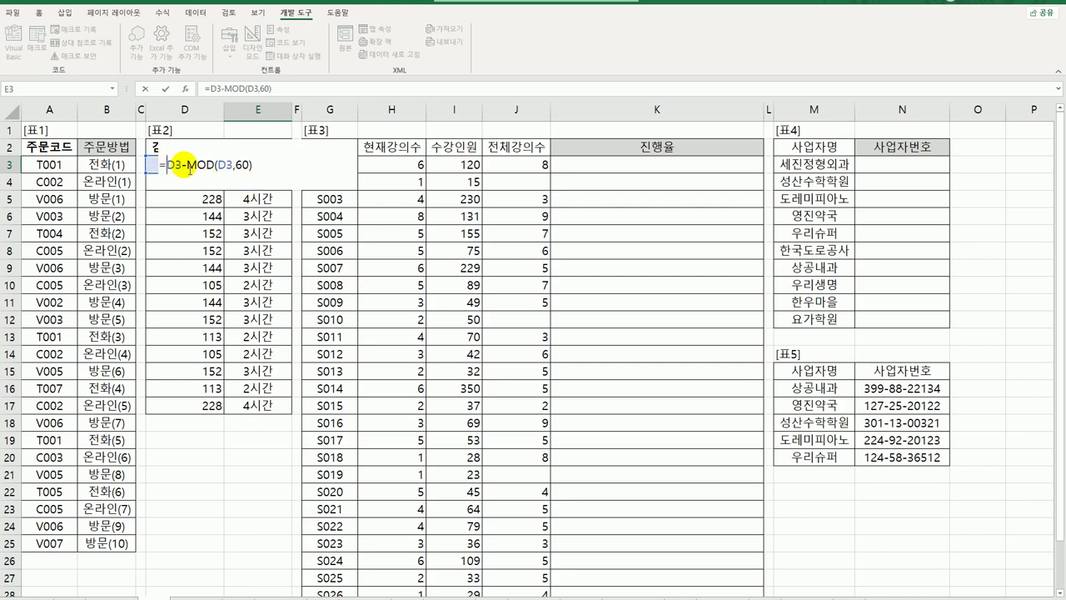
type("(")
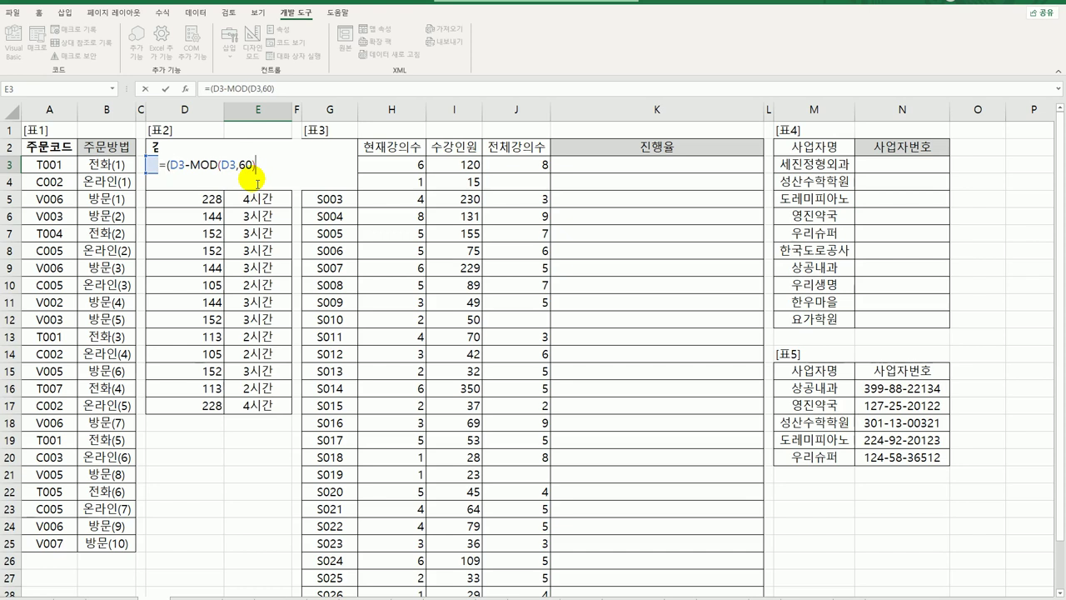
type(")/60")
key("ctrl+Return")
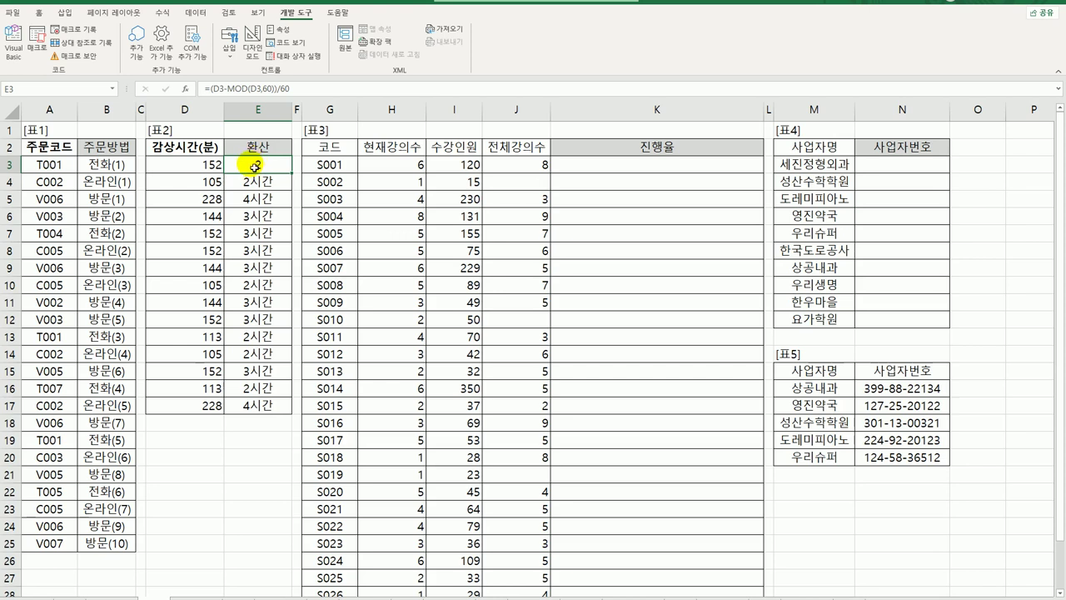
Step: Add the TEXT function with the format "0시간" around the hours calculation in E3 and append an & operator
double_click(257, 164)
left_click(166, 168)
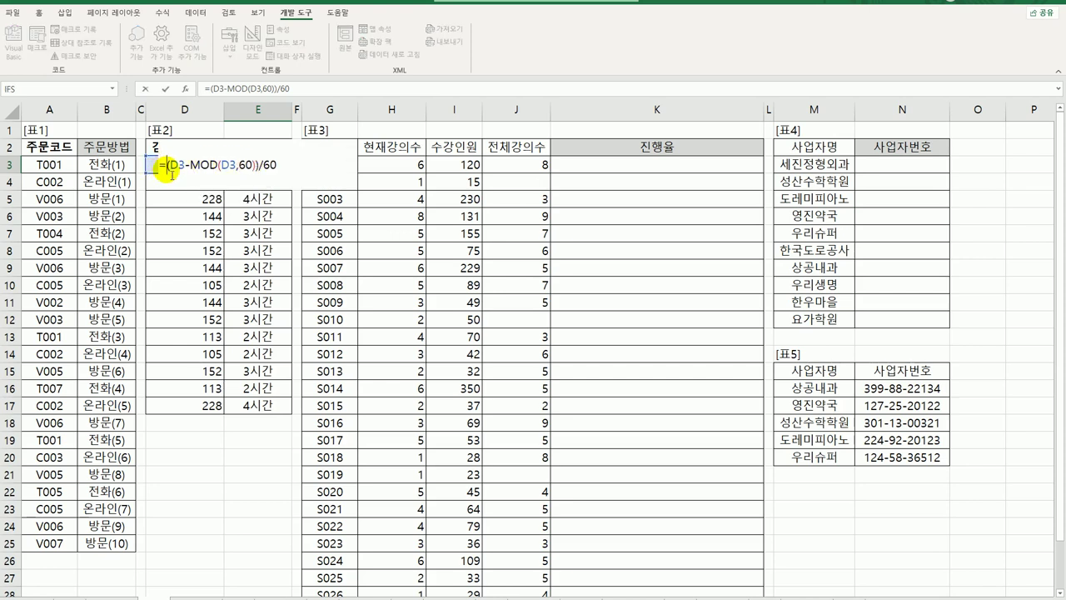
type("text")
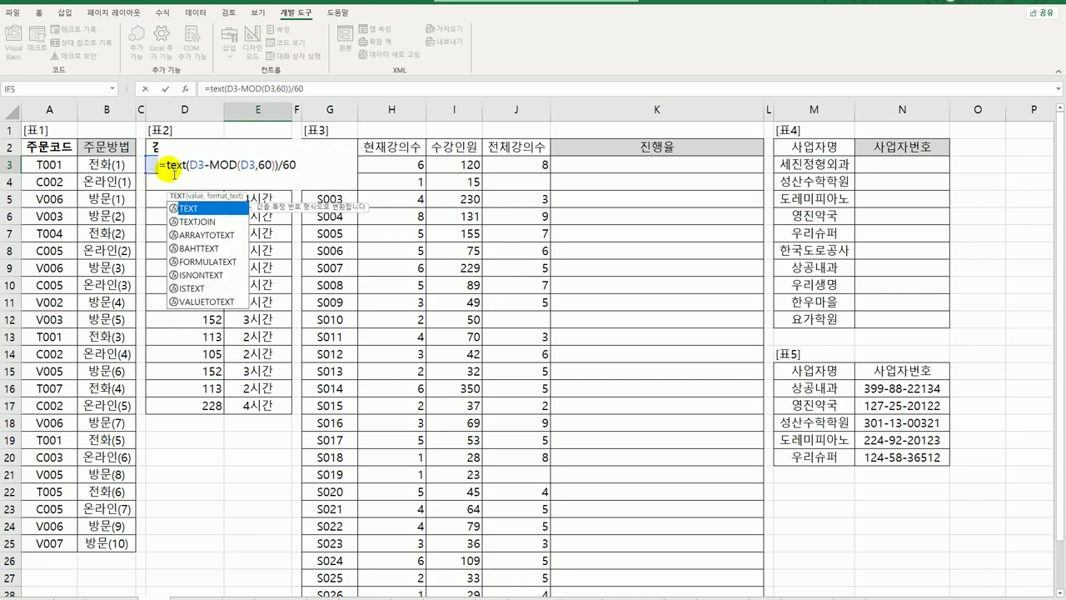
key("End")
type(",\"0")
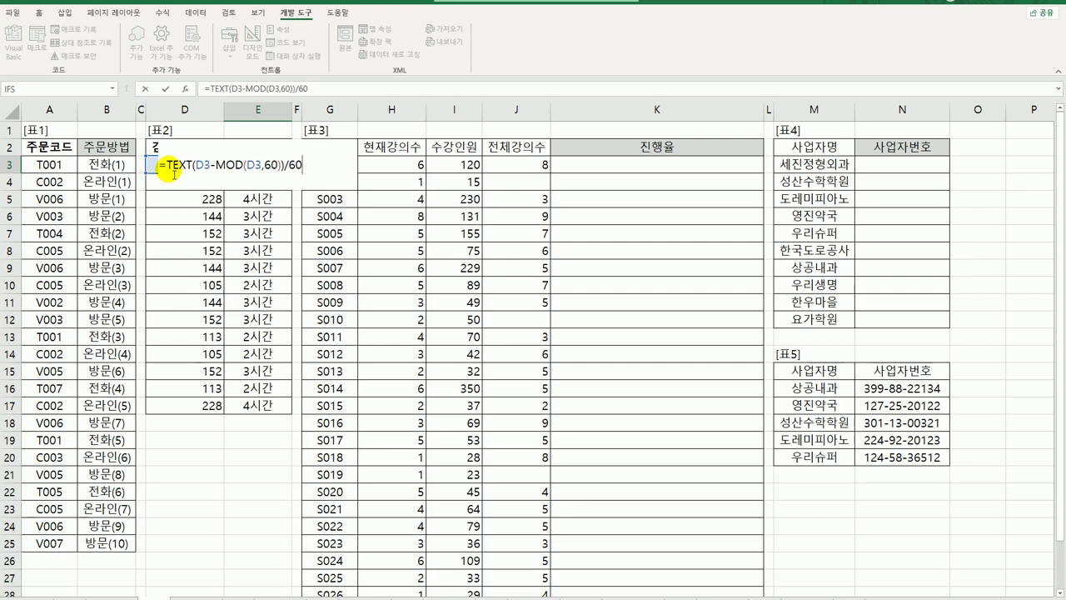
type("시")
key("BackSpace")
type("시간")
key("BackSpace")
key("BackSpace")
type("시간")
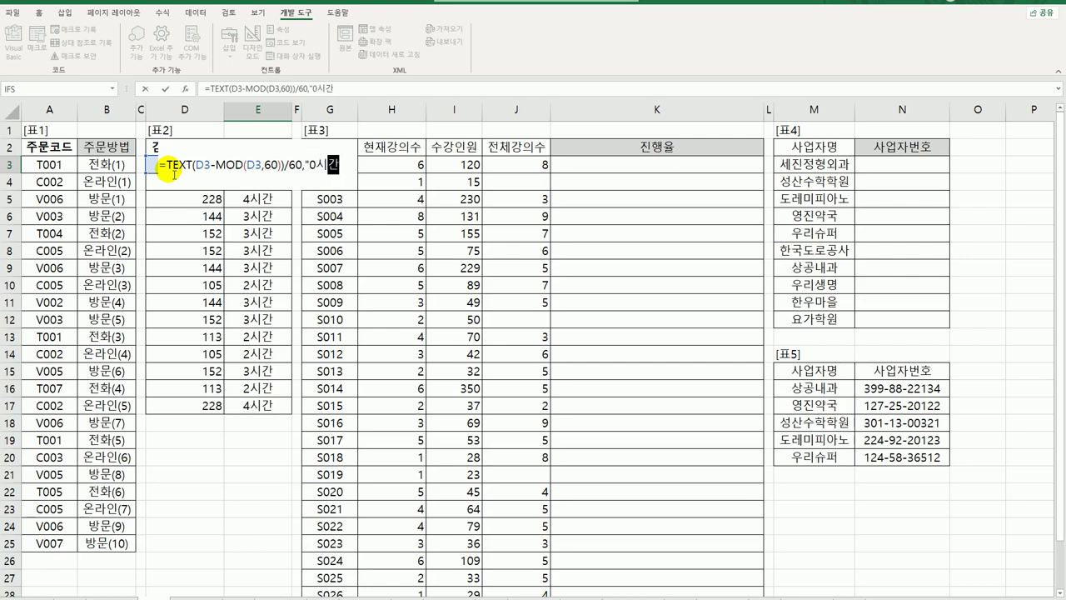
type("\") &")
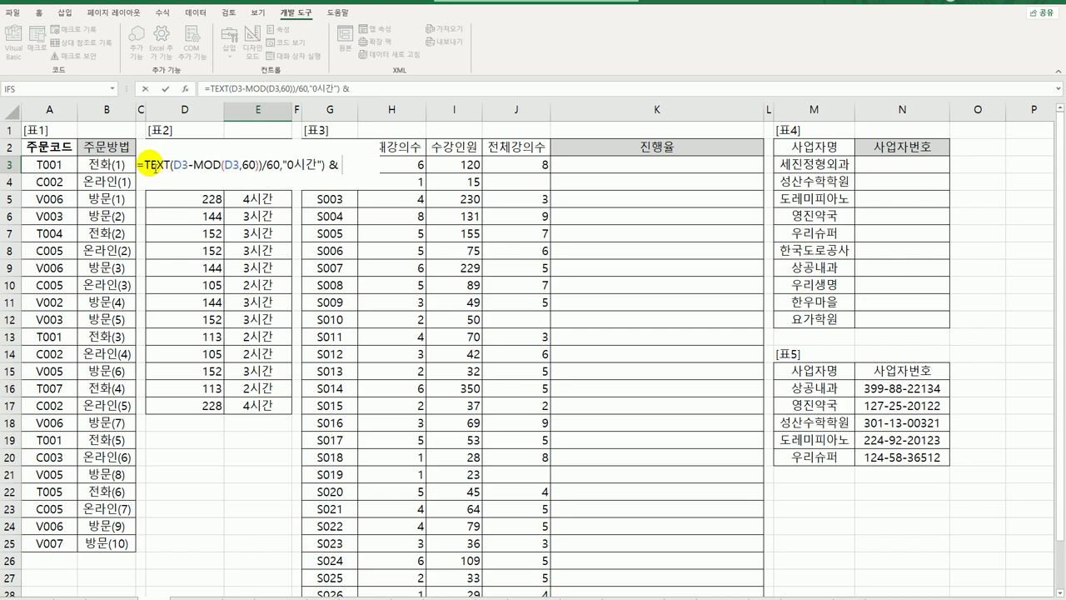
Step: Append a copy of the TEXT expression after & in E3 and reduce it to MOD(D3,60) with the format "0분"
left_click_drag(143, 164, 329, 164)
key("ctrl+c")
left_click(337, 164)
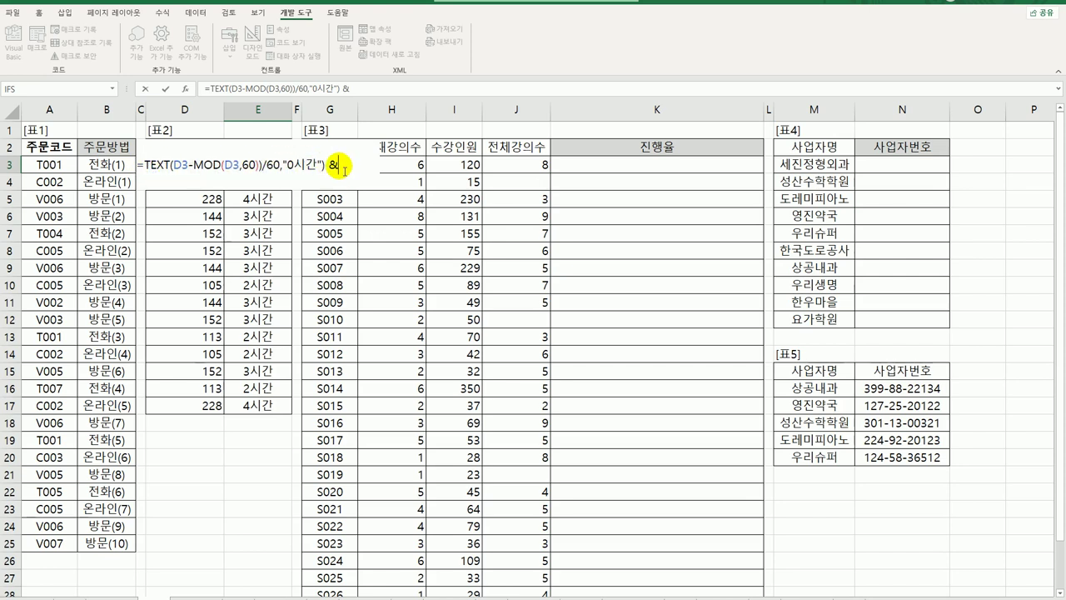
key("ctrl+v")
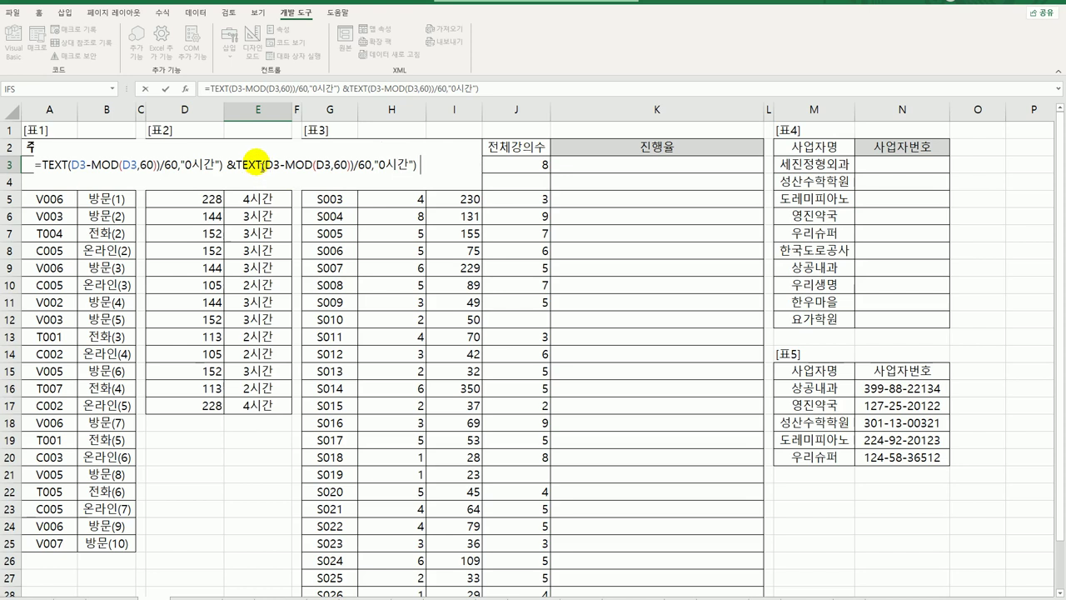
left_click_drag(261, 165, 283, 171)
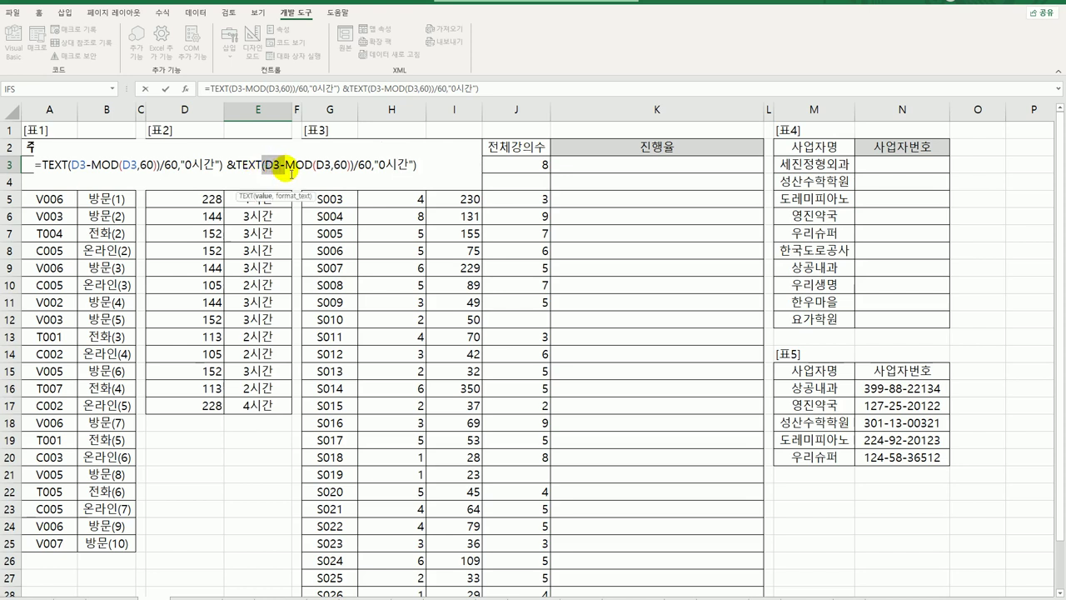
key("BackSpace")
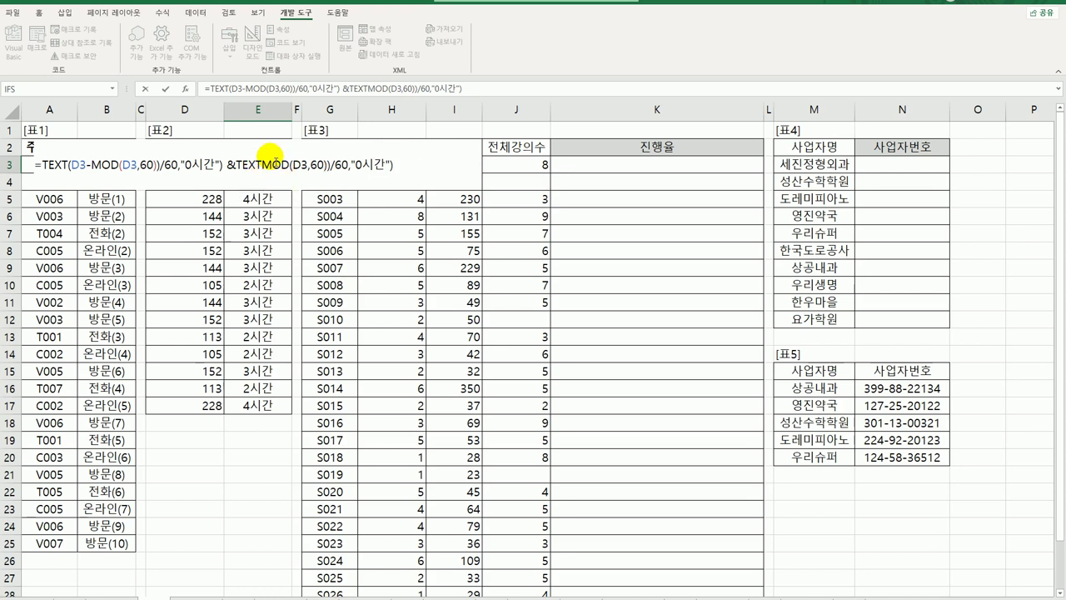
type("(")
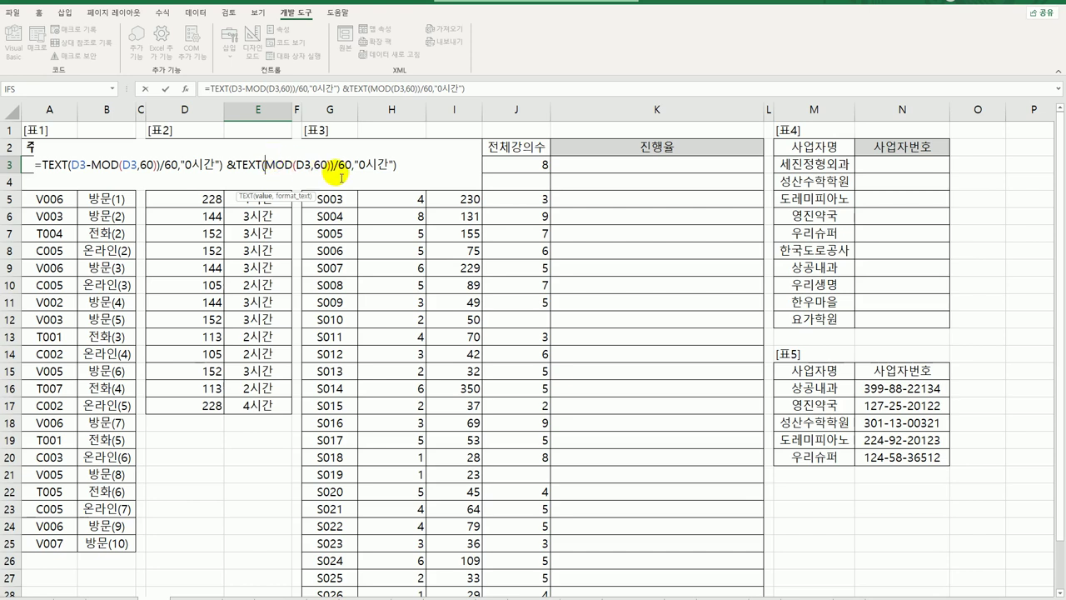
left_click_drag(335, 164, 368, 175)
key("BackSpace")
type("부")
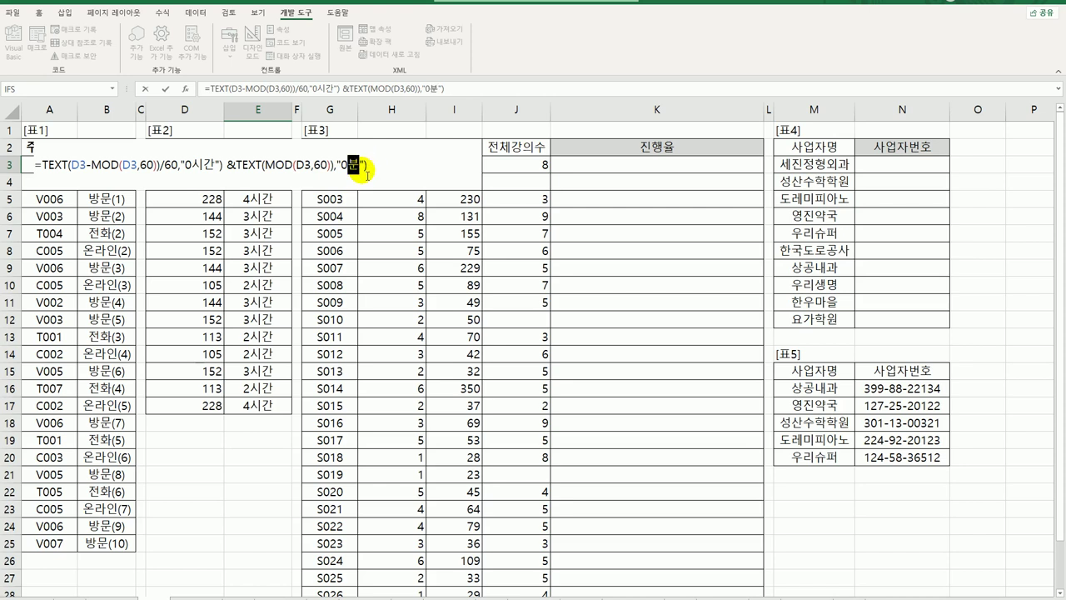
Step: Remove the extra closing parenthesis from the minutes part of the E3 formula, leaving TEXT(MOD(D3,60),"0분")
key("Return")
key("Return")
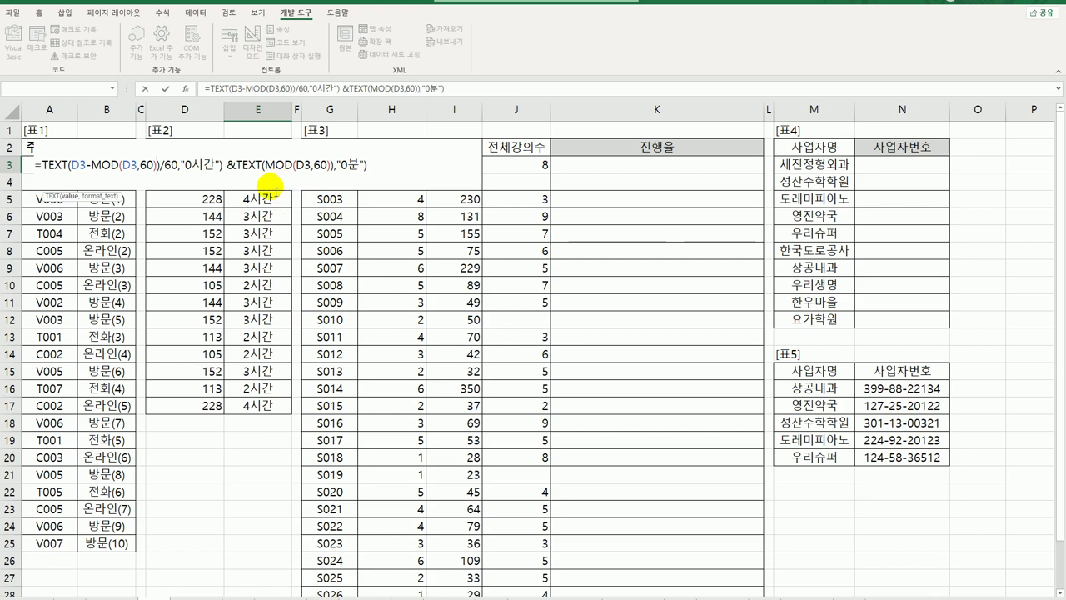
left_click(331, 166)
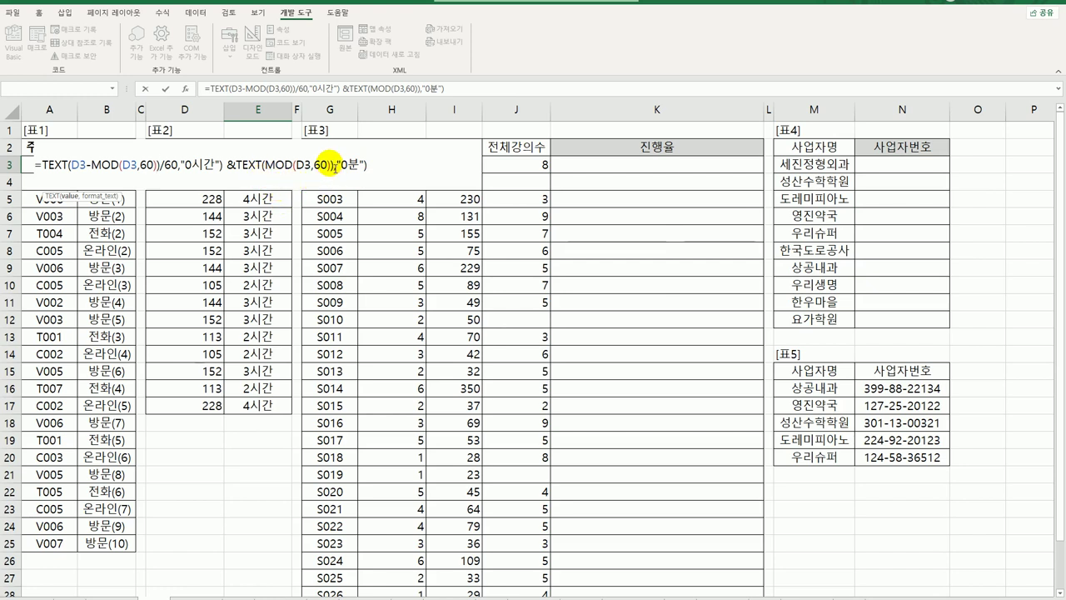
key("BackSpace")
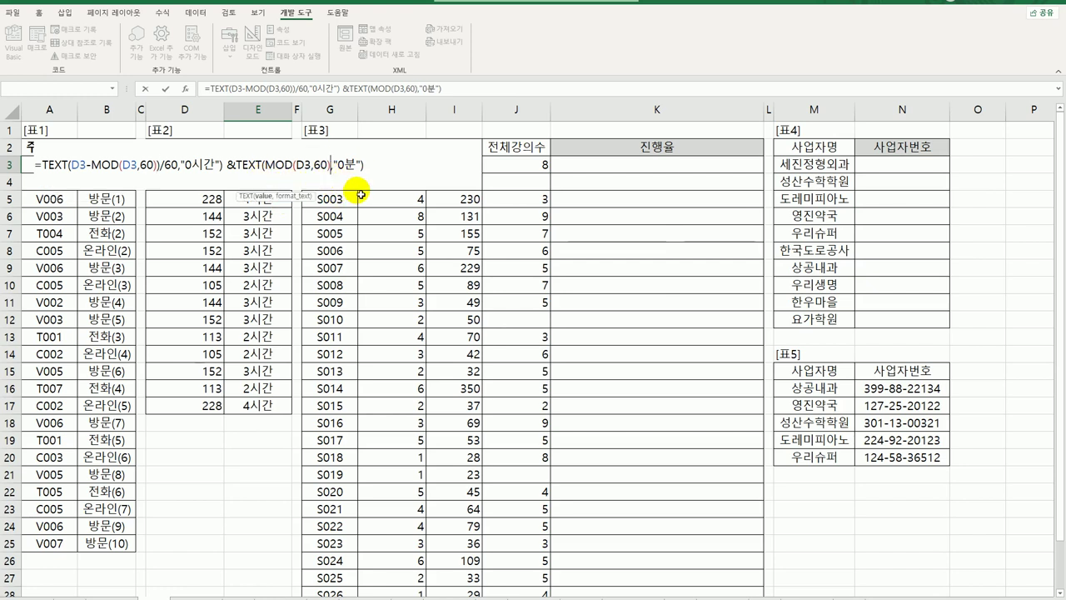
Step: Try to correct the hours part of the E3 formula by removing the second closing parenthesis before /60
key("Return")
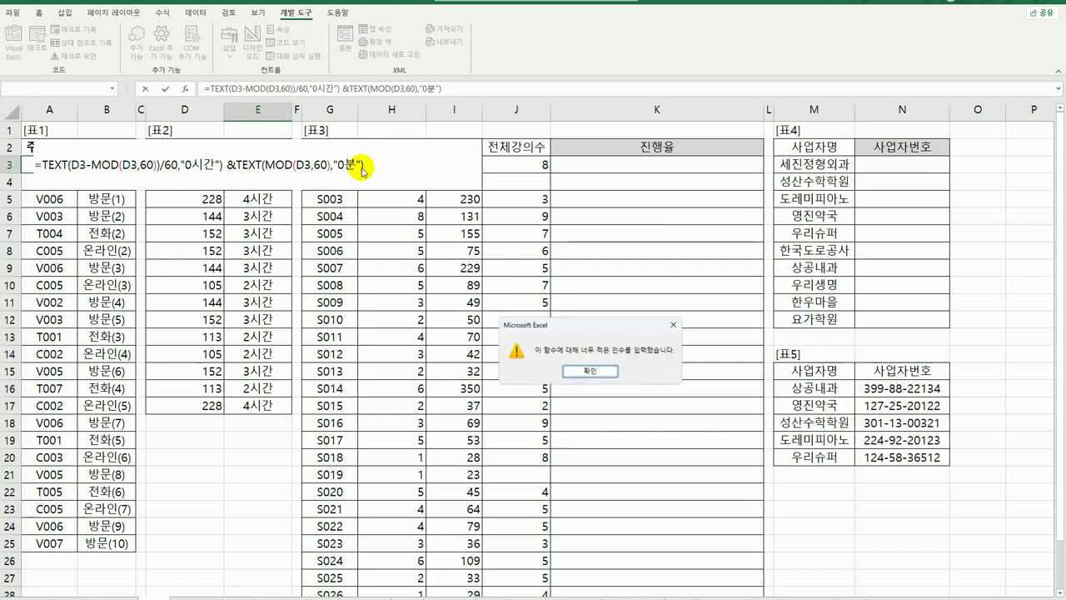
left_click(589, 371)
left_click(158, 170)
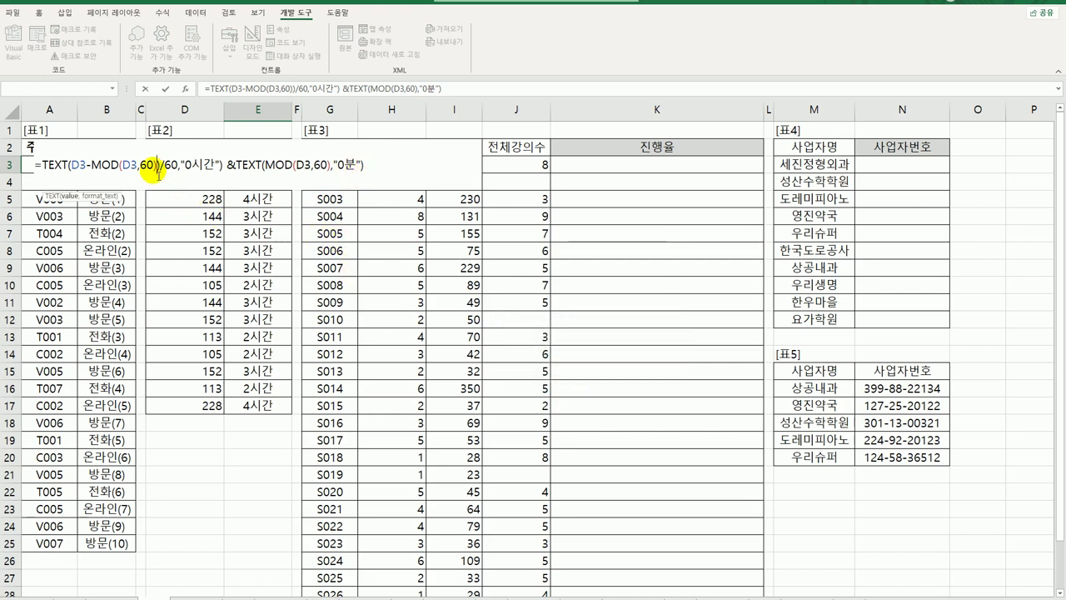
type(")")
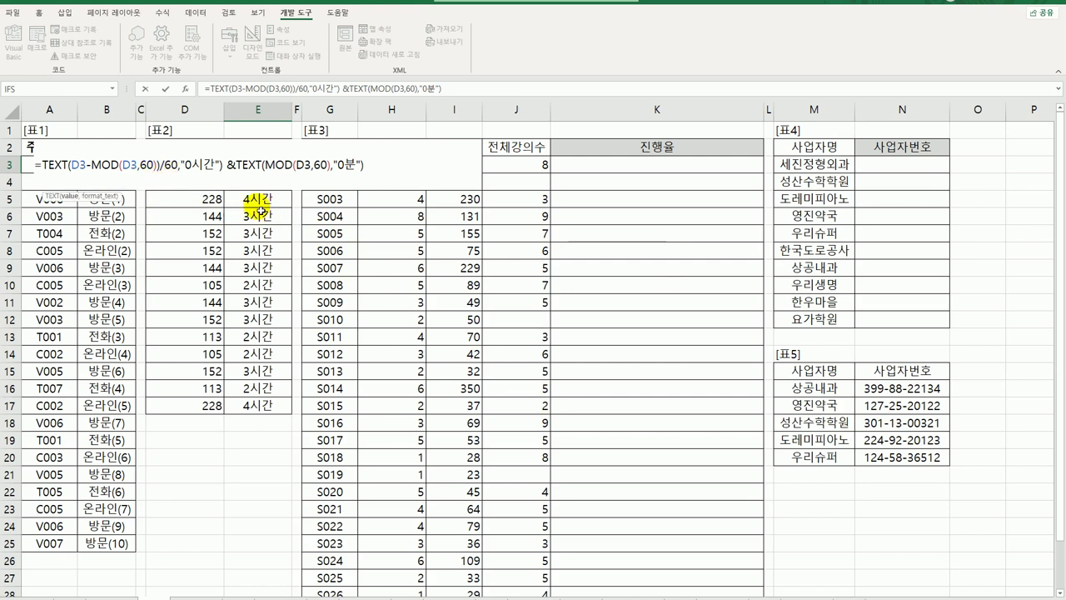
key("BackSpace")
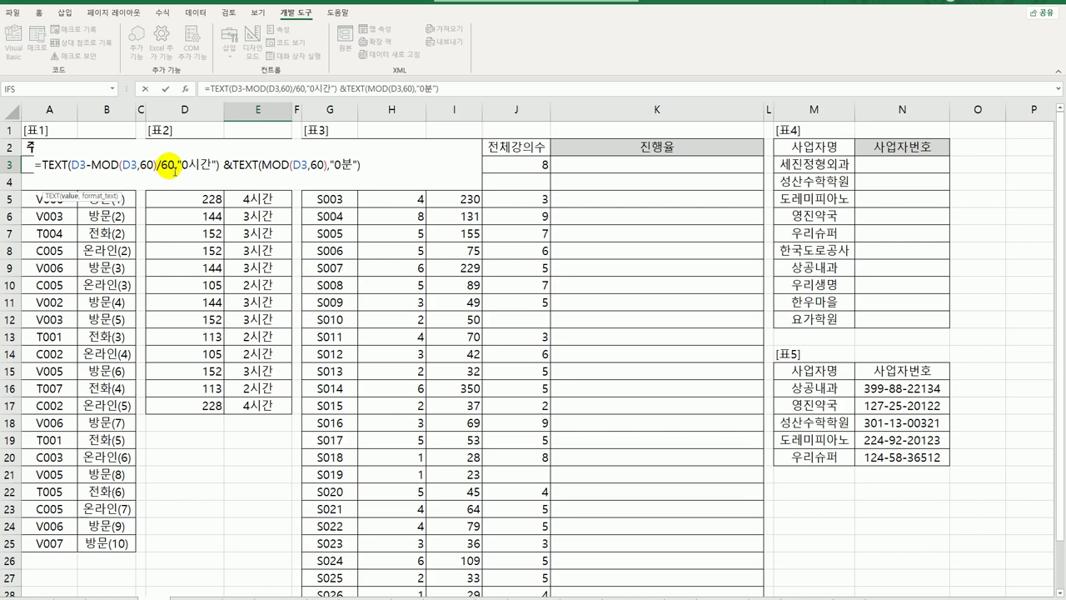
key("Return")
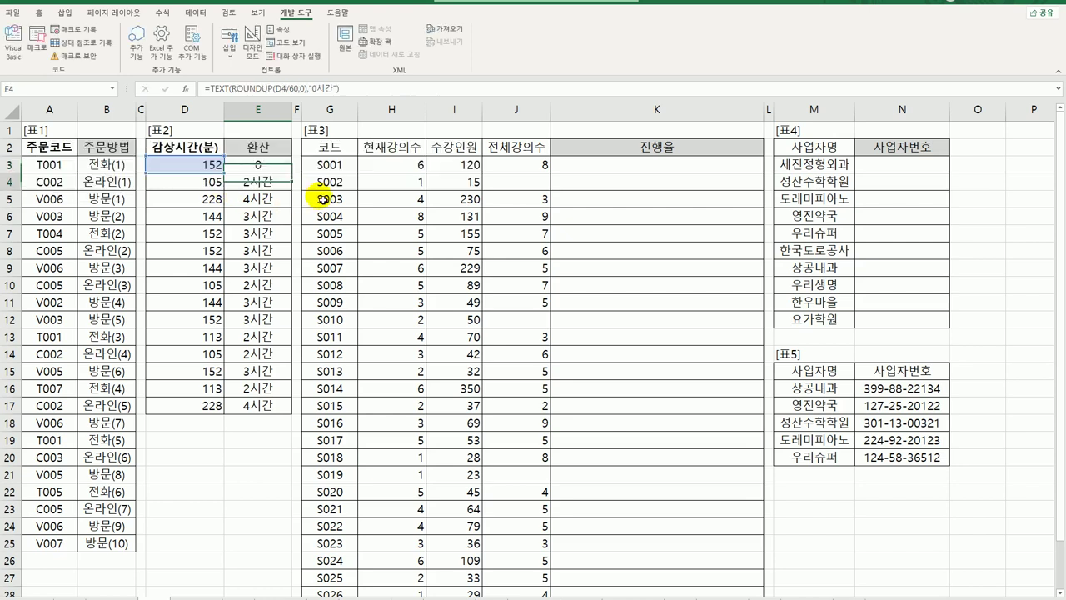
Step: Enclose D3-MOD(D3,60) in parentheses in E3, making the formula =TEXT((D3-MOD(D3,60))/60,"0시간") &TEXT(MOD(D3,60),"0분")
left_click(261, 160)
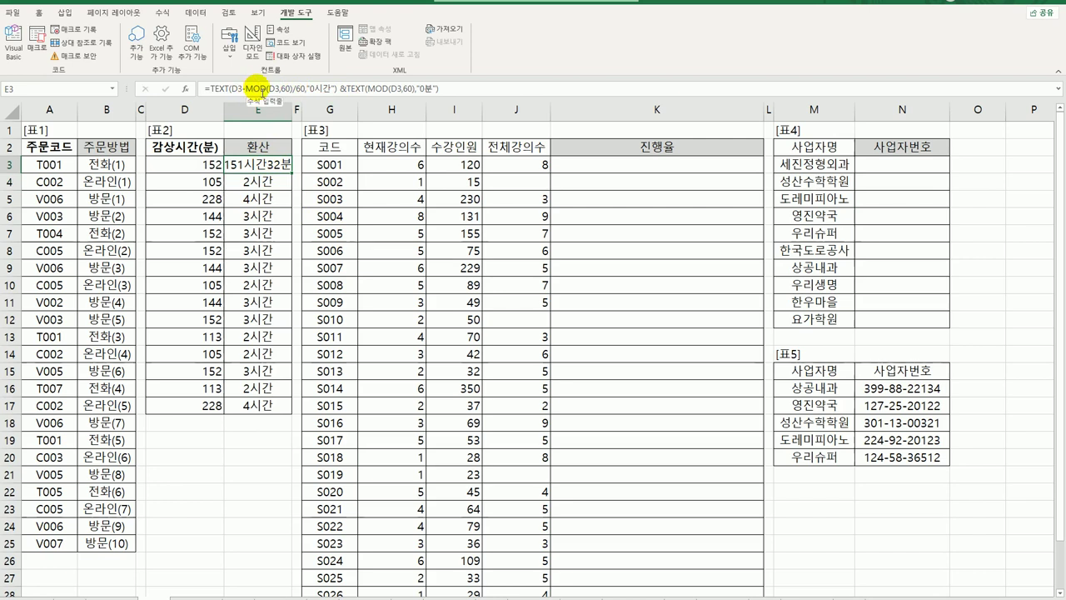
double_click(267, 168)
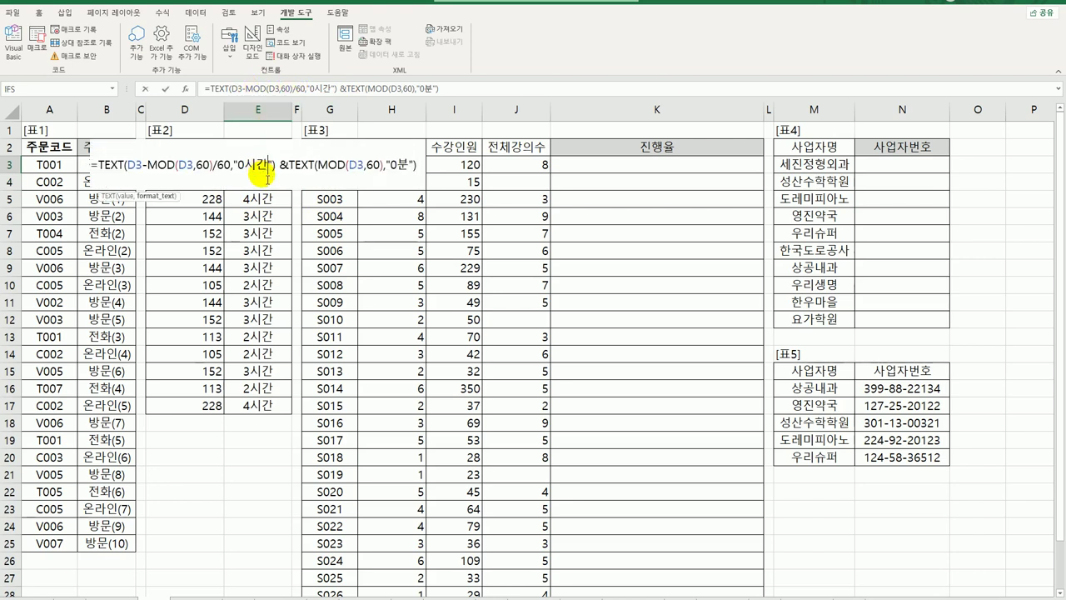
left_click(125, 164)
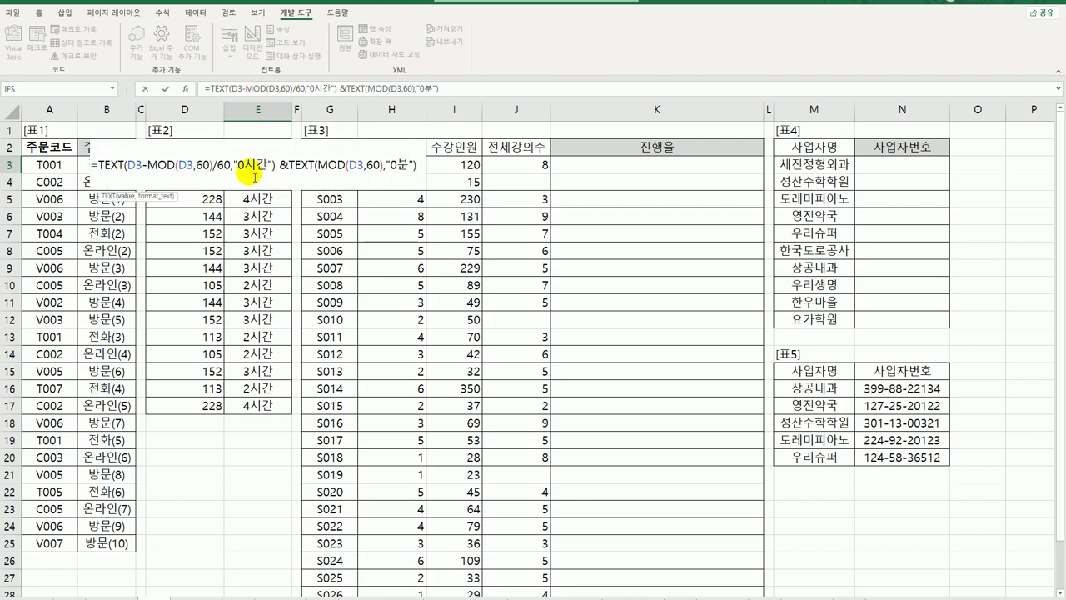
type("(")
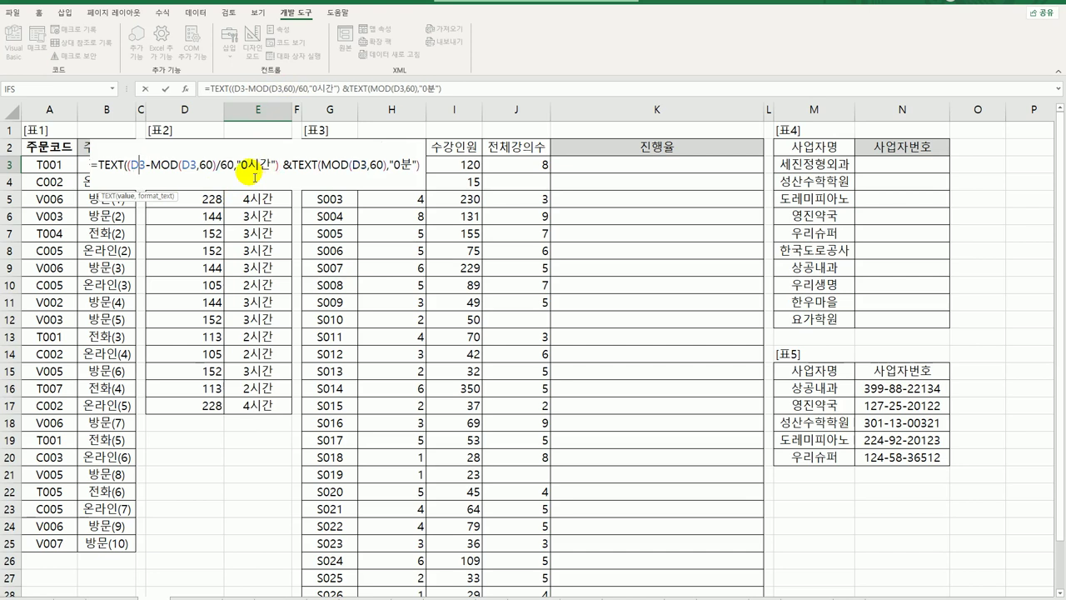
key("Right")
key("Right")
key("Right")
key("Right")
key("Right")
key("Right")
key("Right")
key("Right")
key("Right")
key("Right")
key("Right")
key("Right")
key("Right")
key("Right")
type(")")
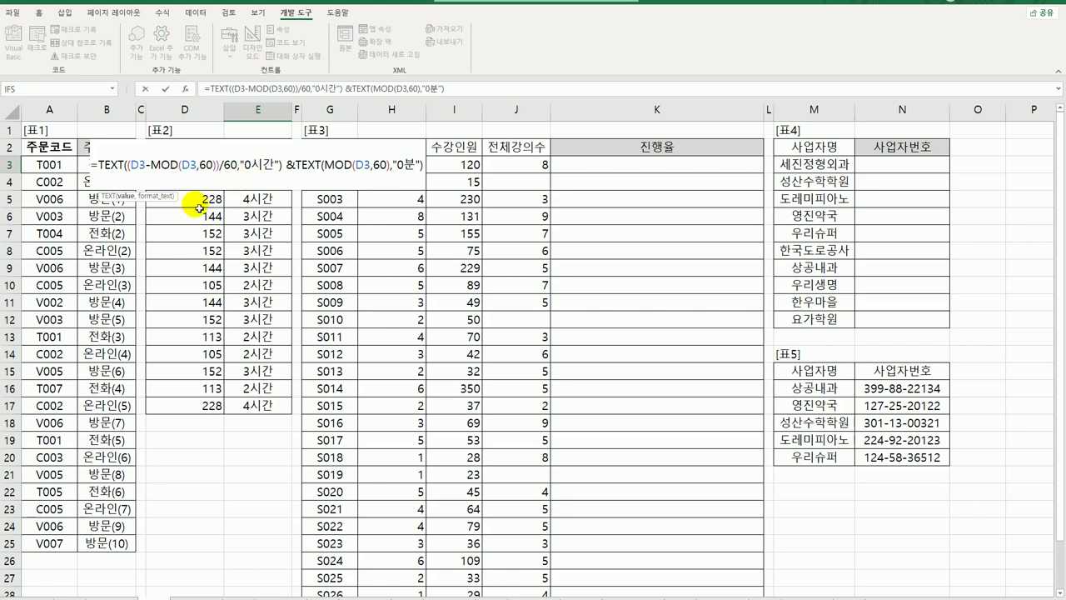
key("Return")
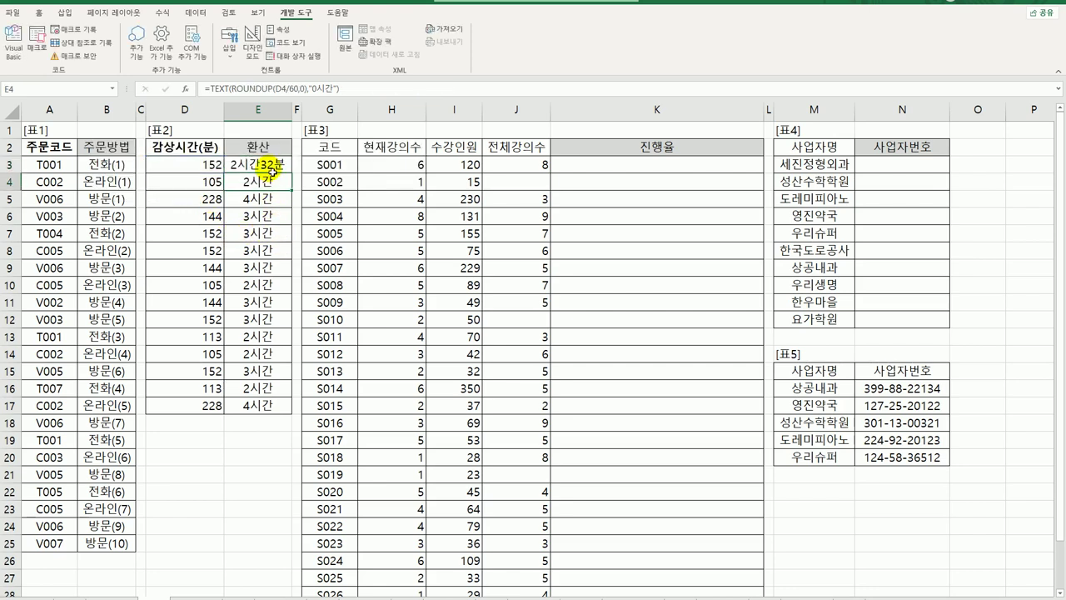
left_click(279, 168)
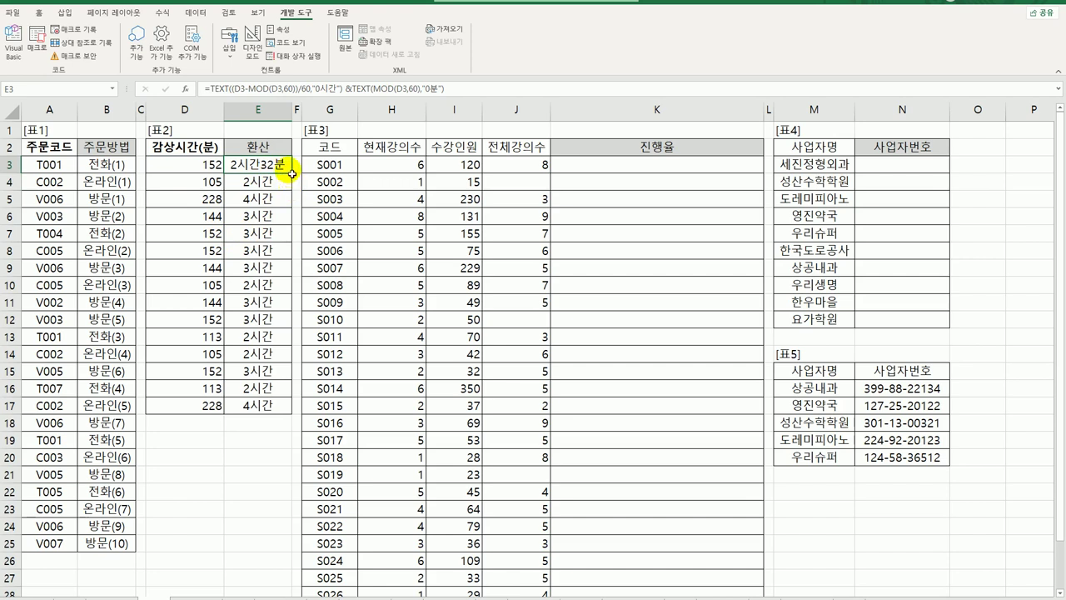
Step: Add a space before 0분 in the minutes format of the E3 formula and fill the formula down to E17
left_click_drag(296, 176, 280, 414)
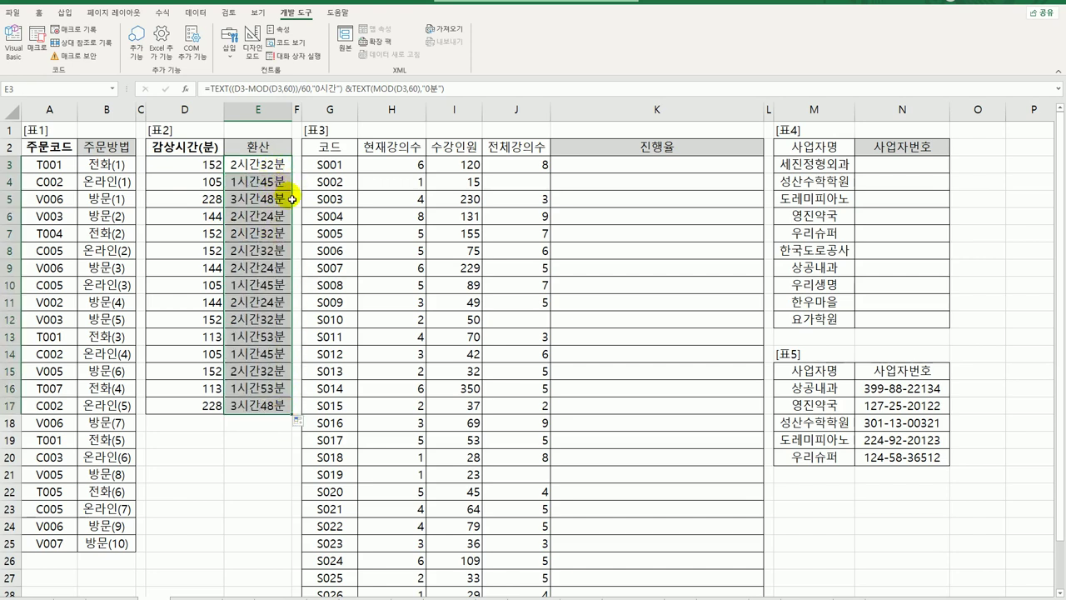
double_click(257, 166)
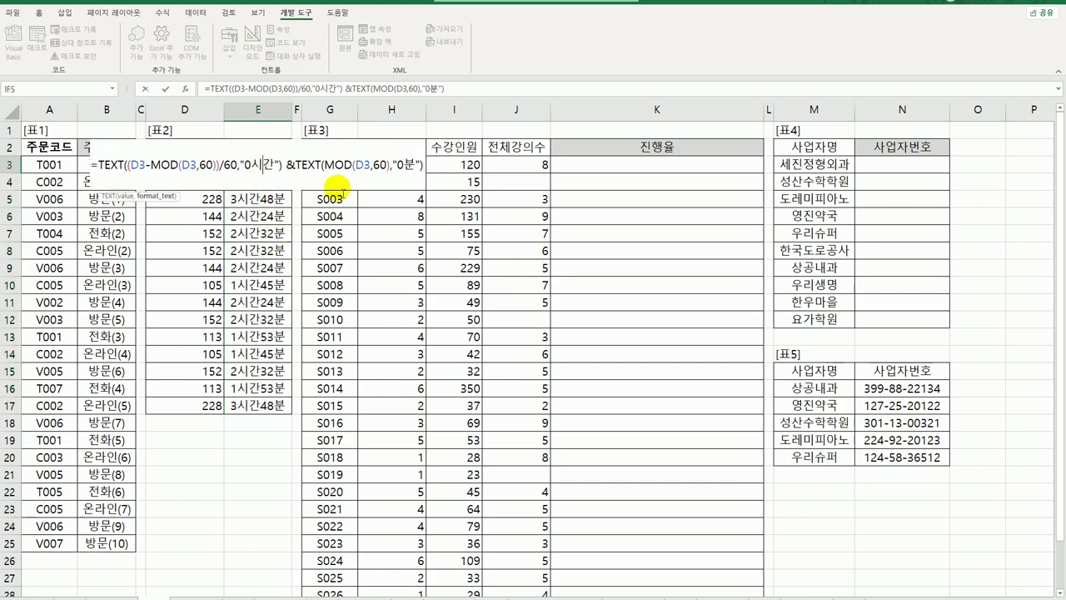
left_click(397, 164)
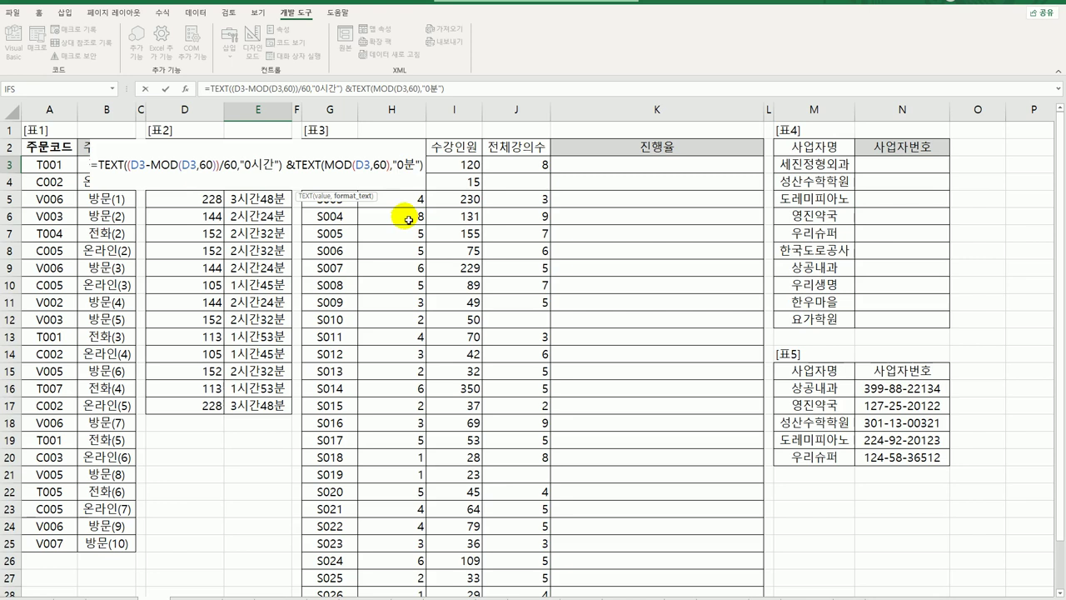
key("ctrl+Return")
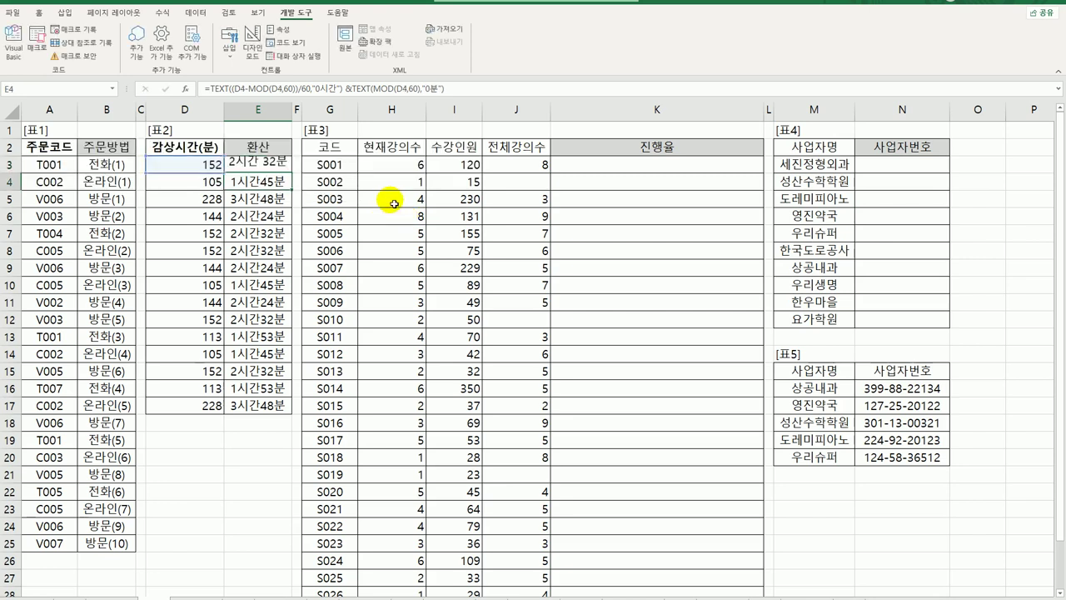
left_click_drag(293, 176, 283, 408)
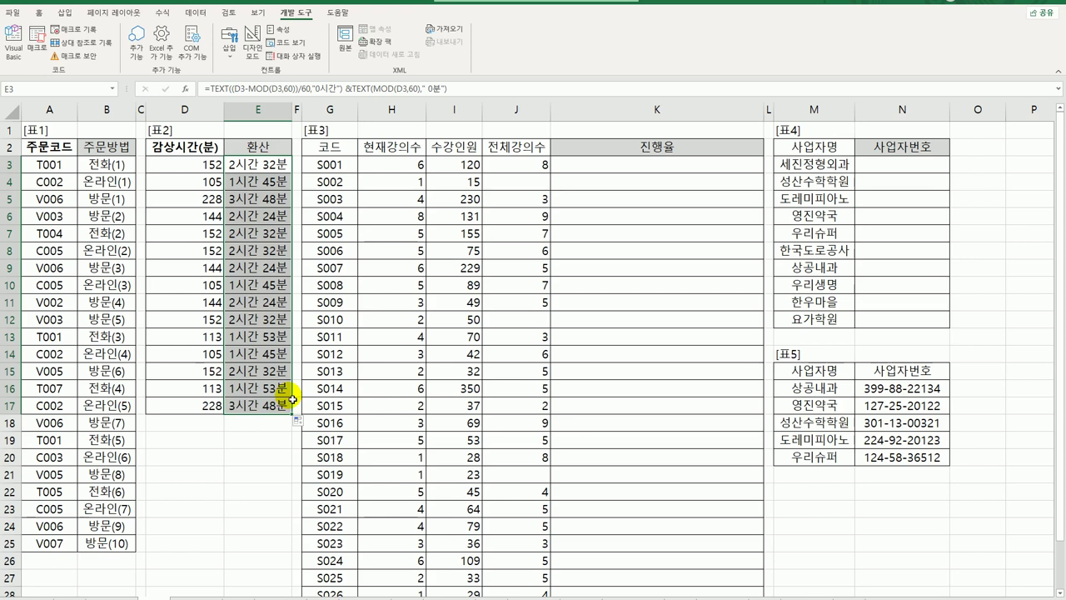
Step: Examine how D3-MOD(D3,60) divided by 60 and MOD(D3,60) form the hours and minutes parts of the E3 formula
left_click(271, 164)
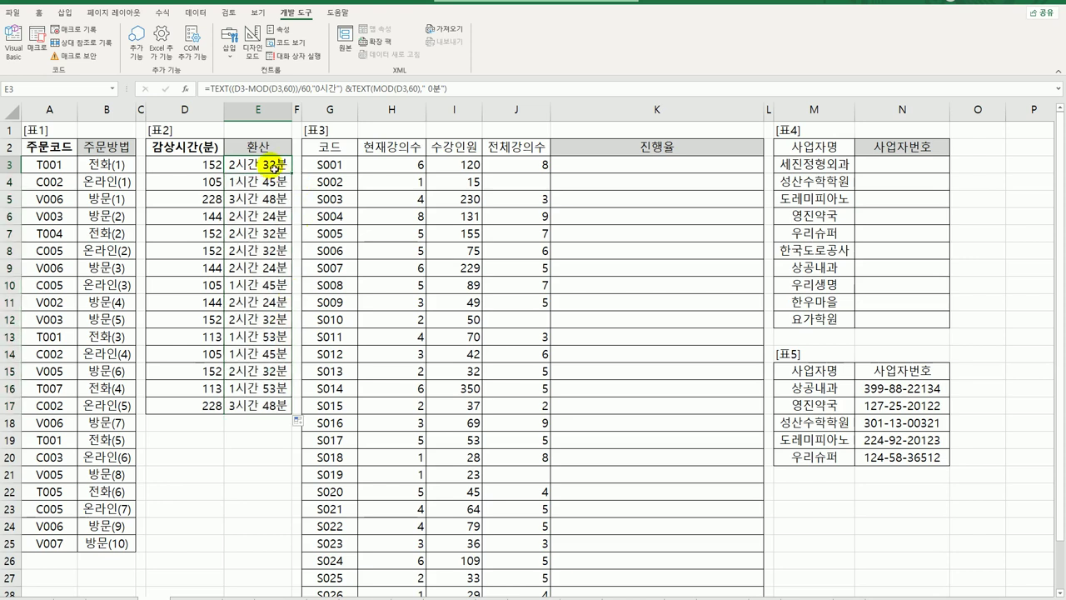
double_click(271, 164)
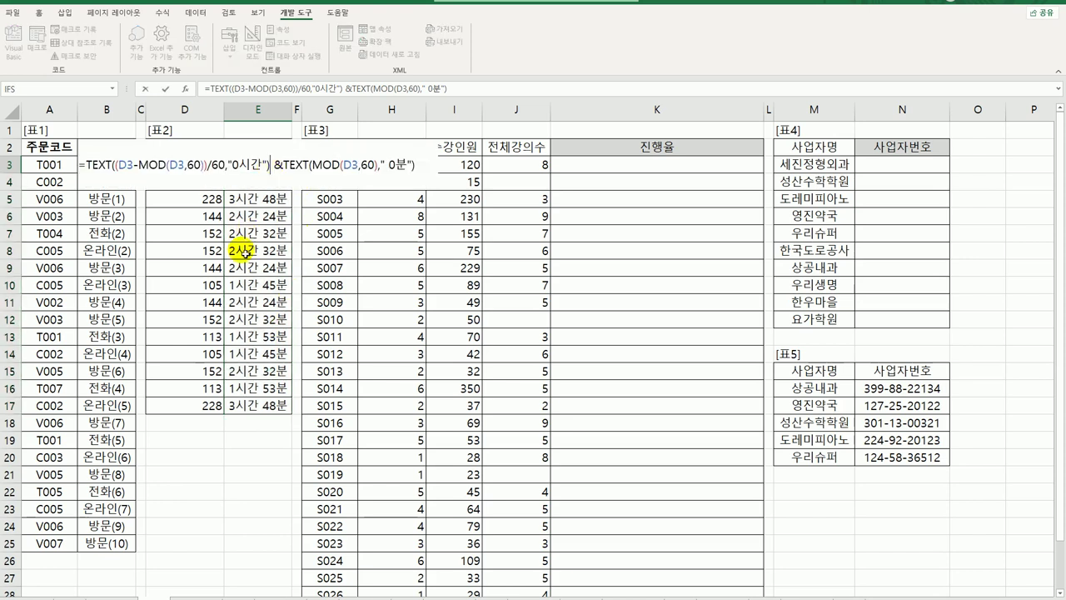
left_click(122, 166)
left_click_drag(122, 170, 208, 171)
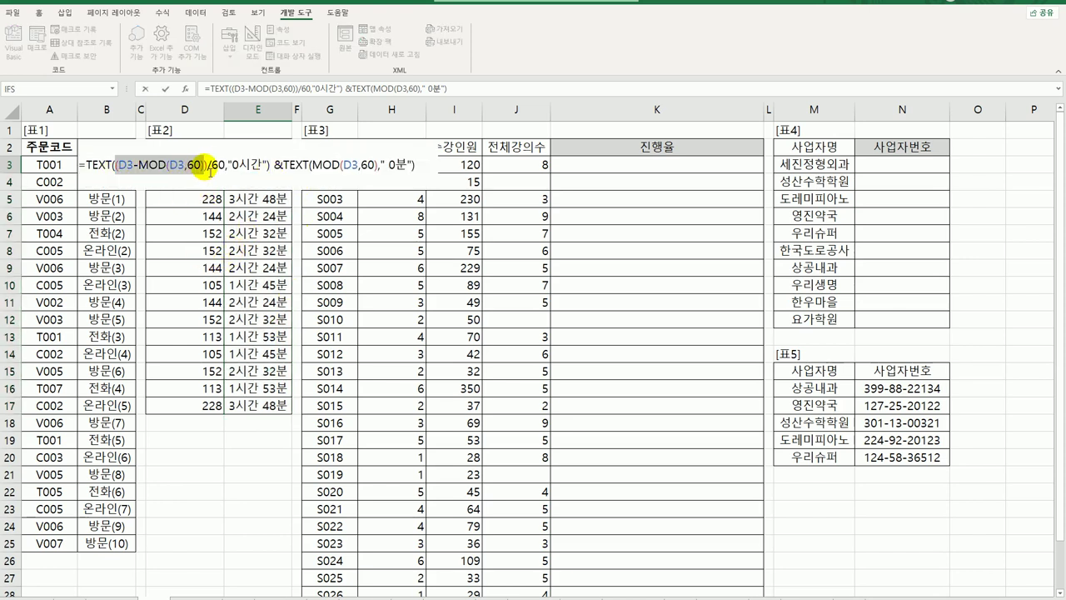
left_click_drag(311, 167, 381, 171)
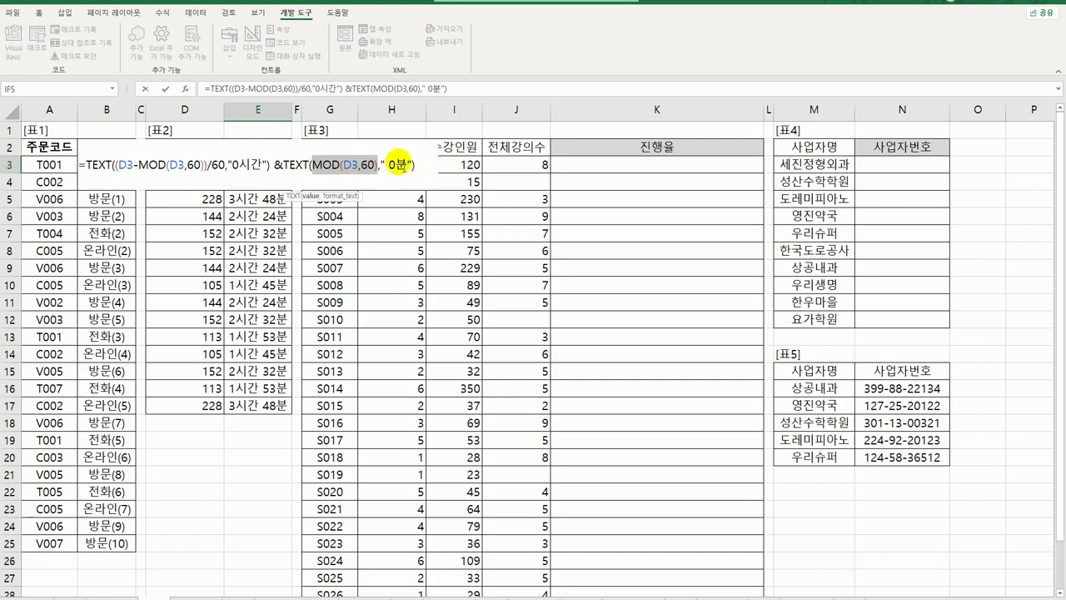
left_click(210, 165)
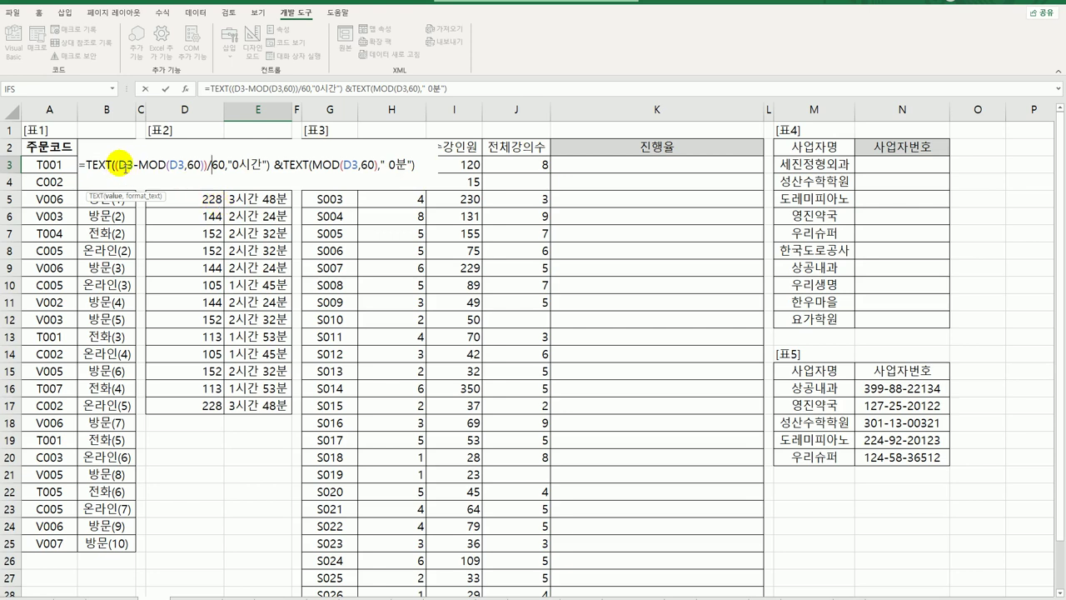
double_click(125, 166)
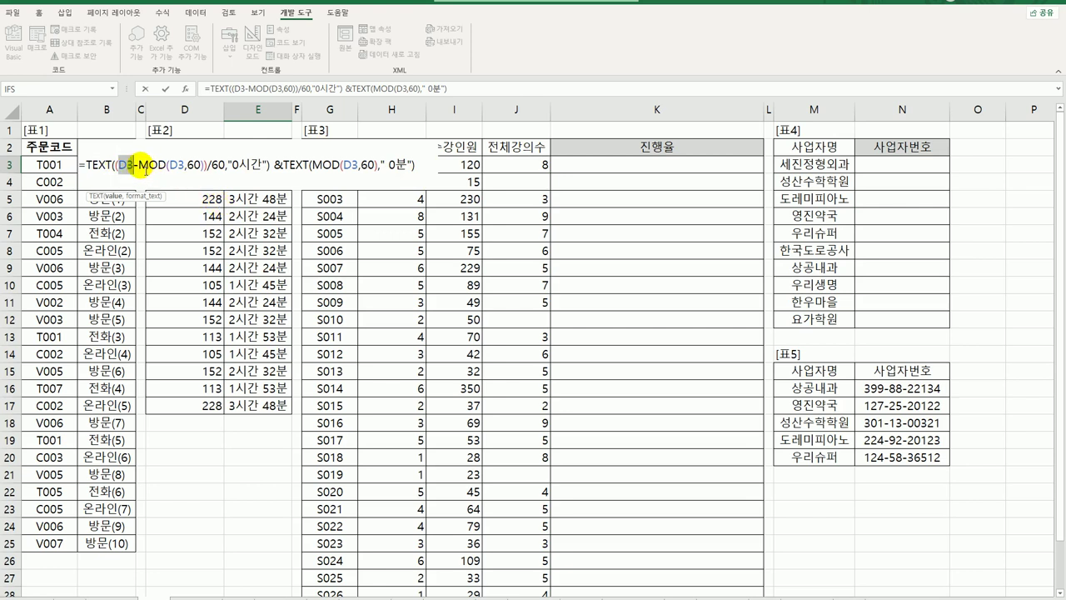
left_click_drag(138, 167, 201, 167)
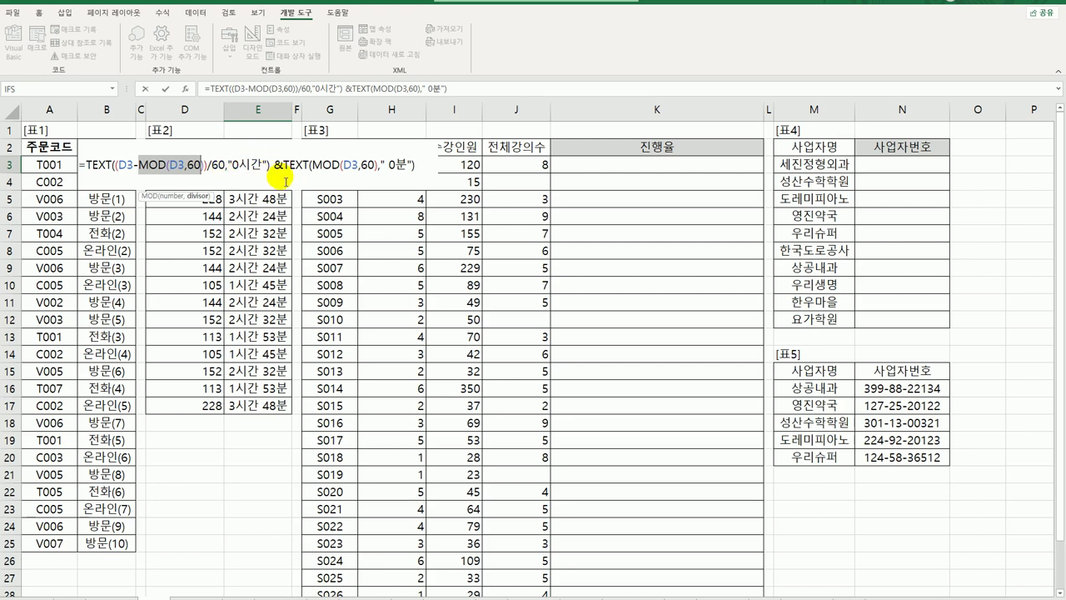
key("Return")
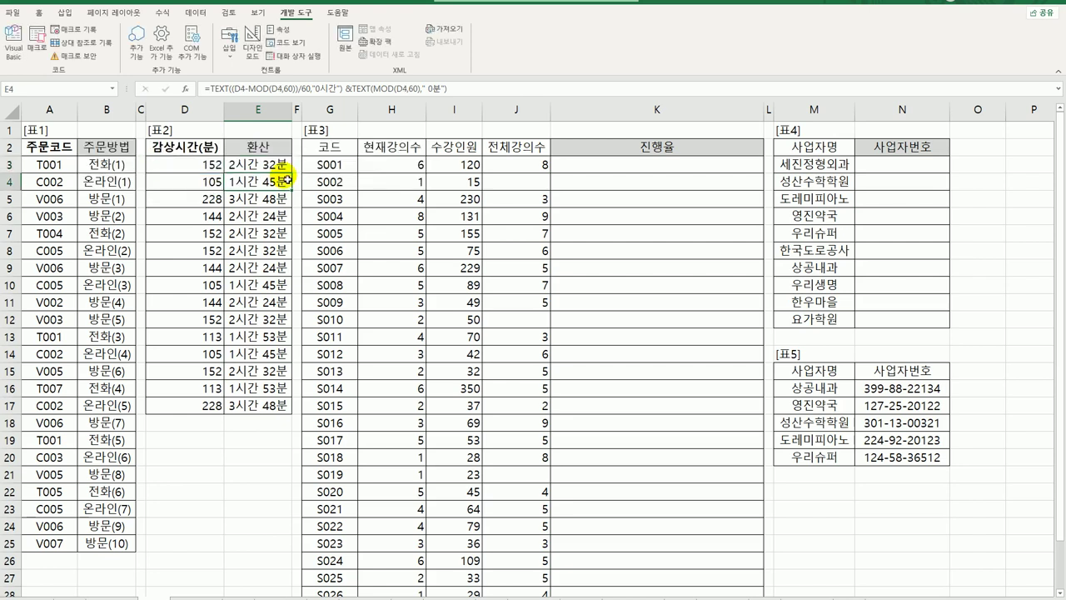
Step: Insert an IF function before the TEXT expression in E3 with the condition D3<120
double_click(275, 164)
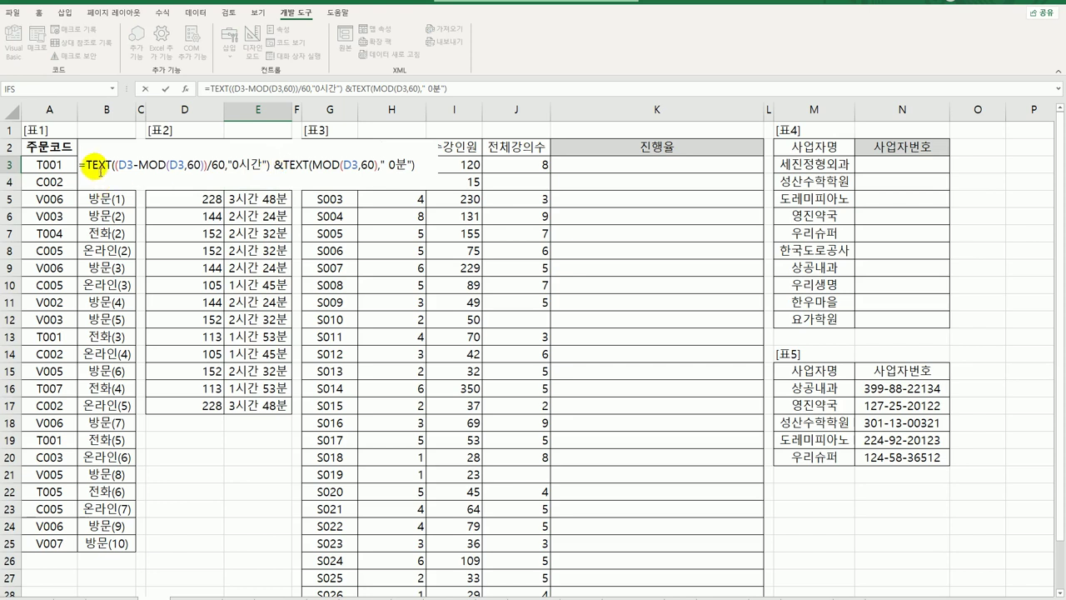
left_click(89, 164)
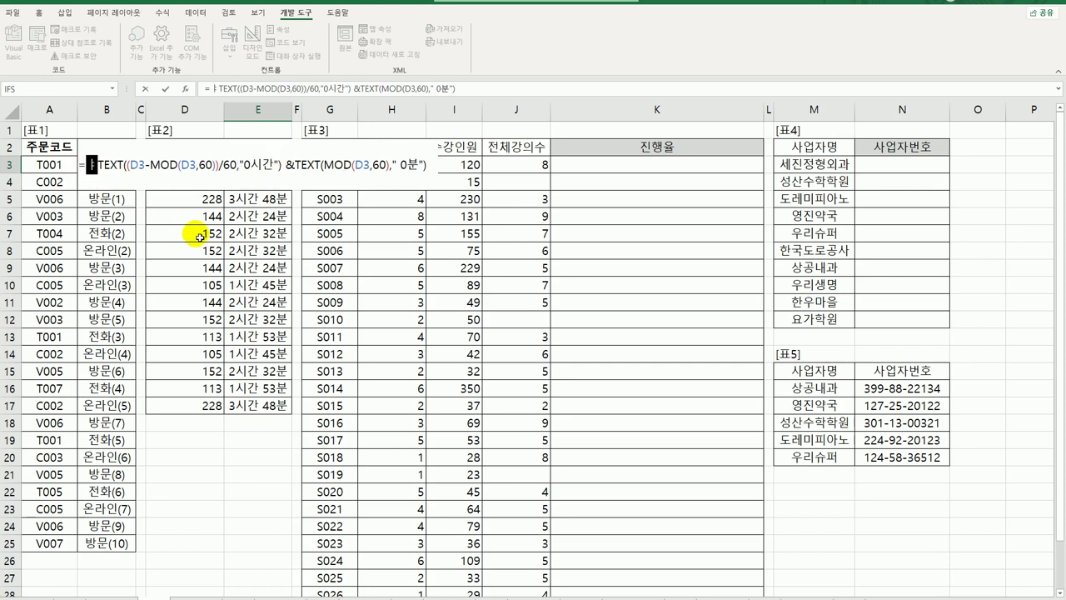
type("if(")
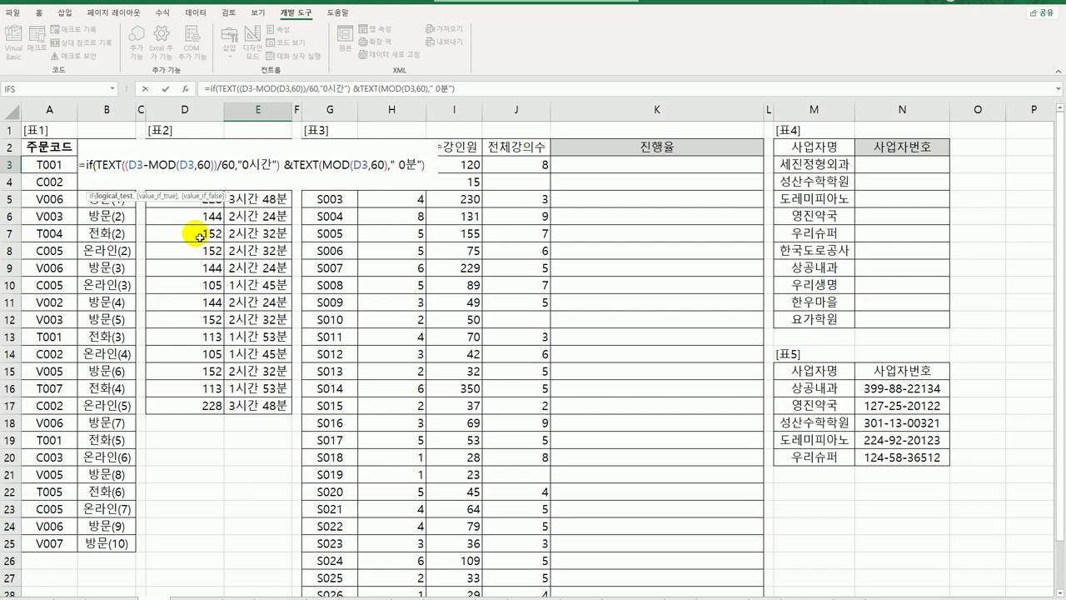
left_click(194, 137)
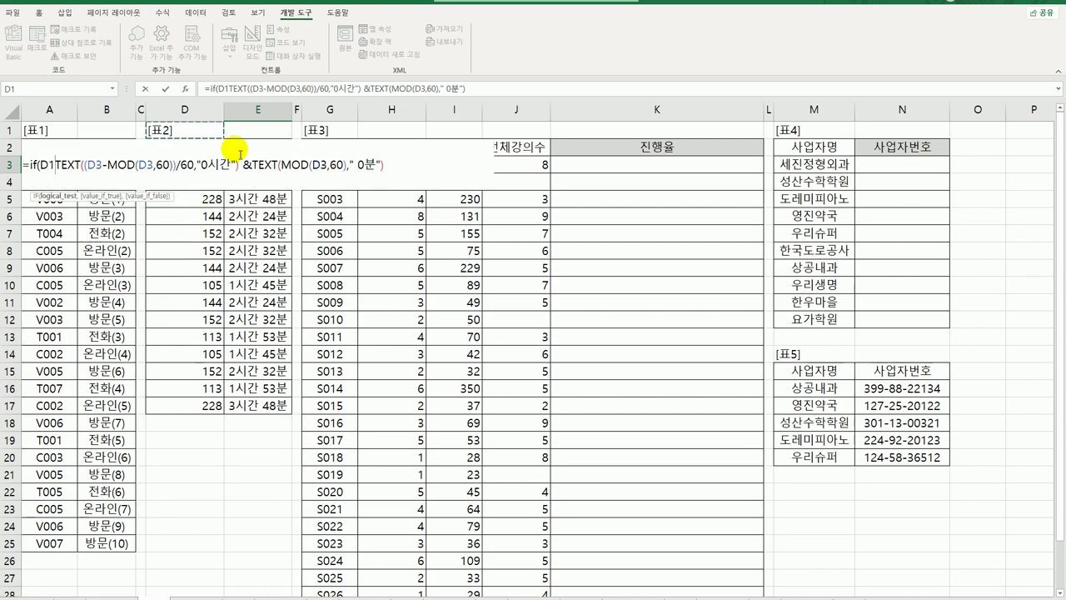
key("Down")
key("Down")
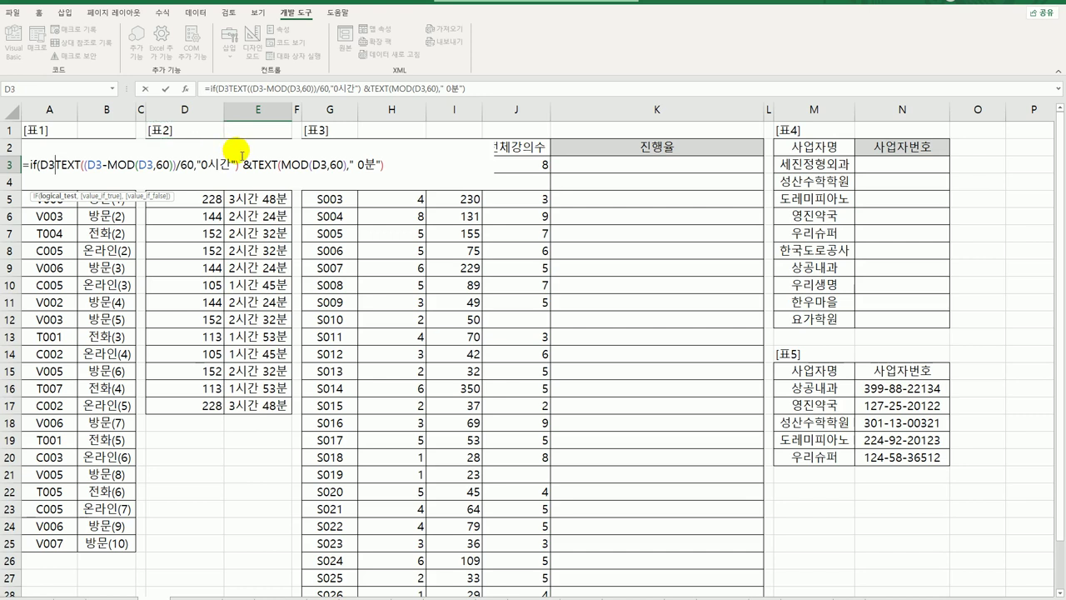
type("<120")
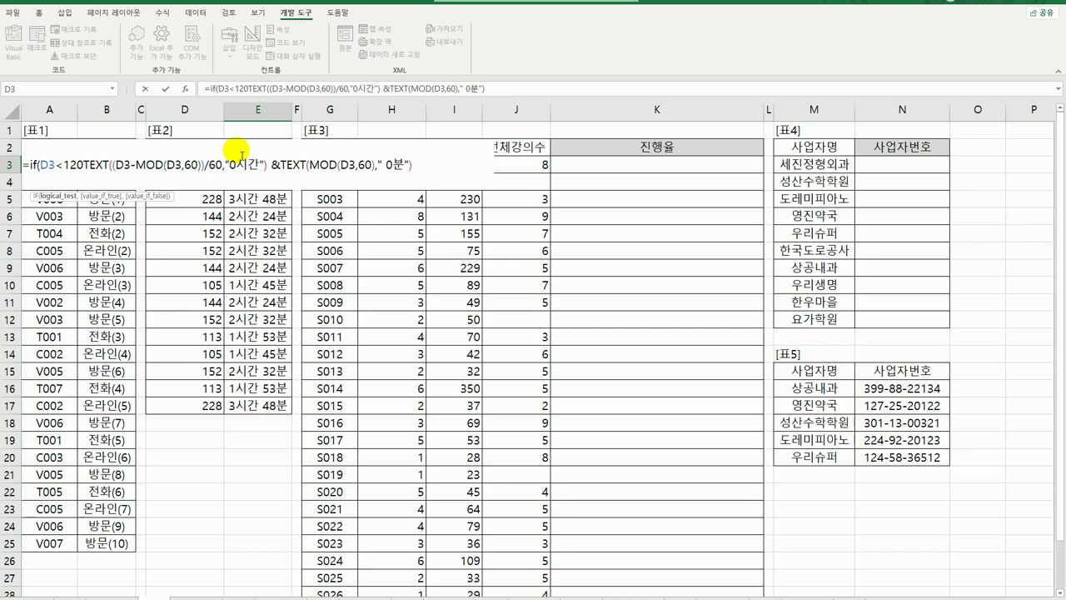
type(",")
Step: Add roundup(d3/60,0) as the value-if-true argument of IF in E3, keeping the existing TEXT expression as value-if-false
type("round")
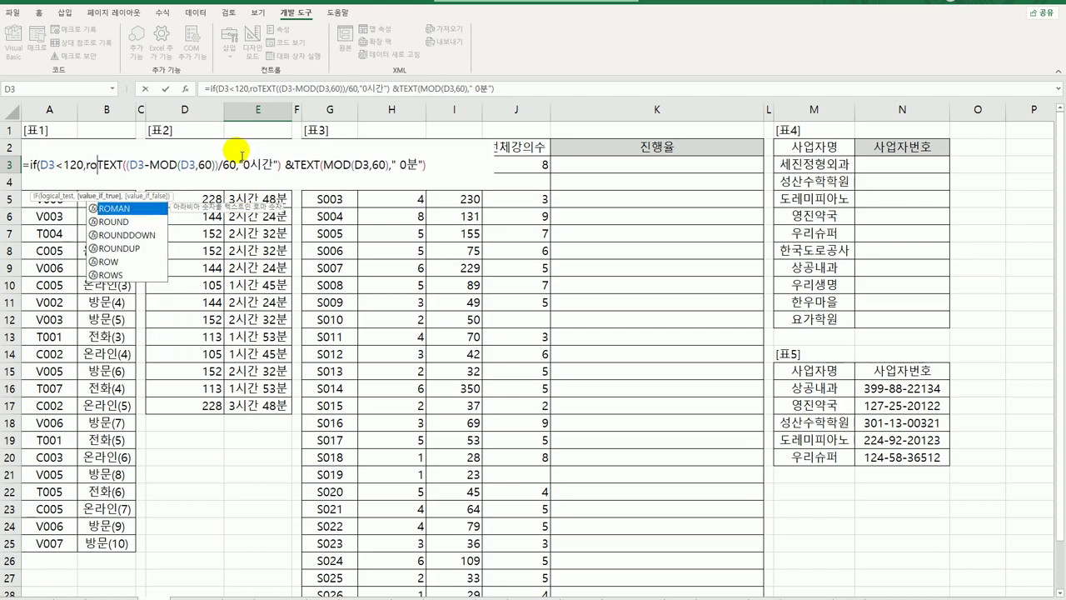
type("up(")
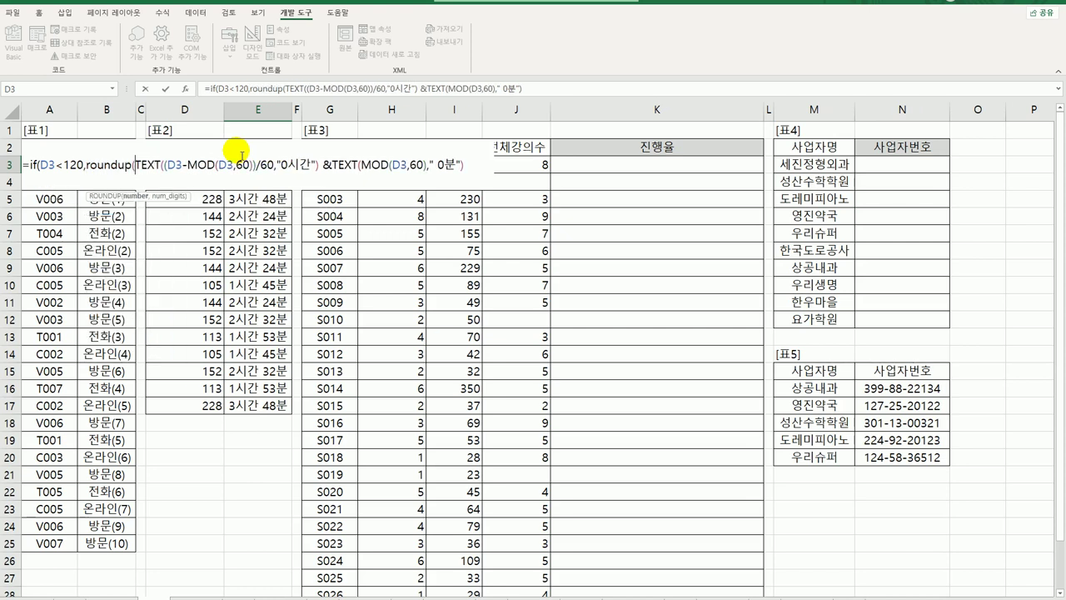
type("d3/")
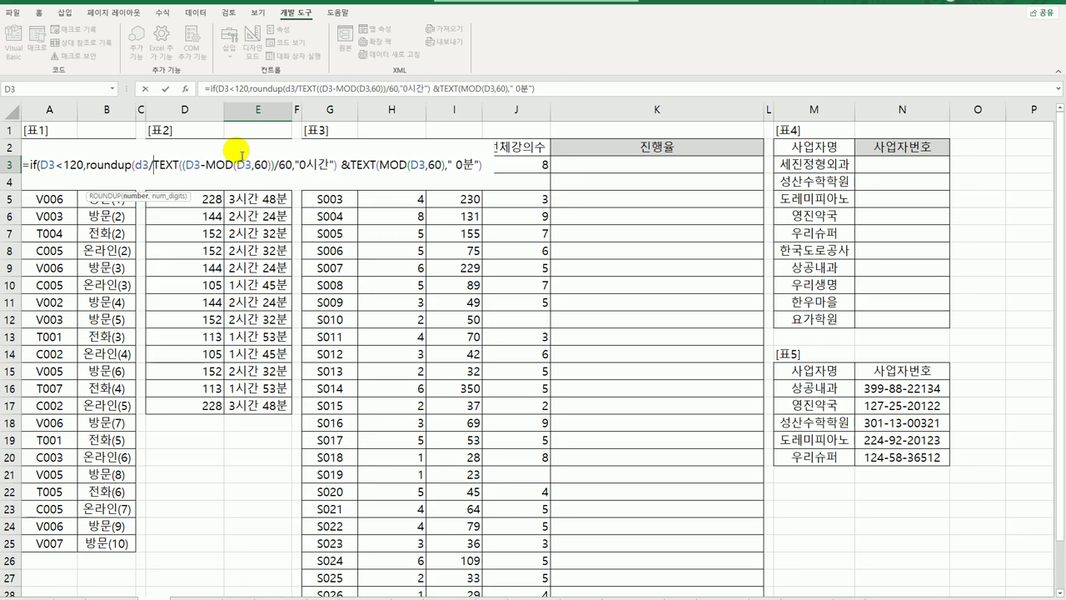
type("60,")
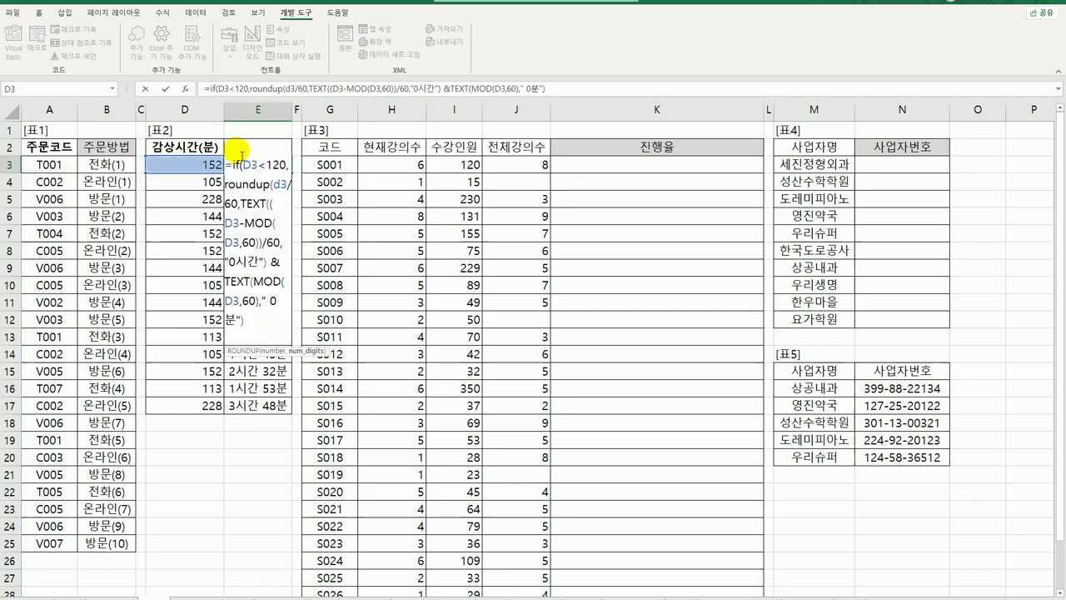
type("0),")
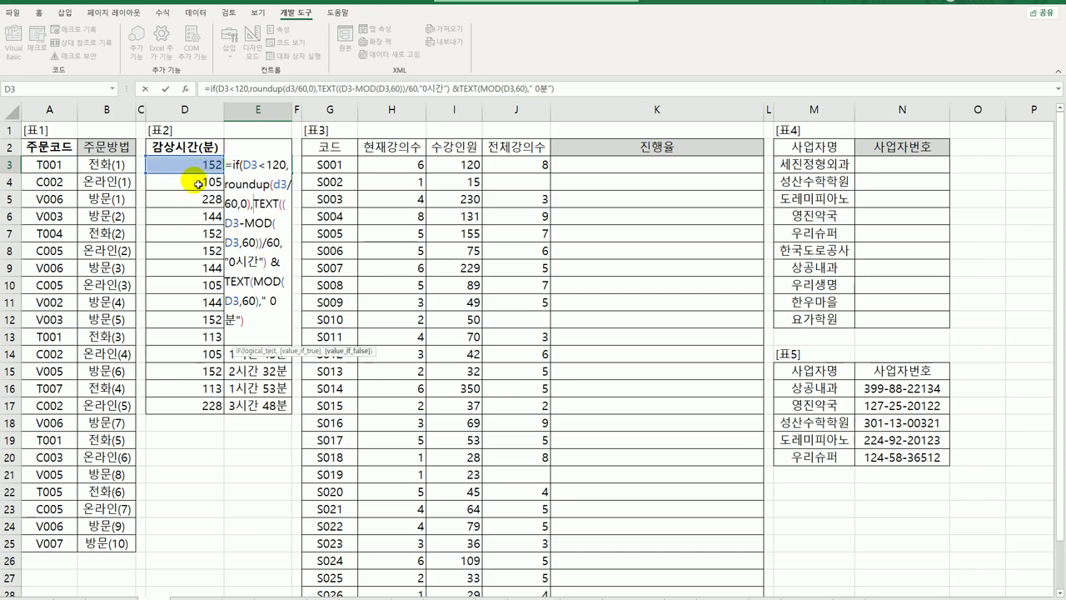
Step: Insert an opening TEXT function before roundup(d3/60,0) in the E3 formula
left_click(252, 90)
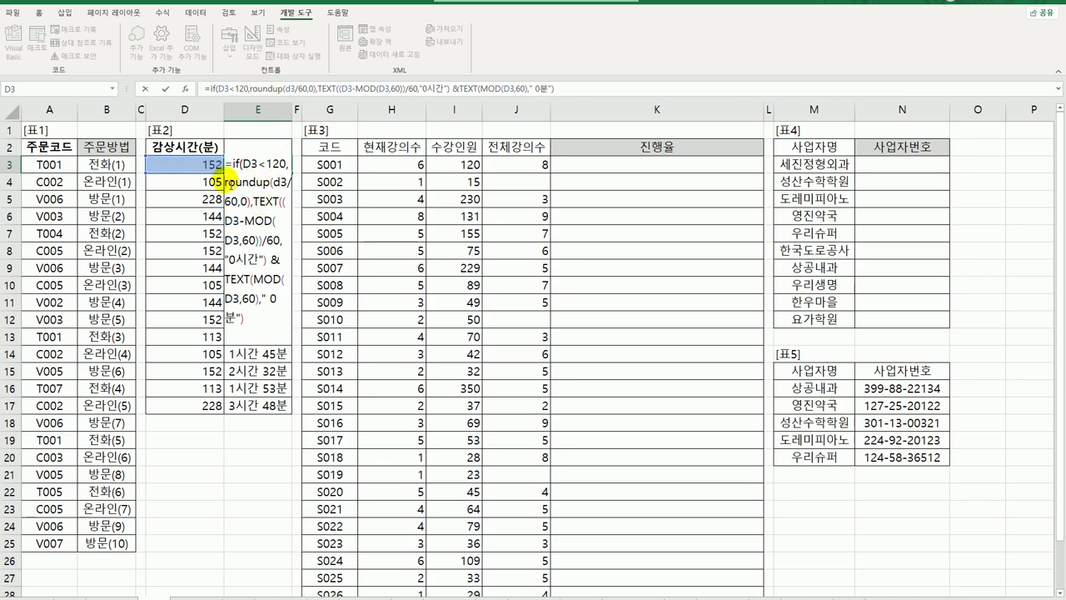
left_click(278, 178)
key("Home")
type("text")
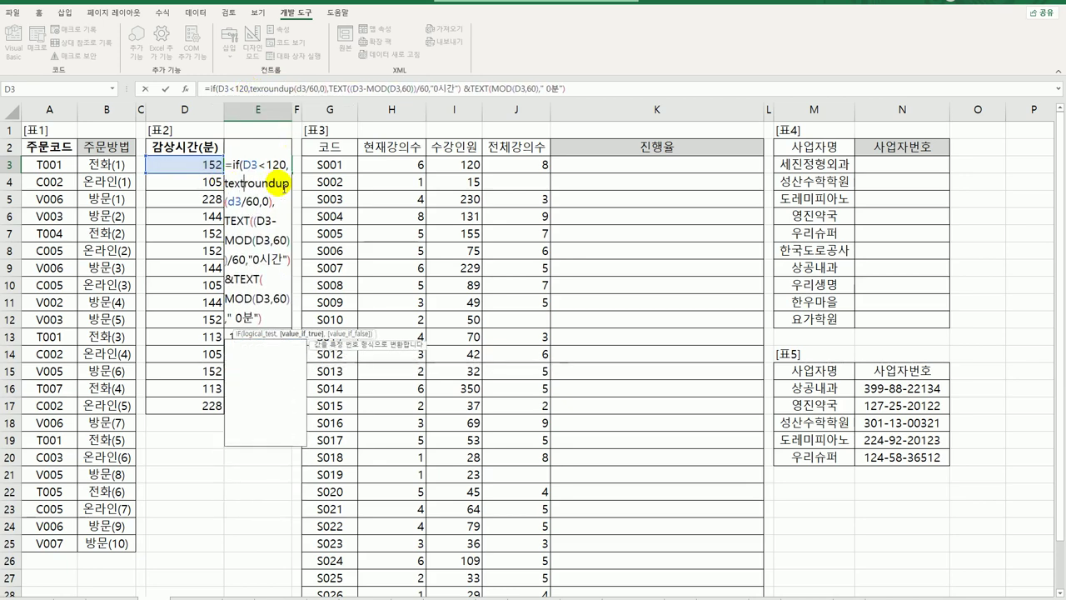
key("Tab")
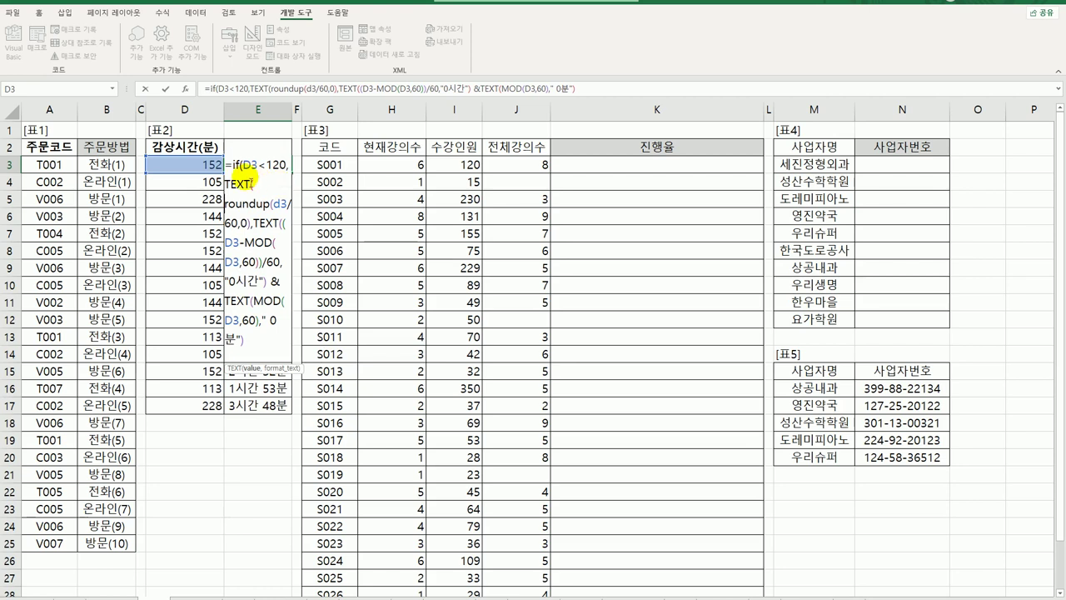
Step: Complete the TEXT around roundup(d3/60,0) with the format "0시간" and close the IF function at the end of the E3 formula
left_click(253, 223)
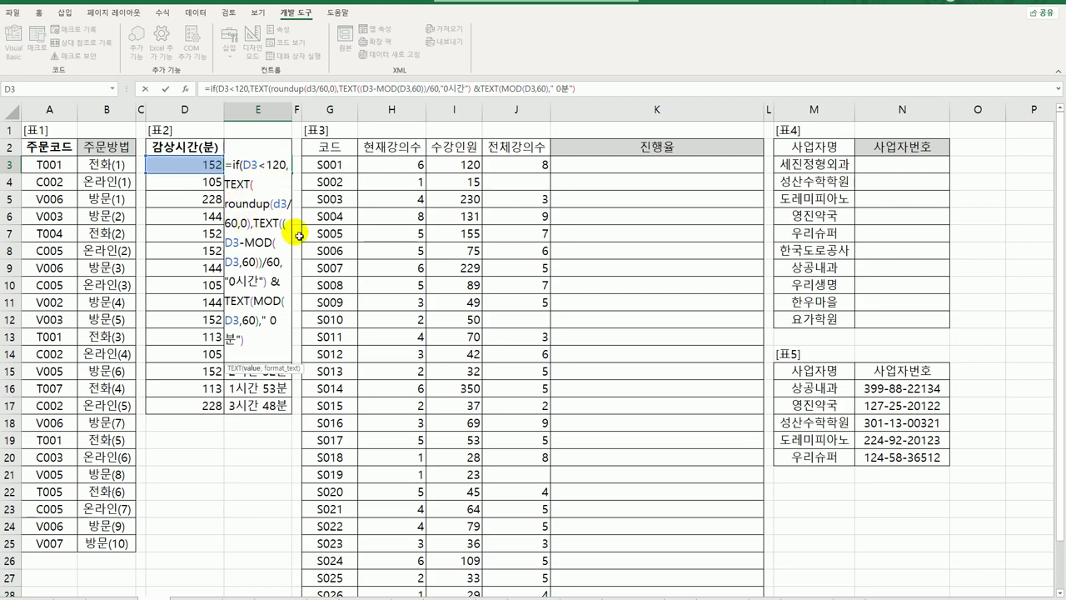
type(",")
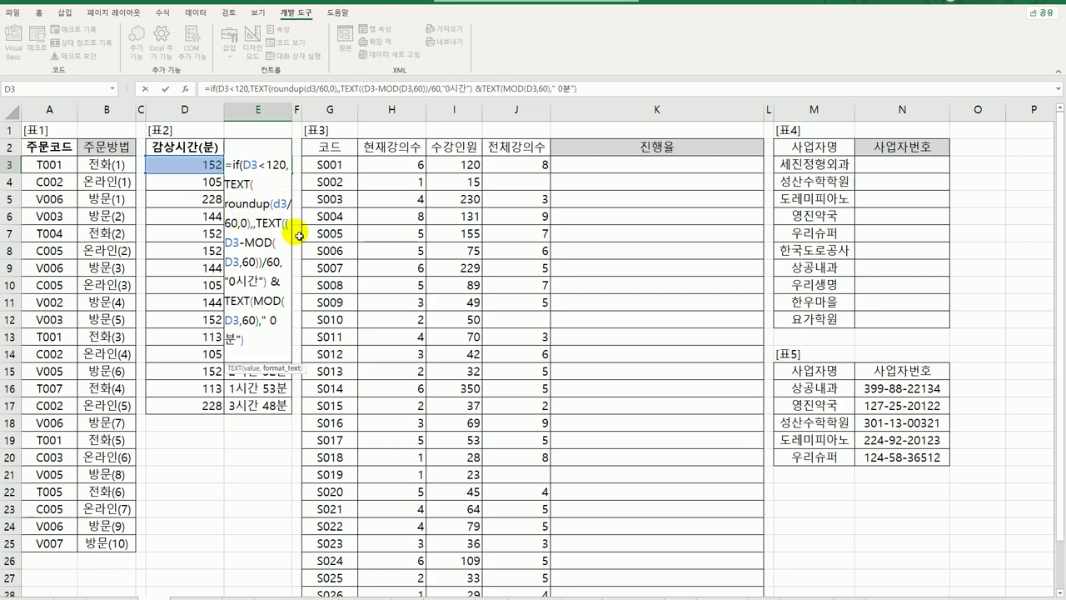
type("\"")
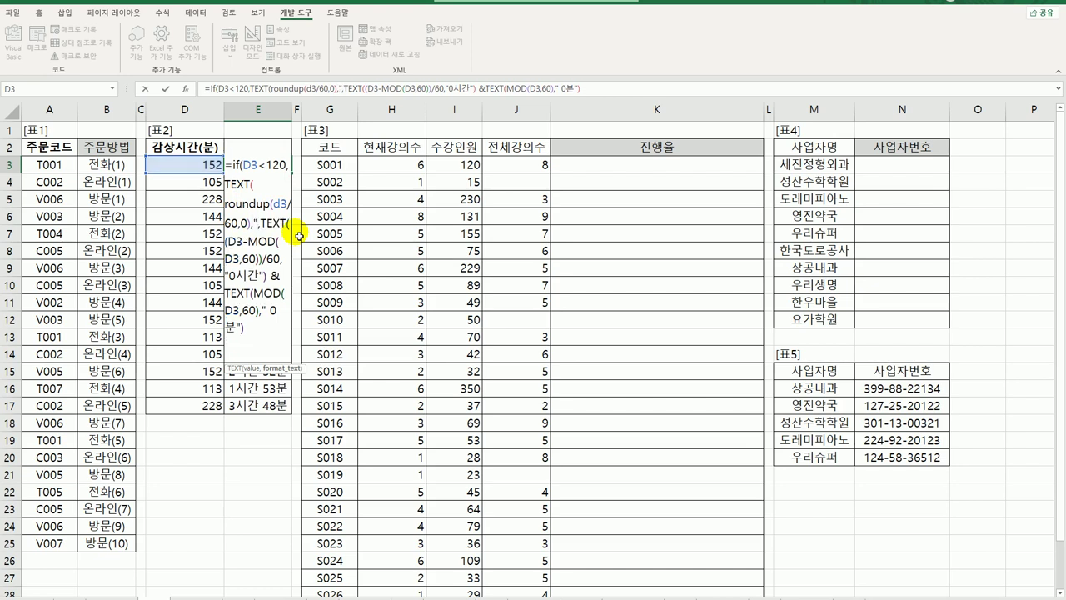
type("0식")
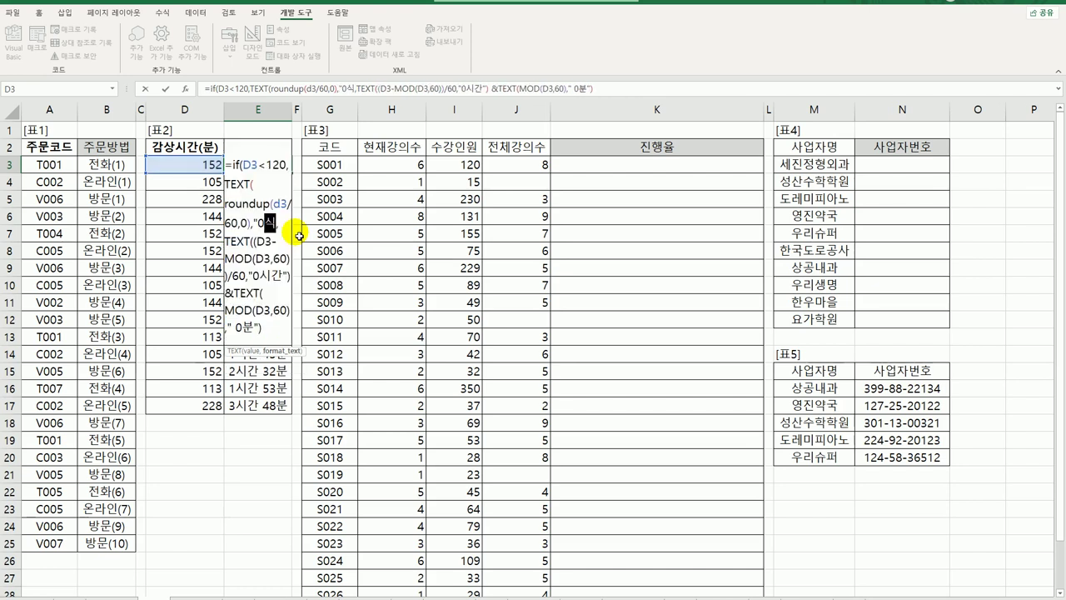
type("간\"")
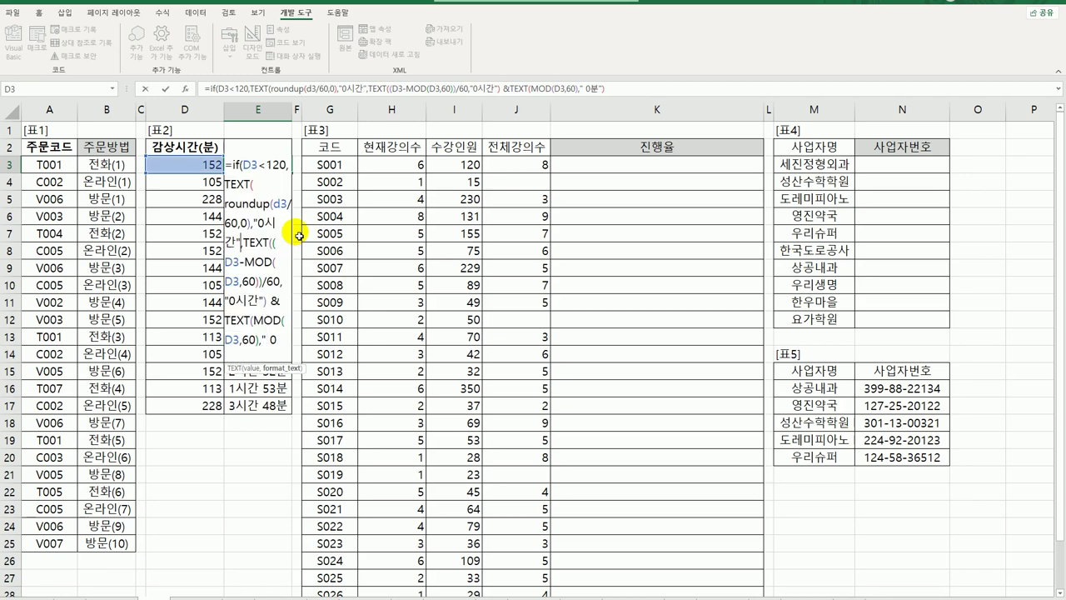
type(")")
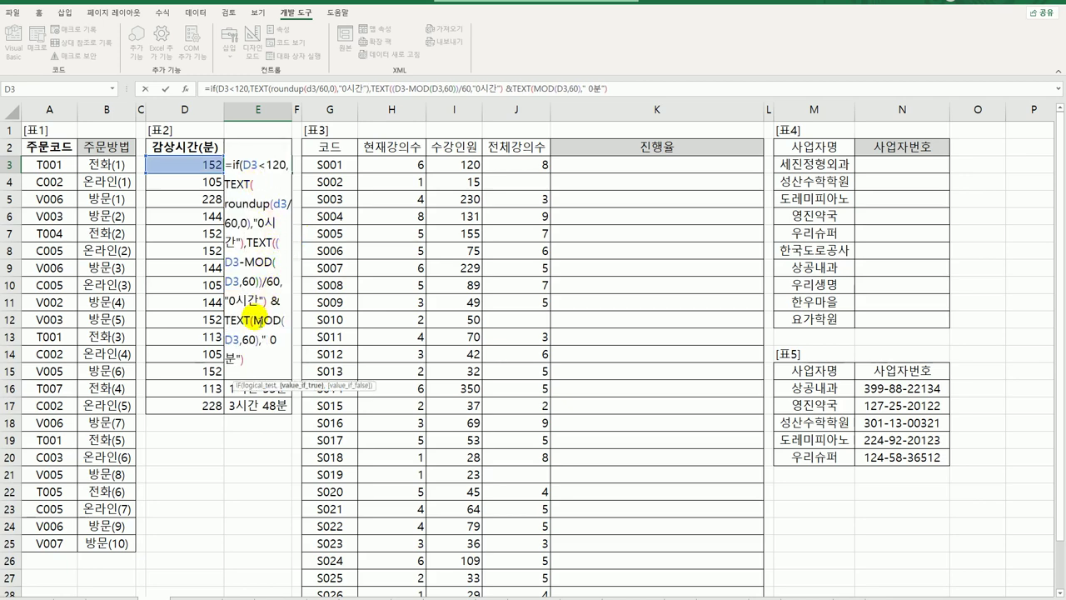
left_click(253, 359)
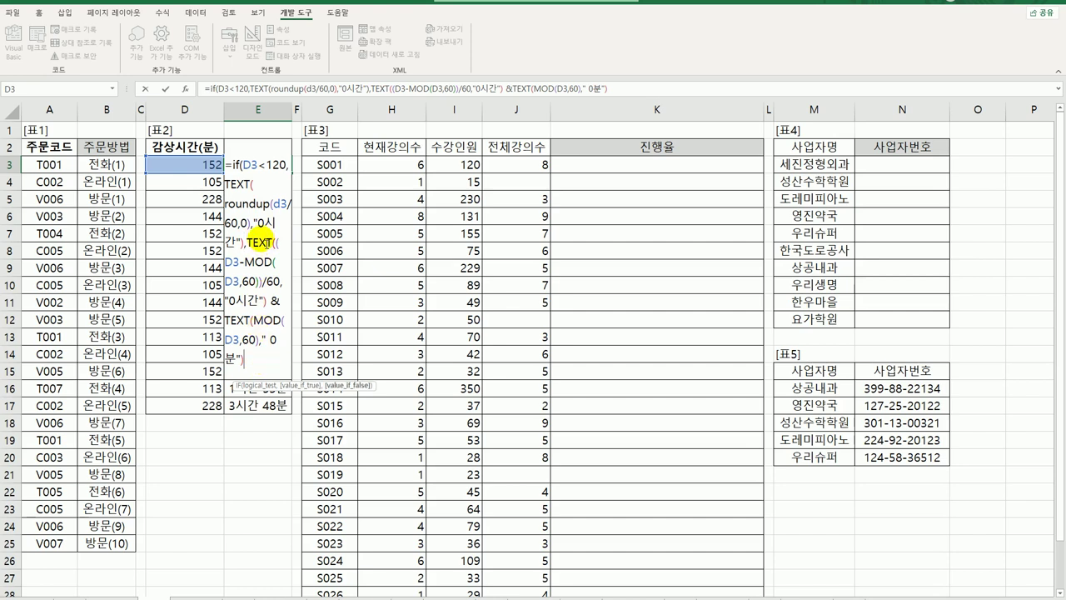
type(")")
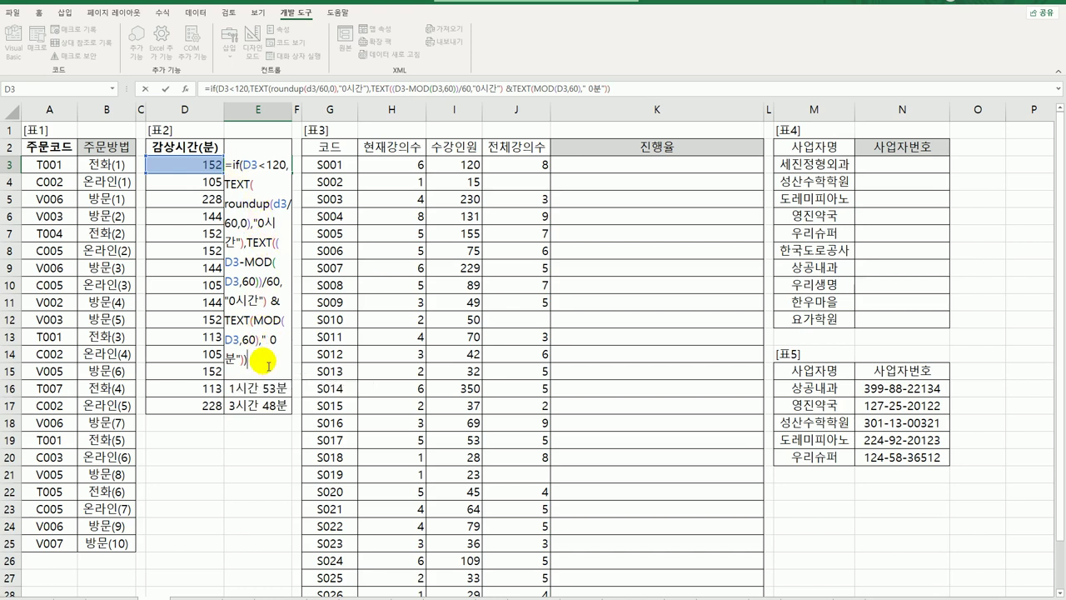
Step: Confirm the IF formula in E3 and fill it down the 환산 column through E17
key("Return")
left_click(274, 171)
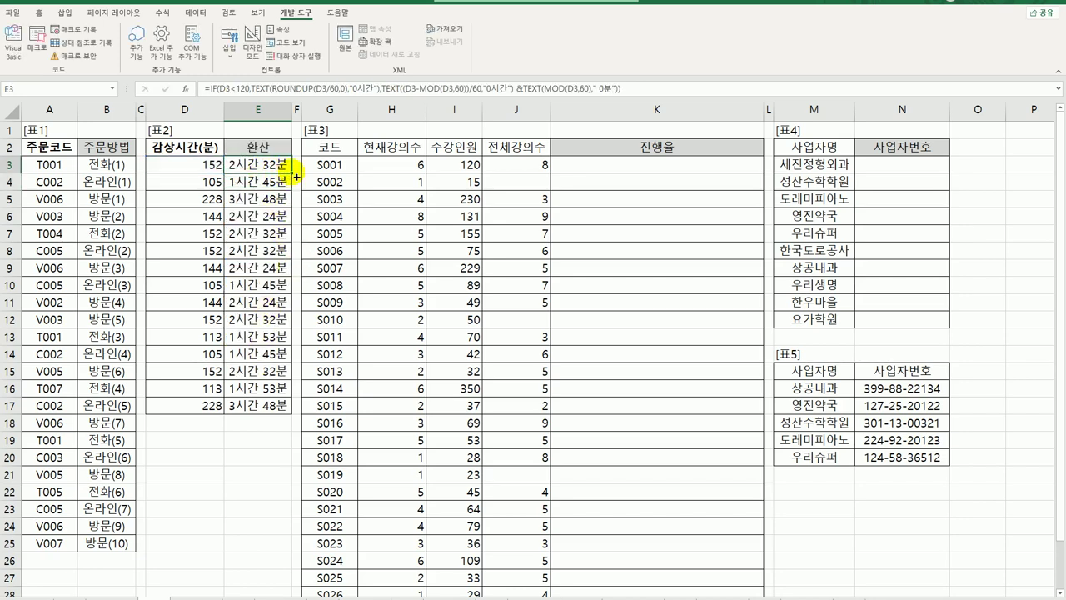
left_click_drag(289, 250, 282, 408)
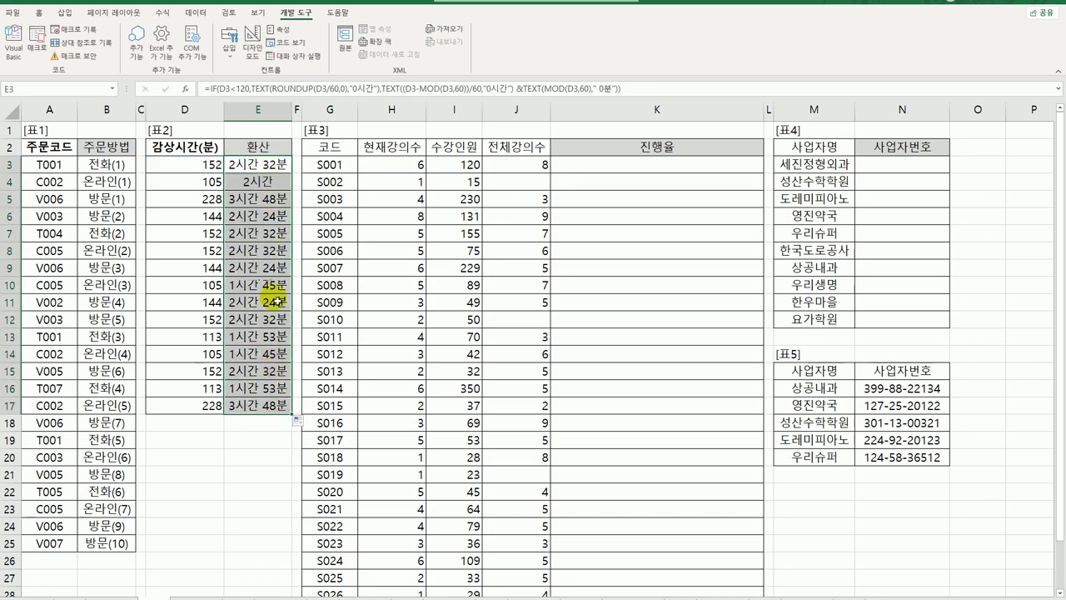
Step: Review the E3 formula's value-if-true part, value-if-false part and MOD(D3,60) expression, leaving the formula as it is
double_click(276, 172)
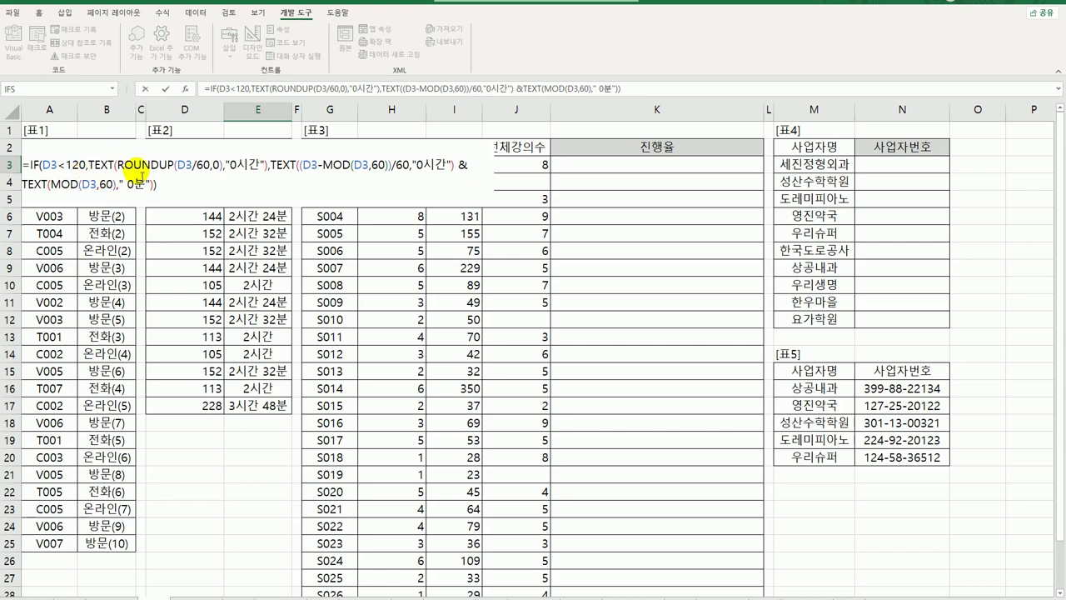
left_click_drag(90, 164, 268, 166)
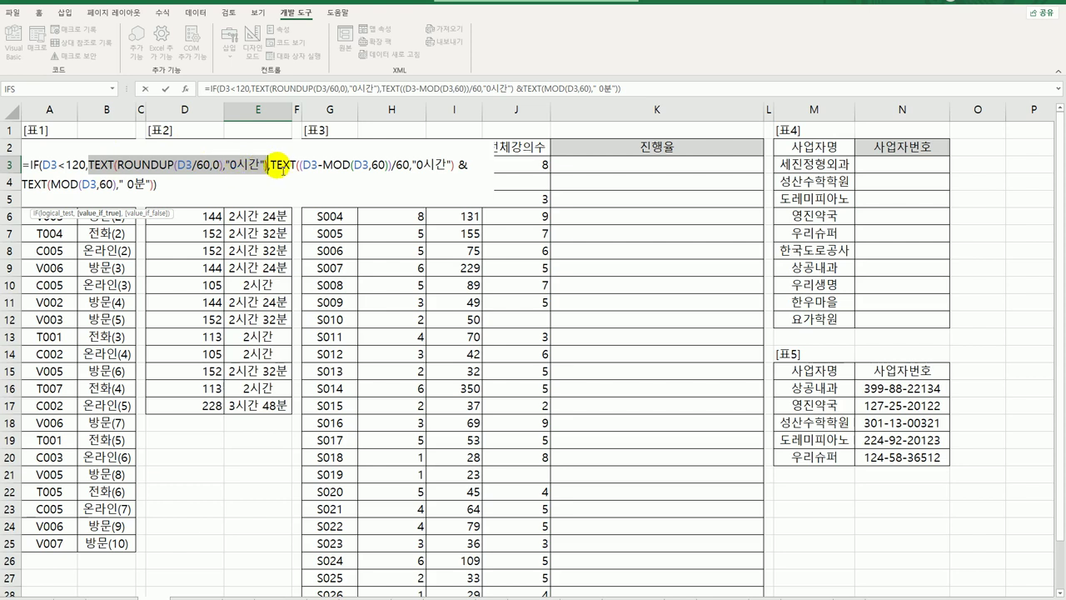
left_click_drag(273, 165, 280, 190)
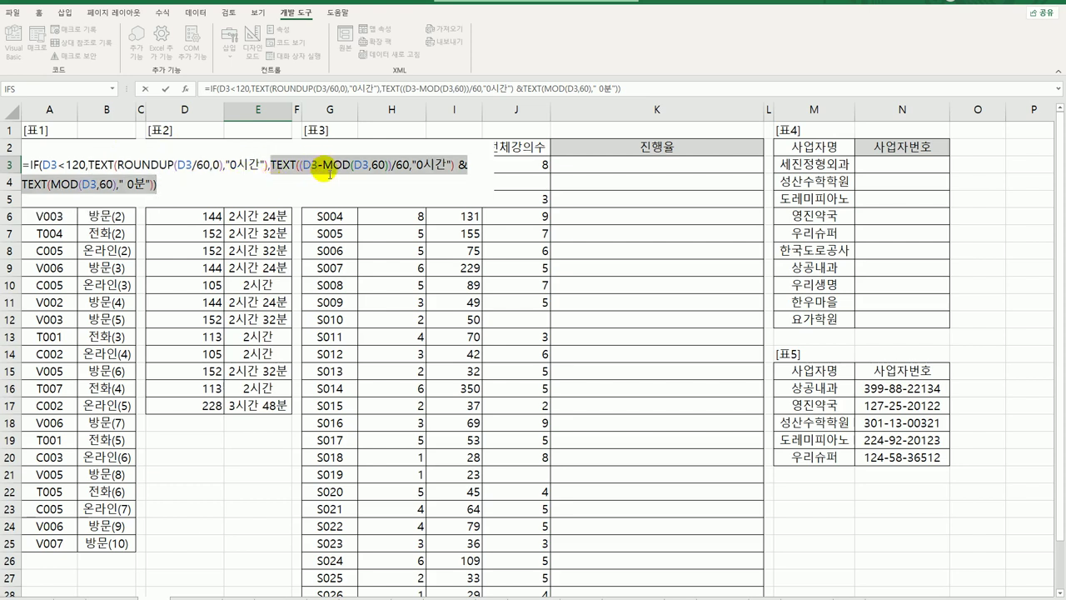
left_click_drag(323, 166, 394, 172)
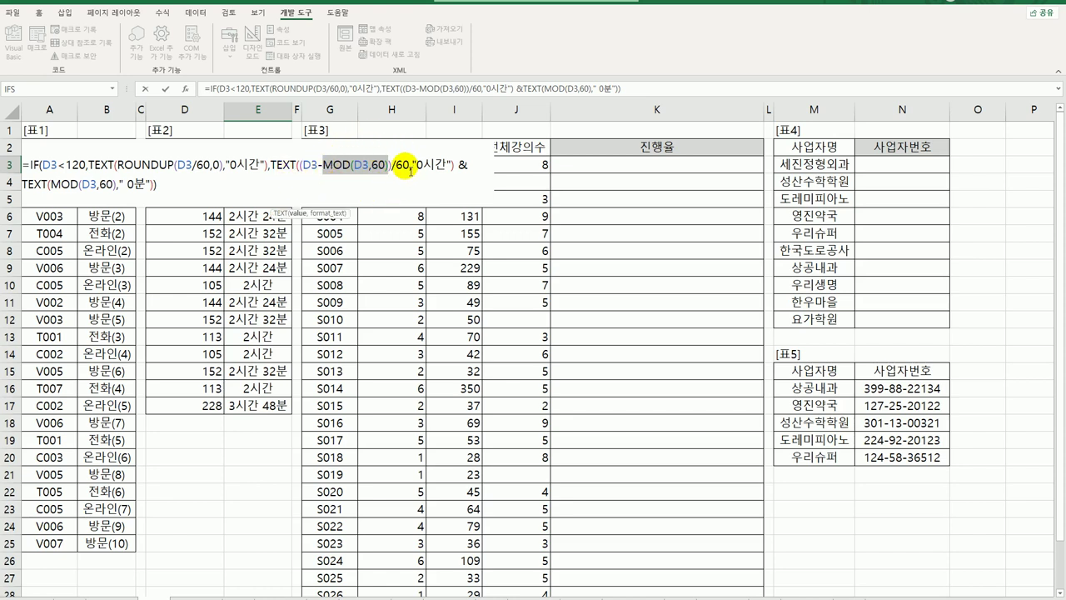
left_click(283, 193)
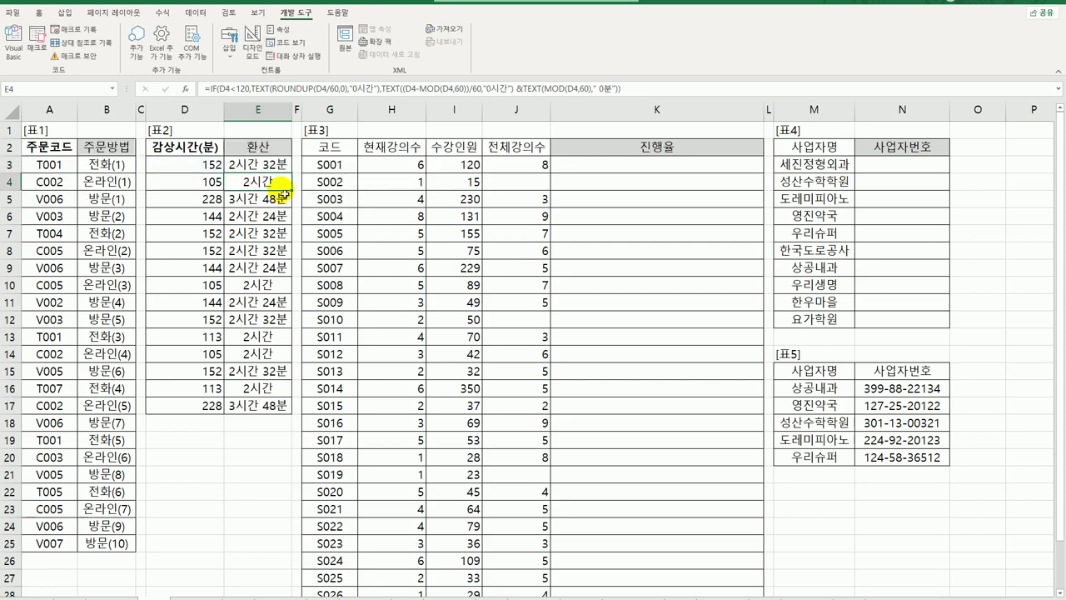
left_click(275, 164)
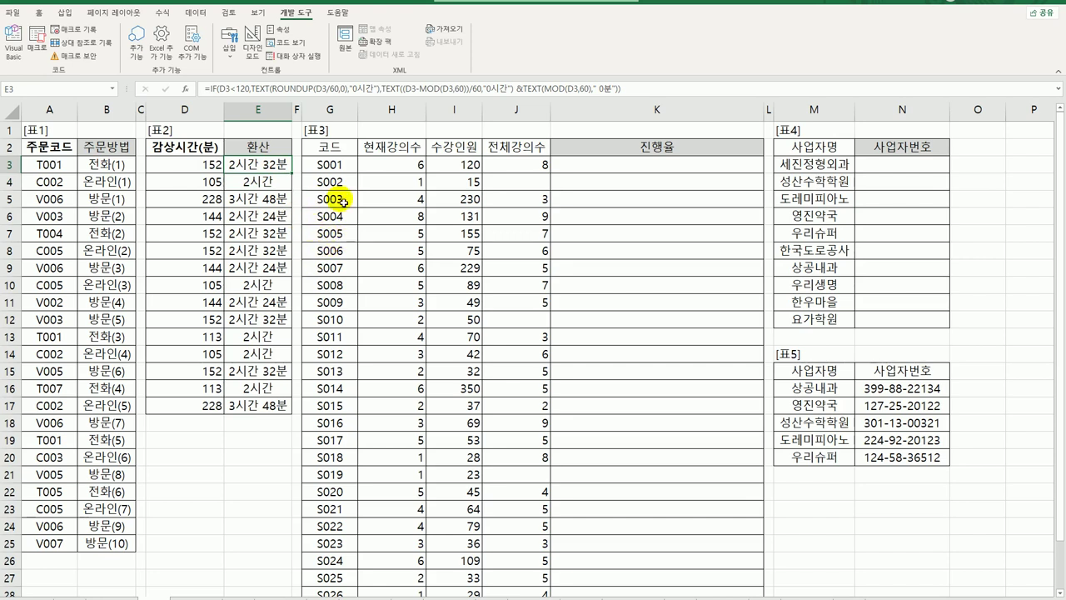
Step: Enter =H3/J3 in K3 to divide 현재강의수 by 전체강의수 for the 진행율 column
left_click(602, 169)
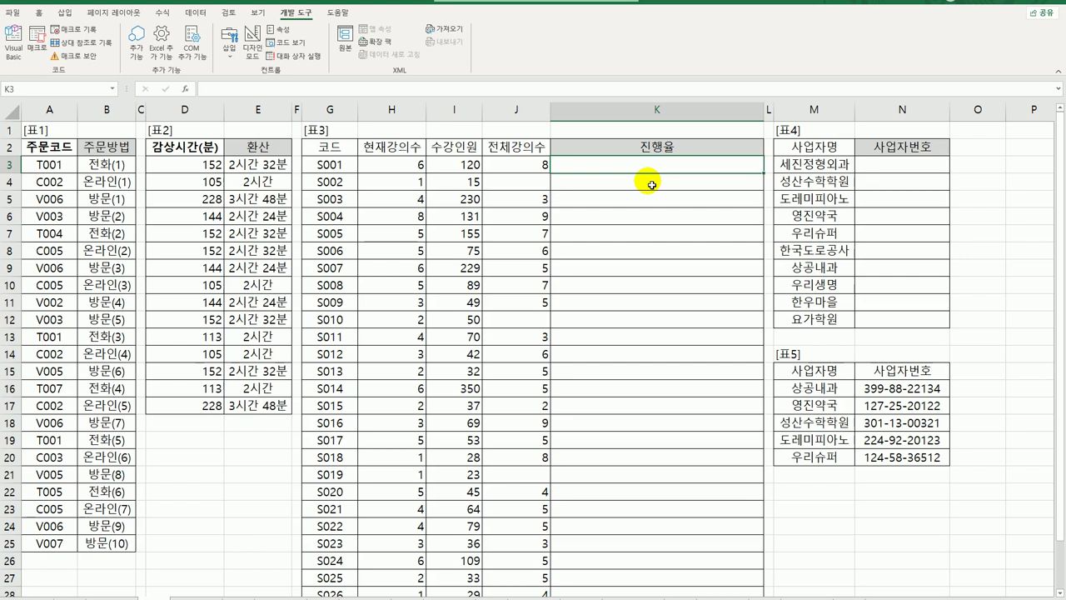
type("=")
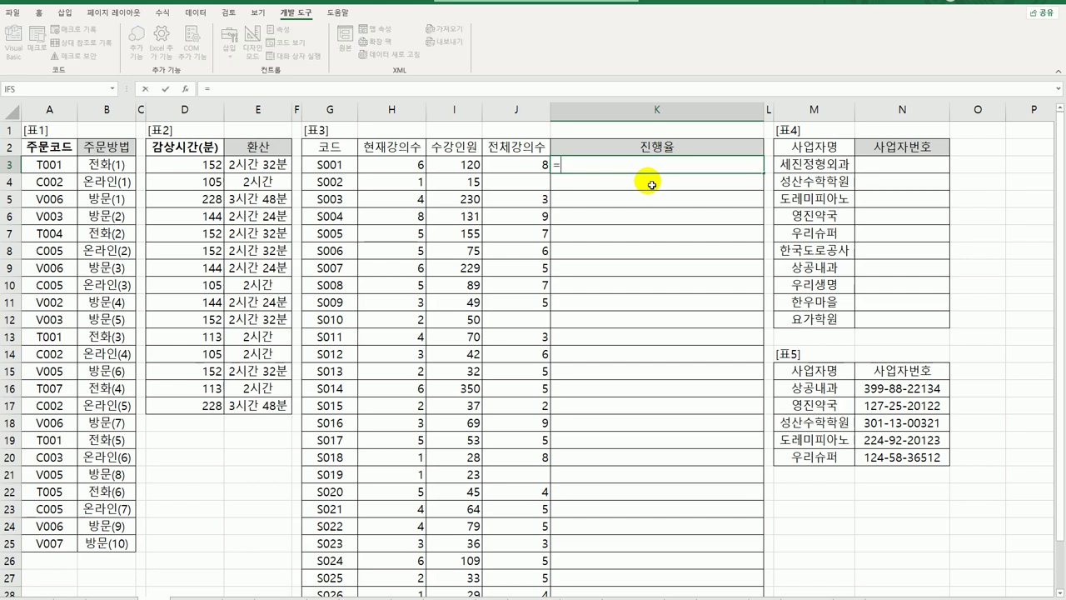
left_click(391, 169)
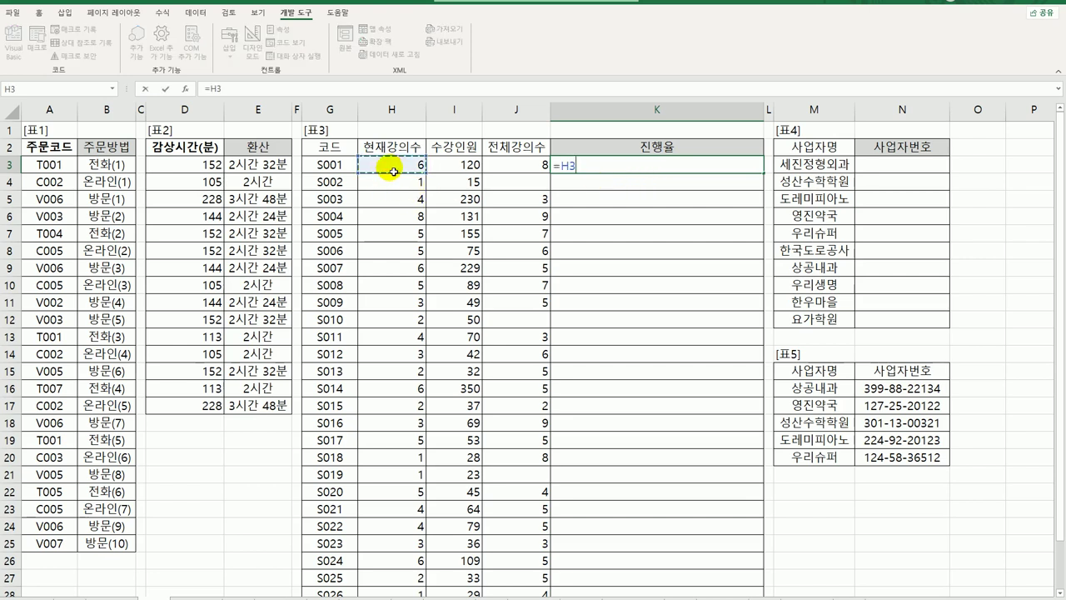
type("/")
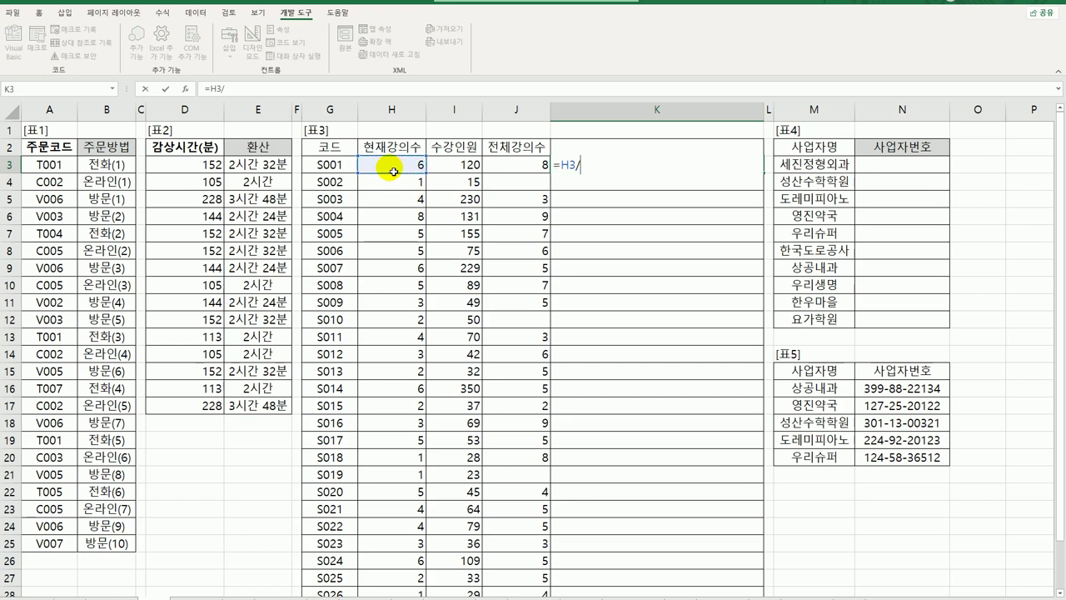
left_click(516, 169)
key("Return")
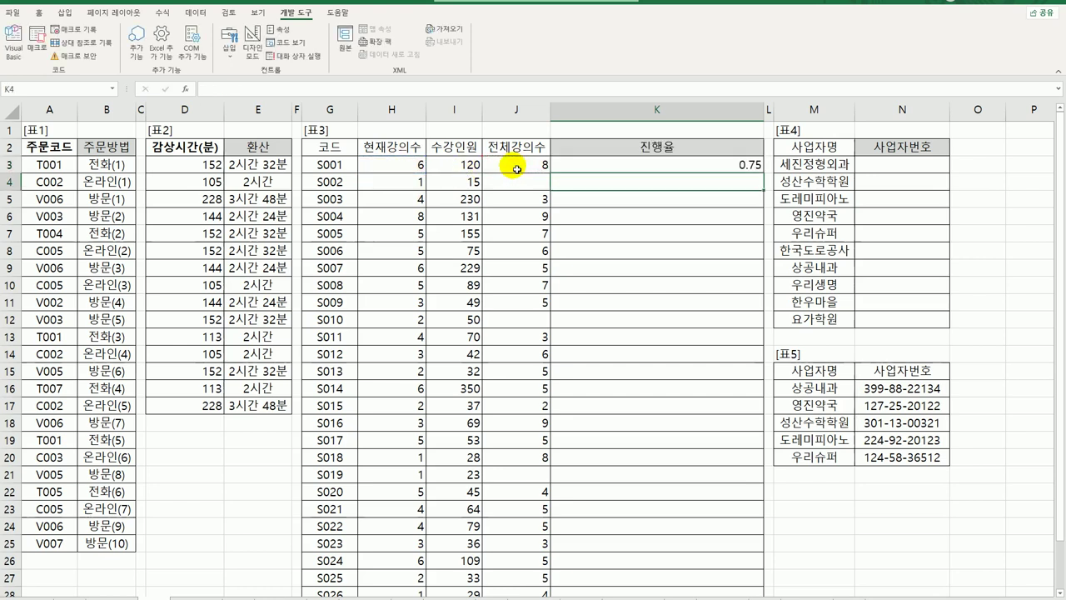
Step: Fill the K3 division formula down the 진행율 column and check cells K4 and K12
left_click(676, 163)
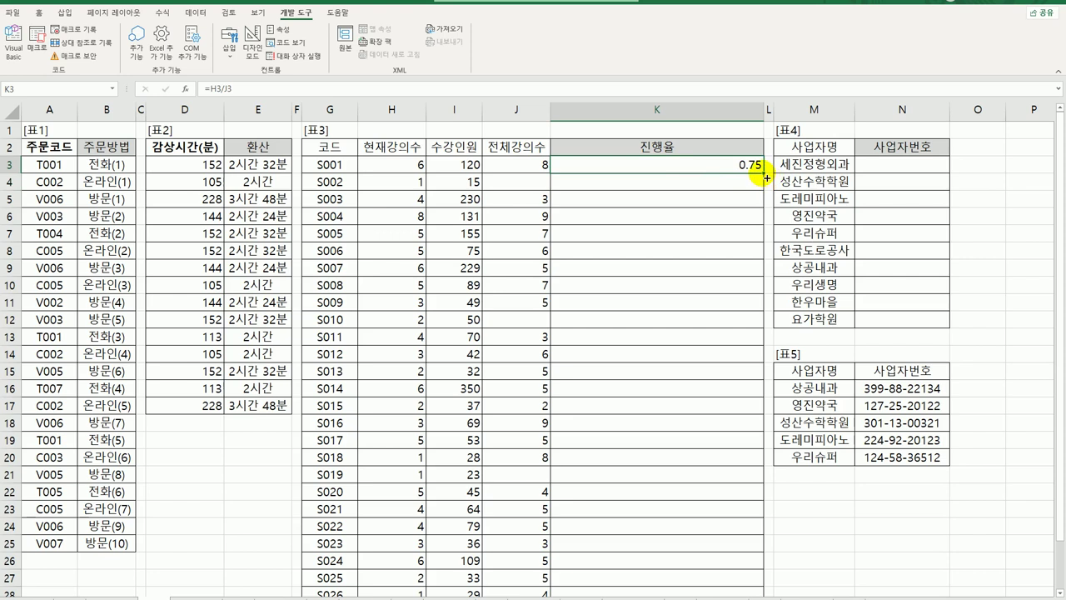
double_click(764, 173)
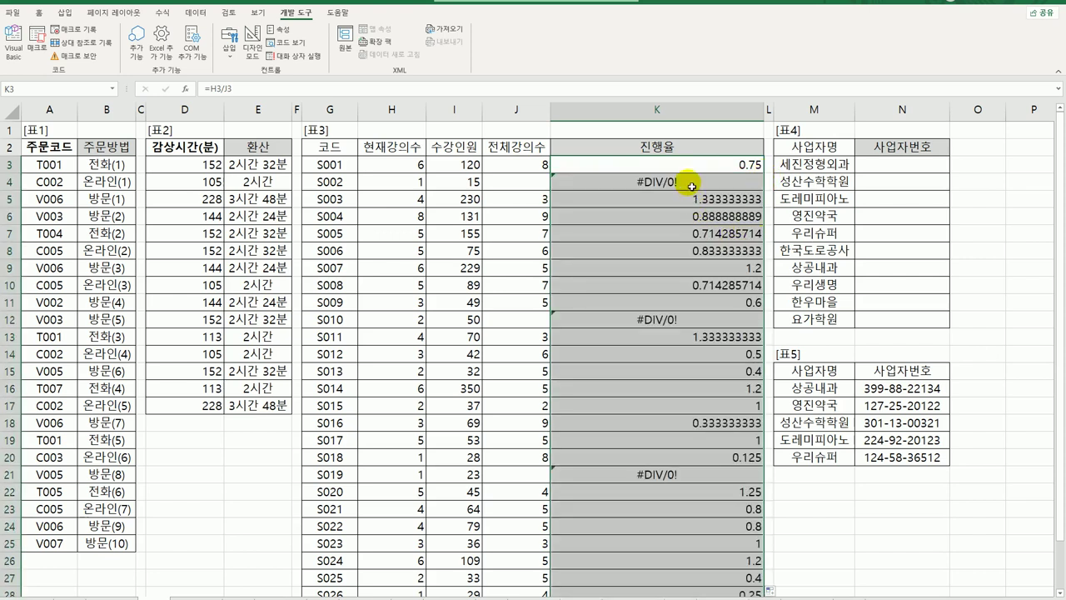
left_click(687, 182)
left_click(678, 318)
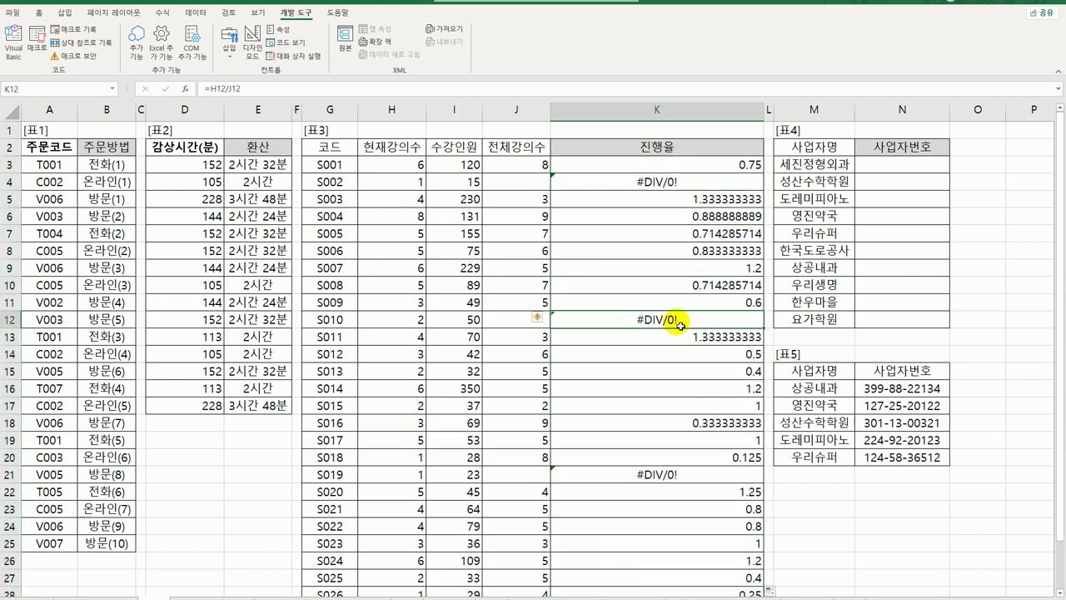
Step: Extend the division formula in K3 with a multiplication by 10, making it =H3/J3*10
left_click(716, 166)
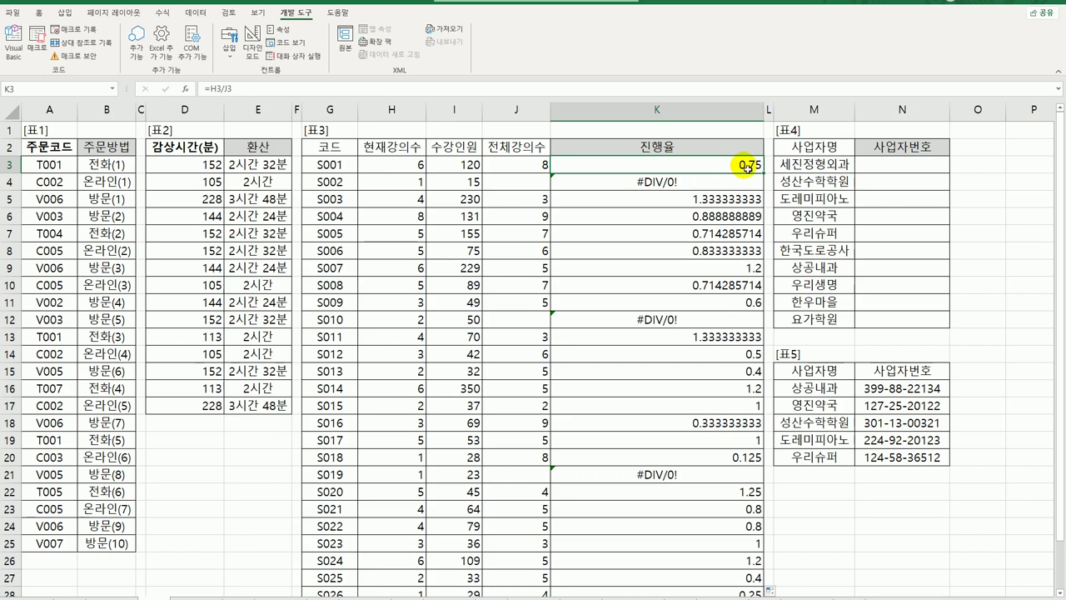
double_click(735, 166)
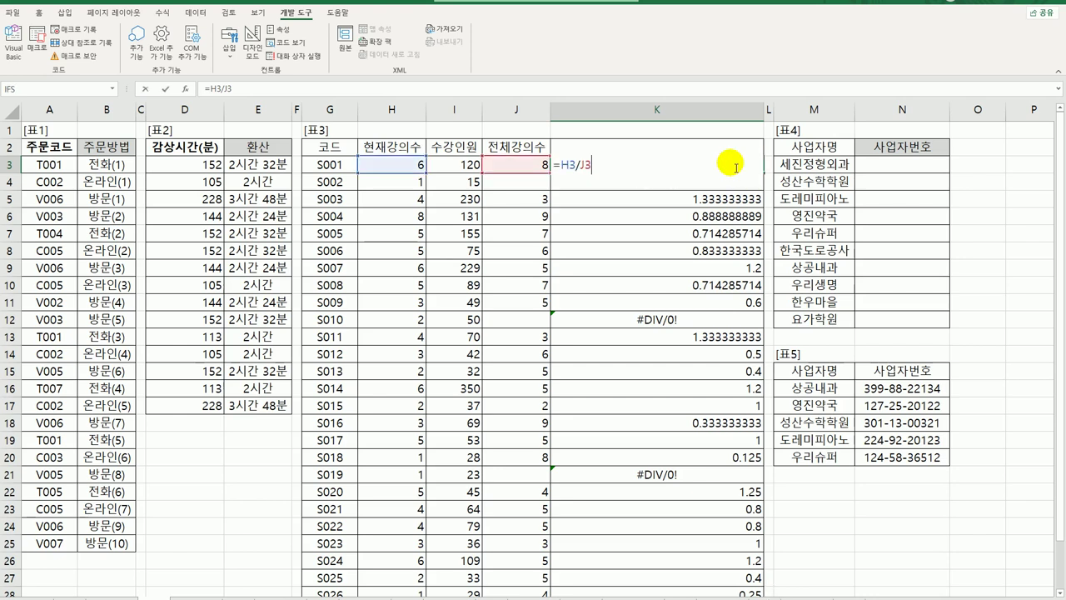
type("*10")
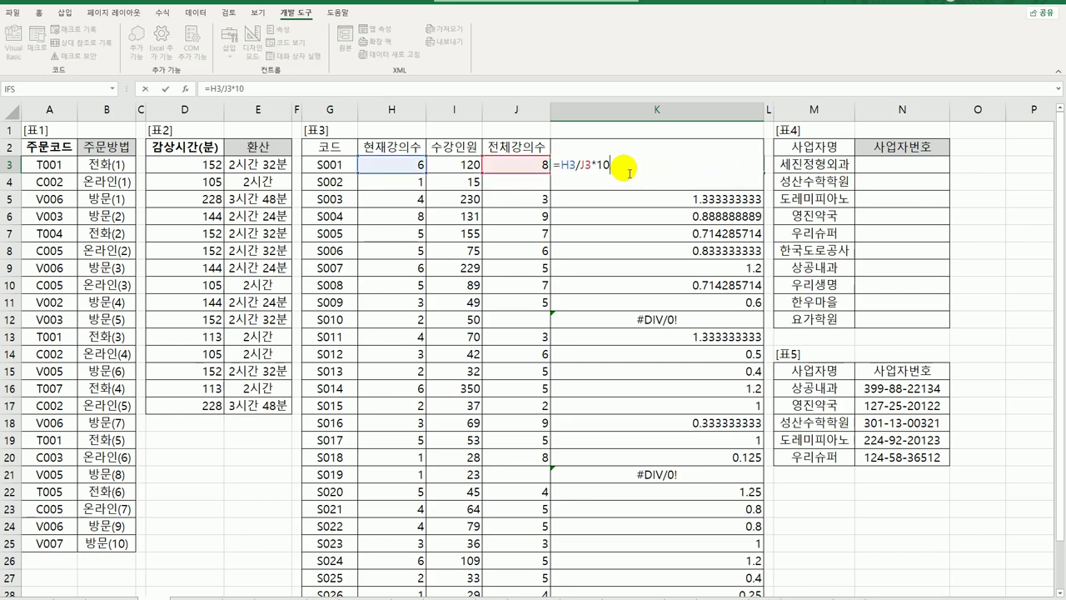
key("Return")
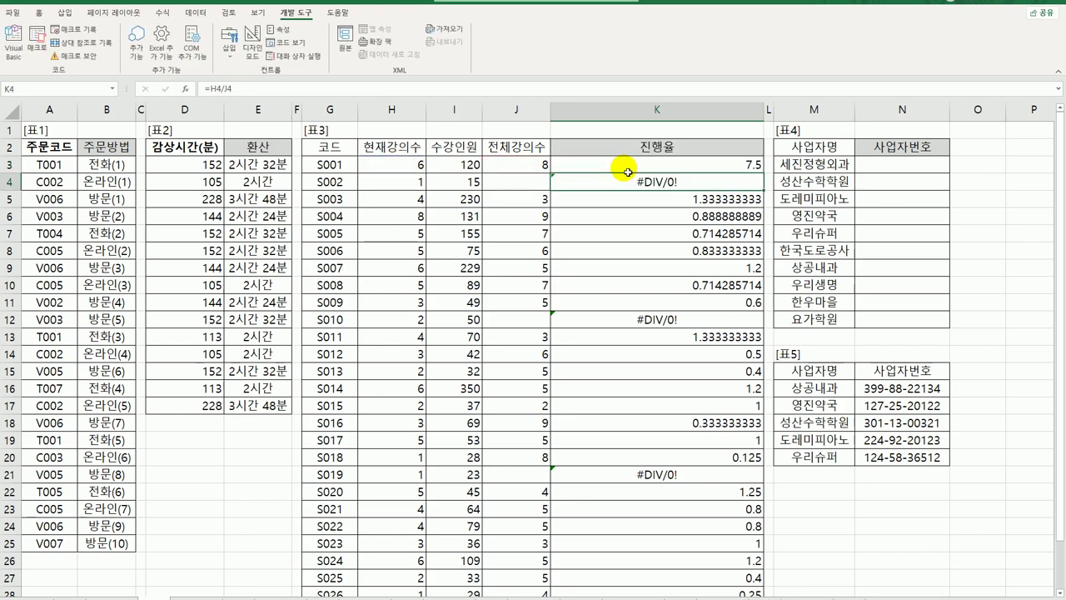
Step: Fill the =H3/J3*10 formula down the 진행율 column and check the results in K3 and K5
left_click(749, 169)
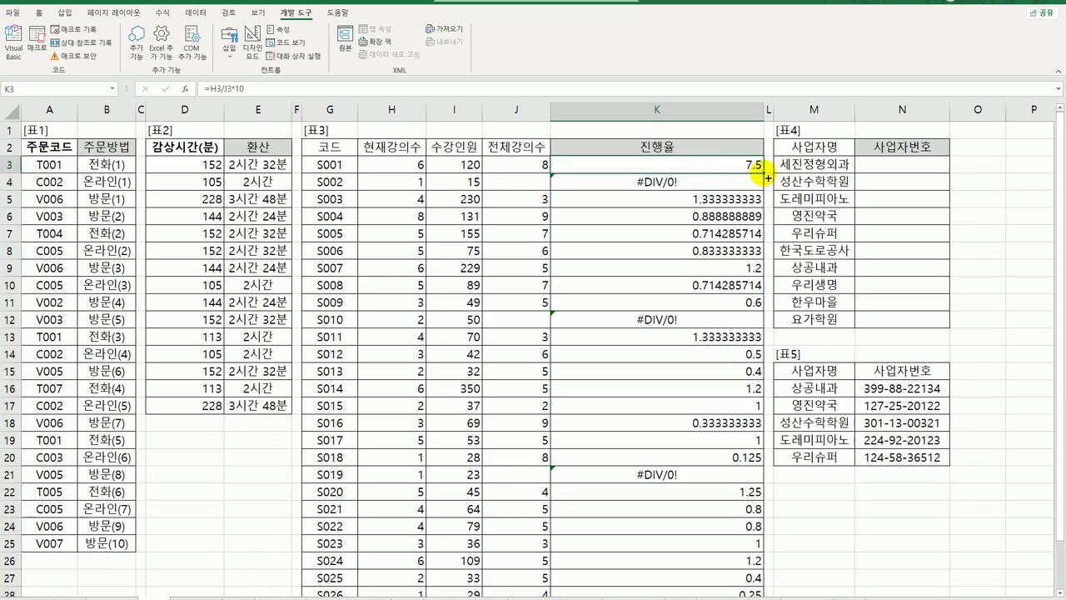
double_click(763, 173)
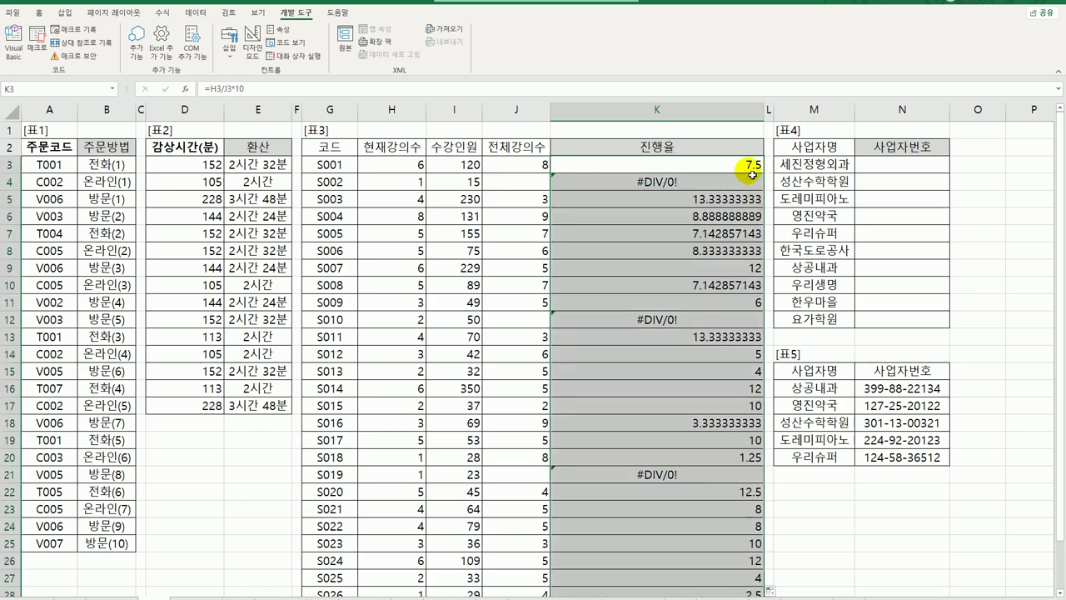
left_click(749, 170)
left_click(700, 199)
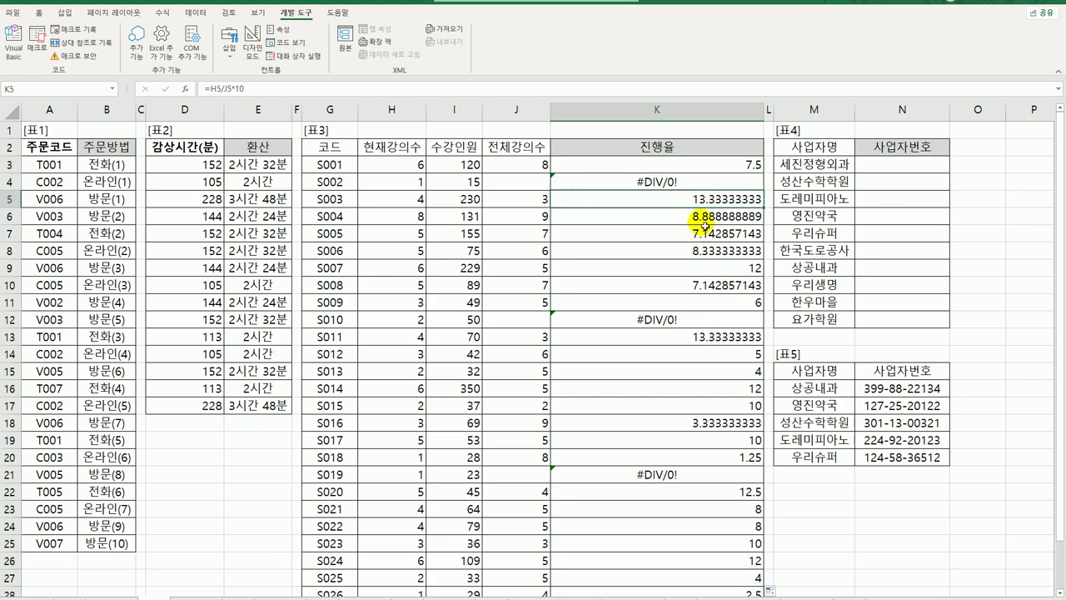
Step: Insert an opening REPT function before H3/J3*10 in the K3 formula
left_click(744, 168)
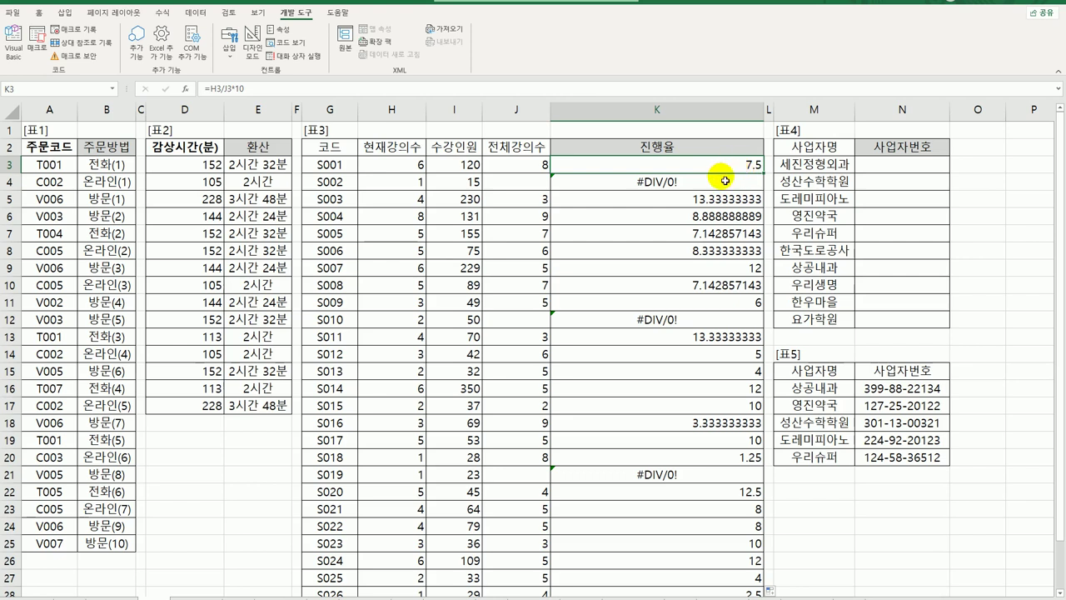
double_click(685, 172)
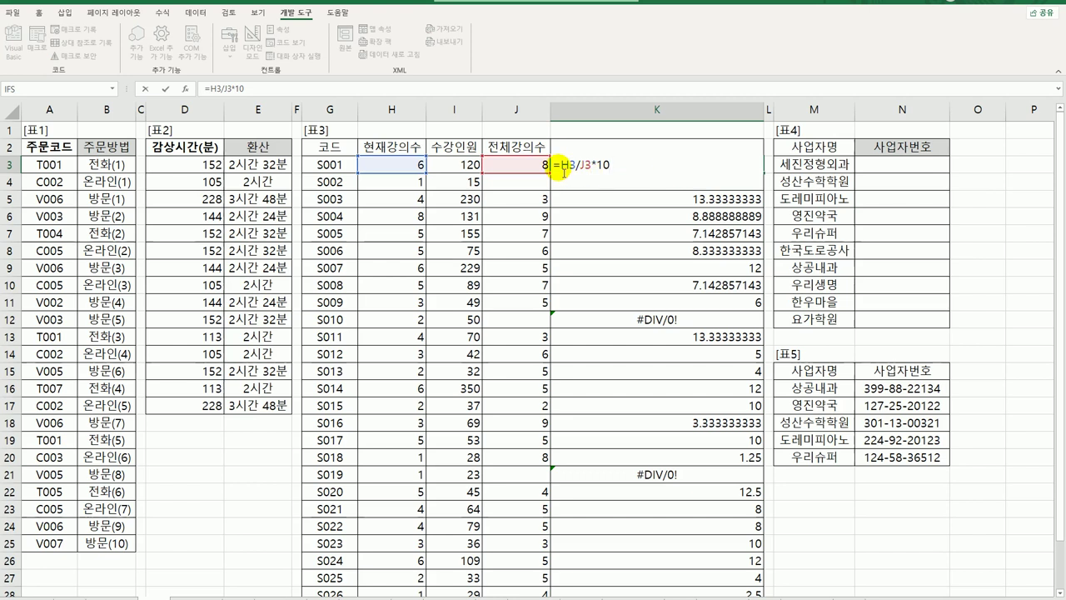
key("shift+Home")
key("Left")
key("Right")
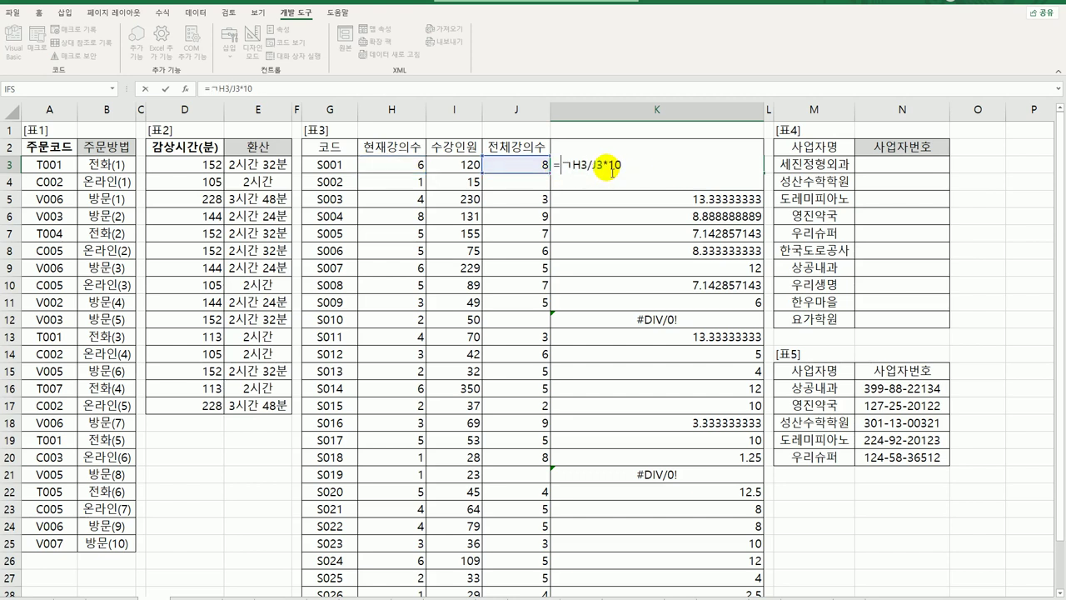
type("rept")
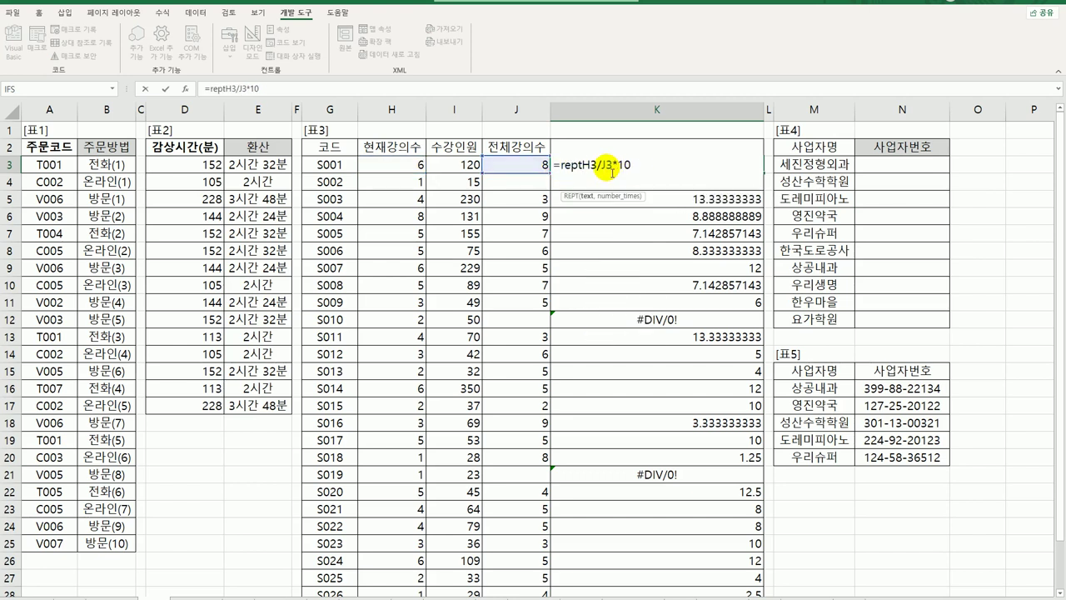
key("Tab")
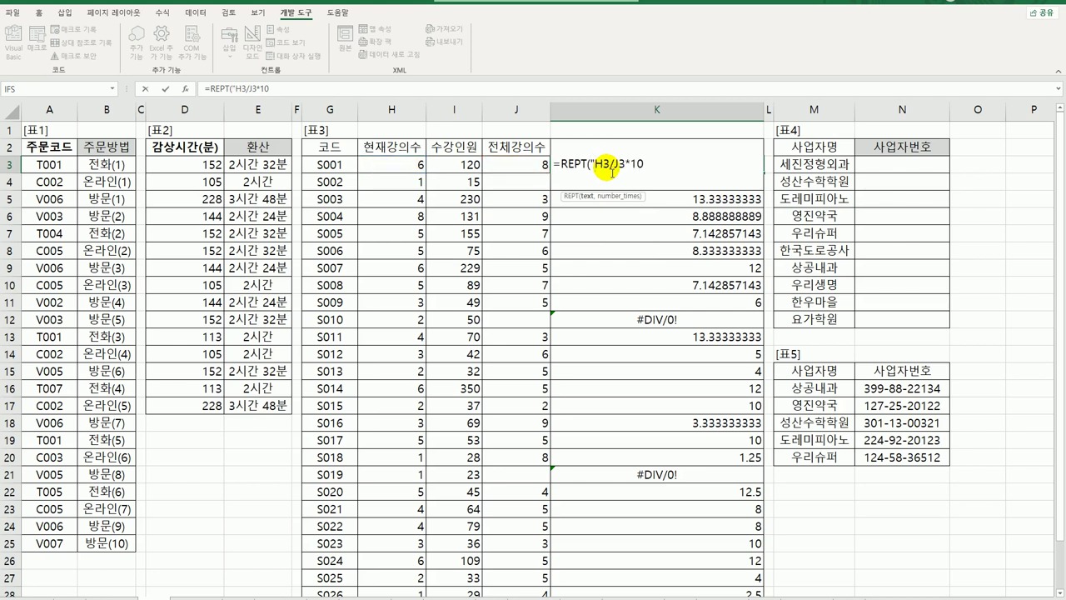
Step: Add the special character "■" as REPT's text argument in K3, keeping H3/J3*10 as the repeat count
type("\"a")
key("BackSpace")
type("ㅁ")
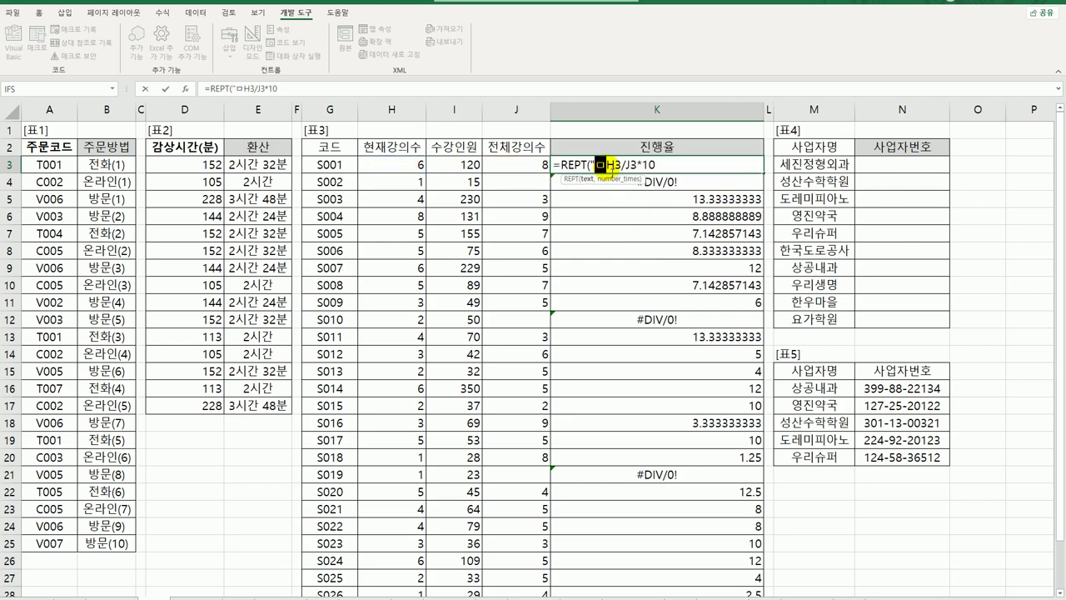
key("Hangul_Hanja")
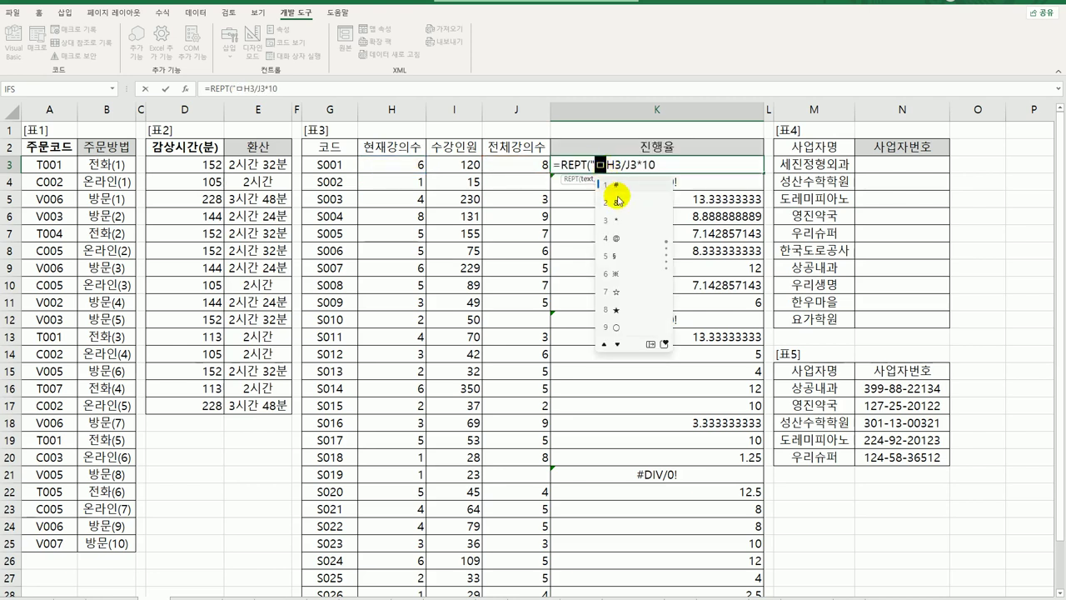
left_click(651, 343)
left_click(672, 274)
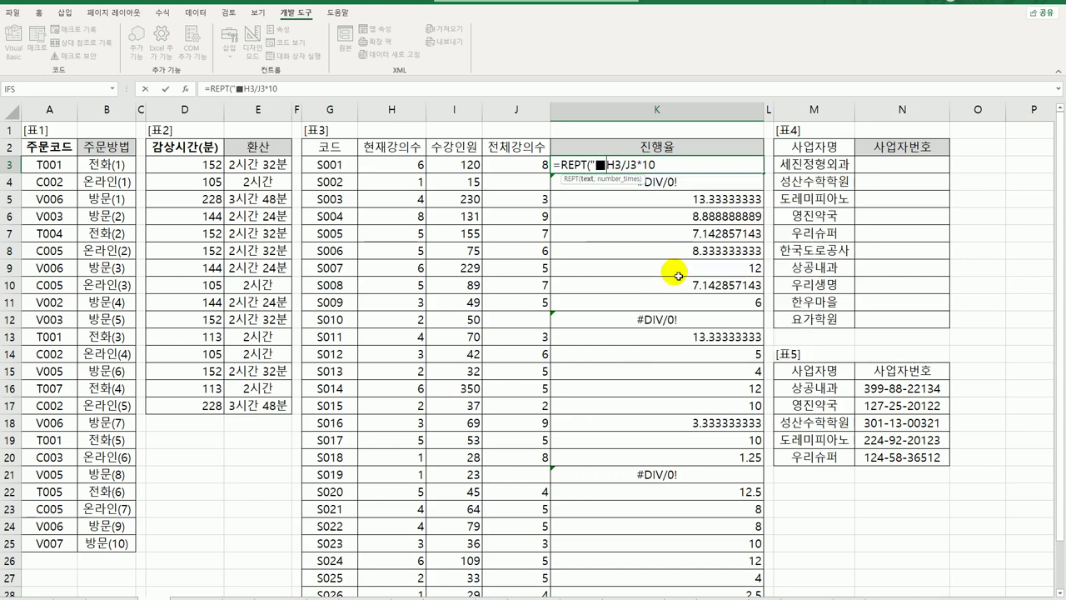
type("\",")
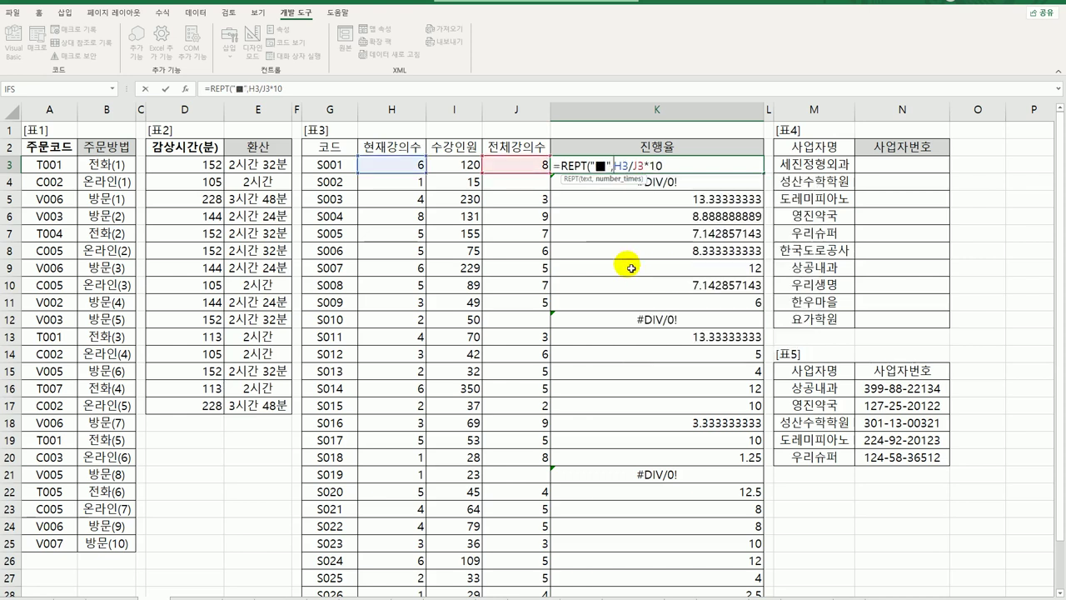
Step: Close the REPT formula in K3 and fill it down the 진행율 column
type(")")
key("Return")
left_click(682, 170)
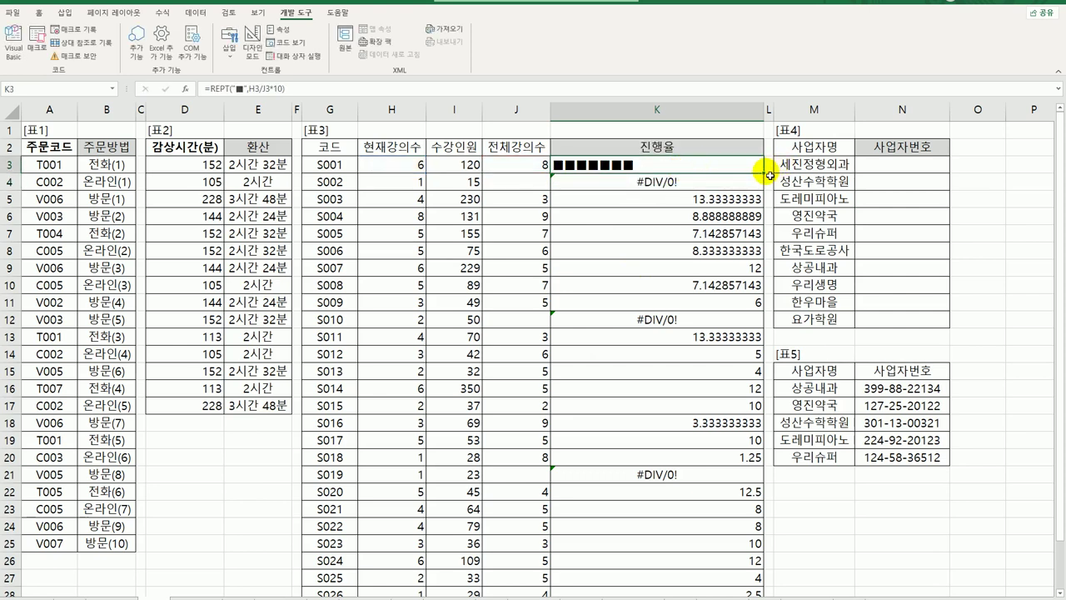
double_click(763, 172)
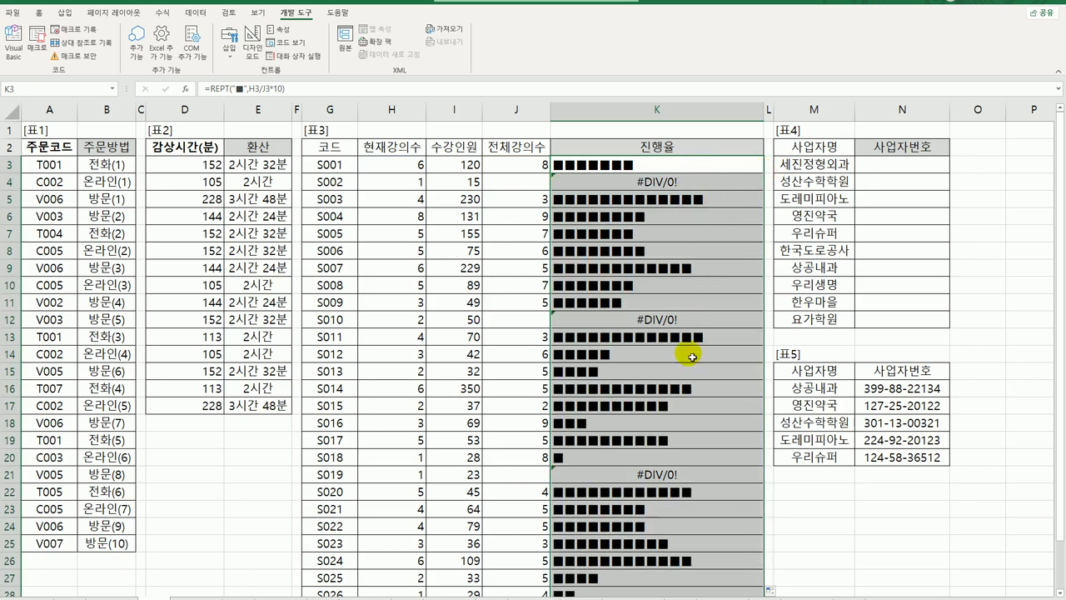
Step: Review the filled REPT results in the 진행율 column, ending on cell K3
key("shift+Up")
key("shift+Up")
key("shift+Up")
key("shift+Up")
key("shift+Up")
key("shift+Up")
key("shift+Up")
key("shift+Up")
left_click(655, 172)
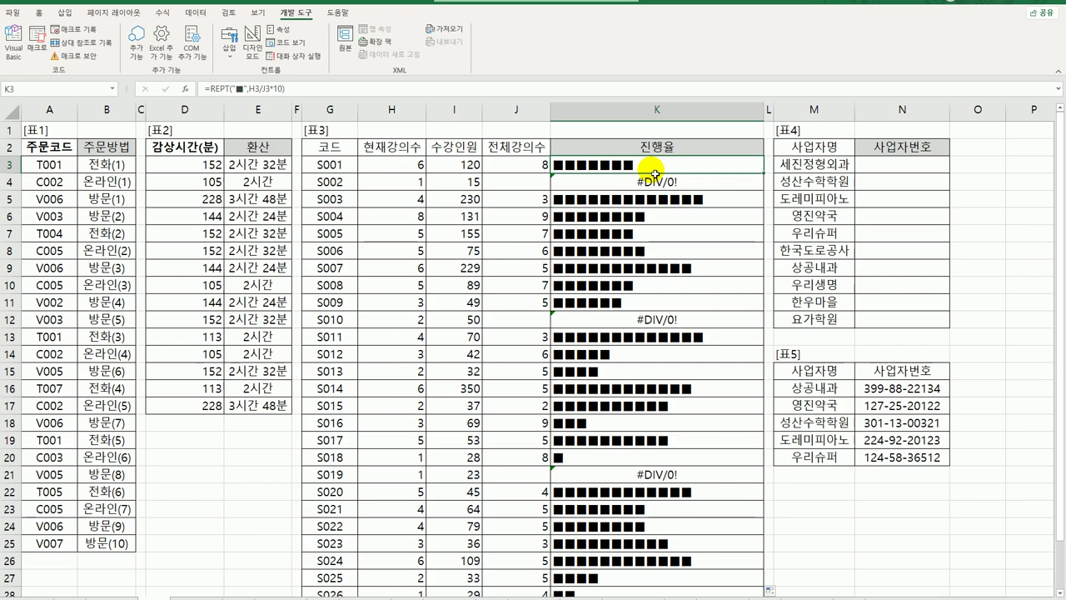
Step: Append &TEXT(H3/J3,"0.0%") to the REPT formula in K3 and fill it down the 진행율 column
double_click(652, 170)
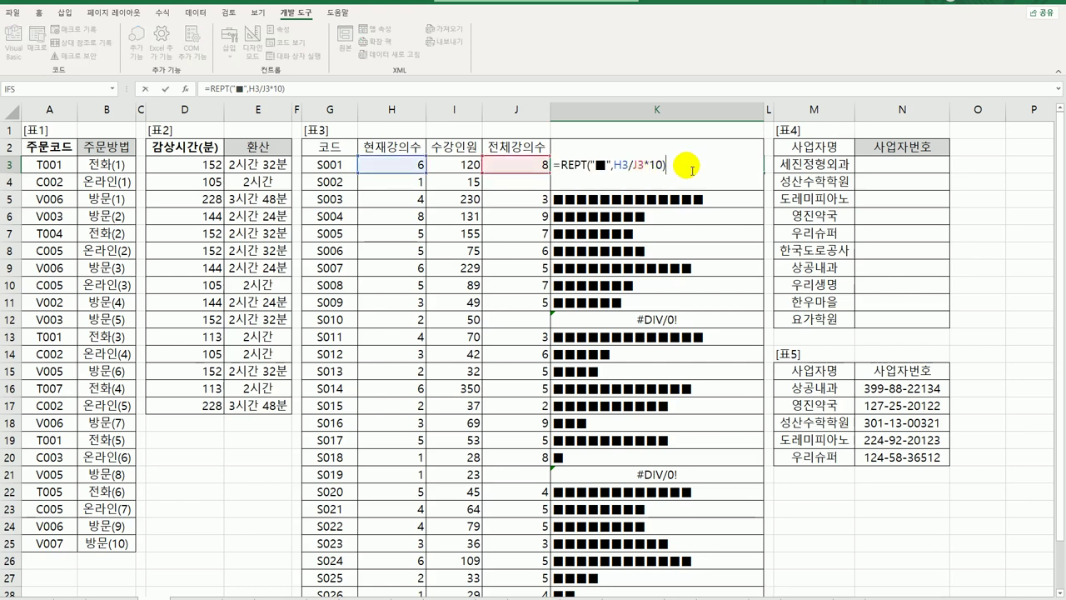
type("&text(")
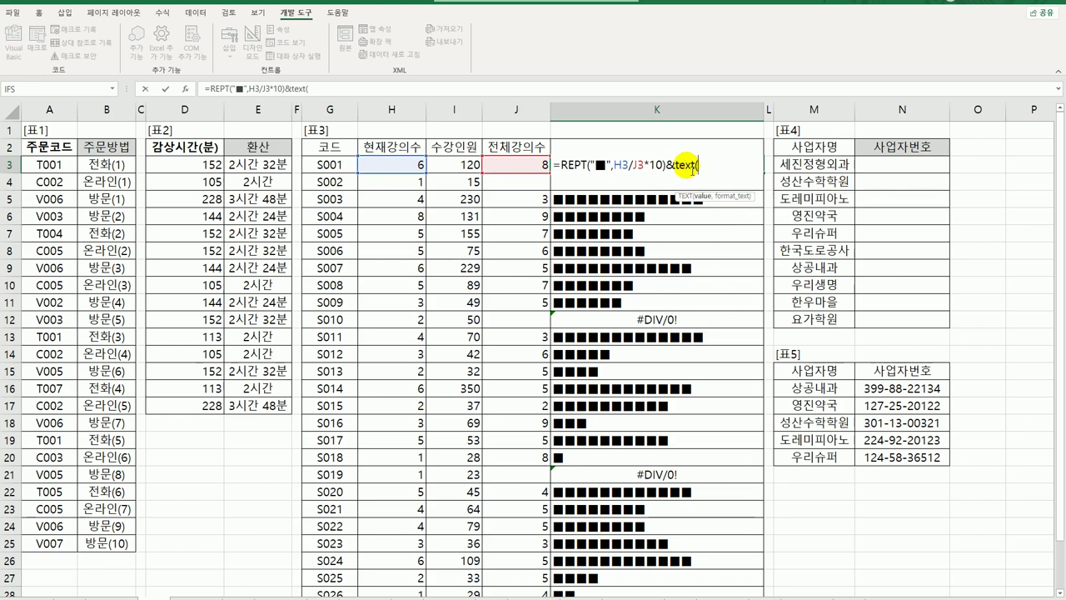
left_click(386, 167)
type("/")
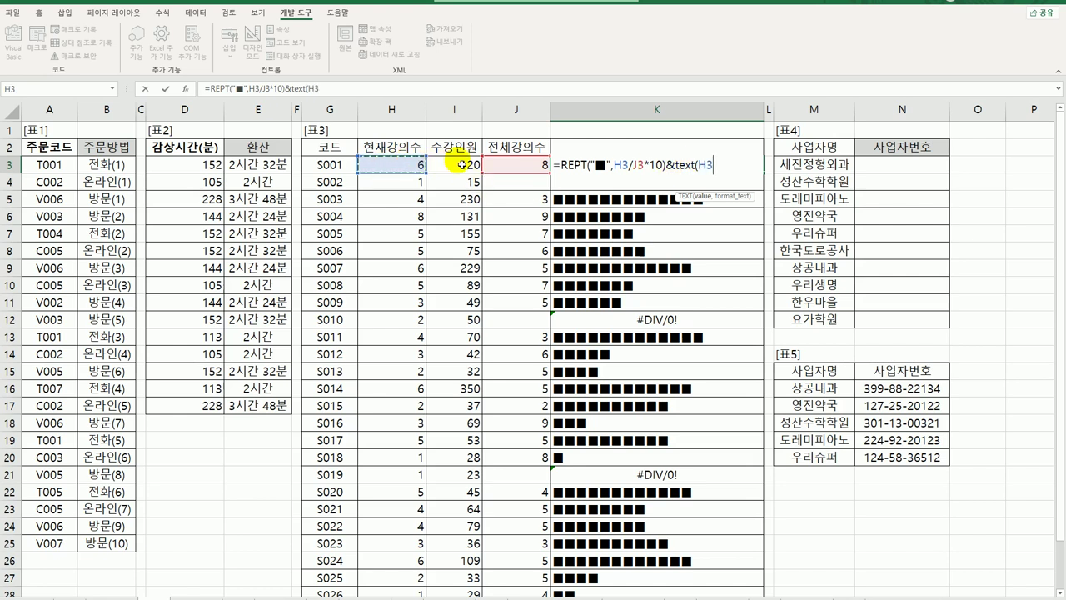
left_click(527, 165)
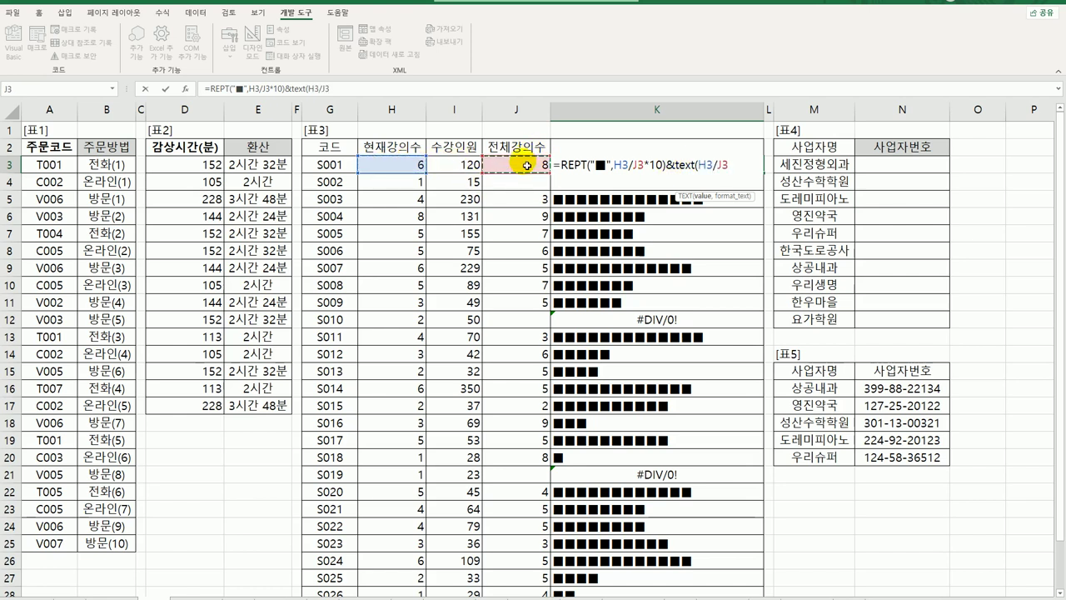
type(",")
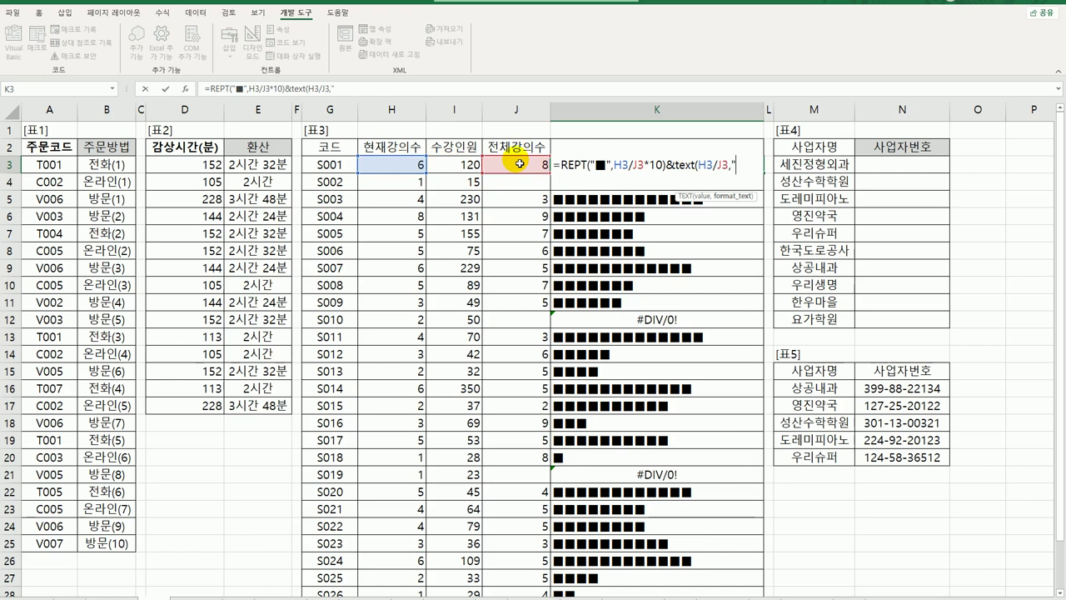
type("\"0.0%\")")
key("ctrl+Return")
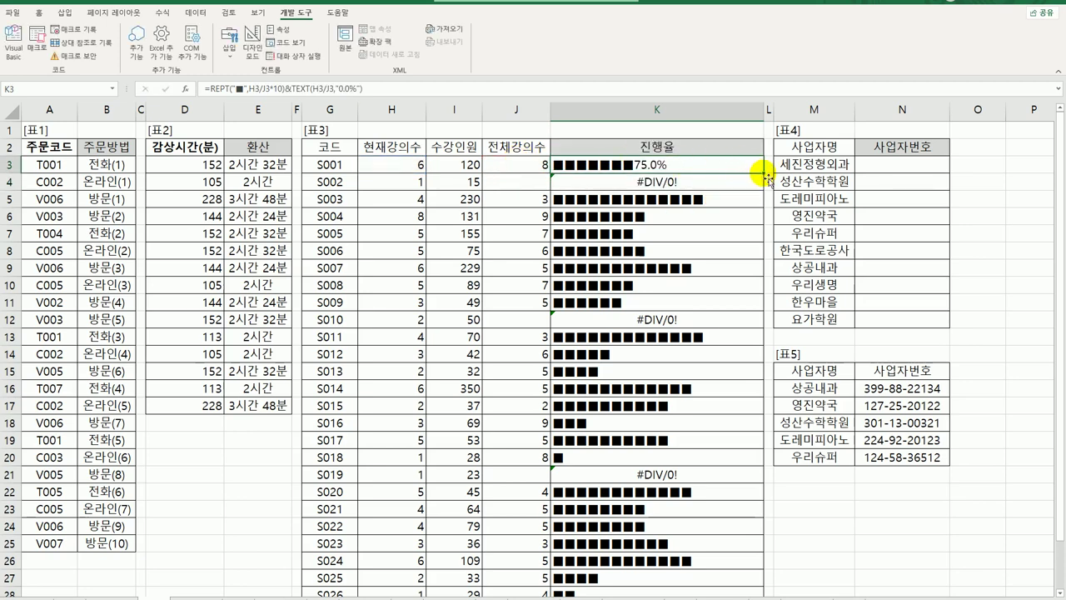
double_click(764, 174)
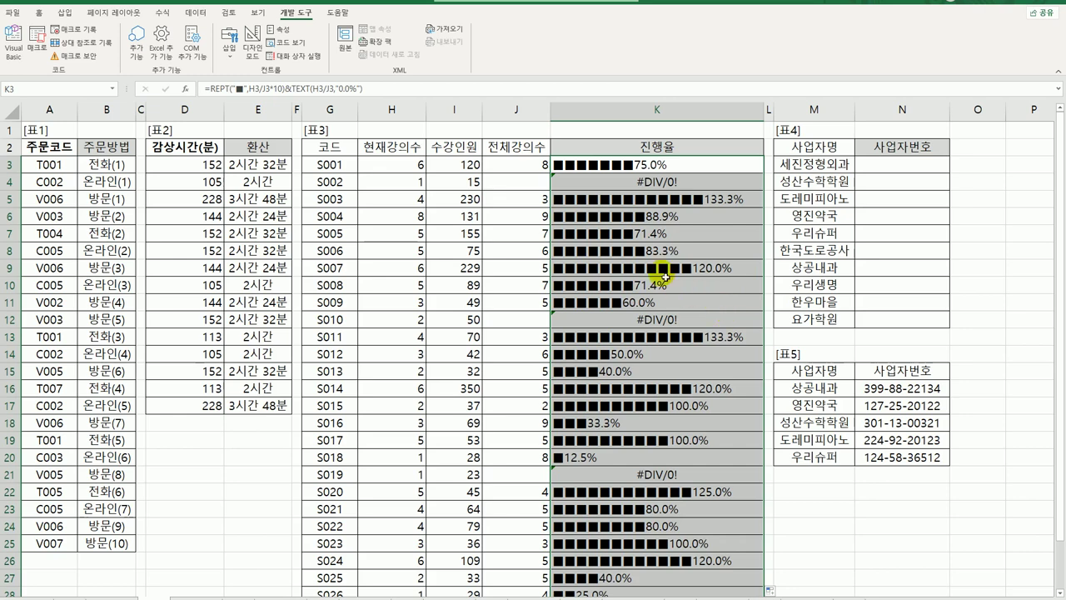
Step: Wrap the K3 formula in IFERROR with "신생강의" as the value returned on error
double_click(568, 165)
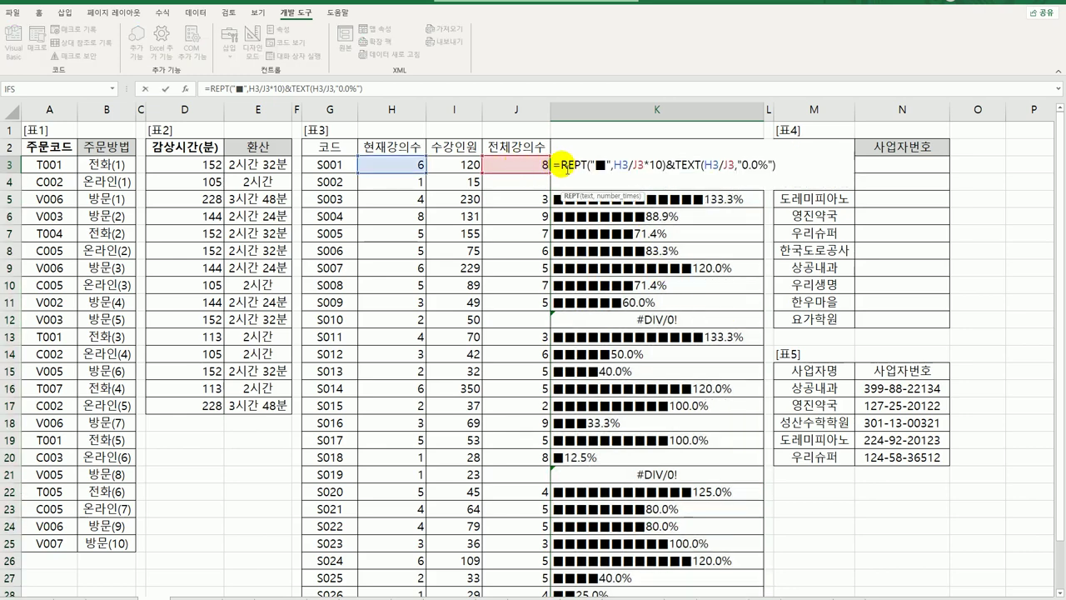
key("Left")
key("alt+Down")
type("IFE")
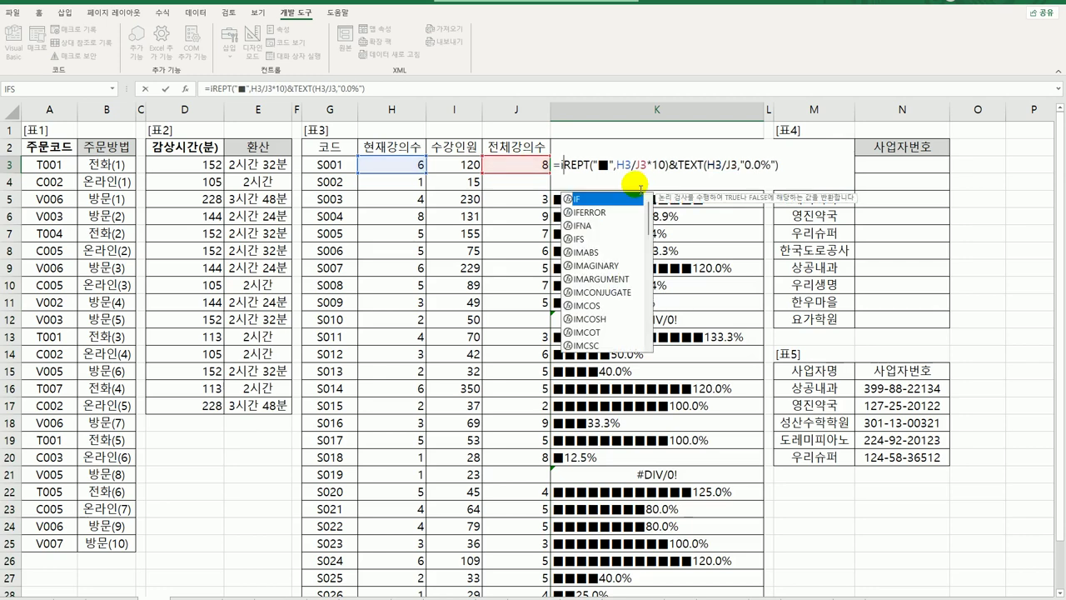
key("Tab")
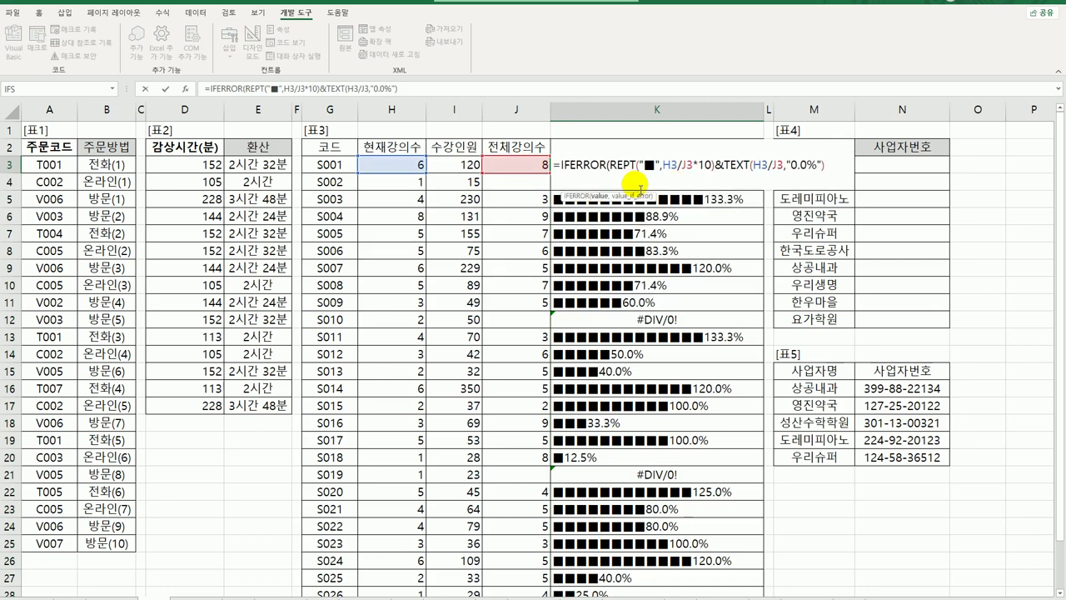
type(",")
type("\"tl")
key("BackSpace")
key("BackSpace")
type("신생강의")
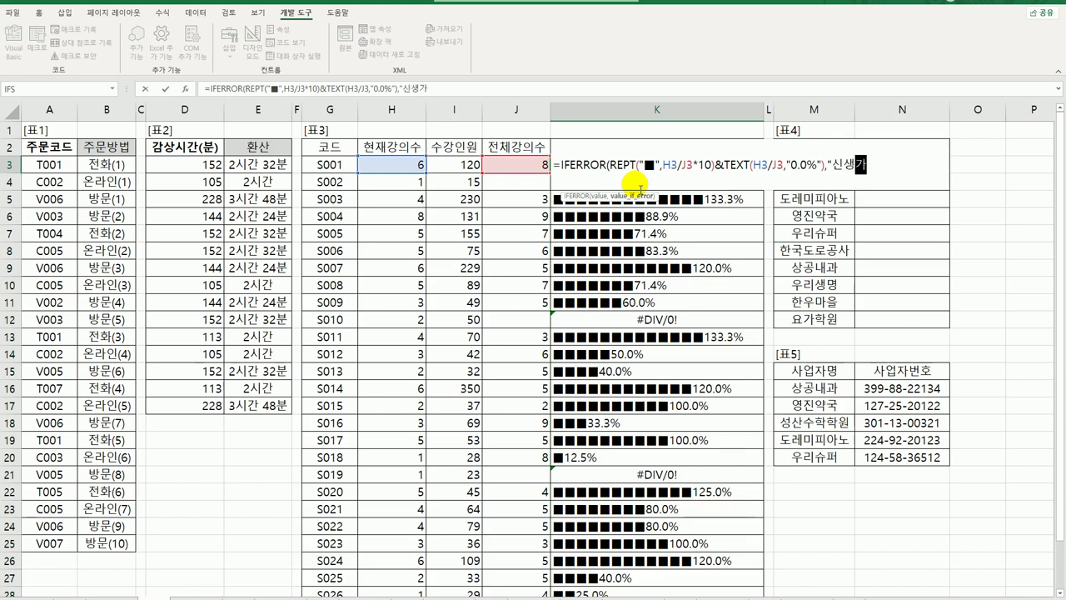
type("\")")
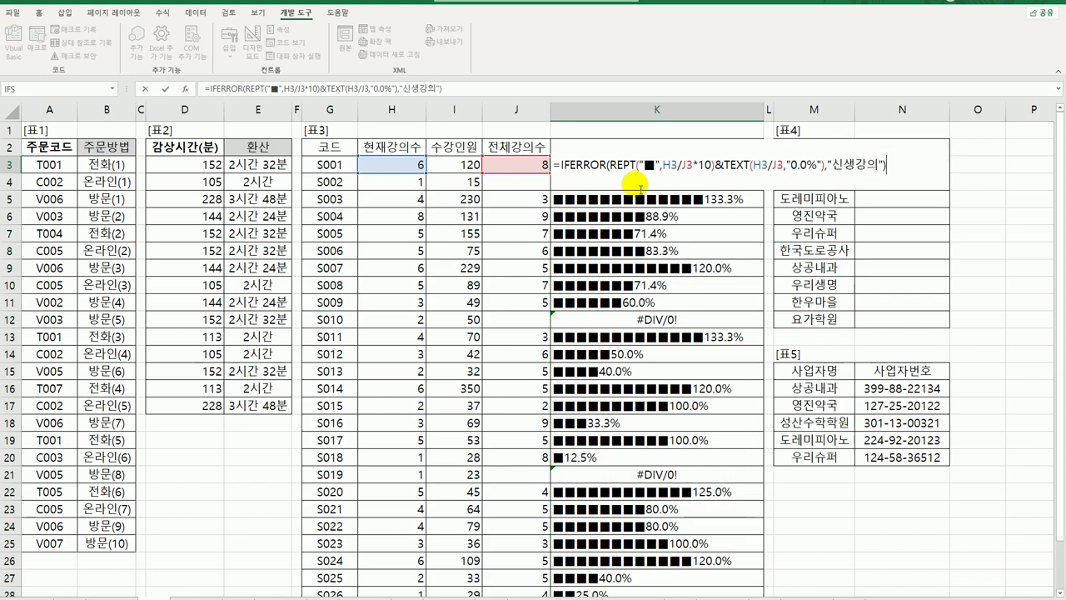
key("Return")
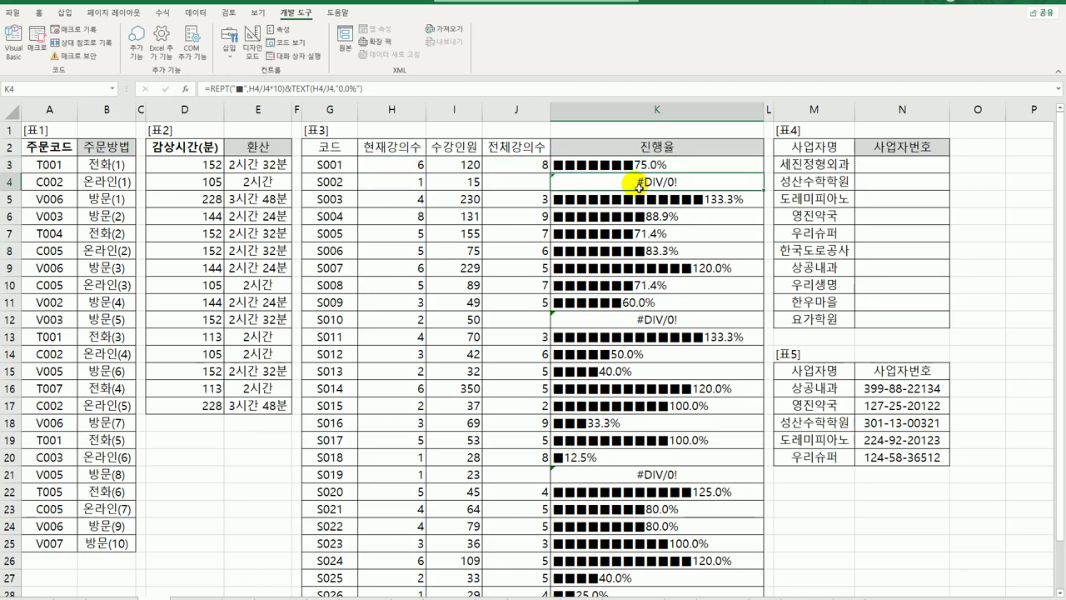
Step: Fill the IFERROR formula from K3 down the 진행율 column and check cell K21
left_click(708, 172)
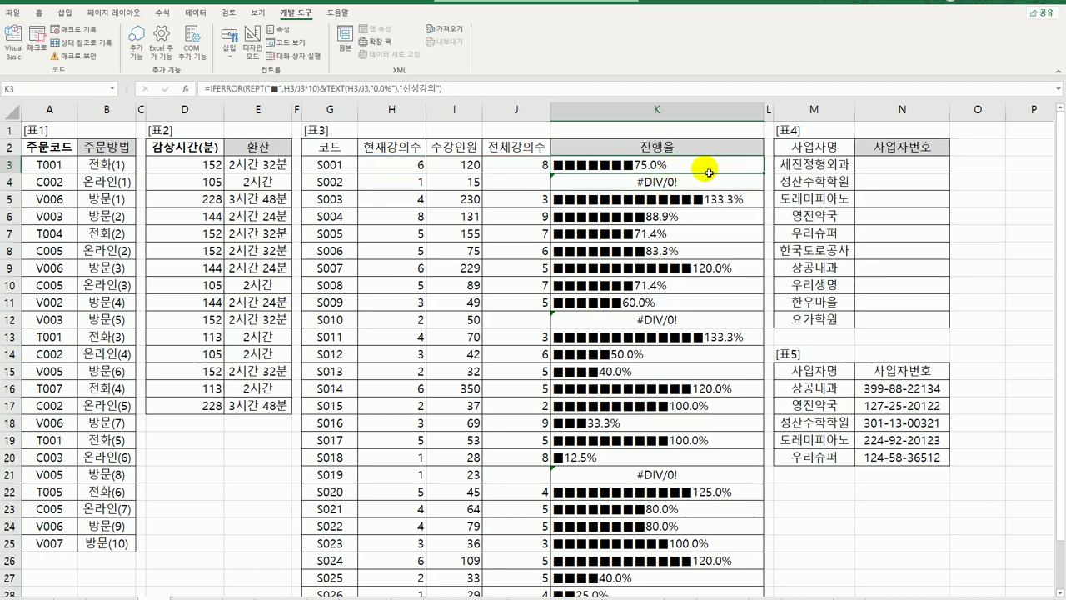
double_click(762, 173)
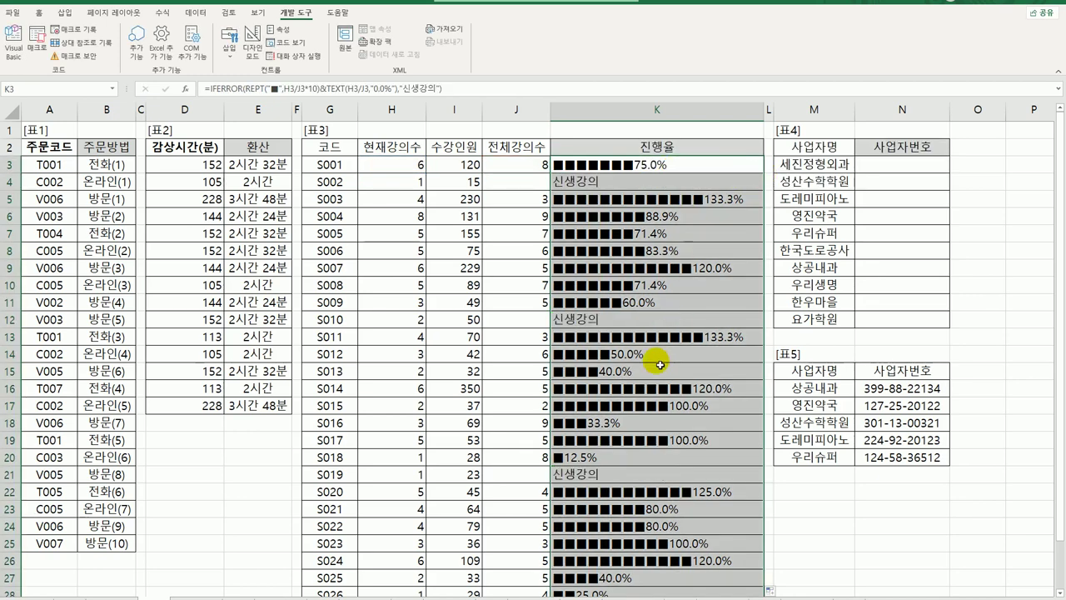
left_click(616, 477)
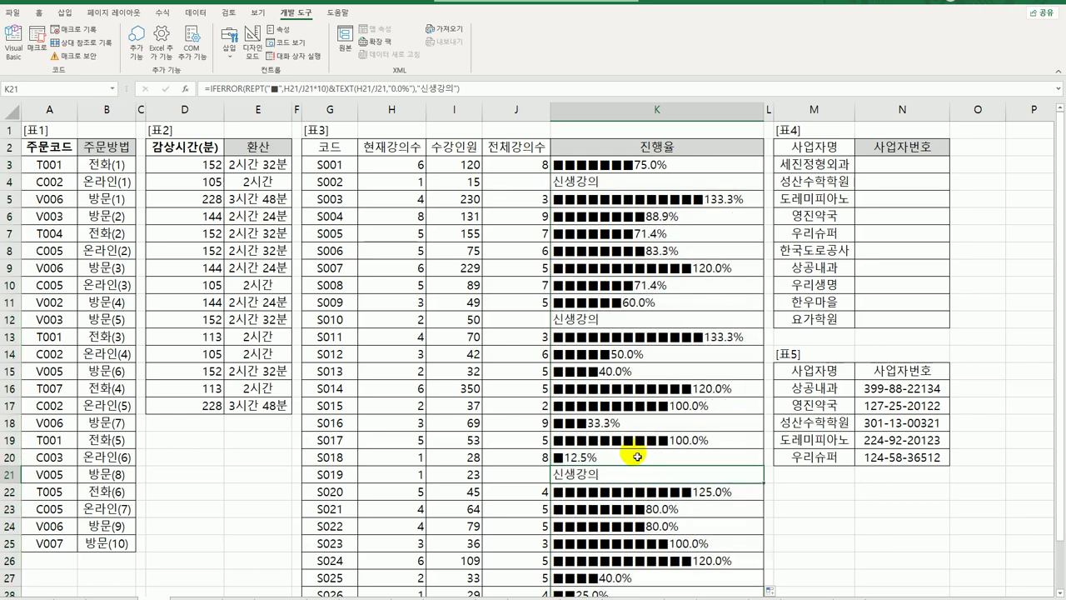
Step: Start a VLOOKUP formula in N3 of 표4 with M3 as the lookup value
left_click(908, 168)
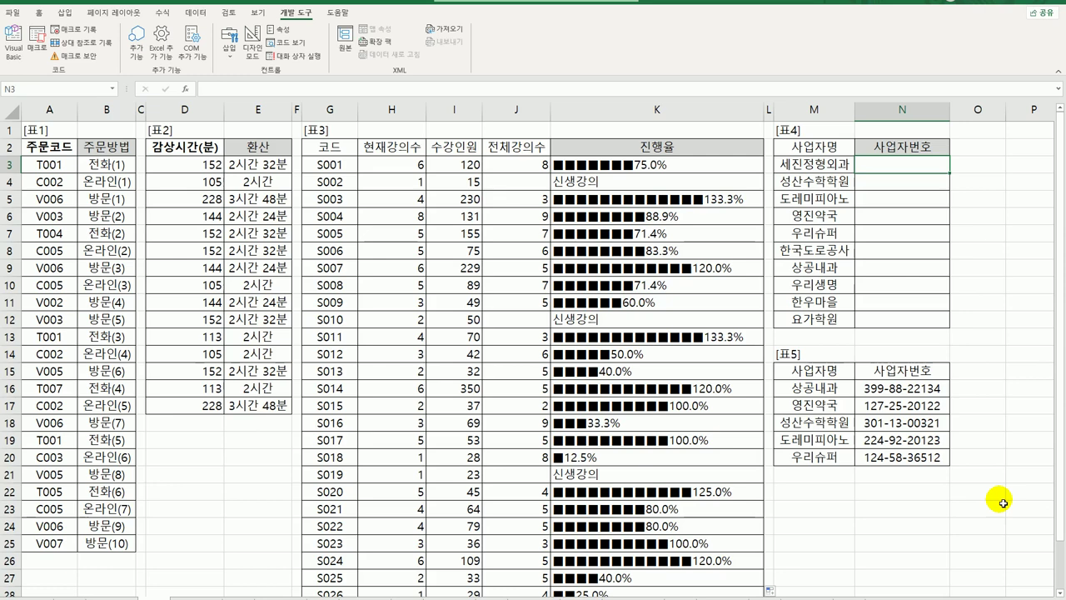
type("=")
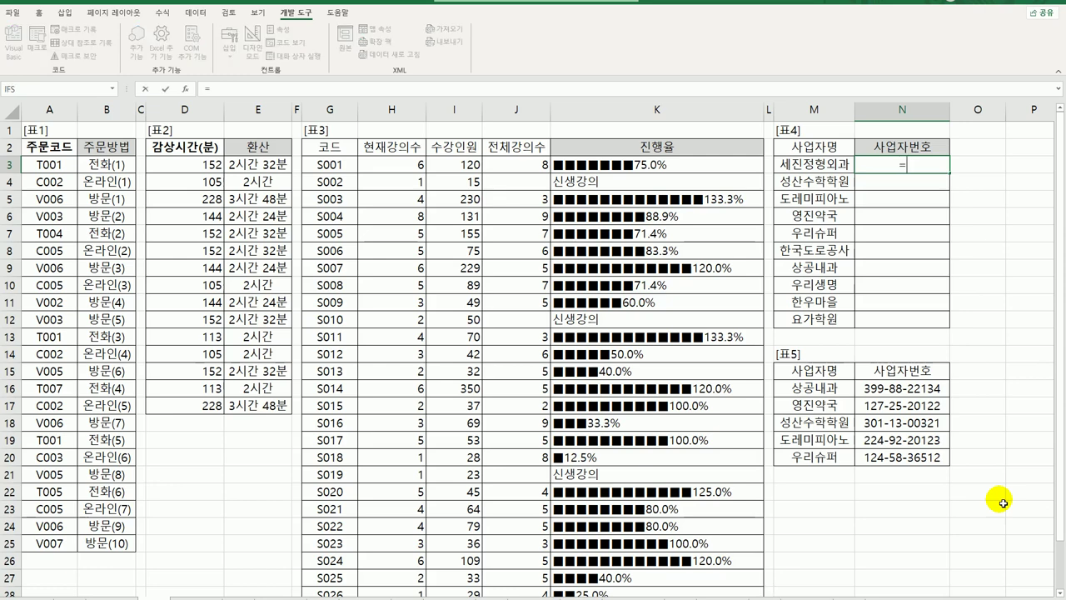
type("vl")
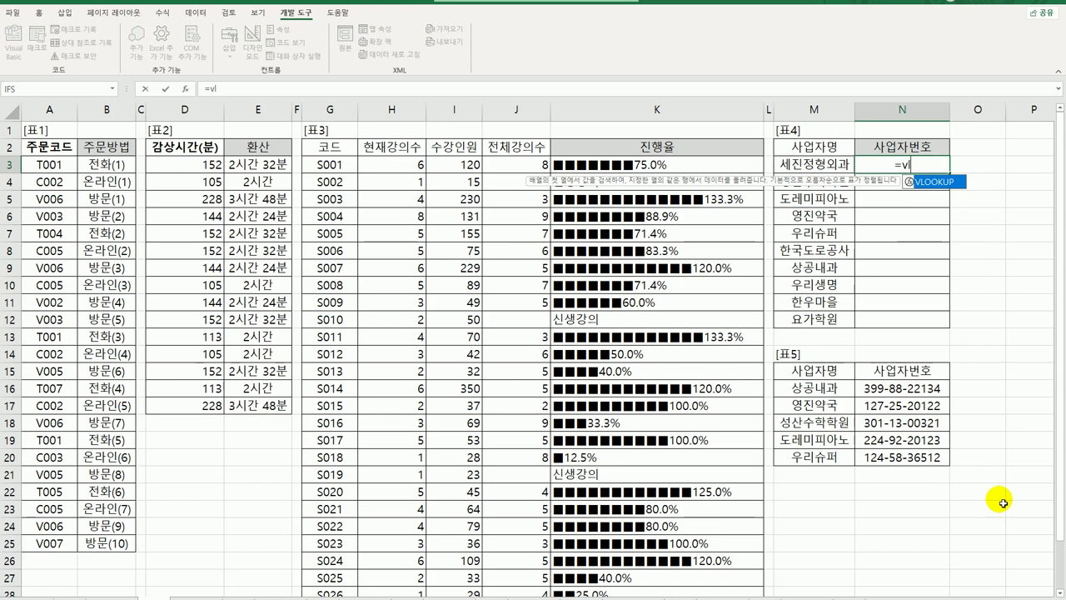
key("Tab")
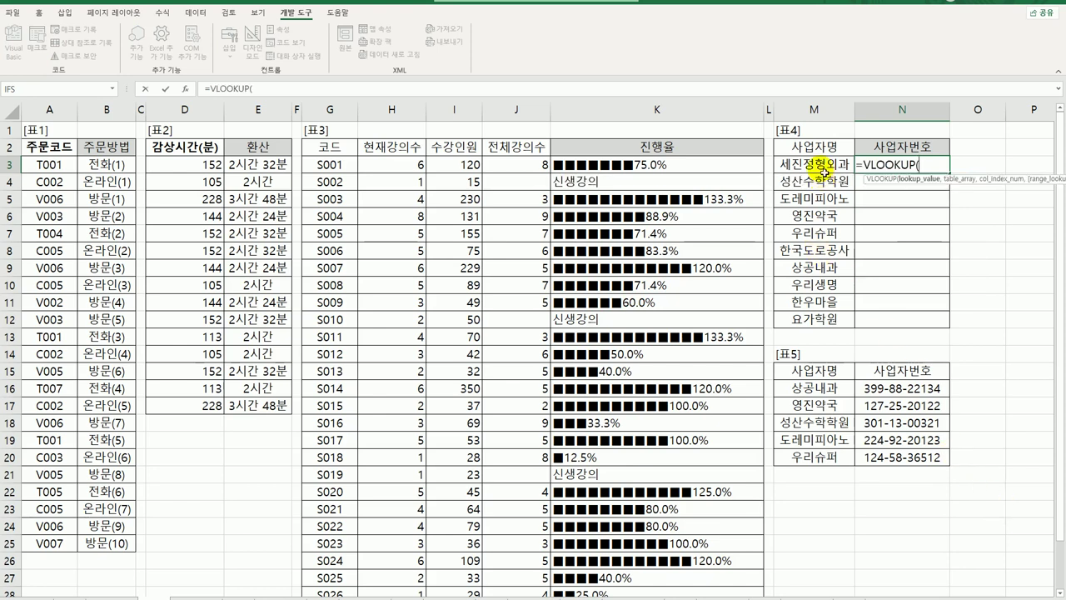
left_click(822, 167)
type(",")
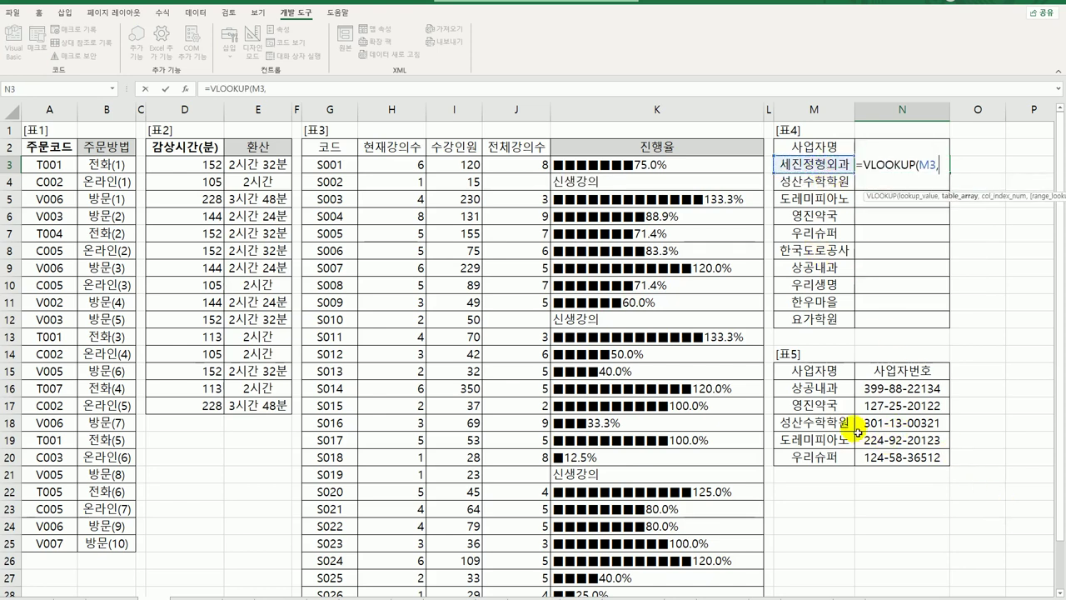
Step: Complete the N3 VLOOKUP with absolute range $M$16:$N$20, column 2 and FALSE for exact match, and fill it down to N12
left_click_drag(834, 388, 875, 457)
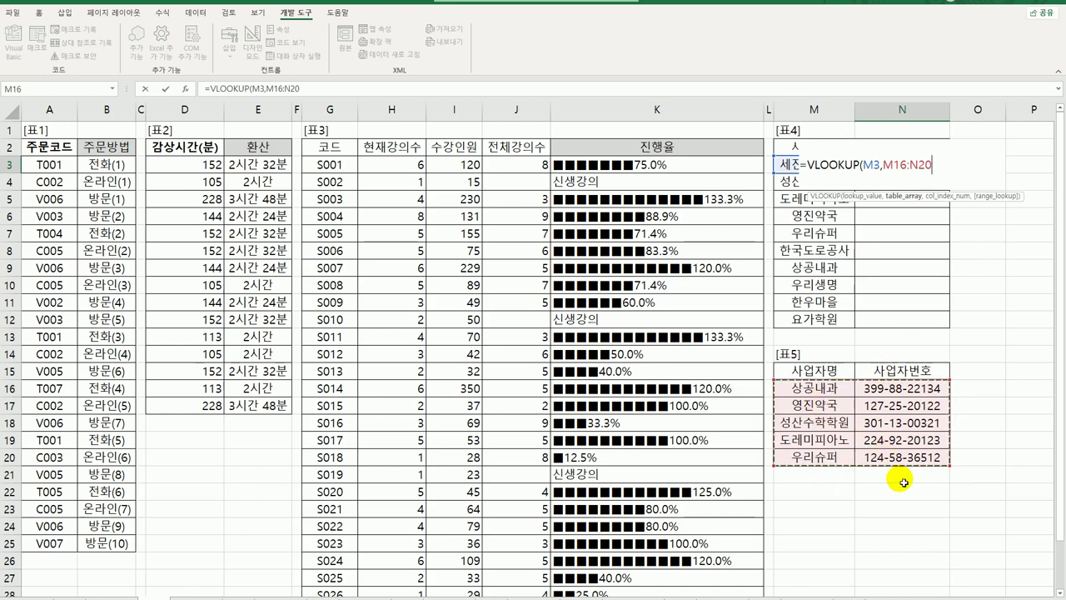
key("F4")
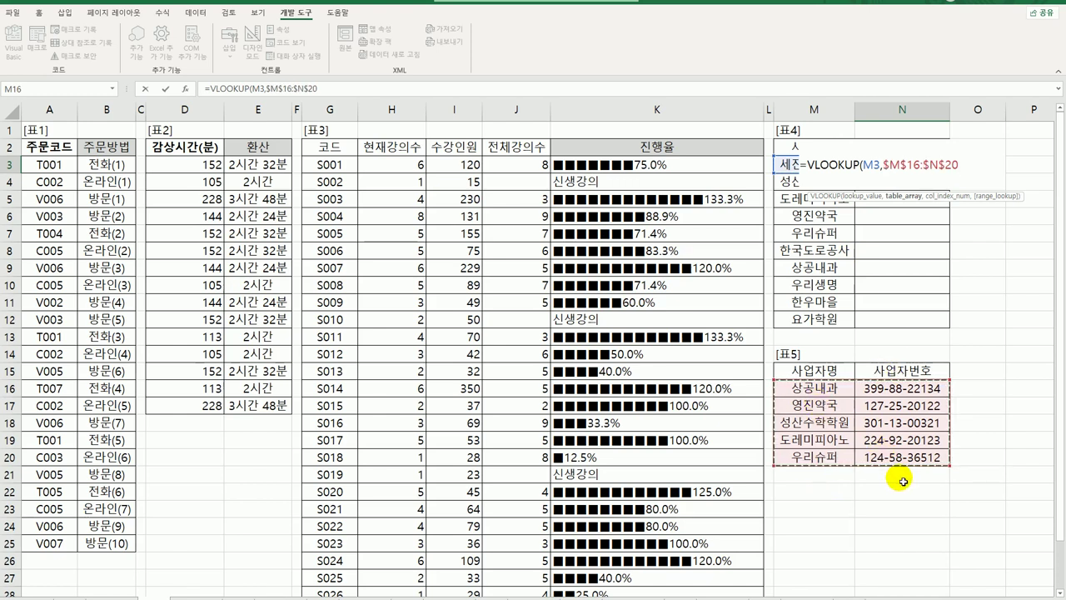
type(",2")
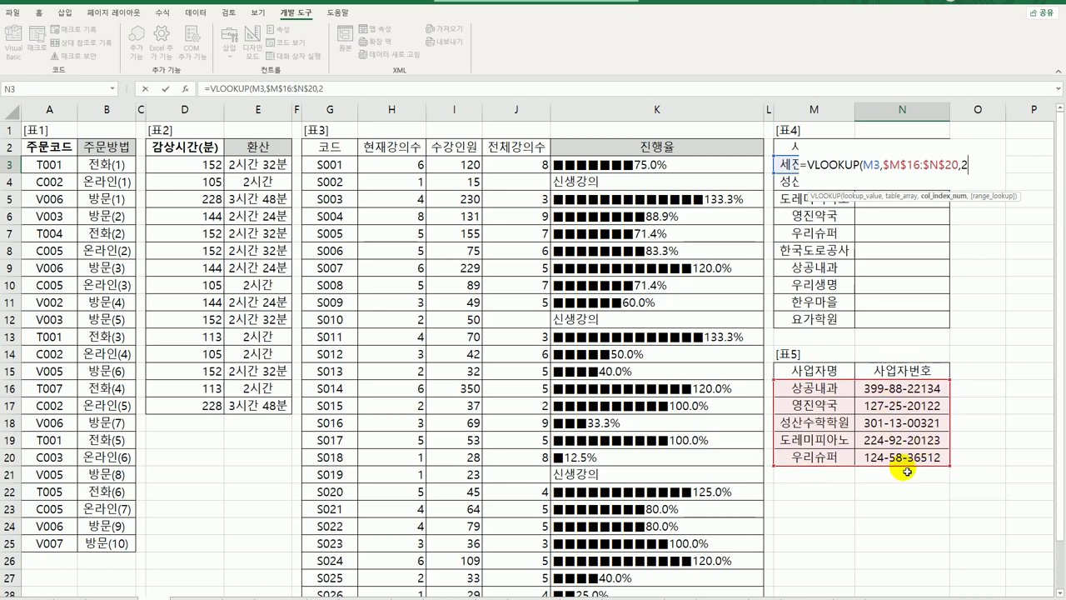
type(",")
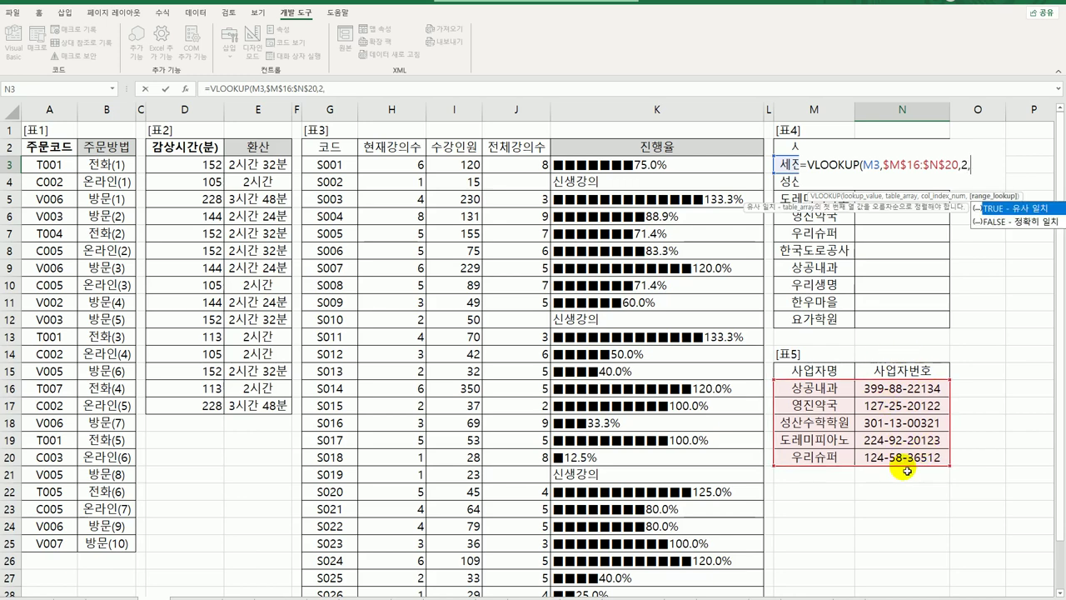
double_click(996, 221)
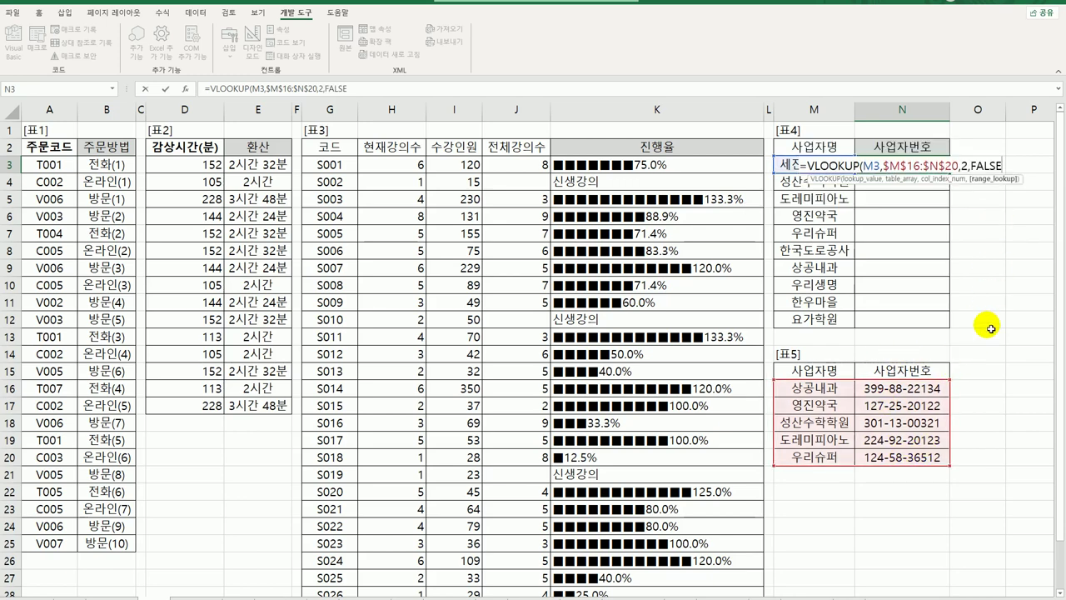
type(")")
key("Return")
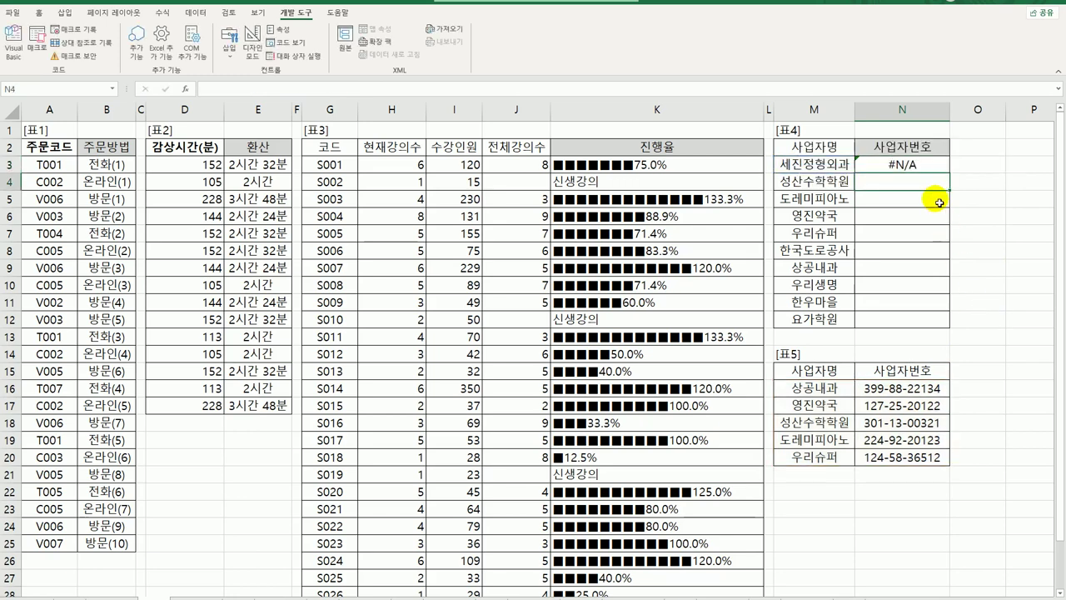
left_click(931, 165)
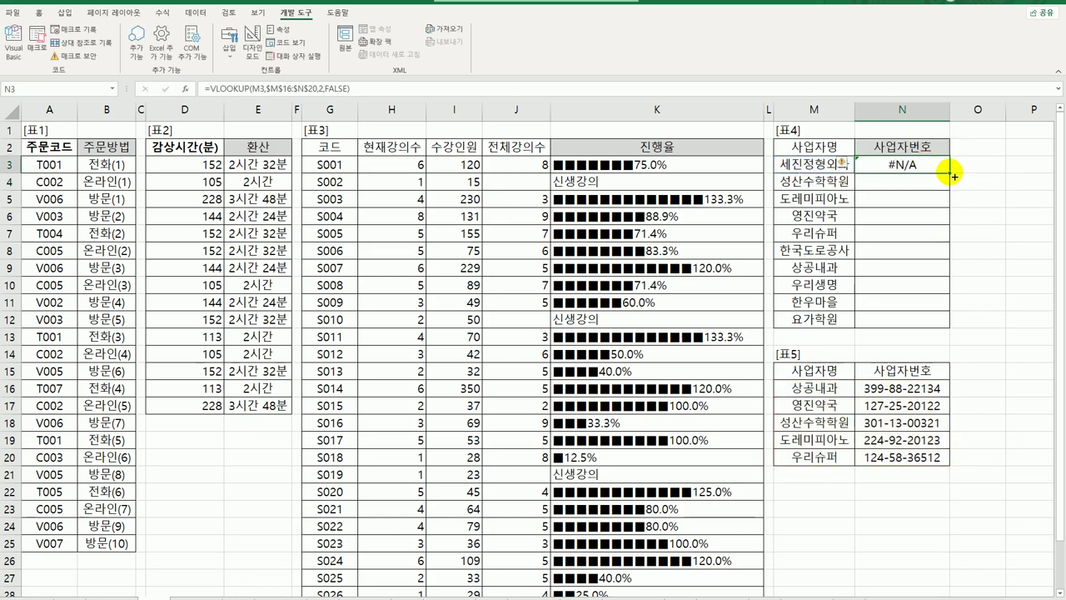
left_click_drag(948, 173, 949, 327)
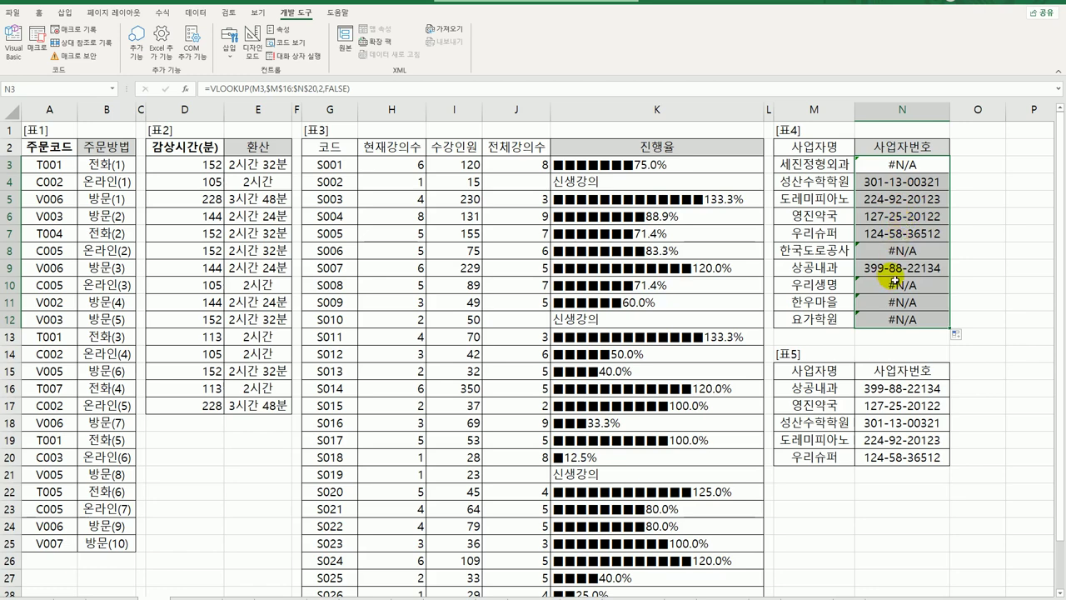
Step: Wrap the VLOOKUP in N3 in a REPLACE function with start position 5 and 2 characters, opening the replacement text
left_click(889, 166)
double_click(889, 167)
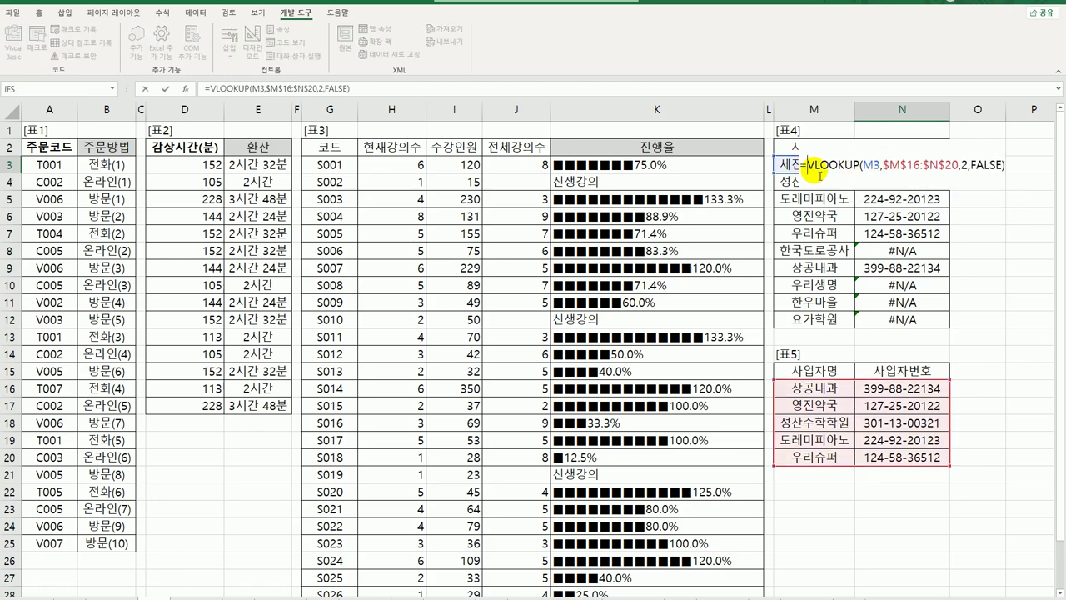
type("replace(")
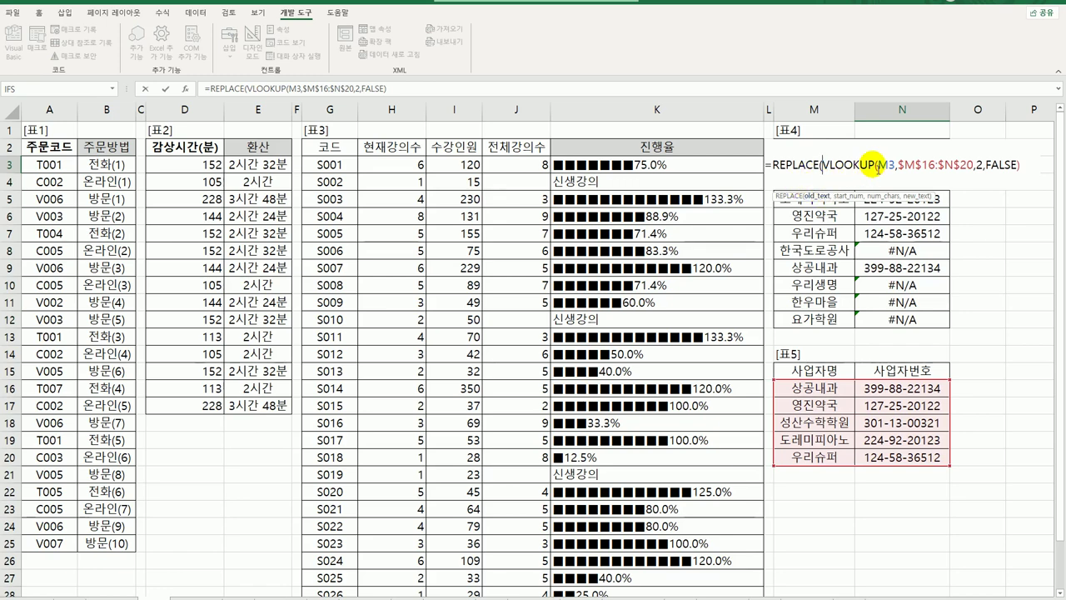
left_click(1031, 171)
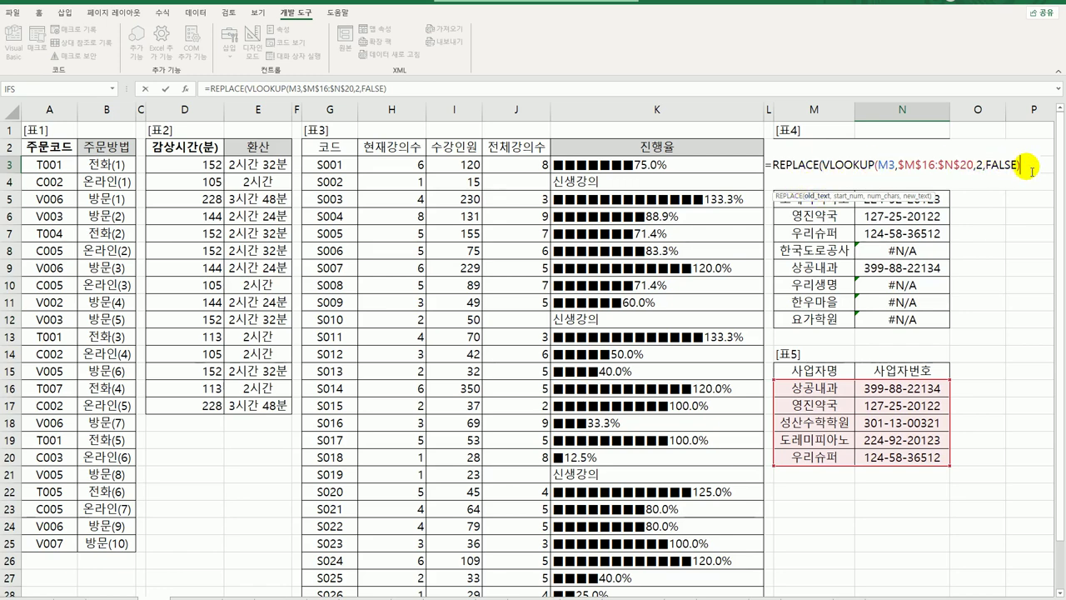
type(",5,")
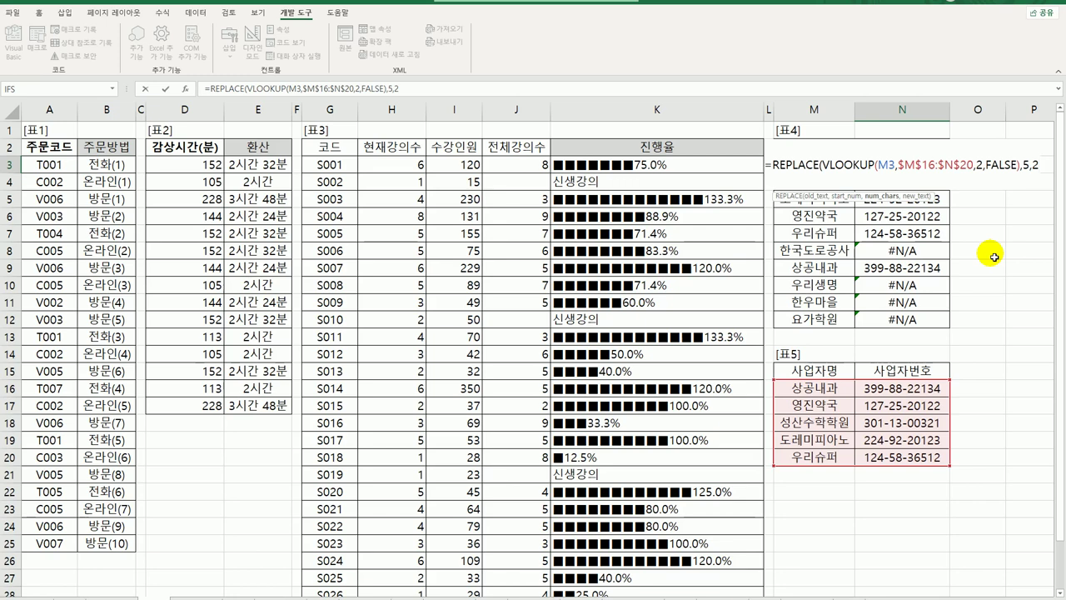
type("2,\"")
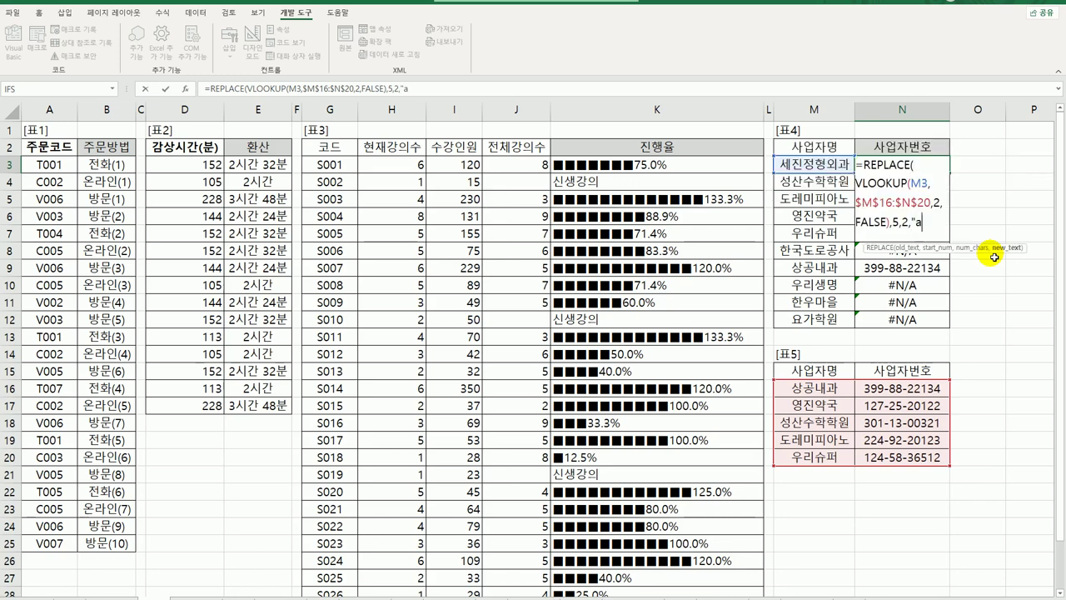
Step: Finish the REPLACE formula in N3 with "○○" as the replacement text and fill it down to N12
type("ㅁ")
key("Hangul_Hanja")
left_click(938, 383)
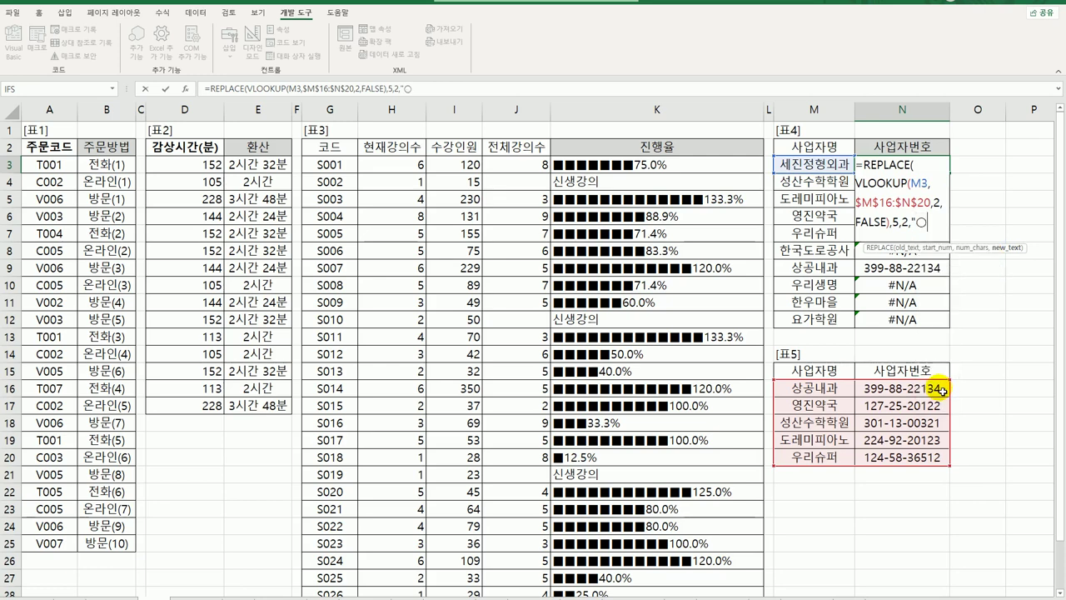
type("ㅁ")
key("Hangul_Hanja")
left_click(955, 387)
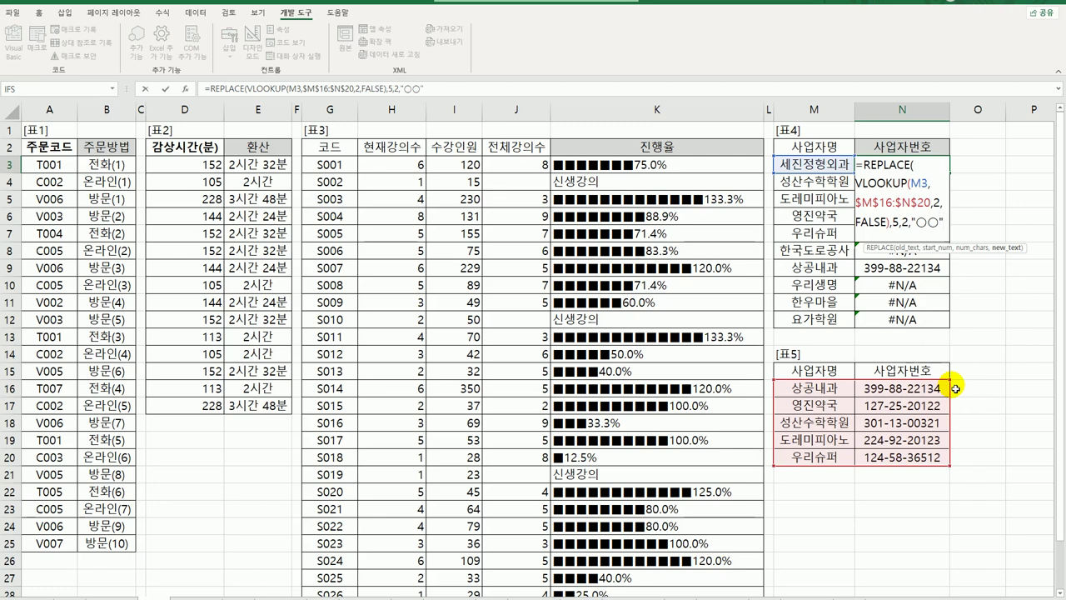
type(")")
key("Return")
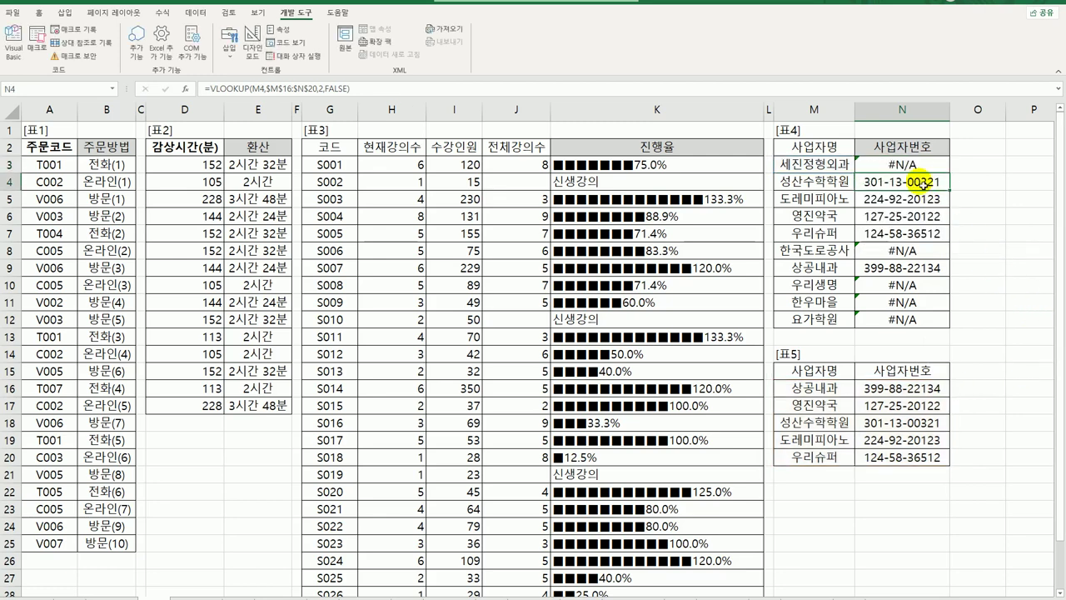
left_click(916, 162)
left_click_drag(950, 172, 954, 327)
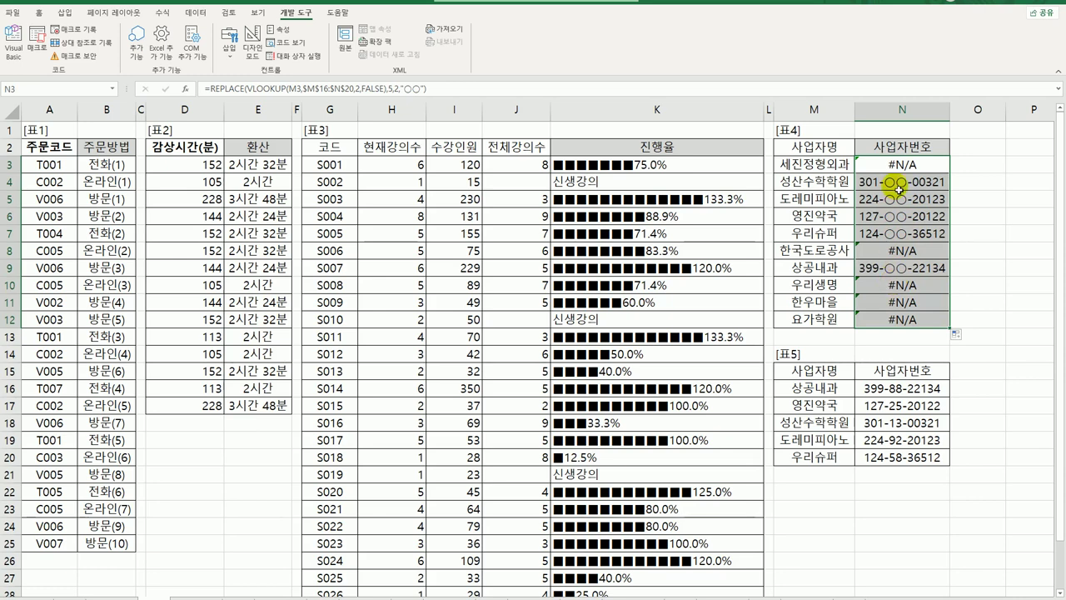
Step: Wrap the REPLACE formula in N3 in IFERROR with an empty string "" as the error value
left_click(885, 166)
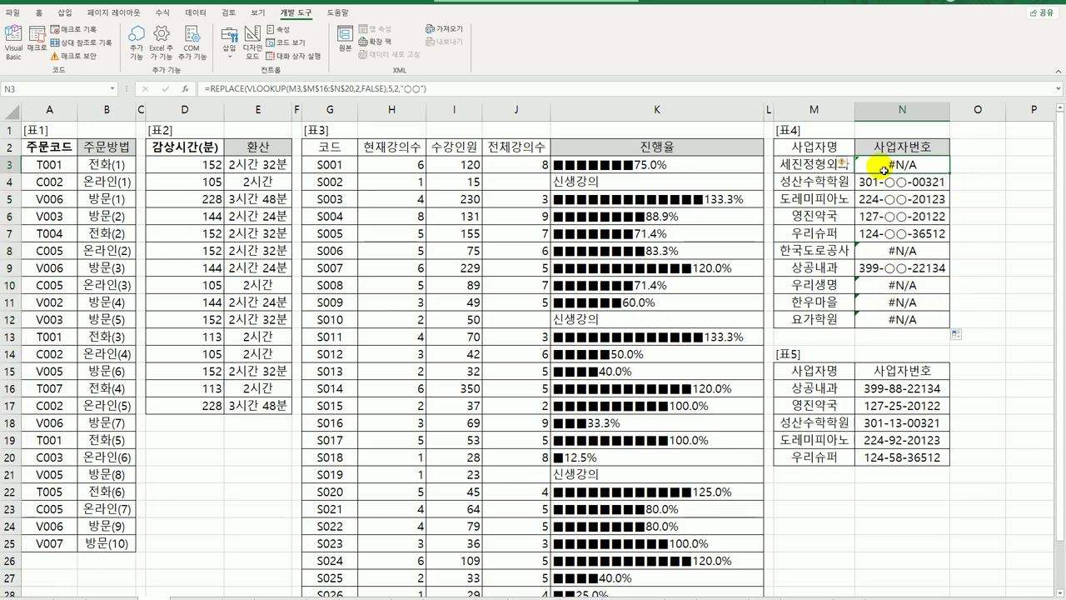
double_click(881, 172)
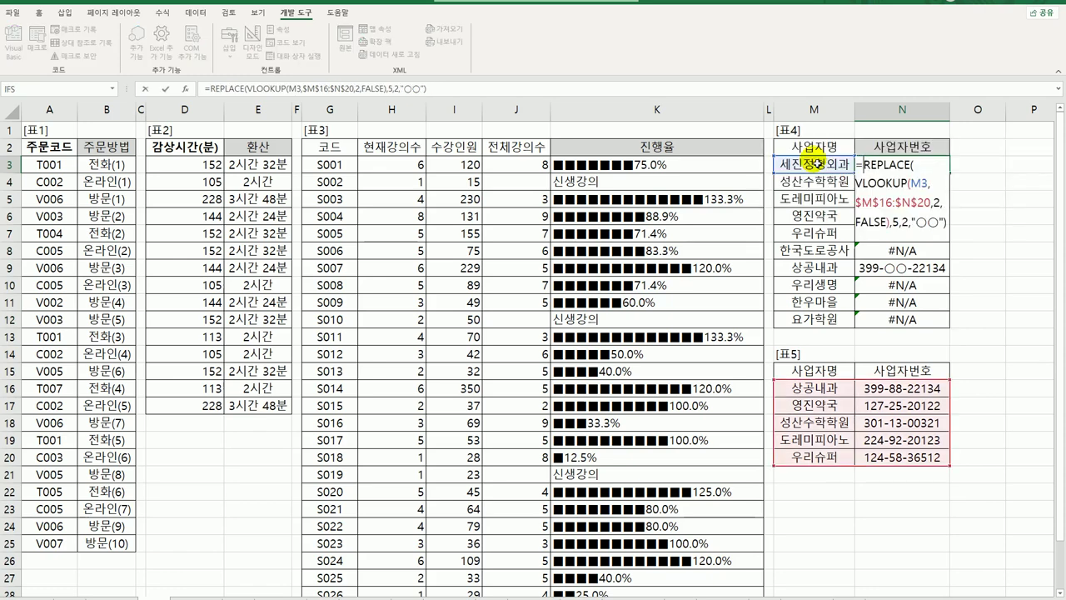
type("IFERROR(")
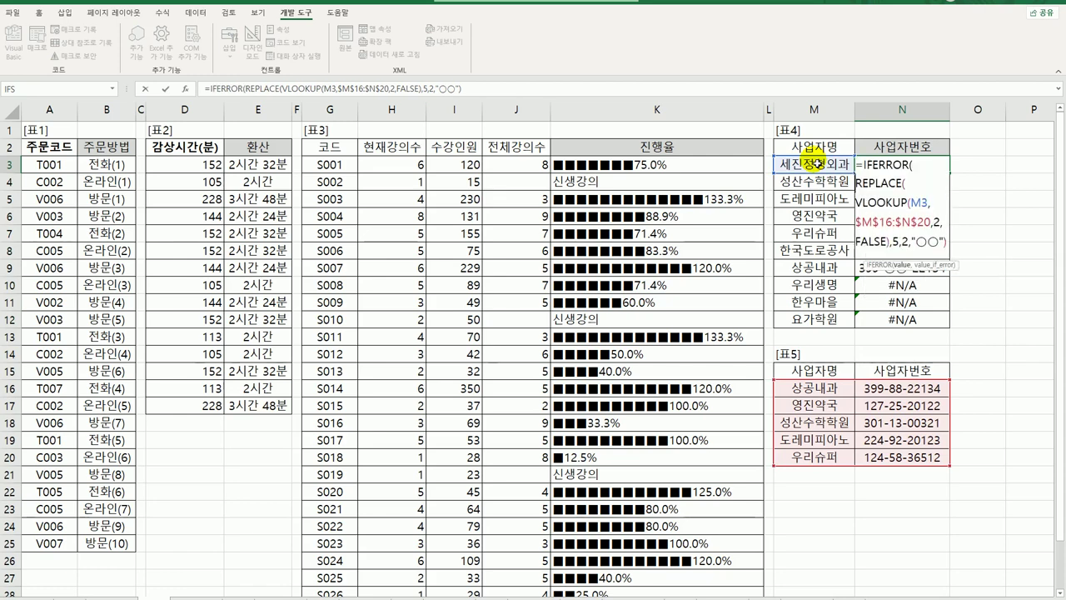
key("ctrl+End")
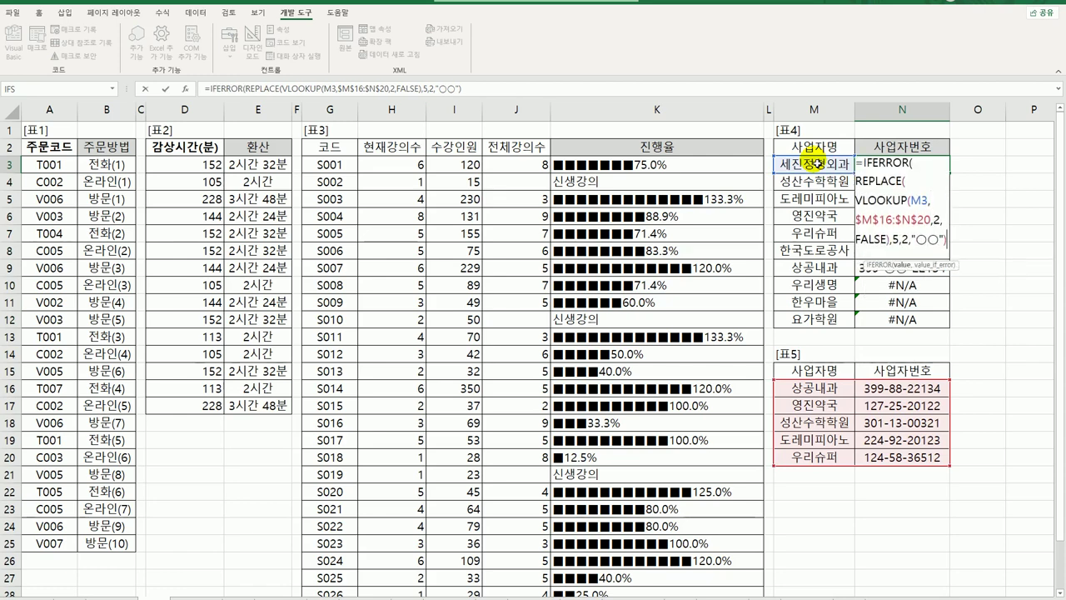
type(",\"\"")
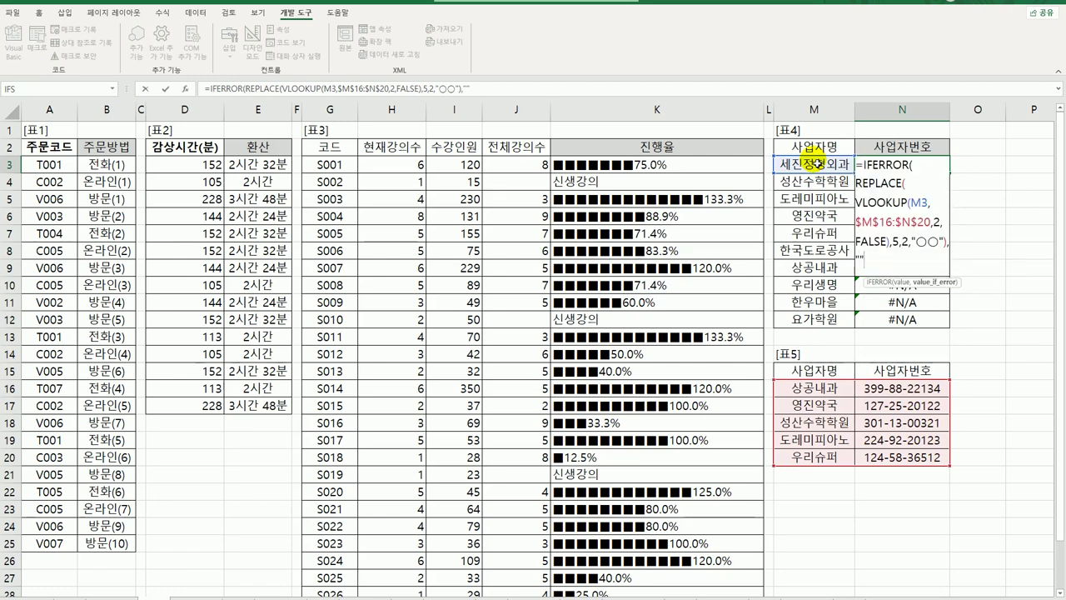
key("ctrl+Return")
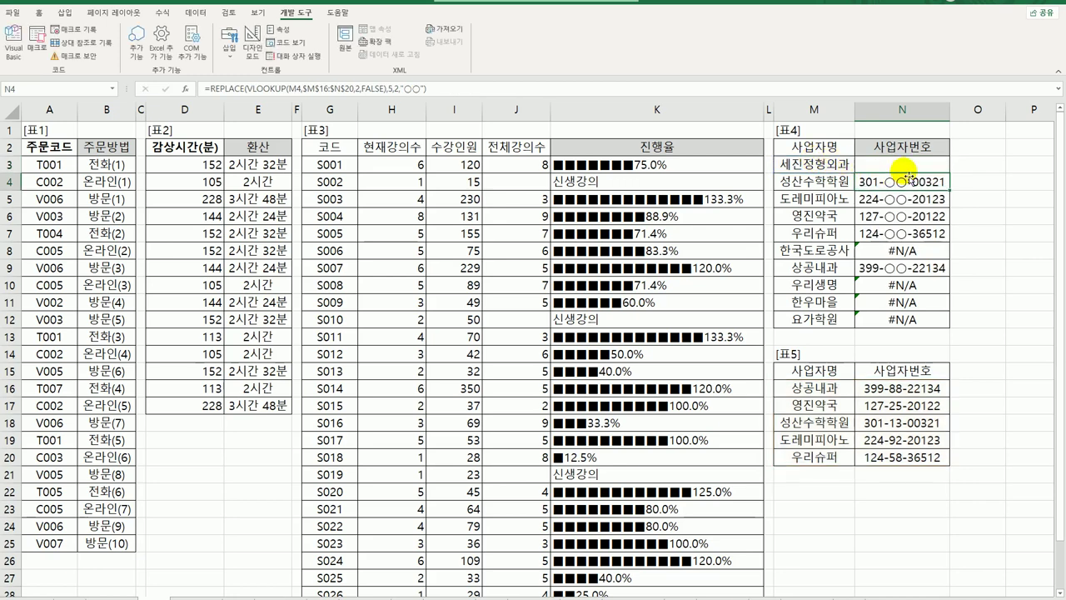
Step: Fill the IFERROR formula from N3 down the 사업자번호 column to N12 and return to cell A1
double_click(949, 172)
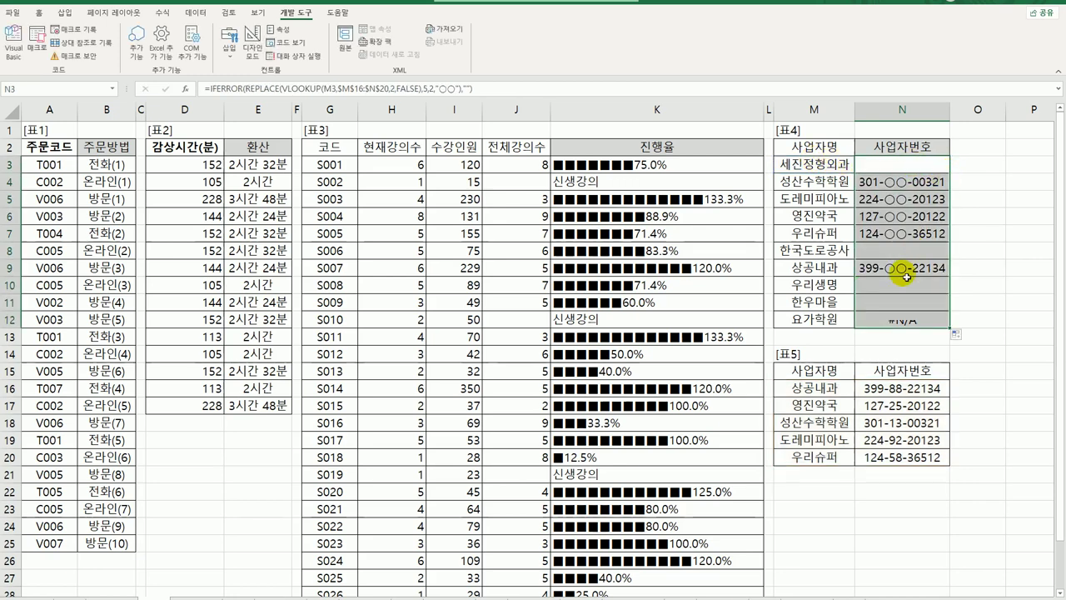
left_click(908, 167)
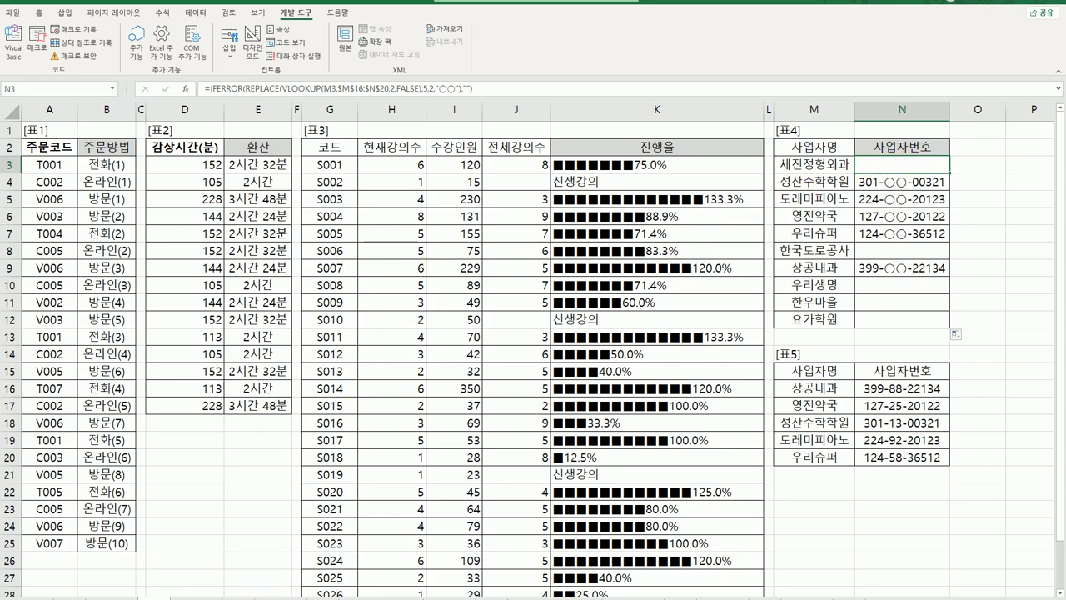
key("ctrl+Home")
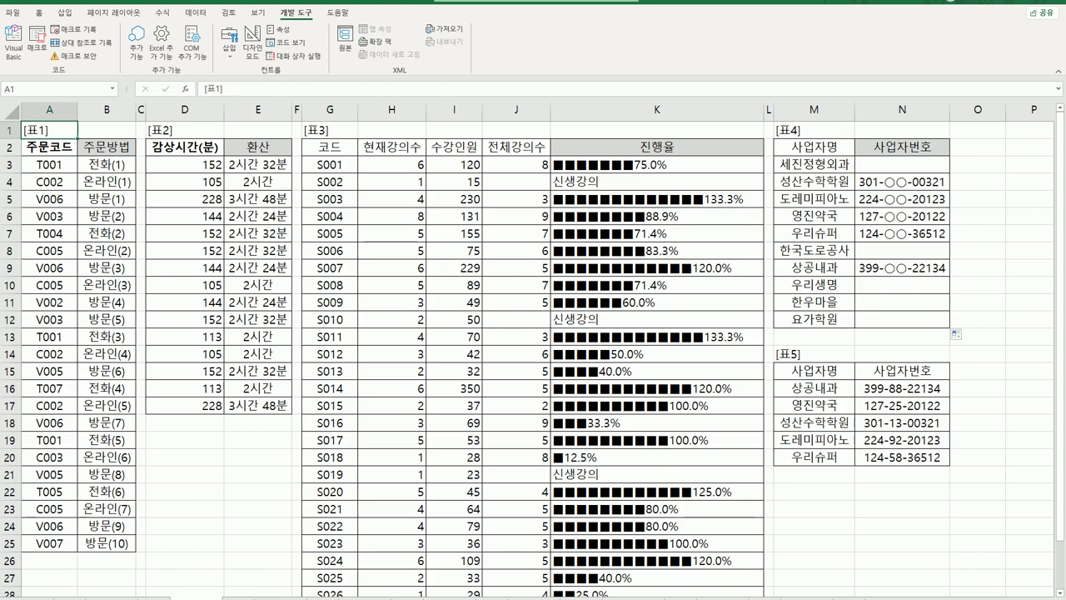